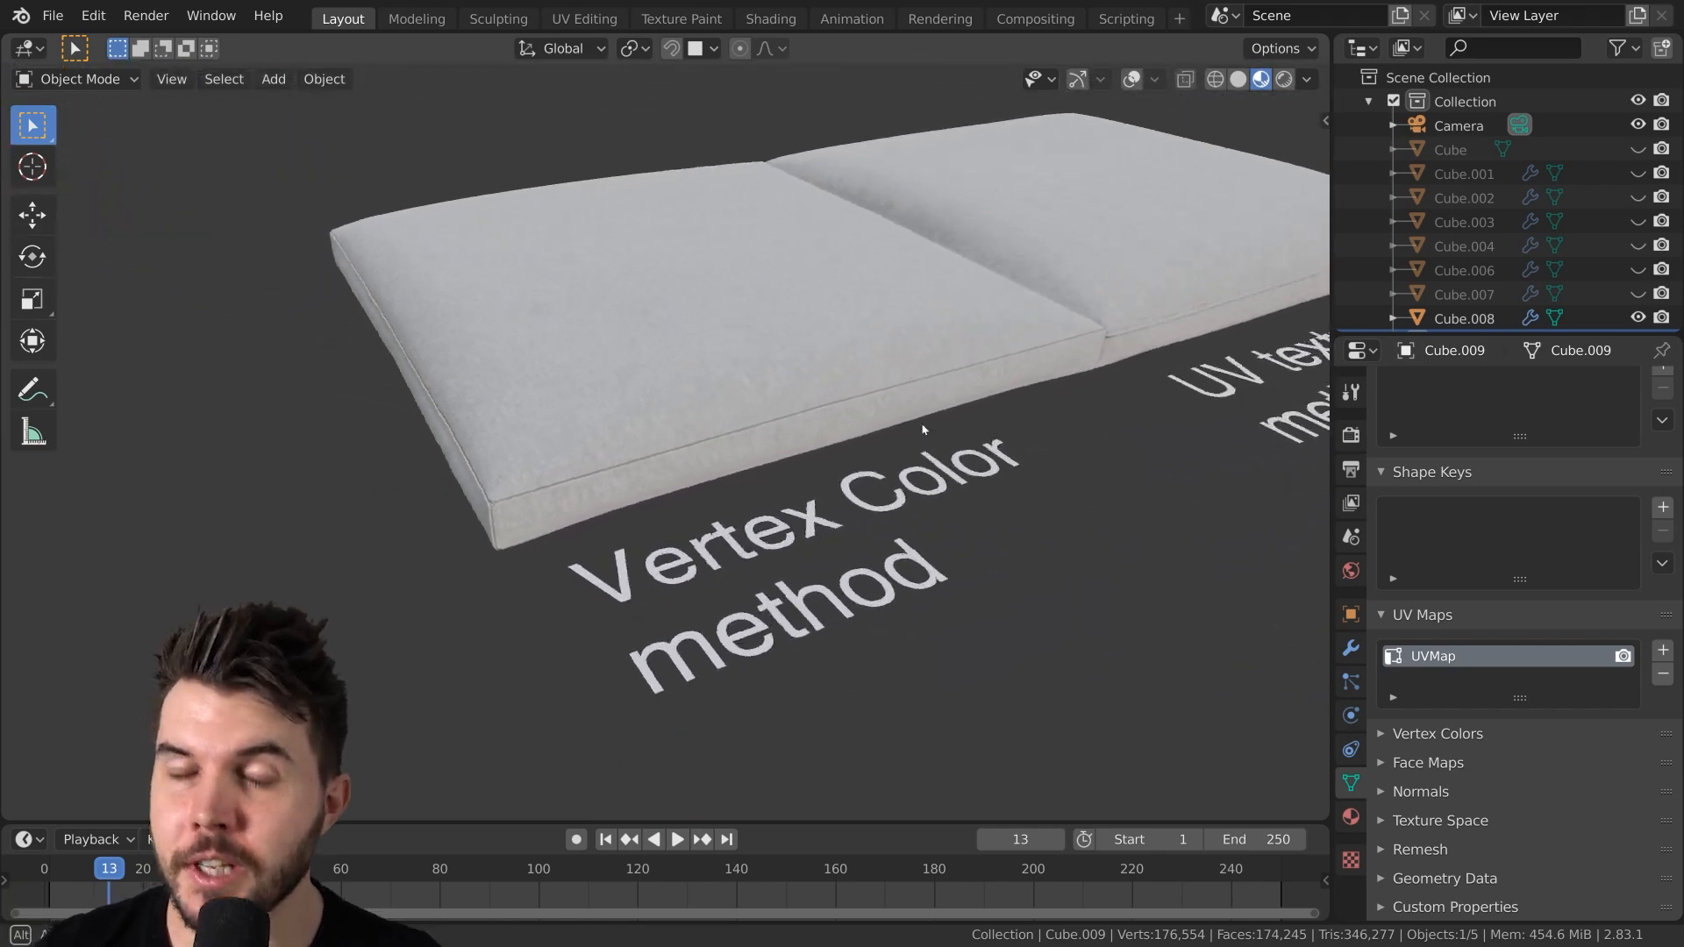
Examine the fabric and stitched seams on the cushions labelled Vertex Color method and UV texturing method
middle_drag(926, 428, 872, 443)
shift+middle_drag(1167, 460, 912, 428)
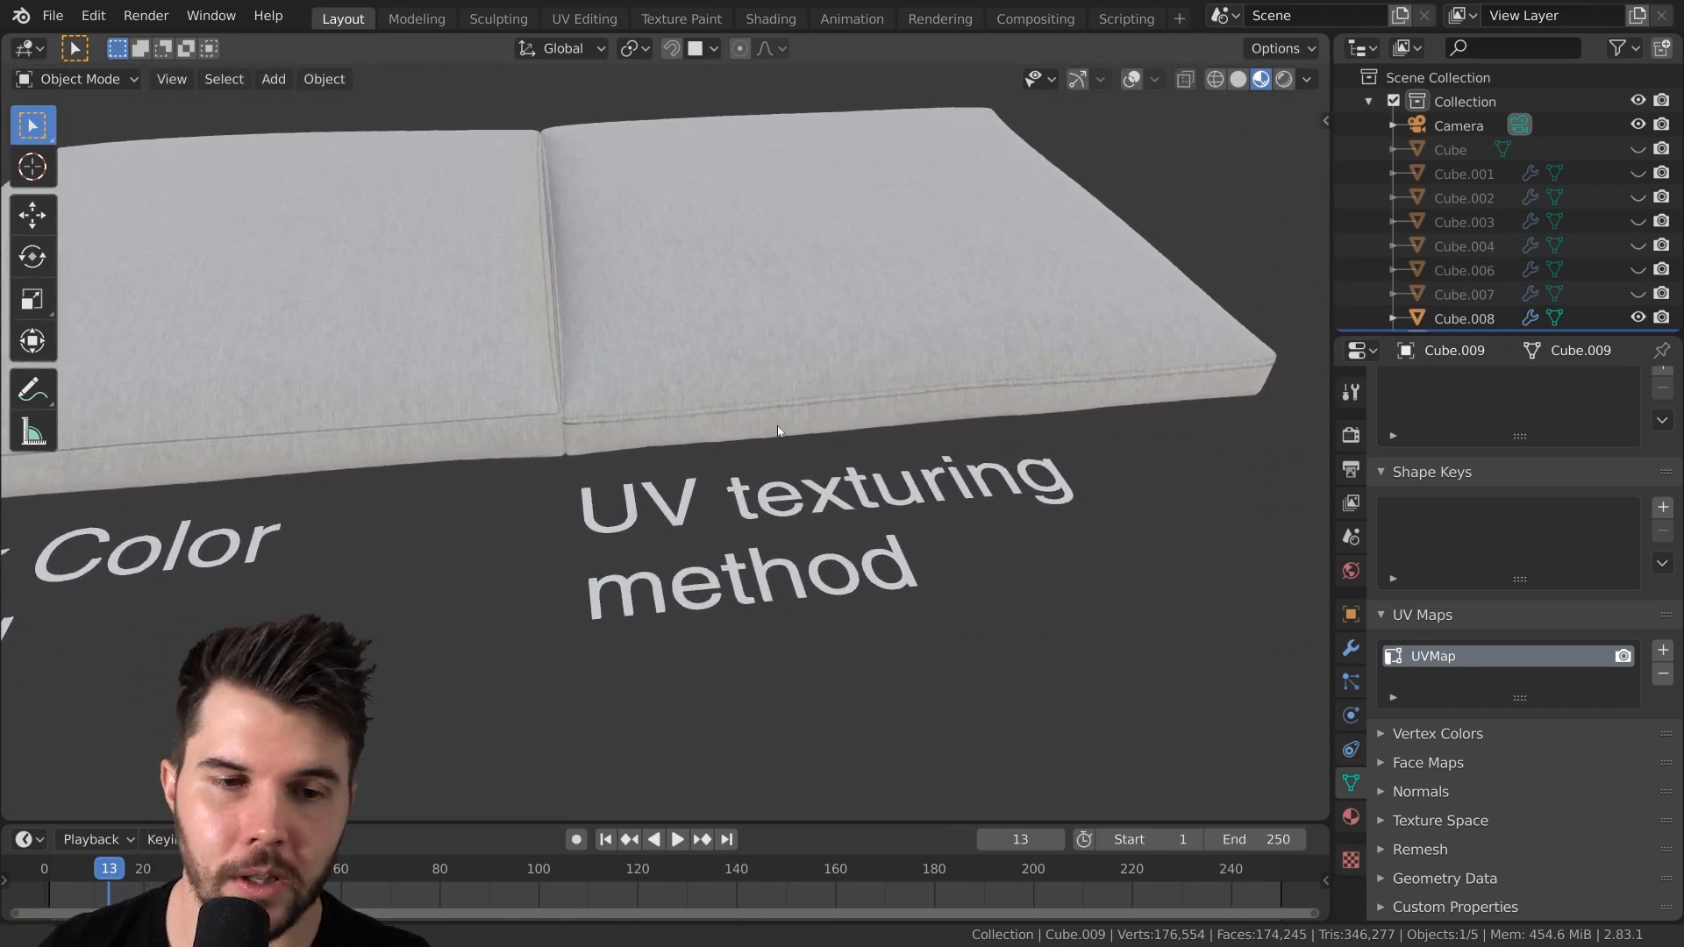
scroll(777, 432, up, 8)
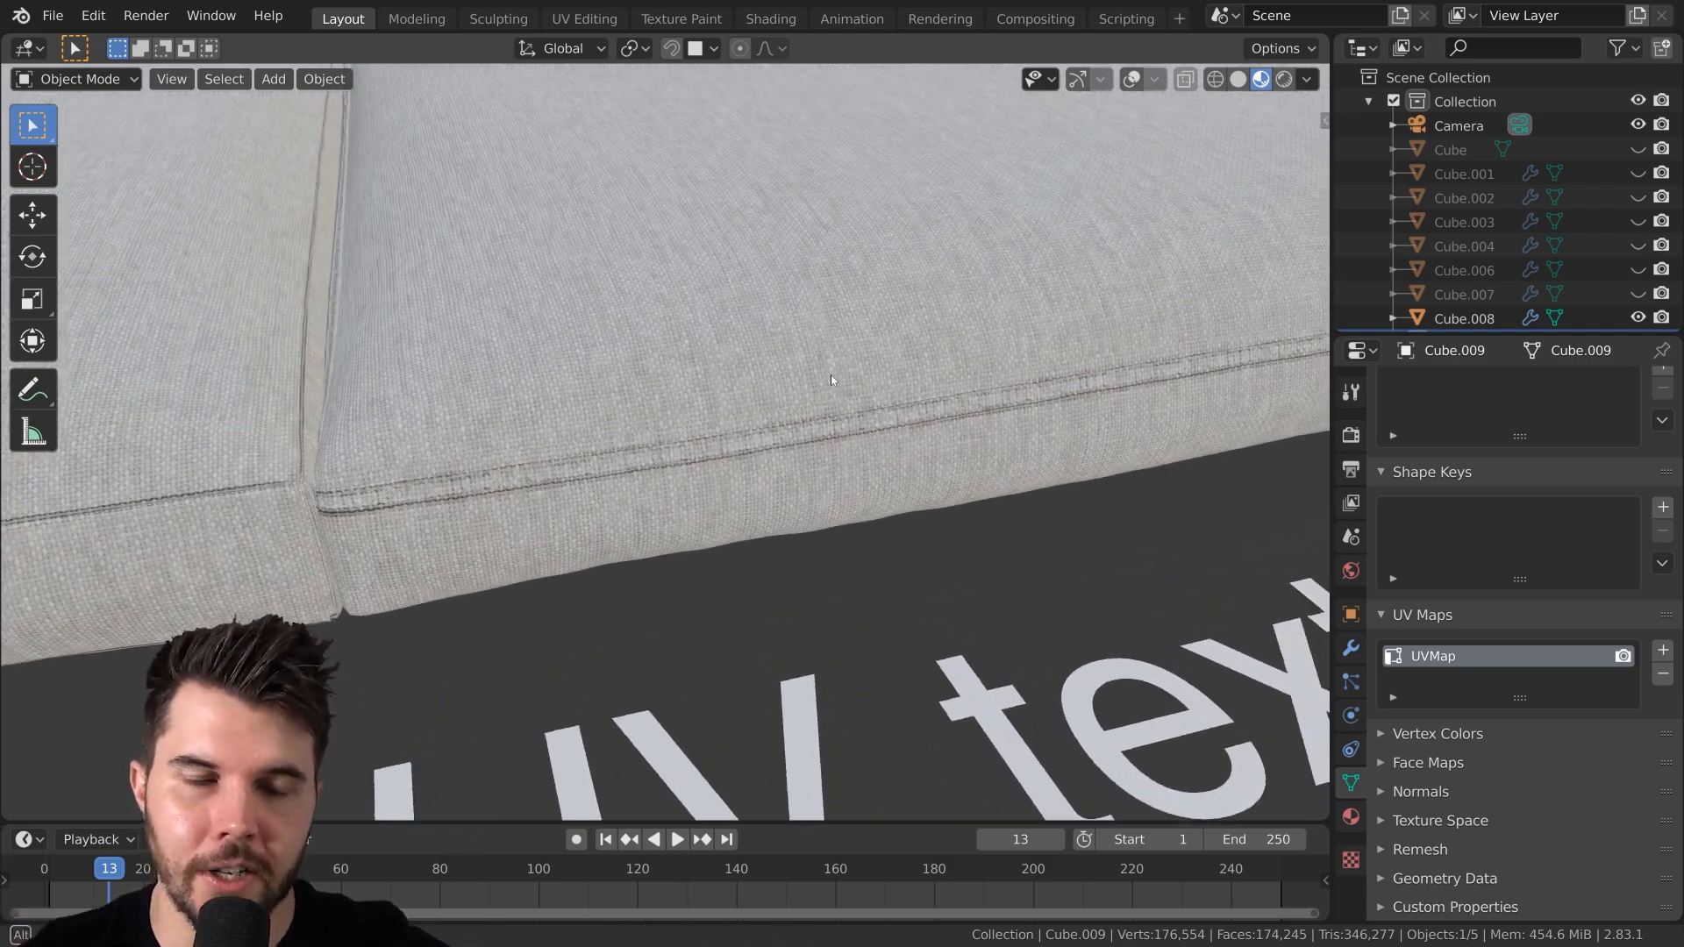
scroll(814, 388, up, 6)
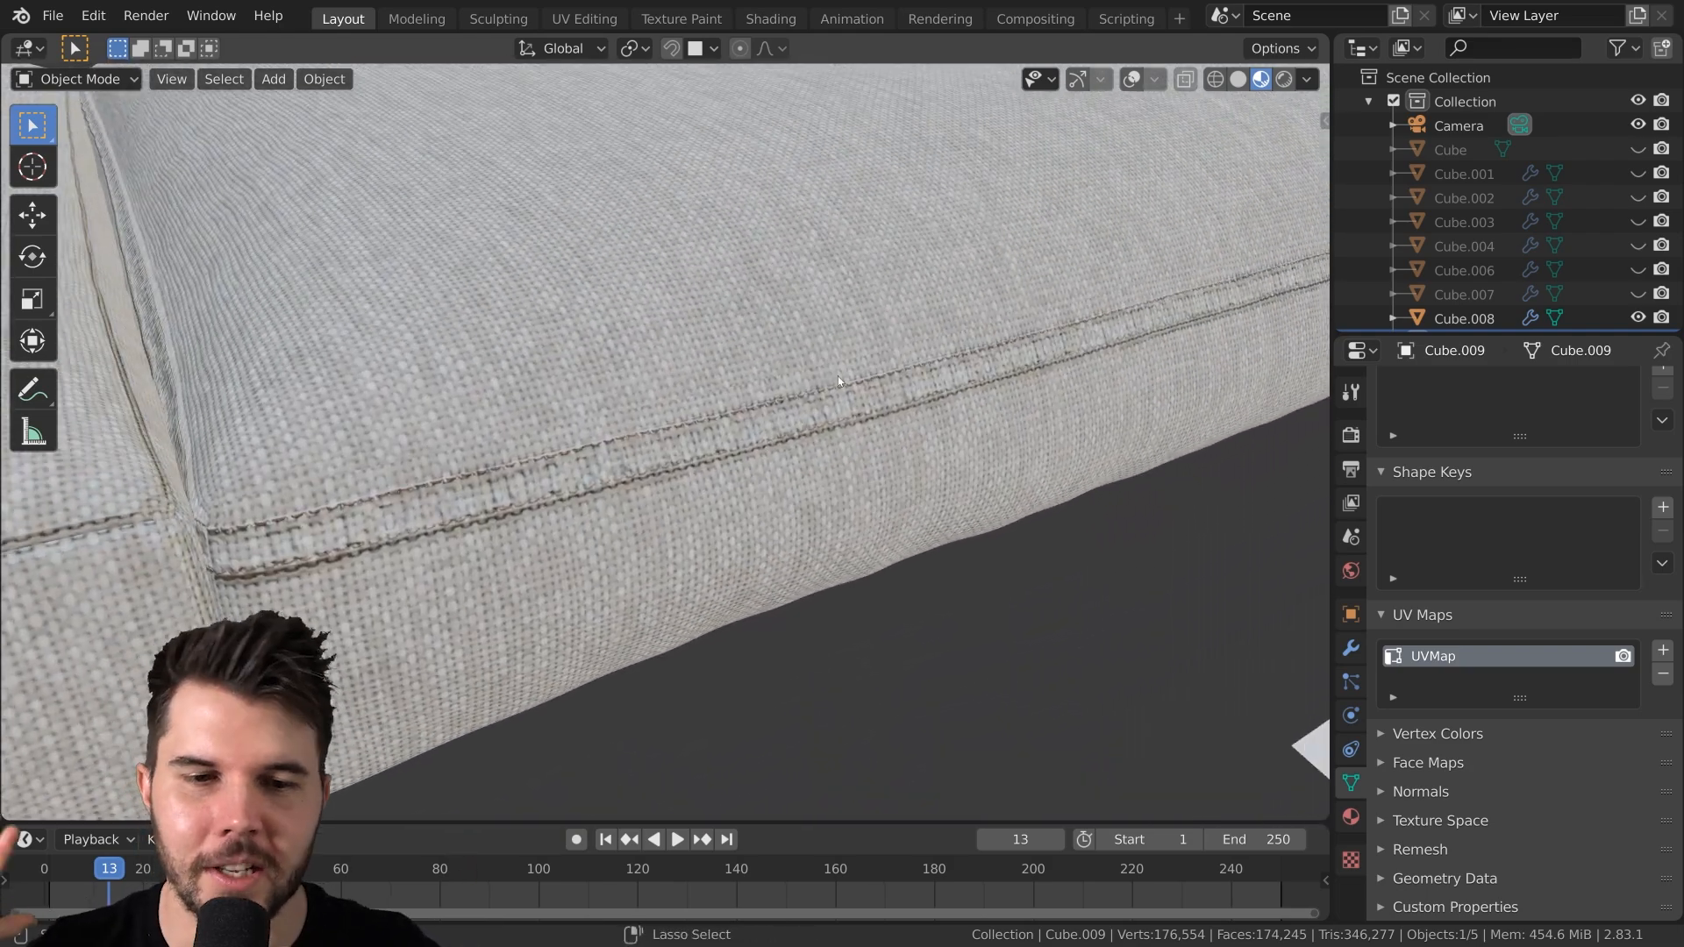
scroll(839, 382, up, 4)
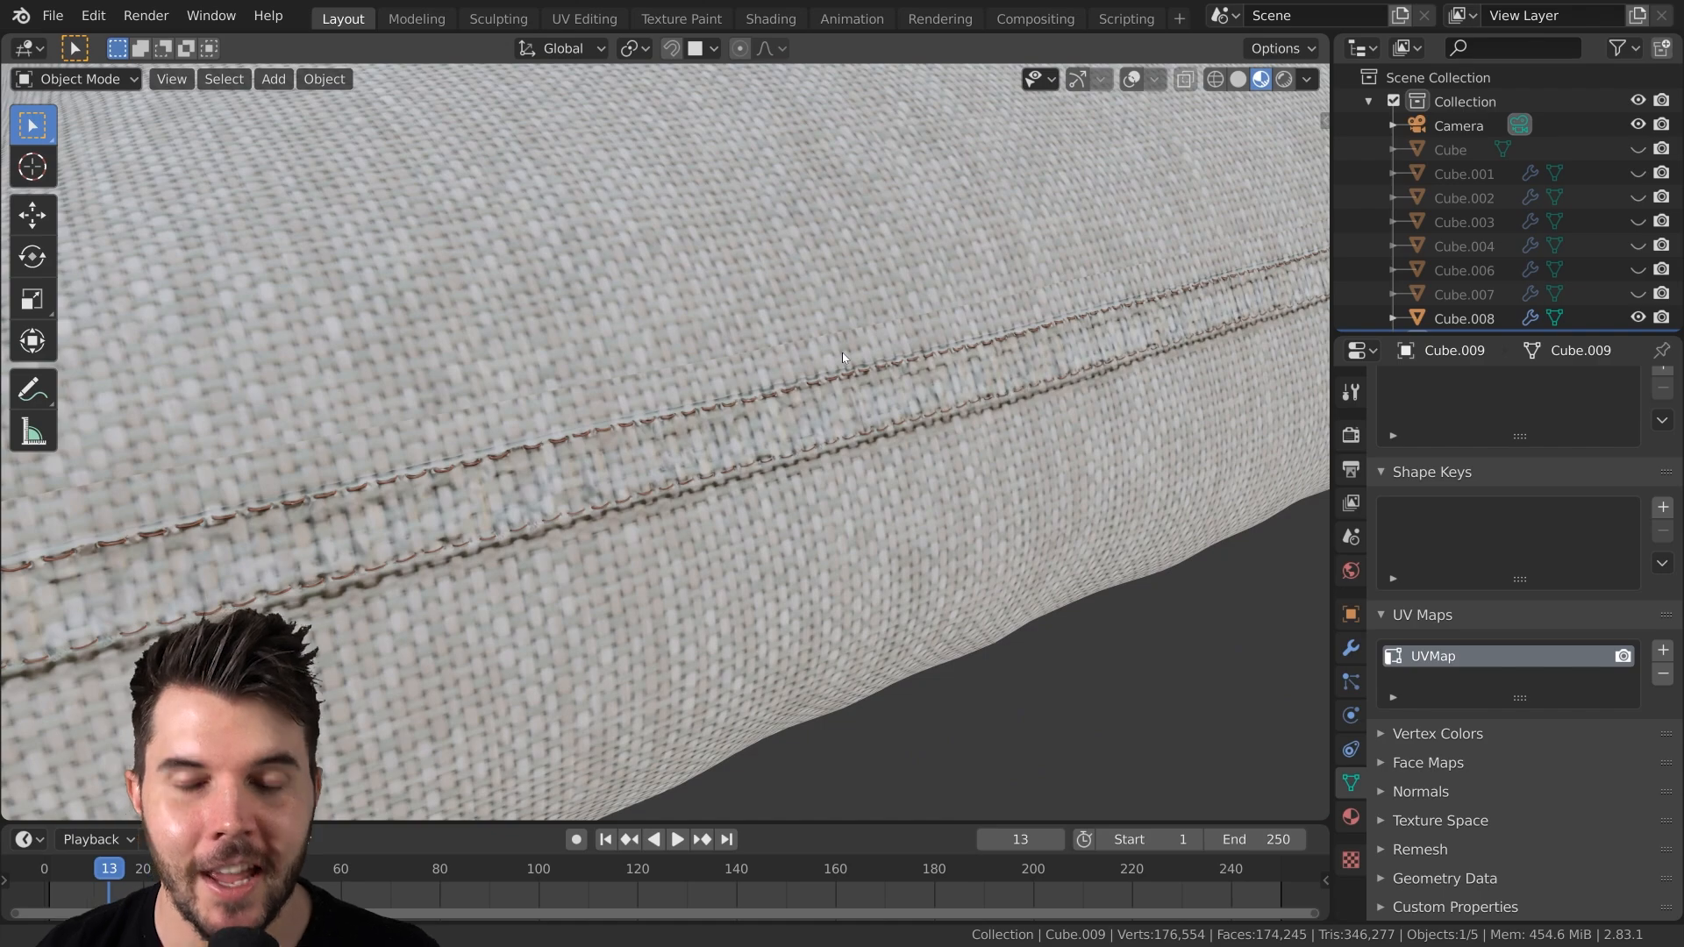
scroll(842, 357, down, 10)
middle_drag(814, 436, 948, 448)
scroll(816, 493, down, 5)
middle_drag(816, 493, 847, 491)
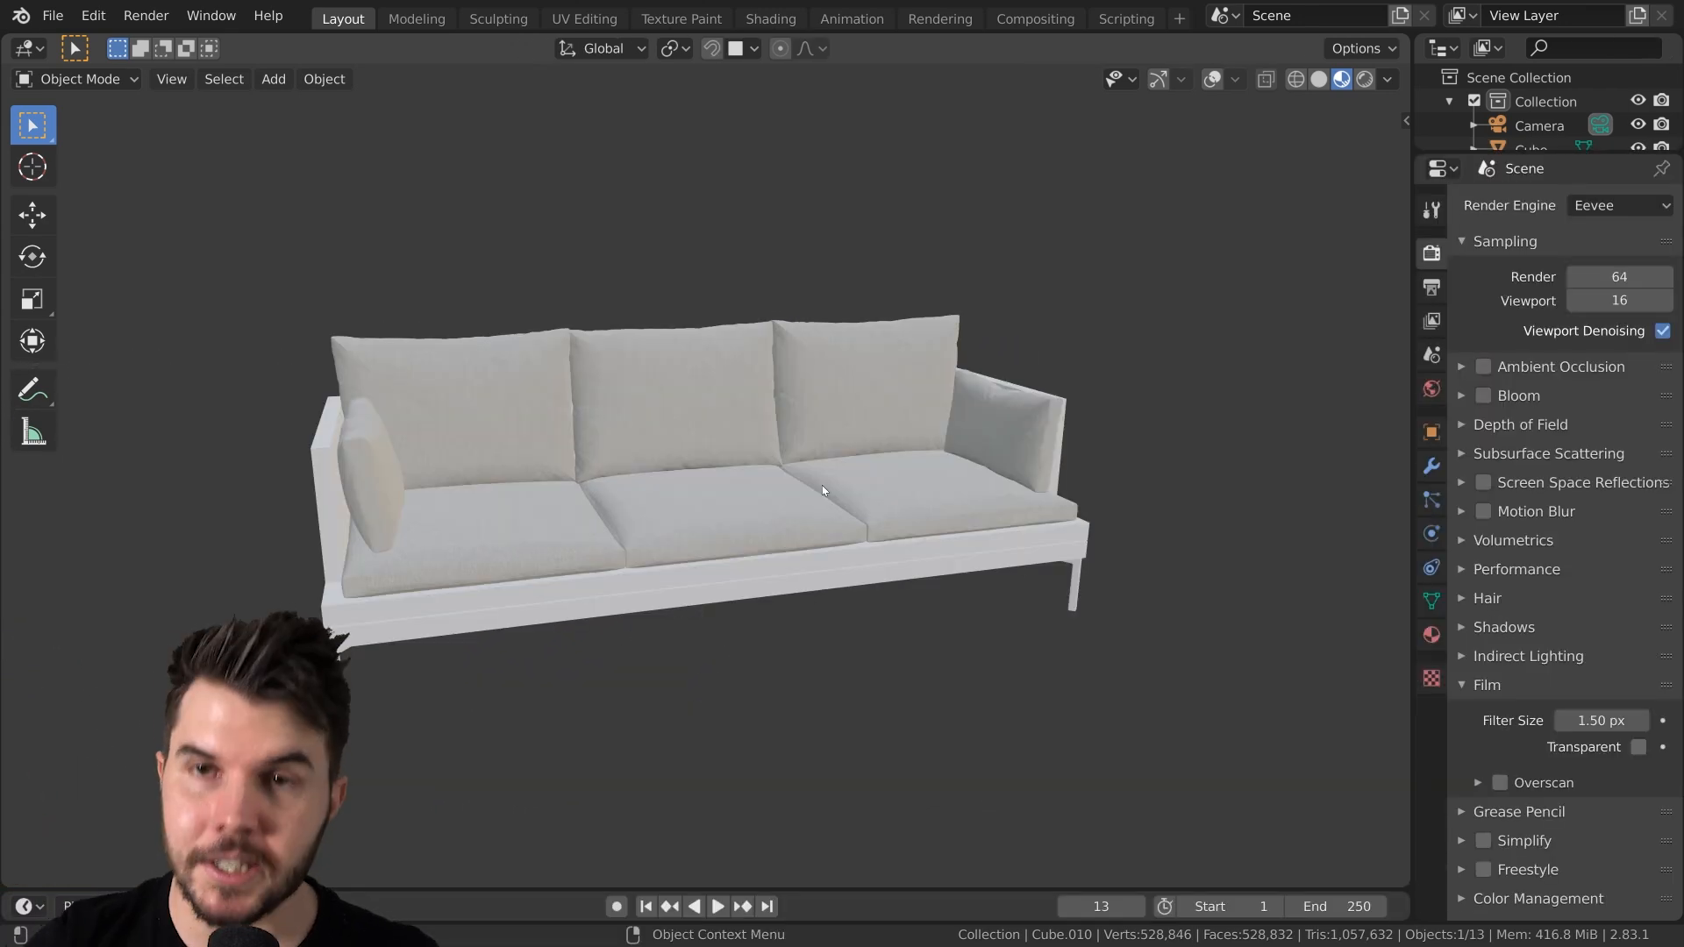
Examine the whole three-seat sofa and the front corner of its end seat cushion up close
shift+middle_drag(888, 469, 738, 490)
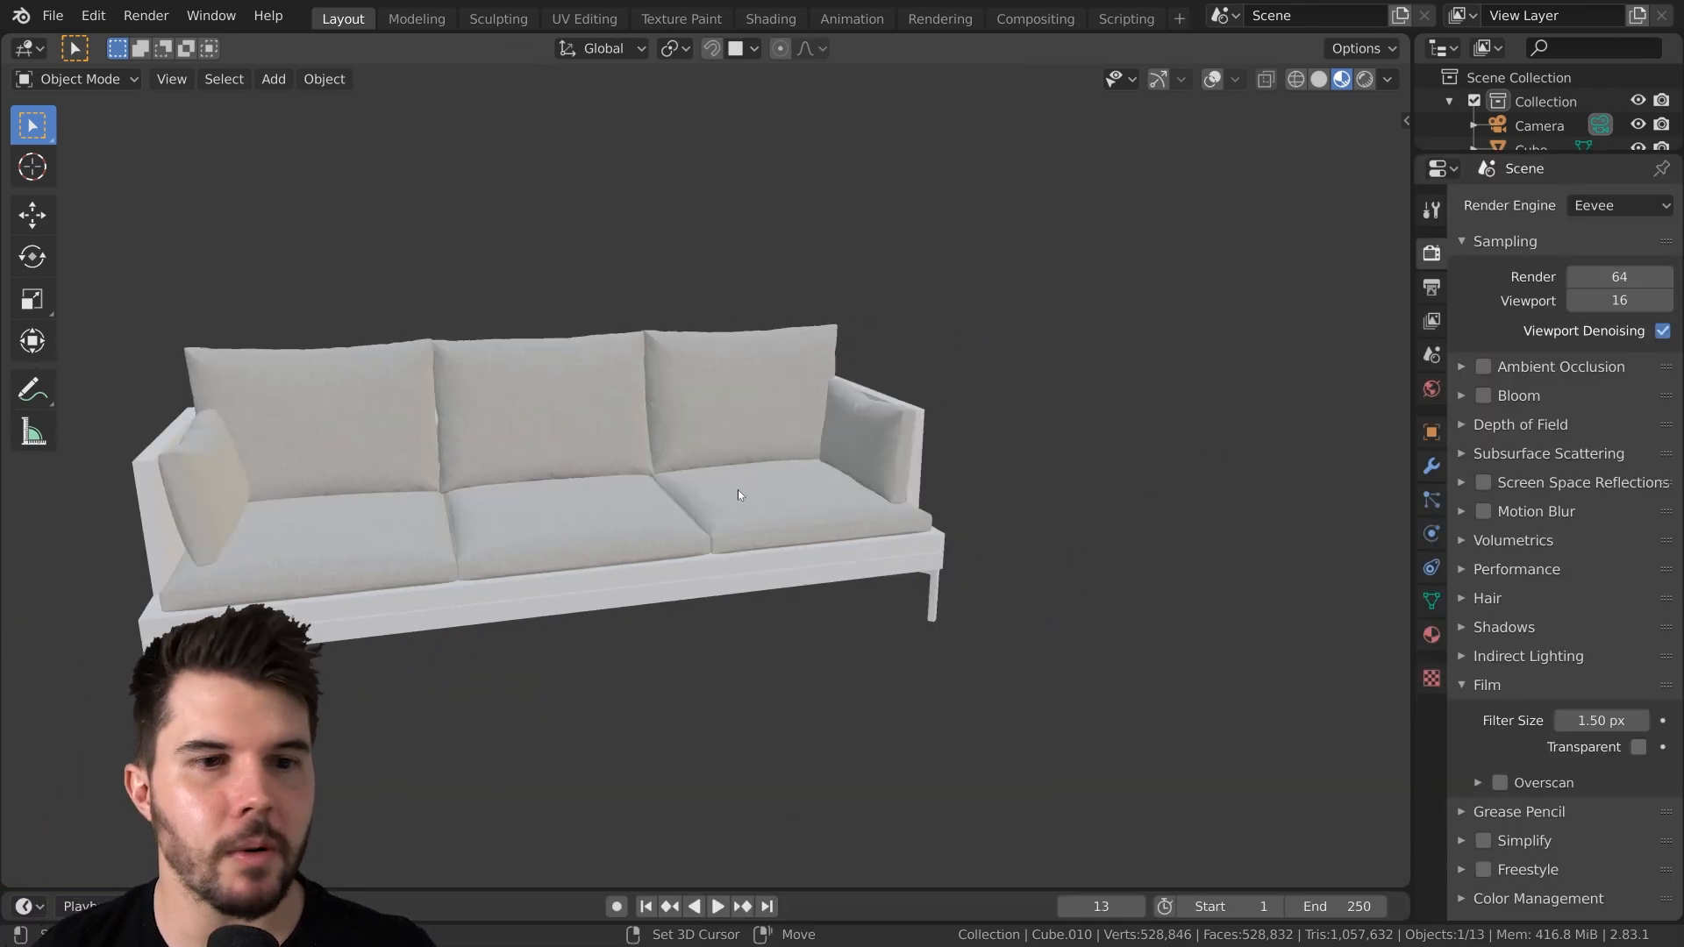
scroll(738, 490, up, 3)
middle_drag(854, 519, 929, 520)
scroll(685, 571, down, 3)
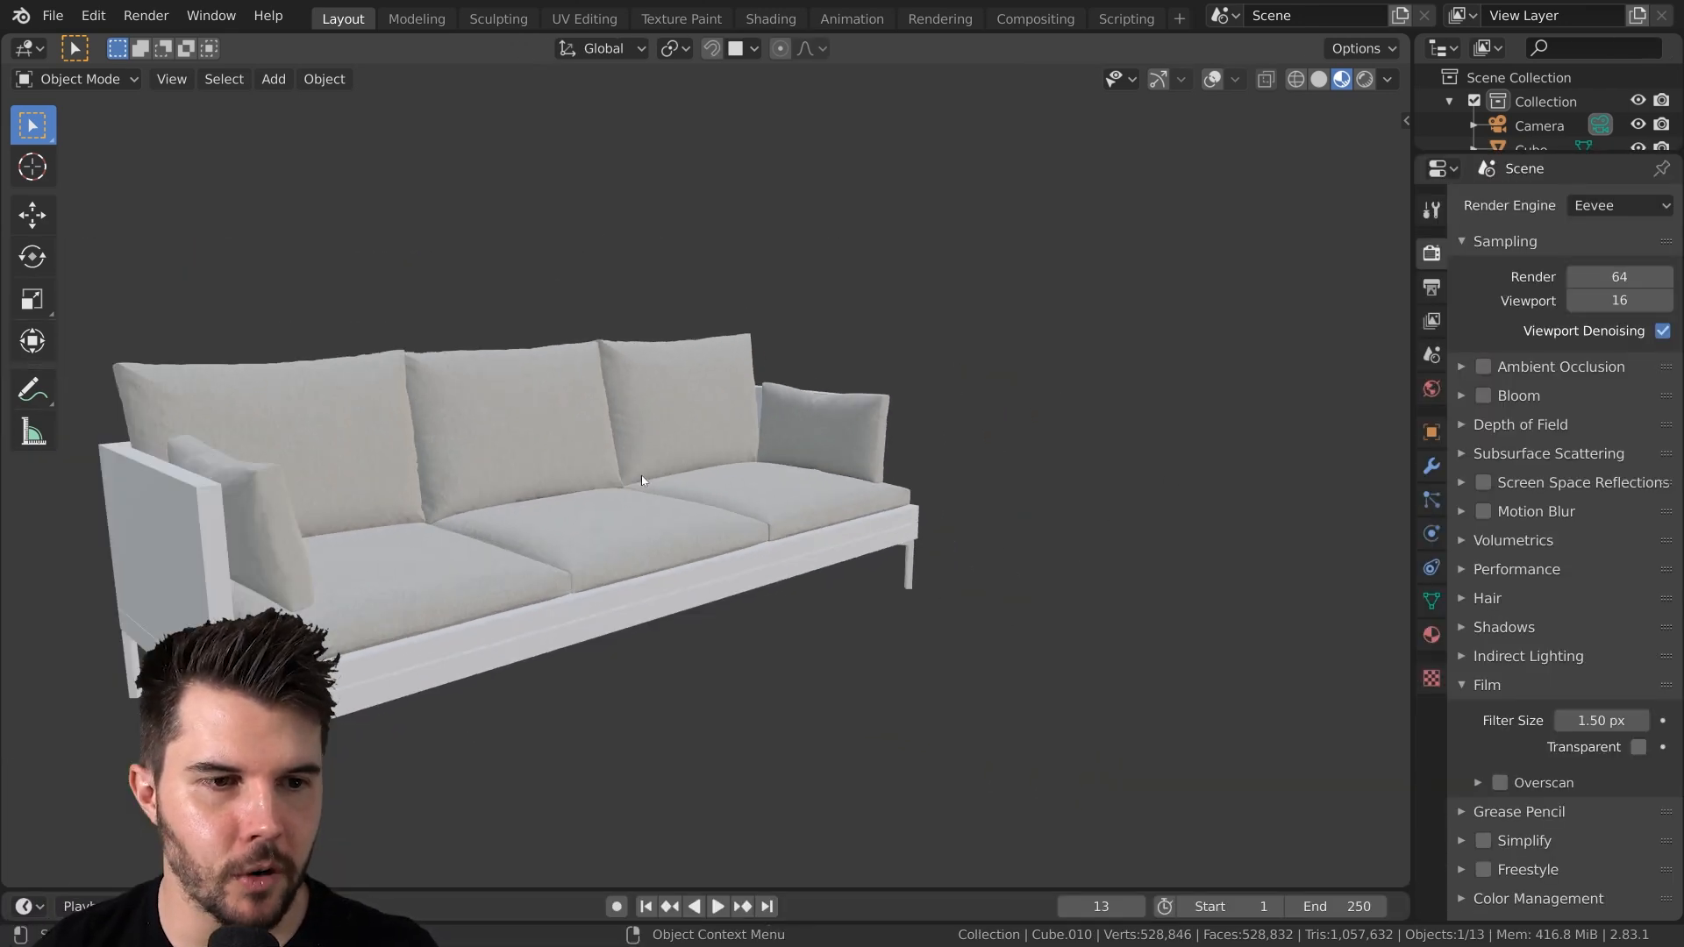
middle_drag(640, 476, 695, 493)
scroll(907, 524, up, 3)
shift+middle_drag(907, 530, 683, 499)
scroll(683, 498, up, 4)
middle_drag(777, 563, 938, 542)
scroll(763, 577, down, 2)
scroll(665, 524, up, 2)
mouse_move(939, 542)
shift+middle_down()
mouse_move(793, 488)
mouse_move(928, 528)
shift+middle_up()
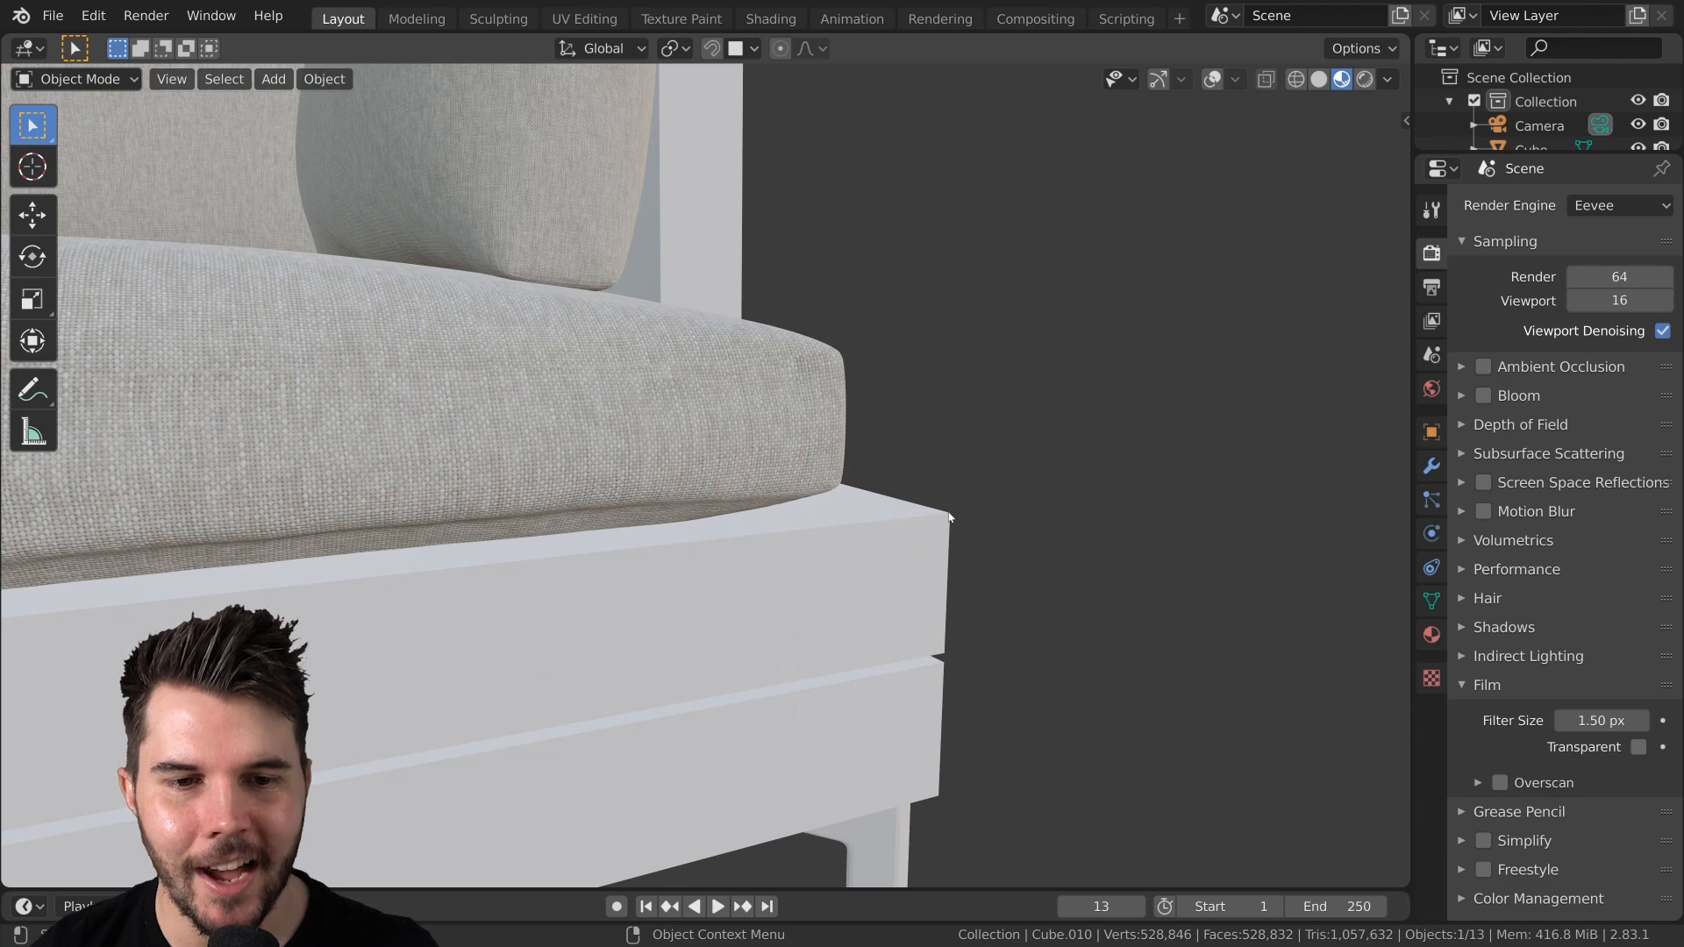
Examine the armrest cushion and the edges of the adjoining end seat cushion
middle_drag(948, 522, 816, 276)
scroll(936, 518, down, 5)
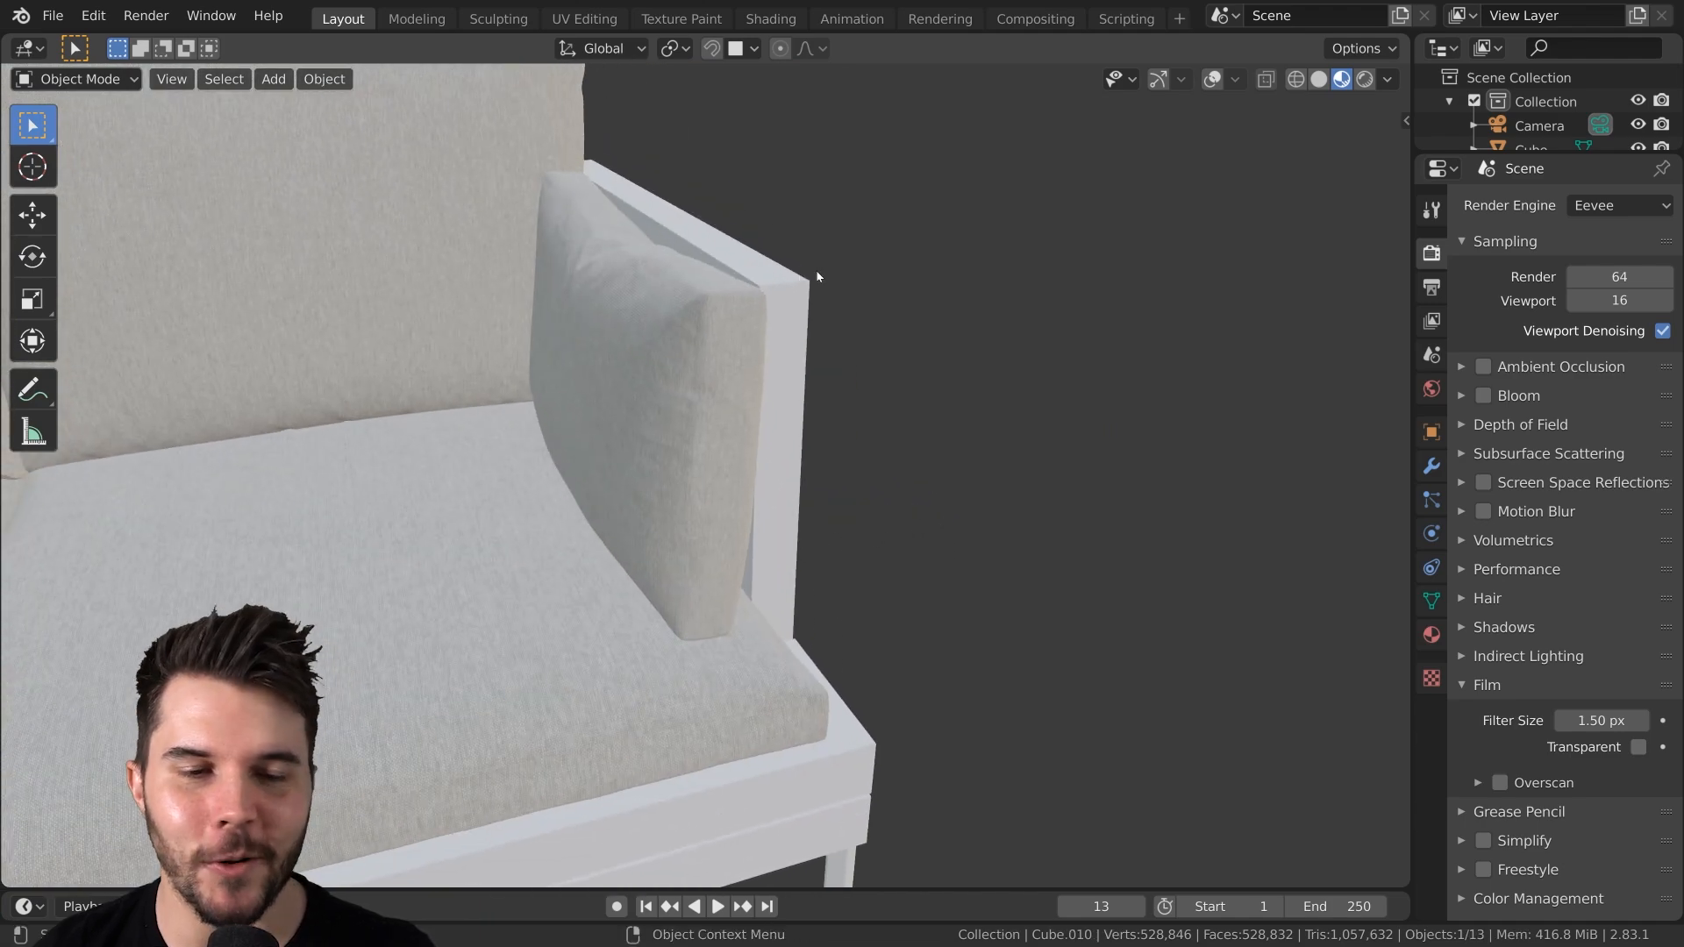
scroll(802, 469, down, 3)
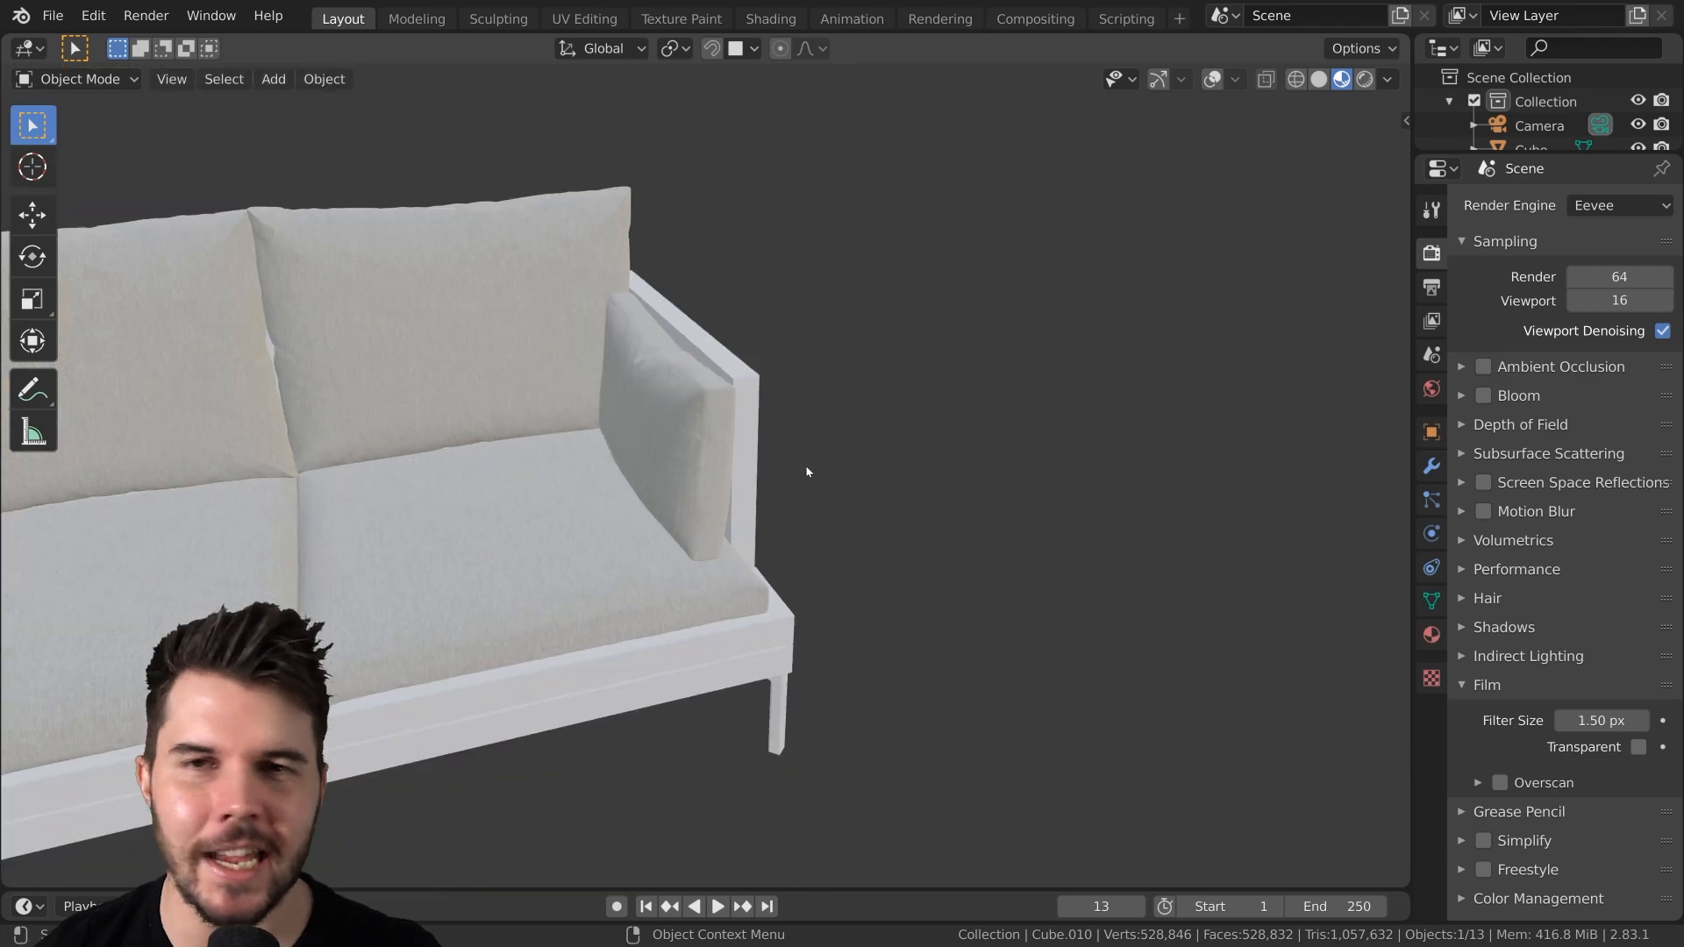
scroll(805, 467, up, 3)
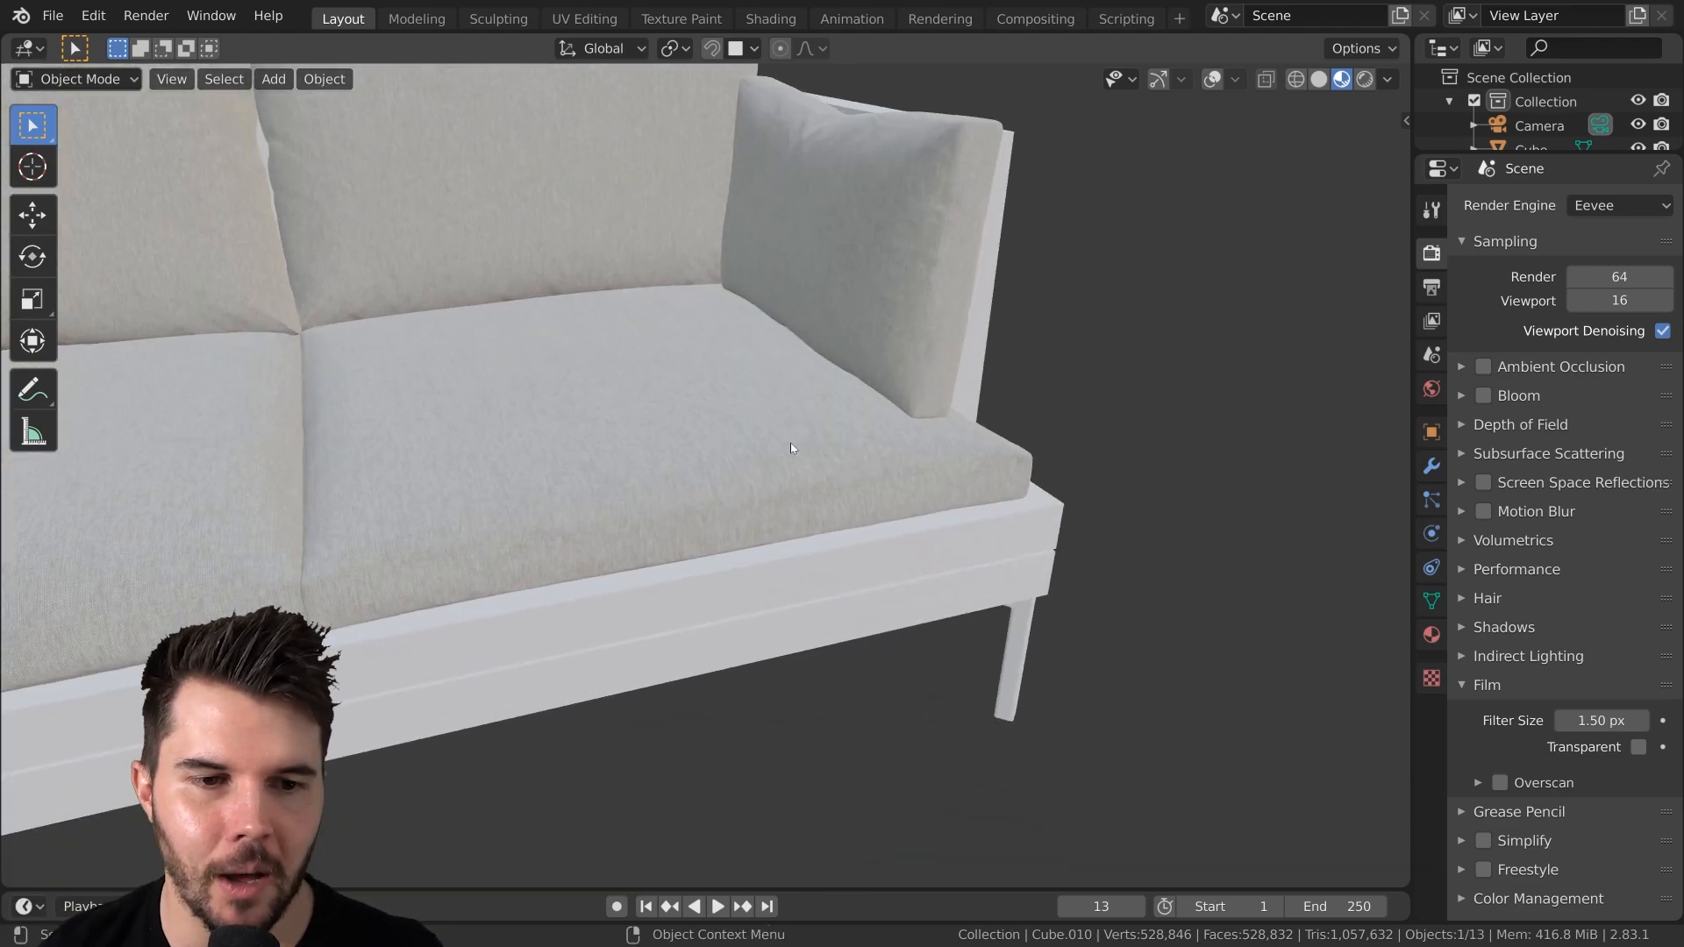
middle_drag(754, 487, 806, 463)
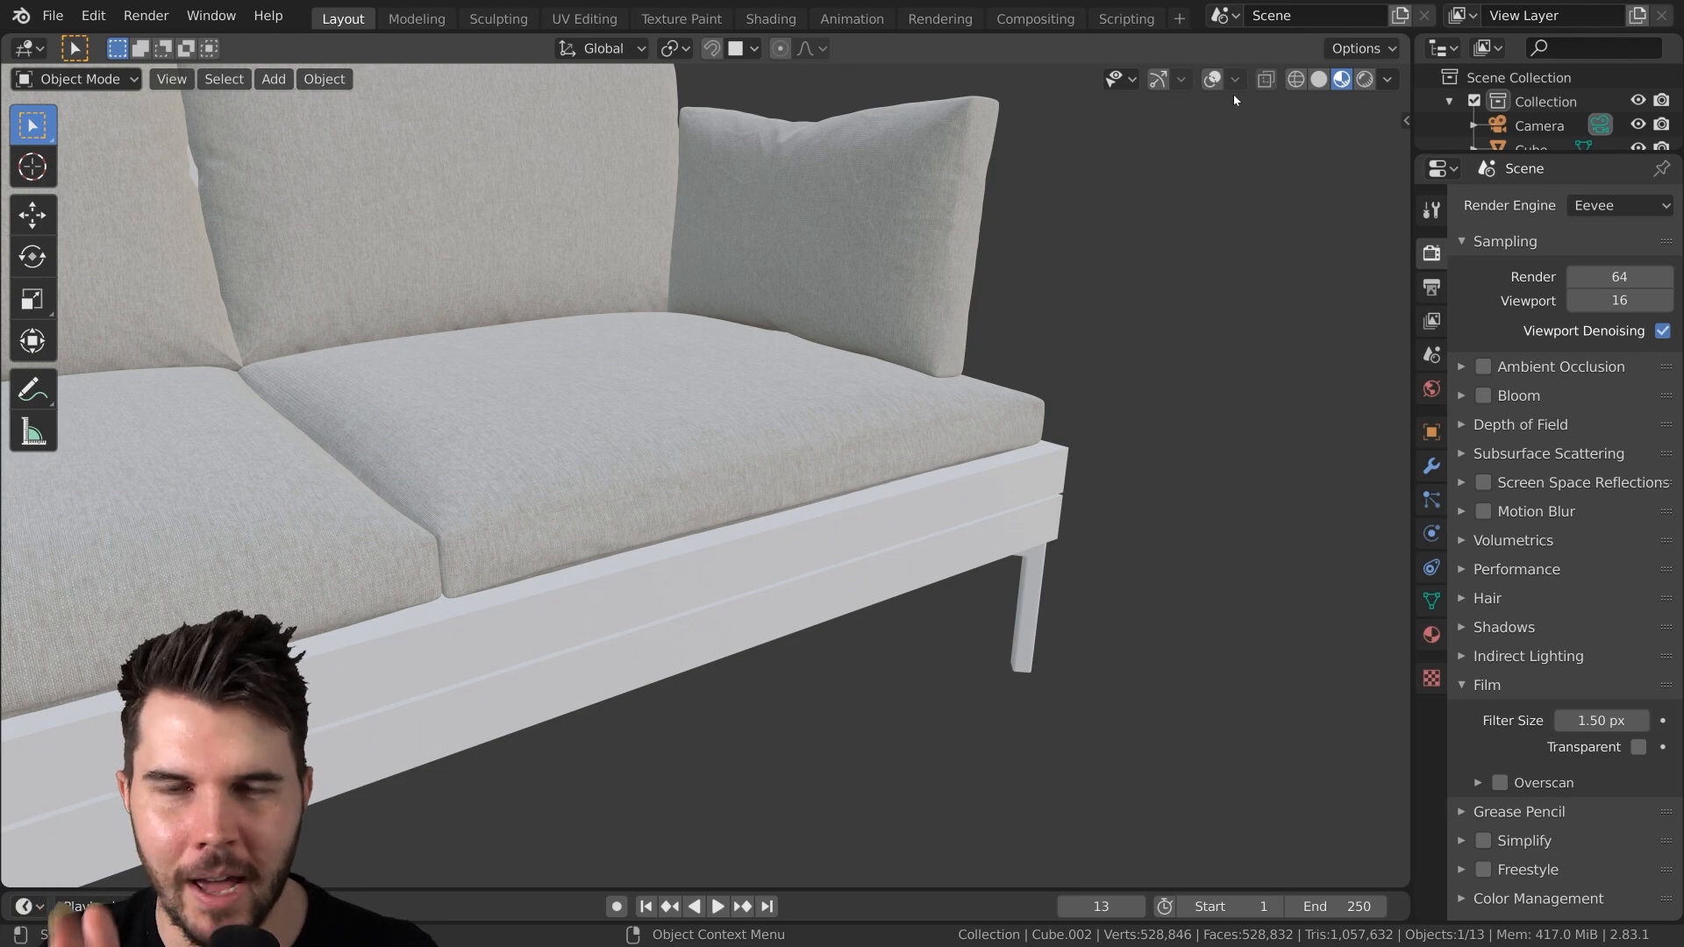
scroll(823, 420, up, 4)
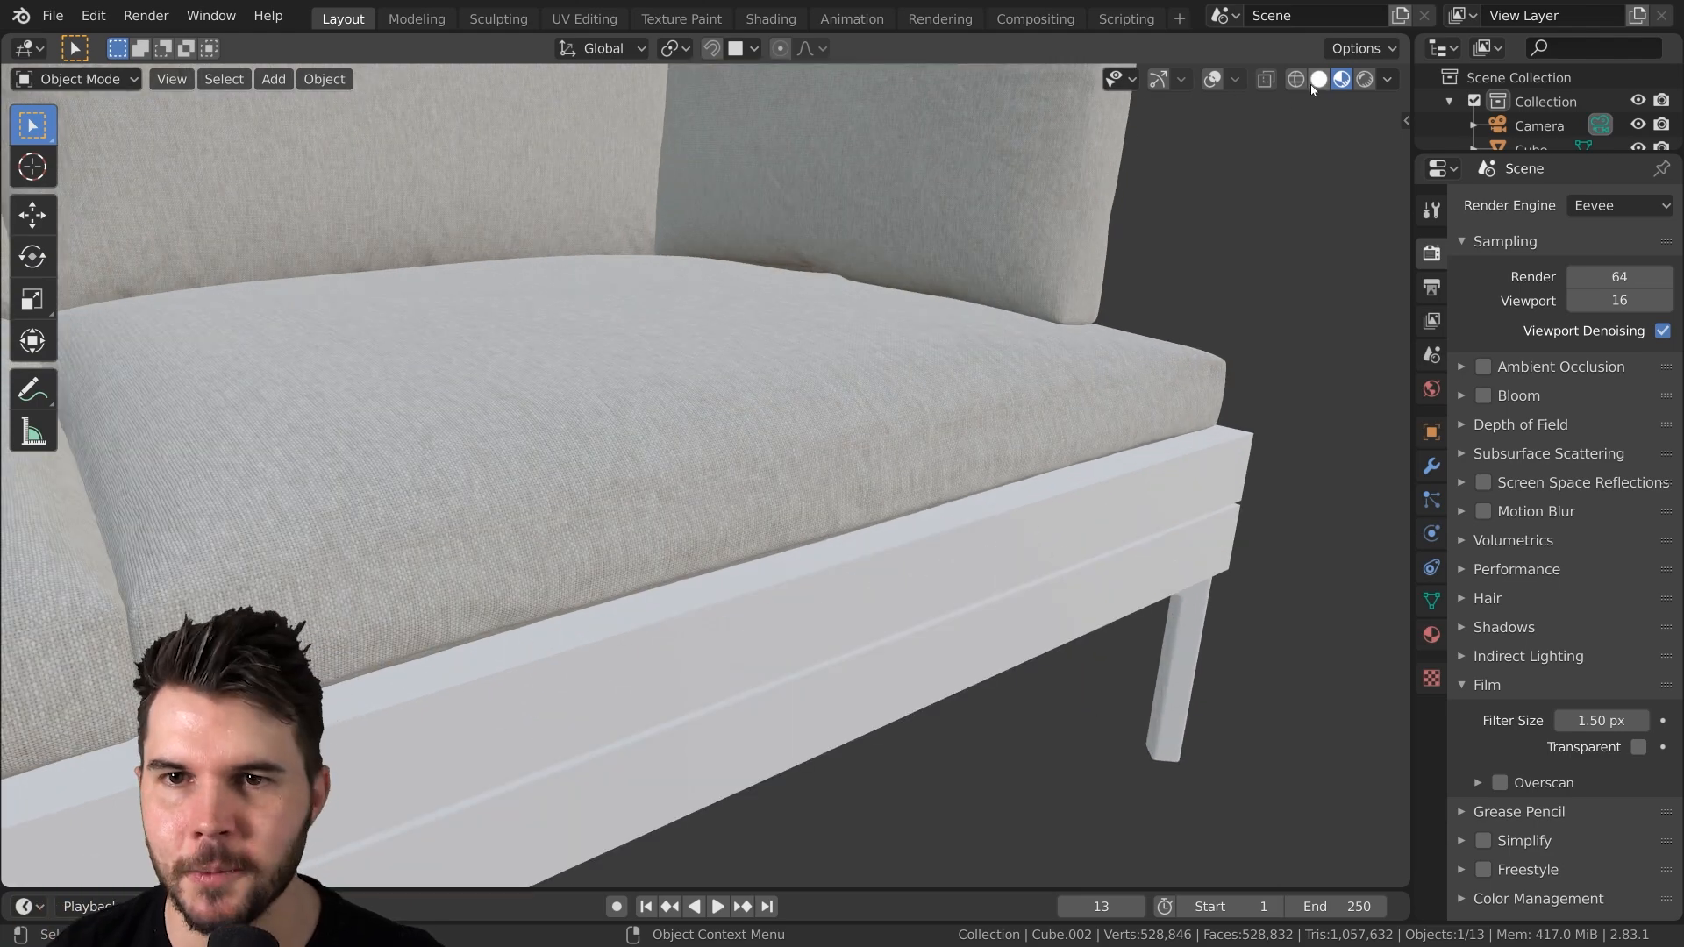
Turn on viewport overlays, select the end seat cushion in Solid shading, and return the viewport to Material Preview
click(1316, 83)
click(1213, 79)
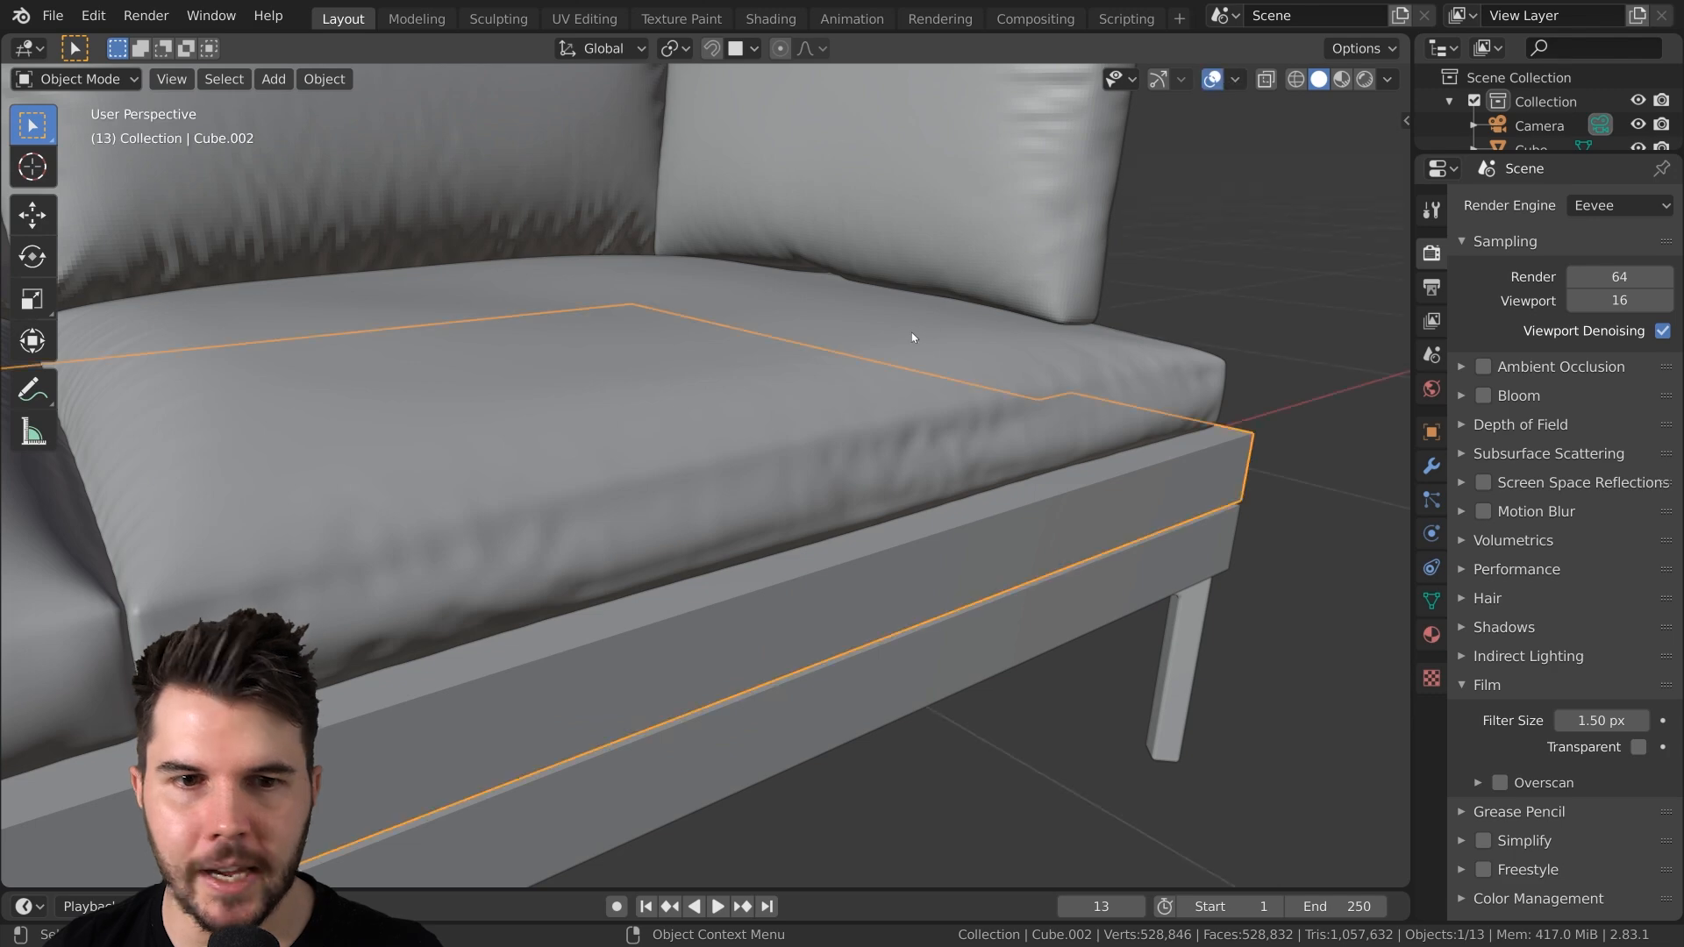
click(915, 341)
scroll(957, 404, down, 2)
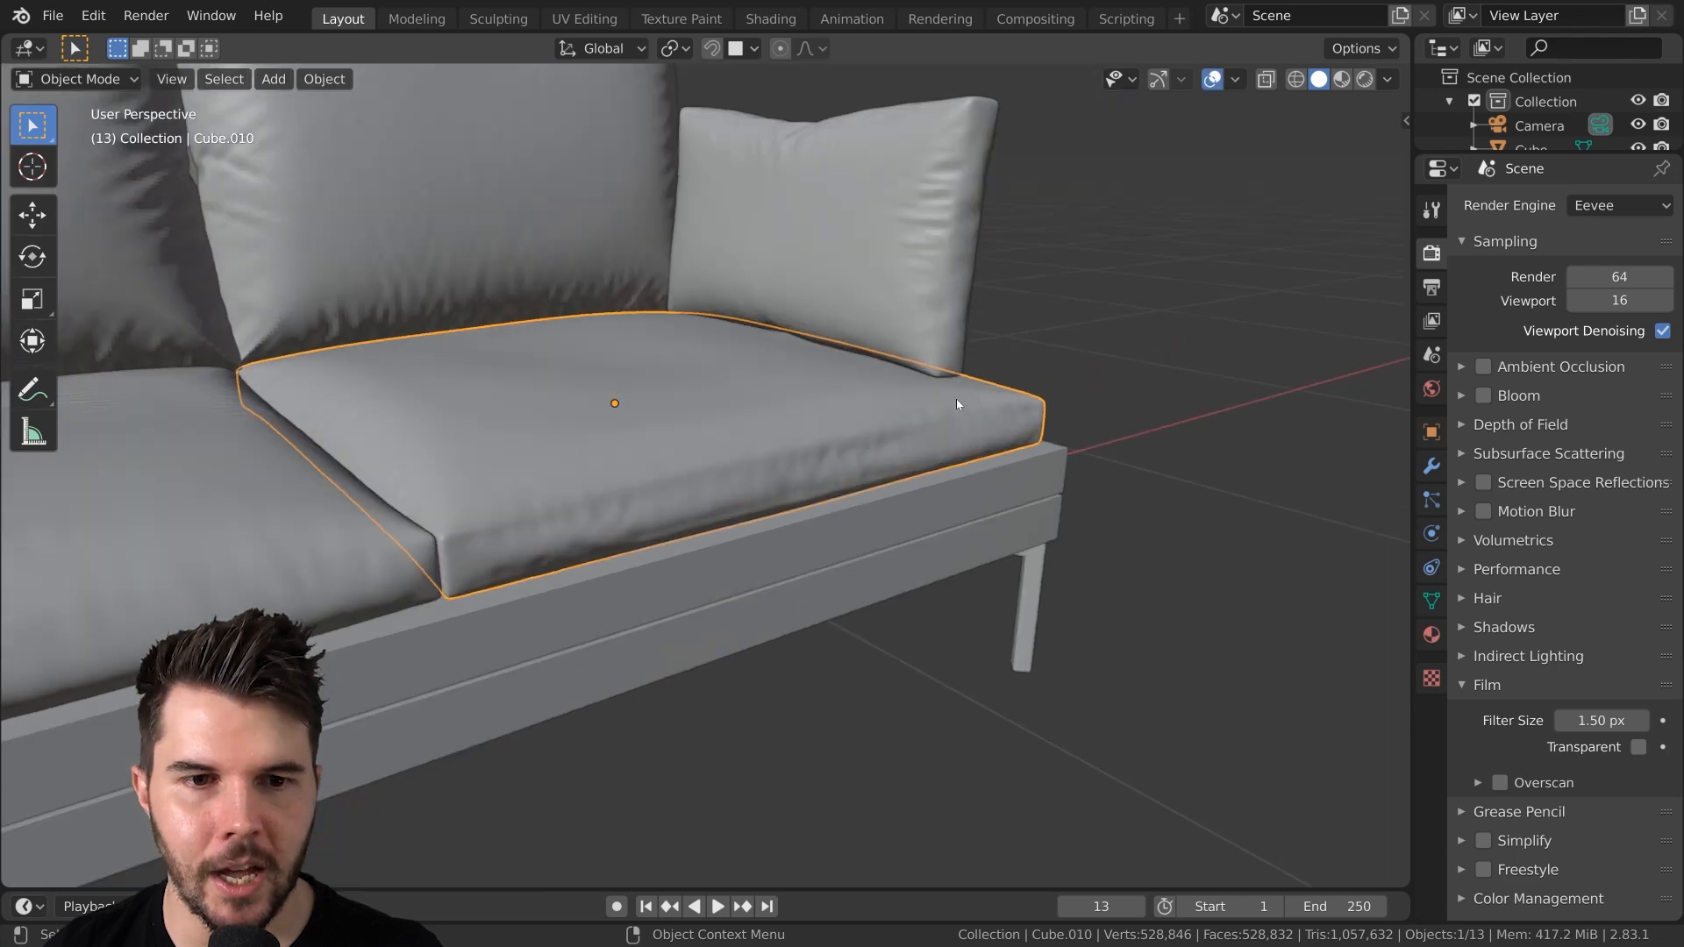
click(1342, 80)
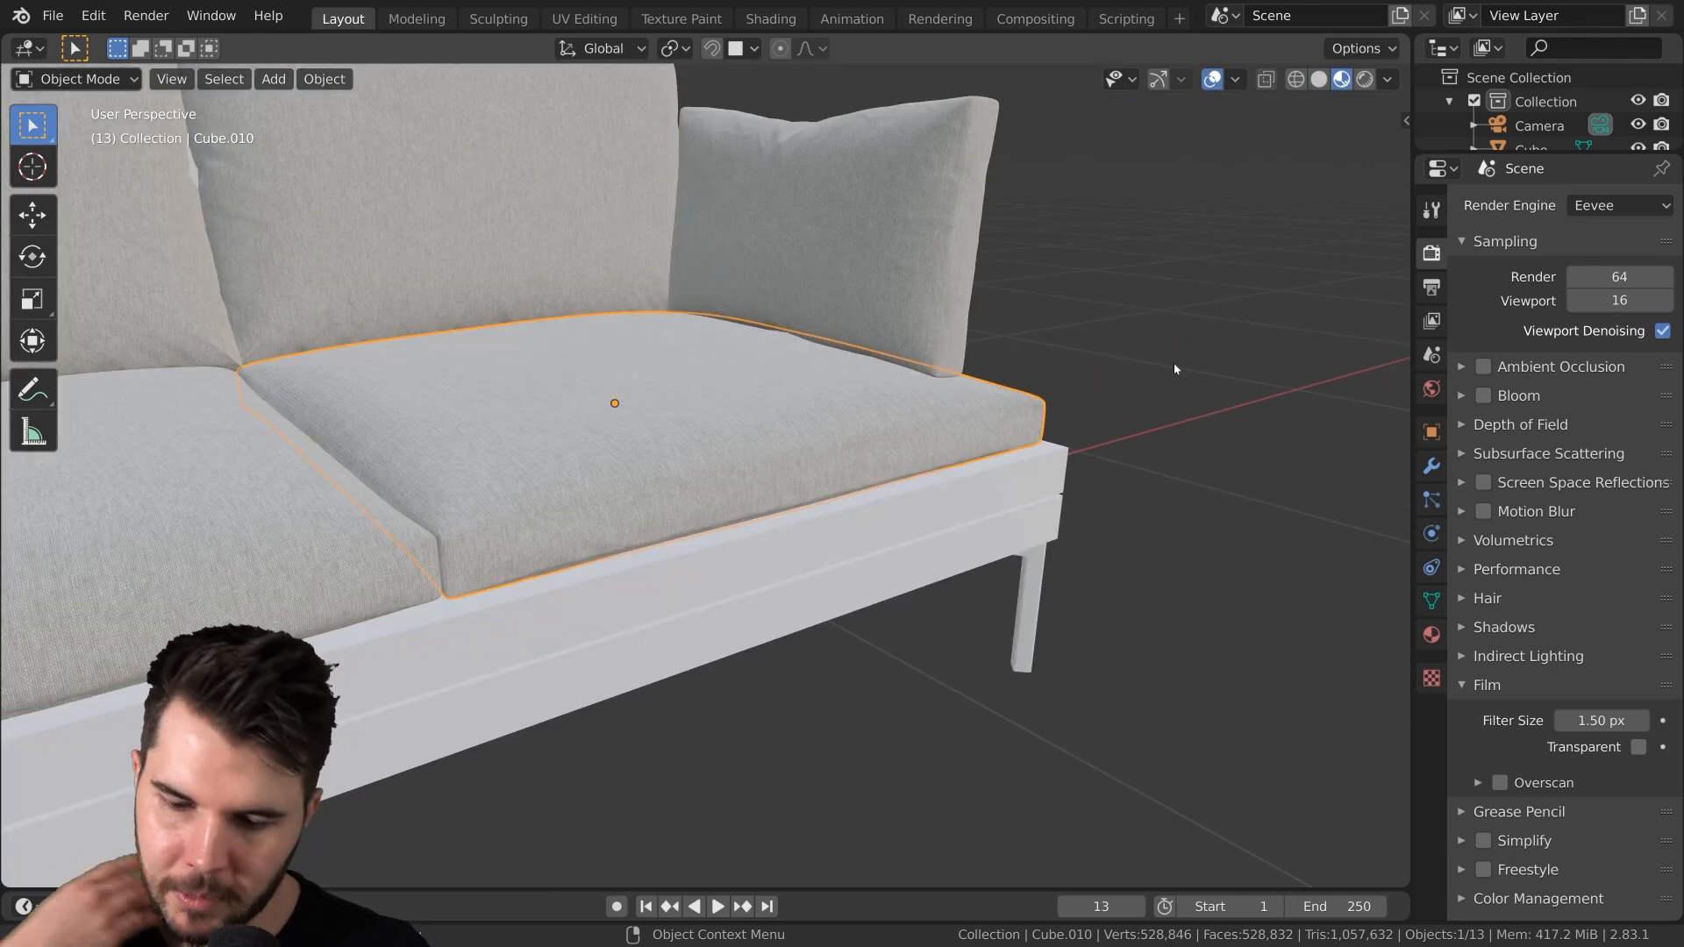
Isolate the selected seat cushion in Local View and enter Edit Mode to show its mesh and marked seams
key(KP_Divide)
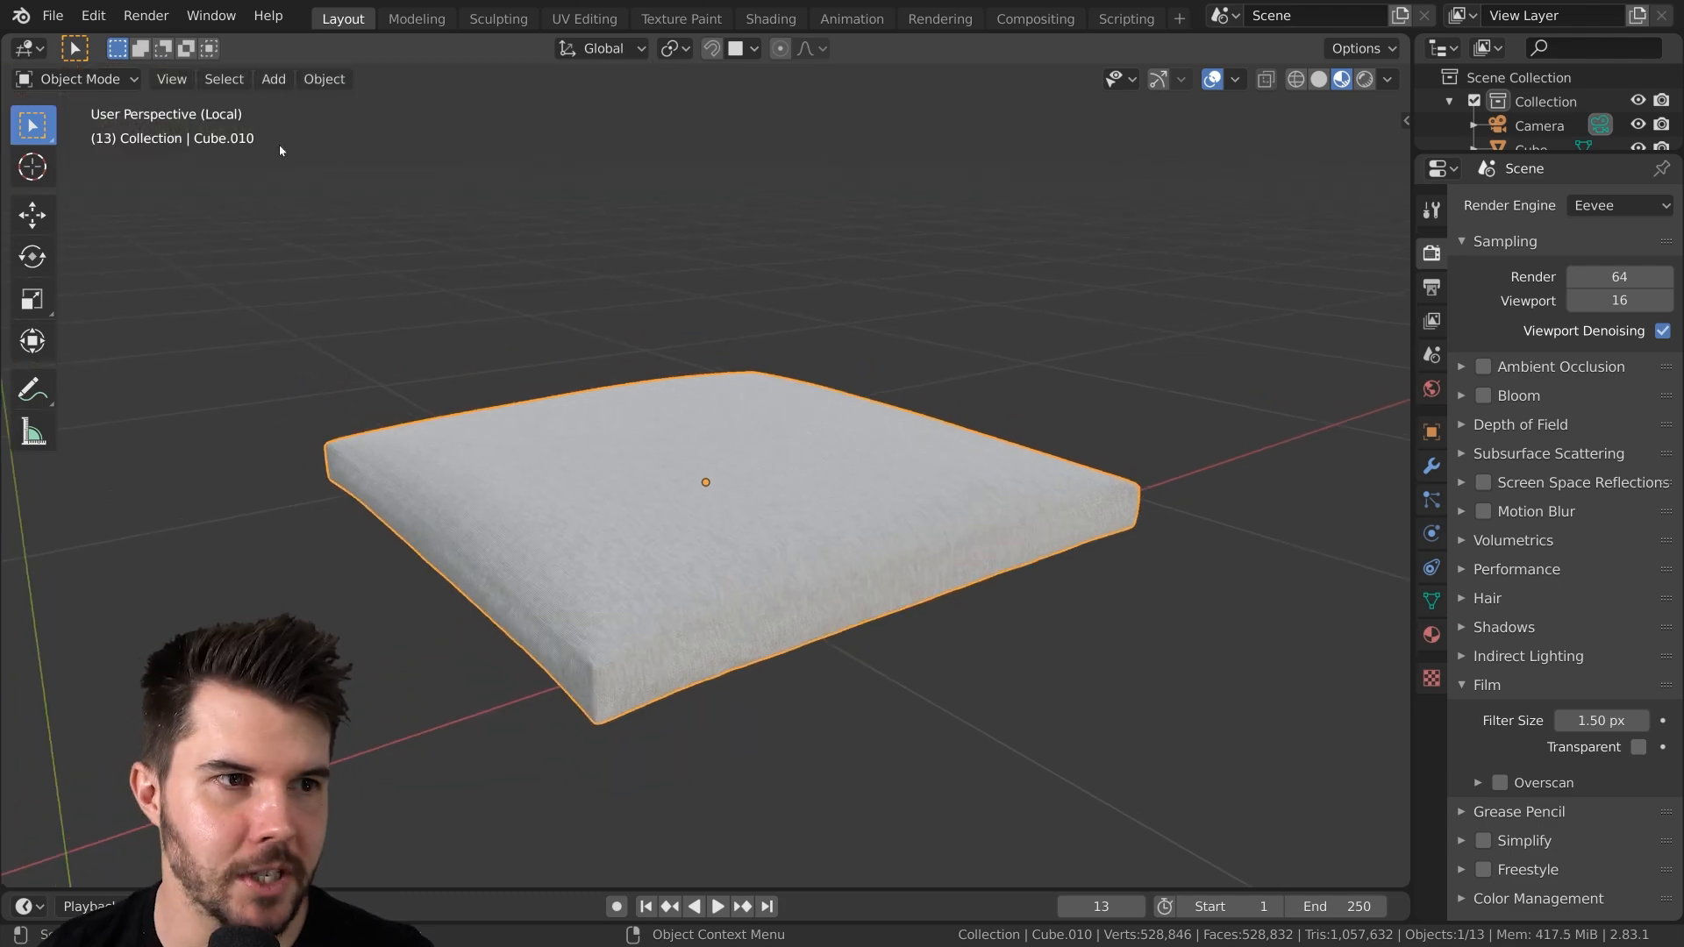
key(KP_Divide)
key(KP_Divide)
key(KP_Divide)
key(KP_Divide)
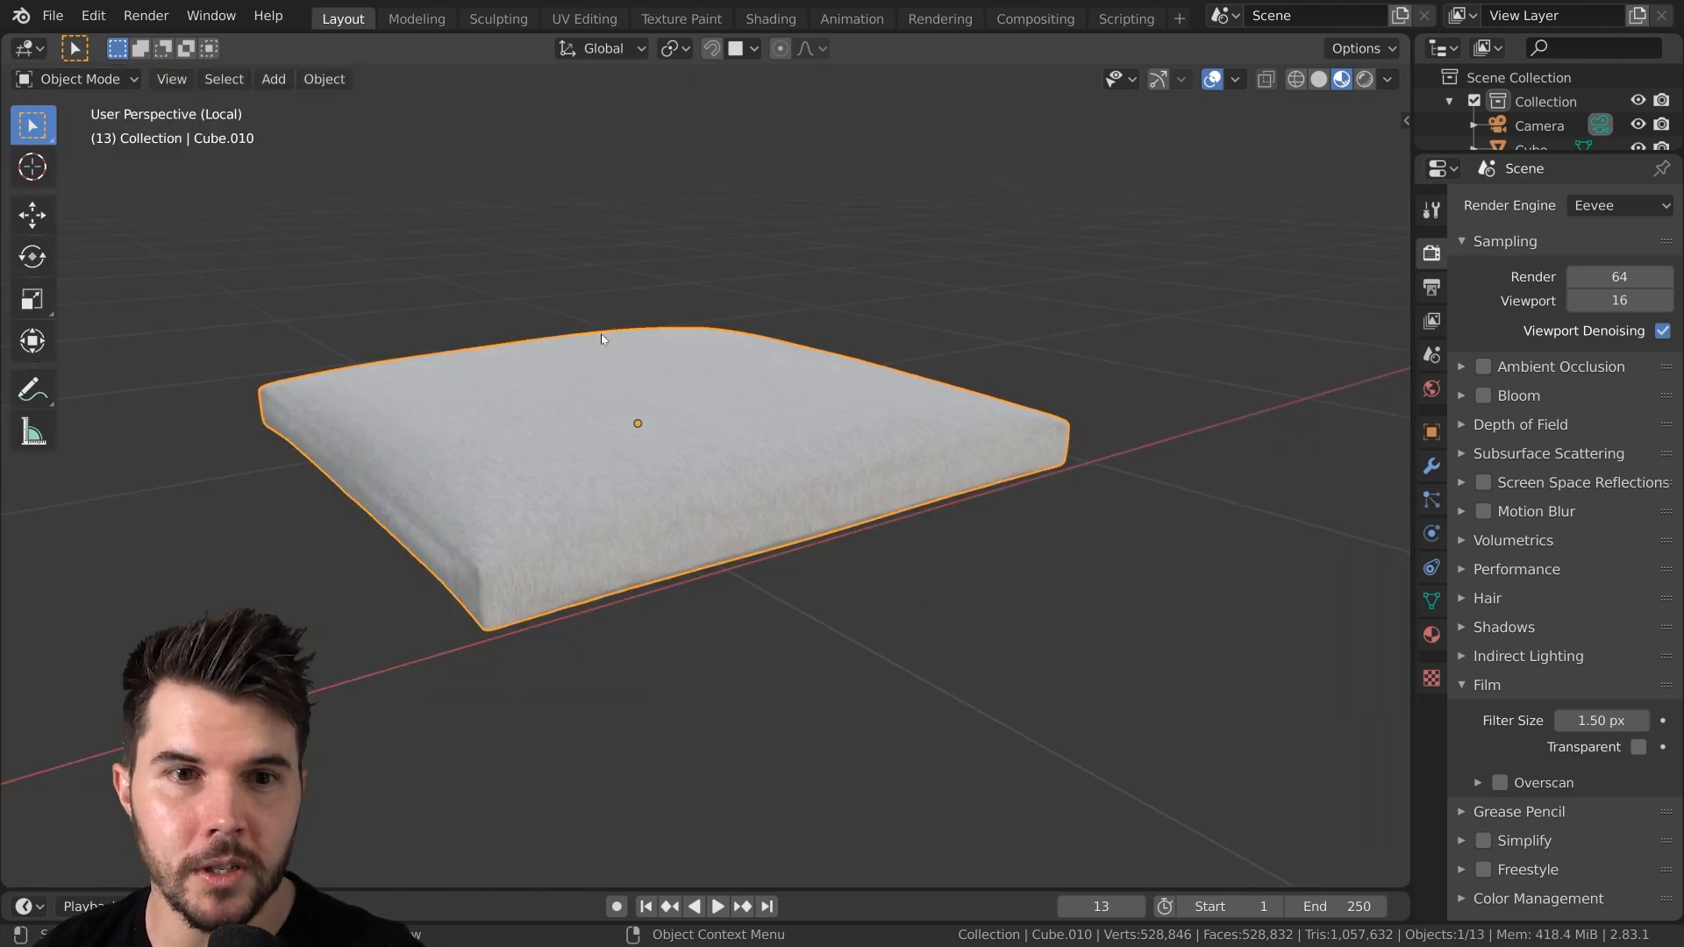
middle_drag(981, 461, 755, 426)
key(Tab)
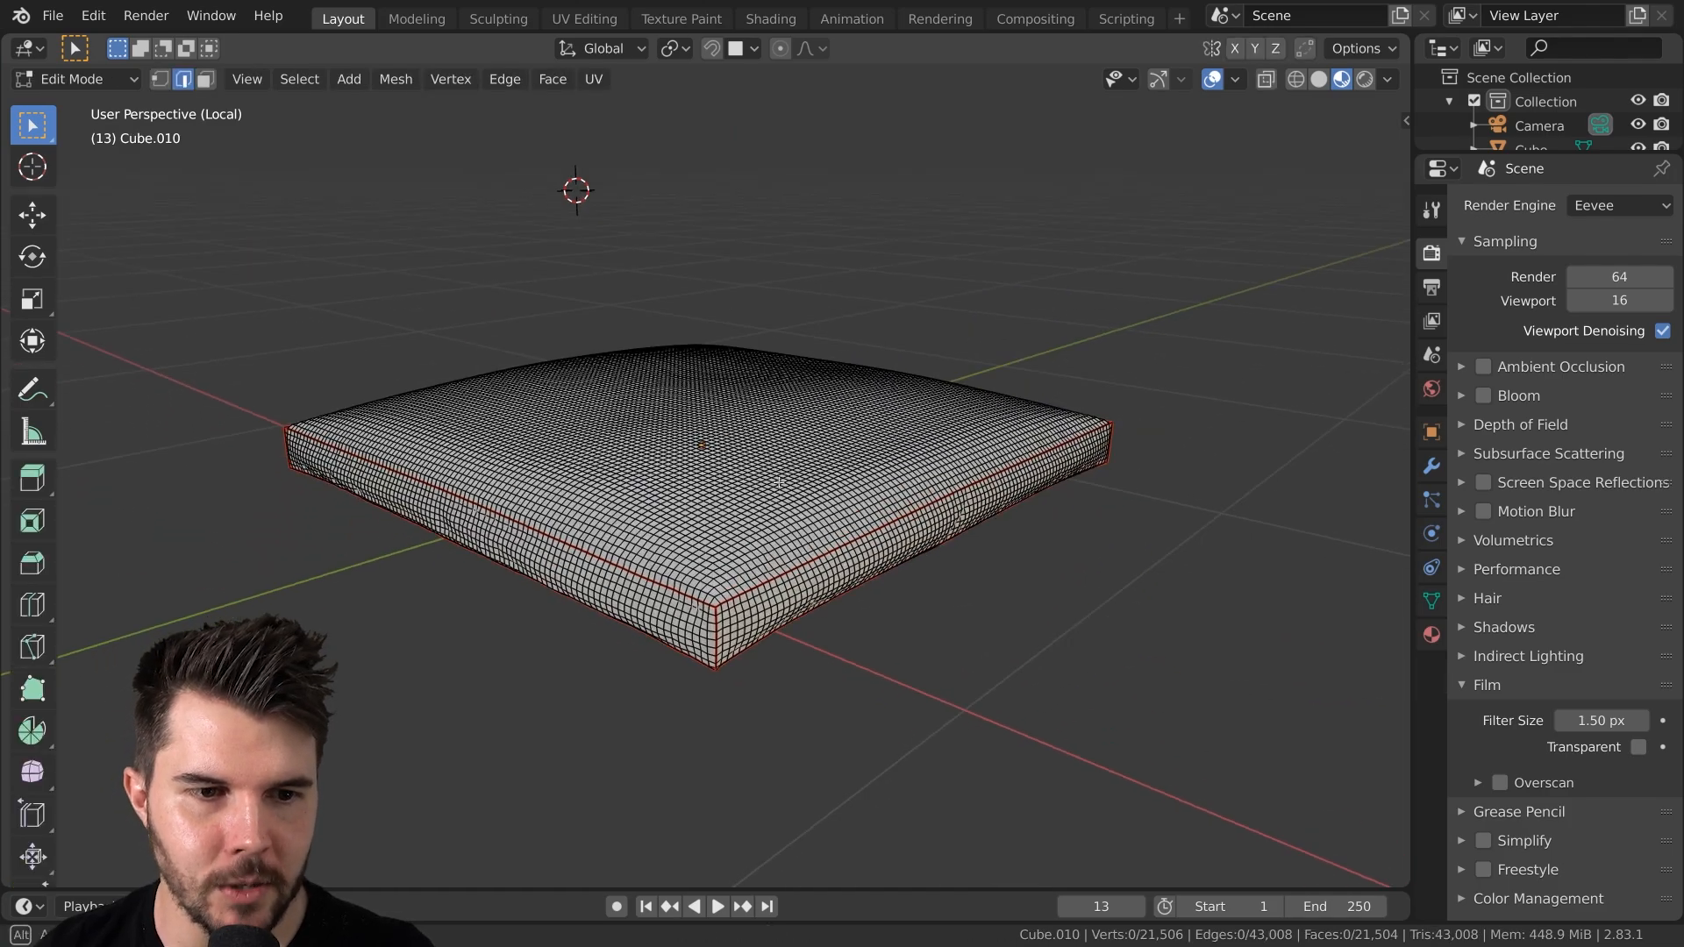
scroll(781, 461, up, 5)
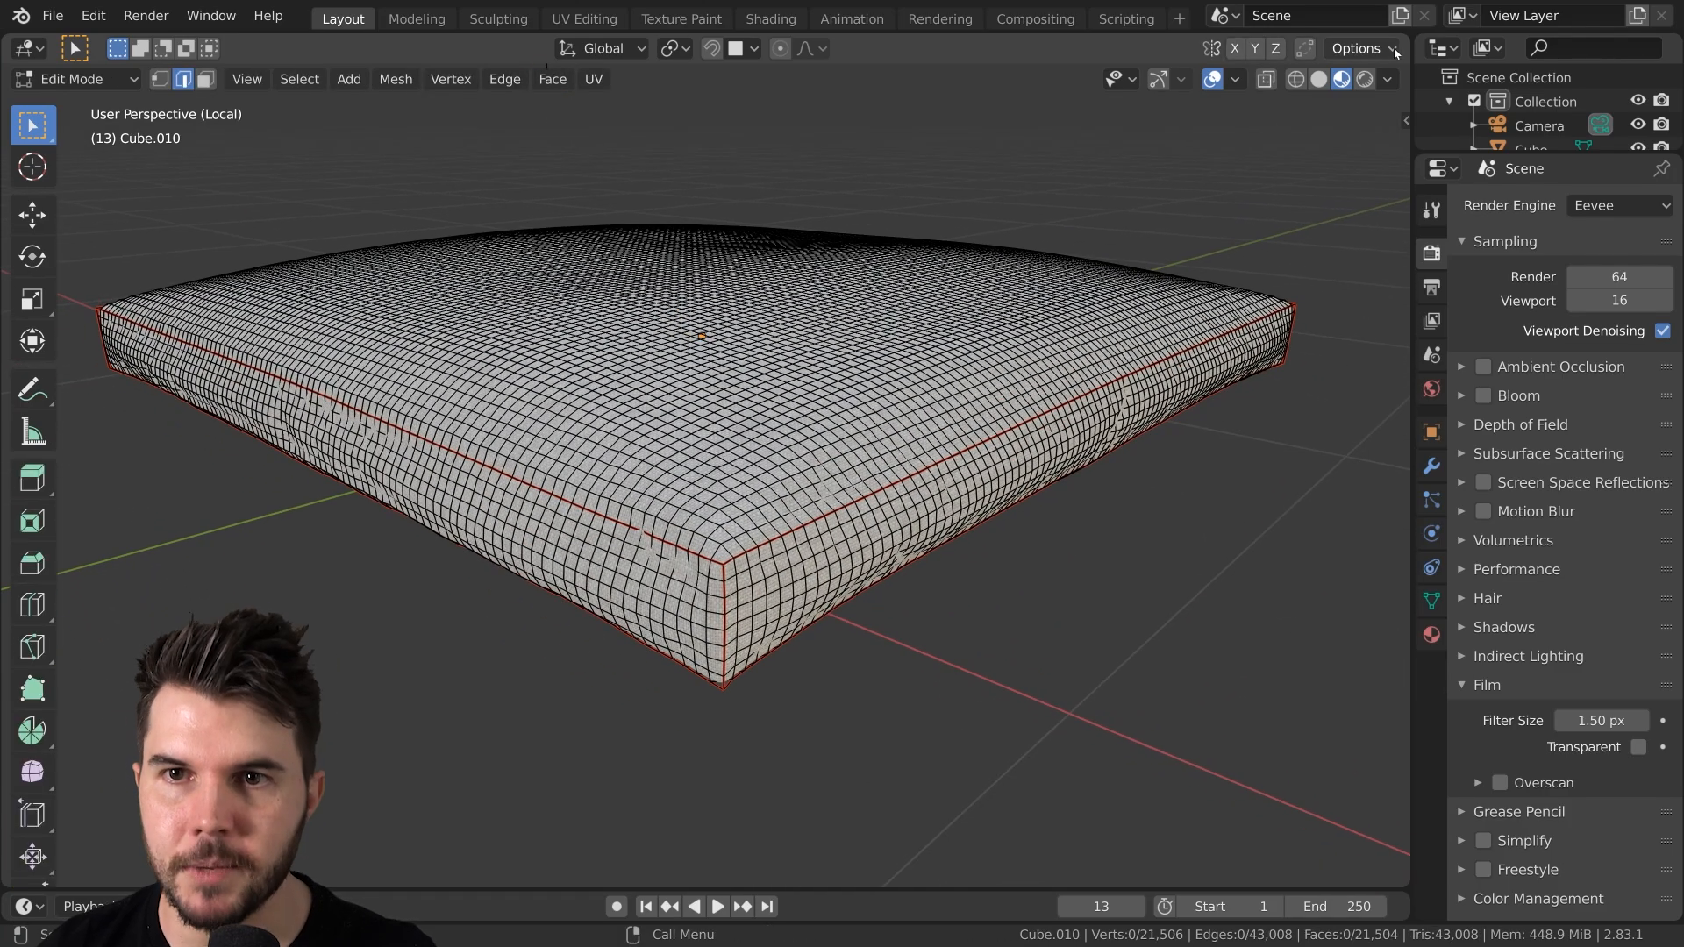
Split the viewport in two, turn one half into a Shader Editor without its sidebar, and frame the fabric material's nodes
click(631, 351)
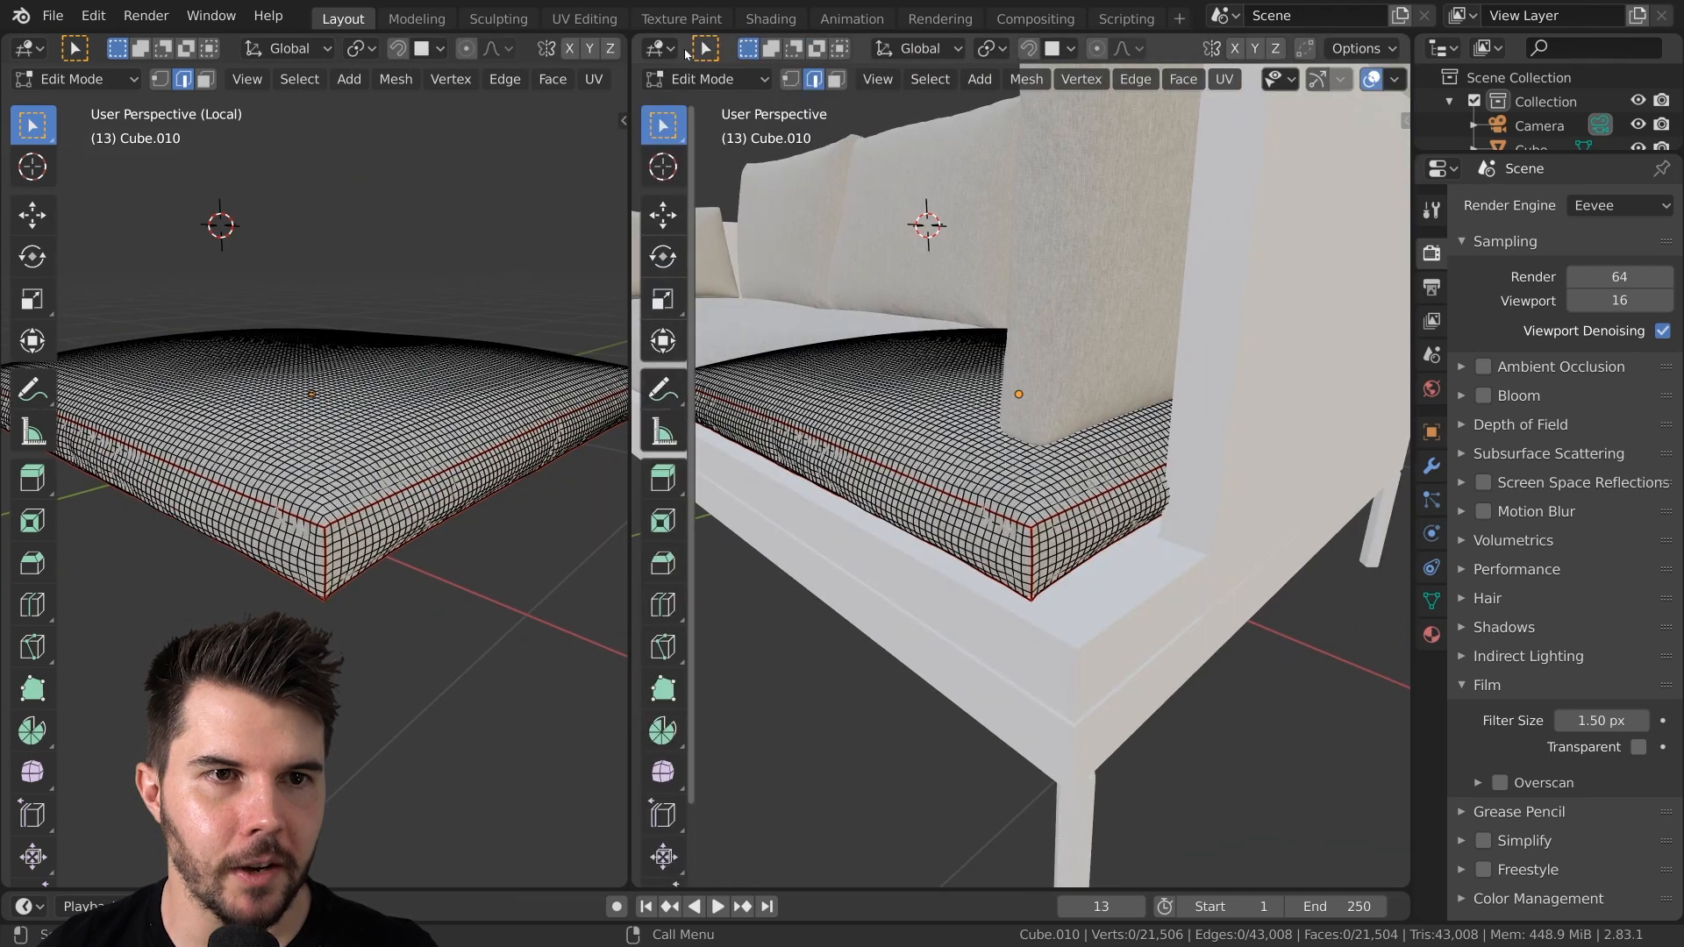
click(658, 48)
click(754, 217)
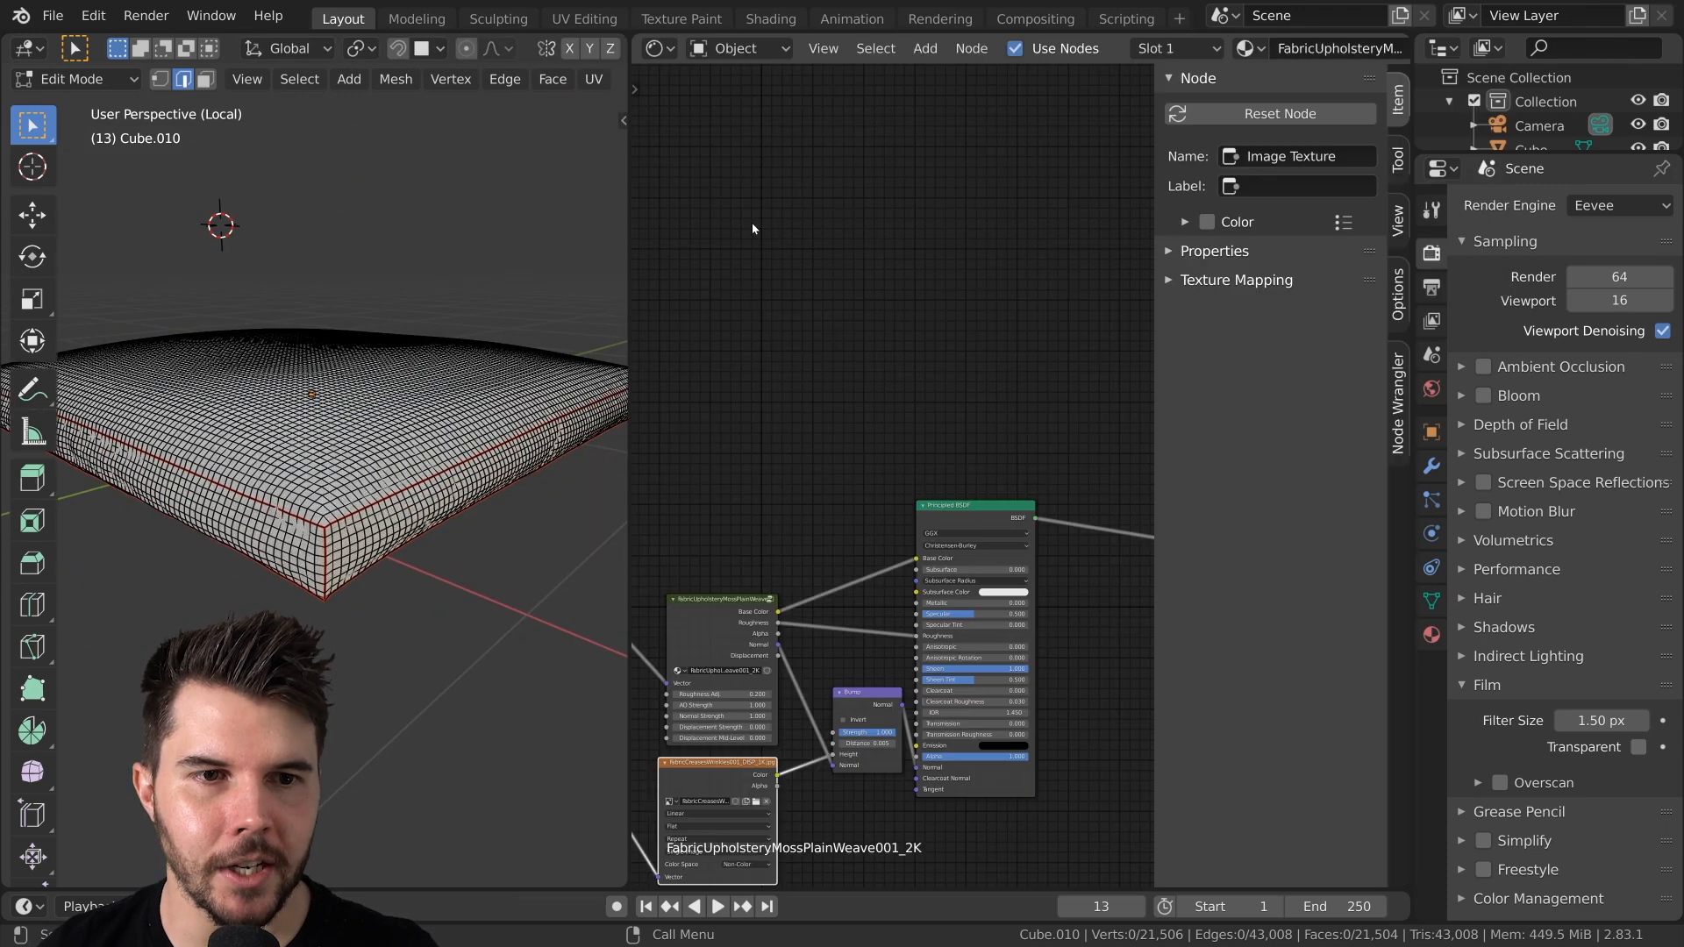
key(n)
middle_drag(1018, 679, 1077, 477)
scroll(1078, 478, up, 4)
middle_drag(984, 562, 1080, 447)
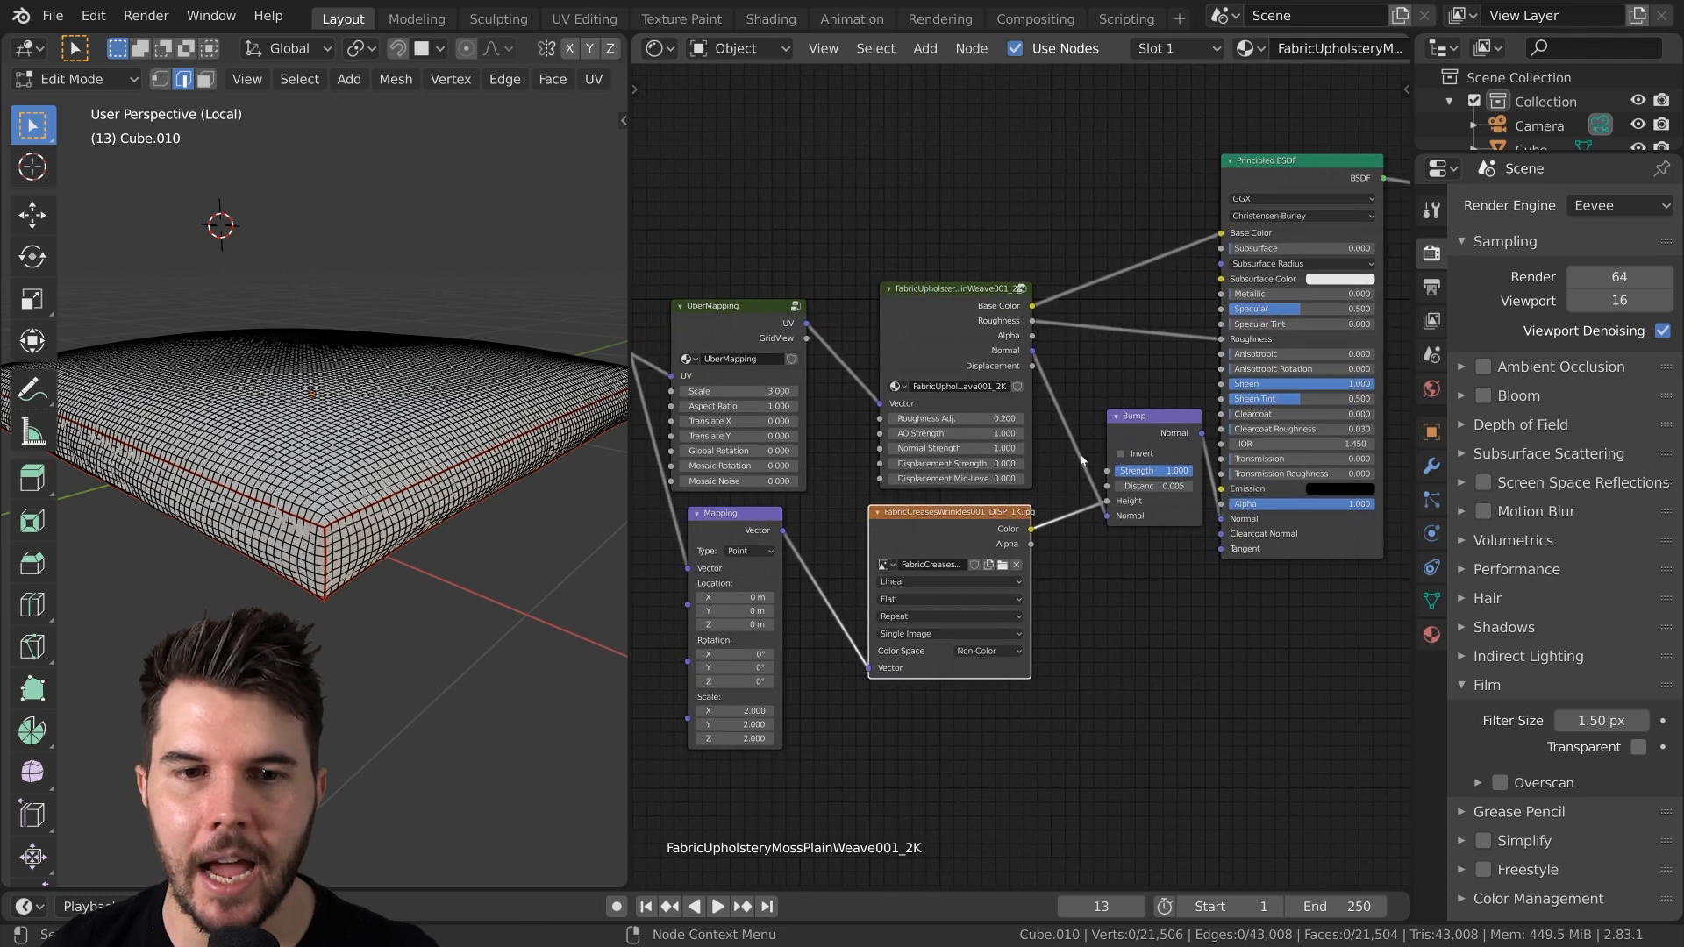
scroll(1097, 512, up, 2)
middle_drag(1097, 512, 1086, 421)
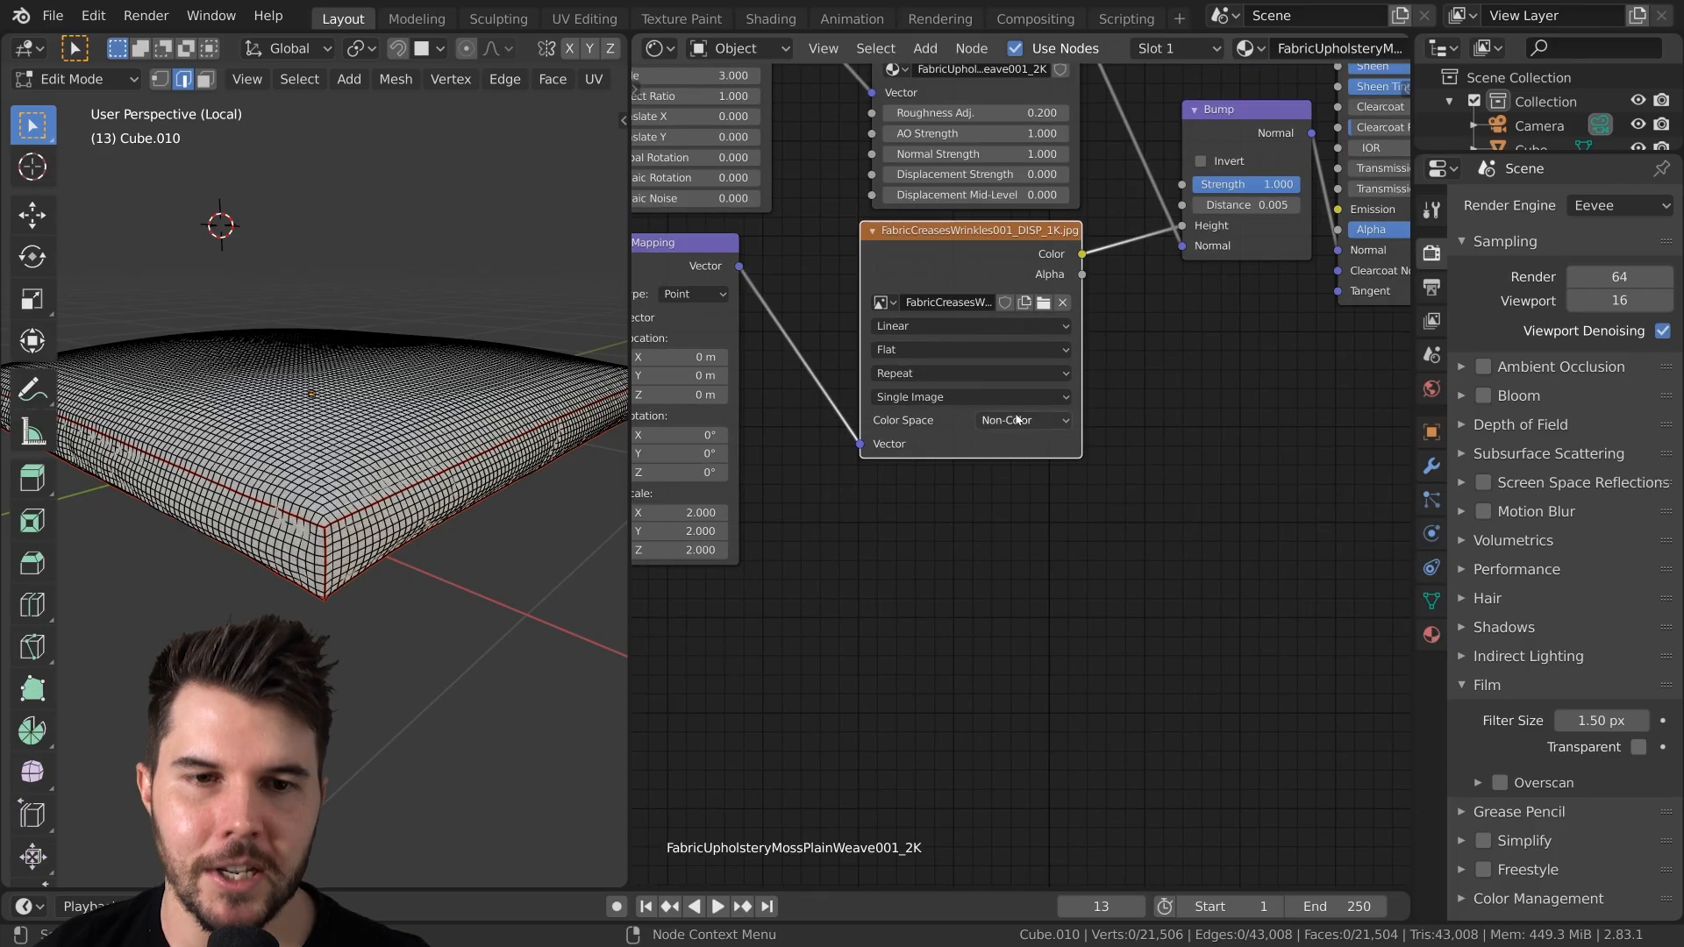
Add an Image Texture node below the FabricCreasesWrinkles001_DISP_1K.jpg node
key(shift+a)
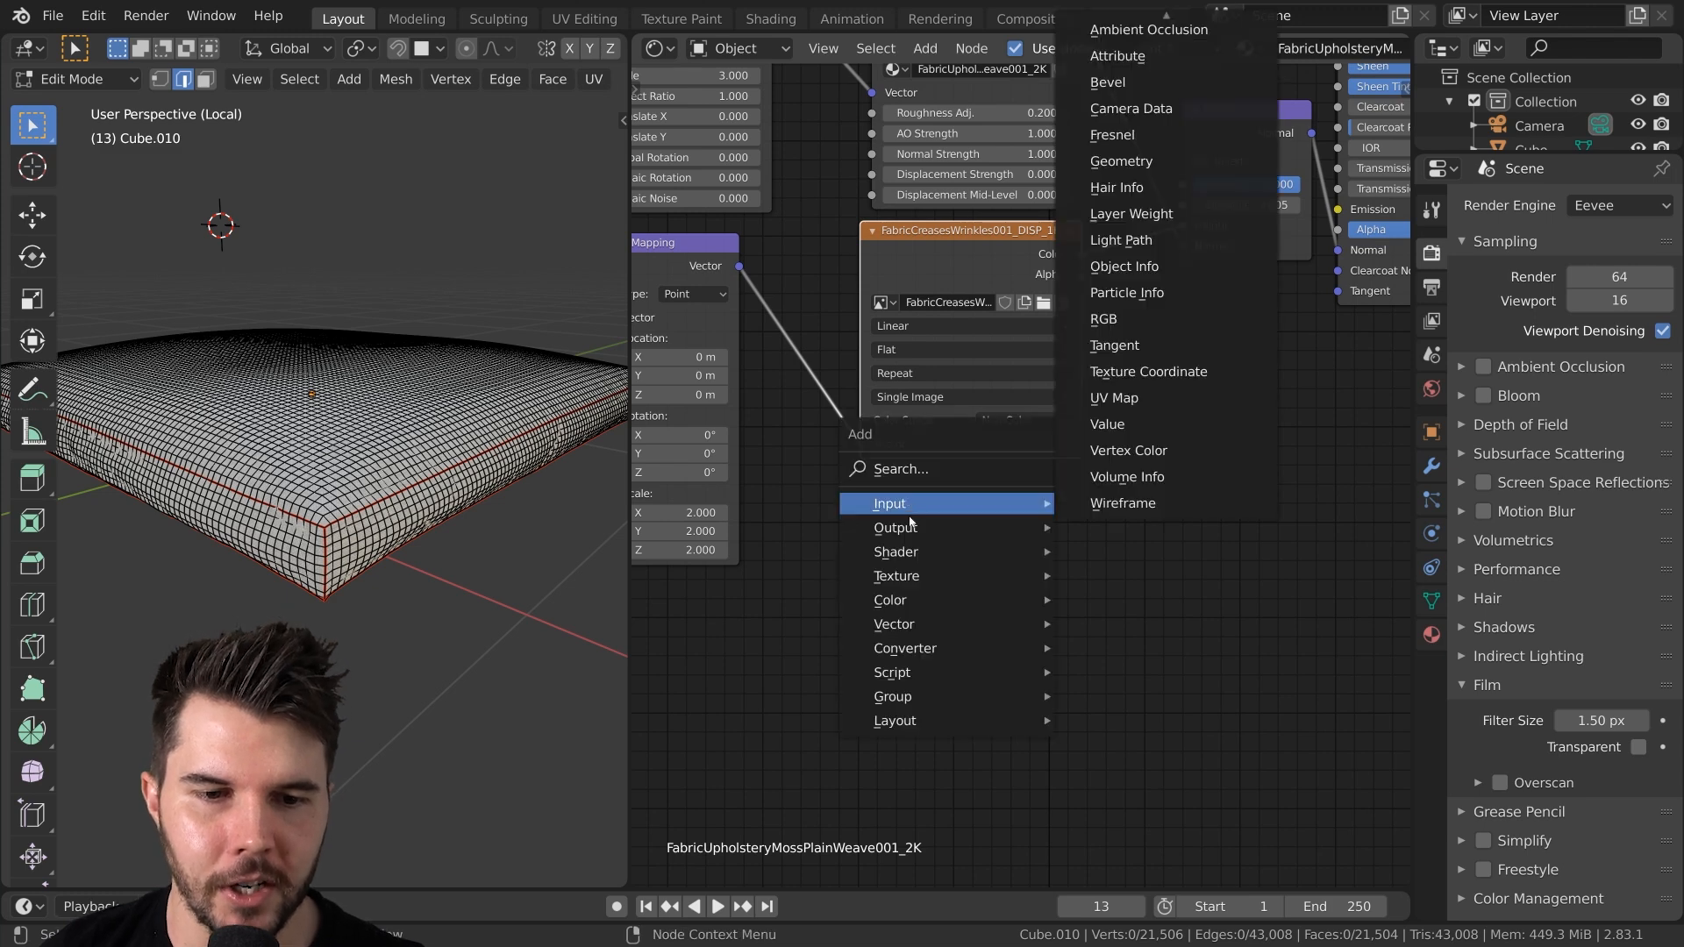
mouse_move(1009, 576)
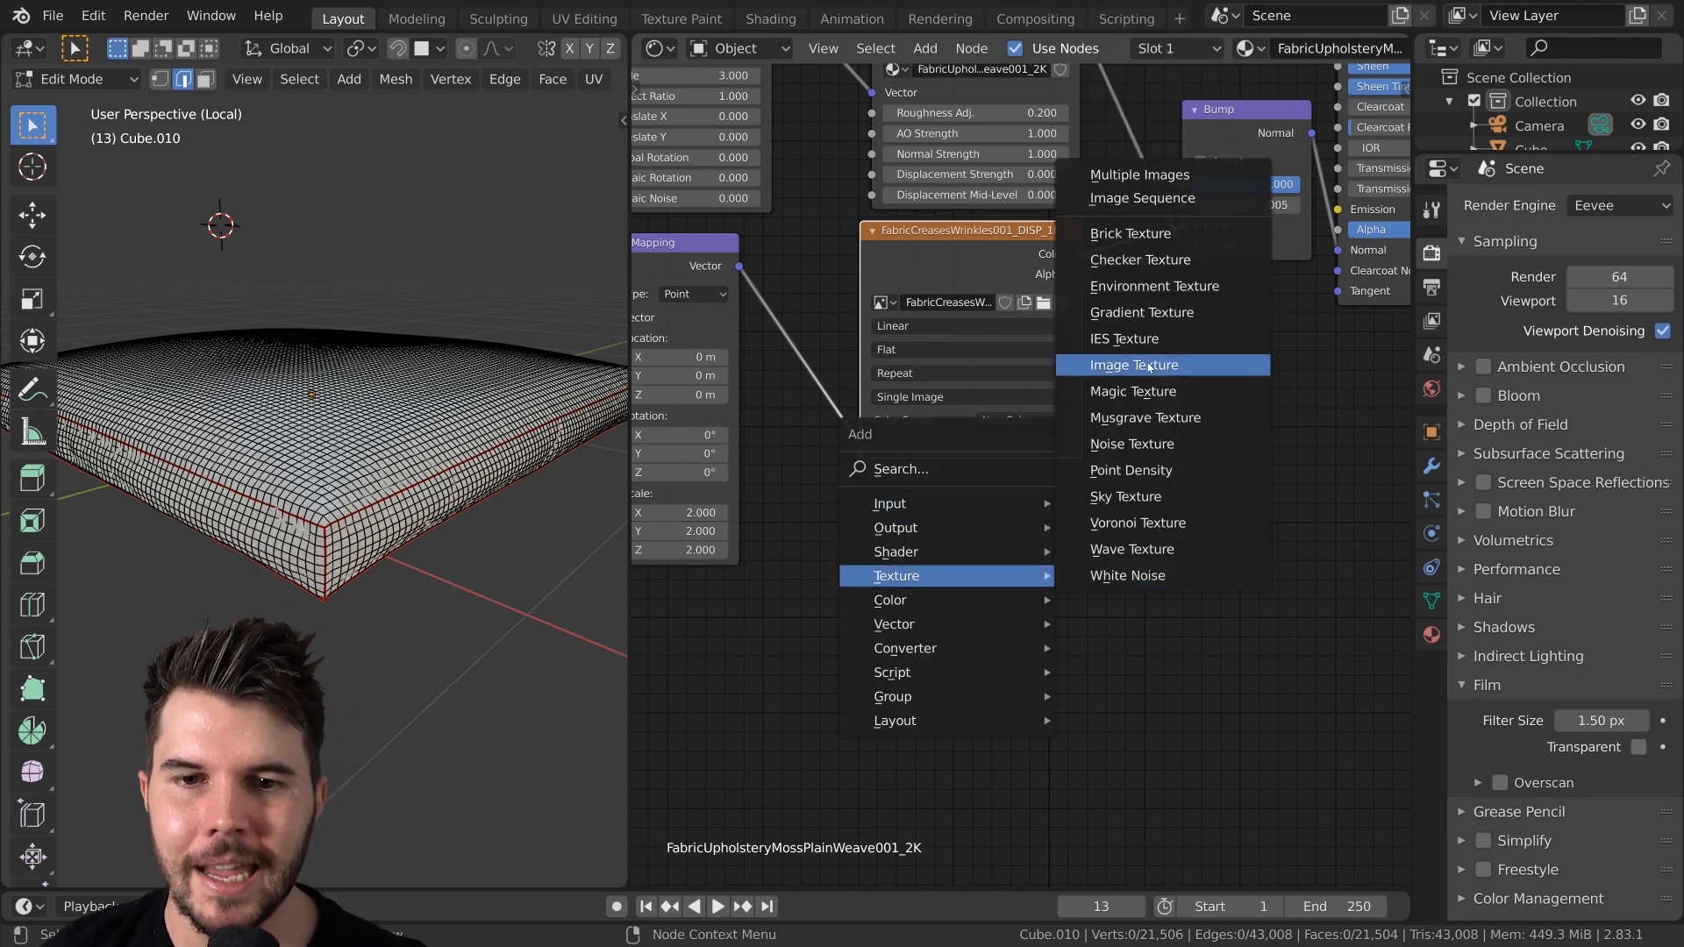
click(1133, 365)
click(869, 485)
scroll(997, 544, up, 1)
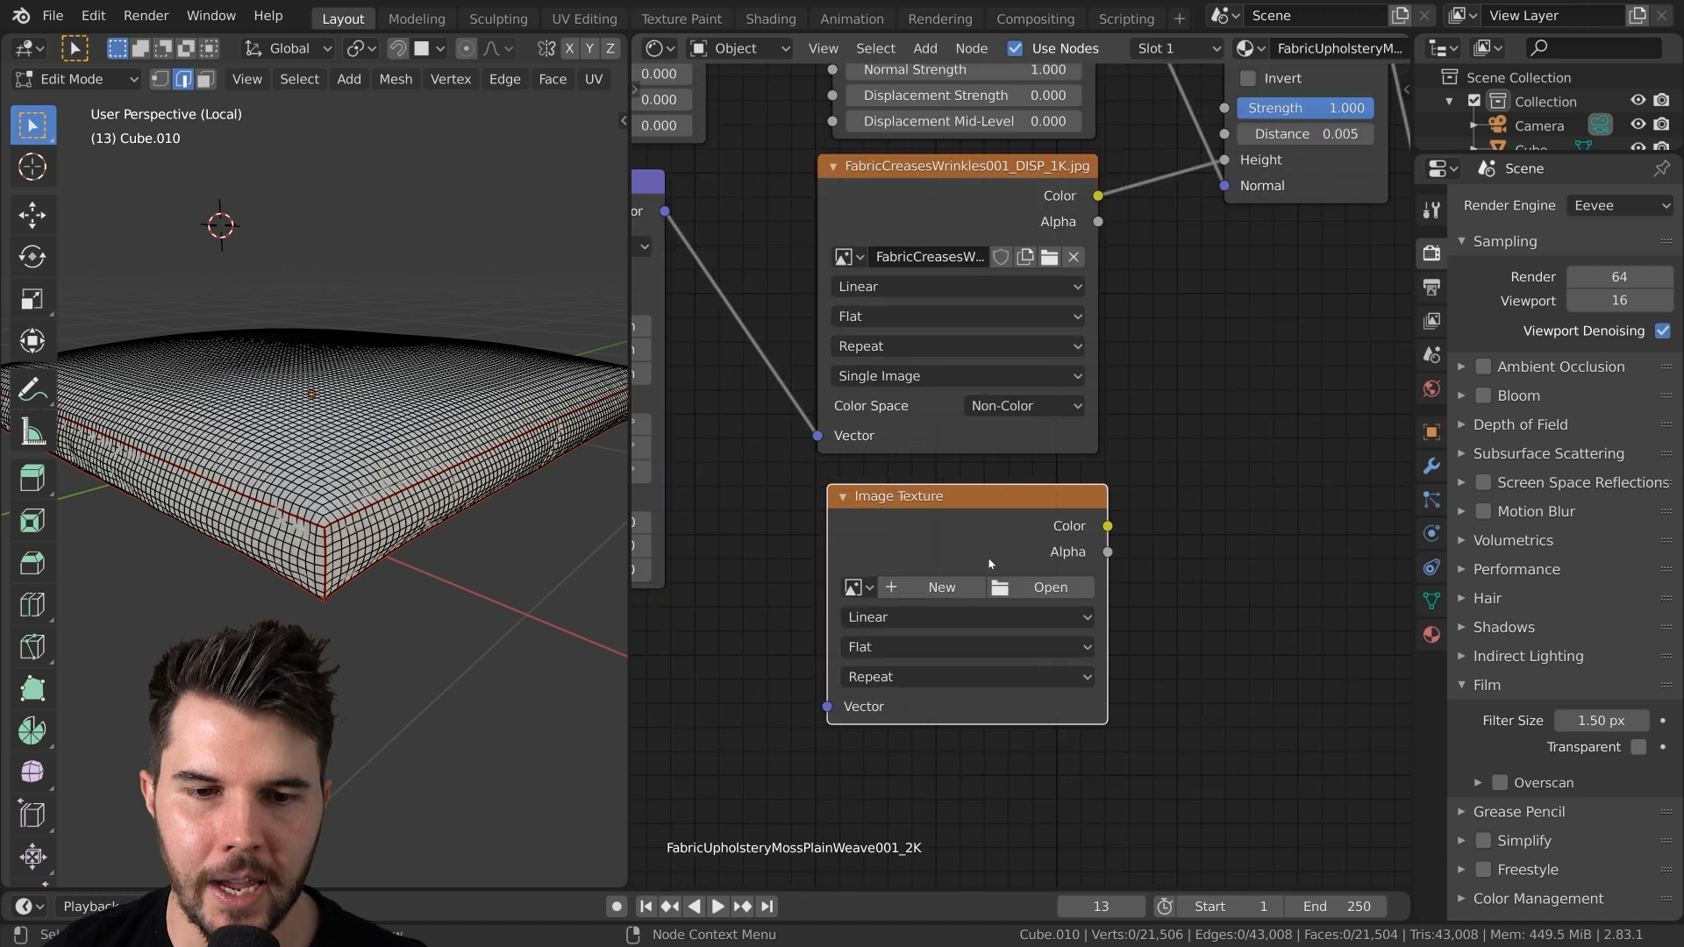
Load BrushFabricStitches07_ALPHA_1K.psd into the new Image Texture node
click(1025, 585)
click(381, 651)
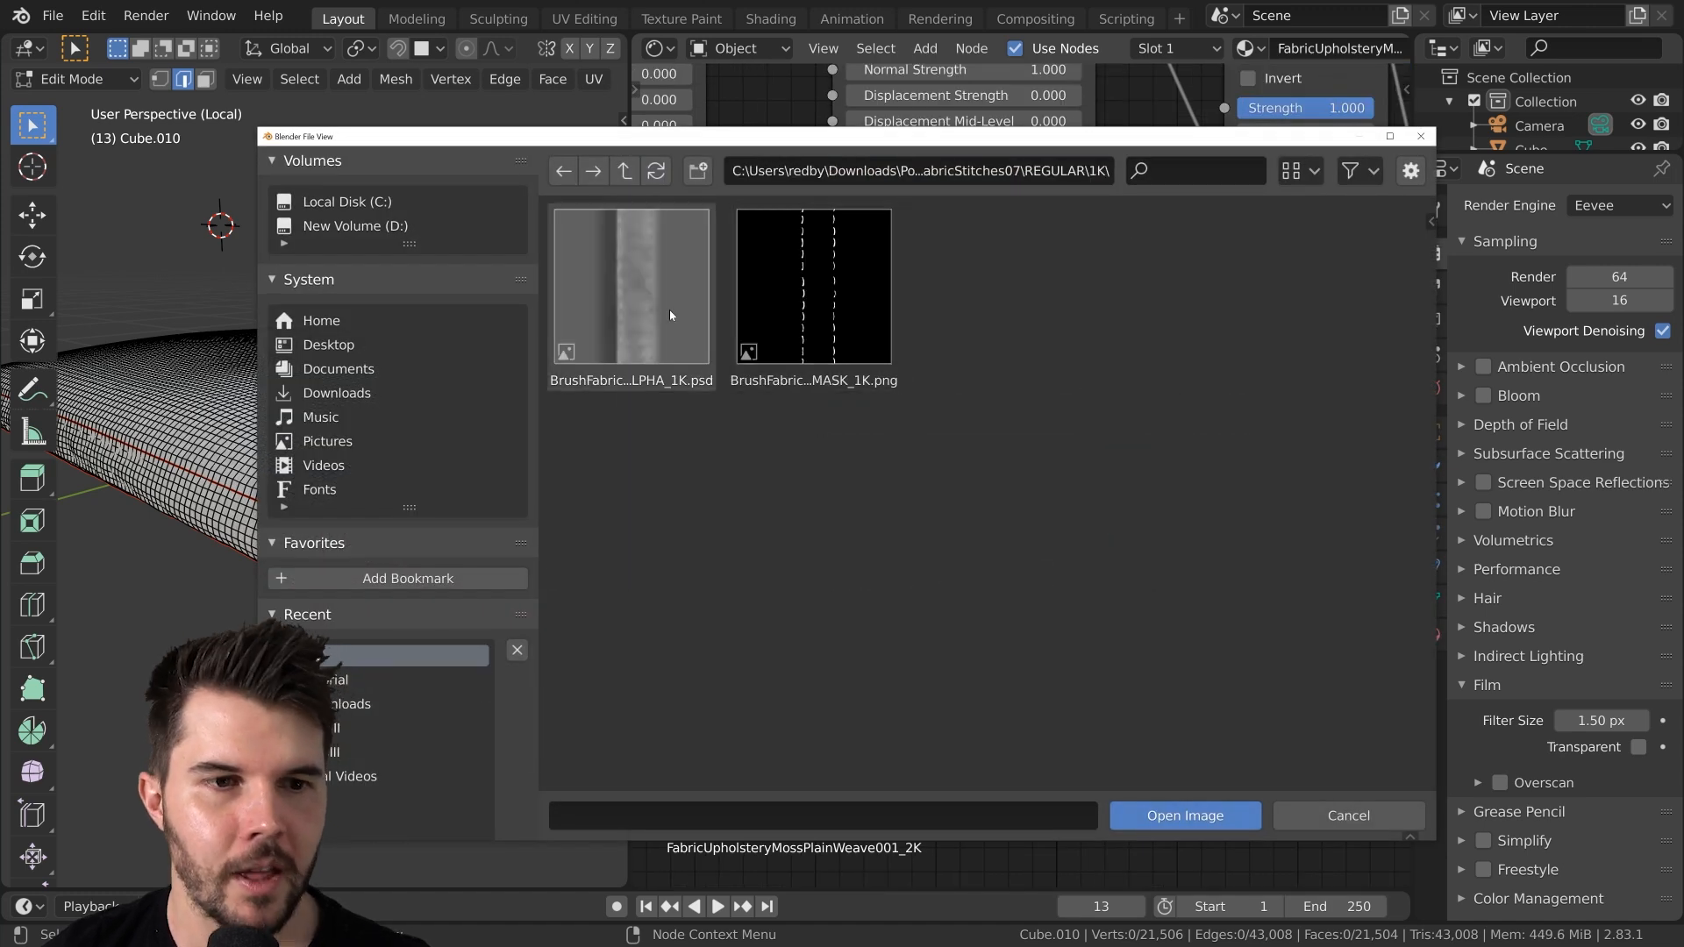
click(612, 272)
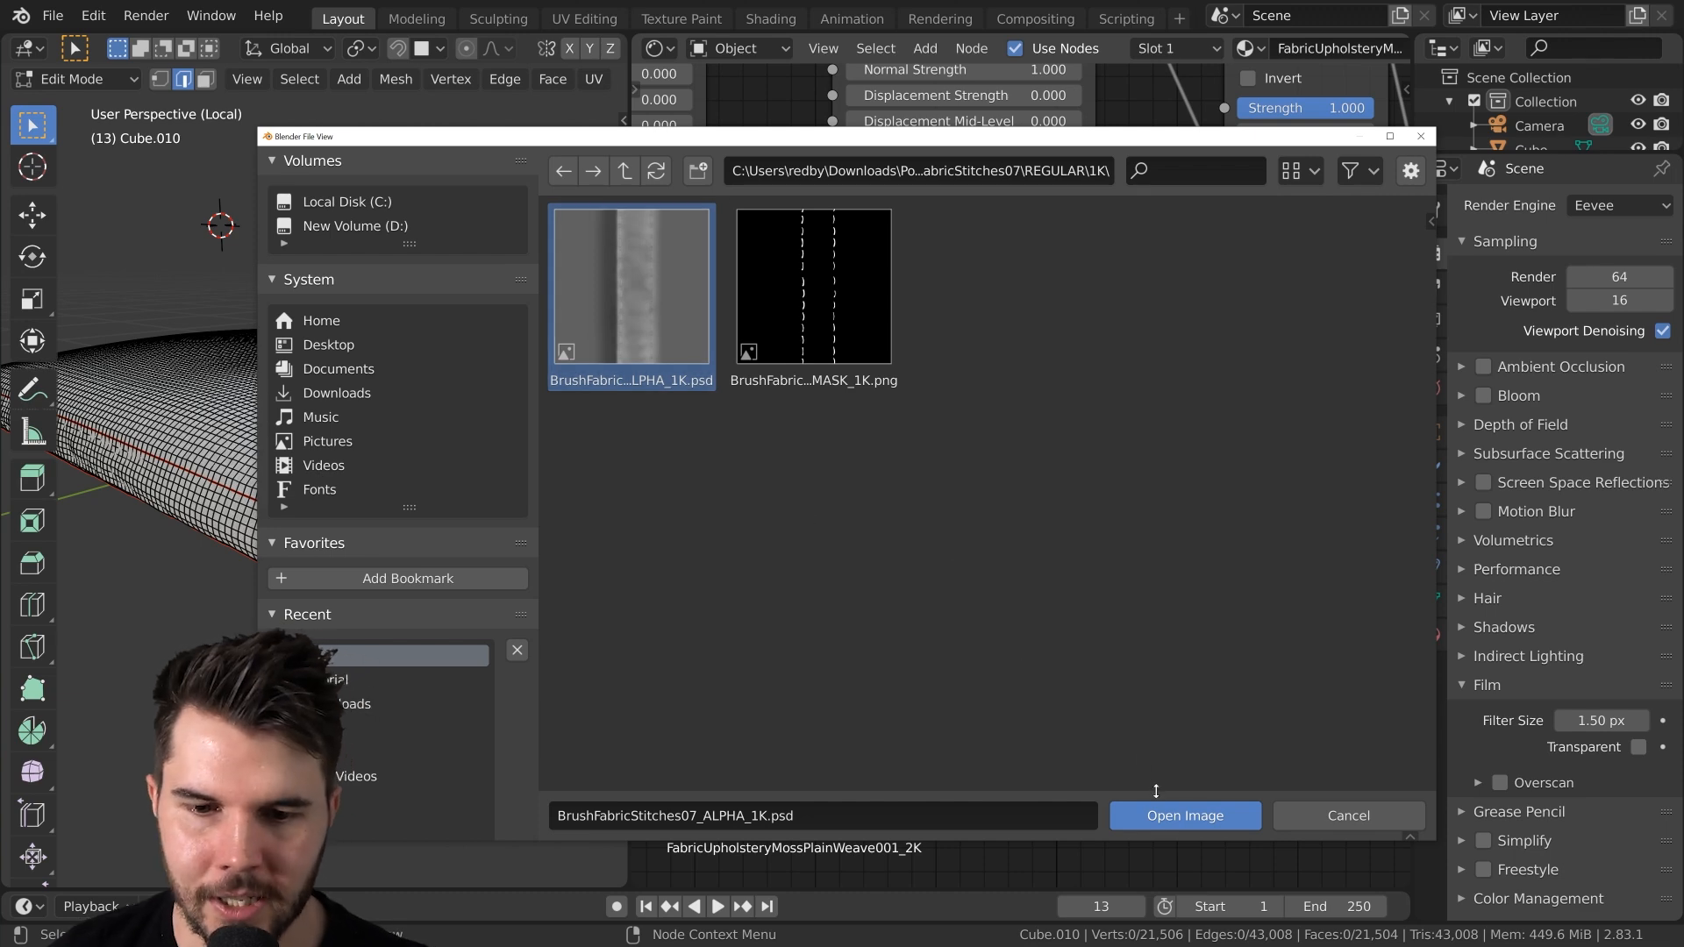
click(1165, 808)
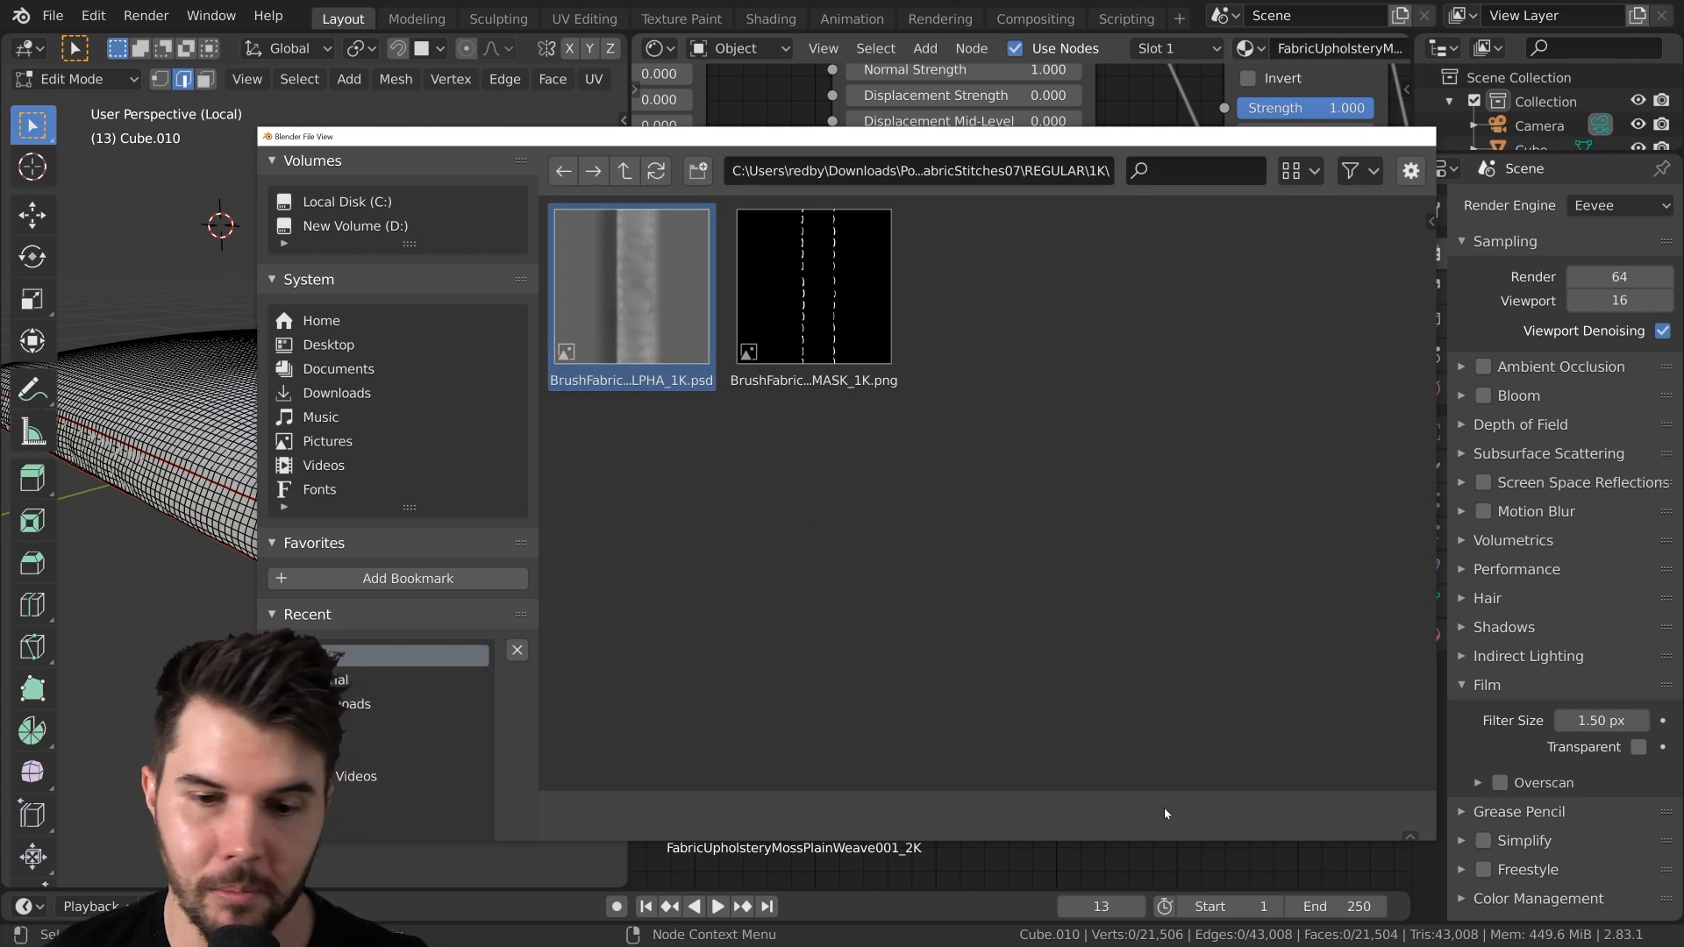
scroll(1186, 582, down, 2)
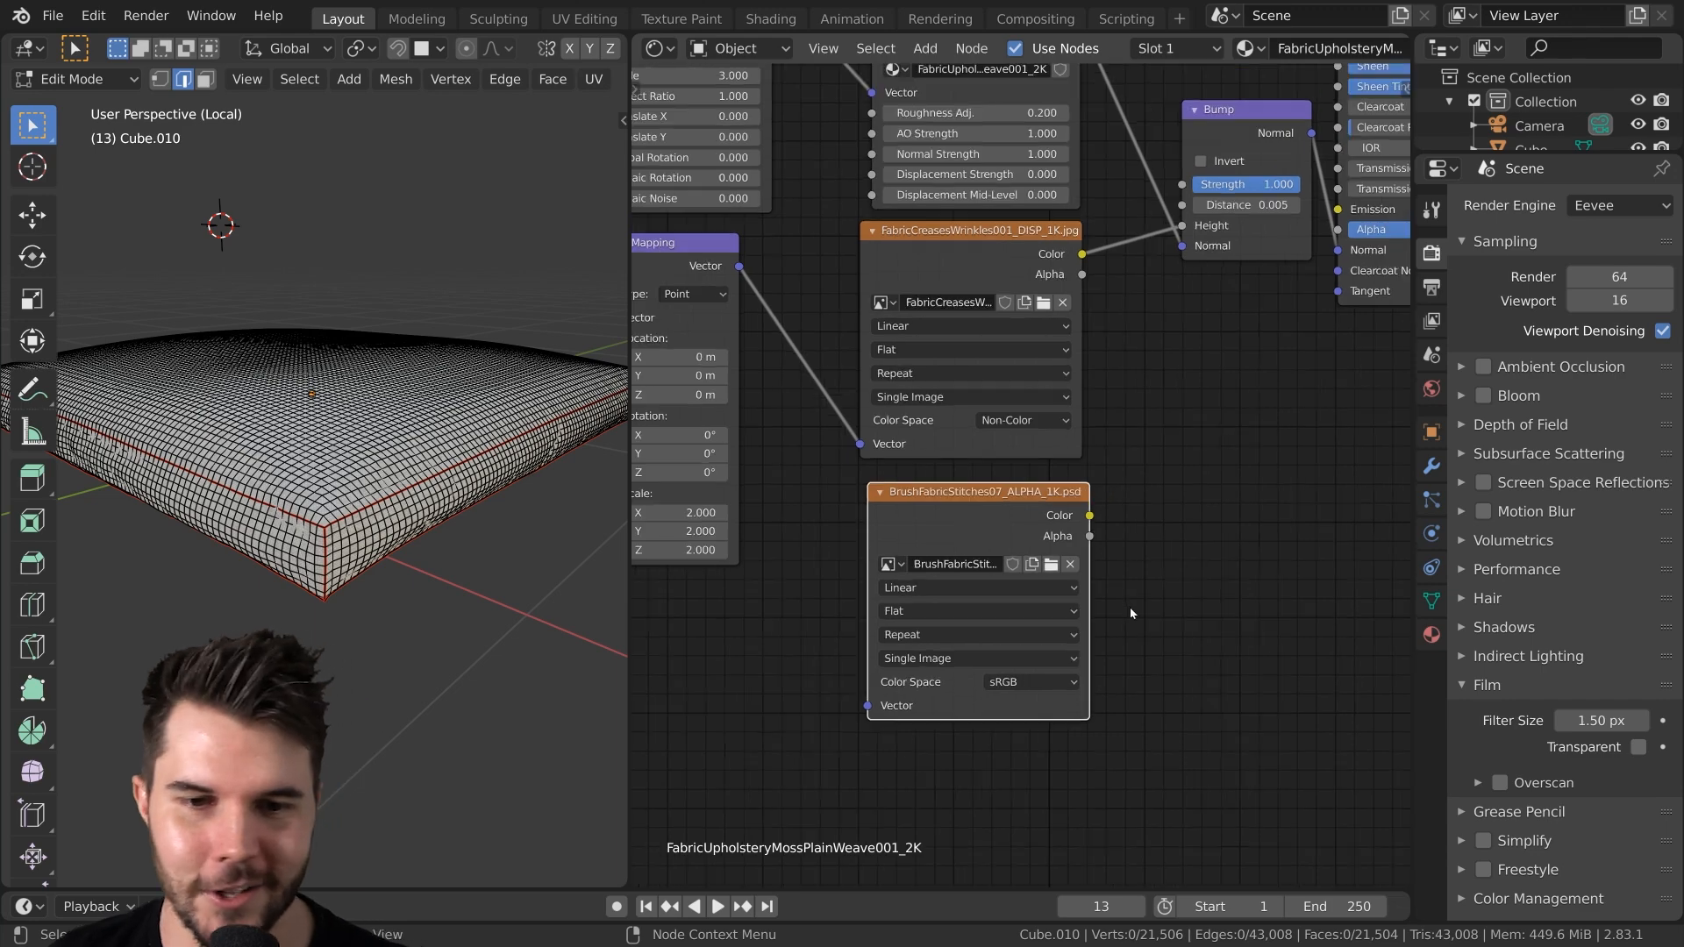
Set the stitch texture's color space to Non-Color
scroll(1145, 599, up, 2)
middle_drag(1013, 676, 1013, 535)
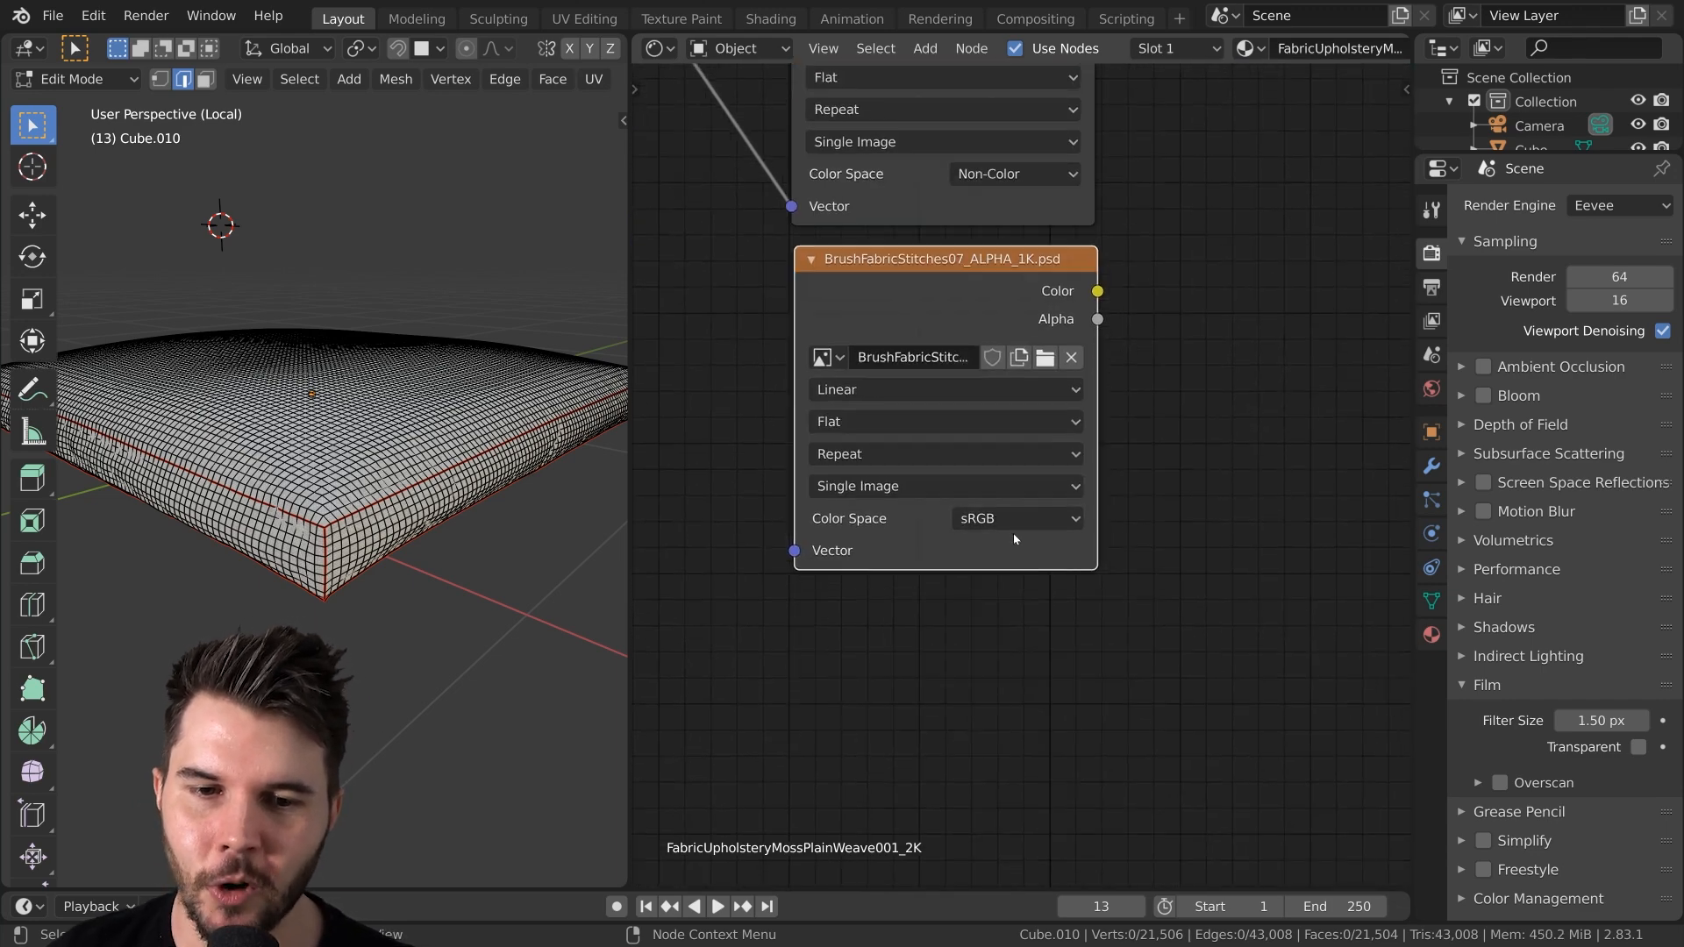
click(1016, 519)
click(1024, 631)
scroll(887, 567, down, 2)
scroll(451, 542, up, 2)
scroll(451, 542, up, 1)
middle_drag(1103, 425, 1029, 510)
scroll(1056, 463, down, 1)
scroll(1063, 476, up, 1)
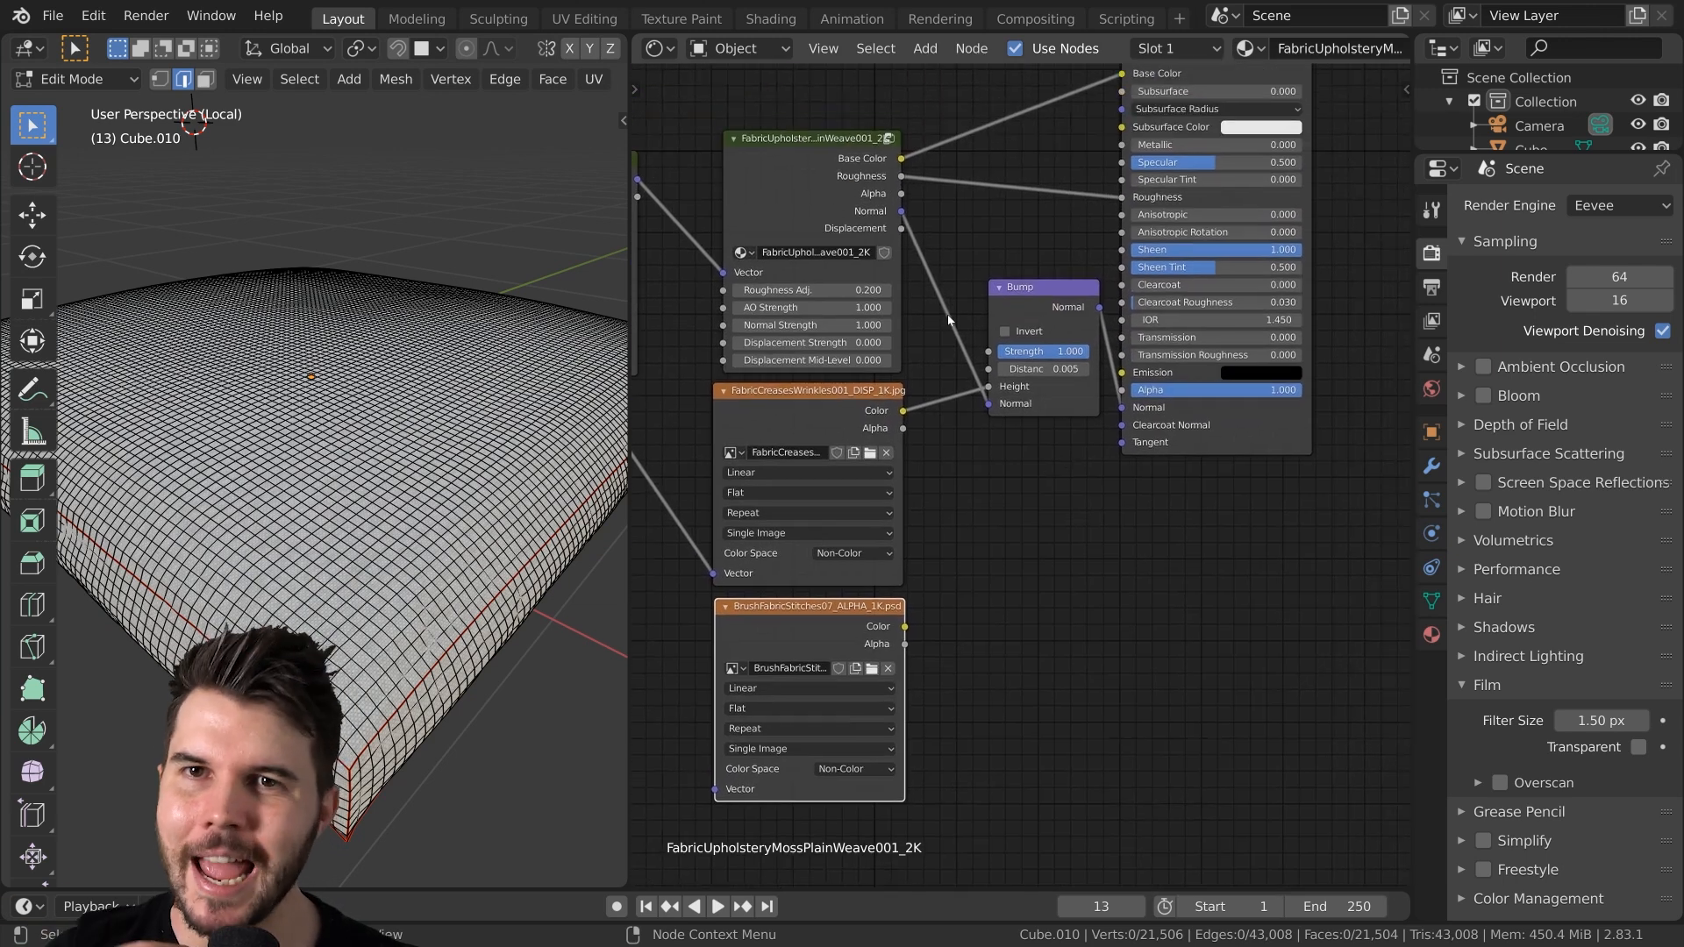
Select the Bump node and move it slightly down, beside the creases texture node
scroll(895, 605, up, 3)
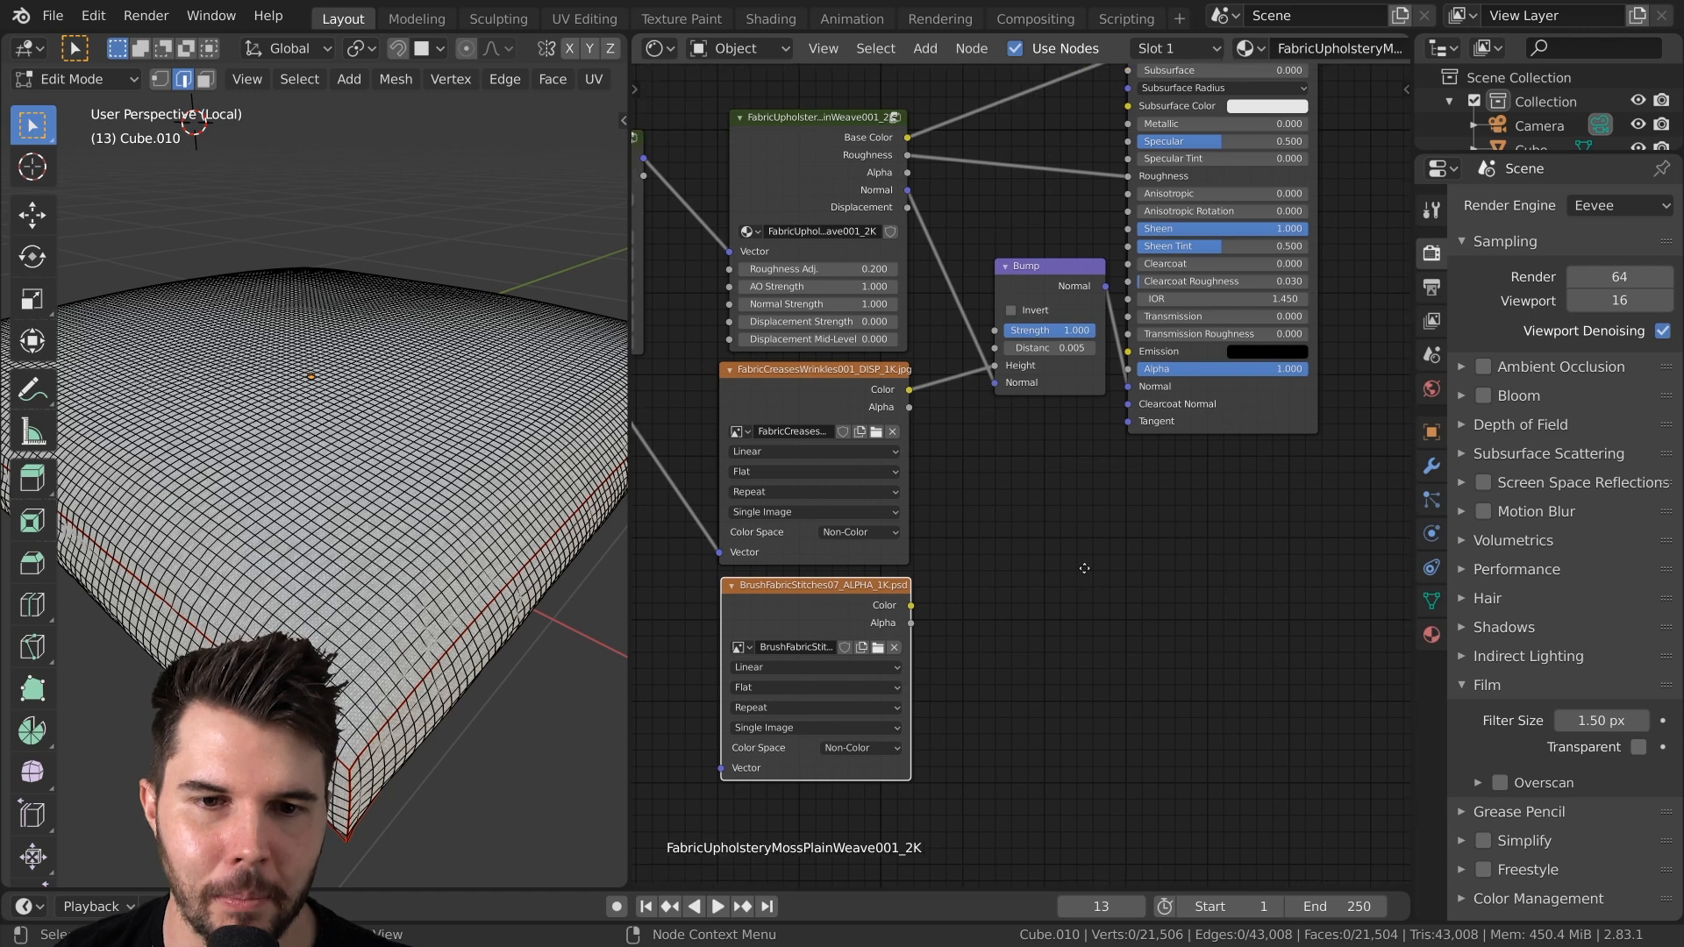
drag(880, 613, 888, 613)
click(737, 317)
drag(1066, 151, 1068, 166)
middle_drag(845, 346, 905, 340)
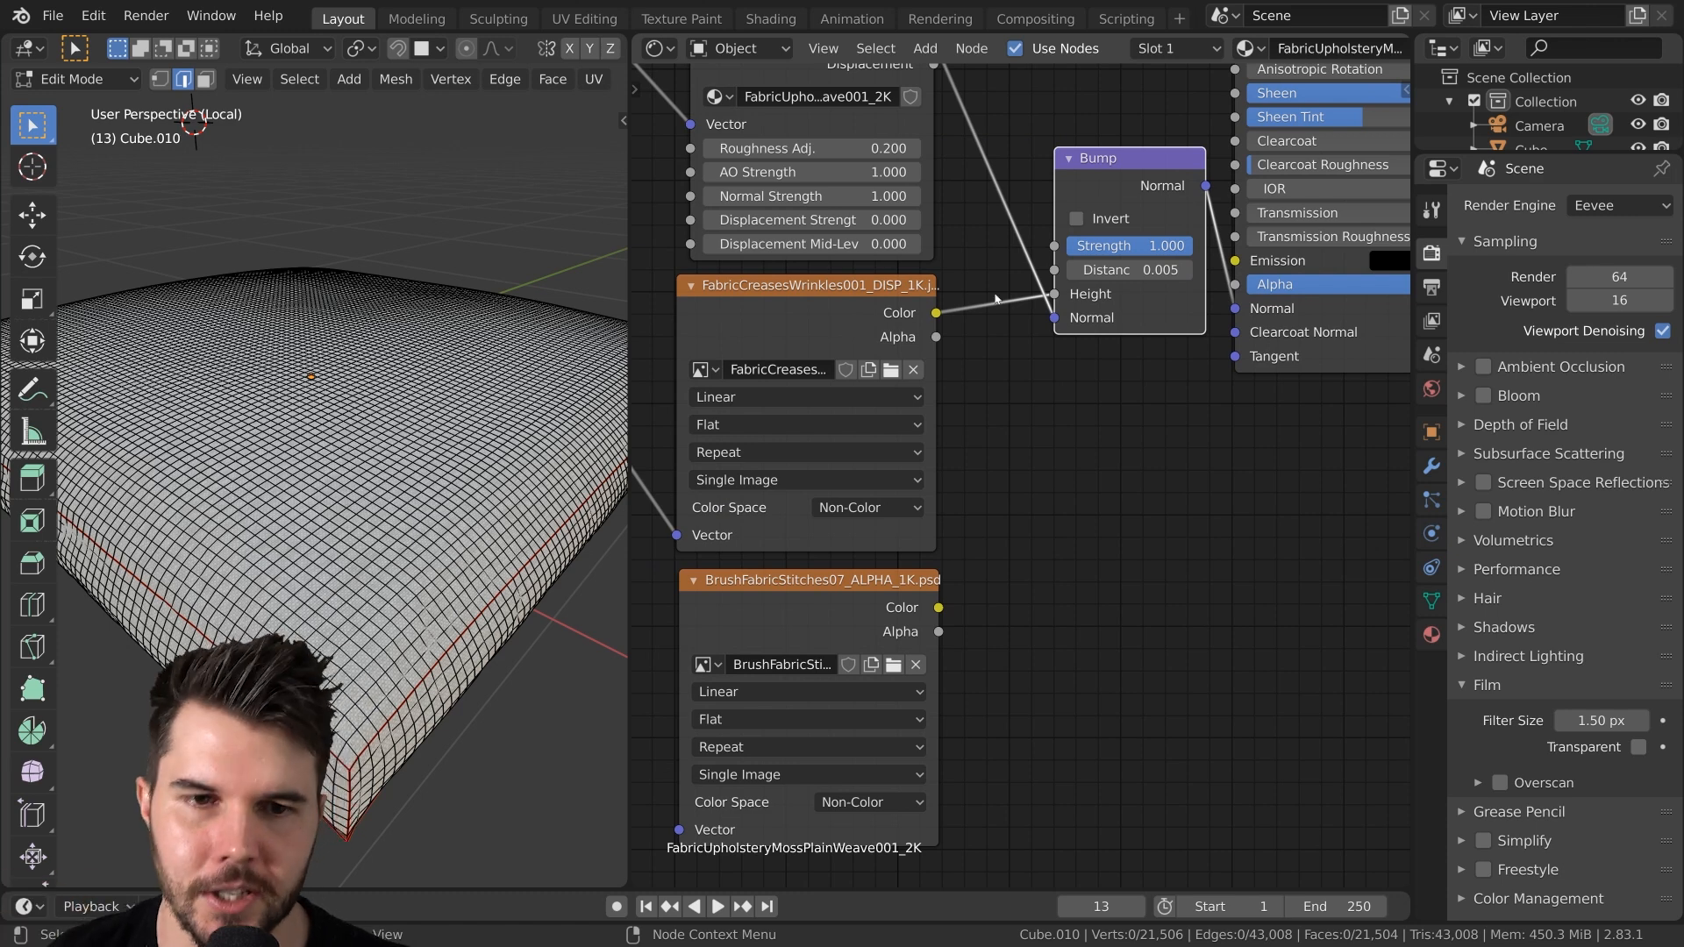
Replace the creases texture in the Bump node's Height input with the Color output of the BrushFabricStitches07_ALPHA_1K.psd node
mouse_move(1054, 293)
mouse_down()
mouse_move(992, 575)
mouse_move(951, 592)
mouse_move(1054, 294)
mouse_up()
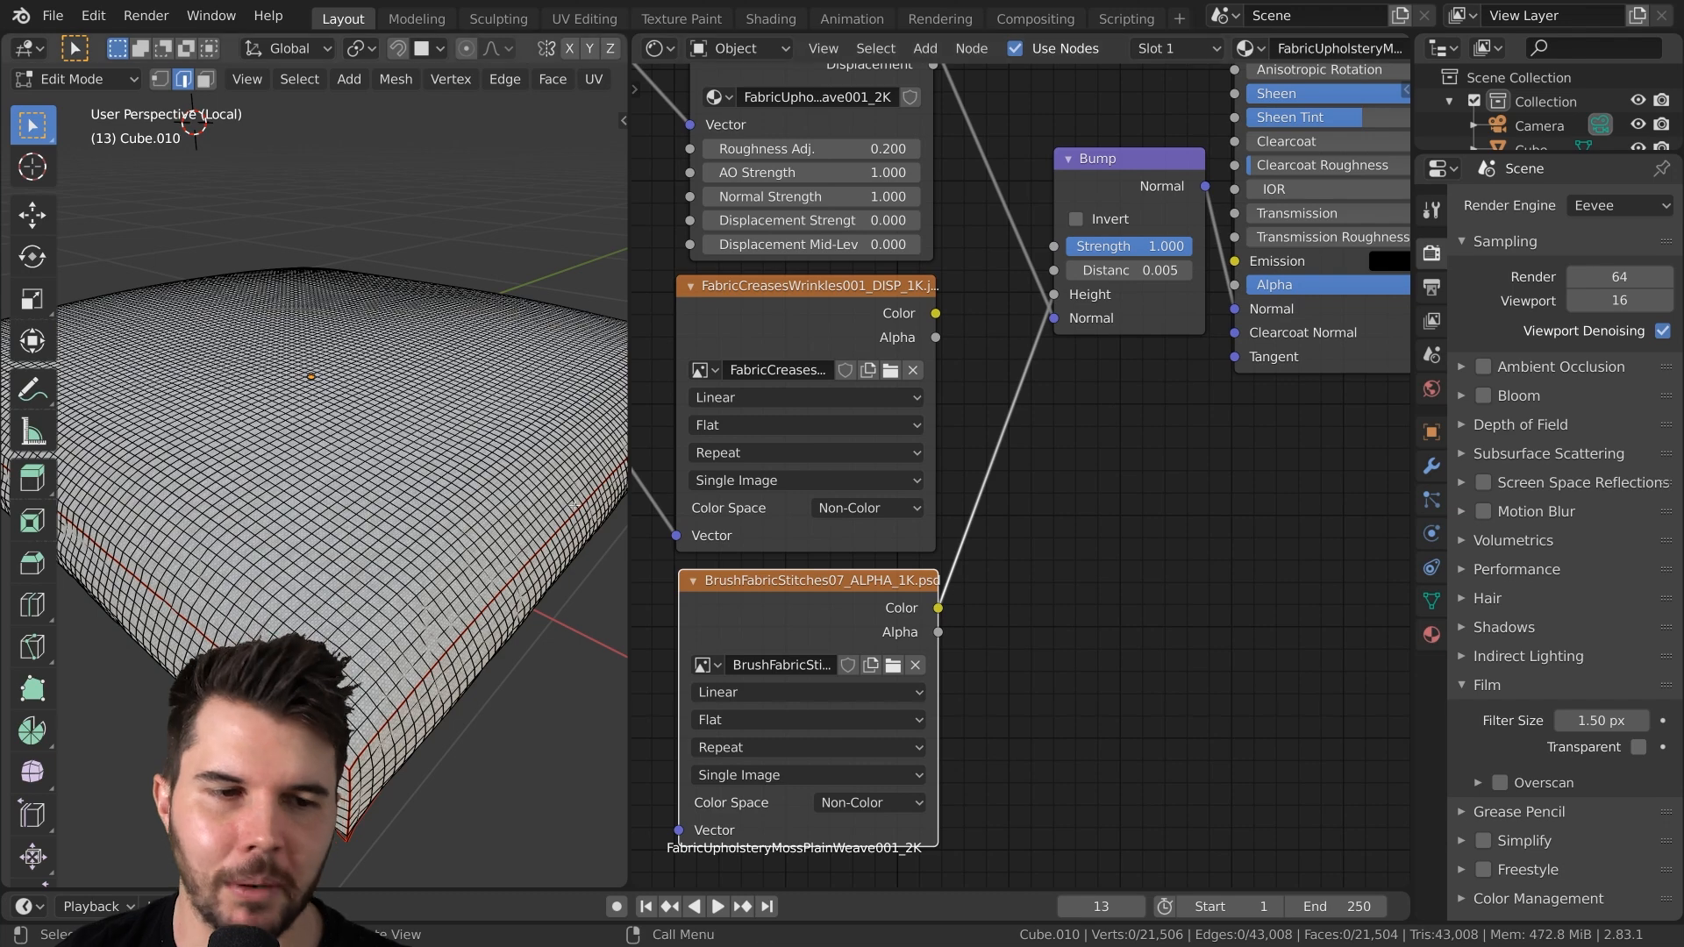
scroll(392, 583, down, 5)
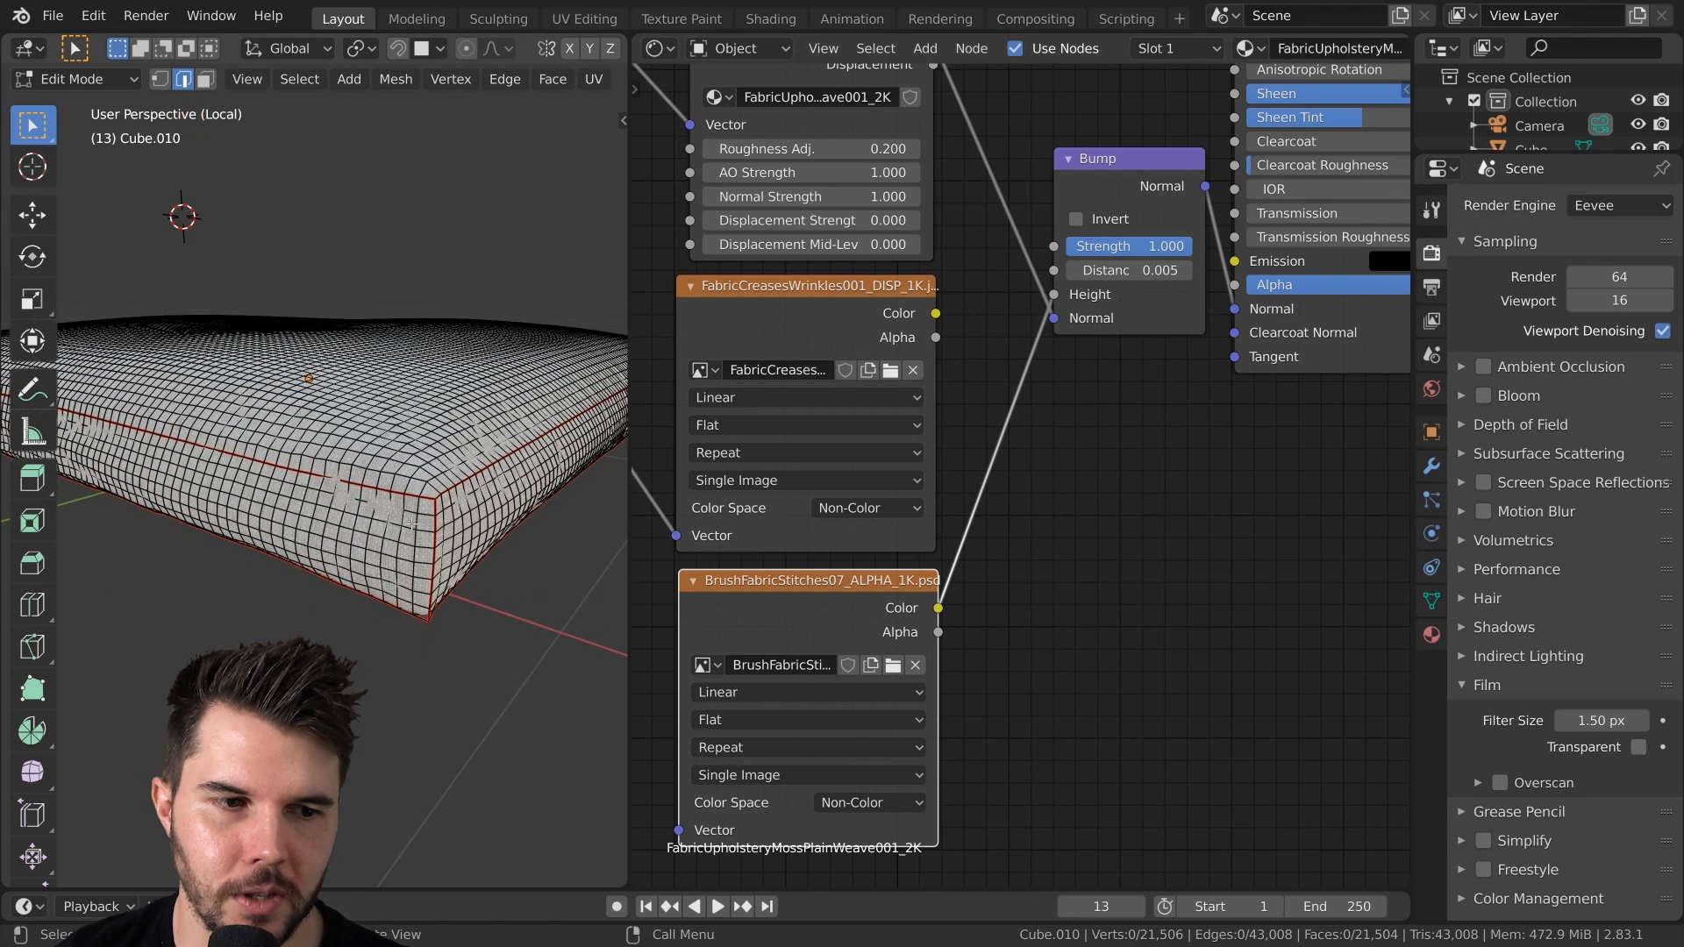
middle_drag(1049, 420, 1044, 422)
scroll(380, 510, up, 2)
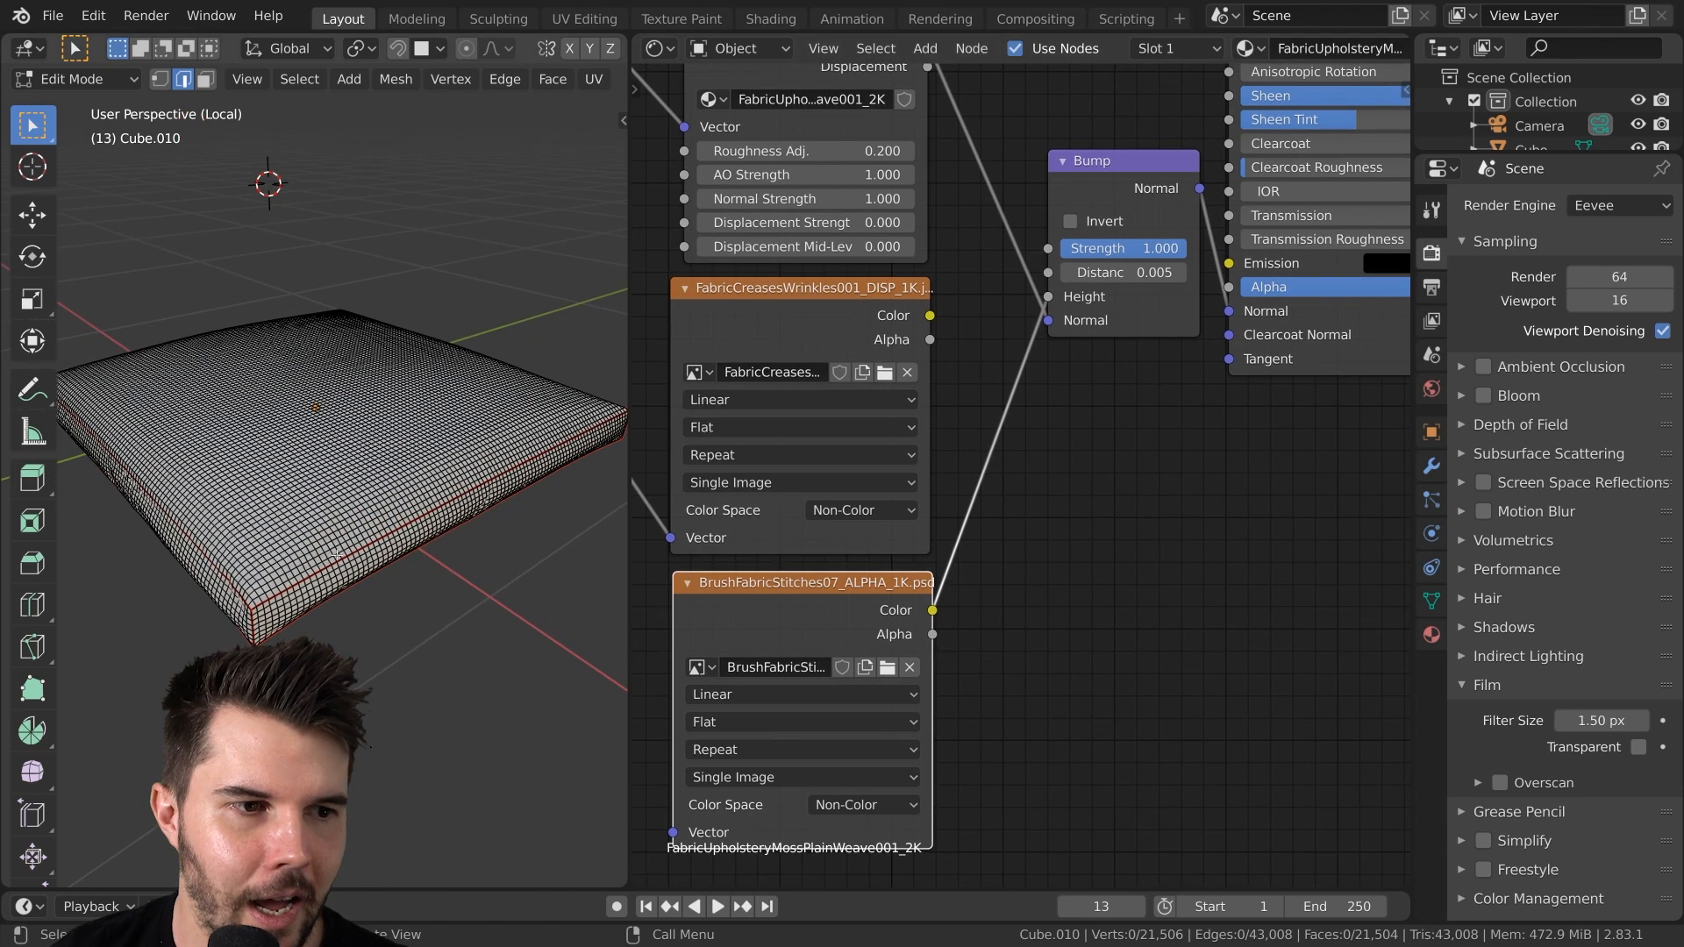
Return the cushion to Object Mode and raise the Bump node's Distance to 0.135
key(Tab)
mouse_move(380, 514)
middle_down()
mouse_move(383, 591)
mouse_move(376, 544)
middle_up()
middle_drag(1128, 317, 950, 549)
scroll(951, 514, up, 5)
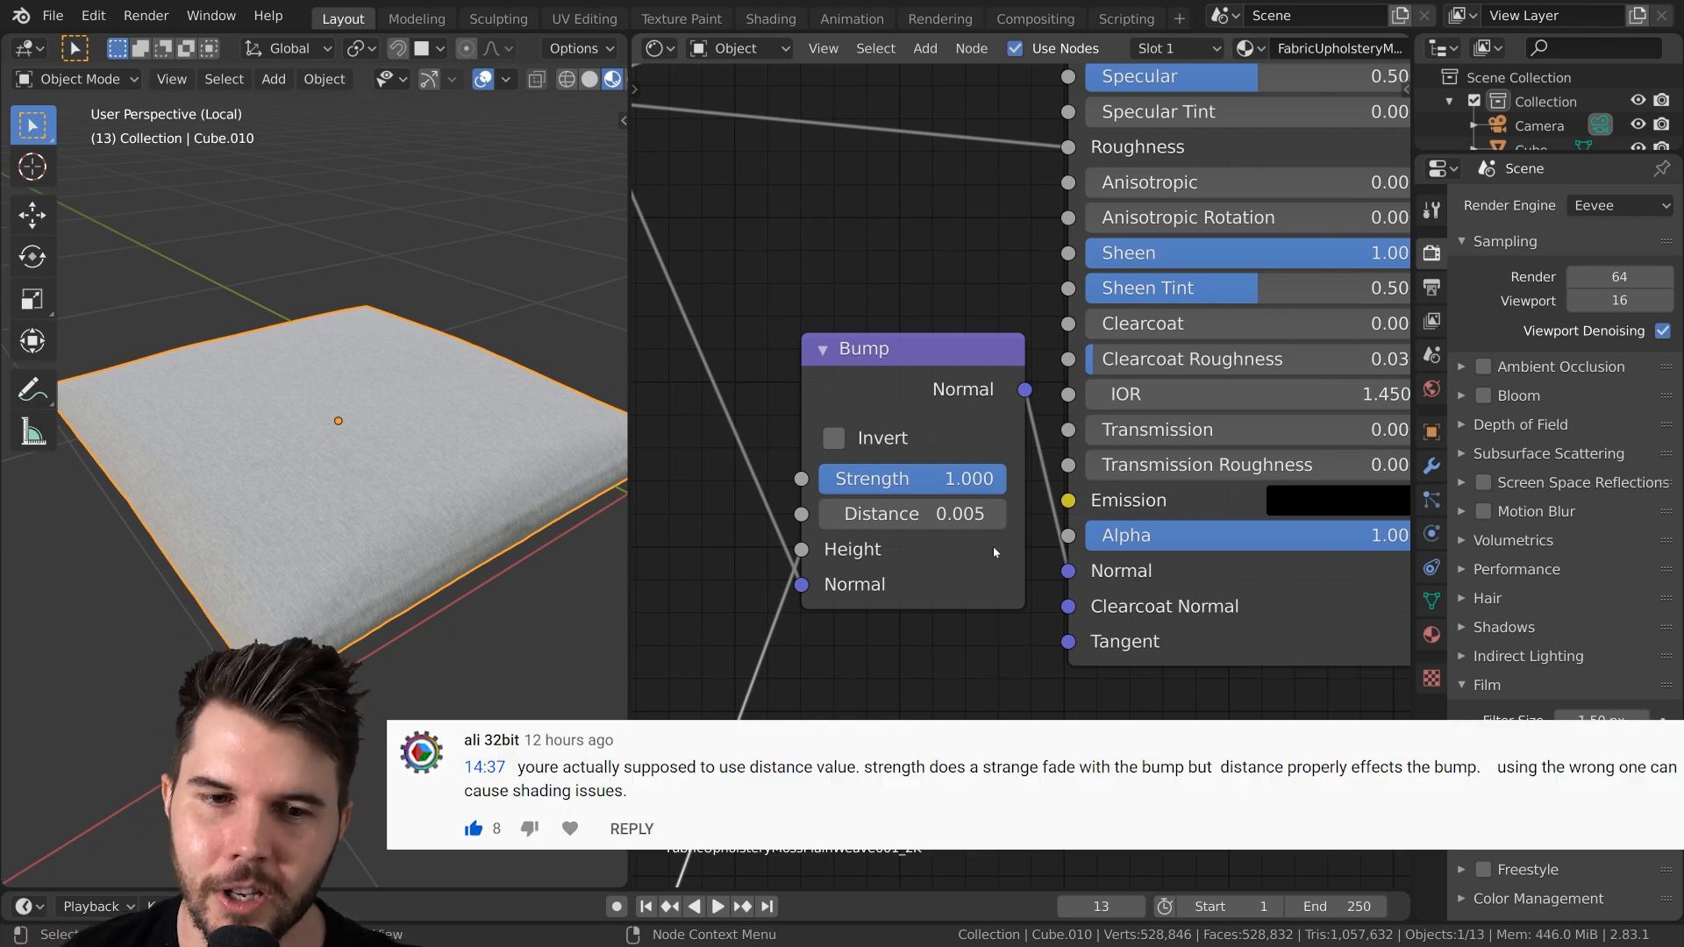
scroll(930, 469, up, 3)
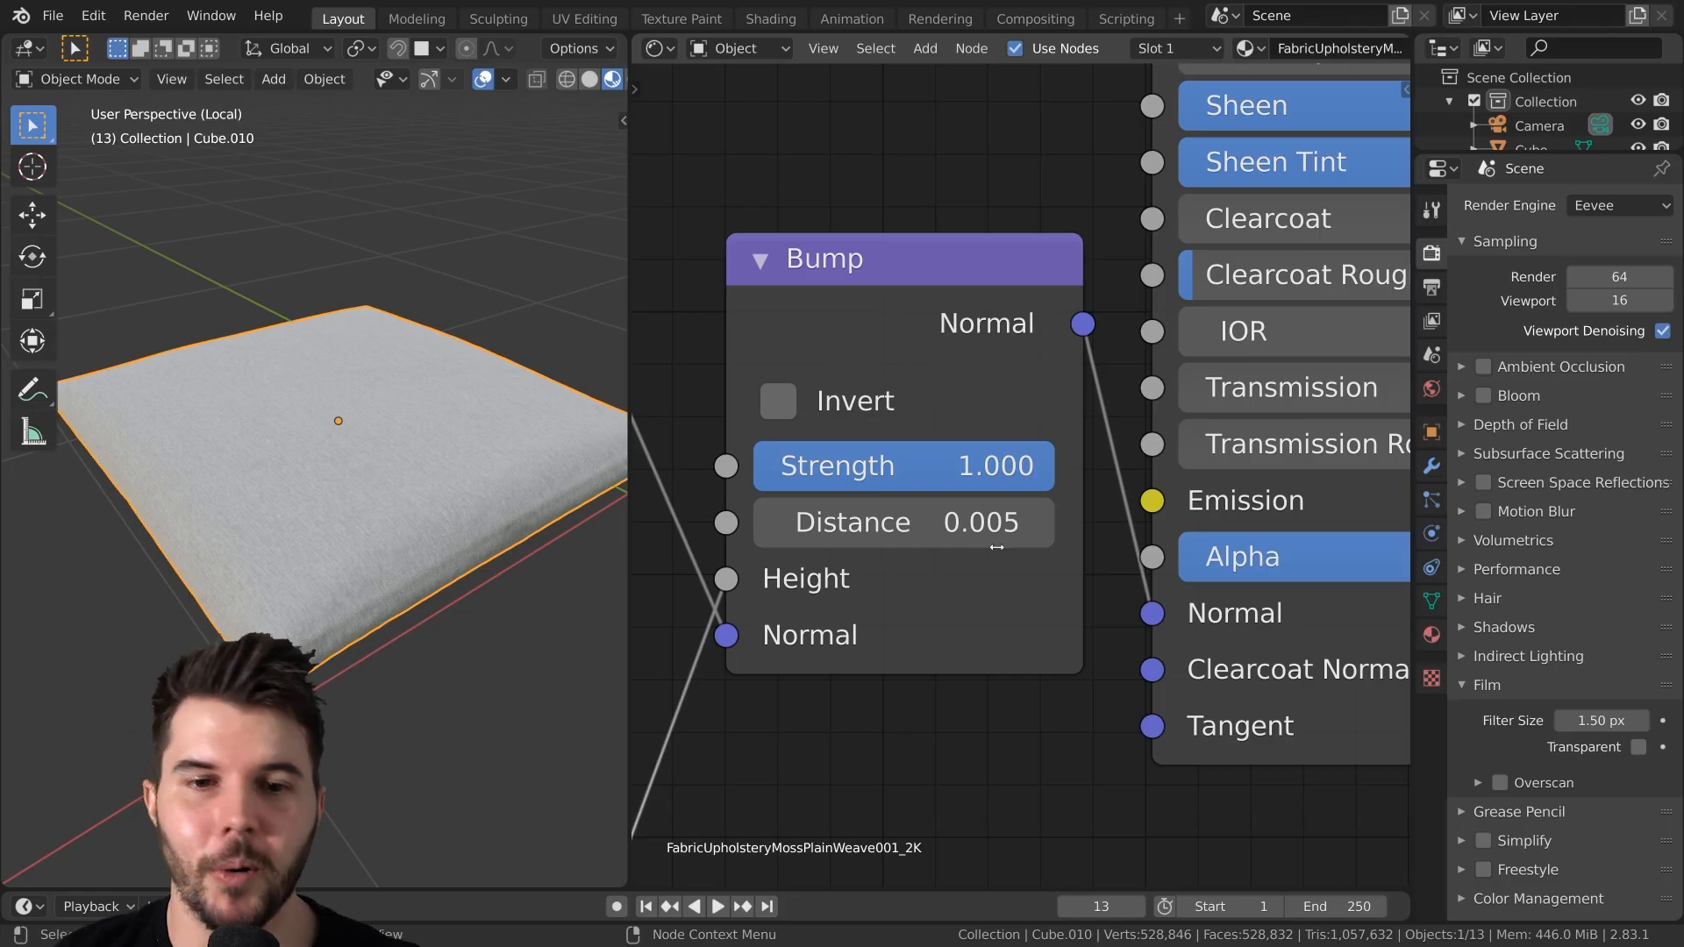
scroll(997, 547, down, 2)
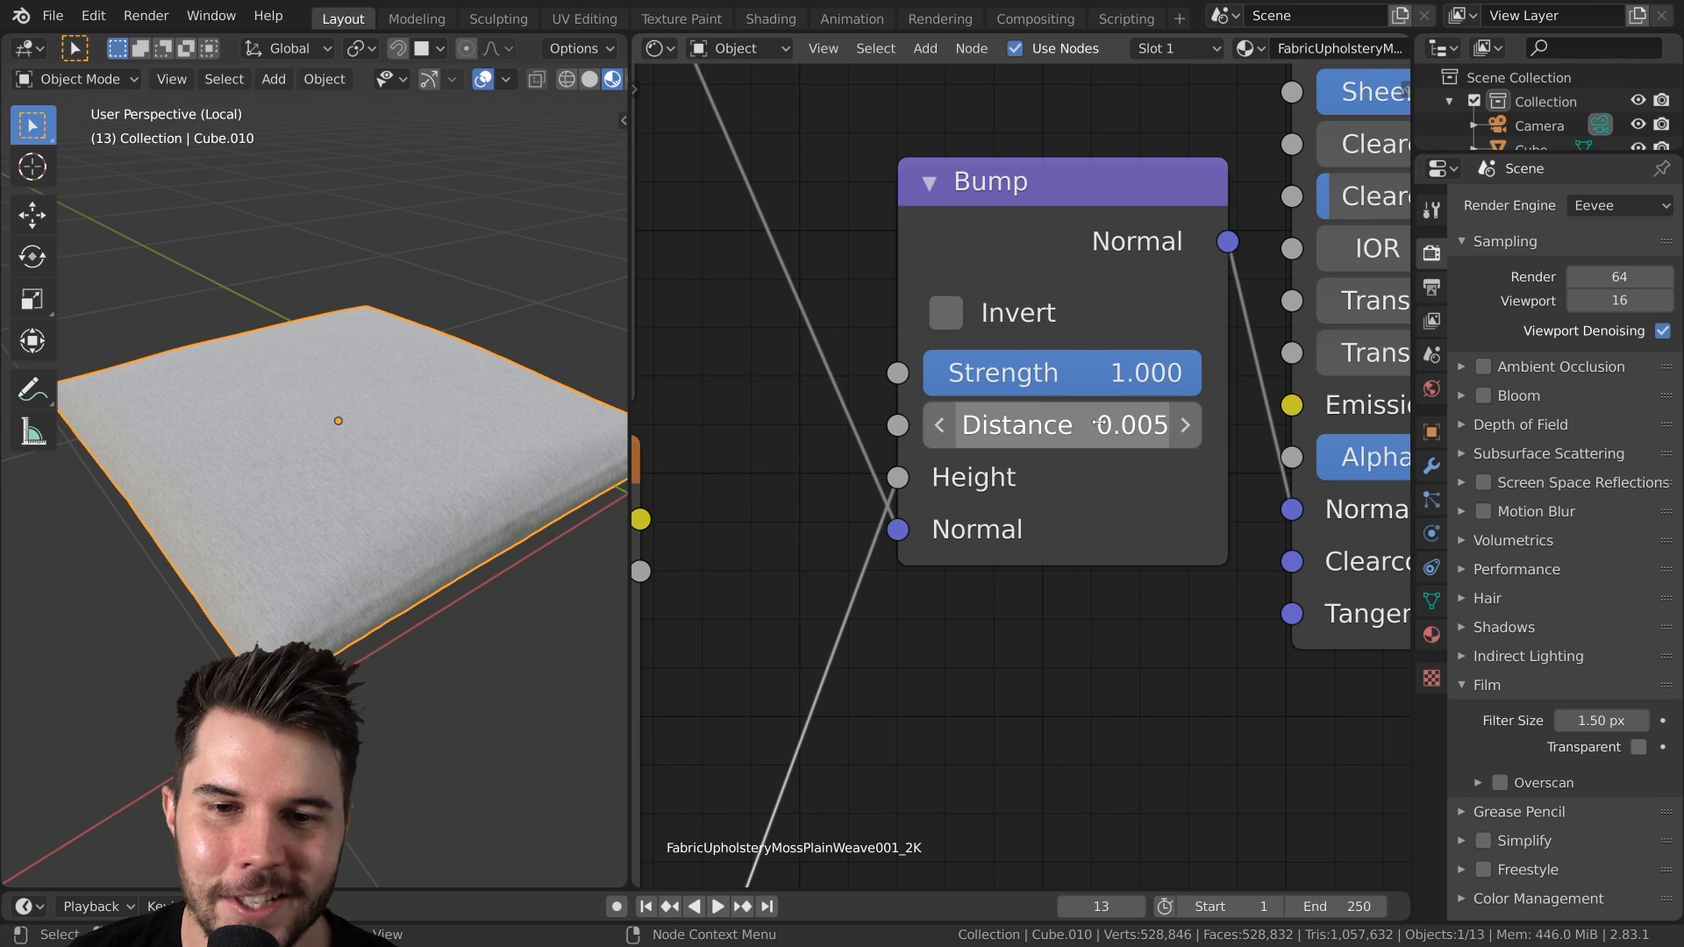
scroll(1088, 430, up, 1)
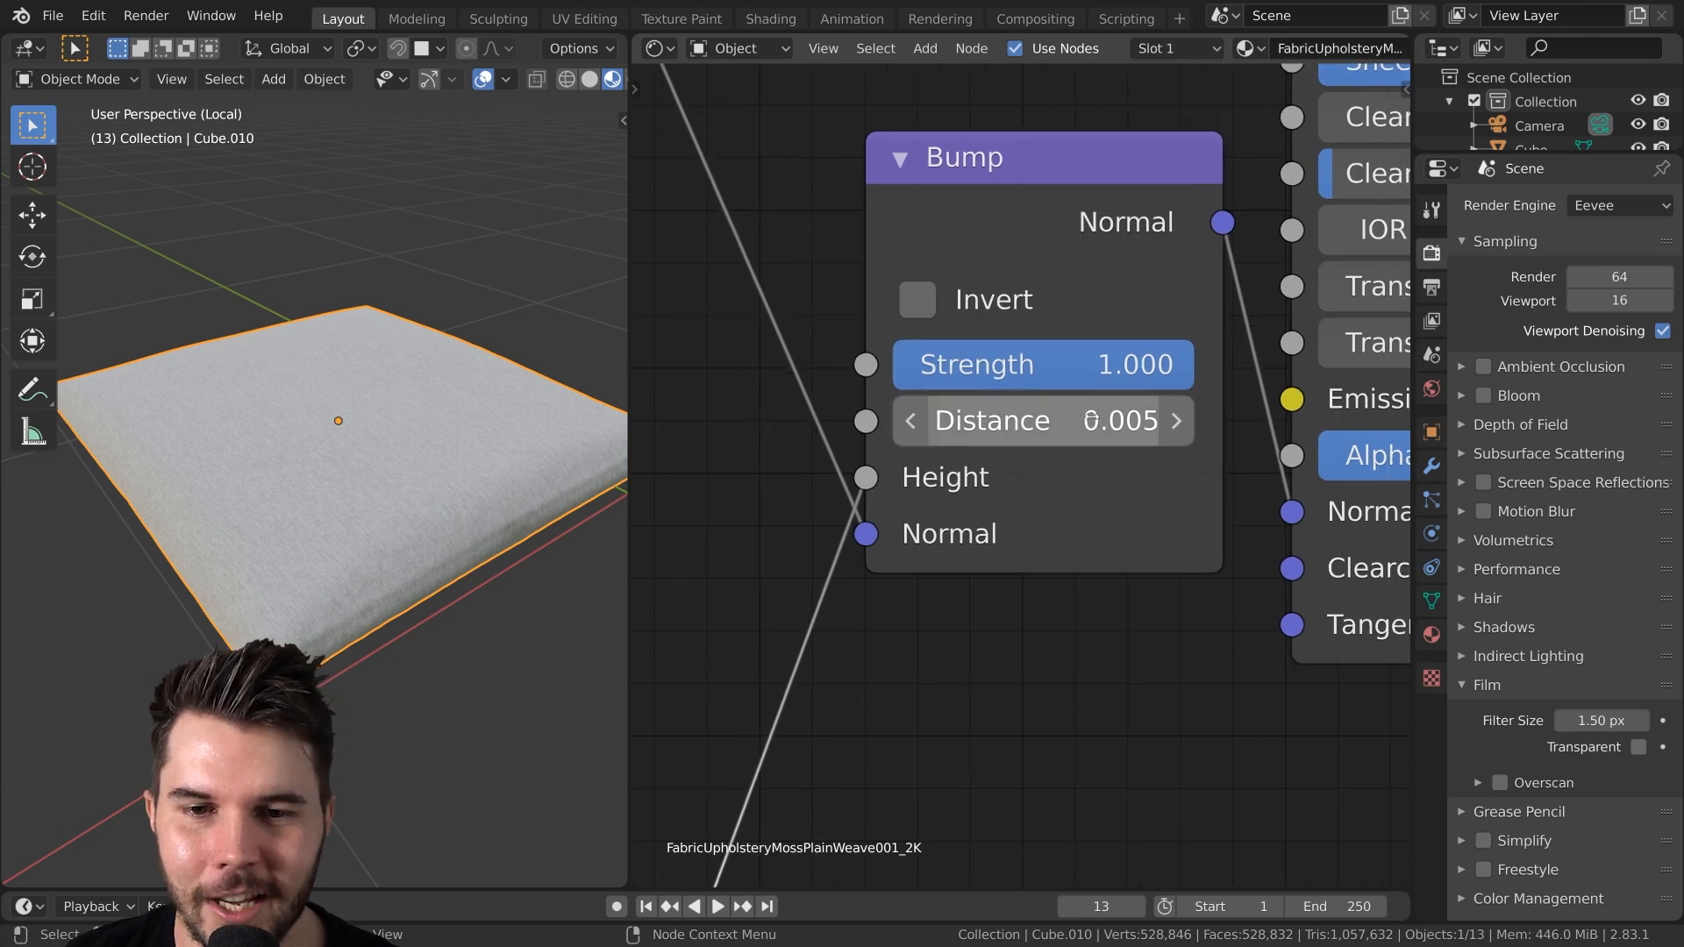
drag(1044, 421, 1097, 421)
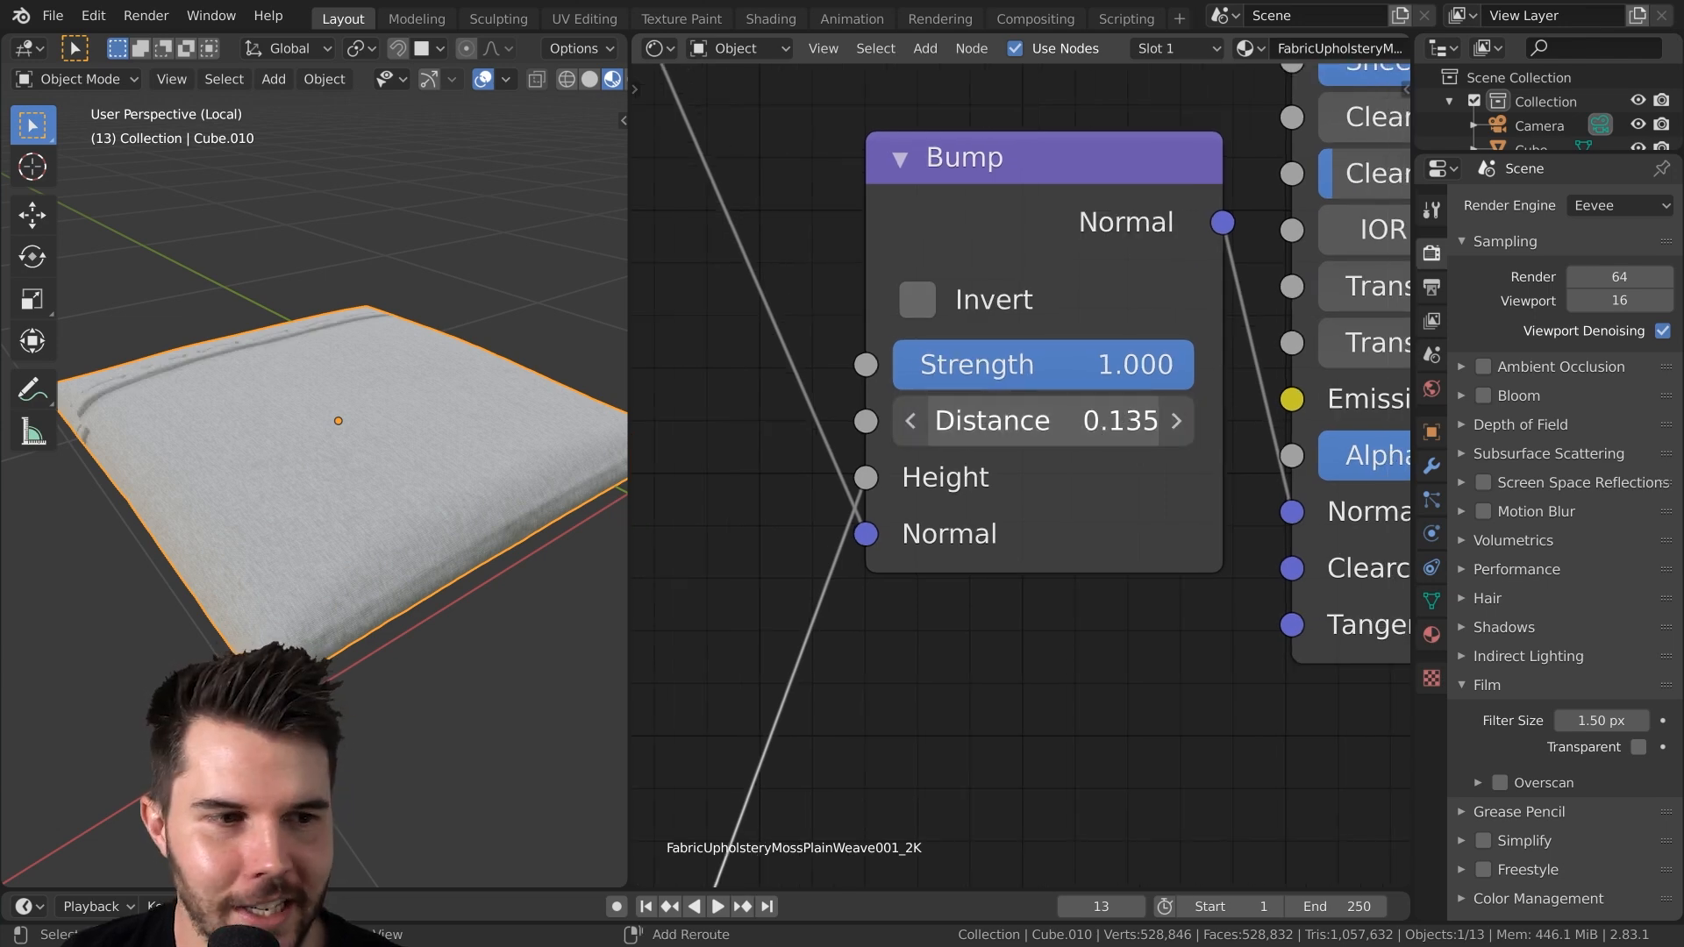
Check the stitch bump on the cushion, split the shader editor horizontally and make the lower area a UV Editor
middle_drag(350, 456, 417, 517)
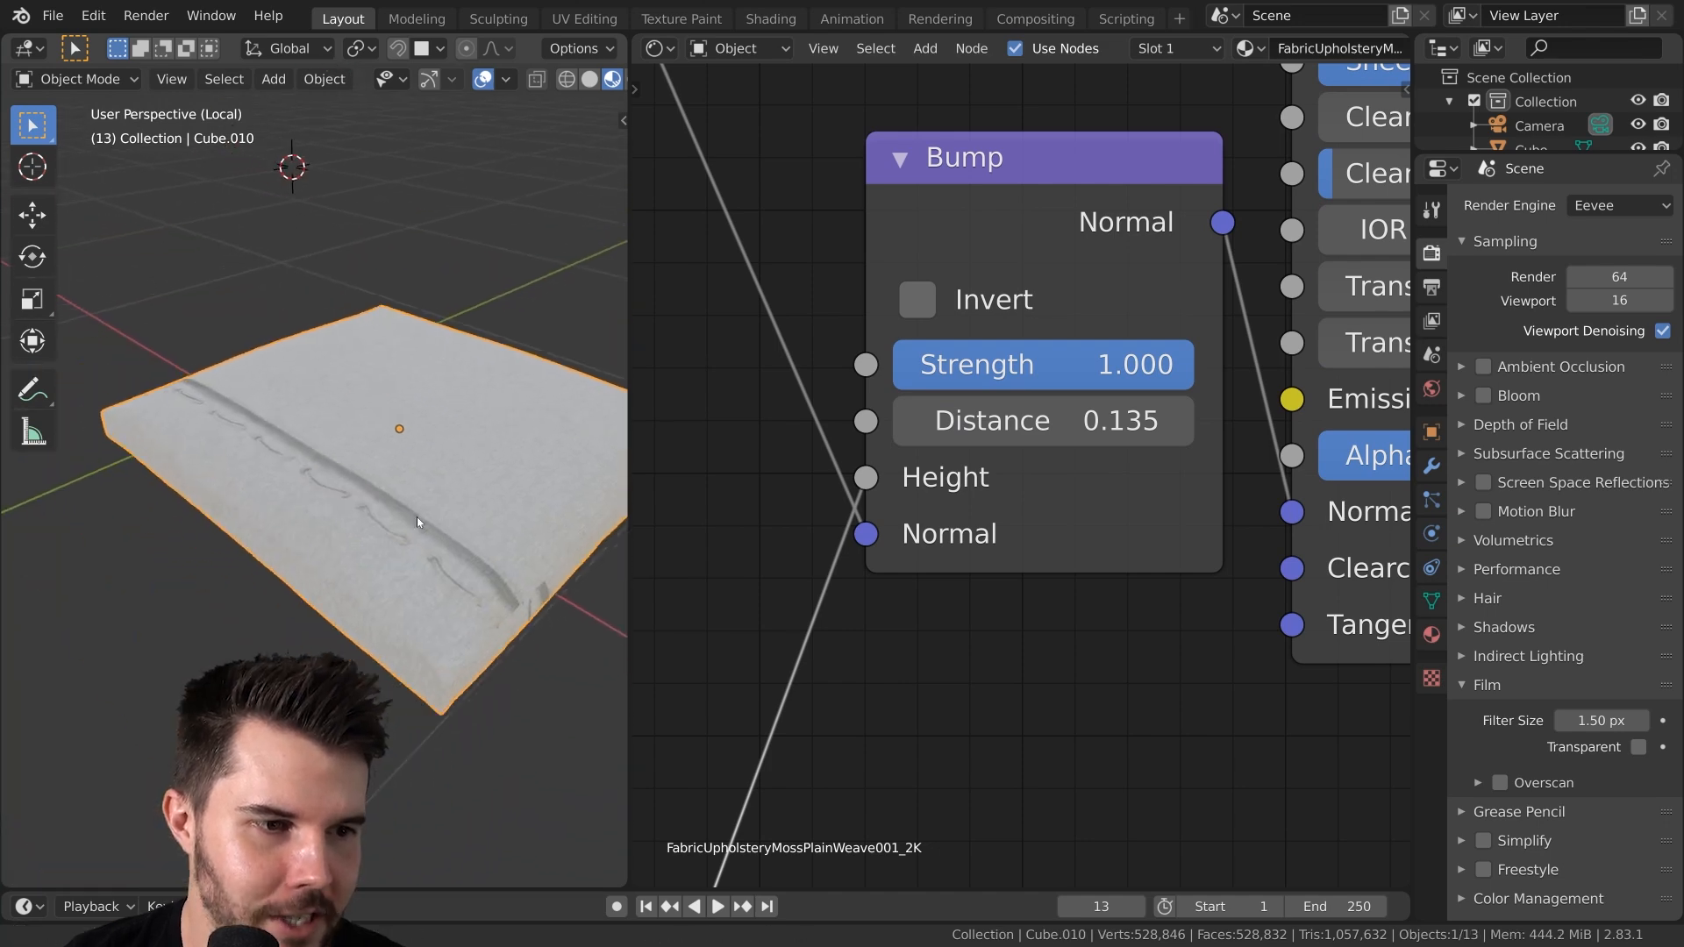
scroll(408, 518, up, 5)
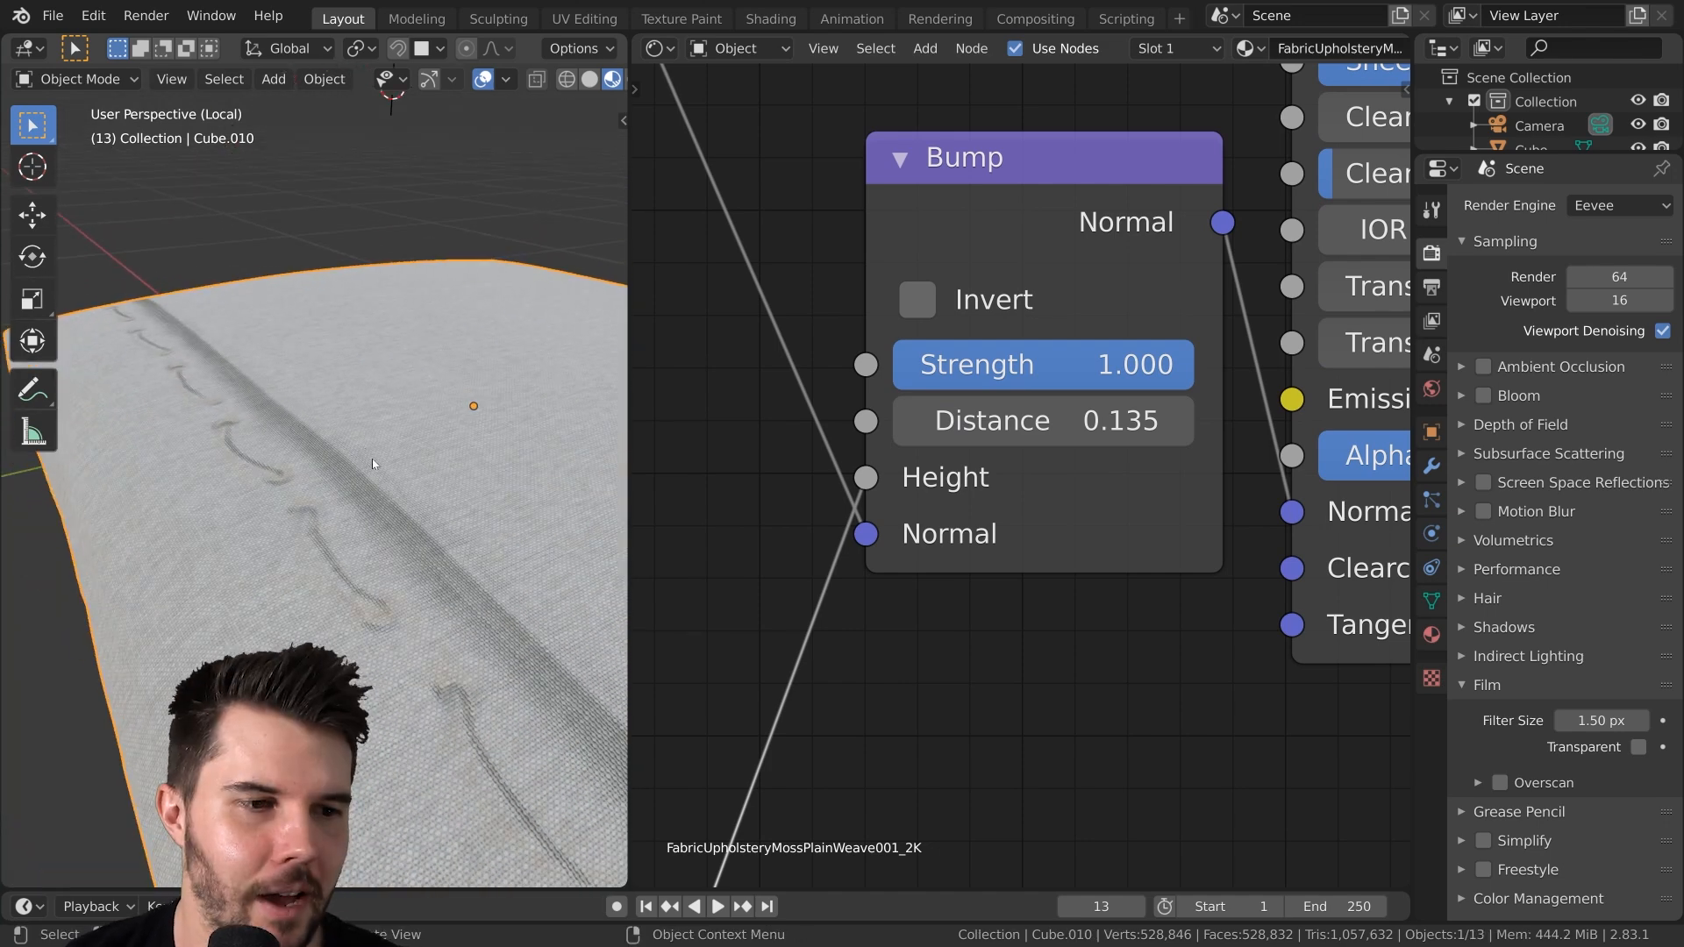
scroll(370, 456, down, 4)
middle_drag(483, 491, 536, 481)
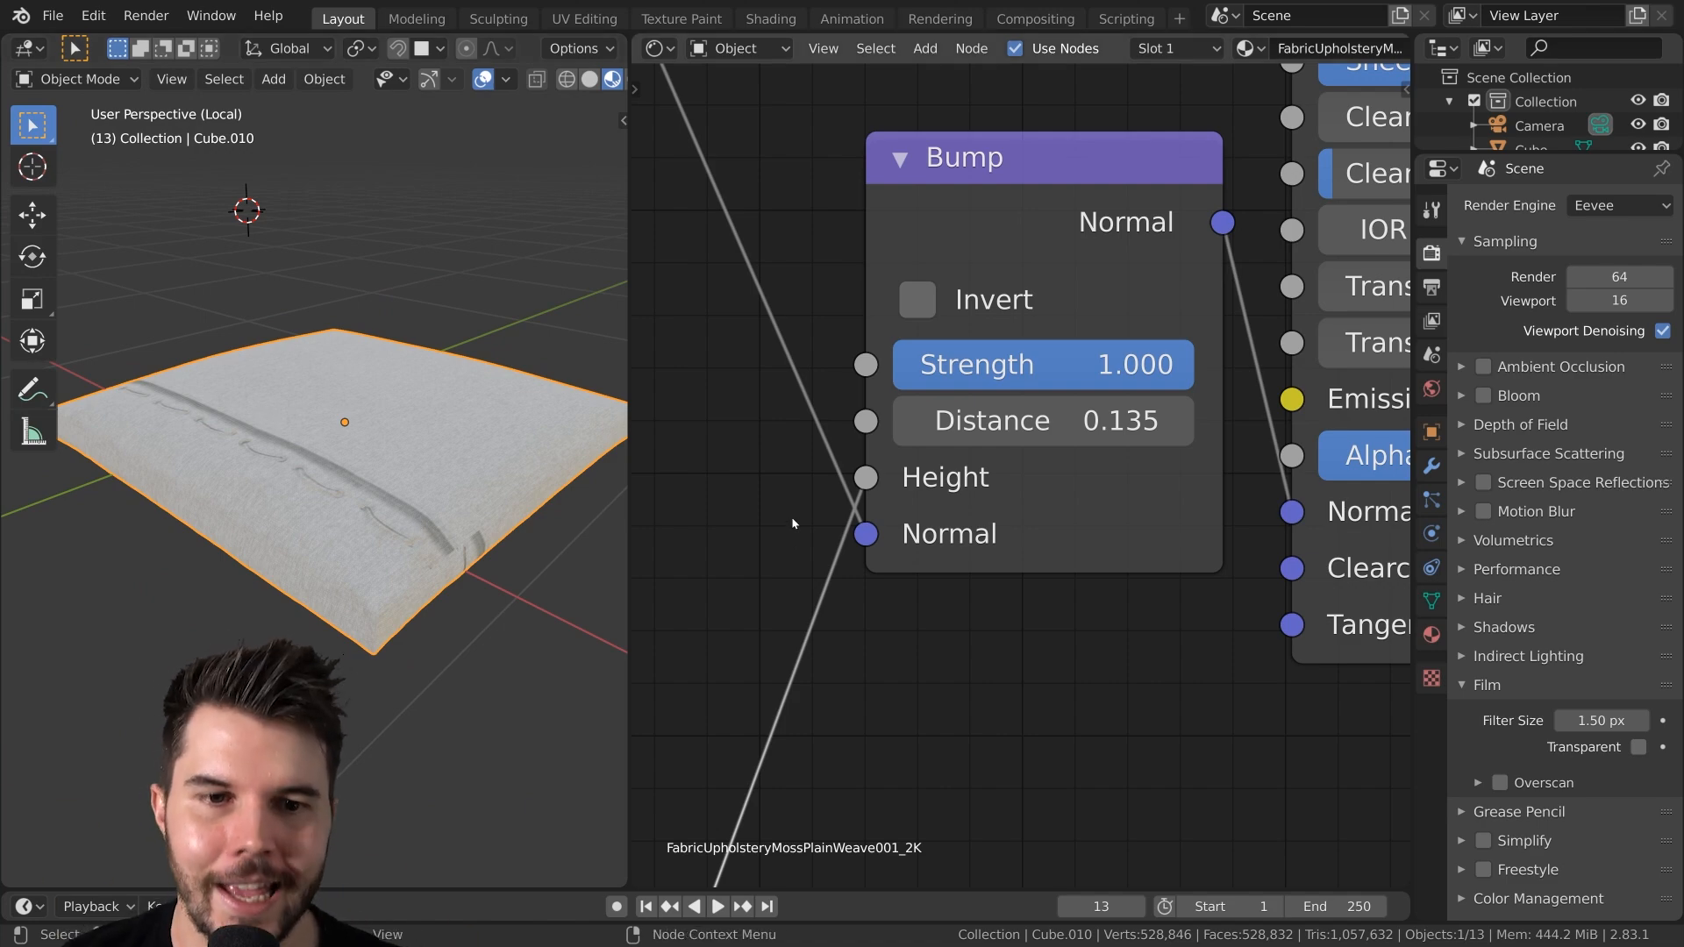
scroll(877, 592, down, 2)
scroll(877, 593, down, 15)
middle_drag(882, 596, 975, 446)
scroll(1013, 434, up, 5)
drag(643, 883, 671, 395)
click(657, 413)
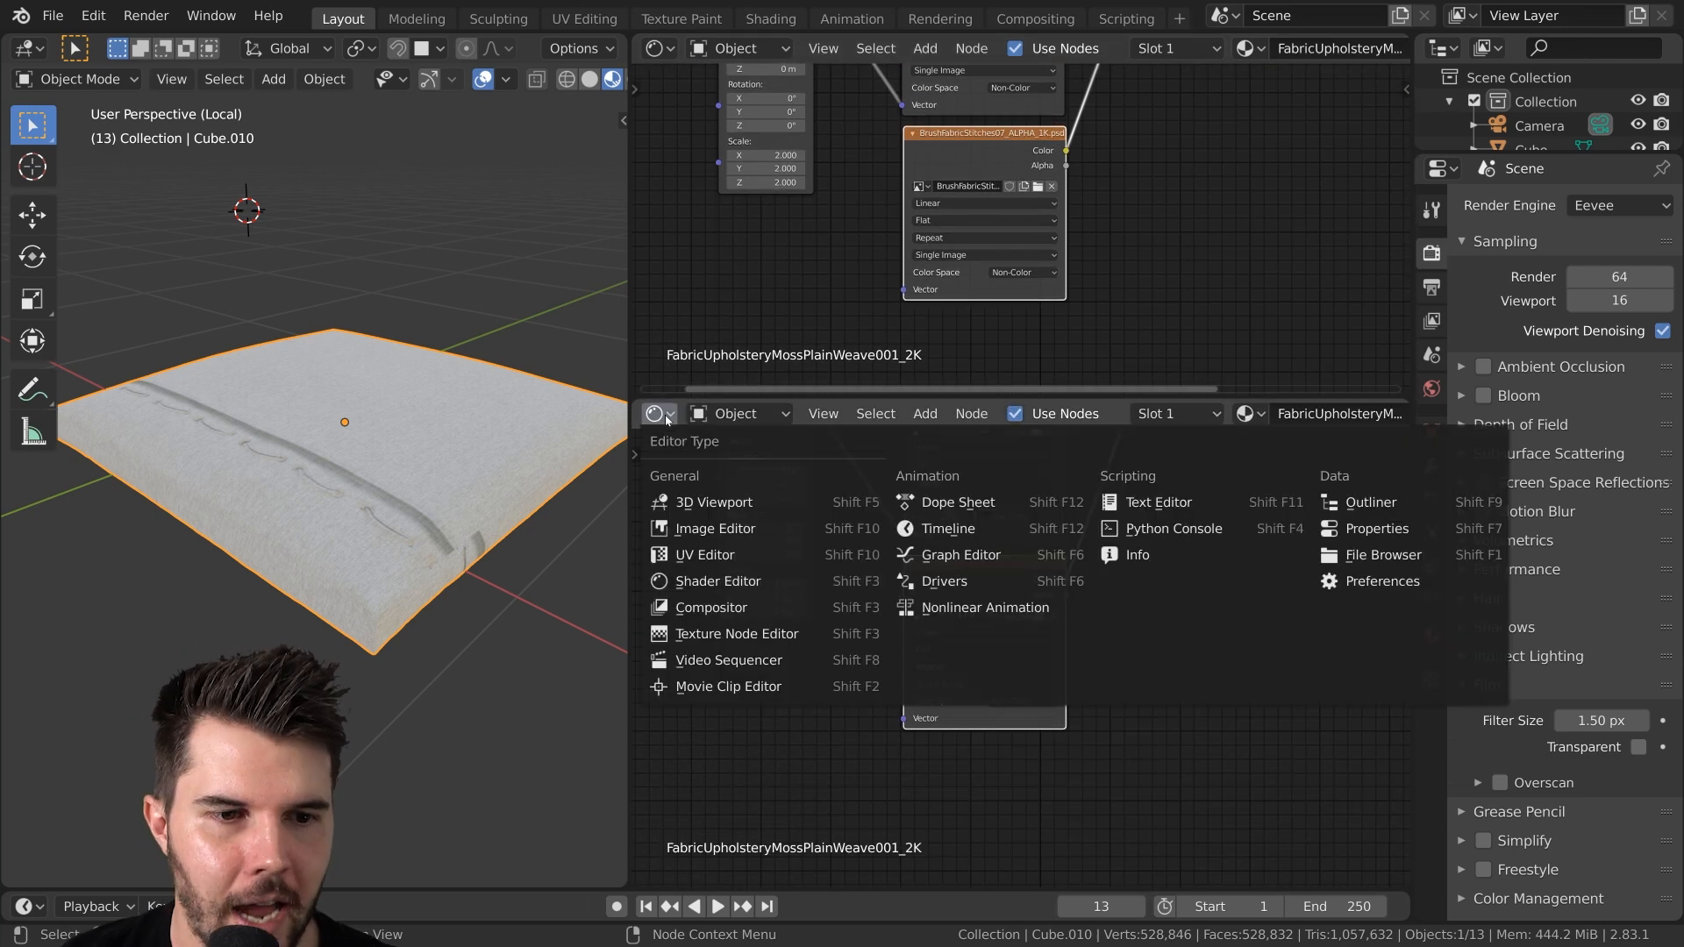
click(732, 555)
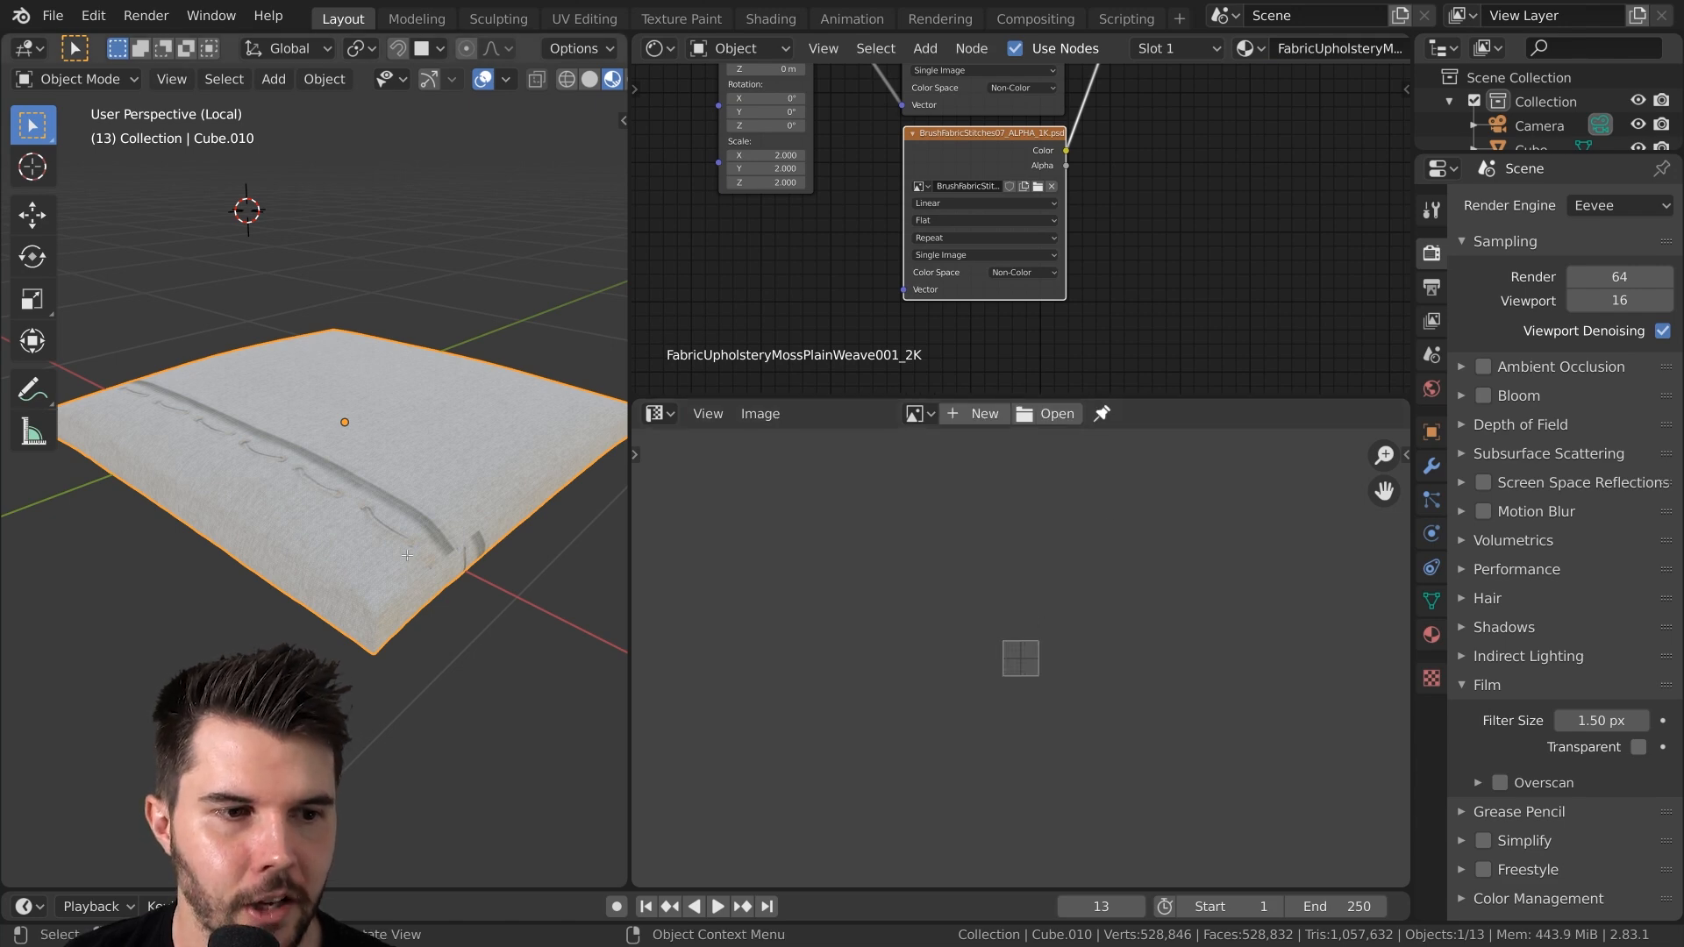
Select all of the cushion's geometry in Edit Mode and show the mesh's list of UV maps
key(Tab)
key(a)
scroll(1010, 667, up, 5)
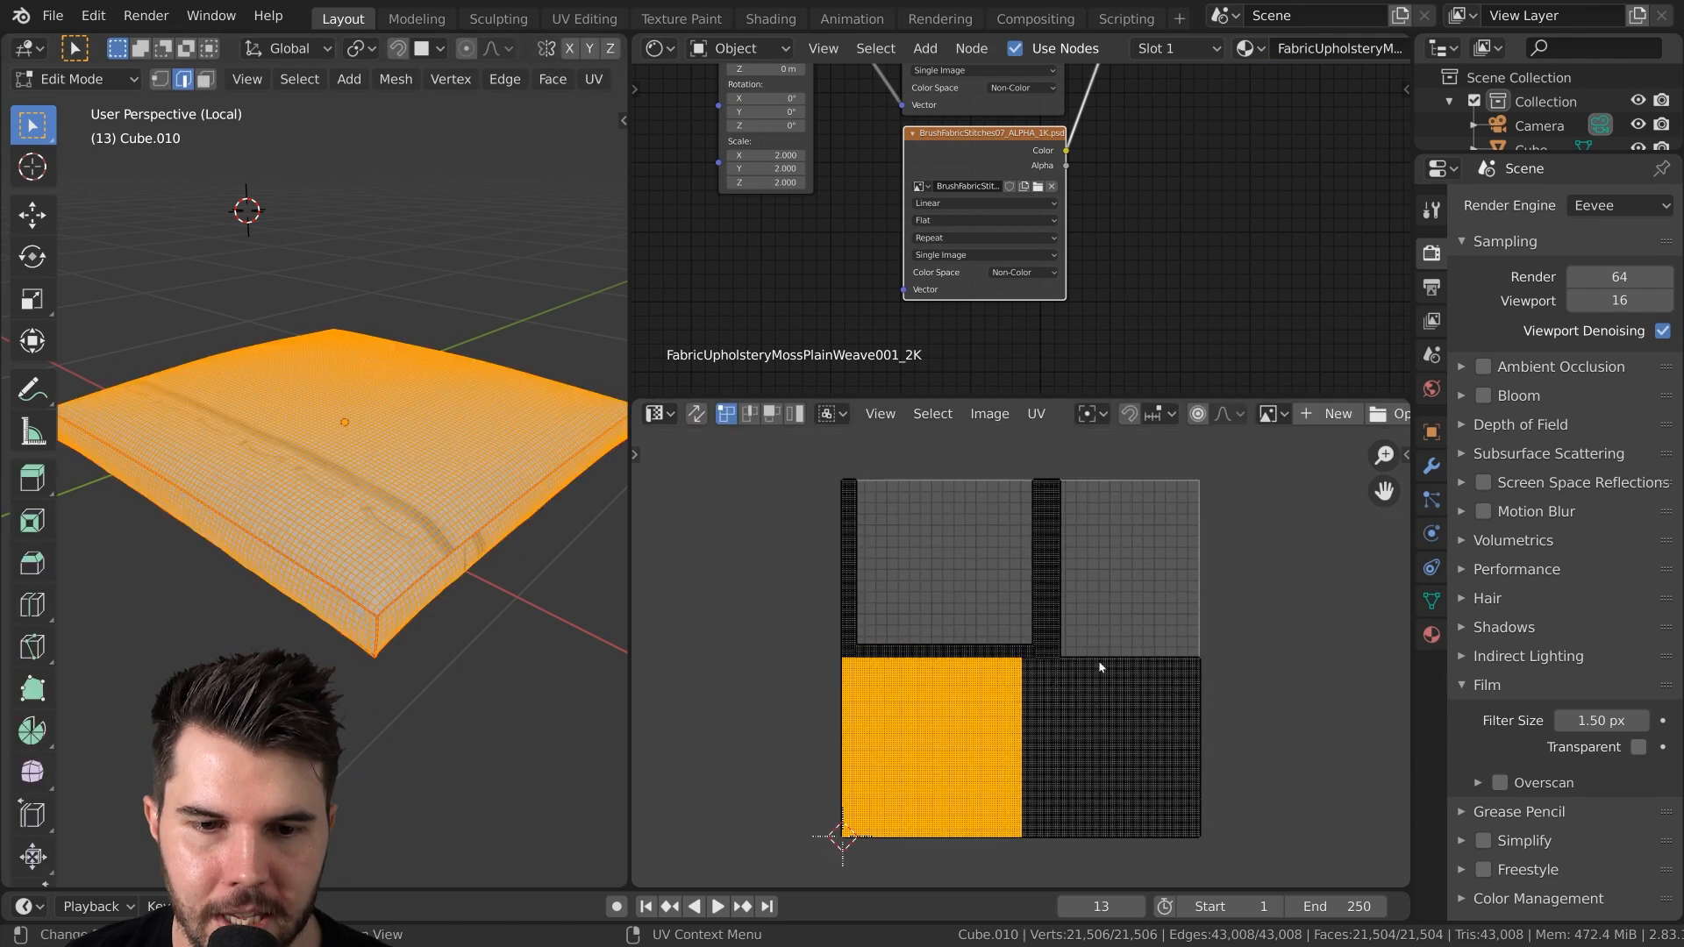
click(1432, 601)
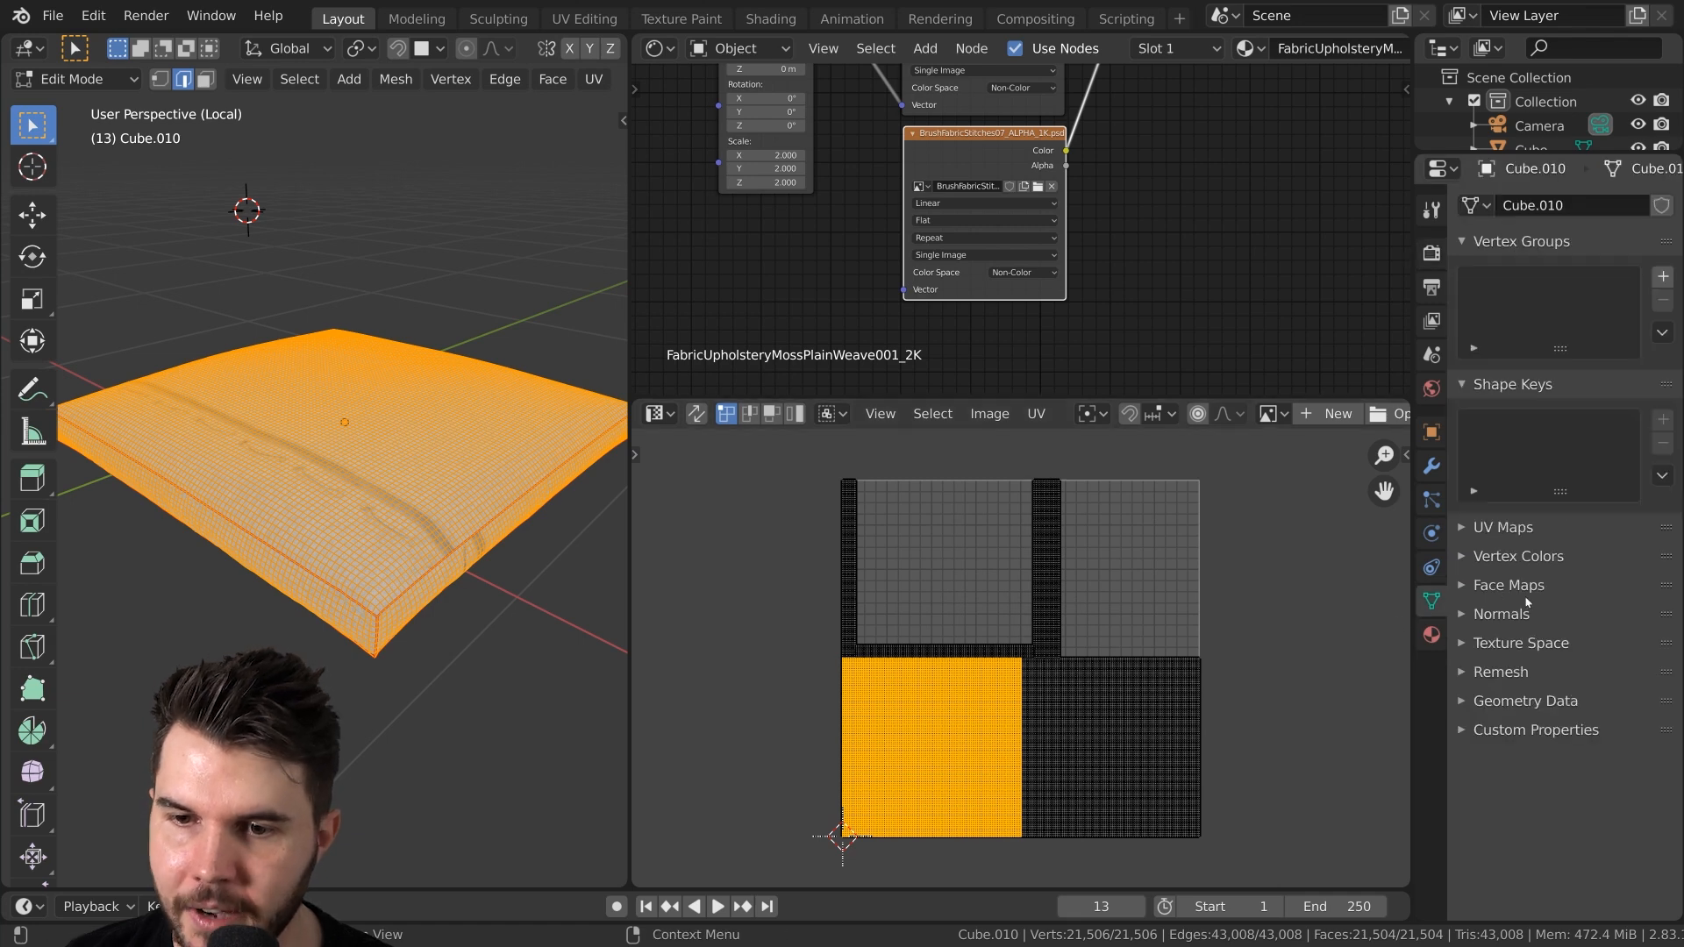
click(1549, 528)
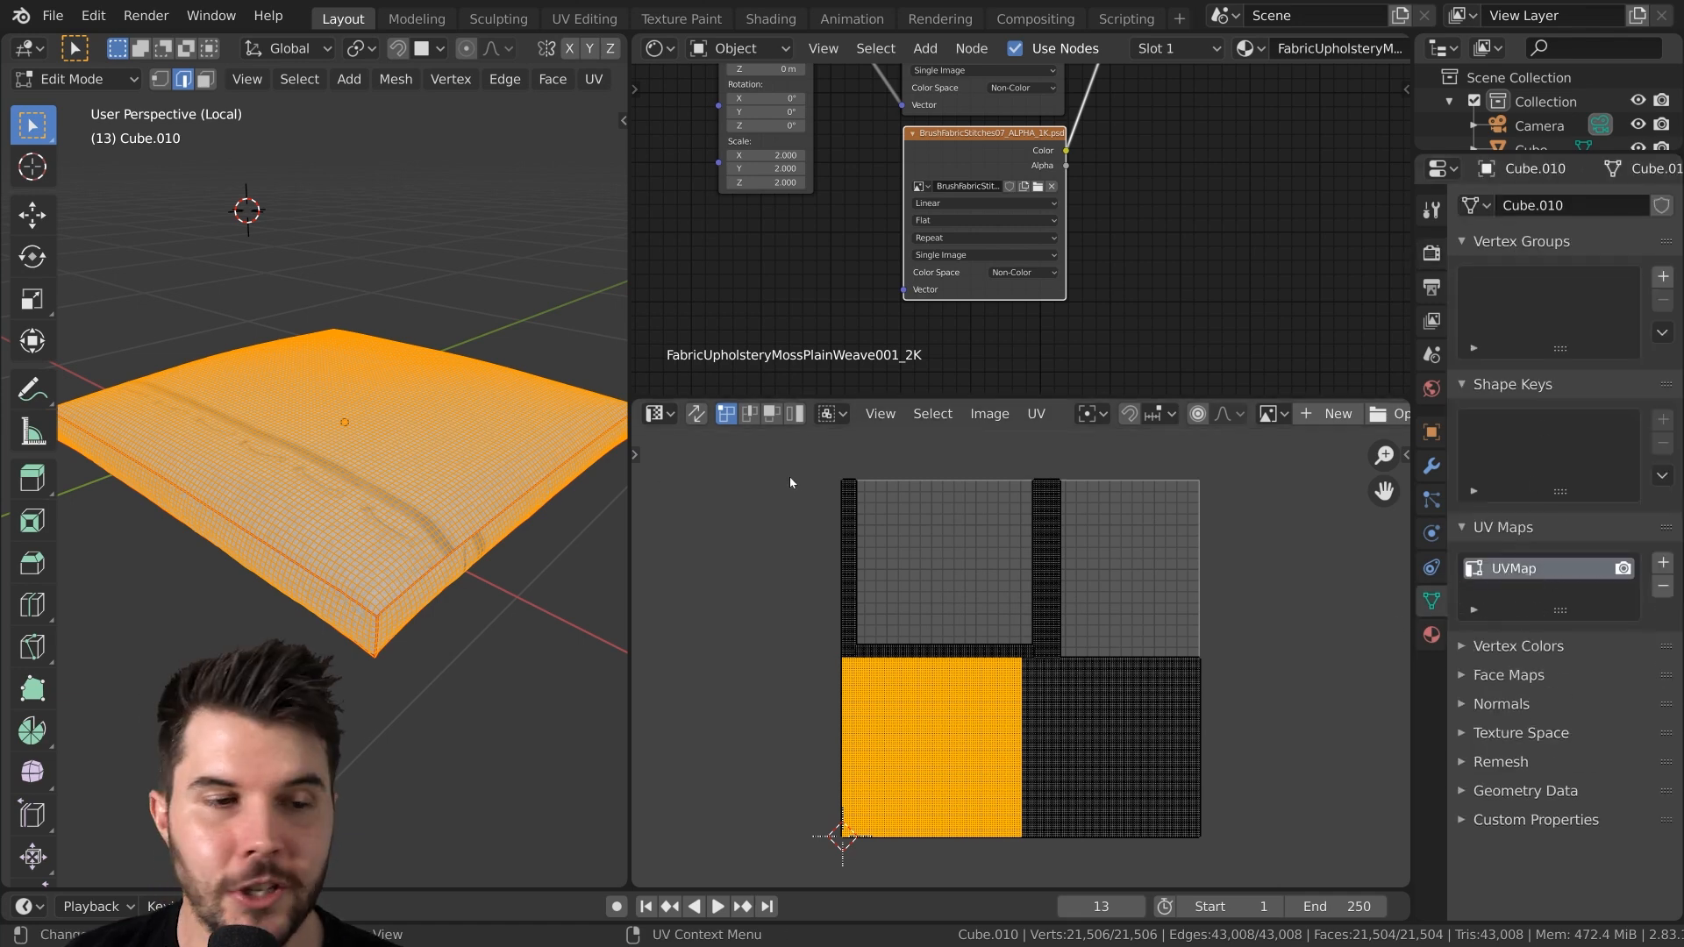
Add a second UV map to the cushion mesh and name it Seams
middle_drag(1035, 132, 1126, 389)
click(1056, 213)
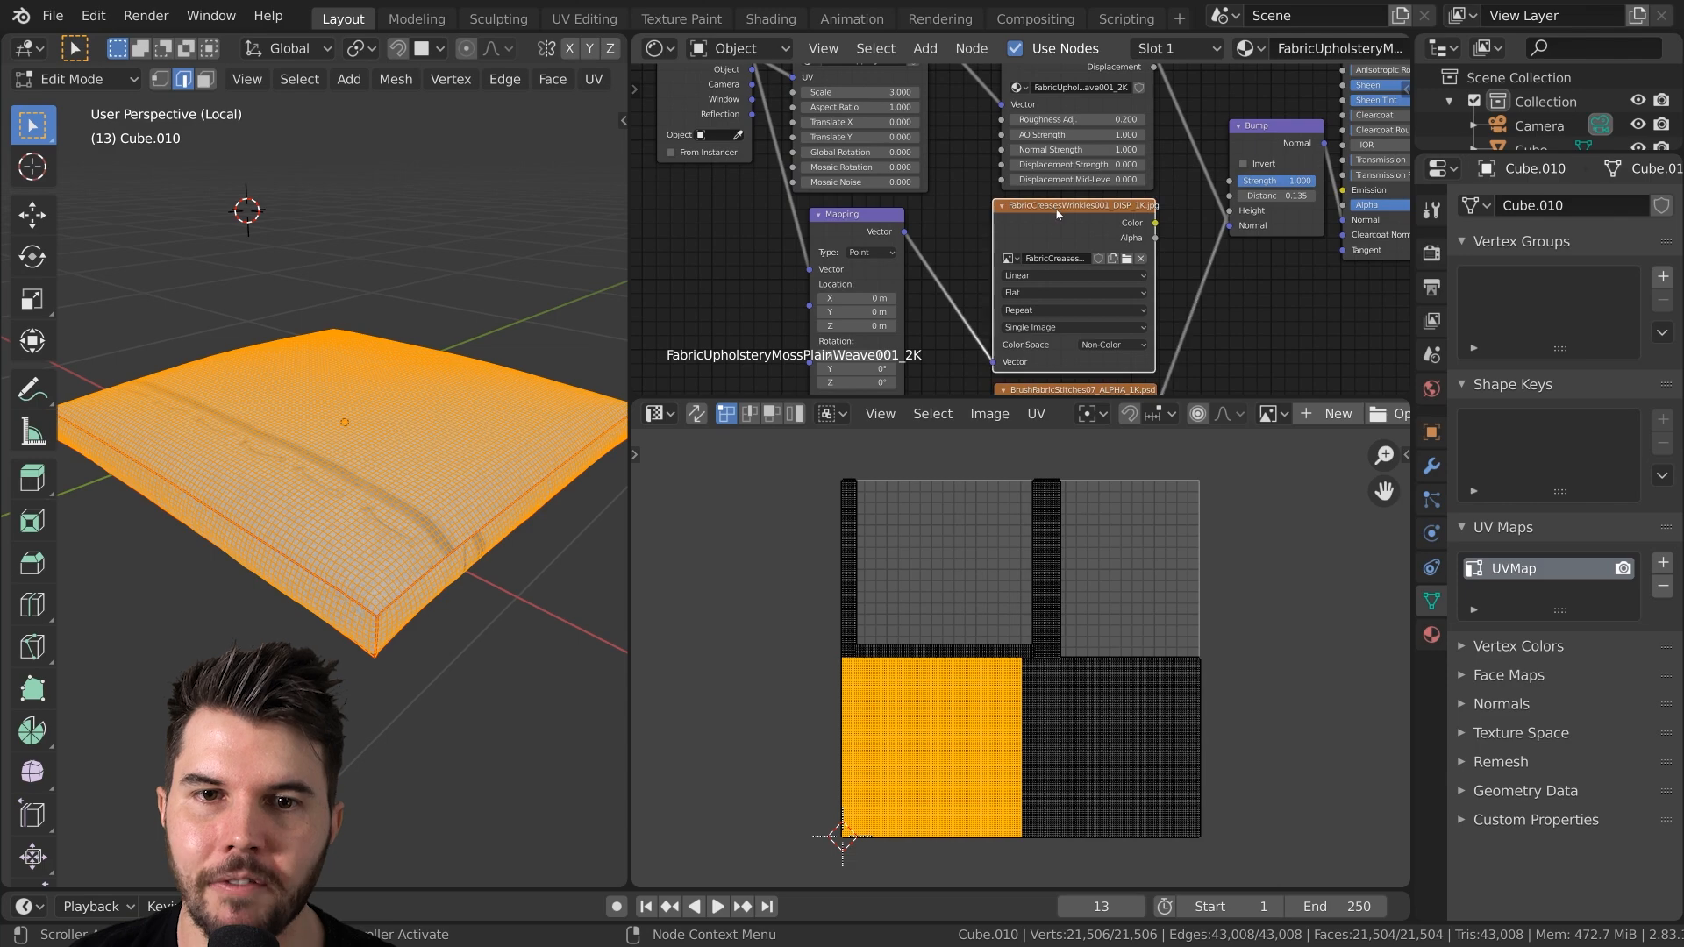
middle_drag(1081, 82, 1034, 159)
click(1028, 154)
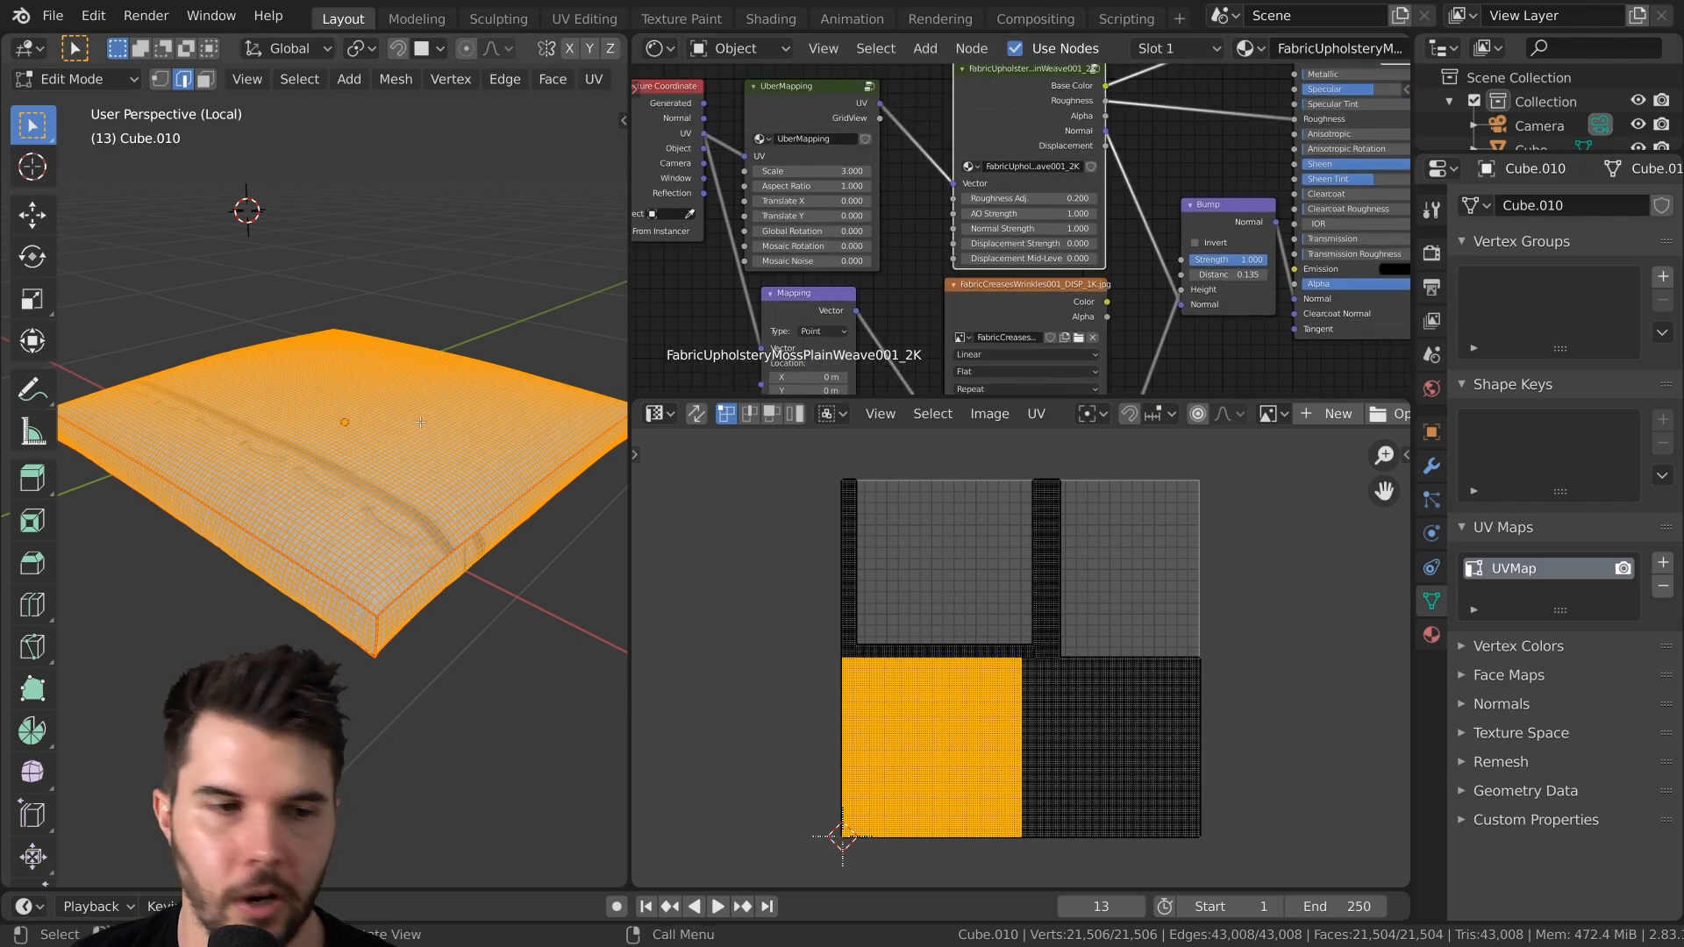
scroll(351, 456, up, 2)
middle_drag(1040, 681, 1023, 653)
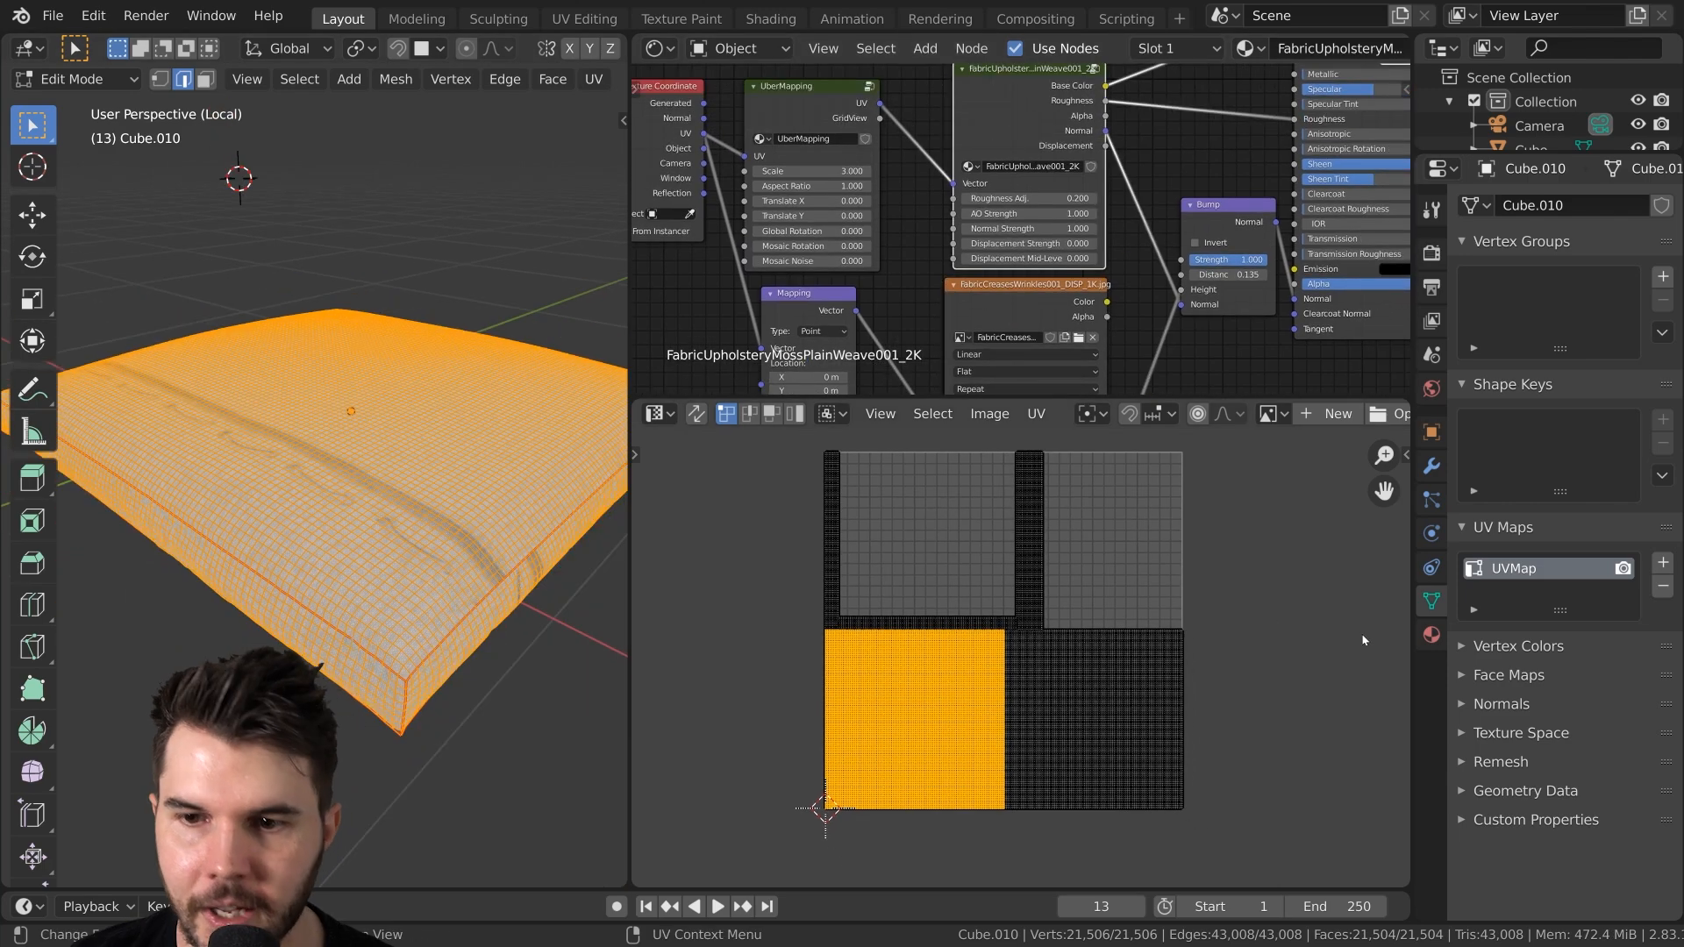
click(1663, 563)
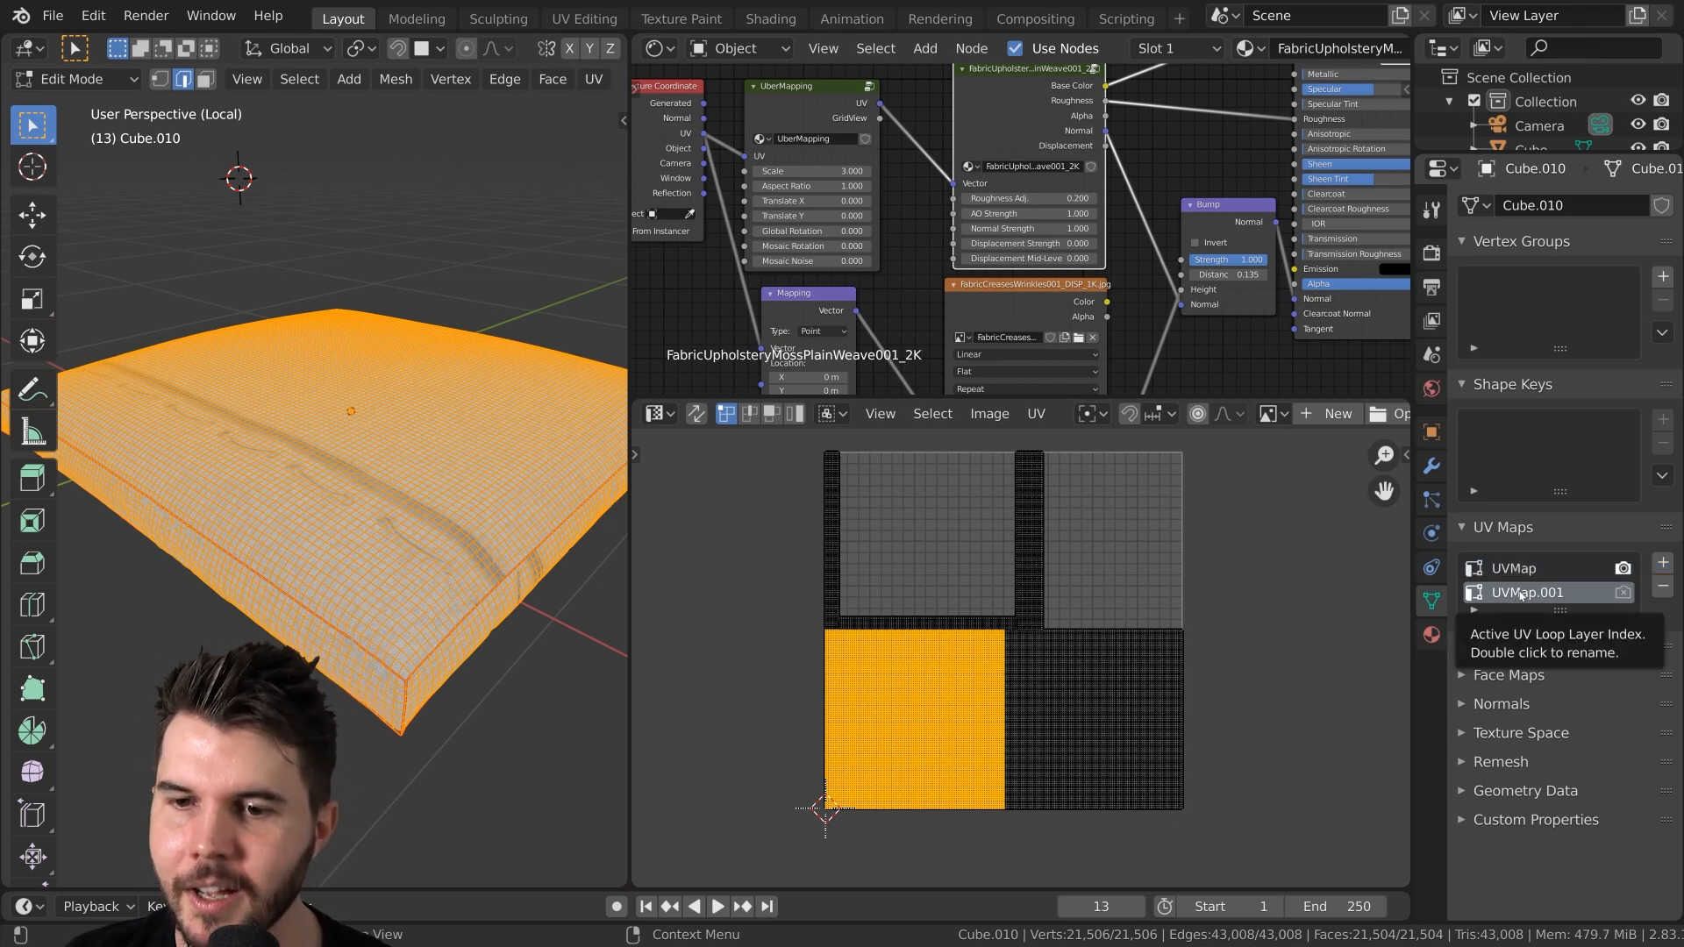
double_click(1522, 594)
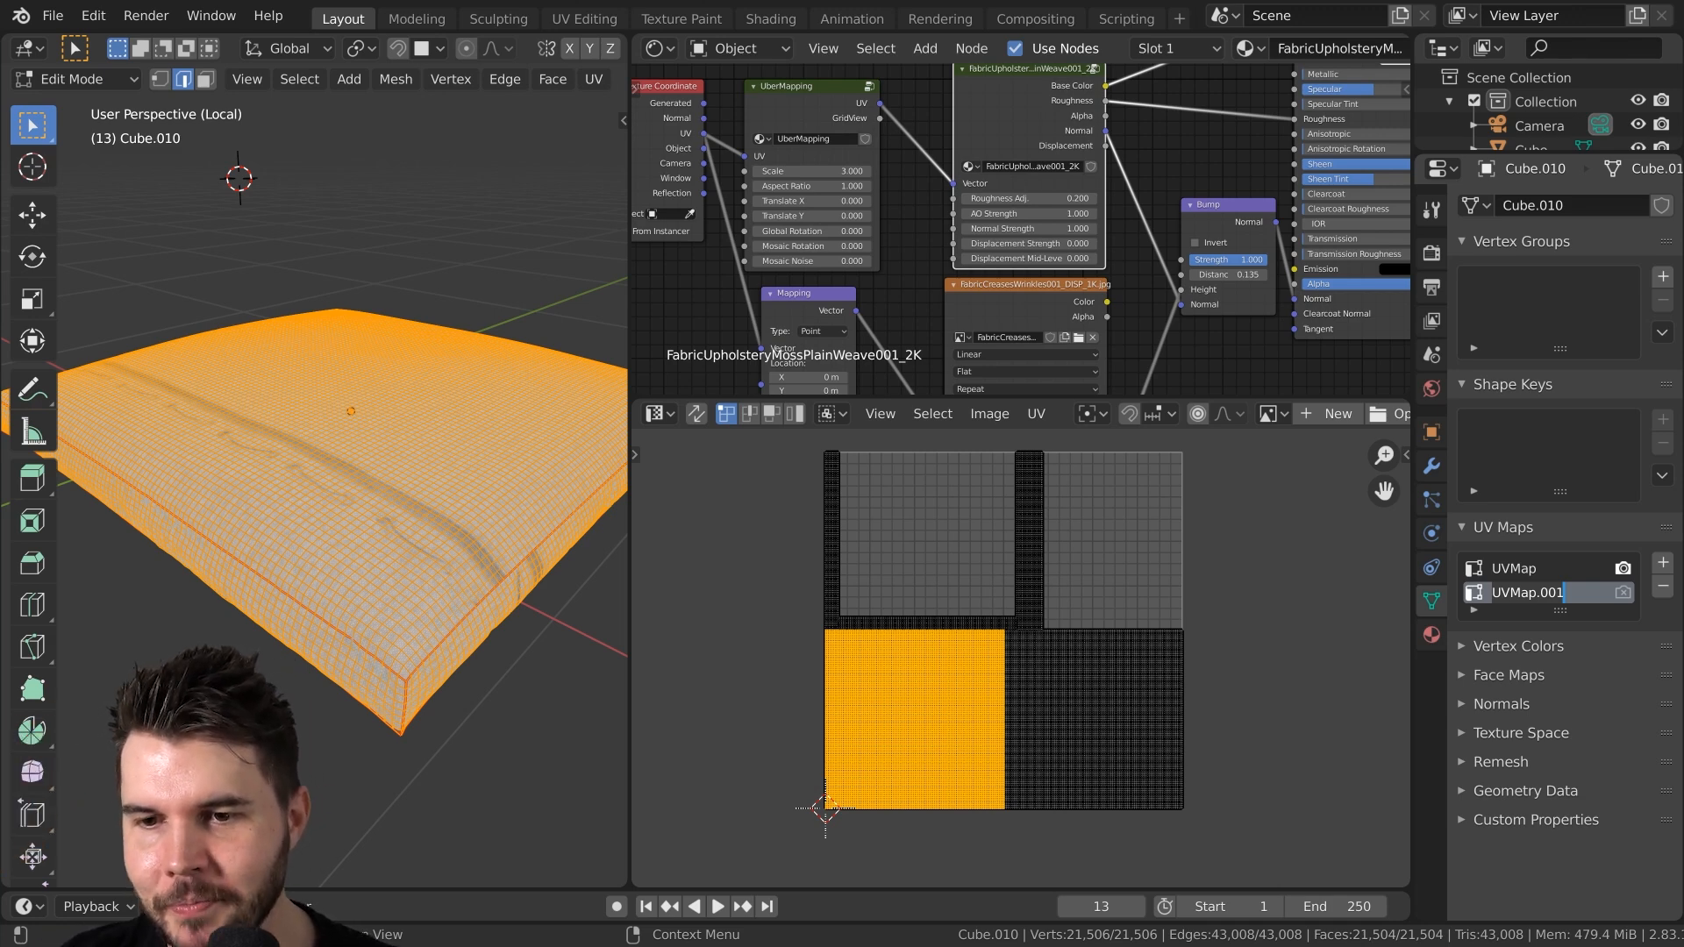
text(Seams)
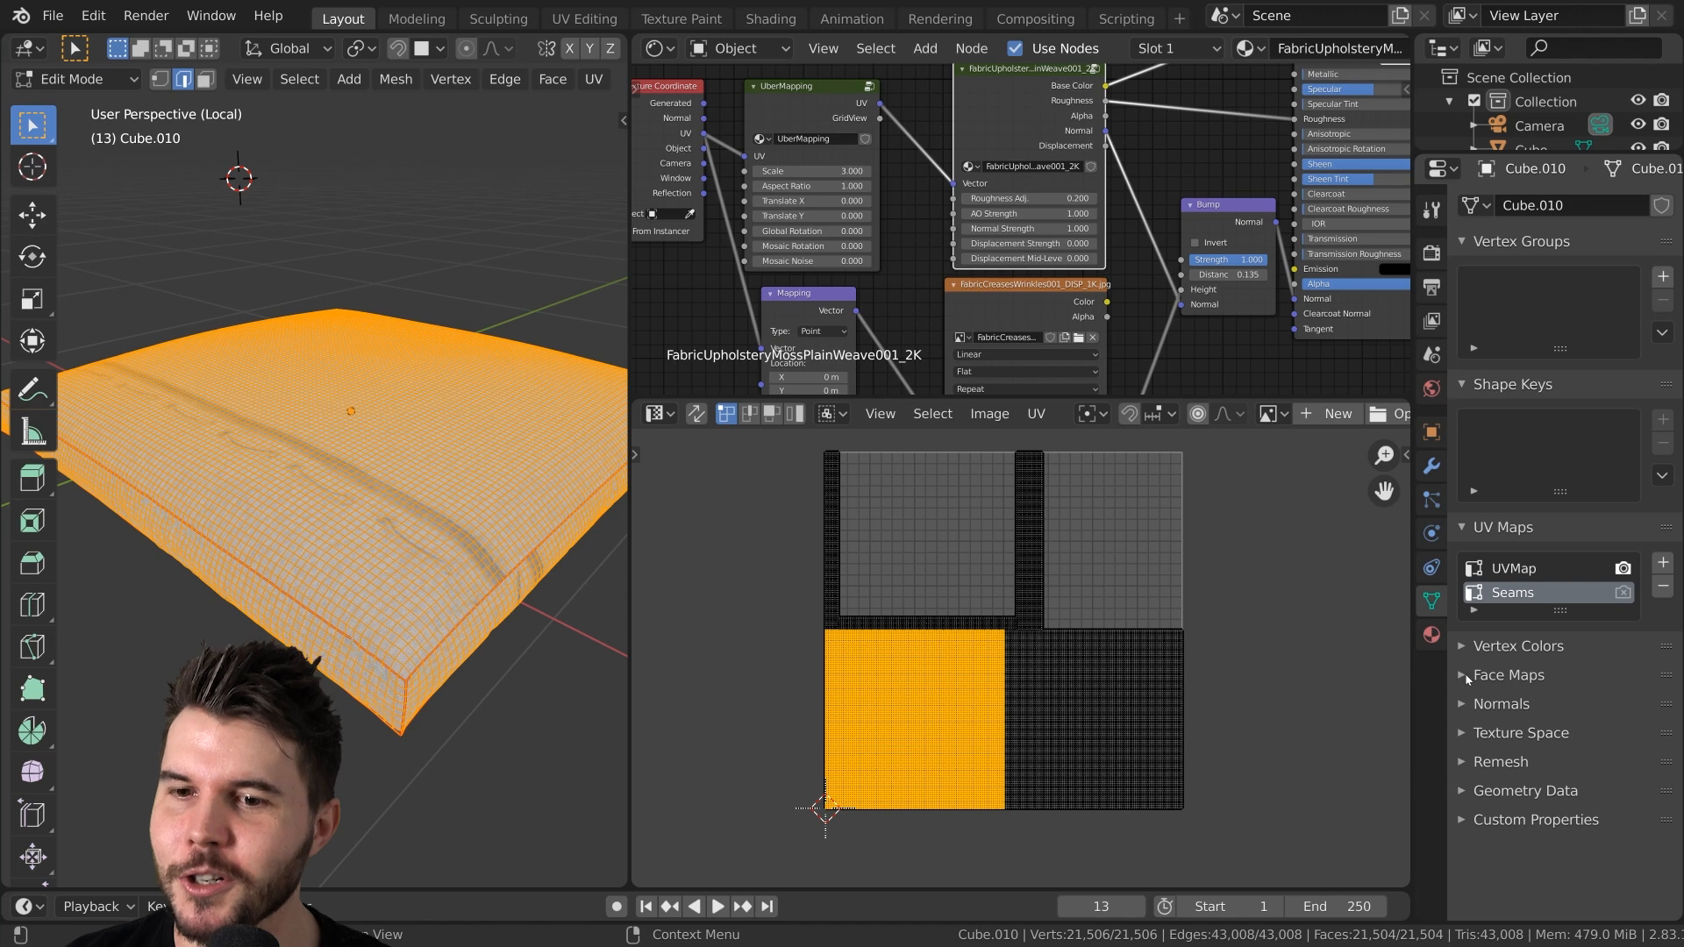
double_click(1513, 593)
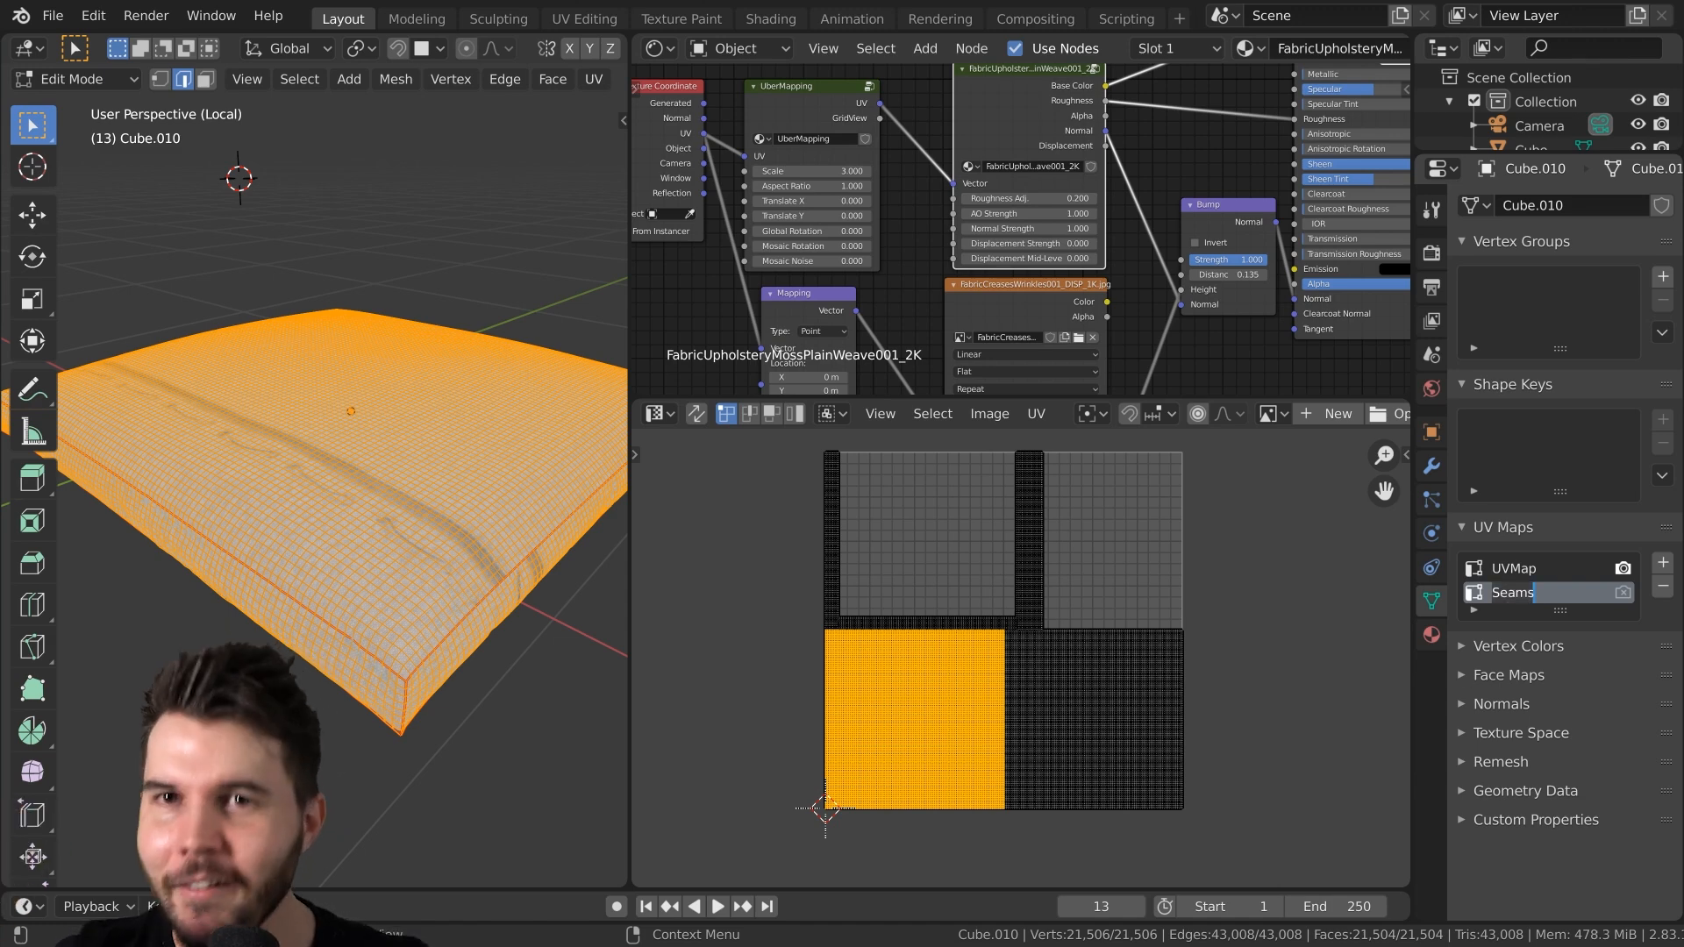
key(Return)
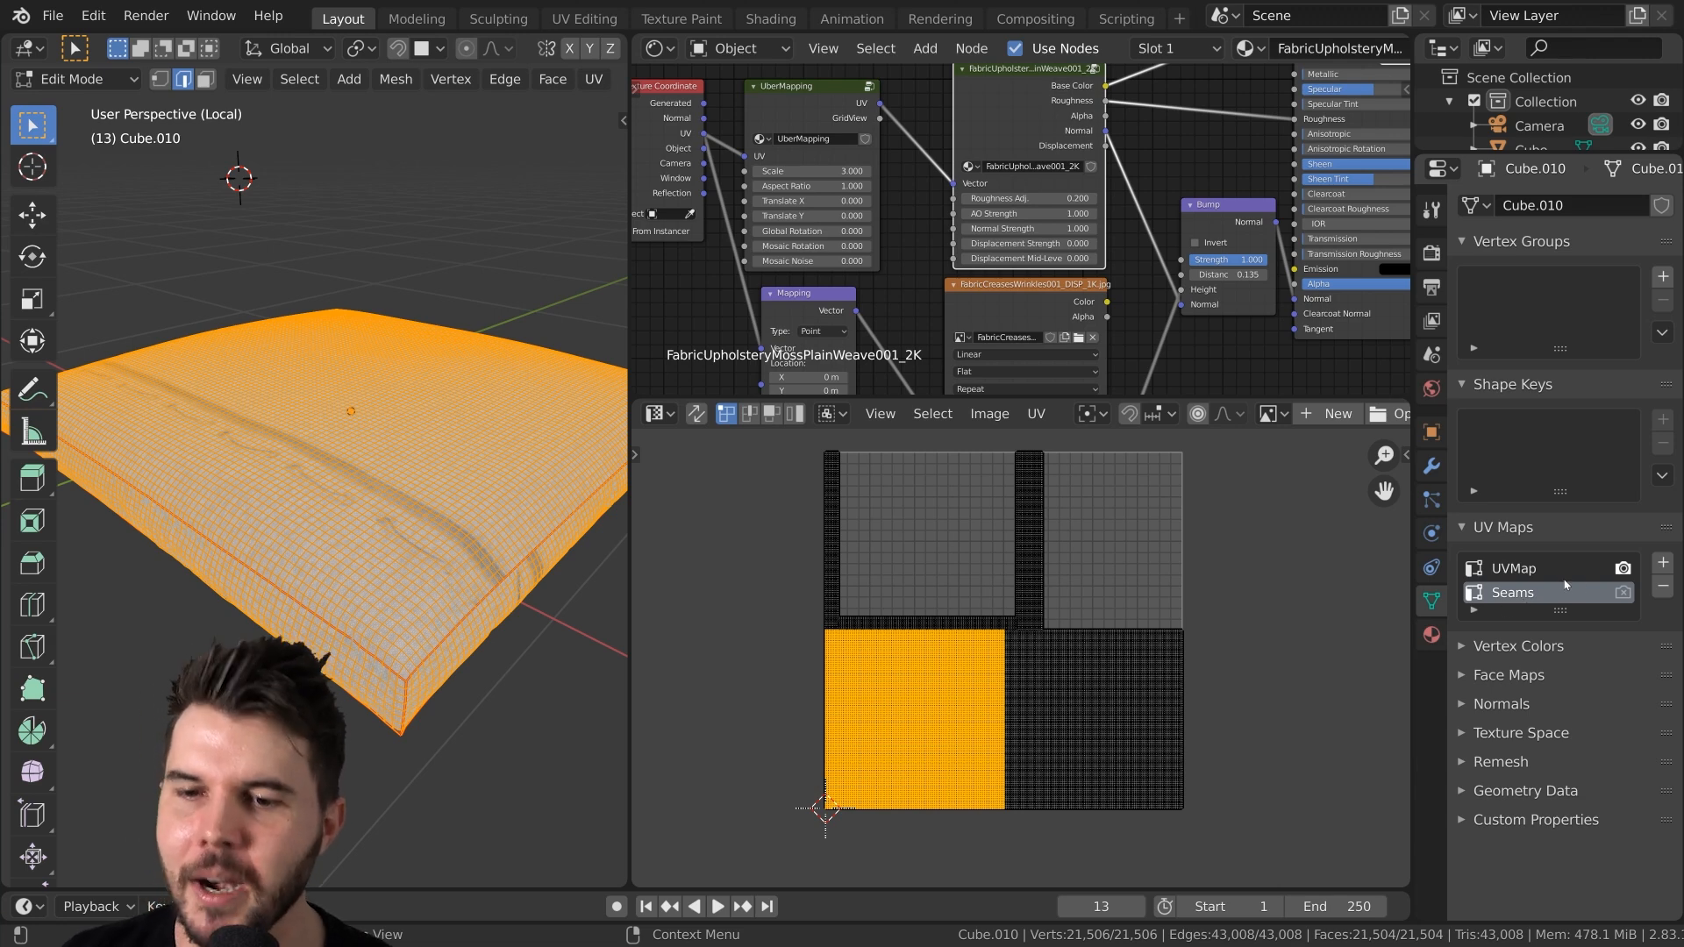
Enlarge the shader editor area above the UV Editor and select the stitch texture node
drag(1149, 398, 1131, 667)
scroll(1121, 614, down, 2)
middle_drag(1114, 615, 1222, 366)
scroll(1140, 163, up, 2)
scroll(1222, 366, up, 1)
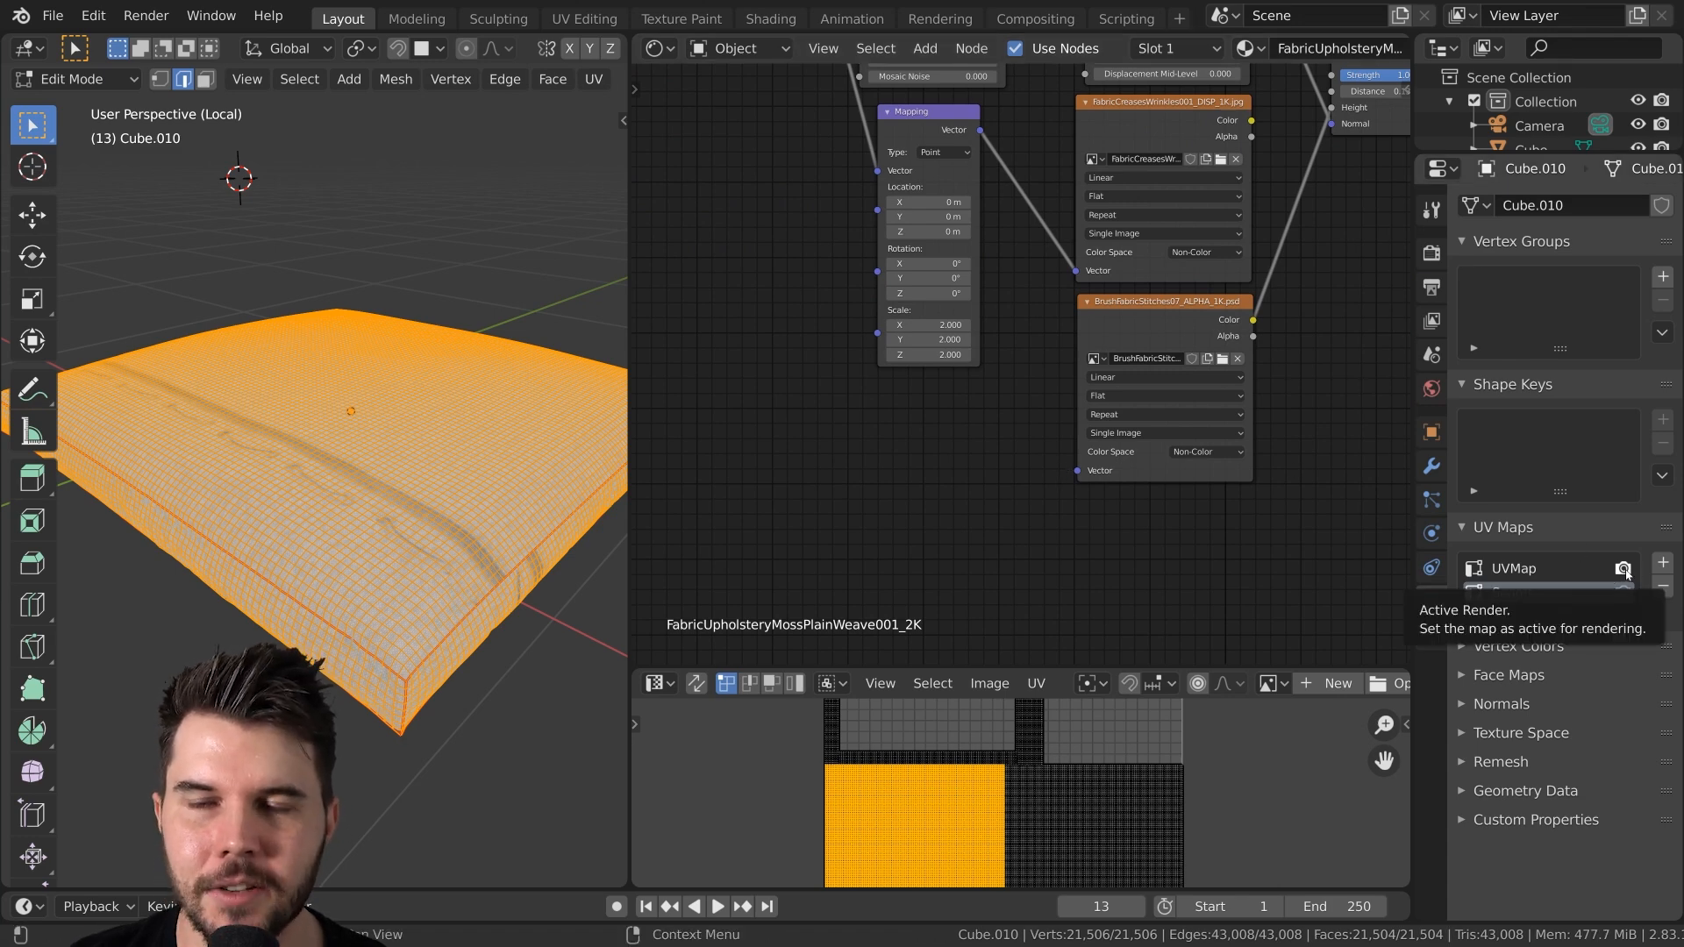
scroll(952, 457, up, 3)
drag(1236, 235, 1230, 254)
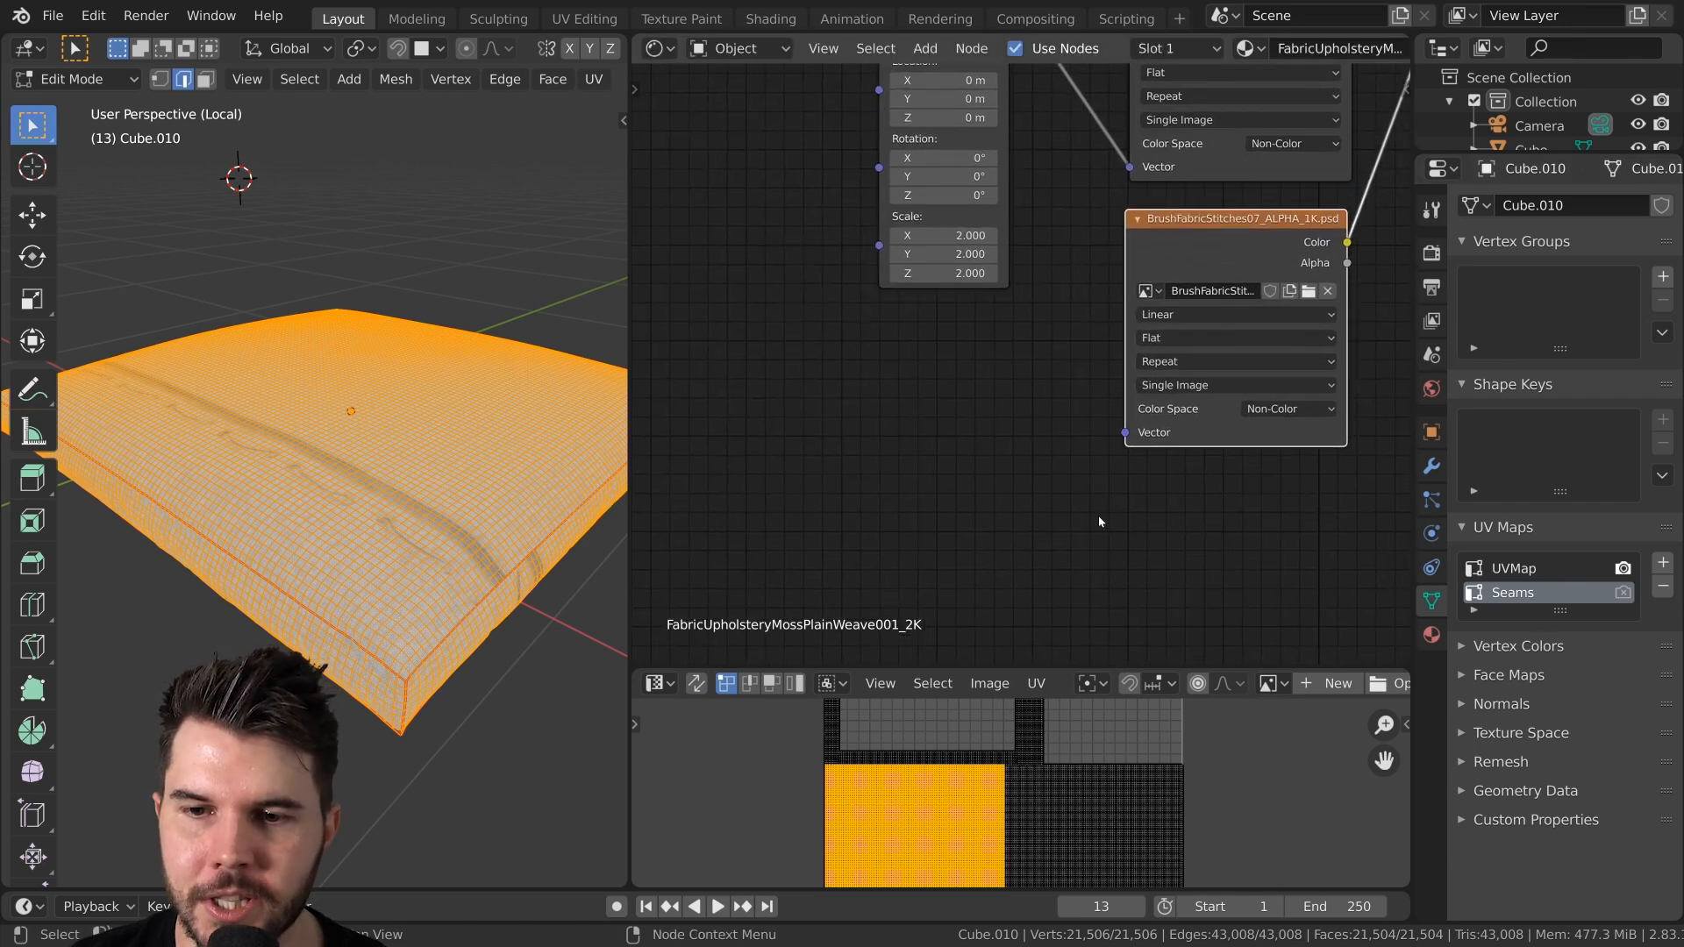
Add a UV Map node below the Mapping node, set it to Seams, and connect it to the stitch texture's Vector input
middle_drag(961, 424, 931, 396)
key(shift+a)
mouse_move(917, 299)
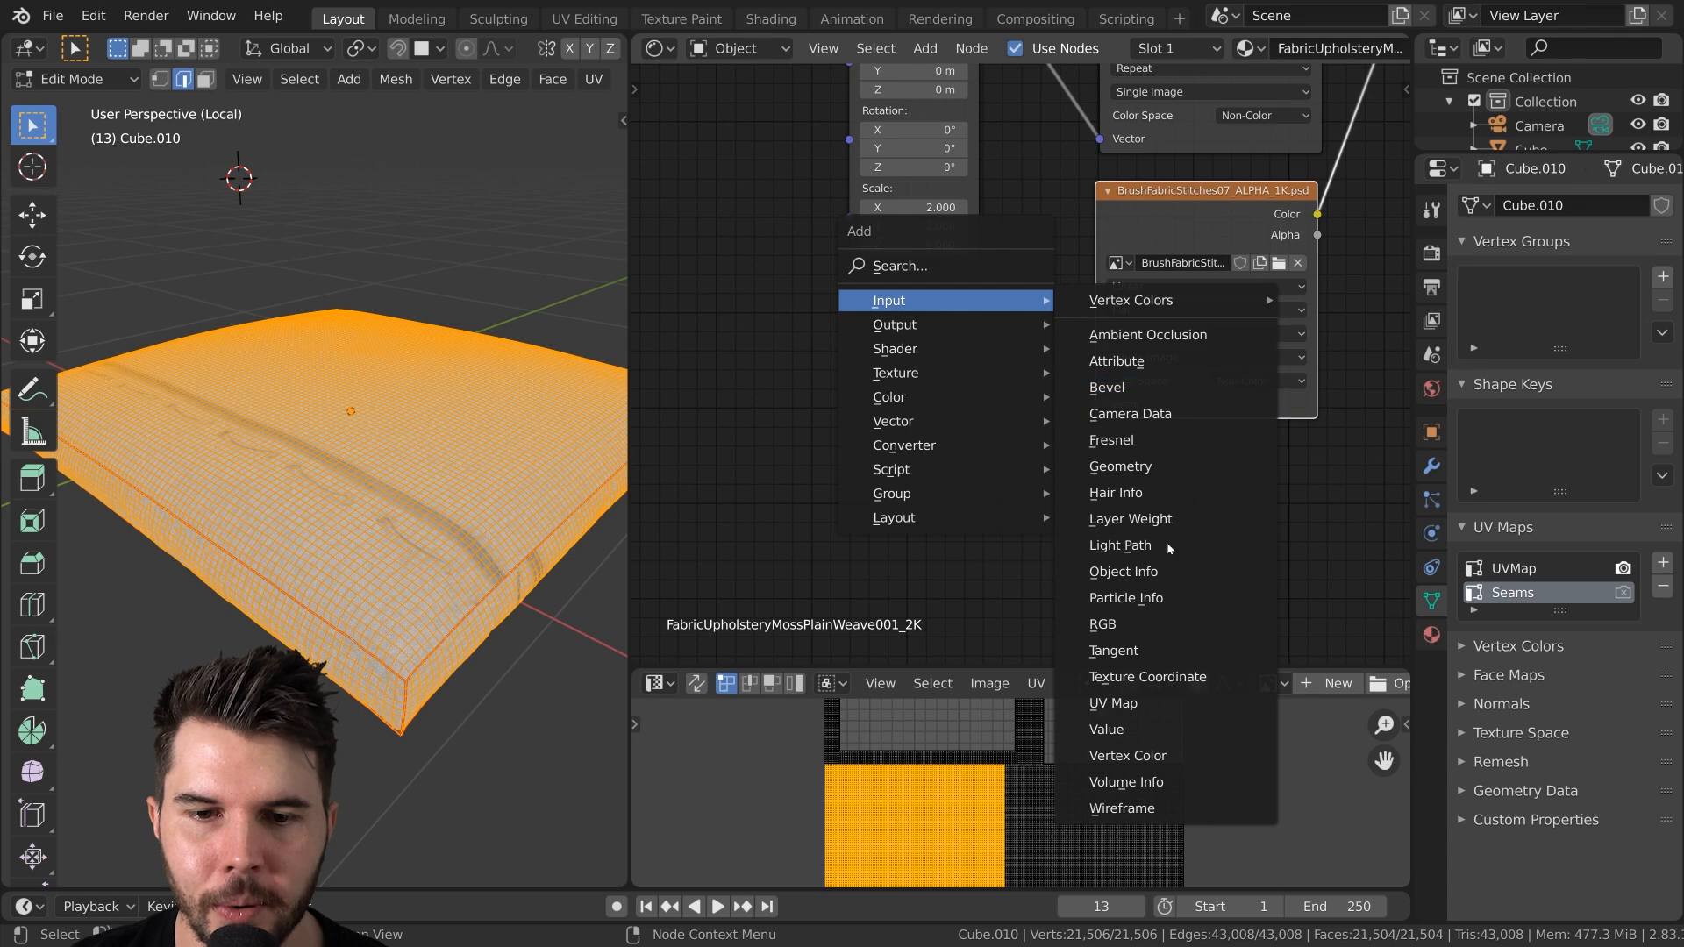
click(1134, 705)
click(903, 351)
click(913, 386)
click(1000, 413)
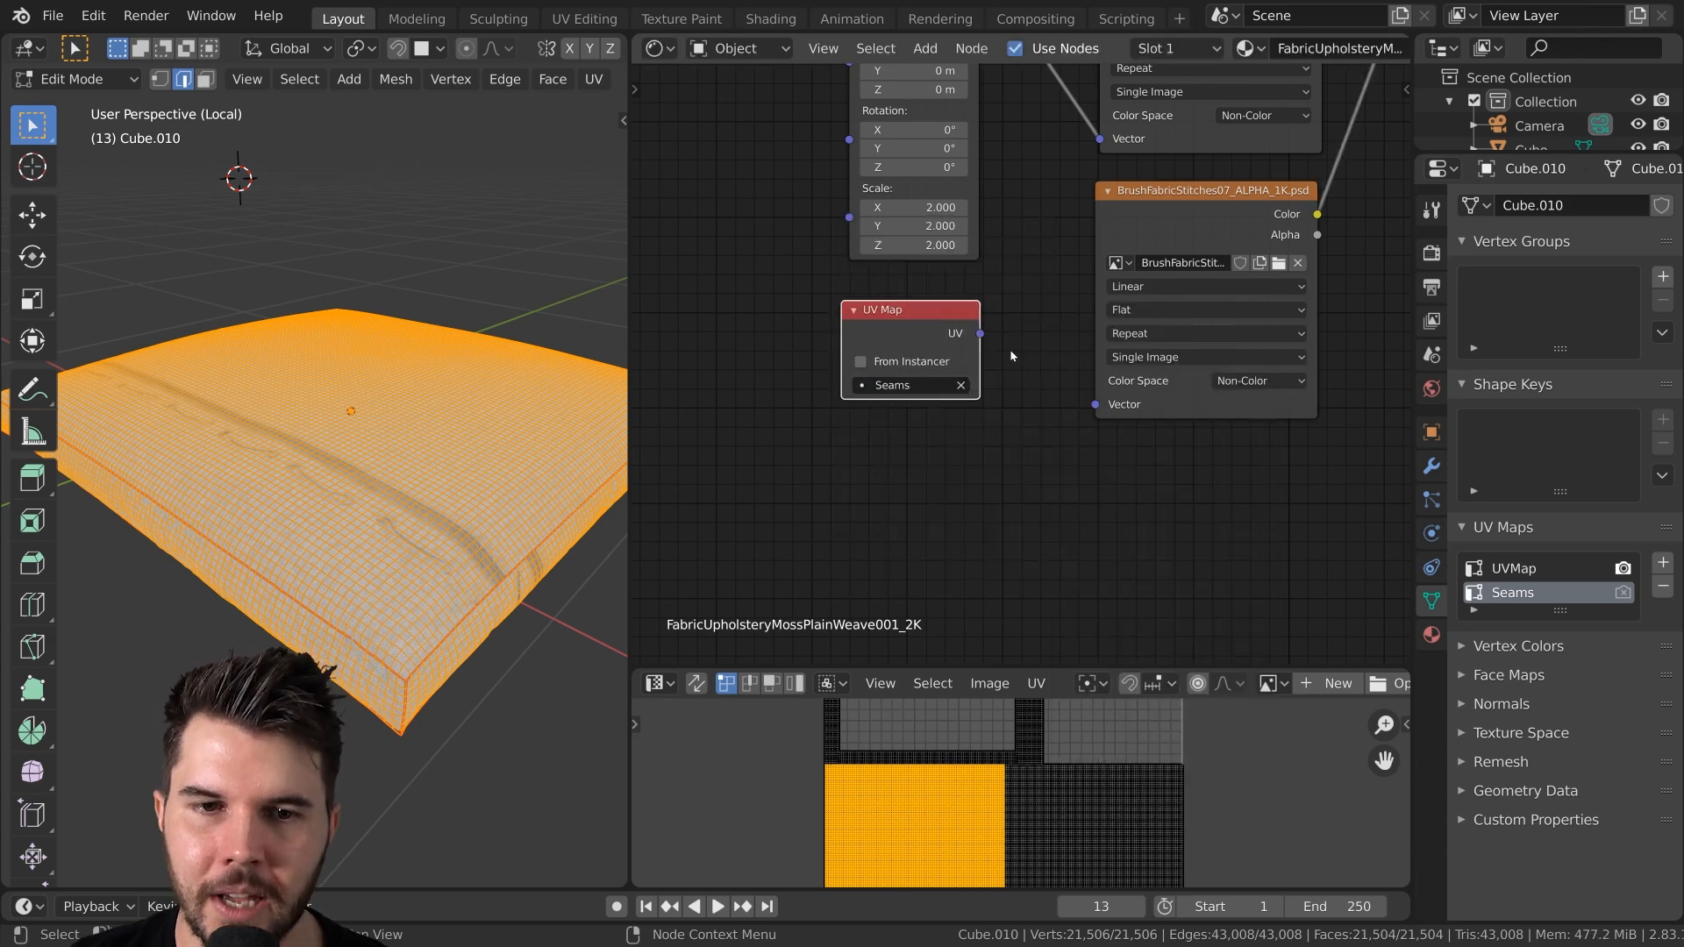
drag(980, 334, 1095, 404)
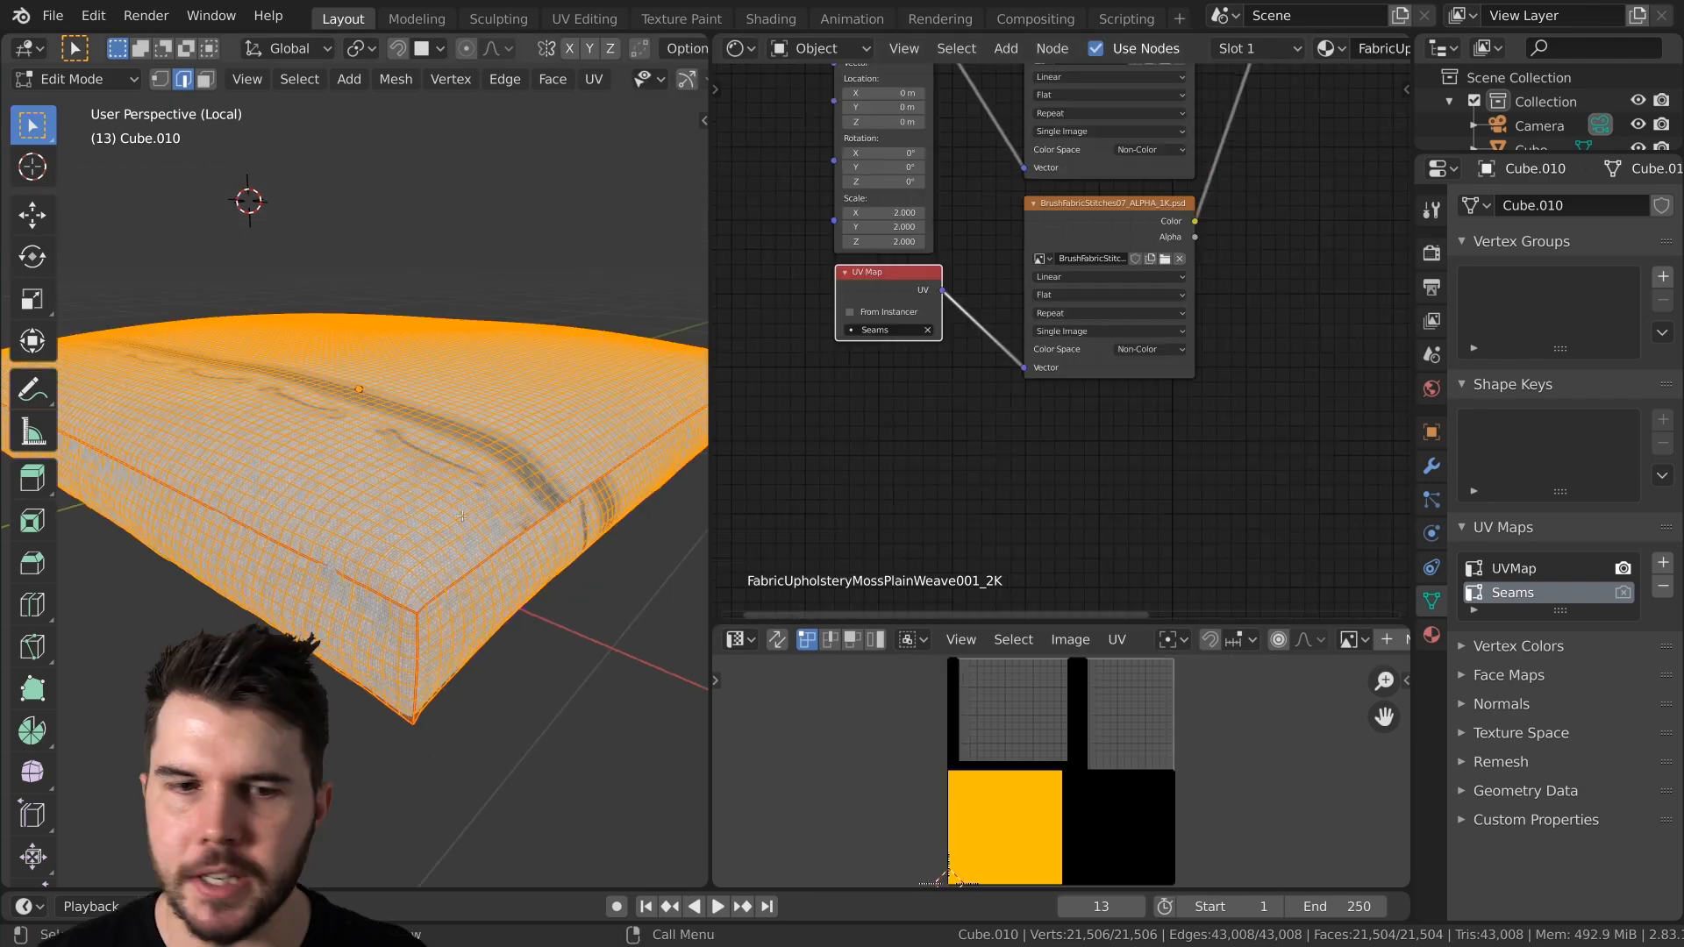
Examine the cushion's corner seams and the layout of its UV islands in the Seams map
middle_drag(463, 516, 614, 439)
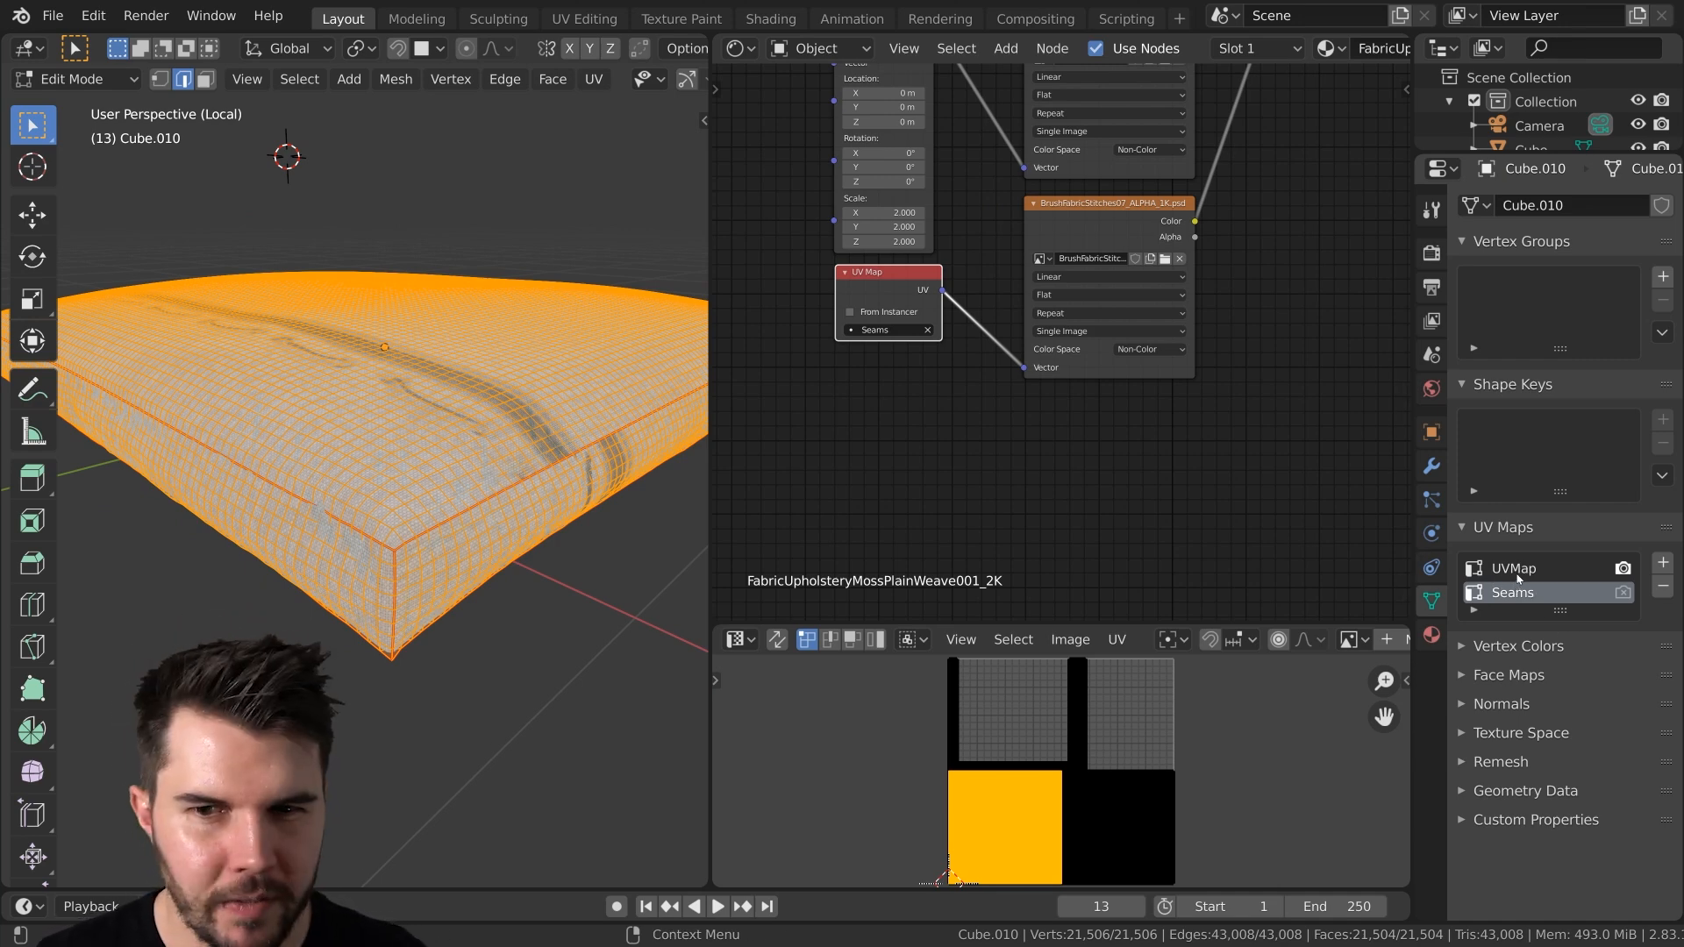
scroll(1082, 708, up, 3)
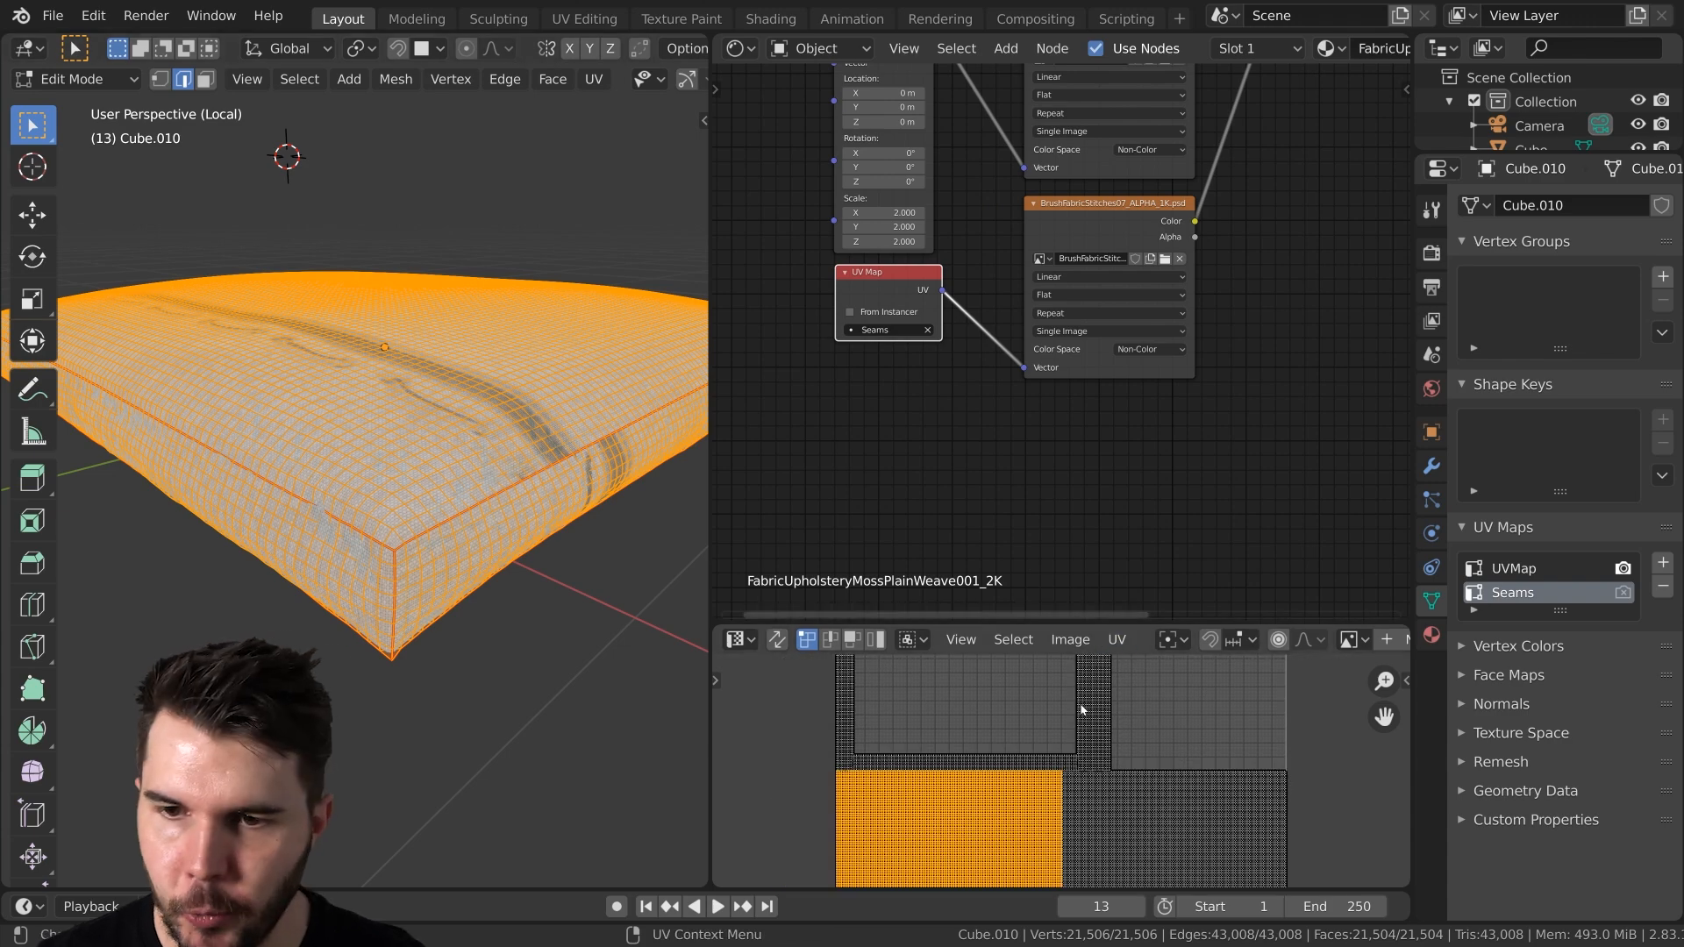
middle_drag(1063, 739, 1079, 696)
scroll(1061, 759, up, 2)
scroll(1087, 714, down, 2)
scroll(472, 565, up, 2)
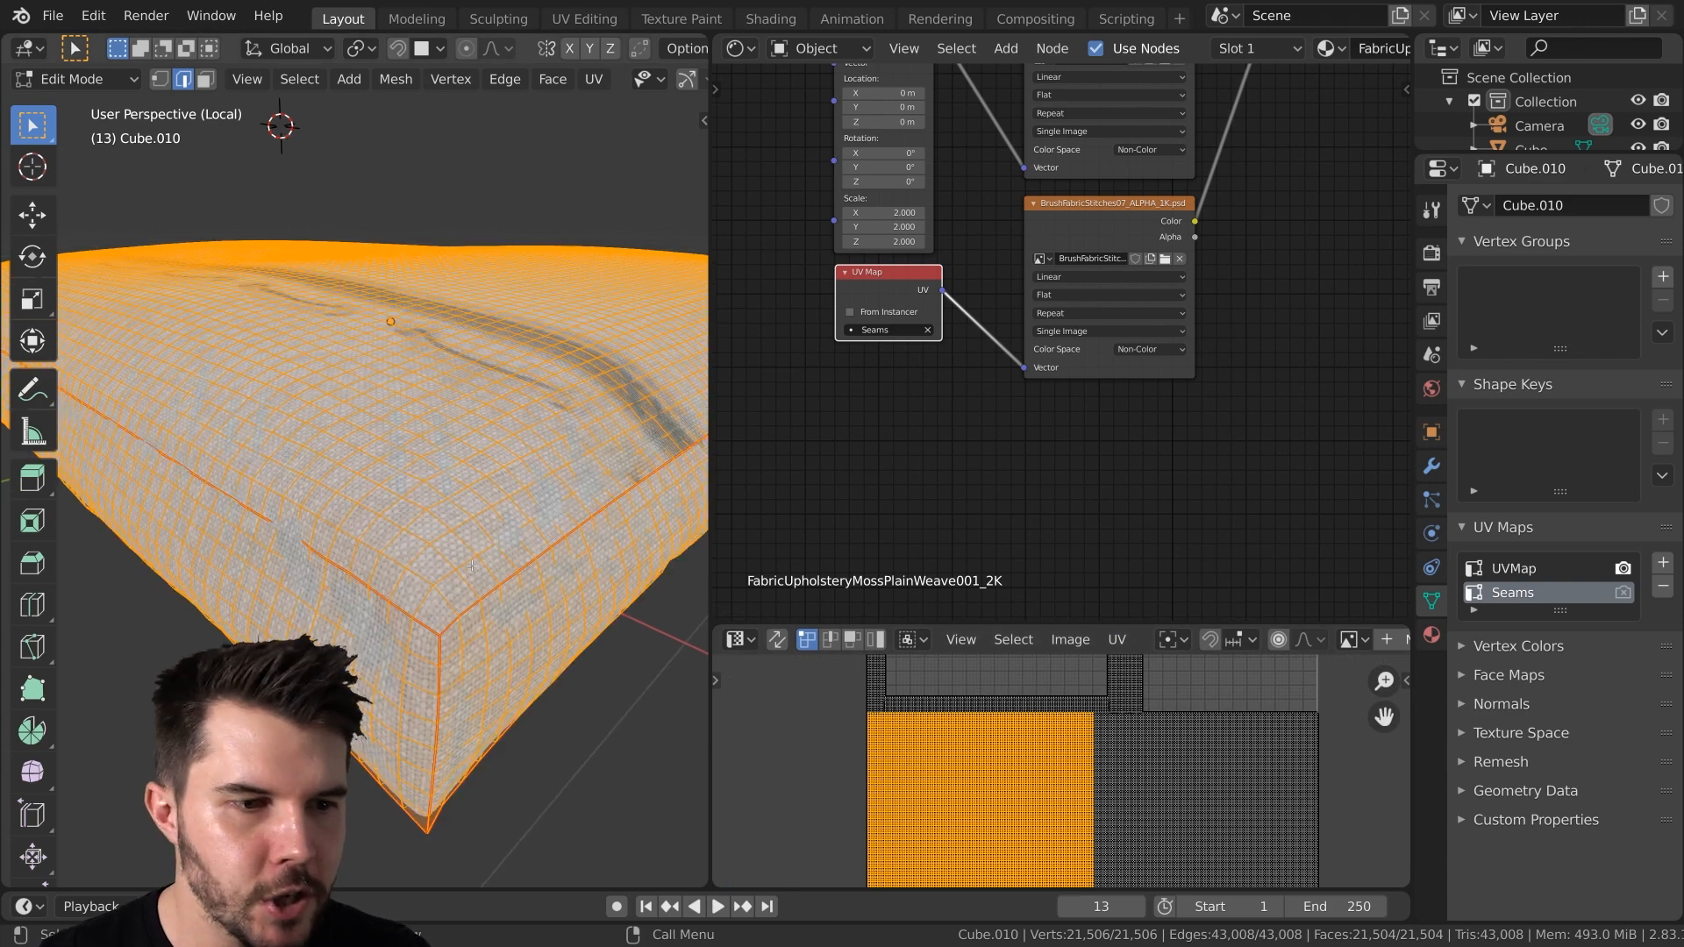
scroll(472, 566, down, 3)
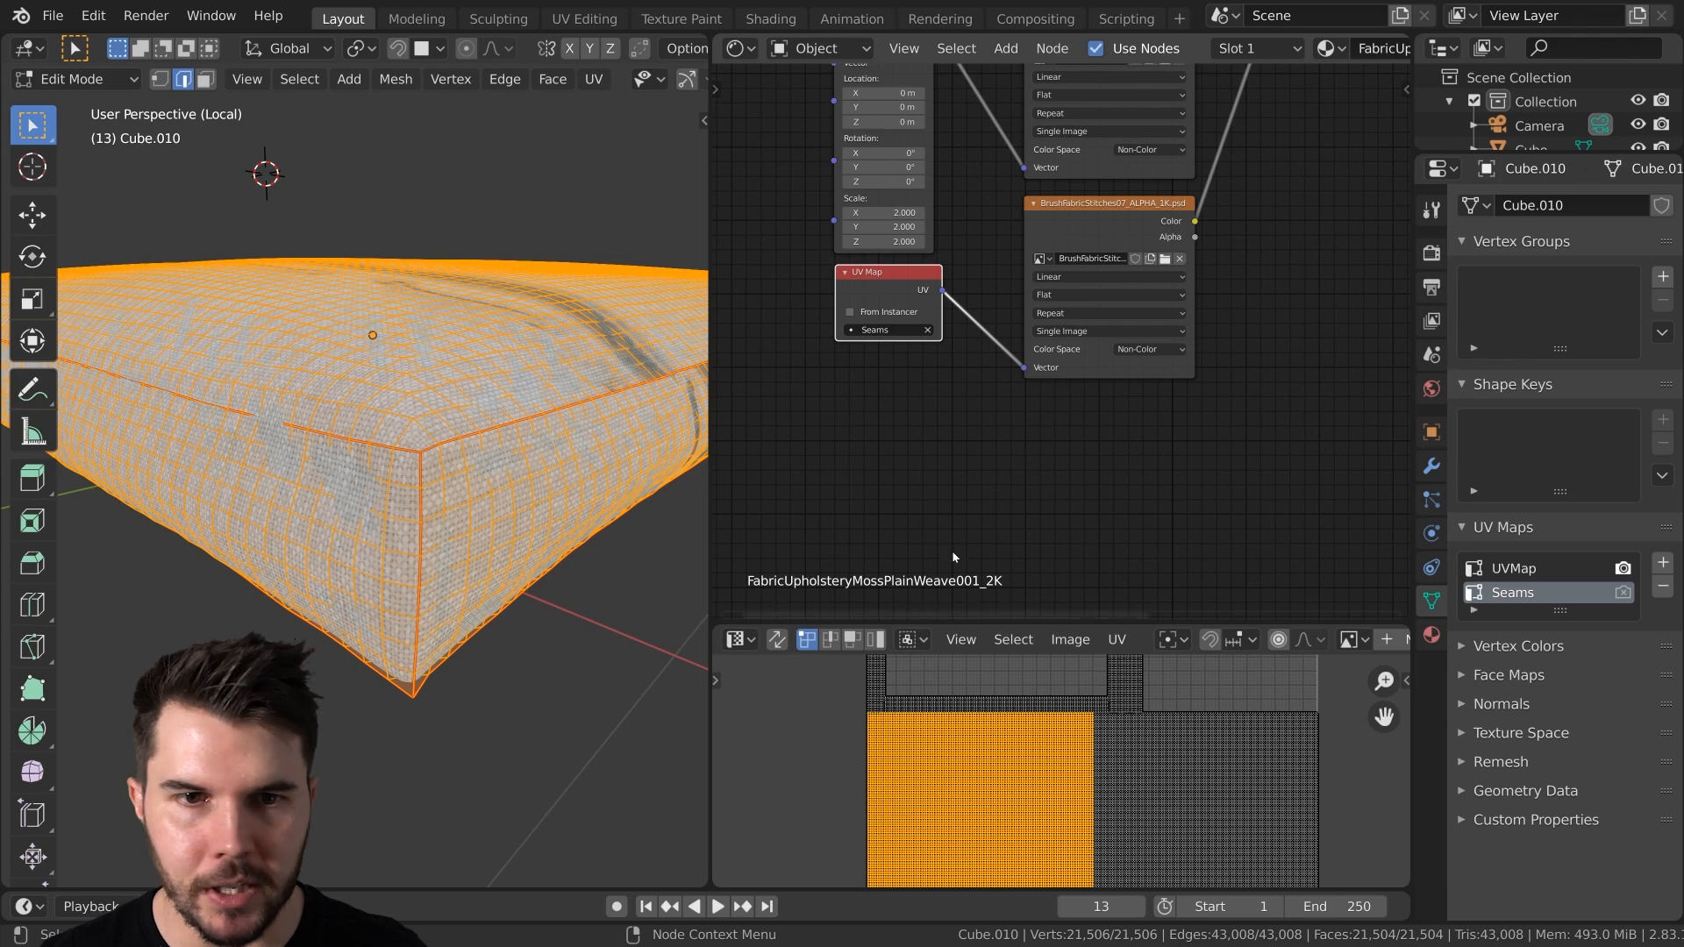
key(alt+a)
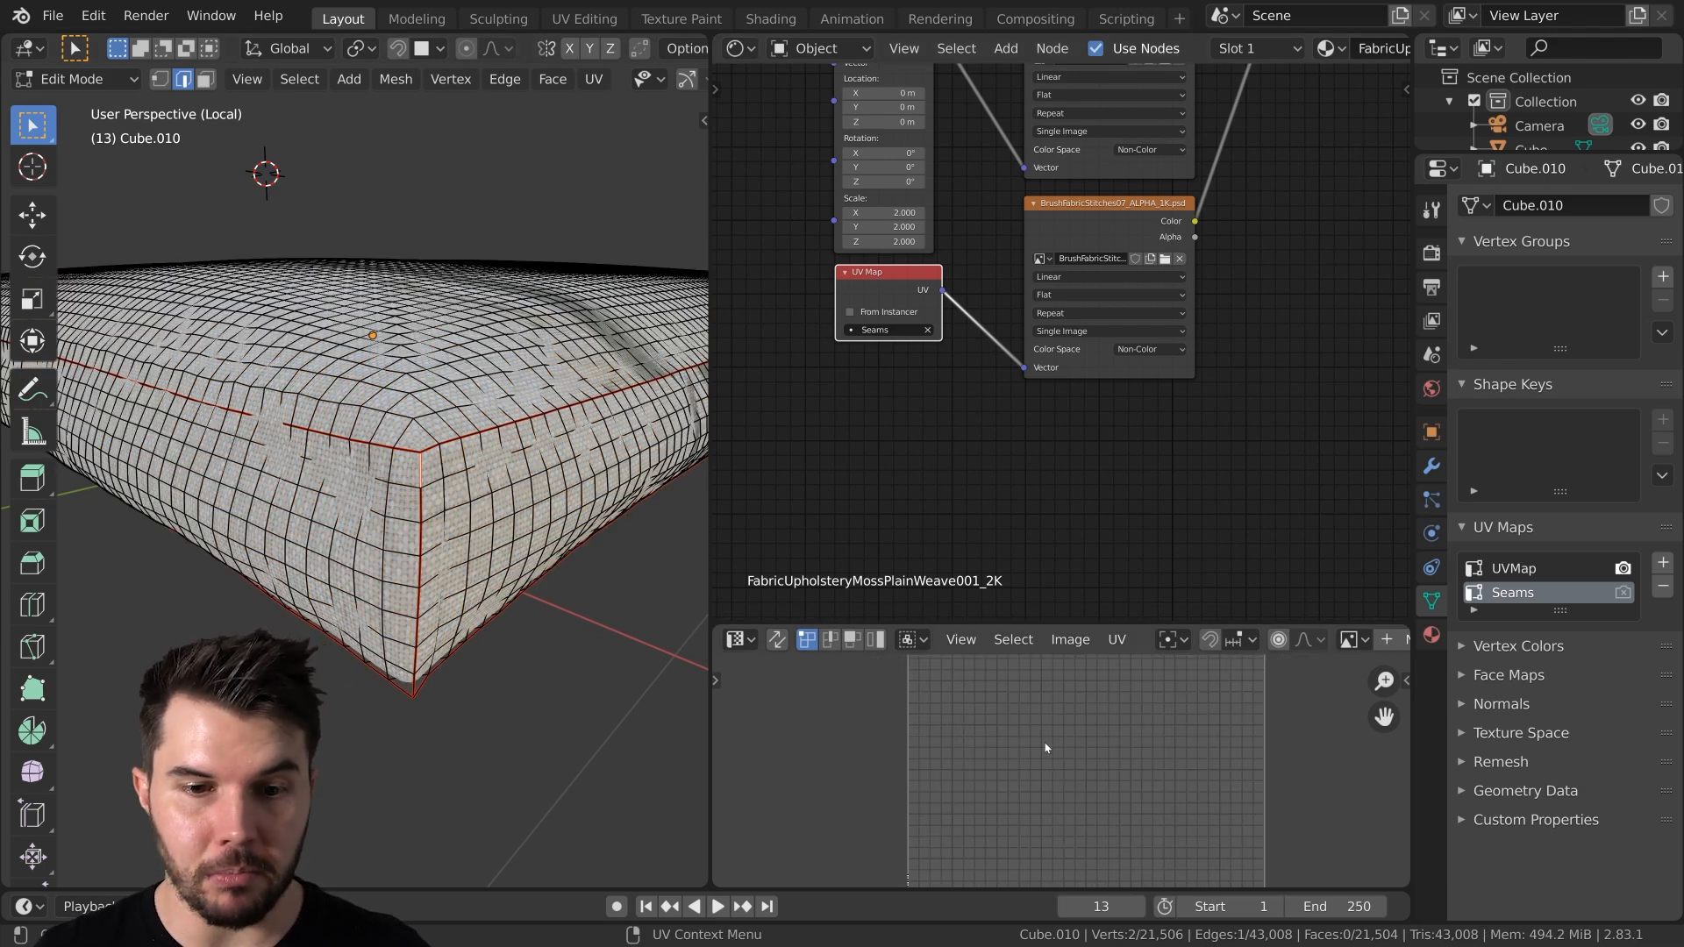
key(a)
scroll(1050, 767, down, 3)
scroll(1047, 765, up, 5)
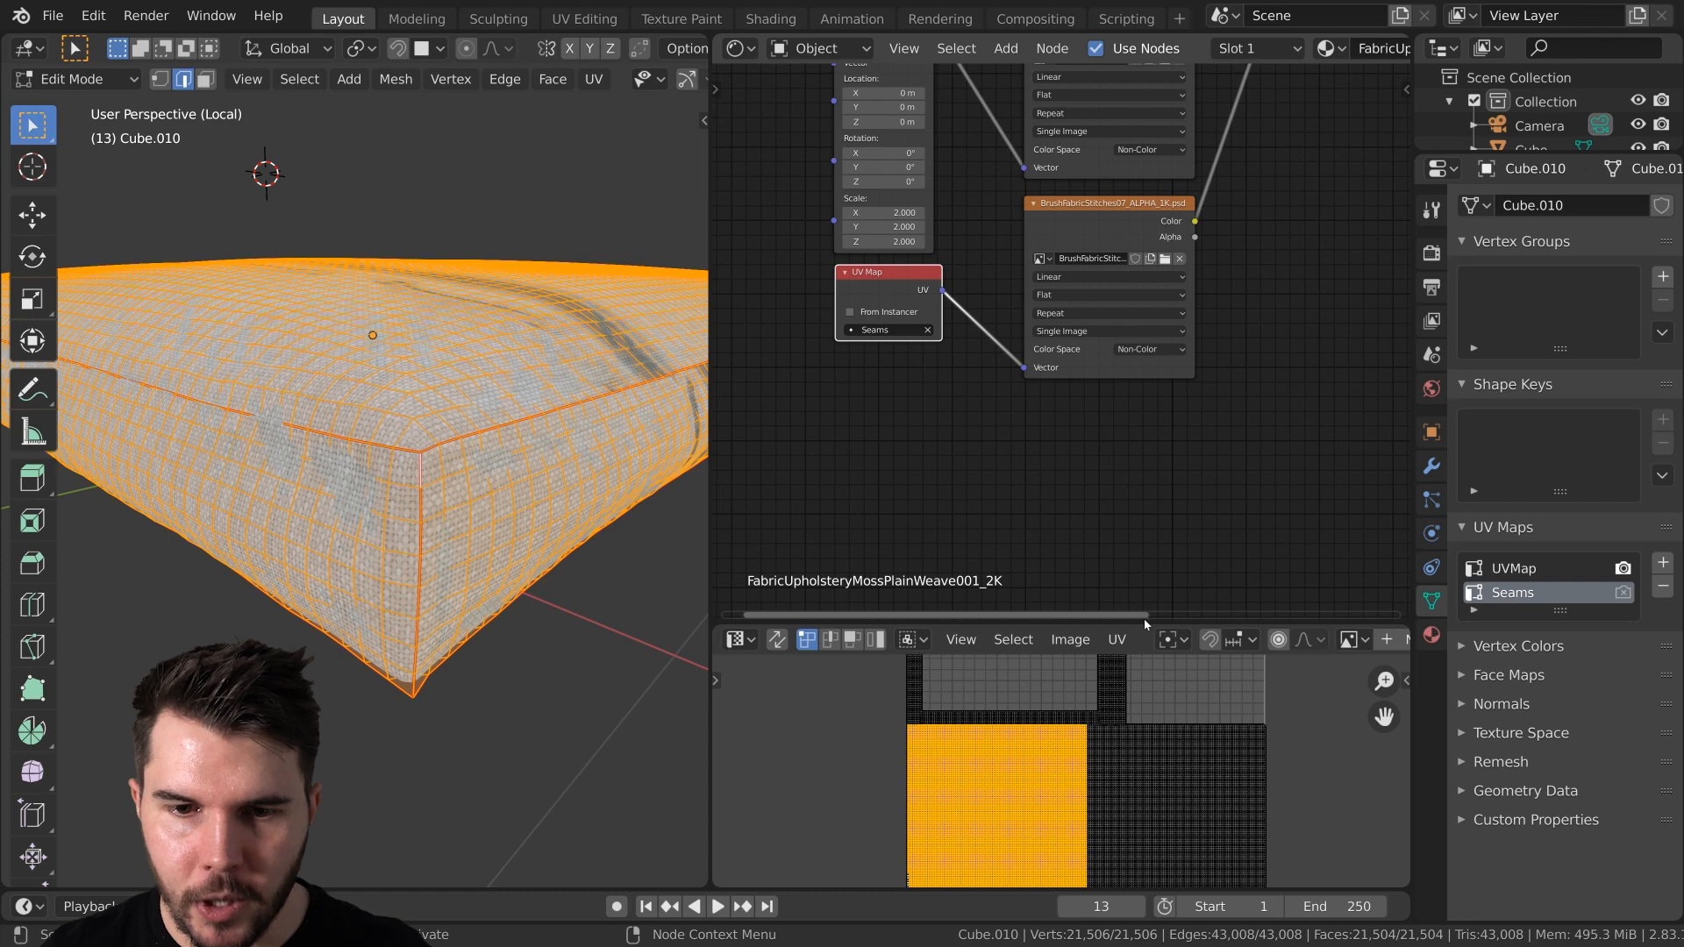
Enlarge the UV Editor and display the BrushFabricStitches07_ALPHA_1K.psd stitch image behind the Seams UVs
drag(1144, 625, 1163, 309)
middle_drag(1120, 395, 998, 468)
scroll(1351, 332, down, 5)
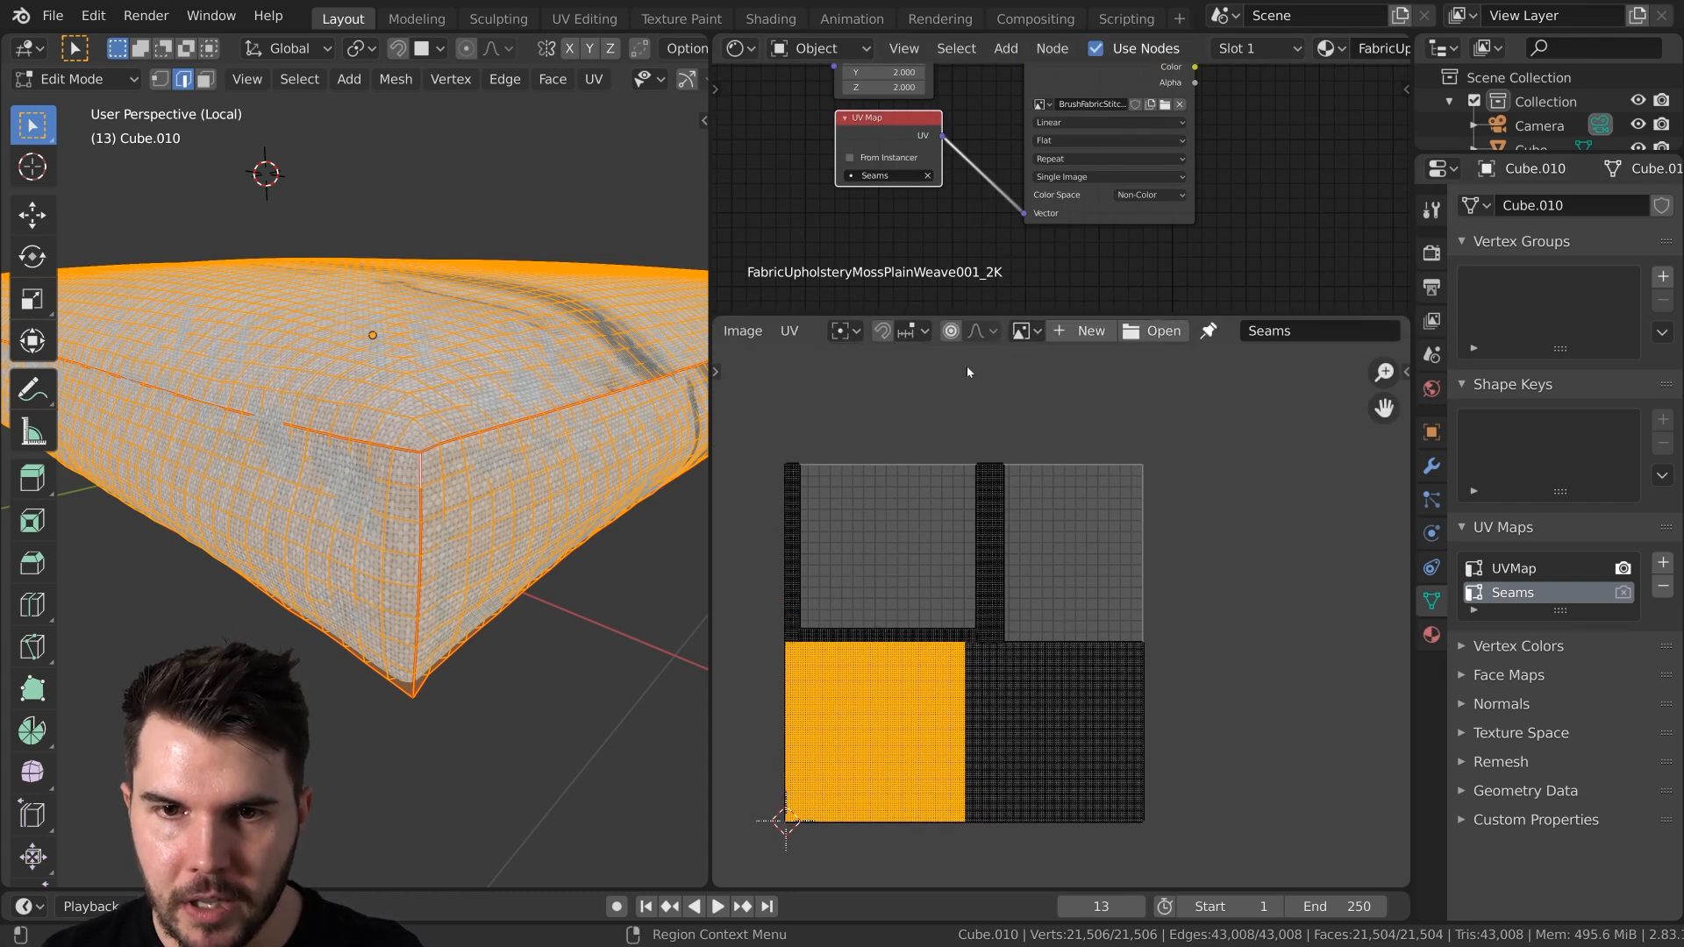
click(1023, 331)
text(ik)
key(BackSpace)
key(BackSpace)
text(sti)
key(Return)
scroll(1042, 555, down, 3)
scroll(1042, 555, up, 1)
scroll(1018, 422, up, 2)
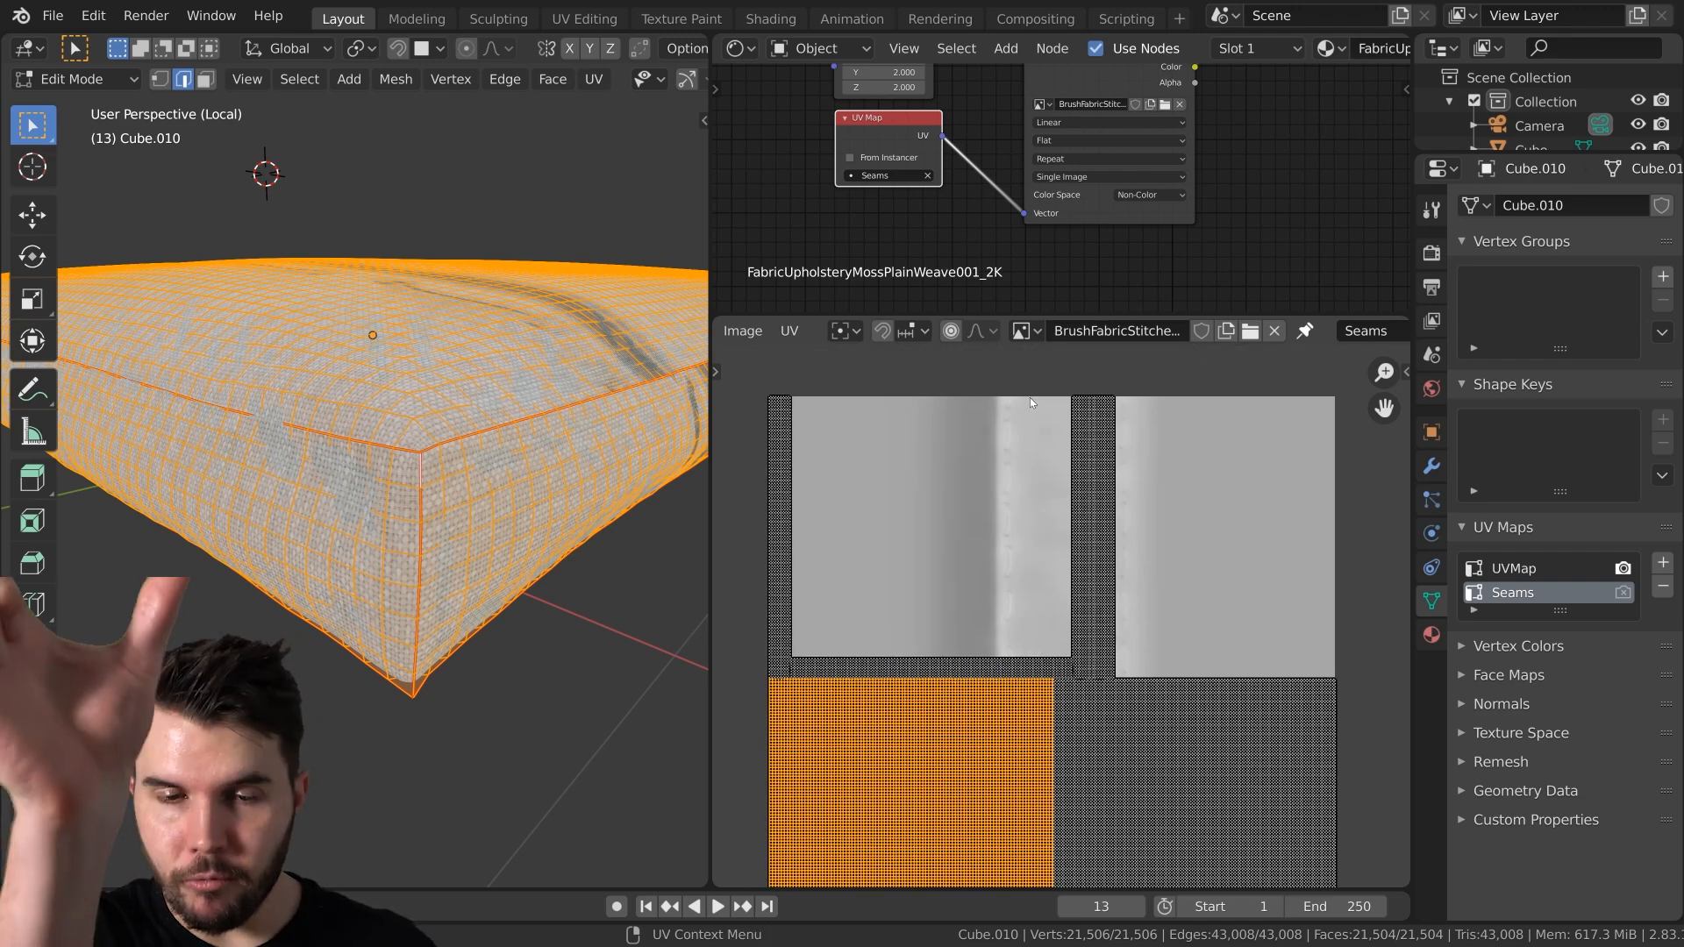
scroll(1043, 549, down, 2)
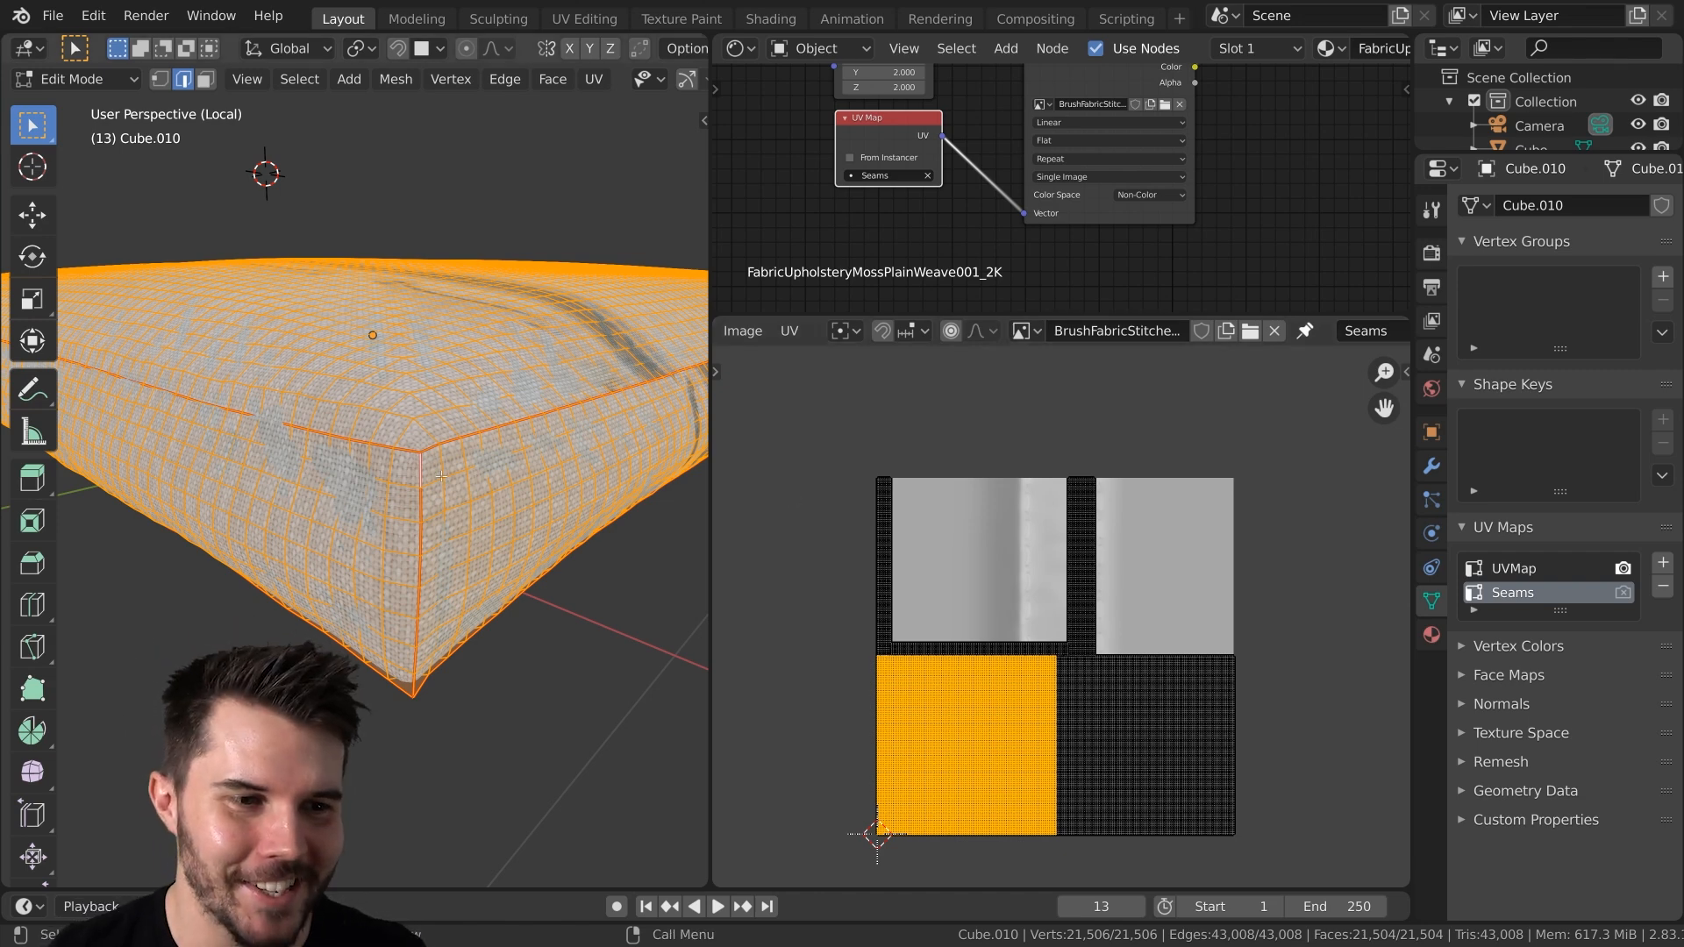
In face select mode, select the two adjacent face loops running around the cushion just below its upper edge seam
click(206, 80)
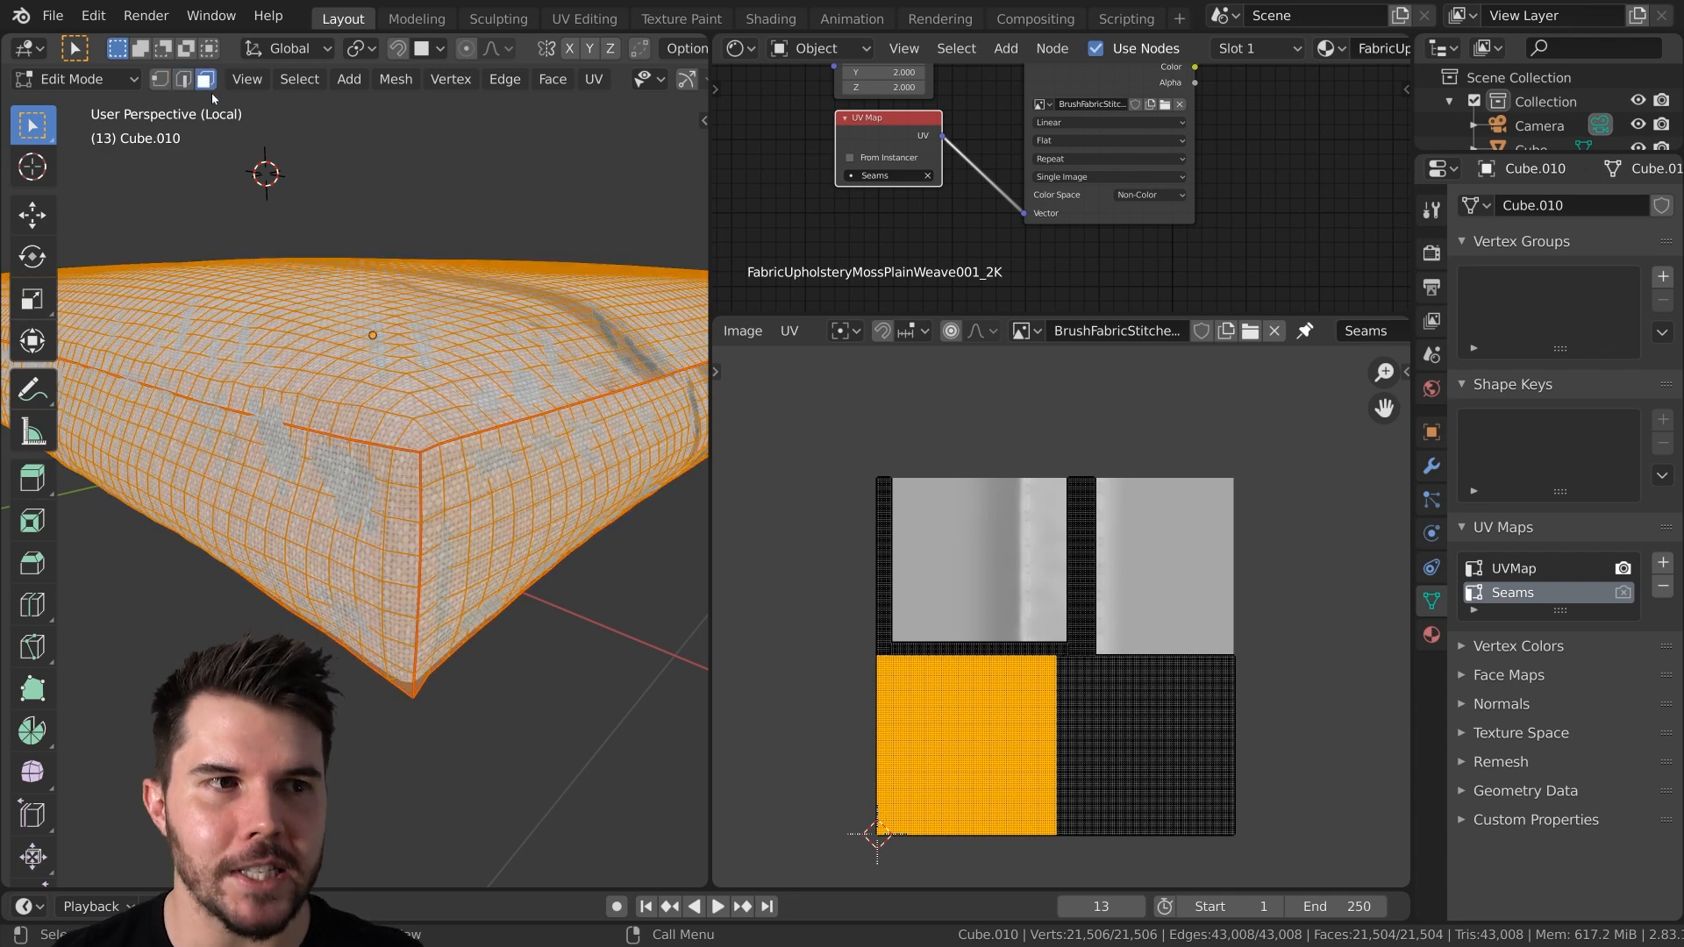
alt+click(415, 466)
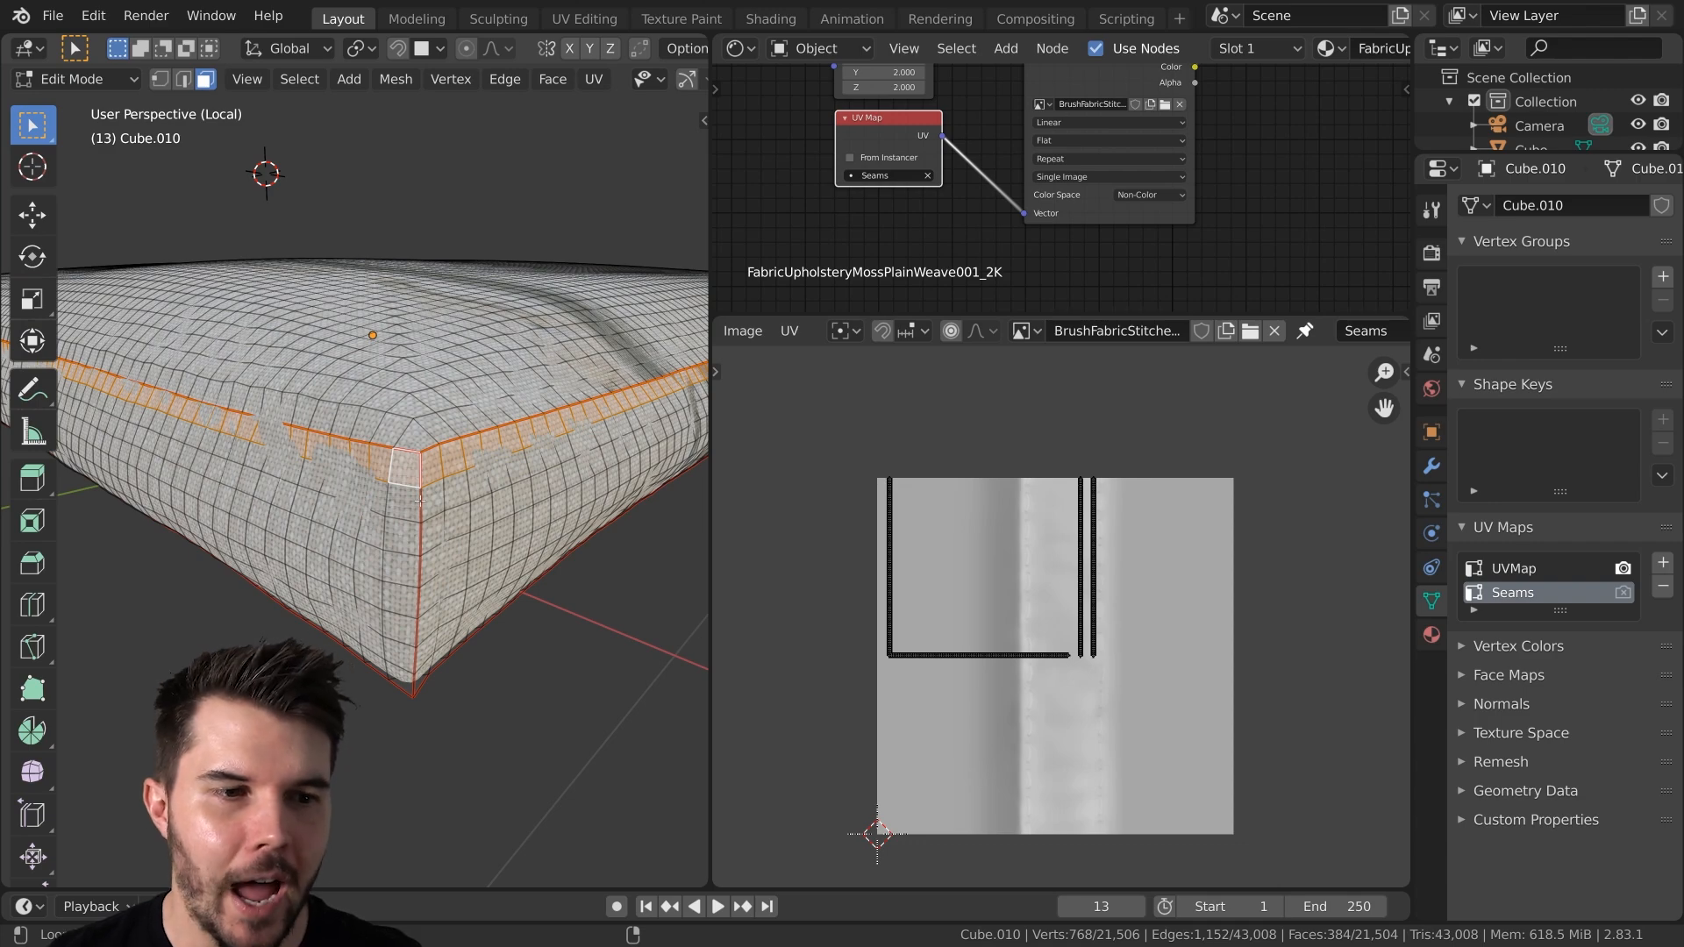
alt+shift+click(420, 500)
mouse_move(420, 501)
middle_down()
mouse_move(363, 502)
mouse_move(417, 448)
mouse_move(402, 495)
middle_up()
scroll(402, 495, up, 3)
scroll(1024, 614, up, 1)
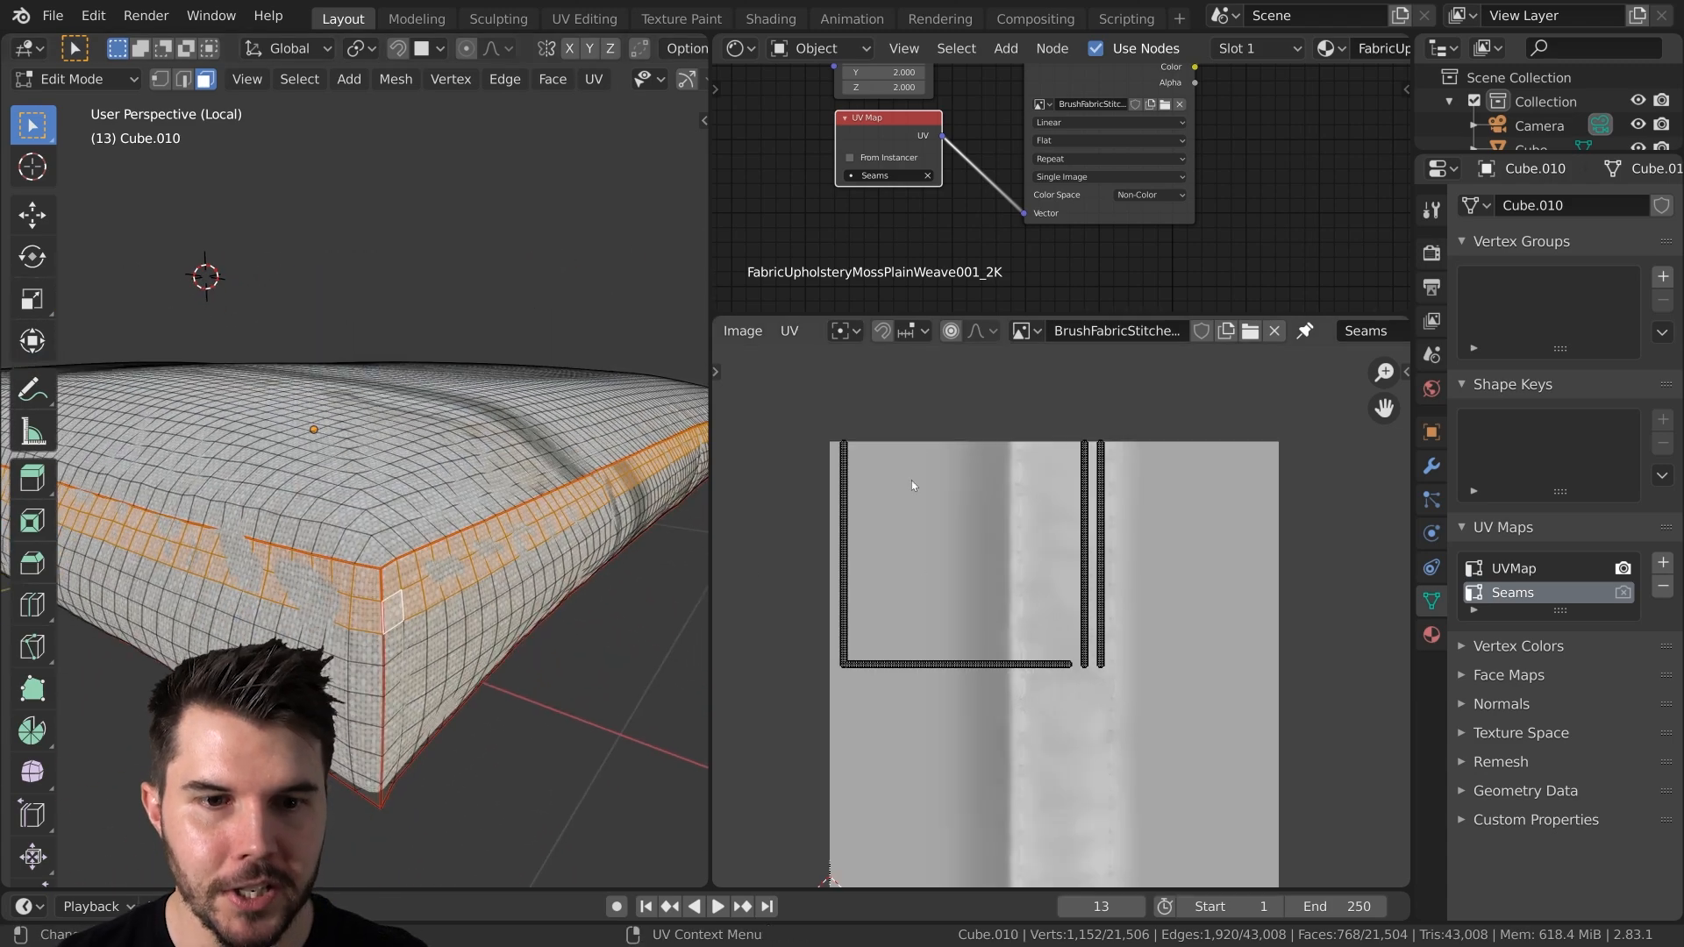
scroll(979, 555, up, 2)
scroll(967, 519, down, 1)
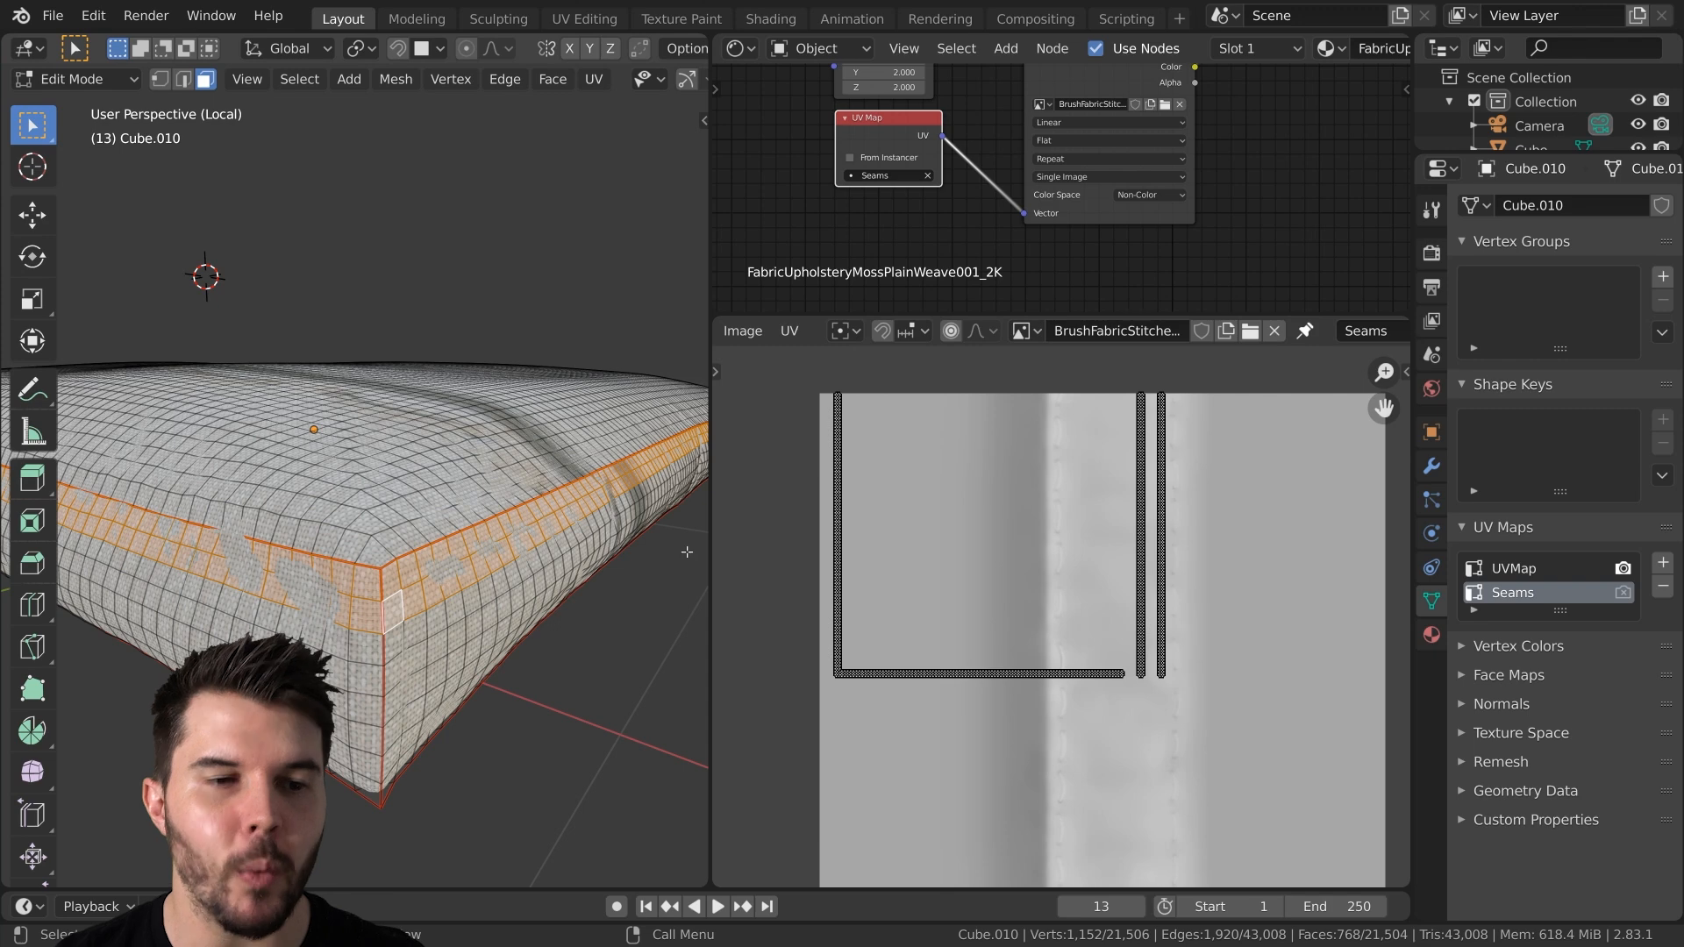
mouse_move(1019, 611)
shift+middle_down()
mouse_move(1069, 569)
mouse_move(1016, 609)
shift+middle_up()
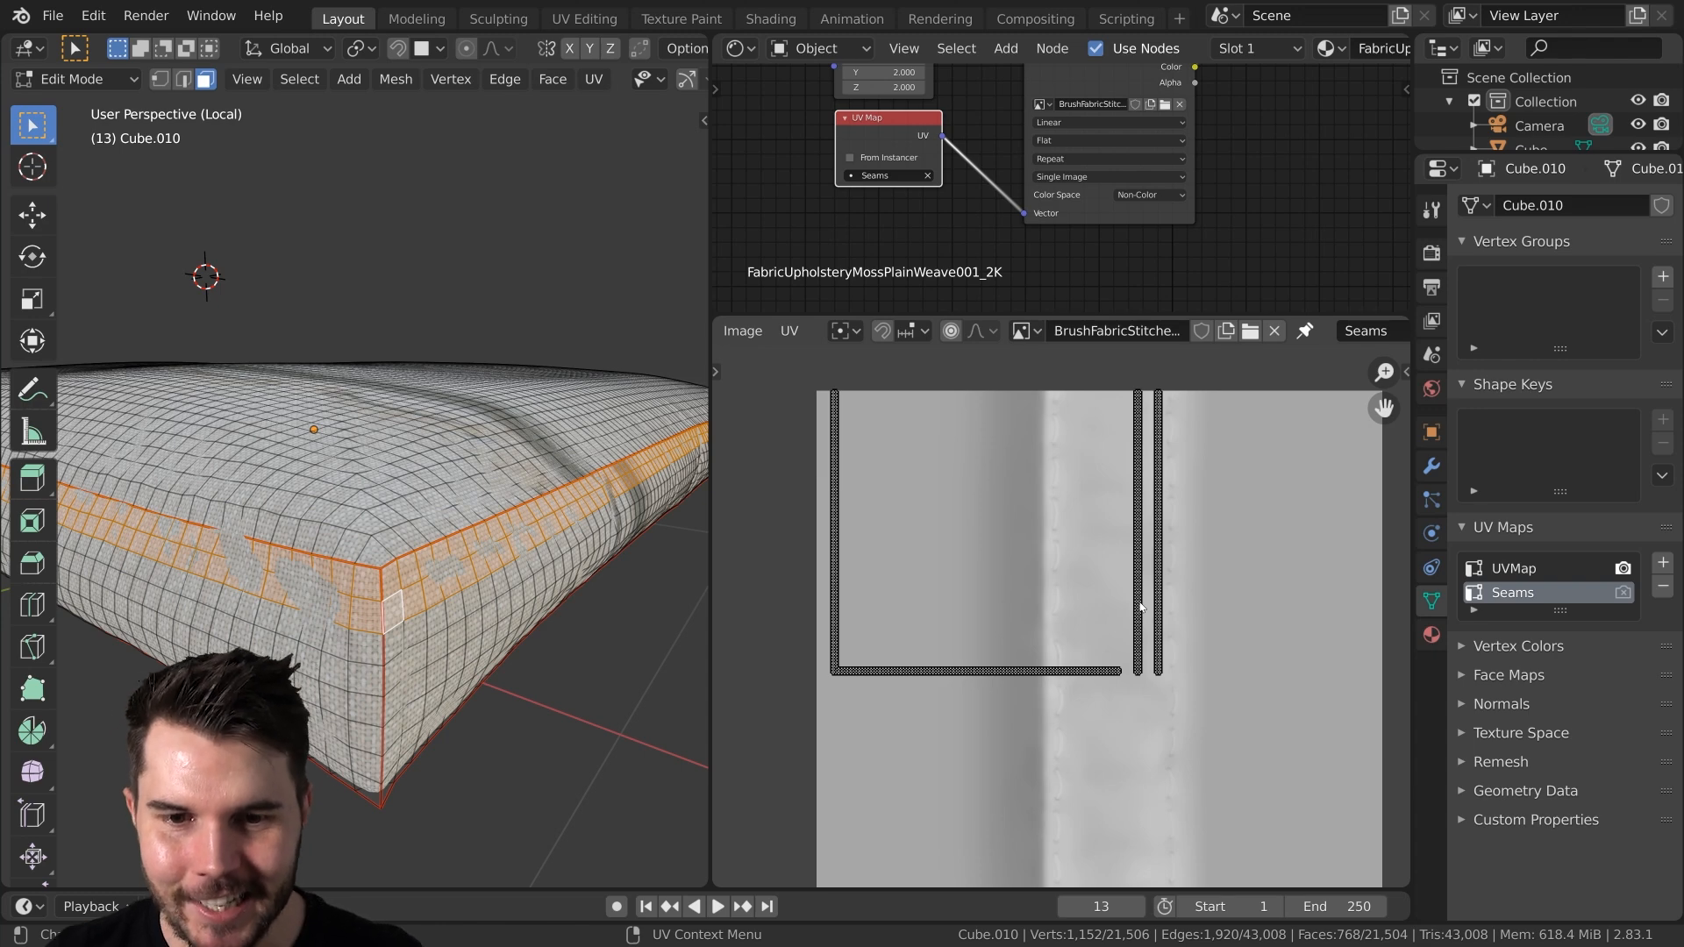
Show the UV vertex coordinates and set the X position of the inner of the two close vertical UV strips to 0.5
key(l)
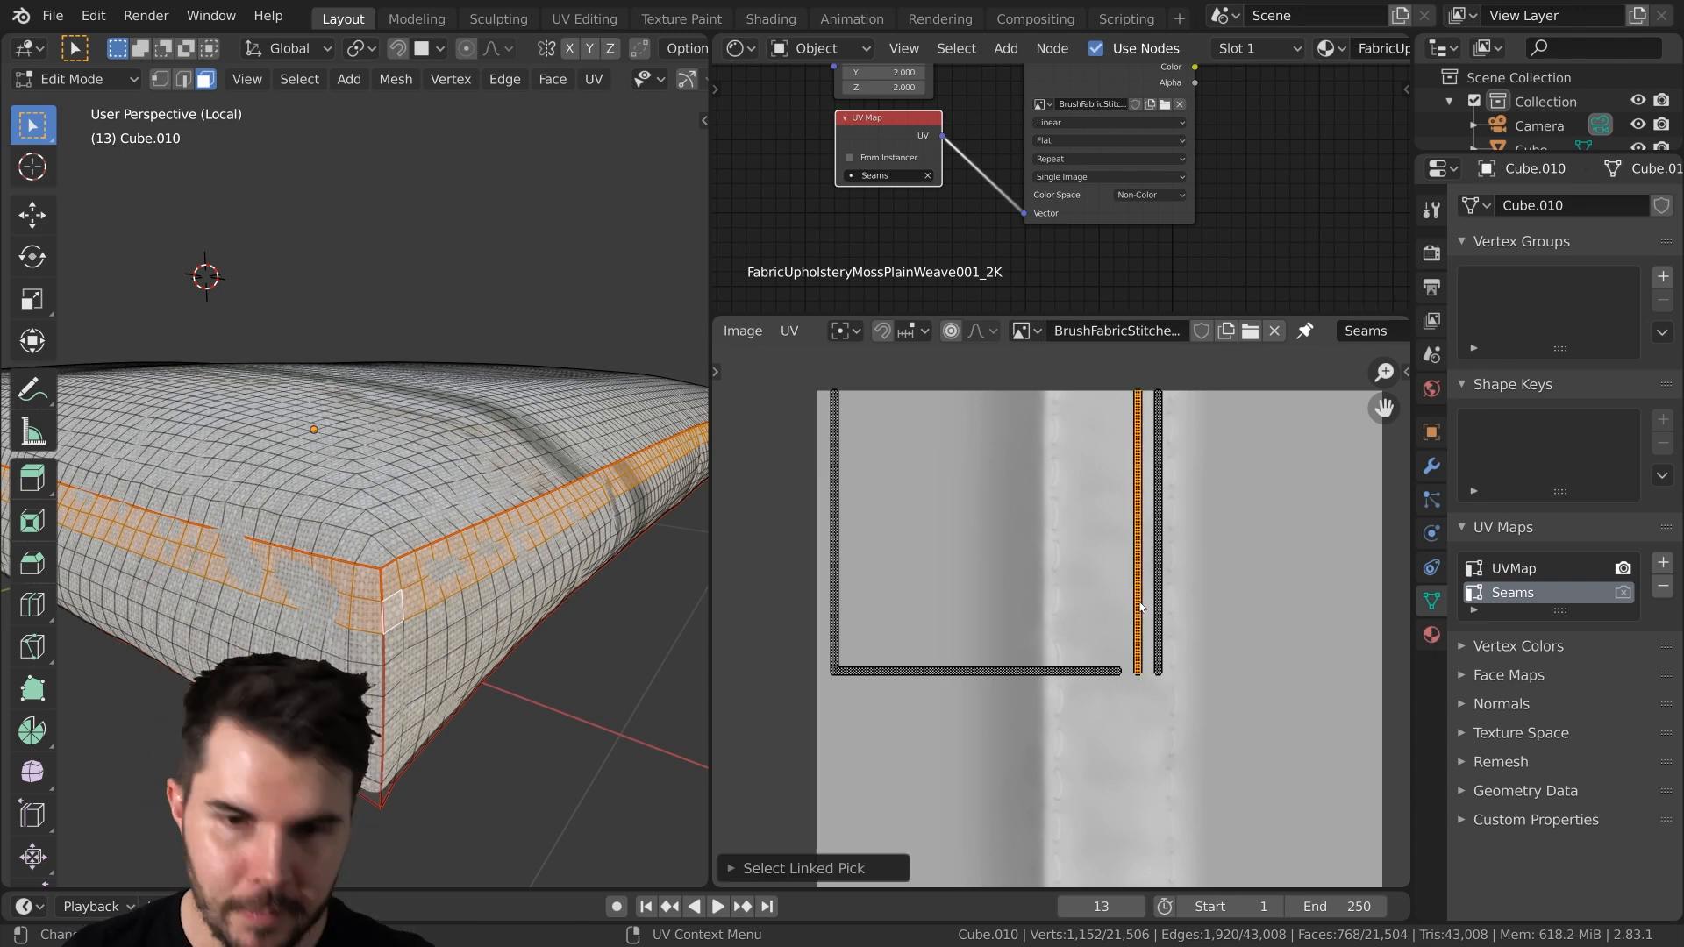
key(n)
middle_drag(1100, 528, 1015, 541)
click(1195, 397)
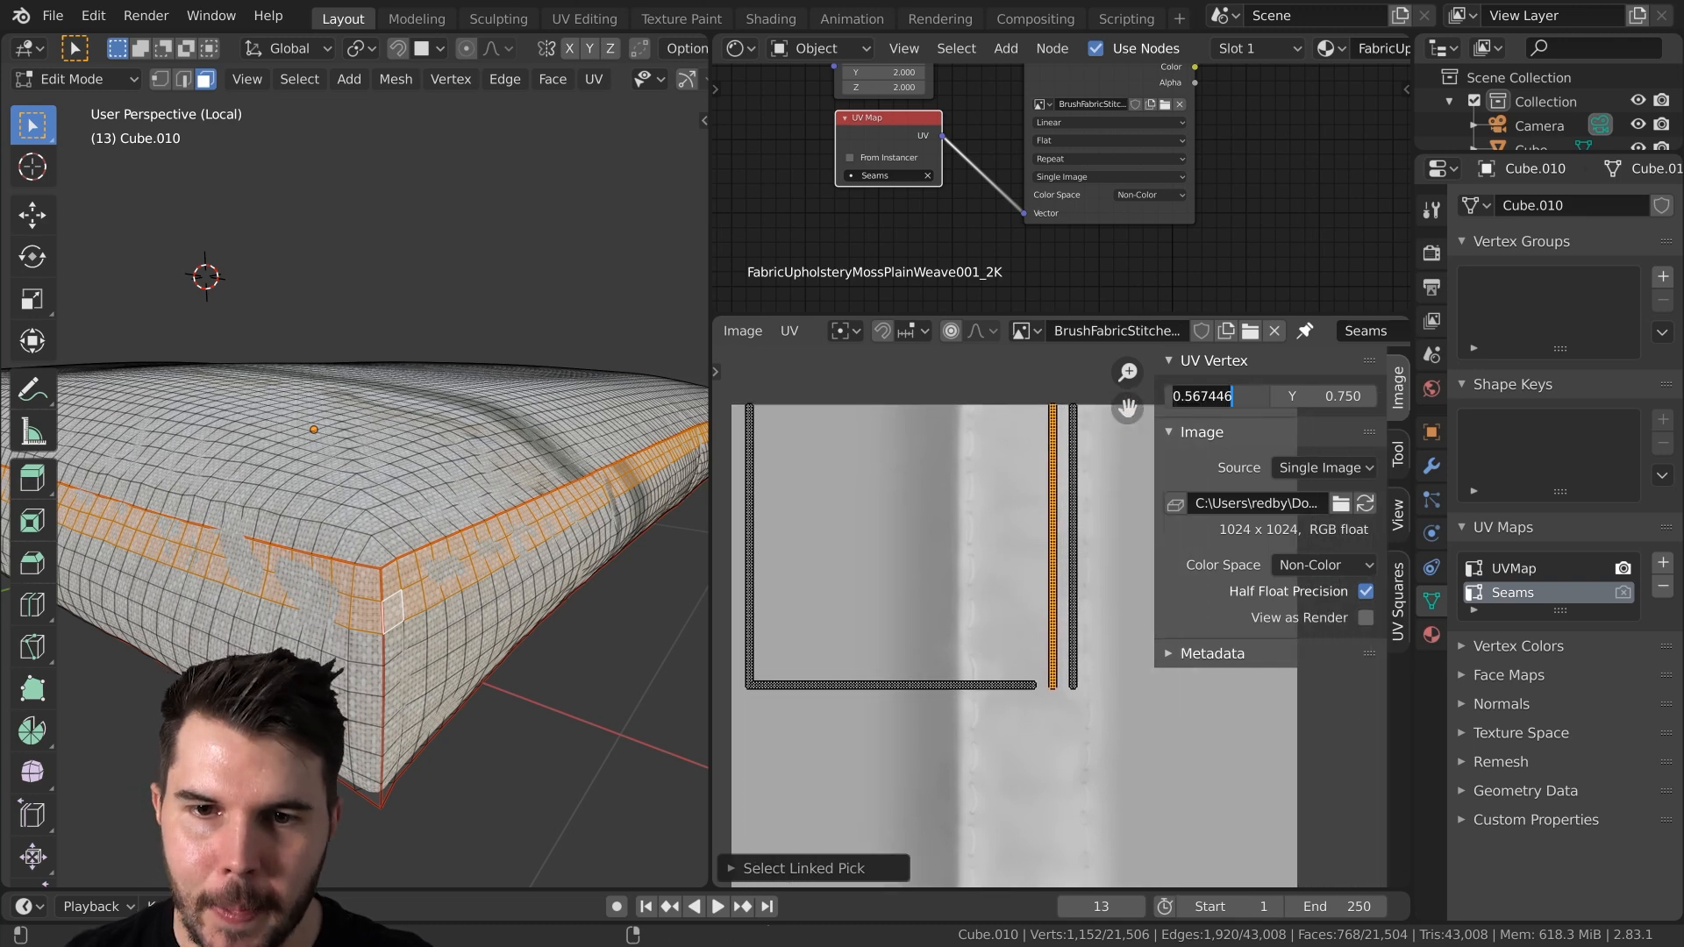
text(.54)
key(BackSpace)
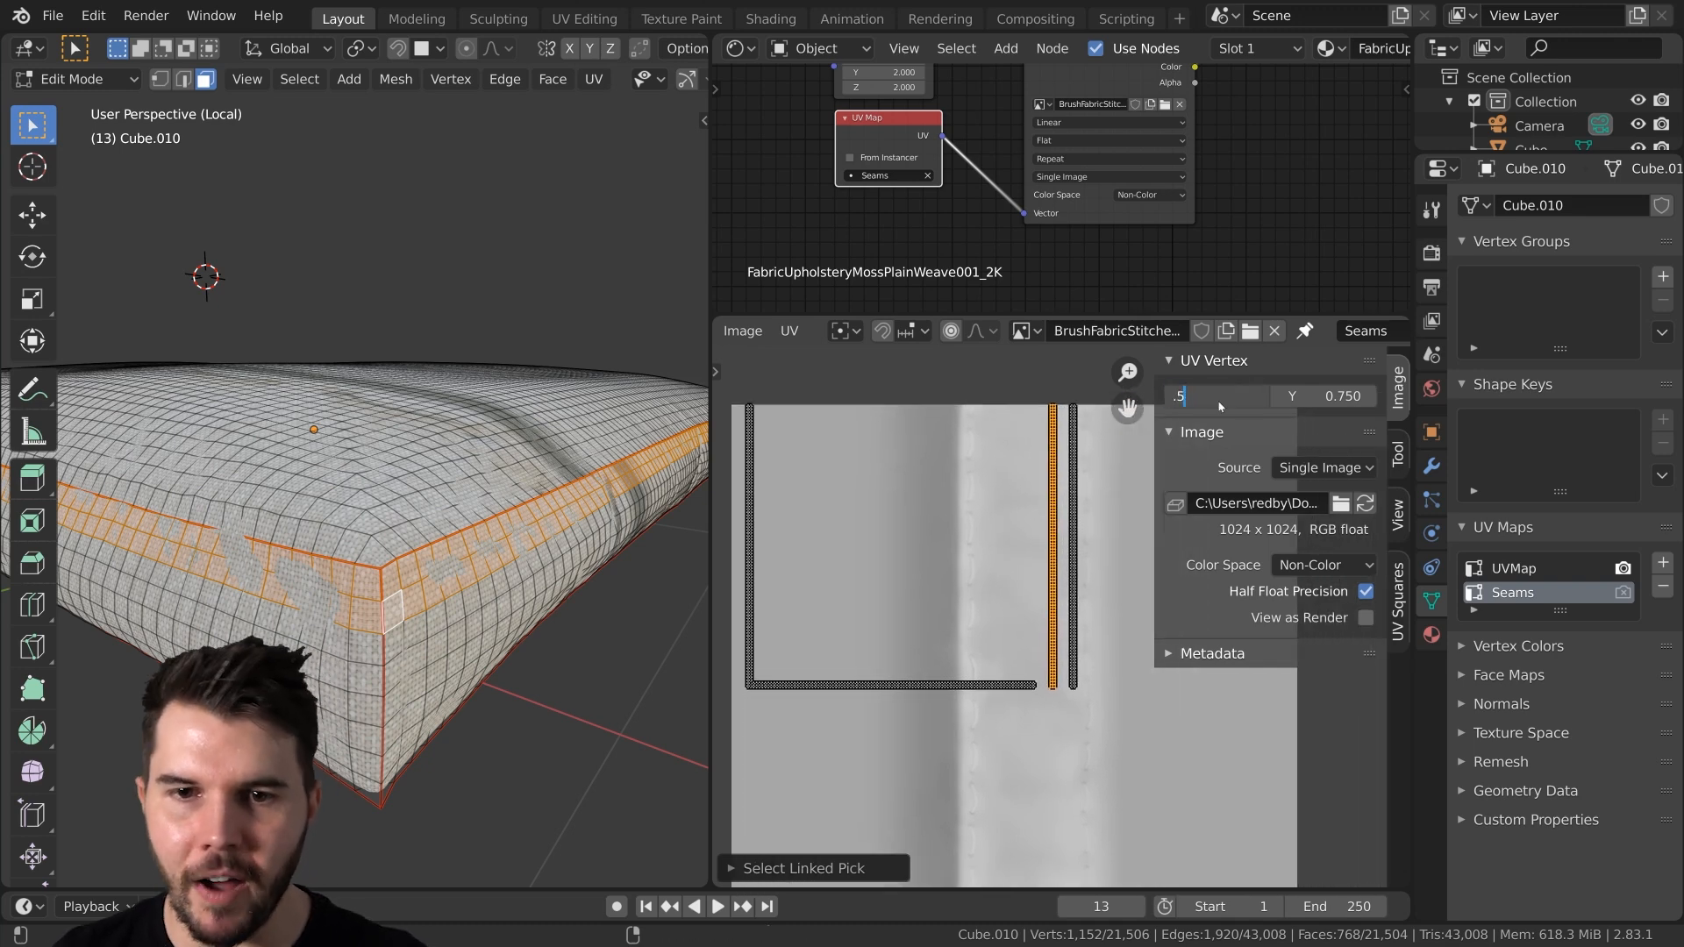
key(Return)
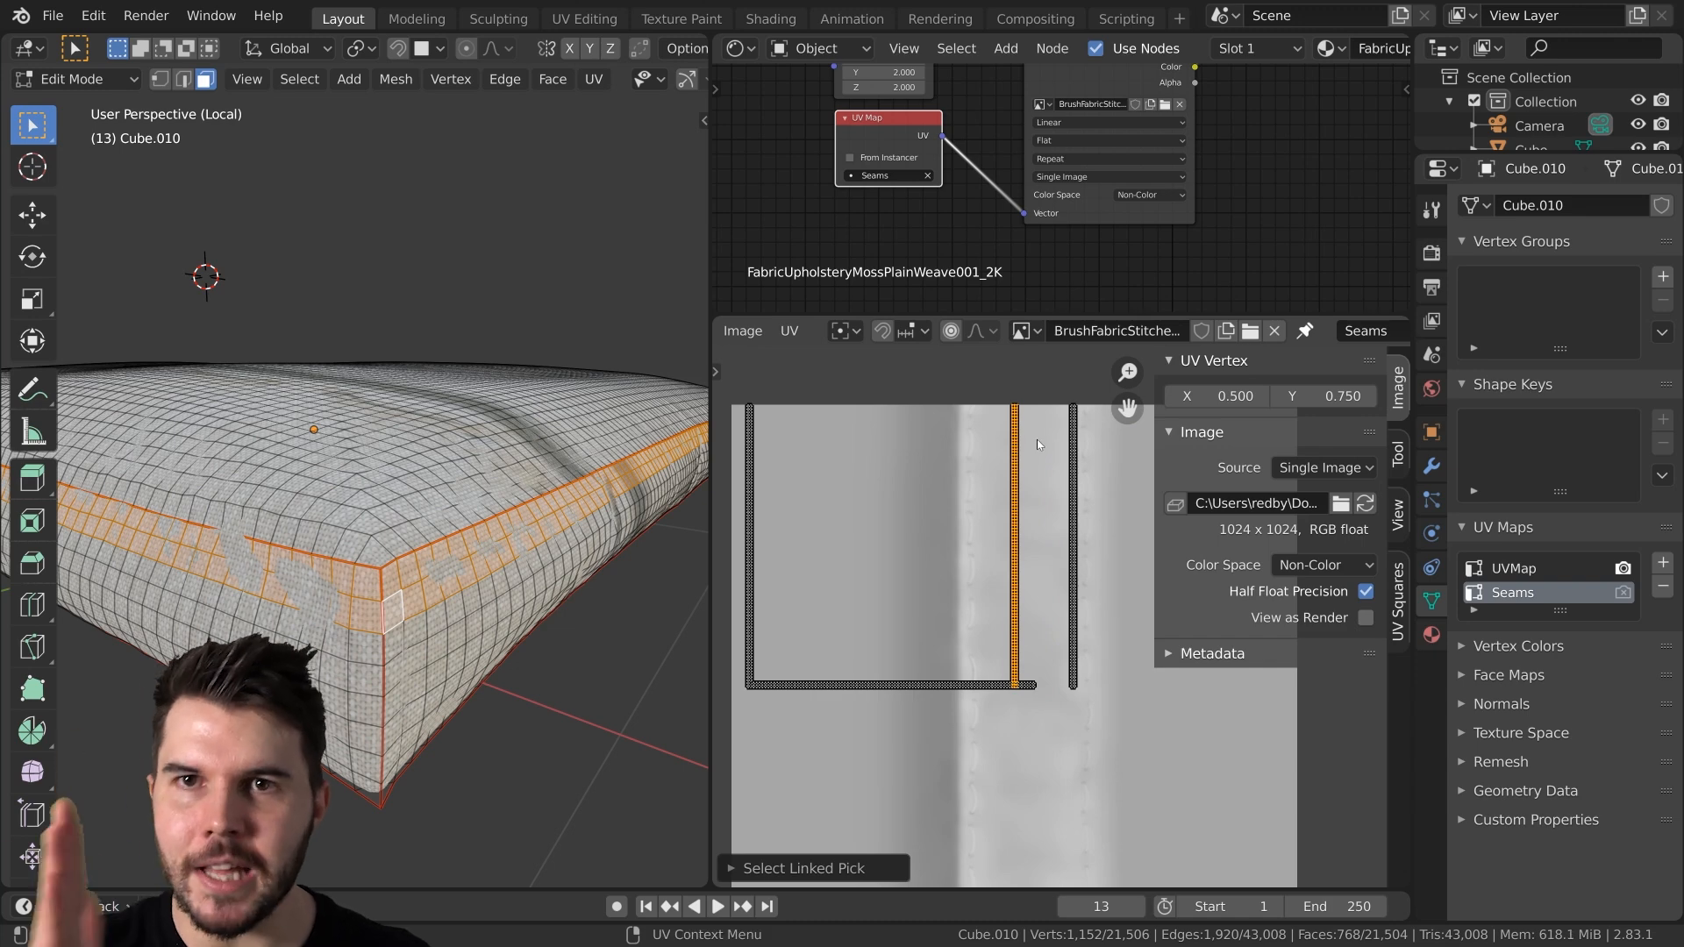
Select the remaining vertical UV strip beside the centred one and set its X position to 0.5
key(alt+a)
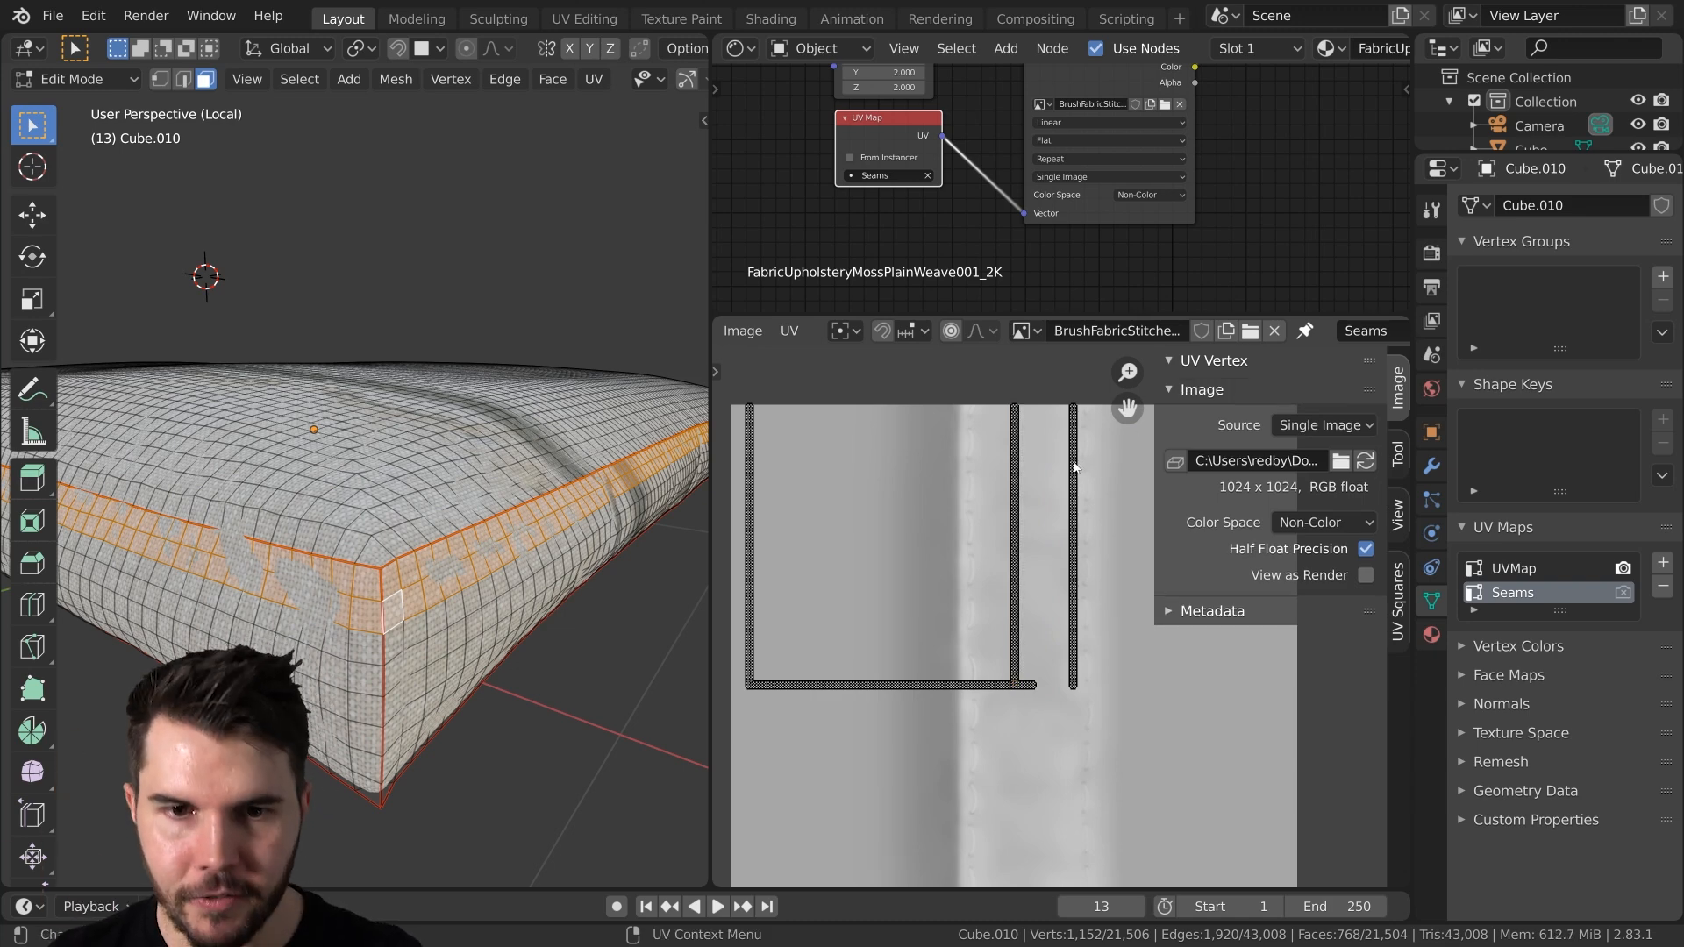
key(l)
click(1220, 396)
text(.5)
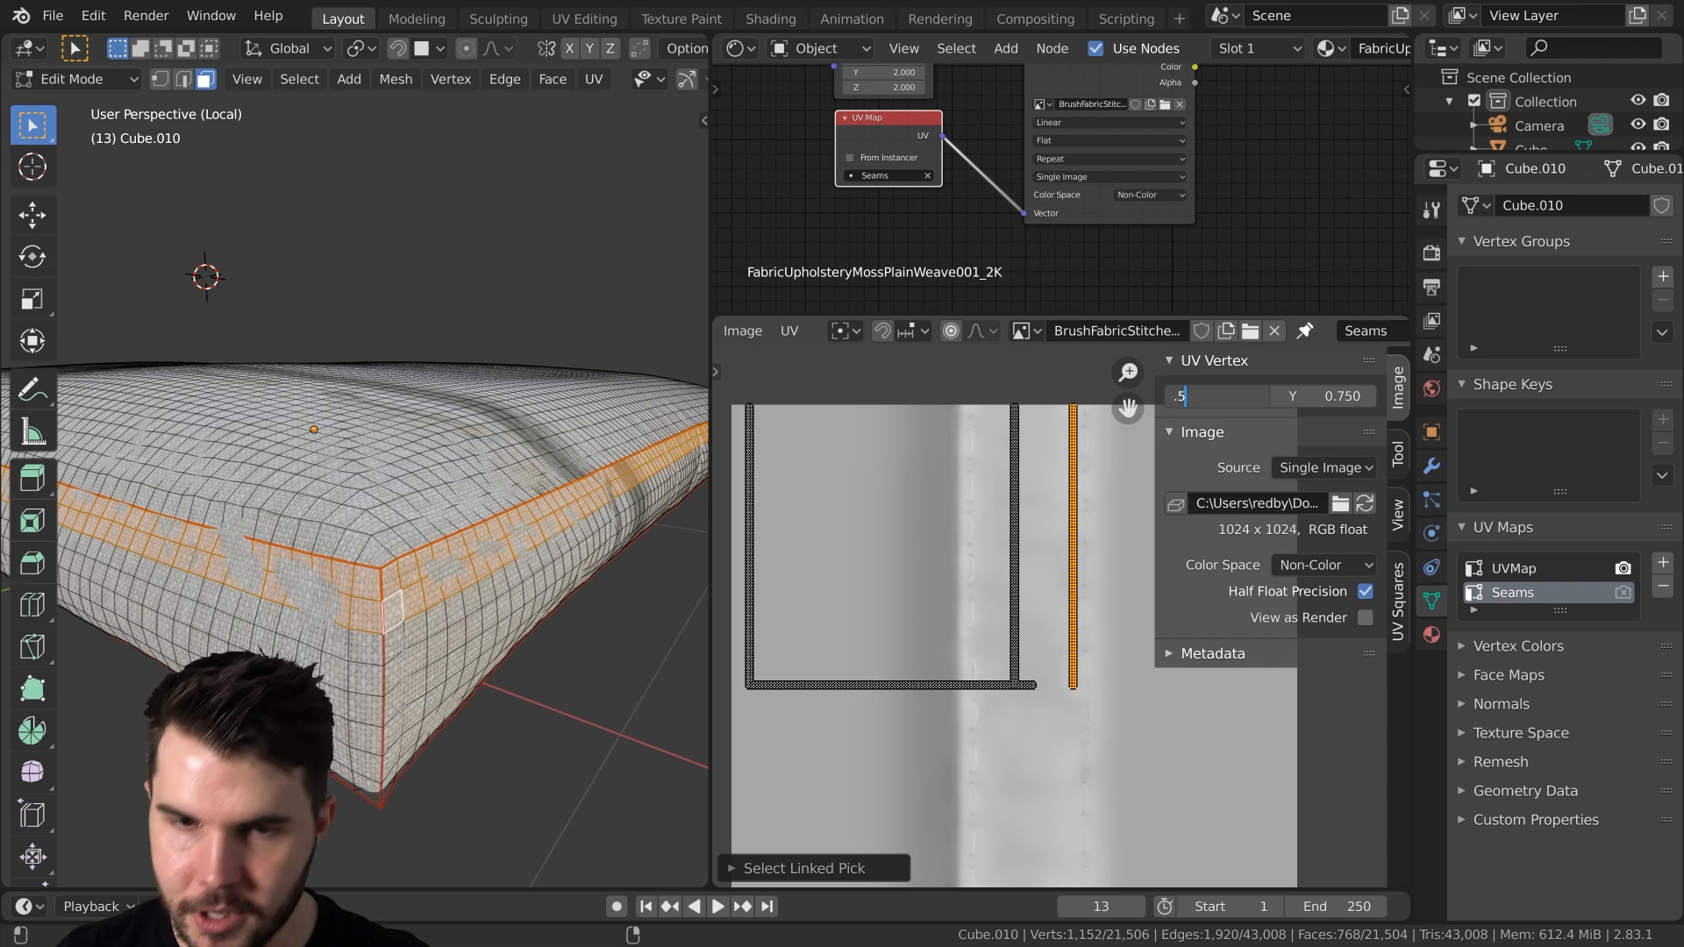
key(Return)
key(alt+a)
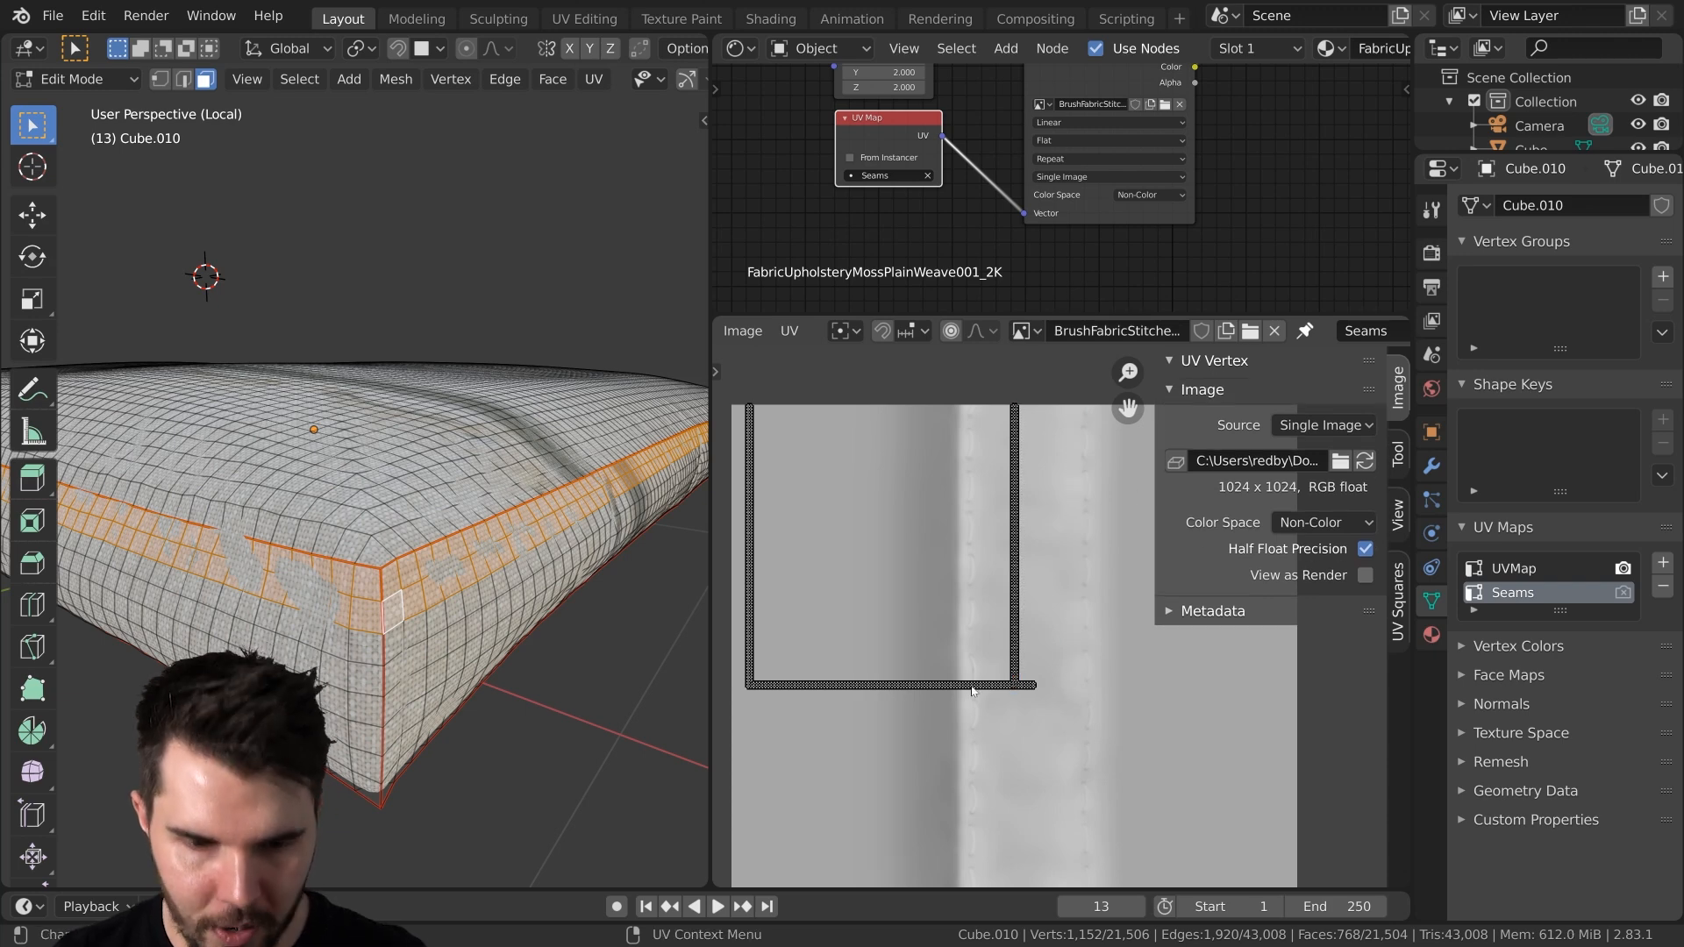
Rotate the horizontal UV strip by 90 degrees and set its X position to 0.5
key(l)
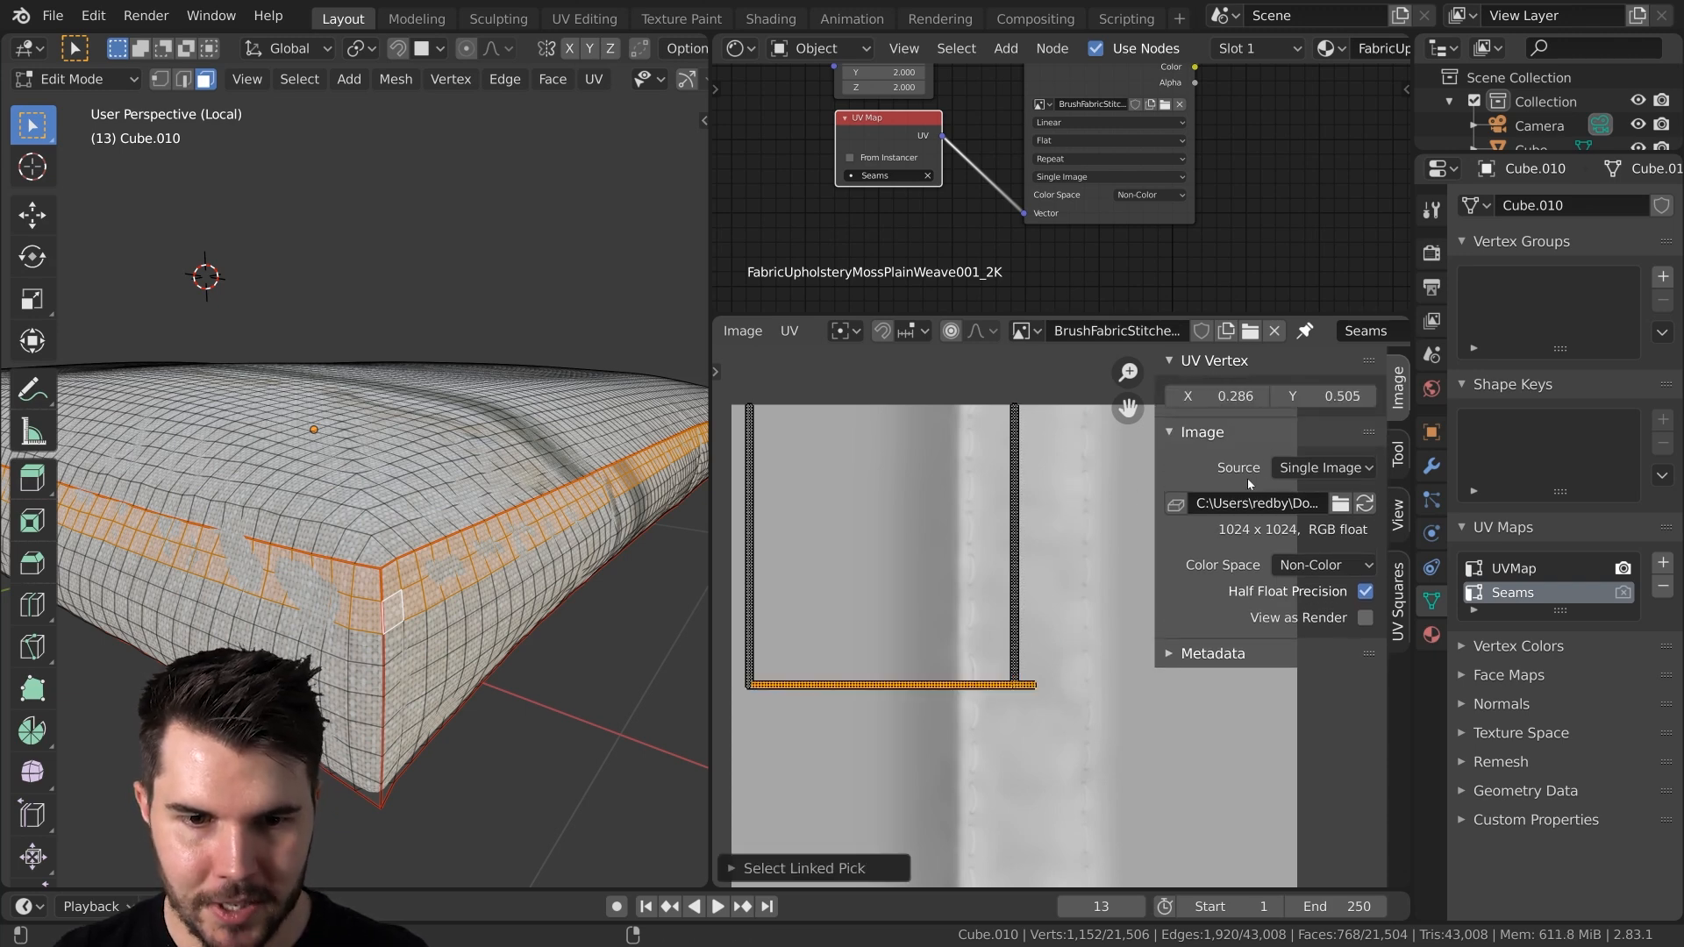
key(s)
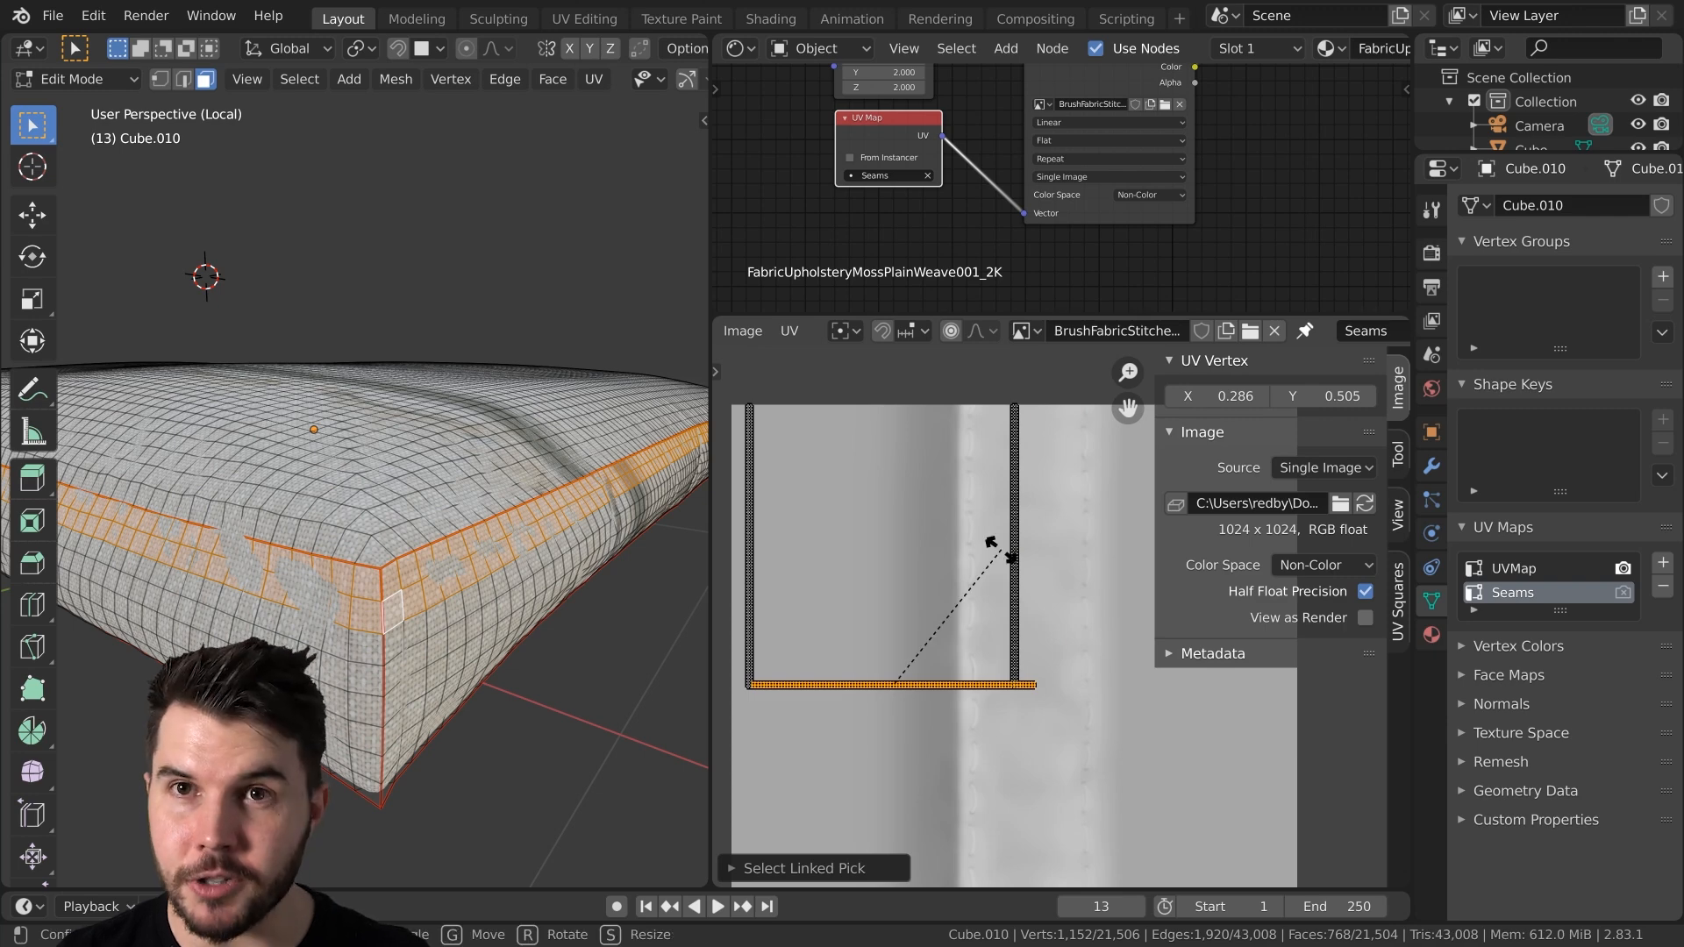
text(r90)
key(Return)
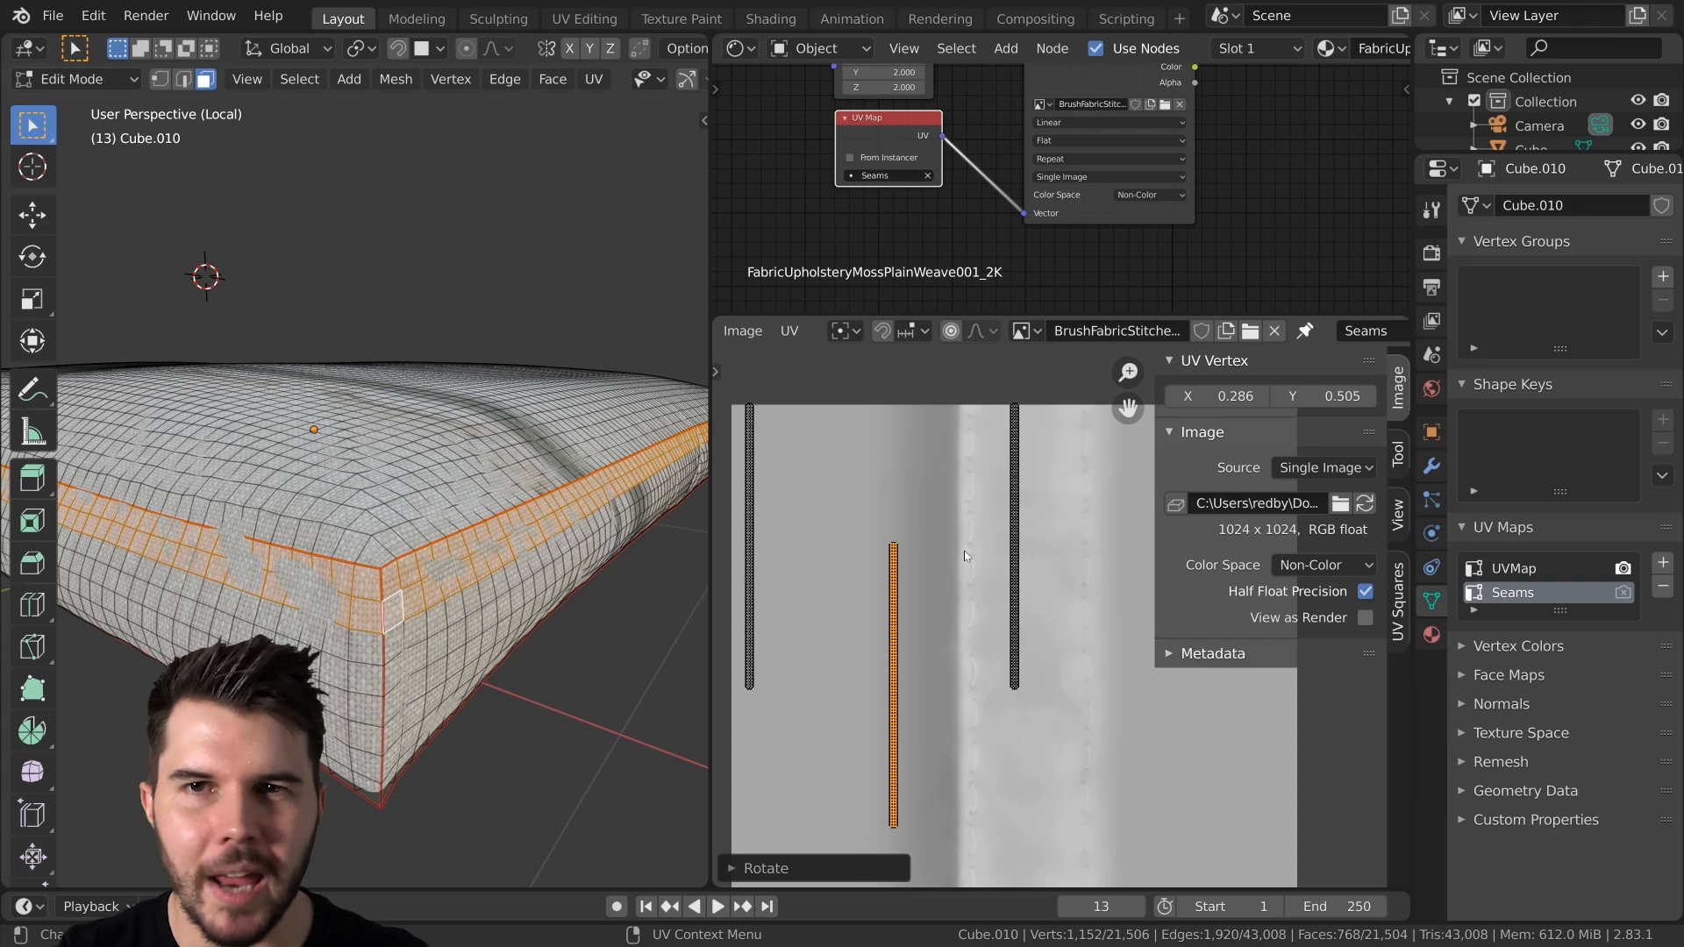
click(1245, 397)
text(.5)
key(Return)
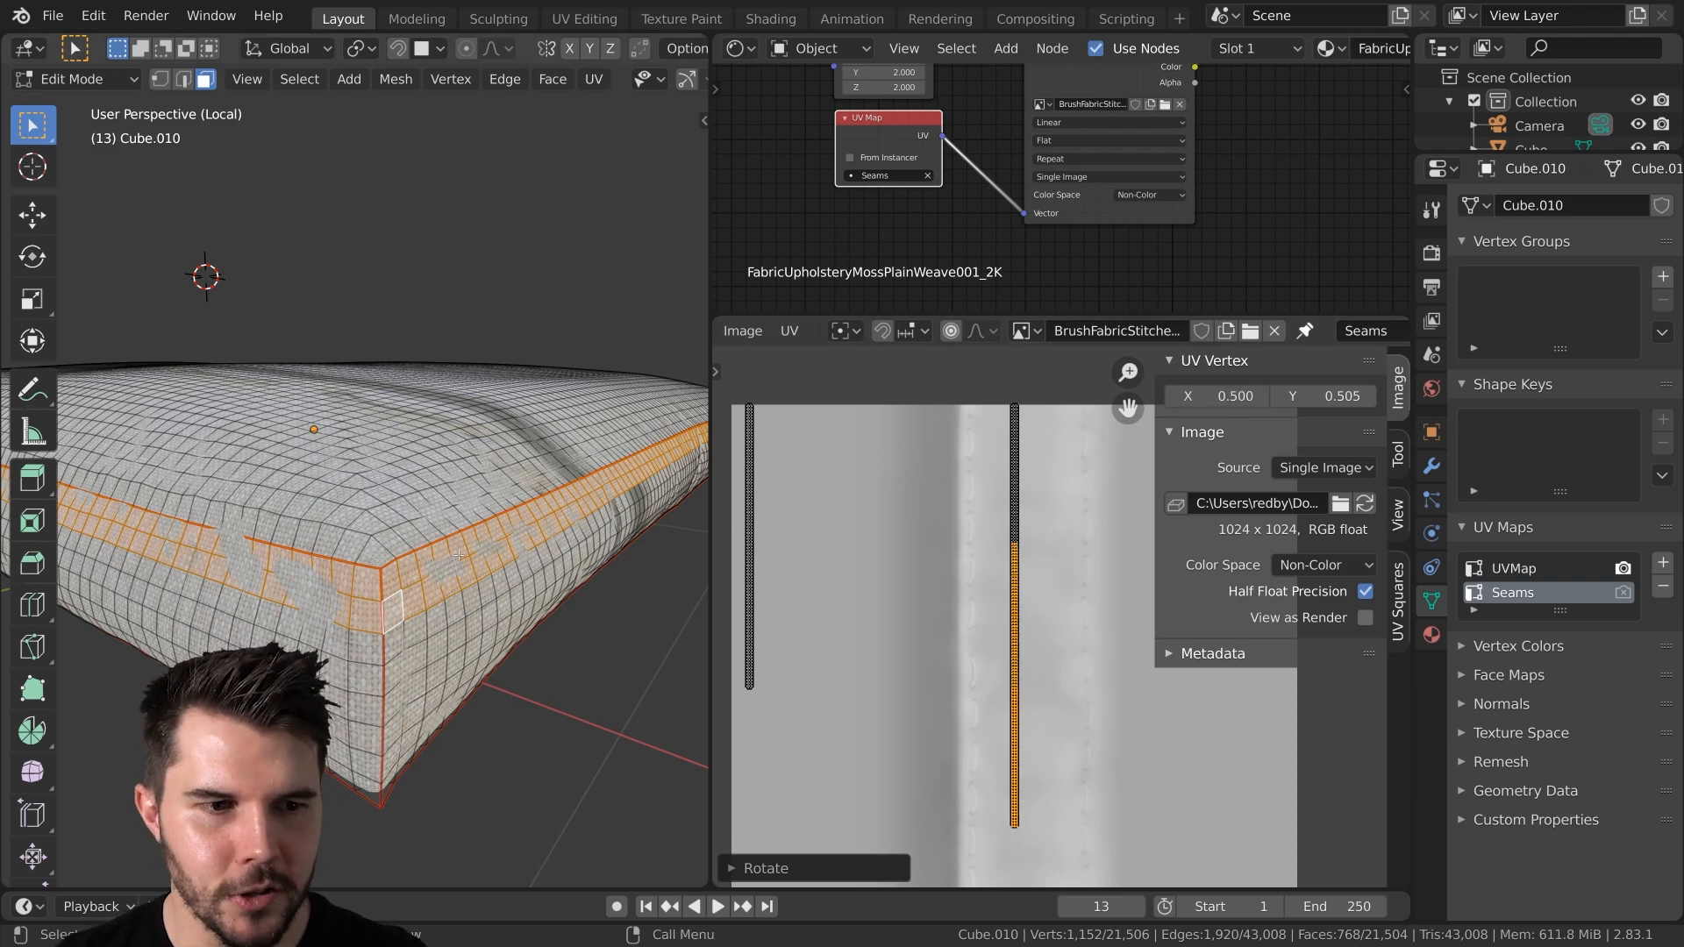
Select the last off-centre vertical UV strip near the image's outer edge and set its X position to 0.5
click(739, 525)
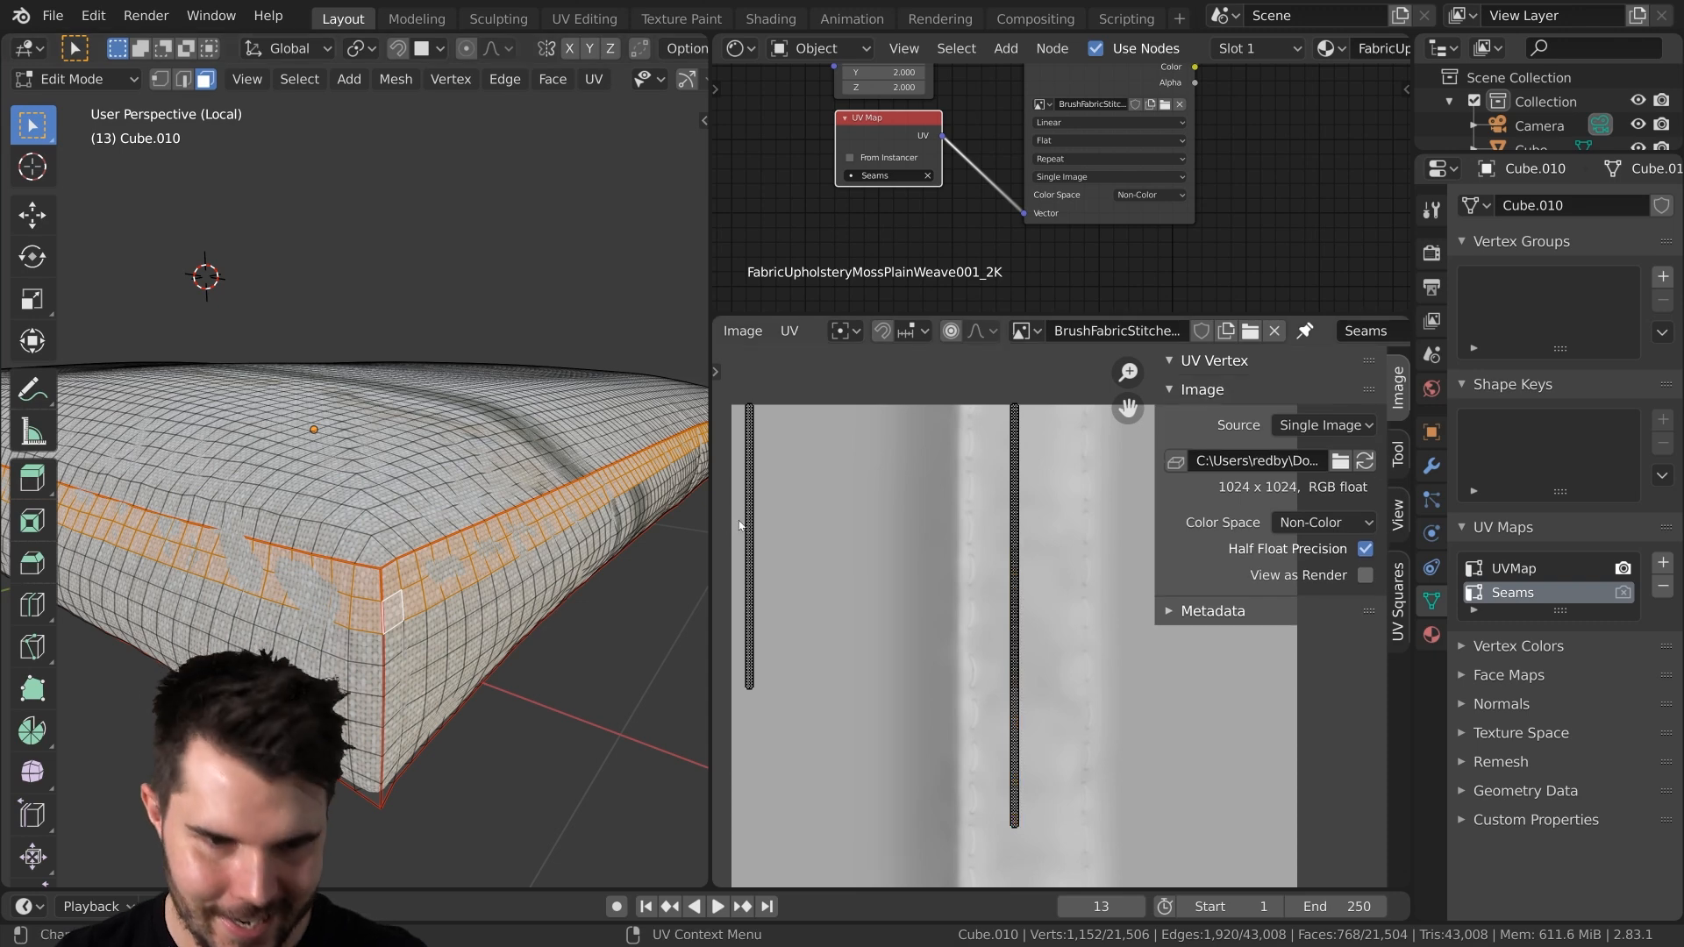
key(l)
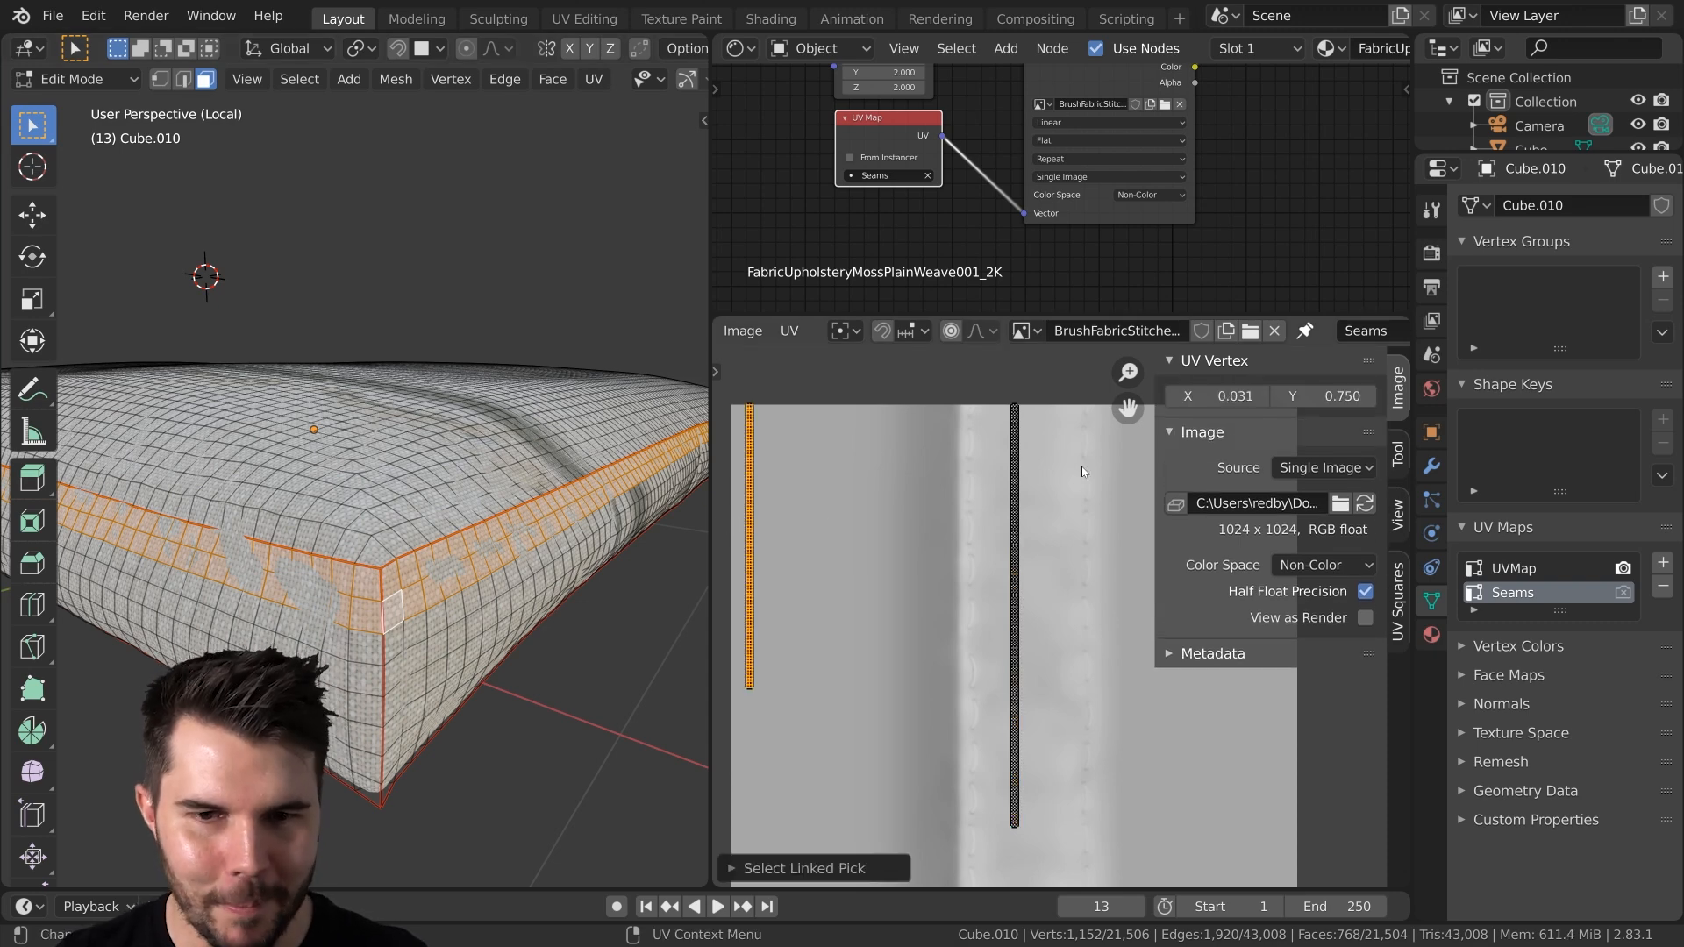
double_click(1220, 395)
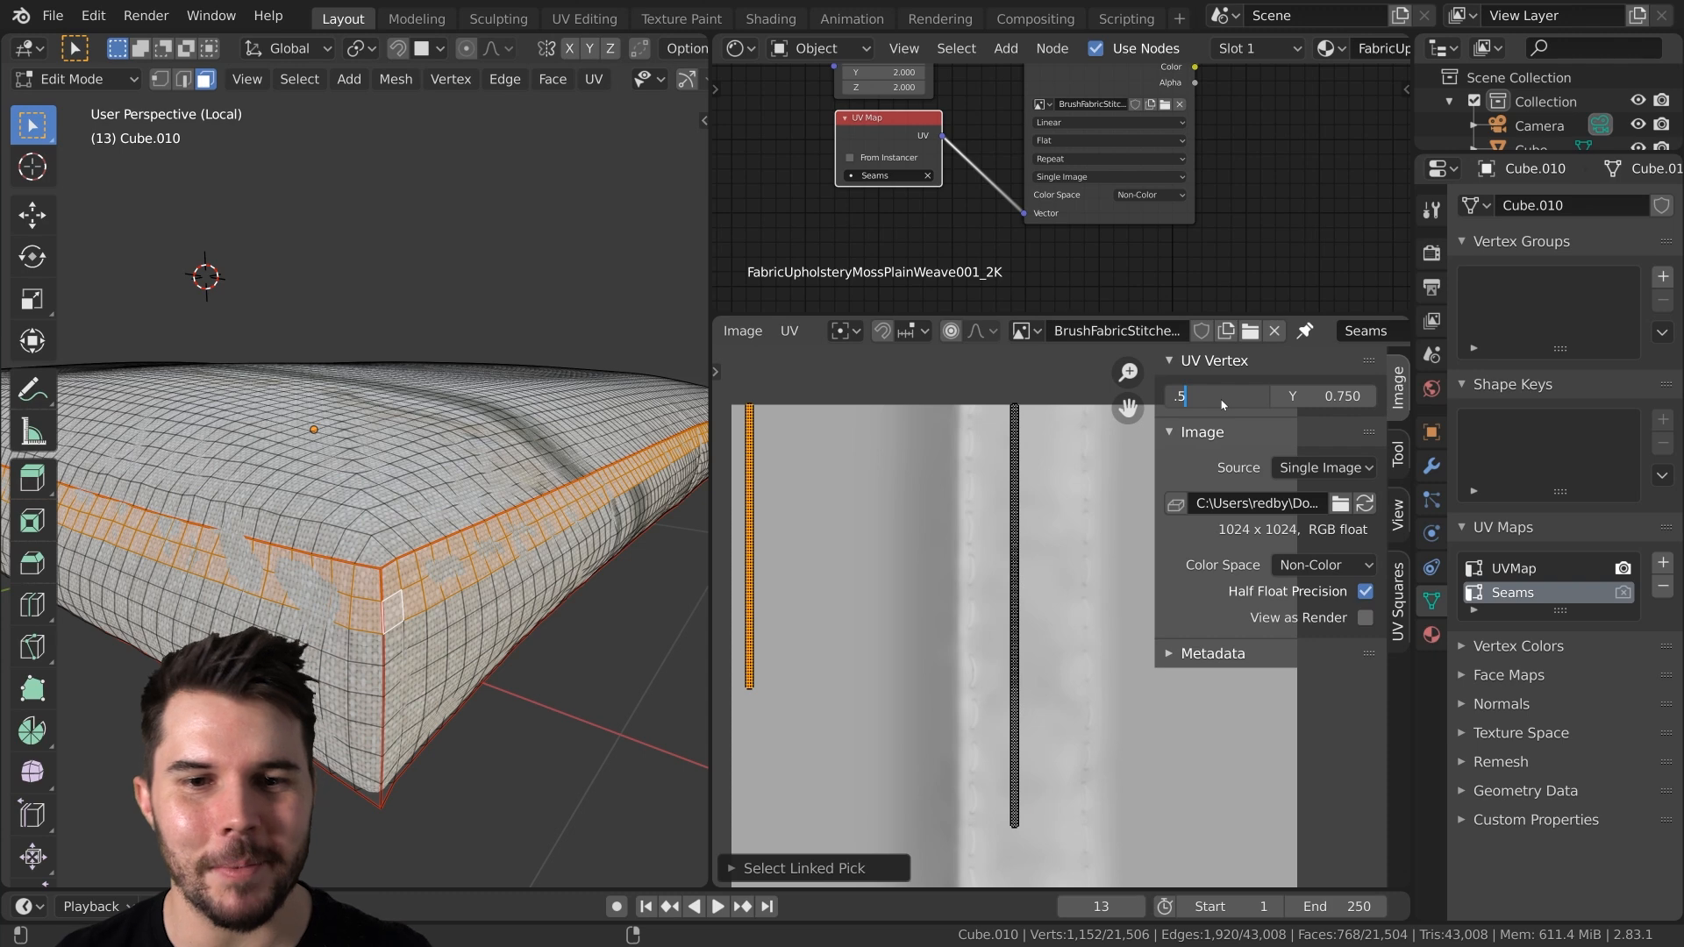
key(Return)
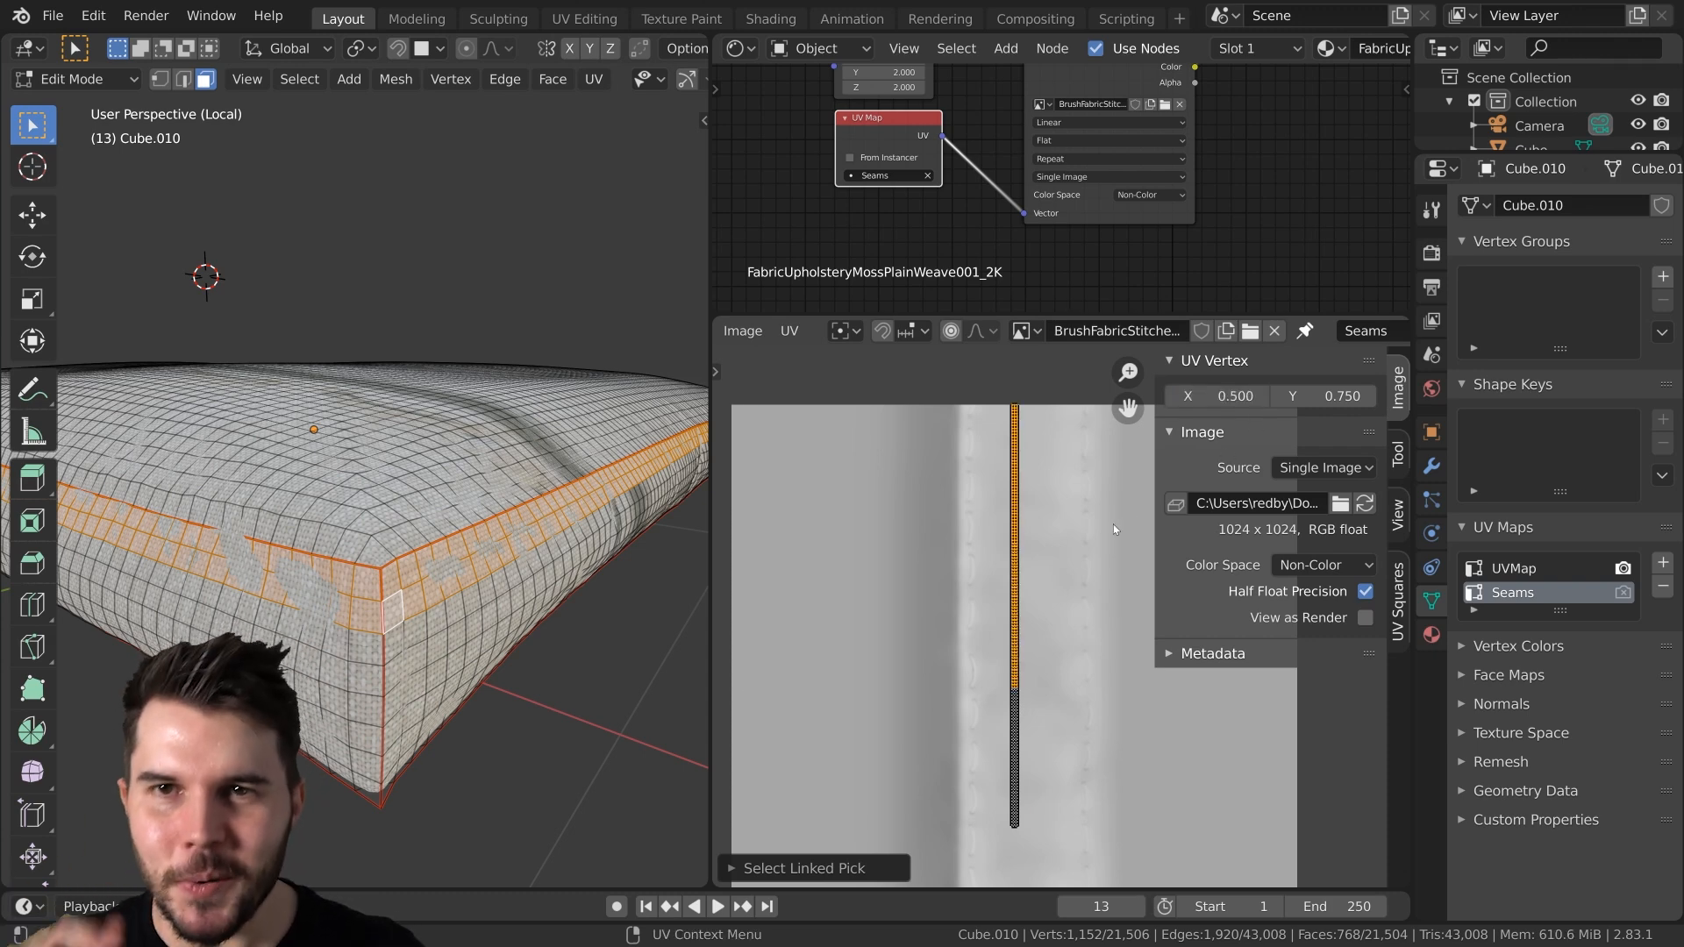
Select all the stacked seam UV strips and scale them up about 40 times so they span the stitch band
scroll(1004, 681, down, 2)
scroll(994, 632, up, 4)
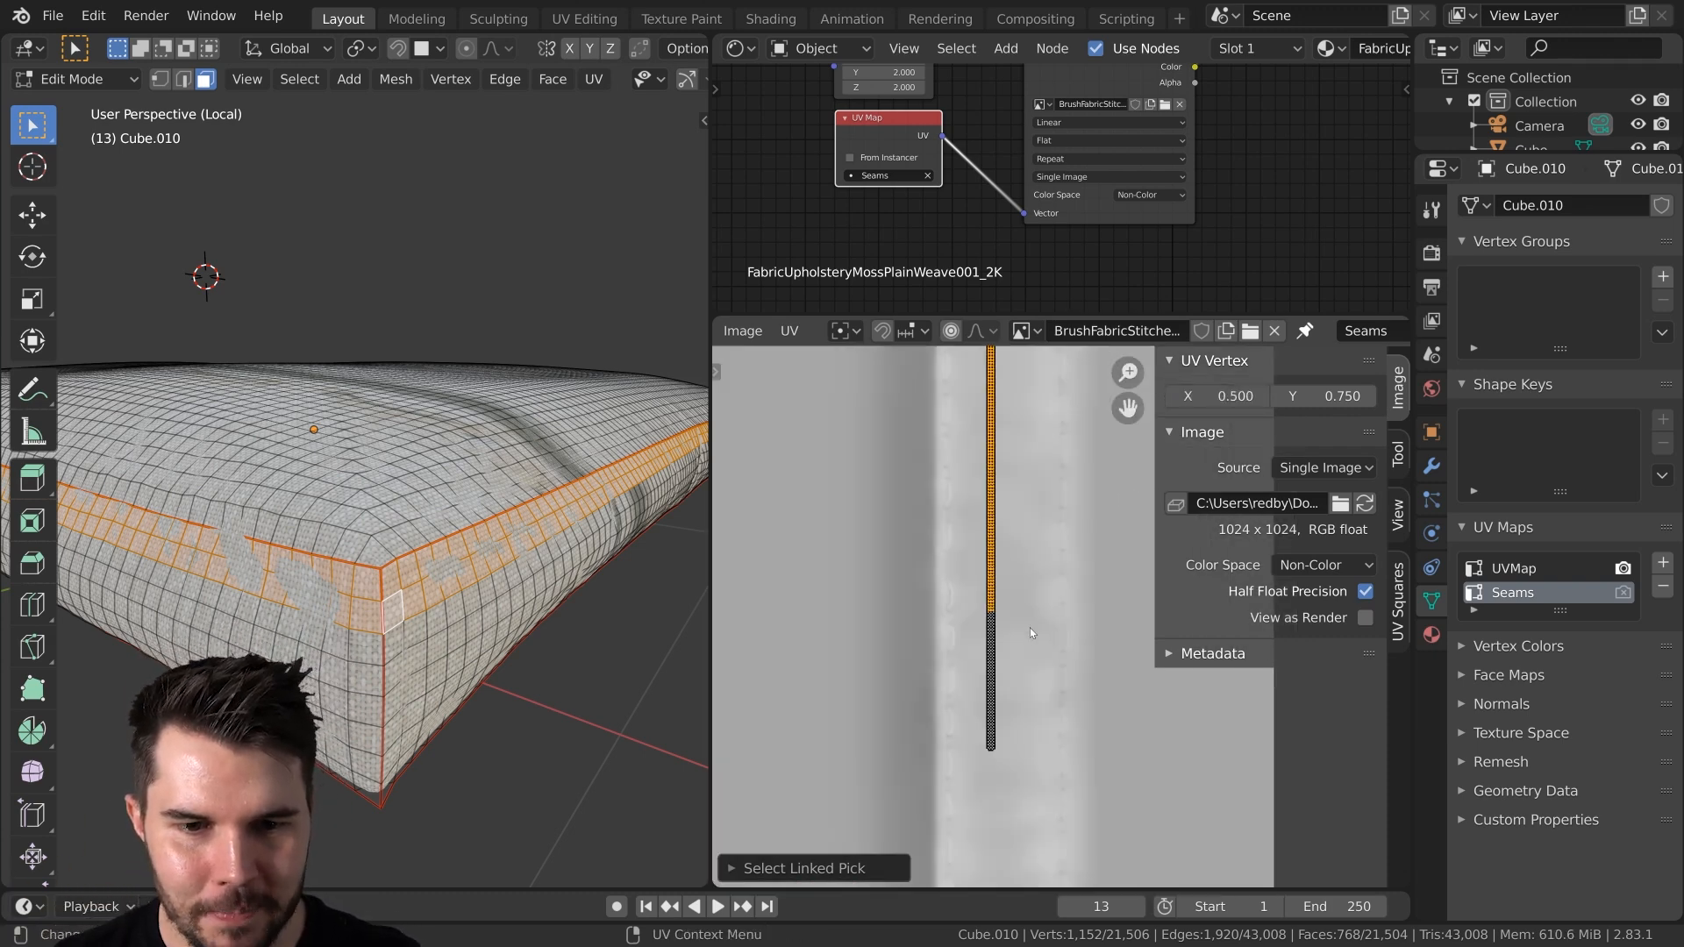
scroll(1005, 523, up, 1)
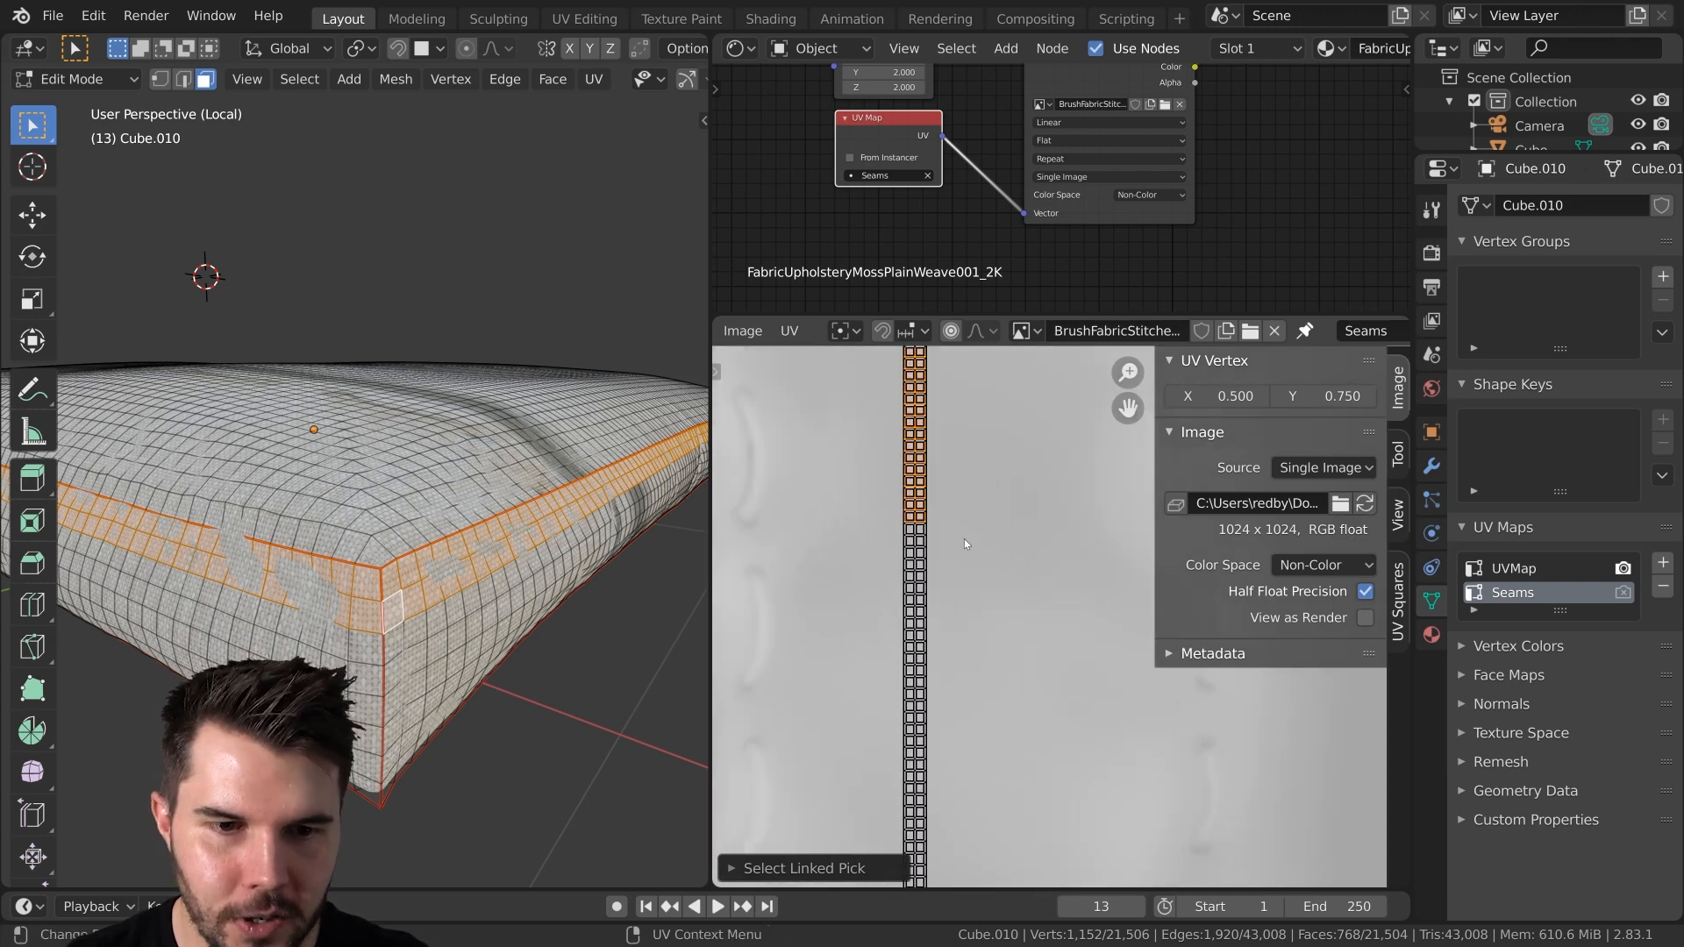
scroll(1029, 614, down, 5)
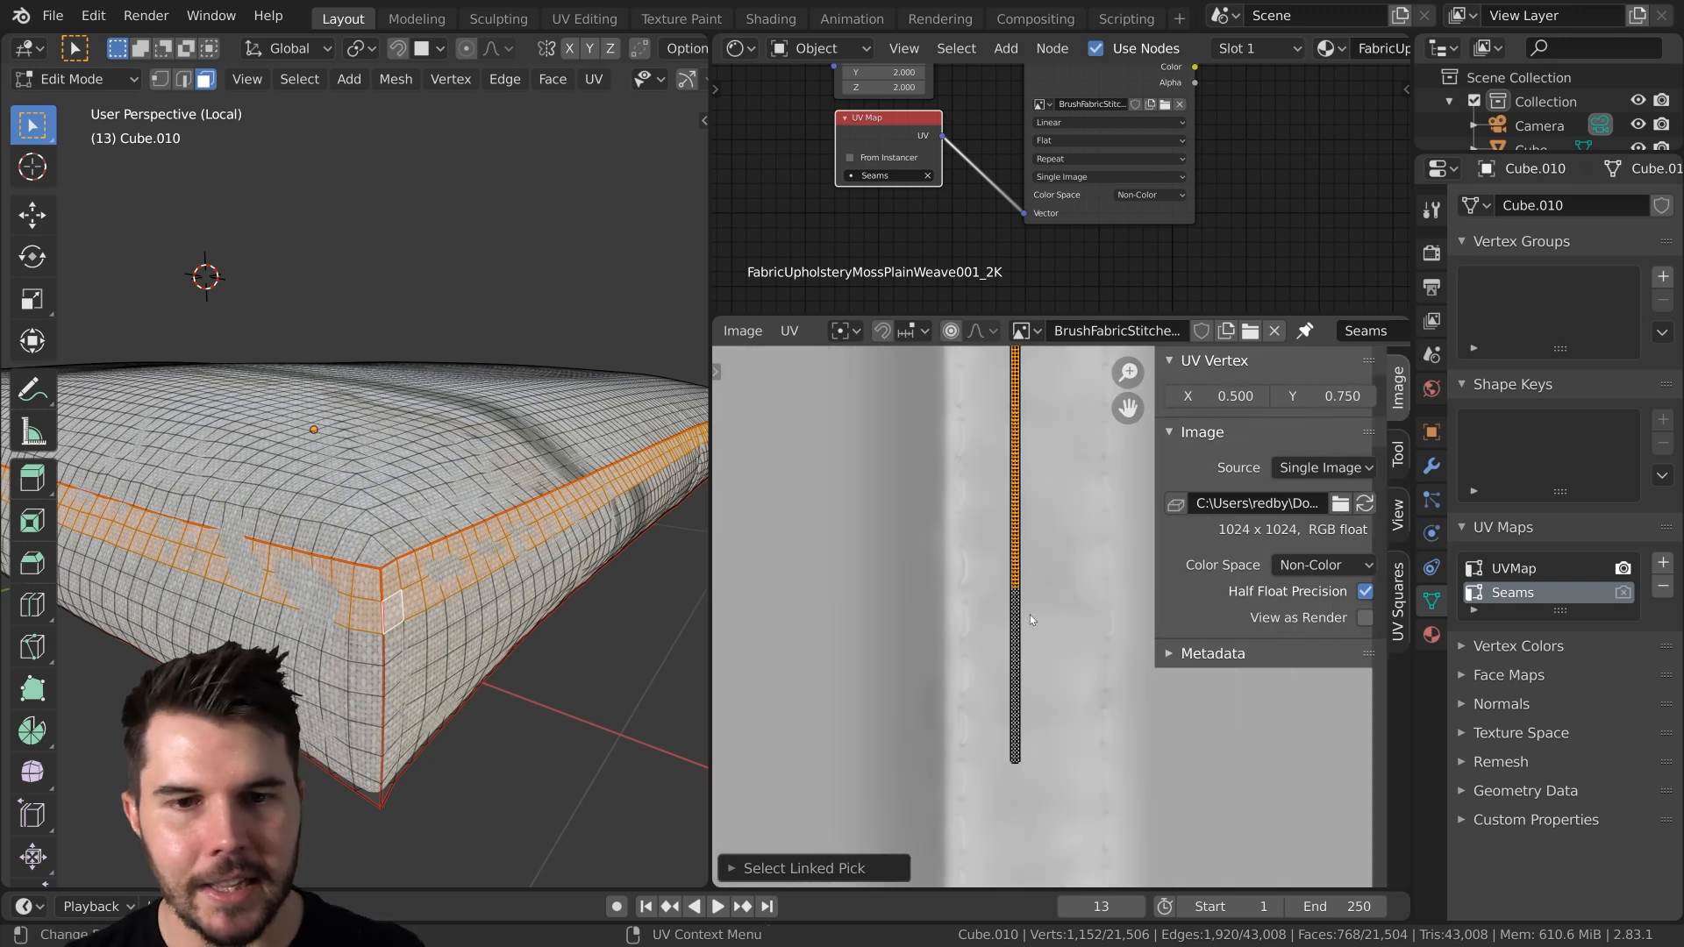
scroll(1063, 658, up, 2)
key(l)
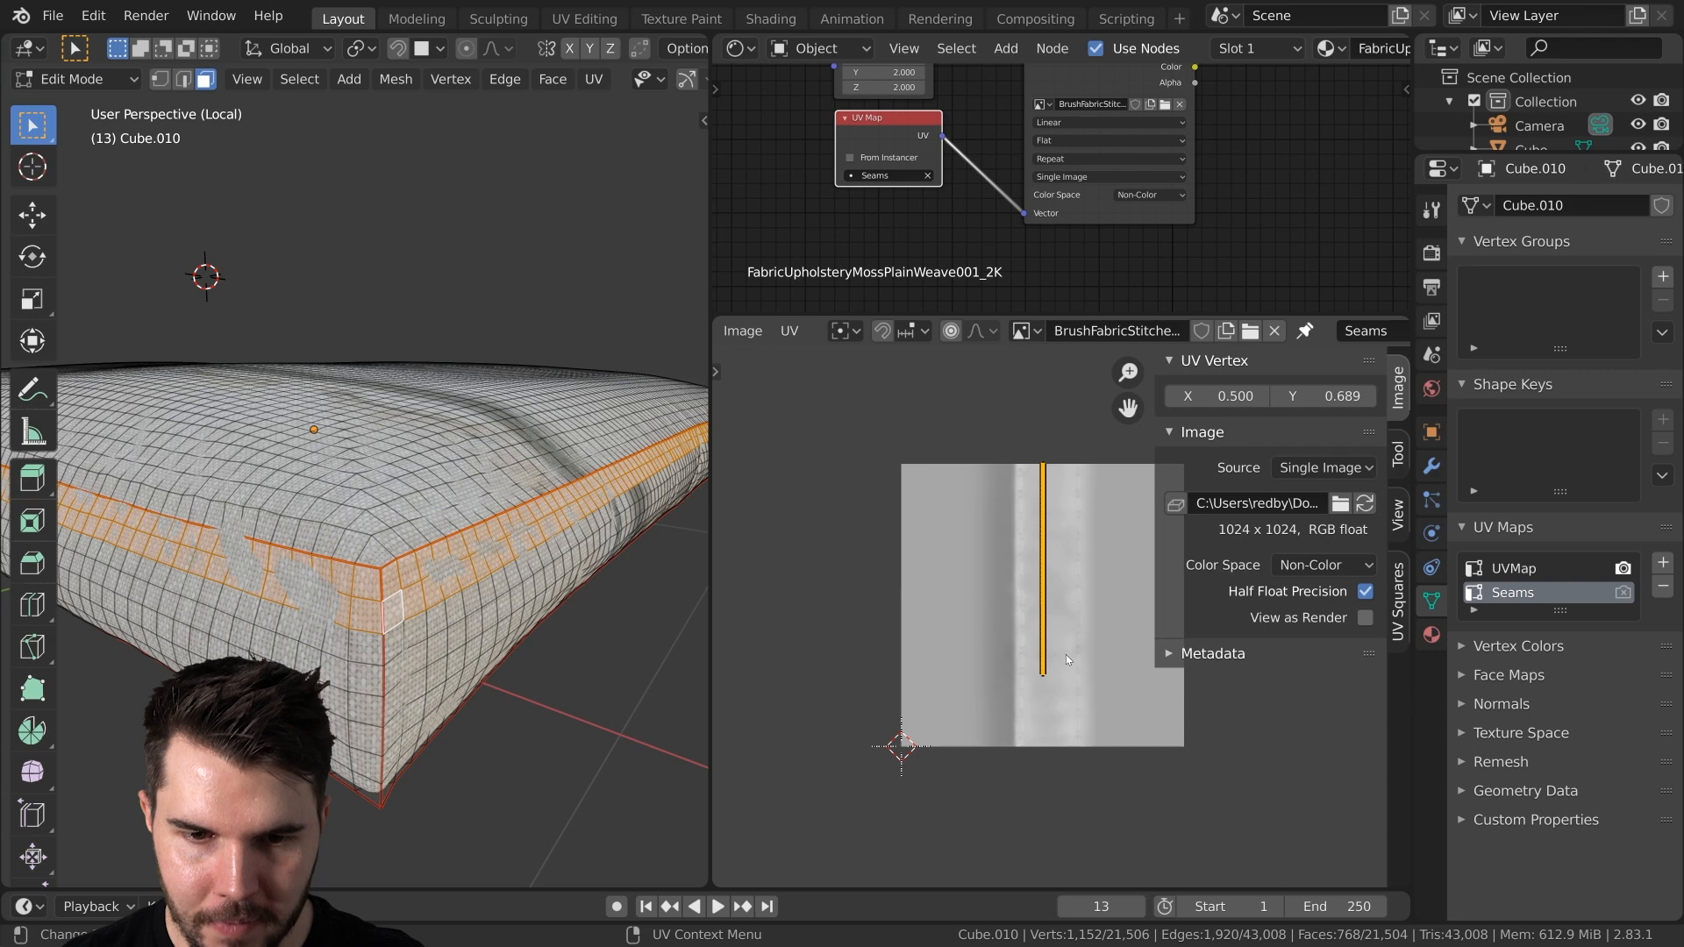
key(s)
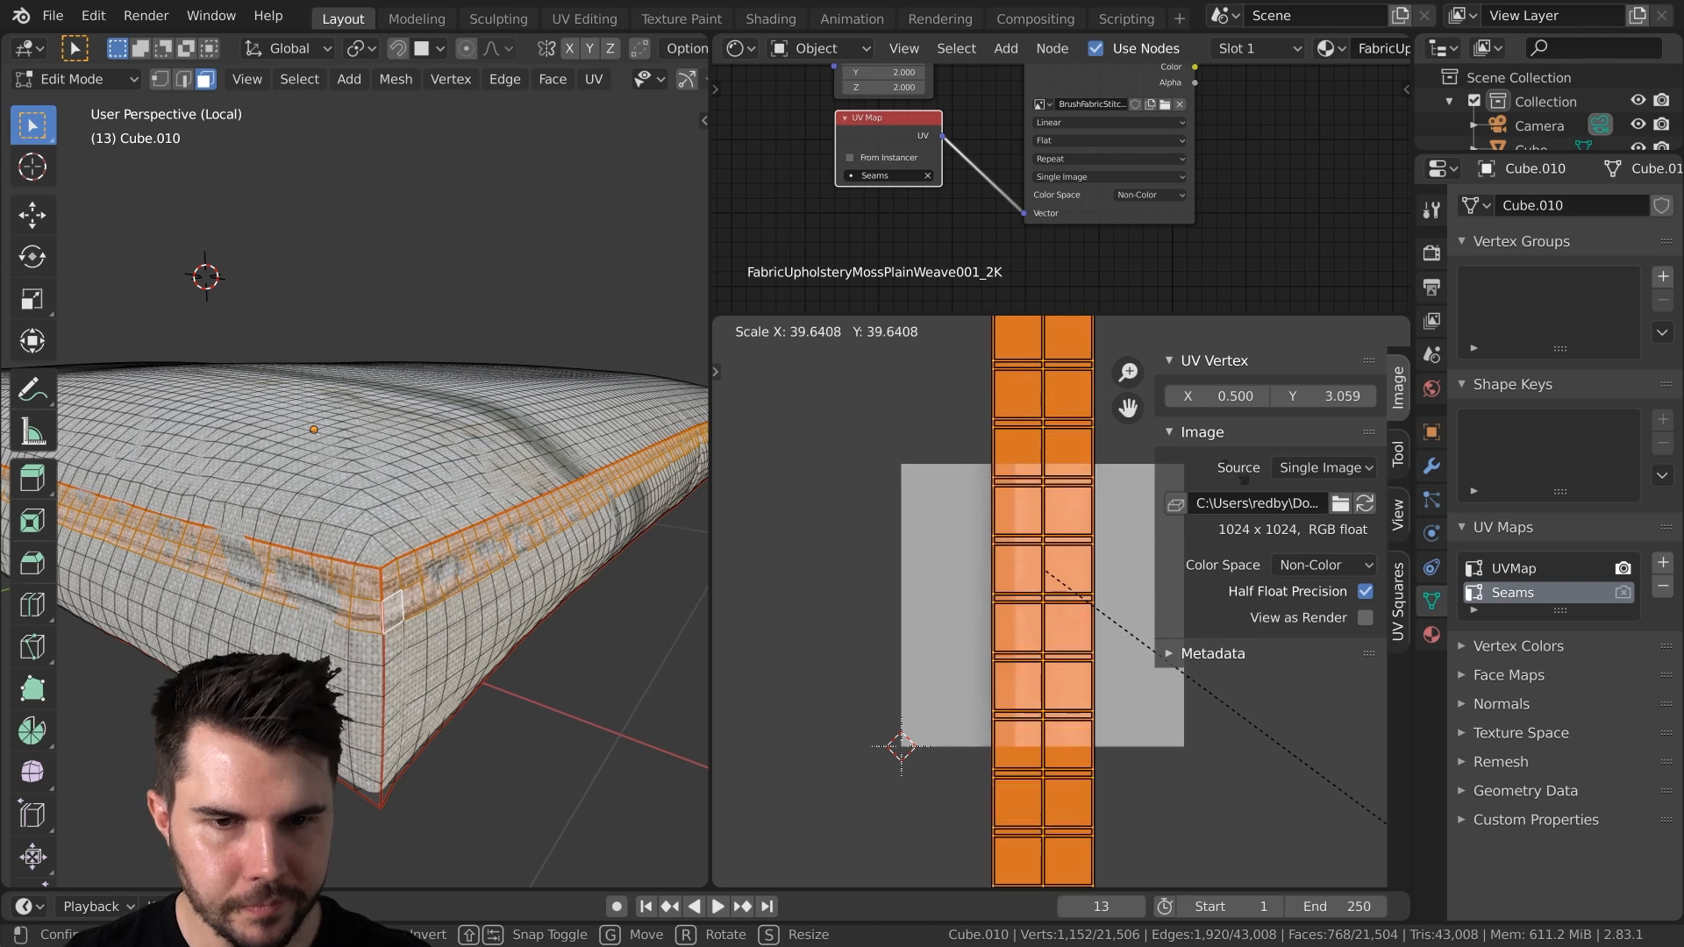
click(1043, 518)
Examine the stitched seam around the cushion's sides and corners in Object Mode, comparing it with the stitch image
middle_drag(544, 522, 544, 497)
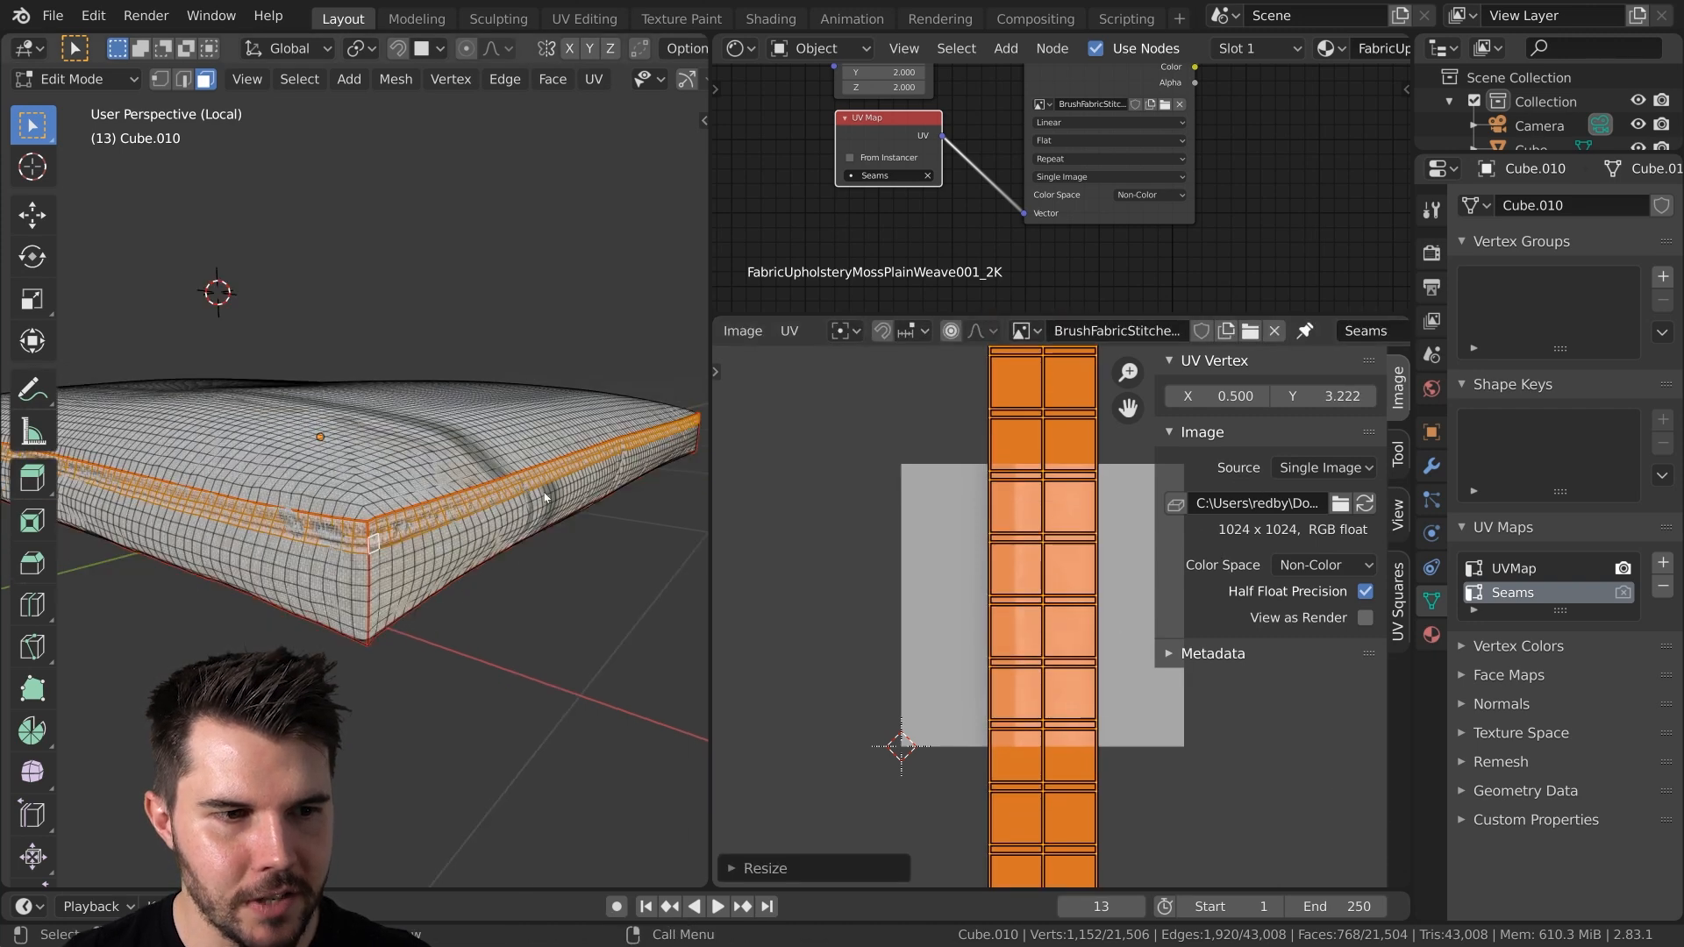
key(Tab)
middle_drag(444, 472, 408, 498)
scroll(586, 440, down, 4)
scroll(402, 469, up, 3)
scroll(374, 482, up, 3)
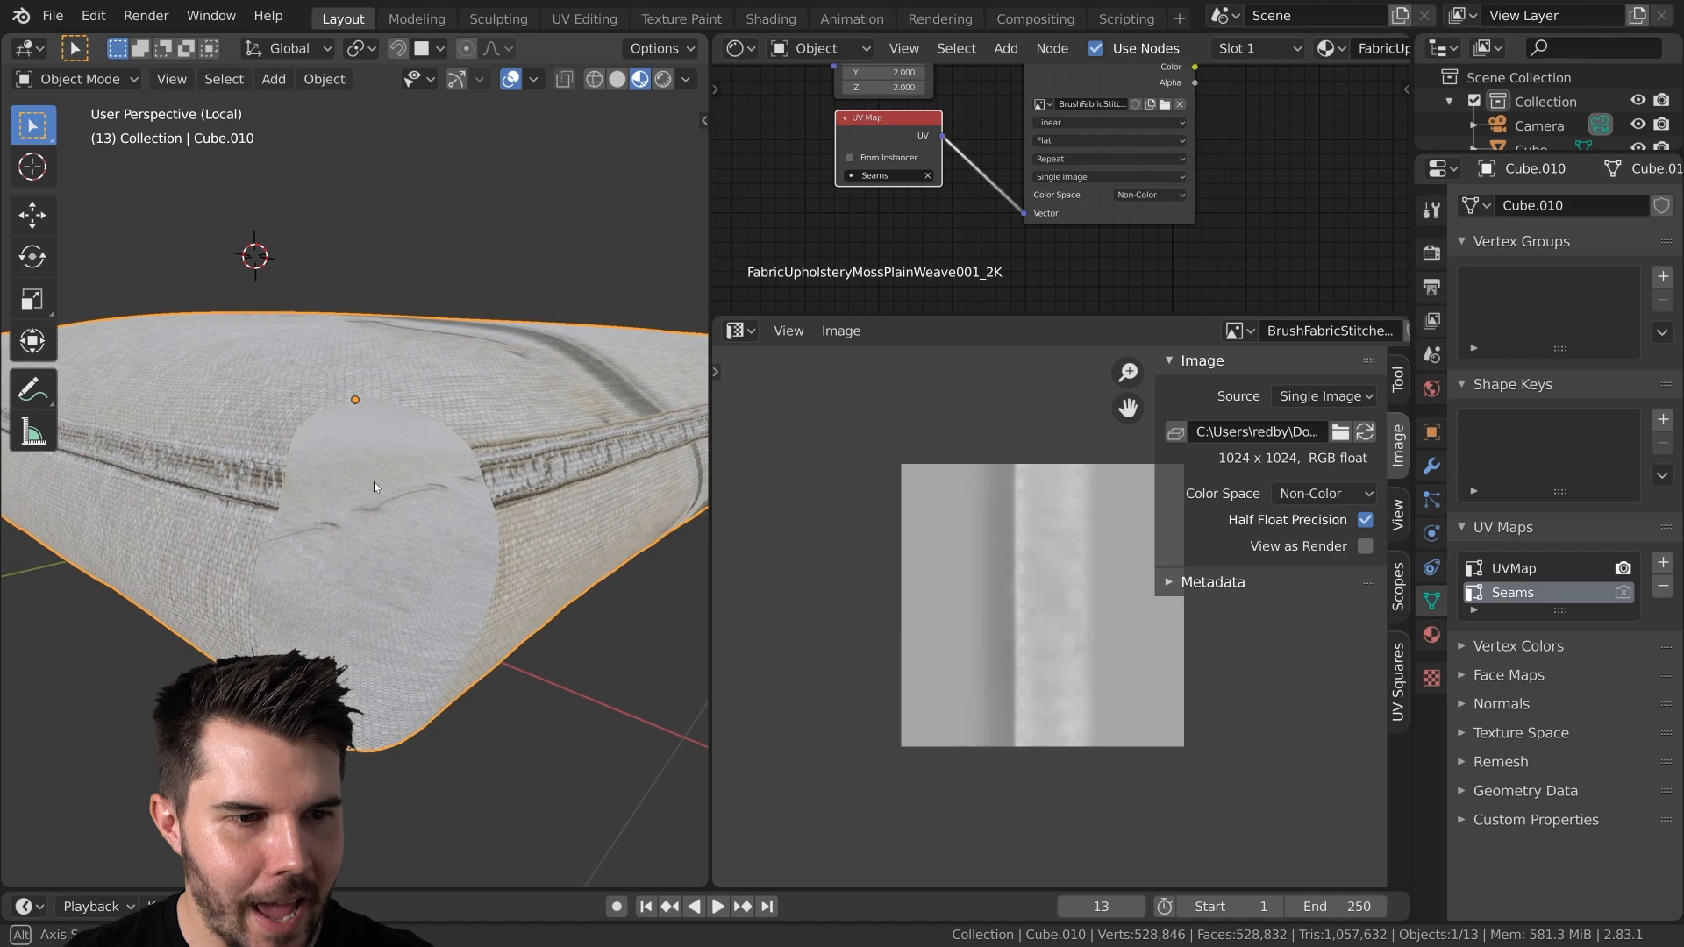
scroll(1054, 527, up, 2)
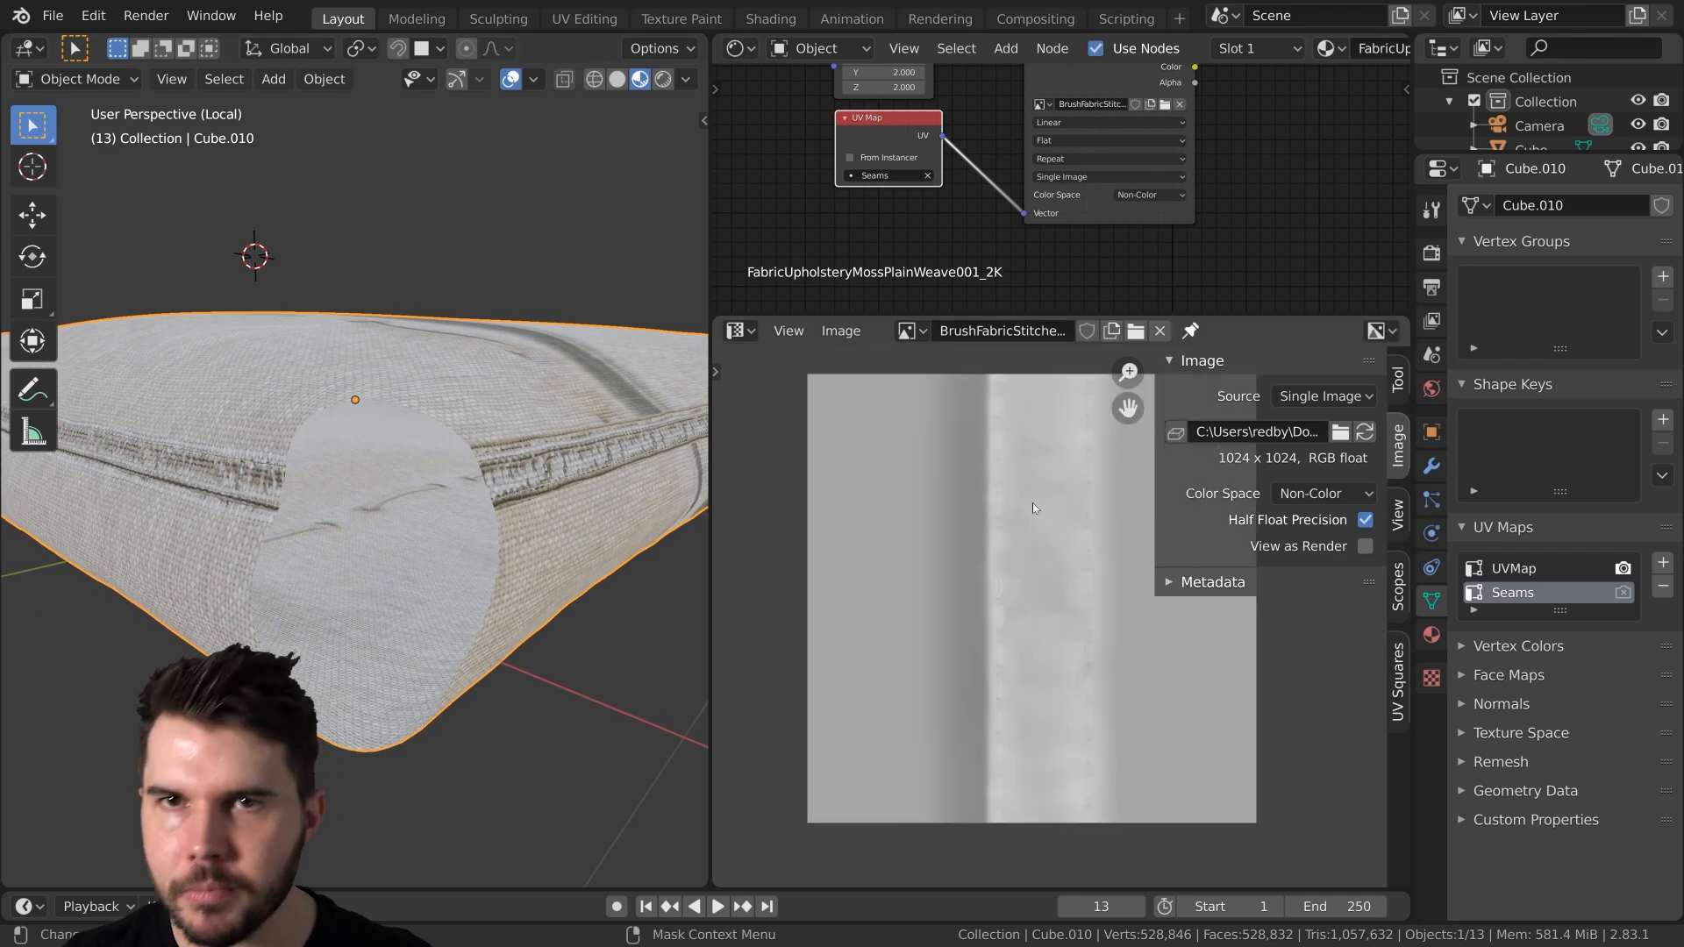
middle_drag(690, 521, 390, 560)
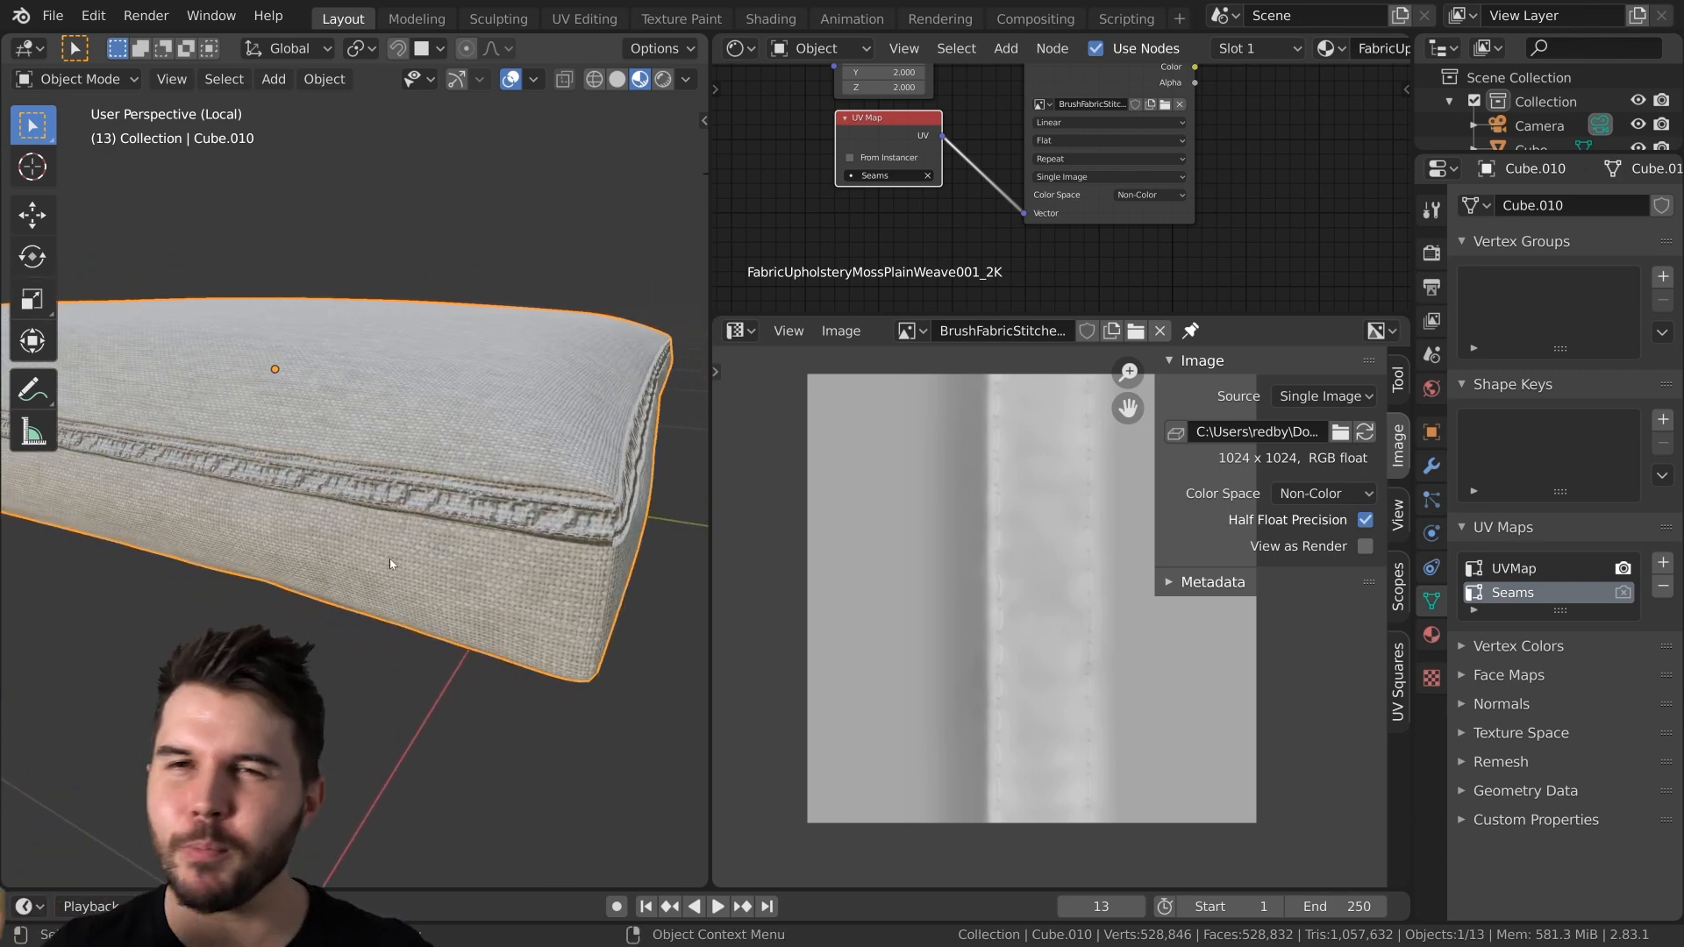
middle_drag(389, 564, 369, 365)
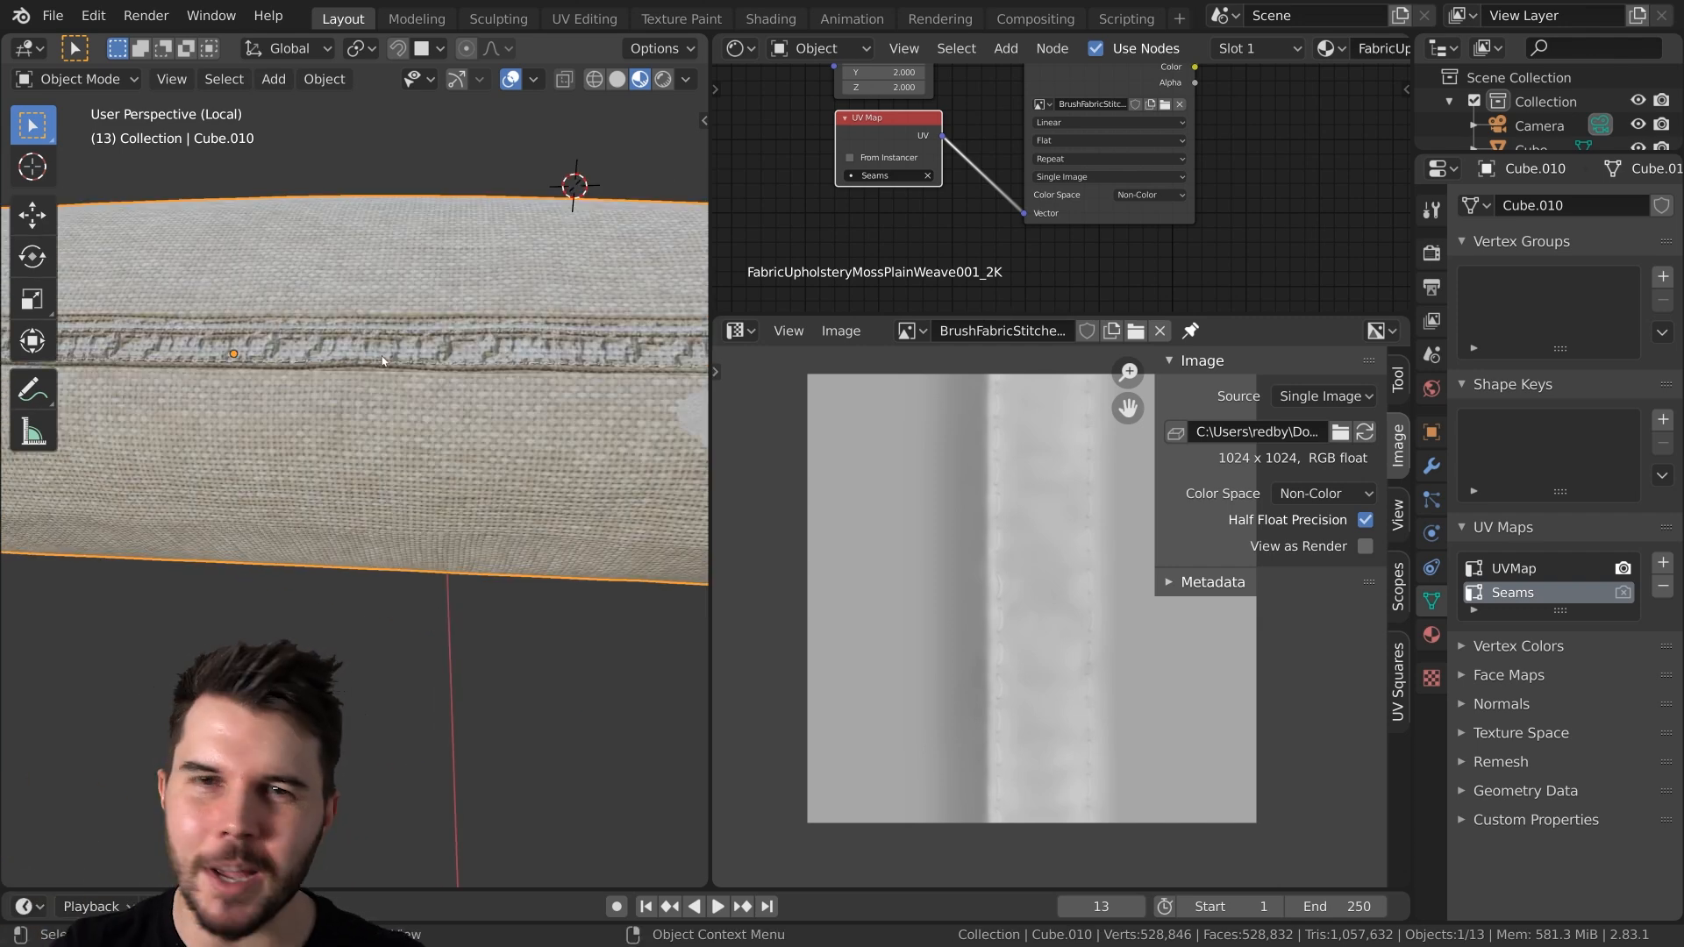
scroll(417, 356, down, 2)
middle_drag(416, 356, 513, 418)
mouse_move(287, 493)
middle_down()
mouse_move(389, 477)
mouse_move(330, 509)
mouse_move(473, 502)
mouse_move(318, 506)
mouse_move(350, 541)
mouse_move(414, 537)
mouse_move(387, 582)
mouse_move(356, 498)
mouse_move(586, 540)
middle_up()
scroll(387, 582, down, 4)
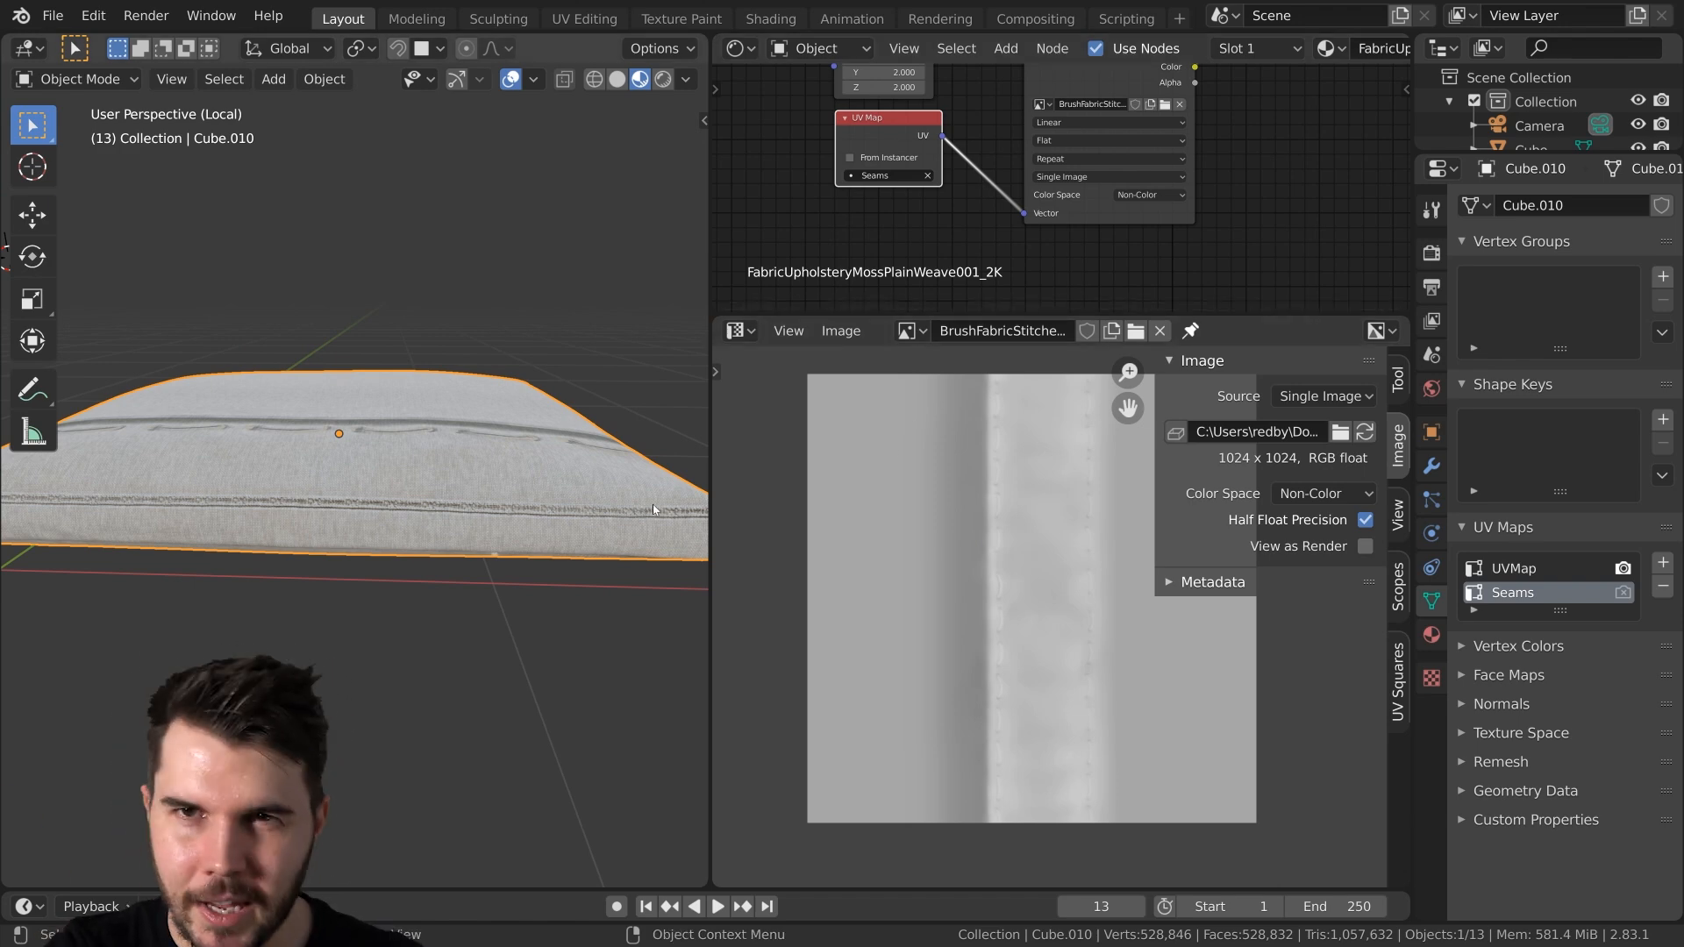
Hide the image properties sidebar and return the cushion to Edit Mode with its seam faces in view
key(n)
middle_drag(605, 500, 513, 561)
key(Tab)
scroll(423, 527, up, 2)
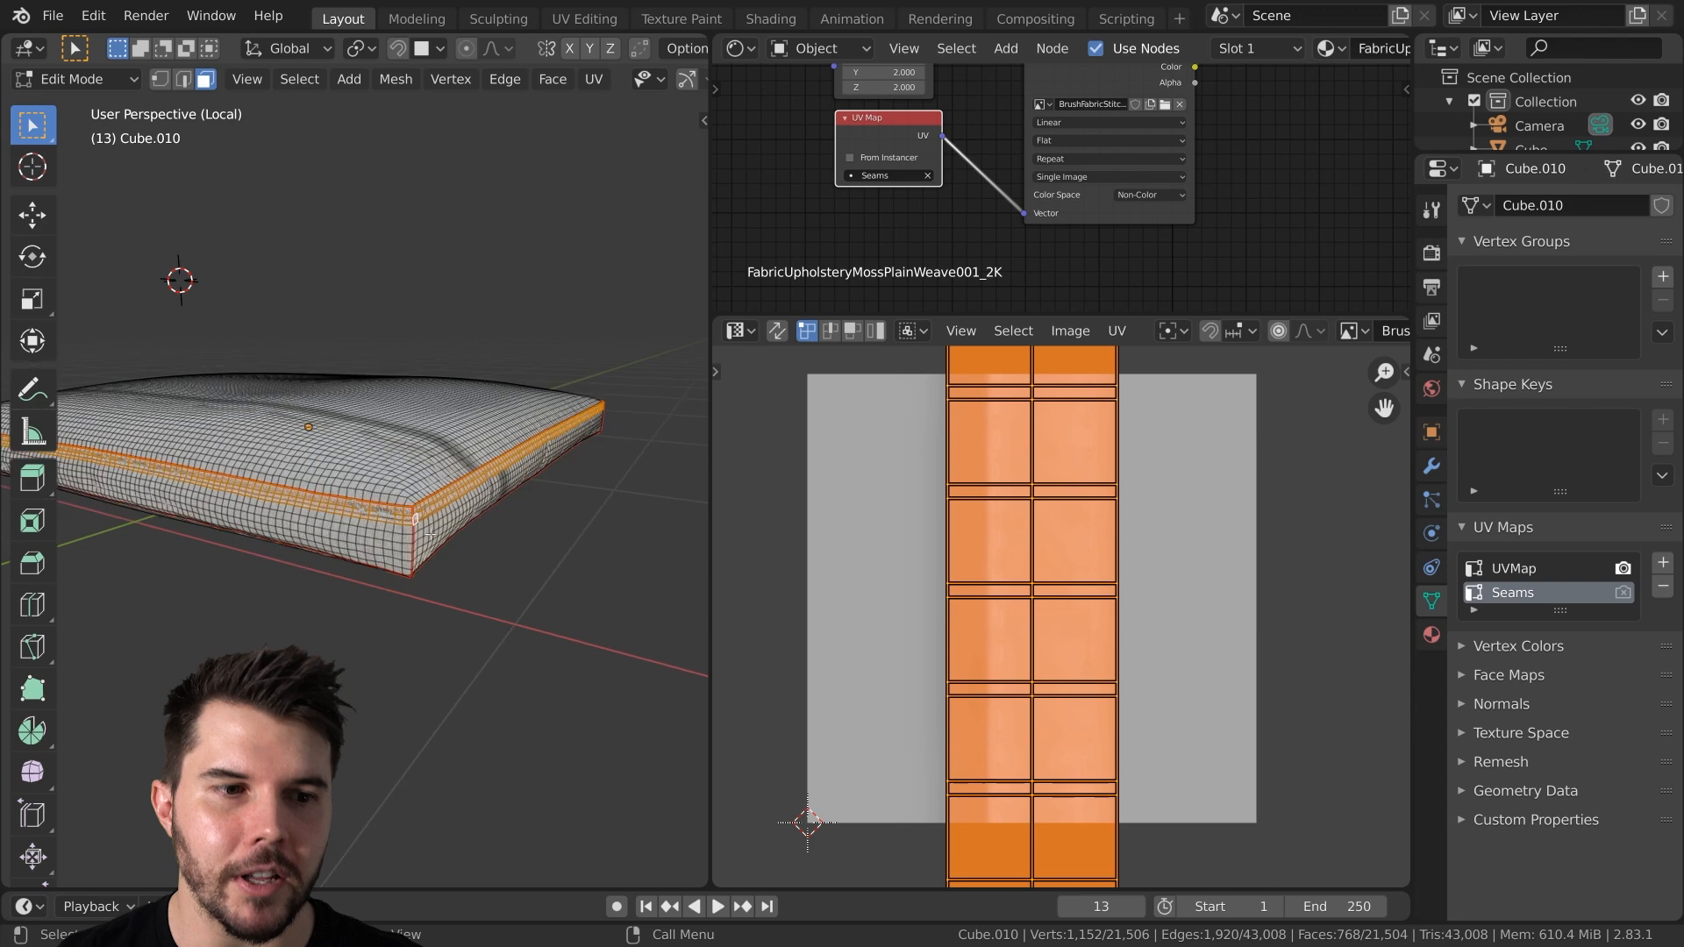
Select all faces outside the seam by inverting the selection, and reset their UVs in the Seams map
key(ctrl)
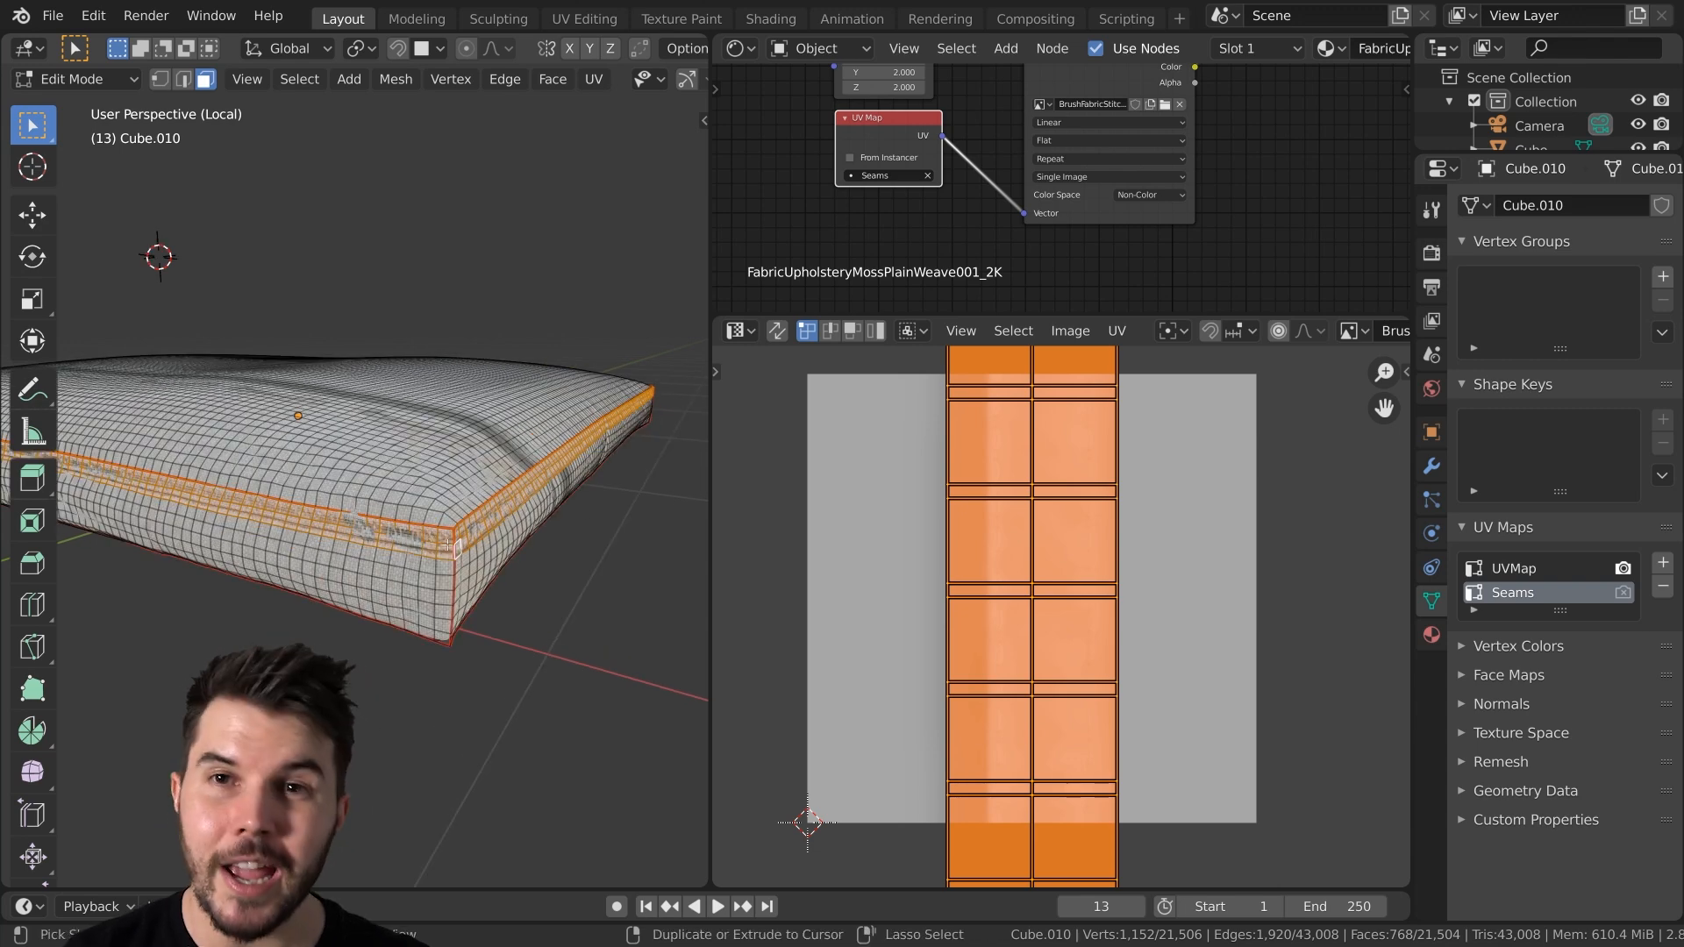
key(ctrl+l)
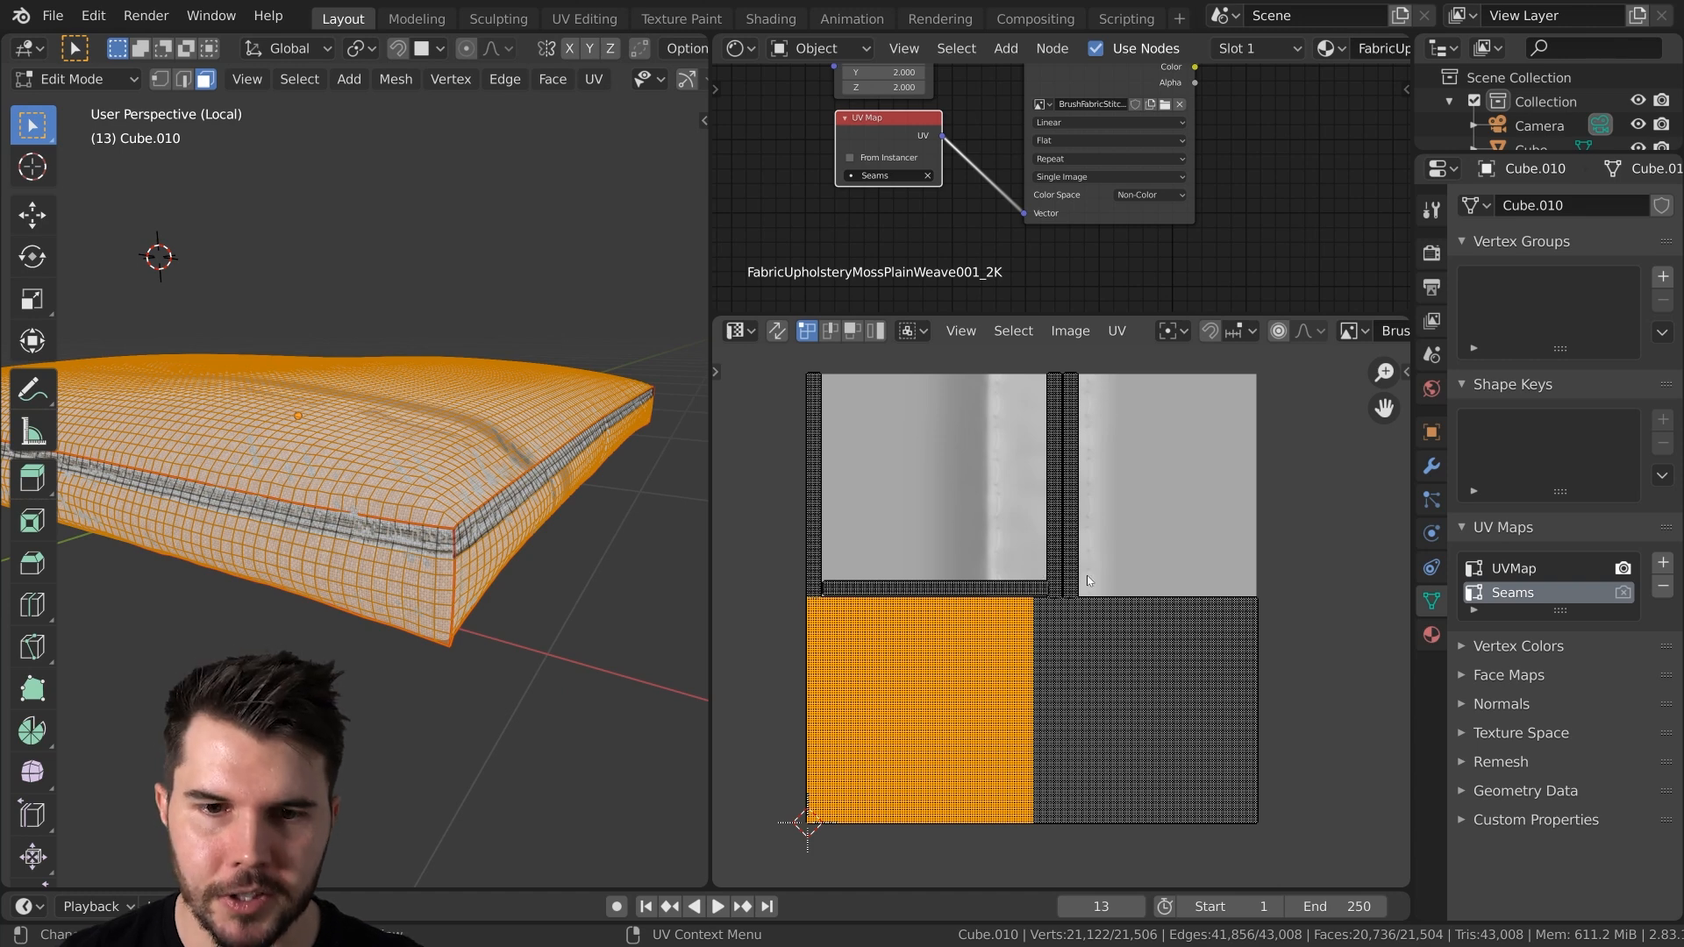
key(a)
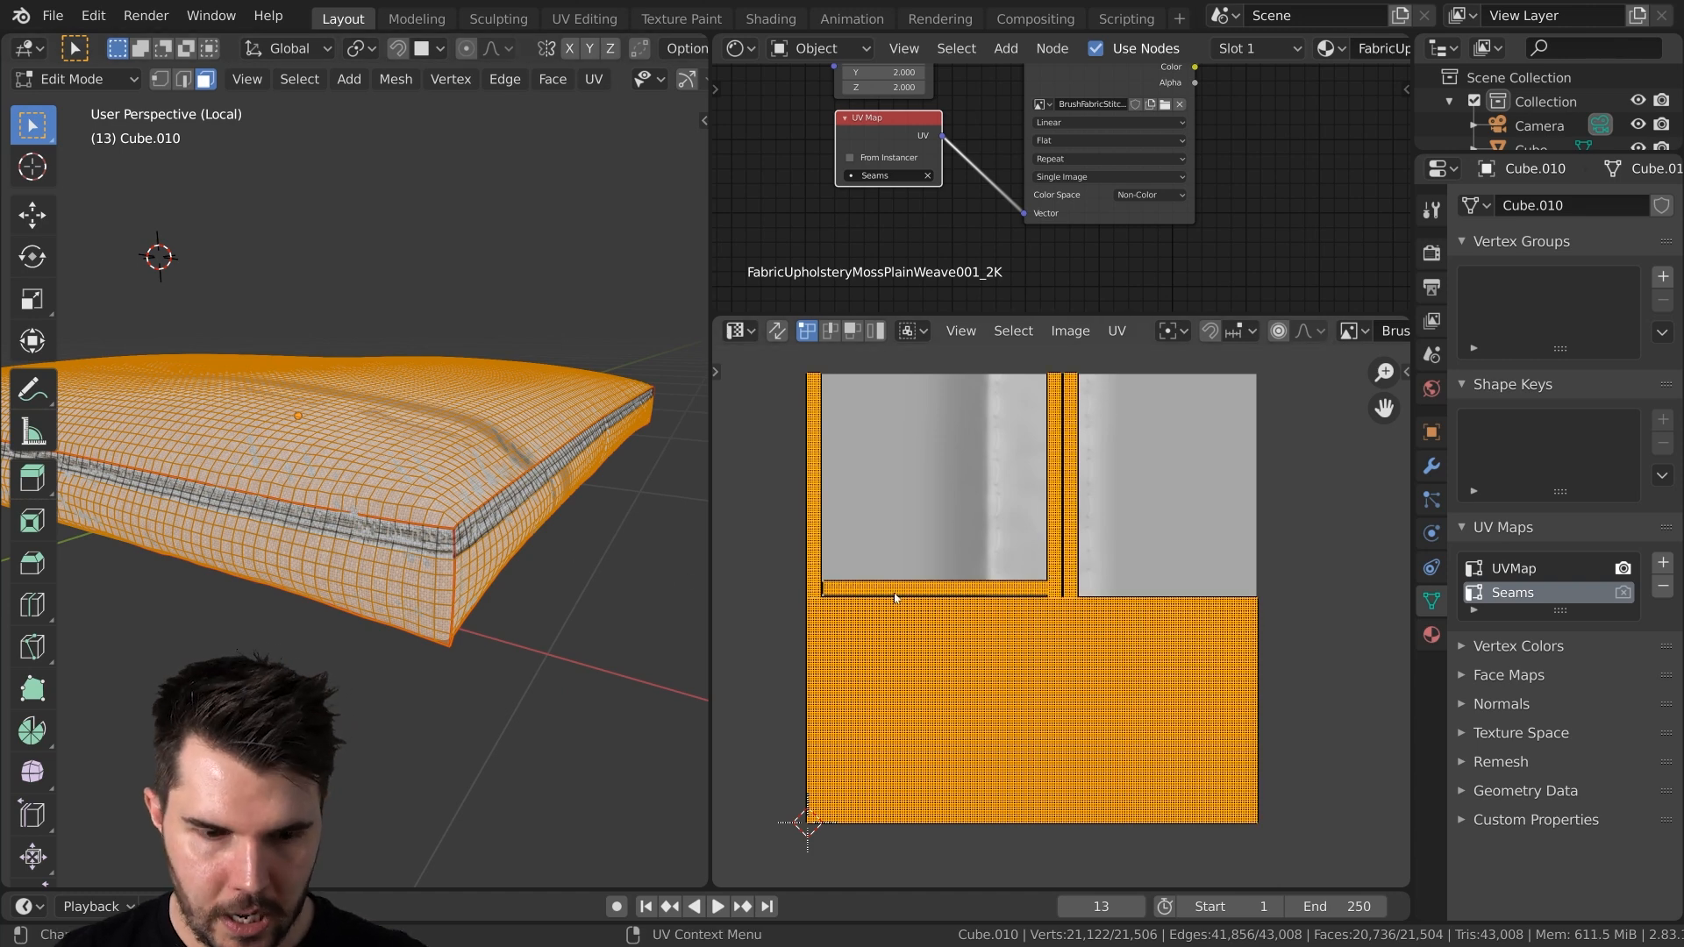
key(u)
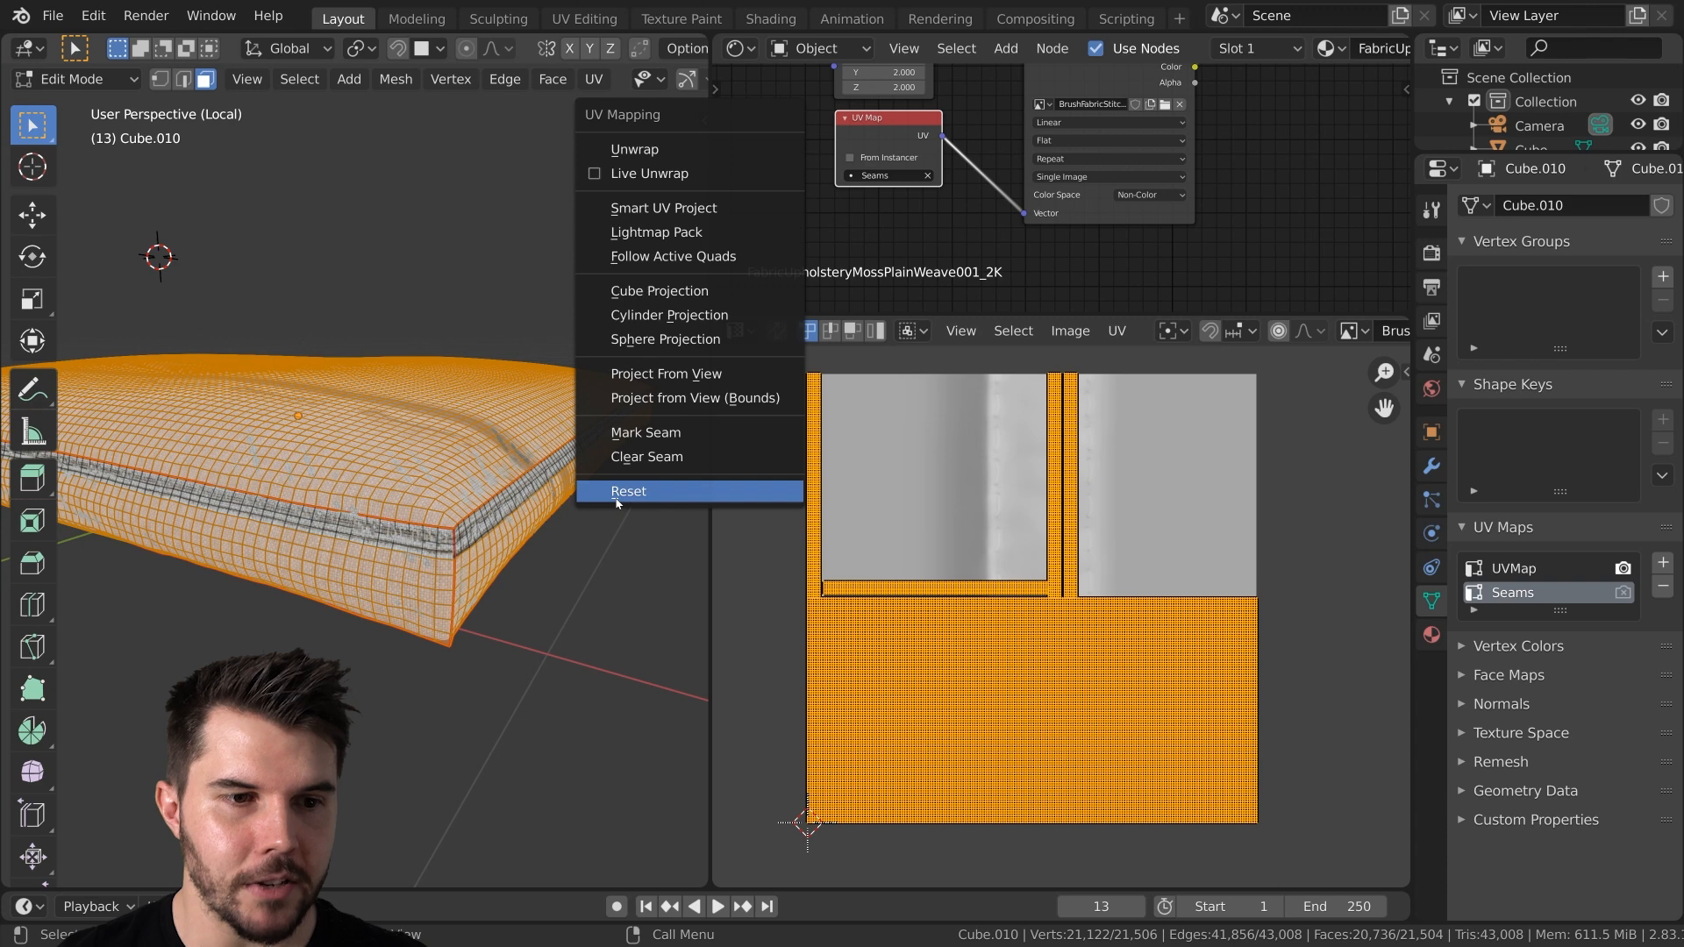
click(618, 491)
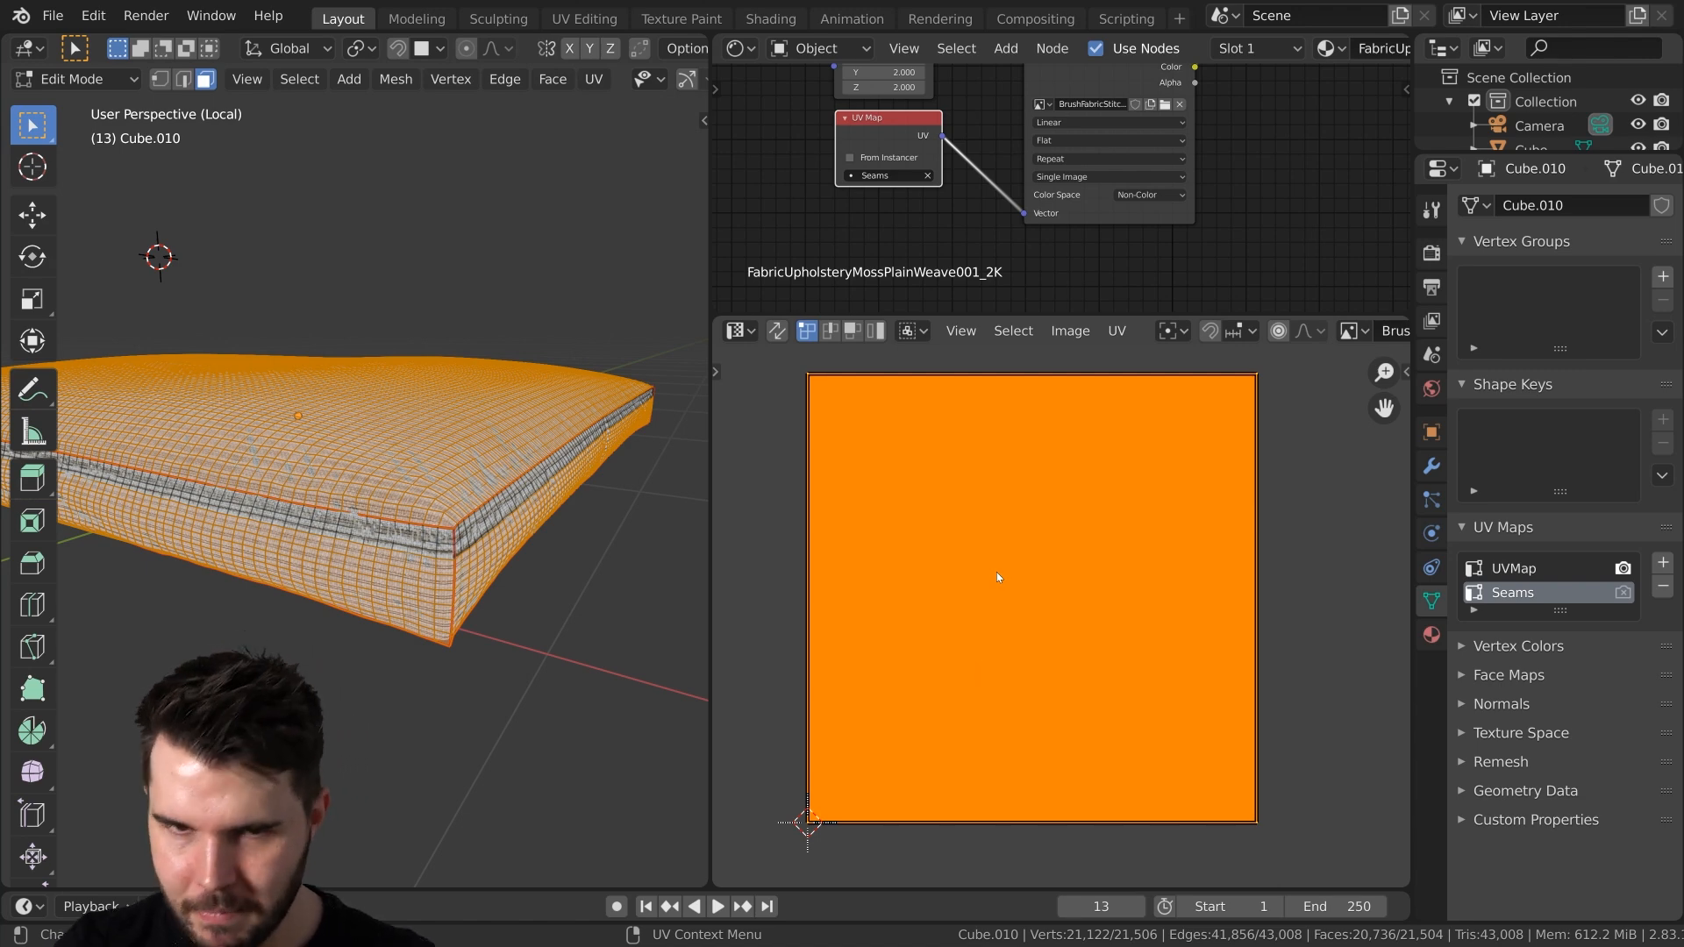
Scale the reset non-seam UVs down to 0.1 of their size
key(s)
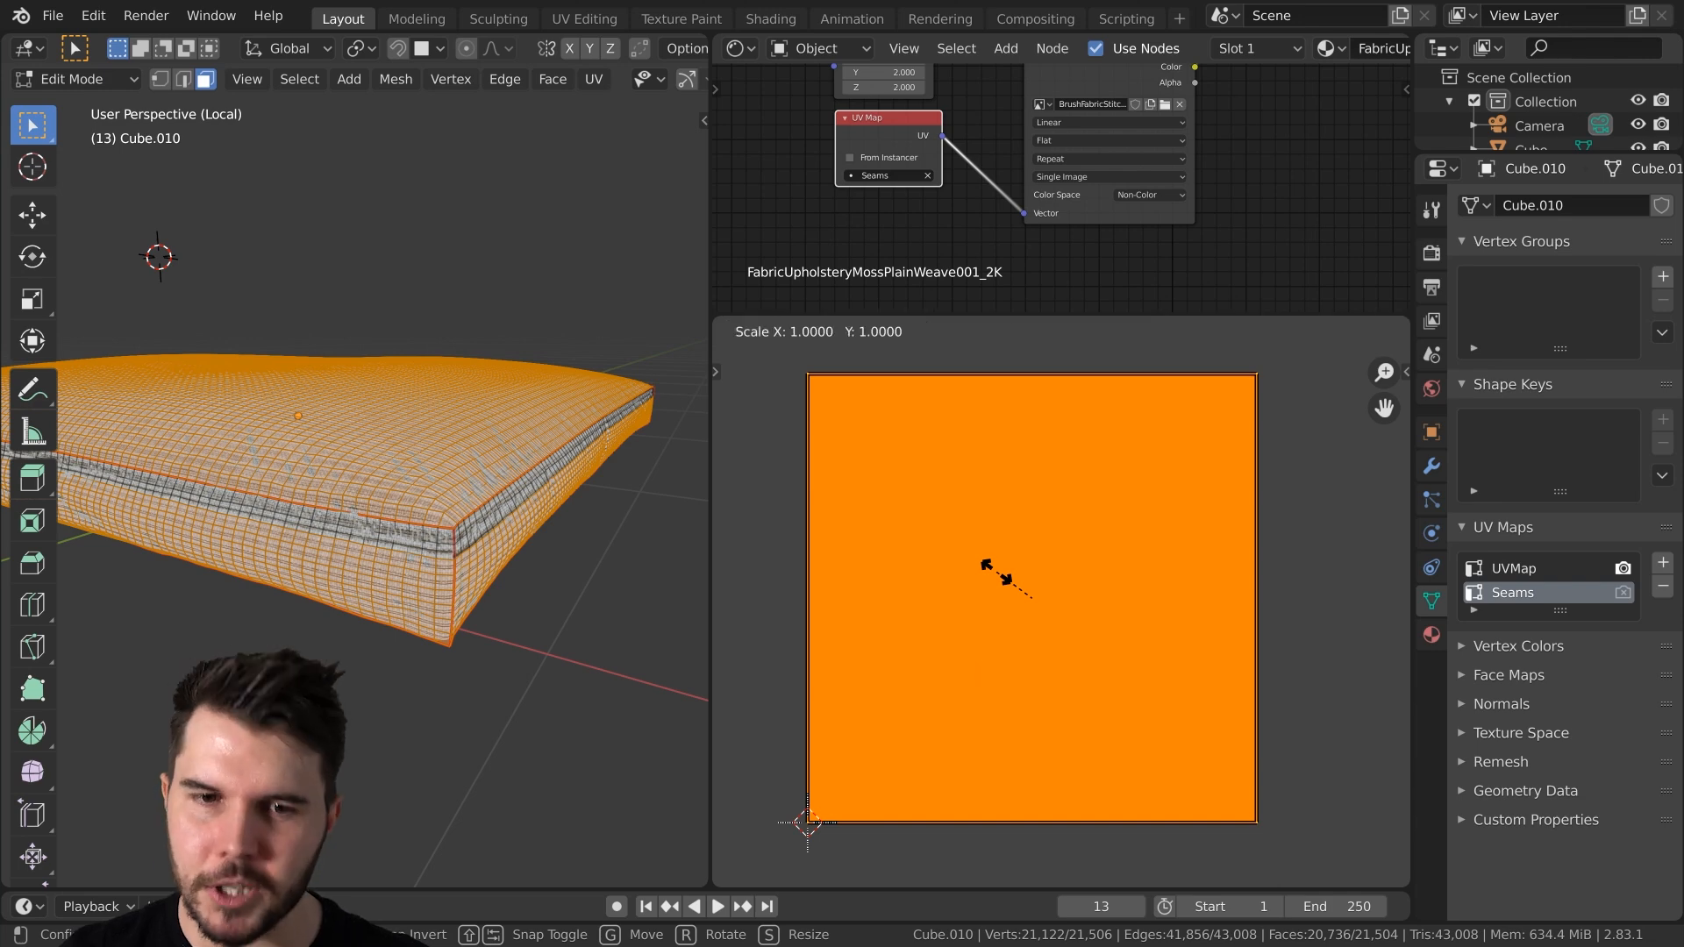
text(1)
key(Return)
scroll(1054, 601, up, 4)
scroll(926, 566, down, 3)
middle_drag(1026, 572, 1072, 572)
scroll(1072, 572, down, 2)
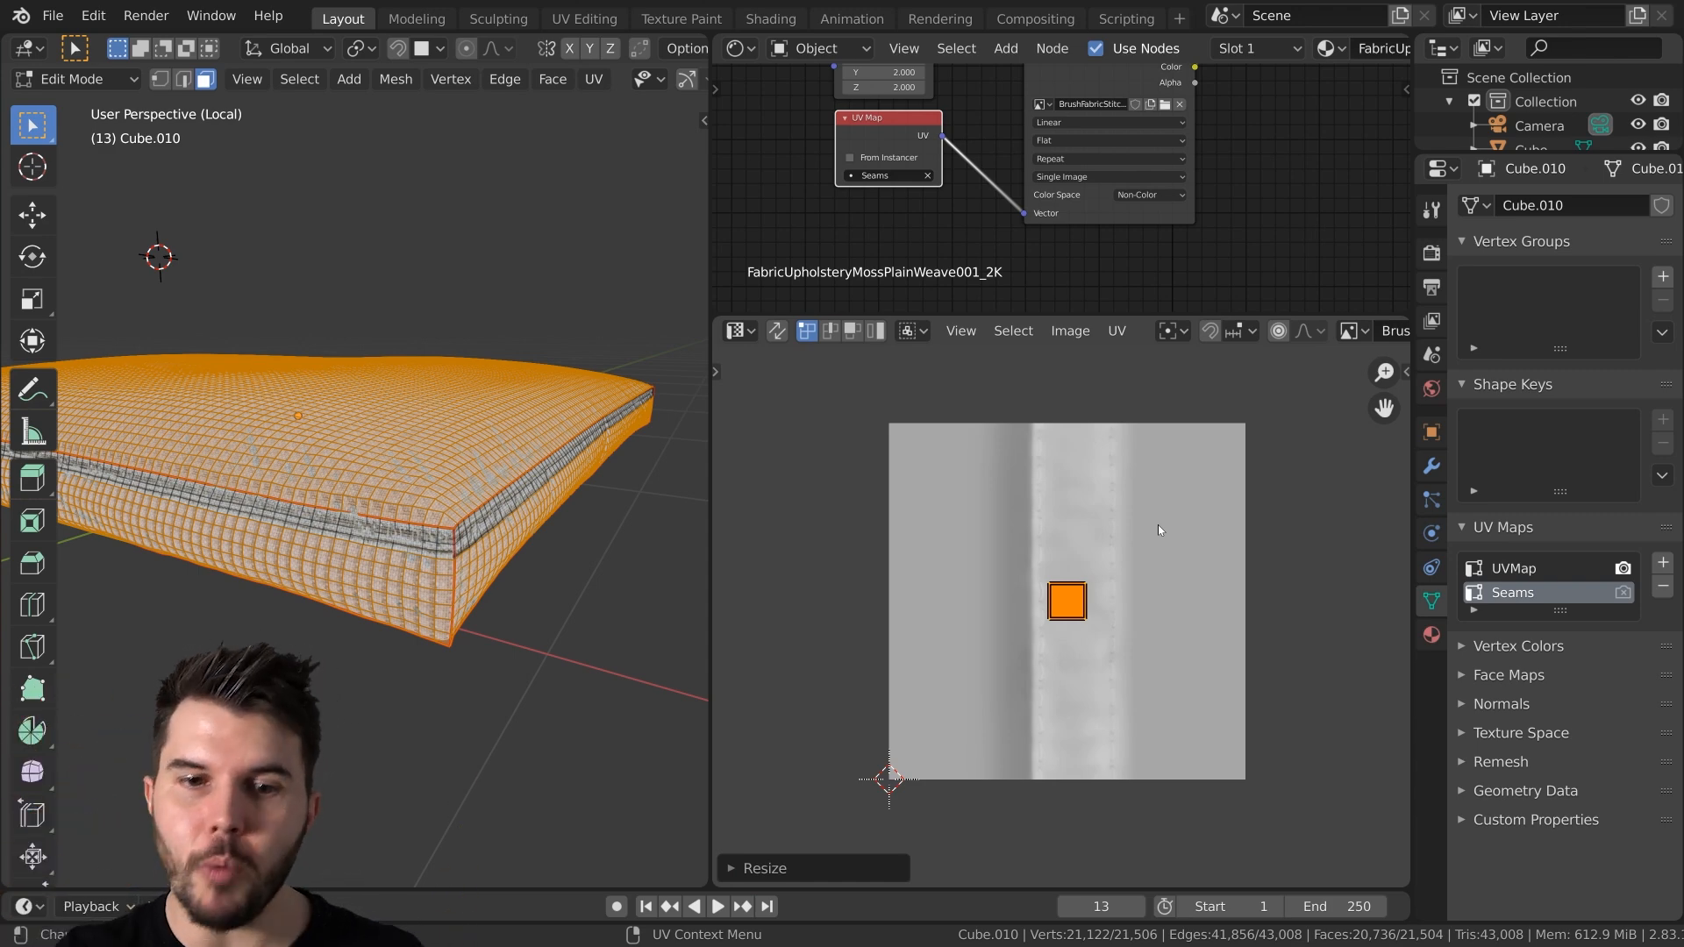
Move the small UV square about -0.49 along X, off the stitch band onto the image's plain grey edge
scroll(1132, 535, up, 3)
scroll(1211, 579, down, 2)
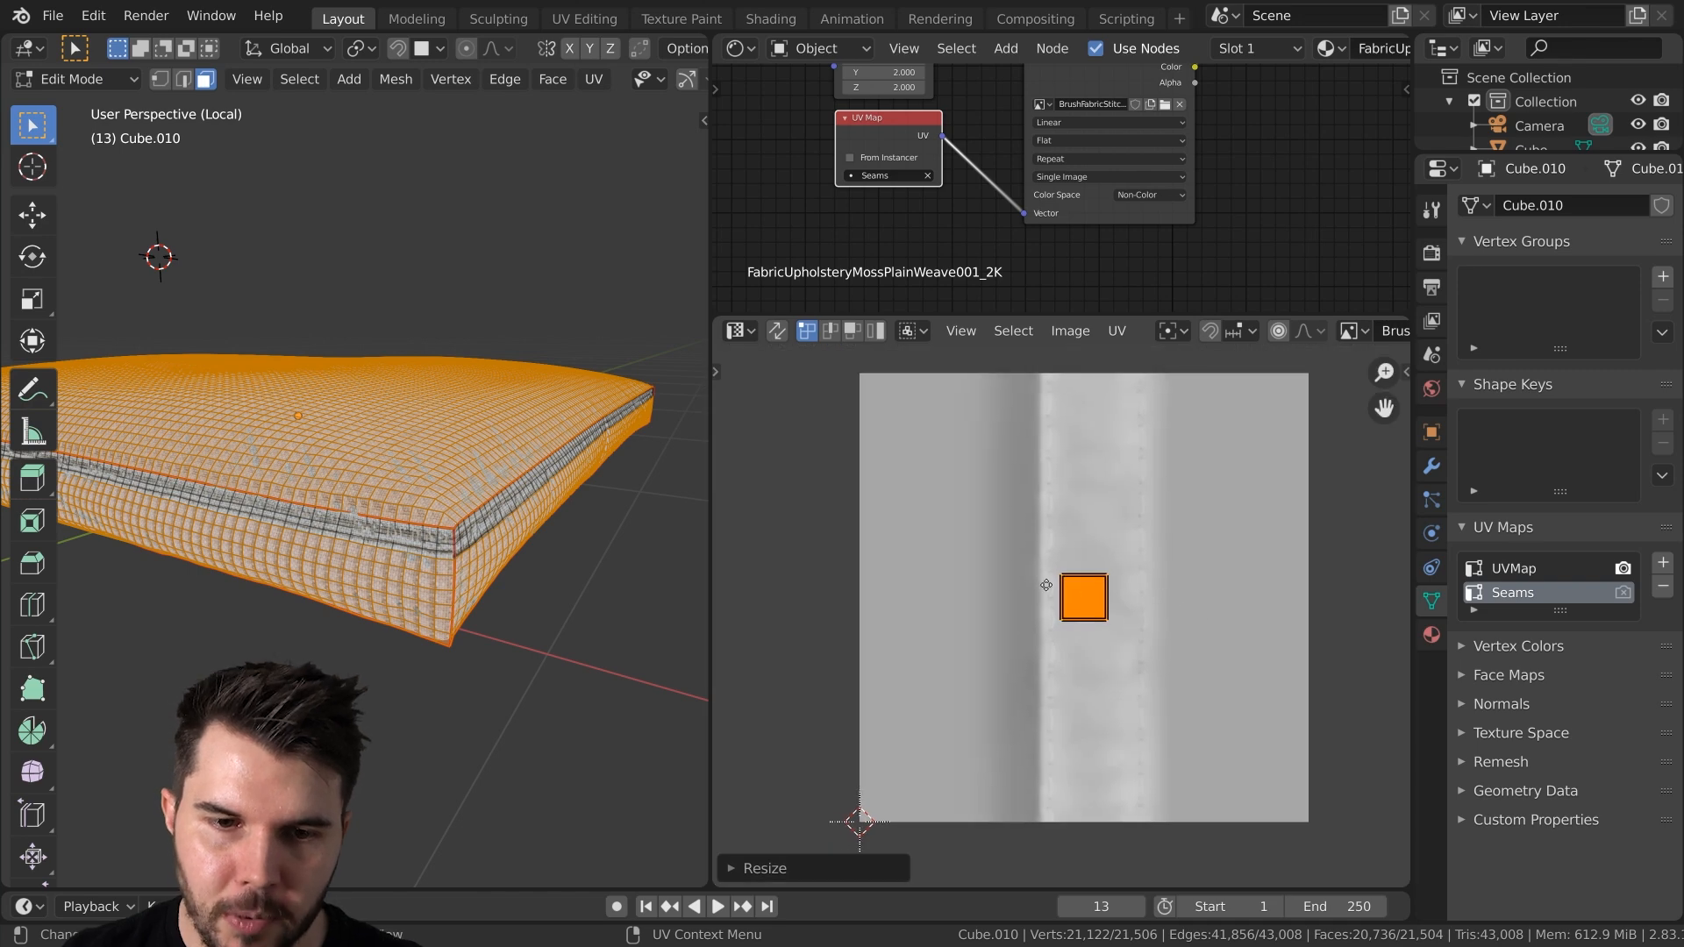
key(g)
key(x)
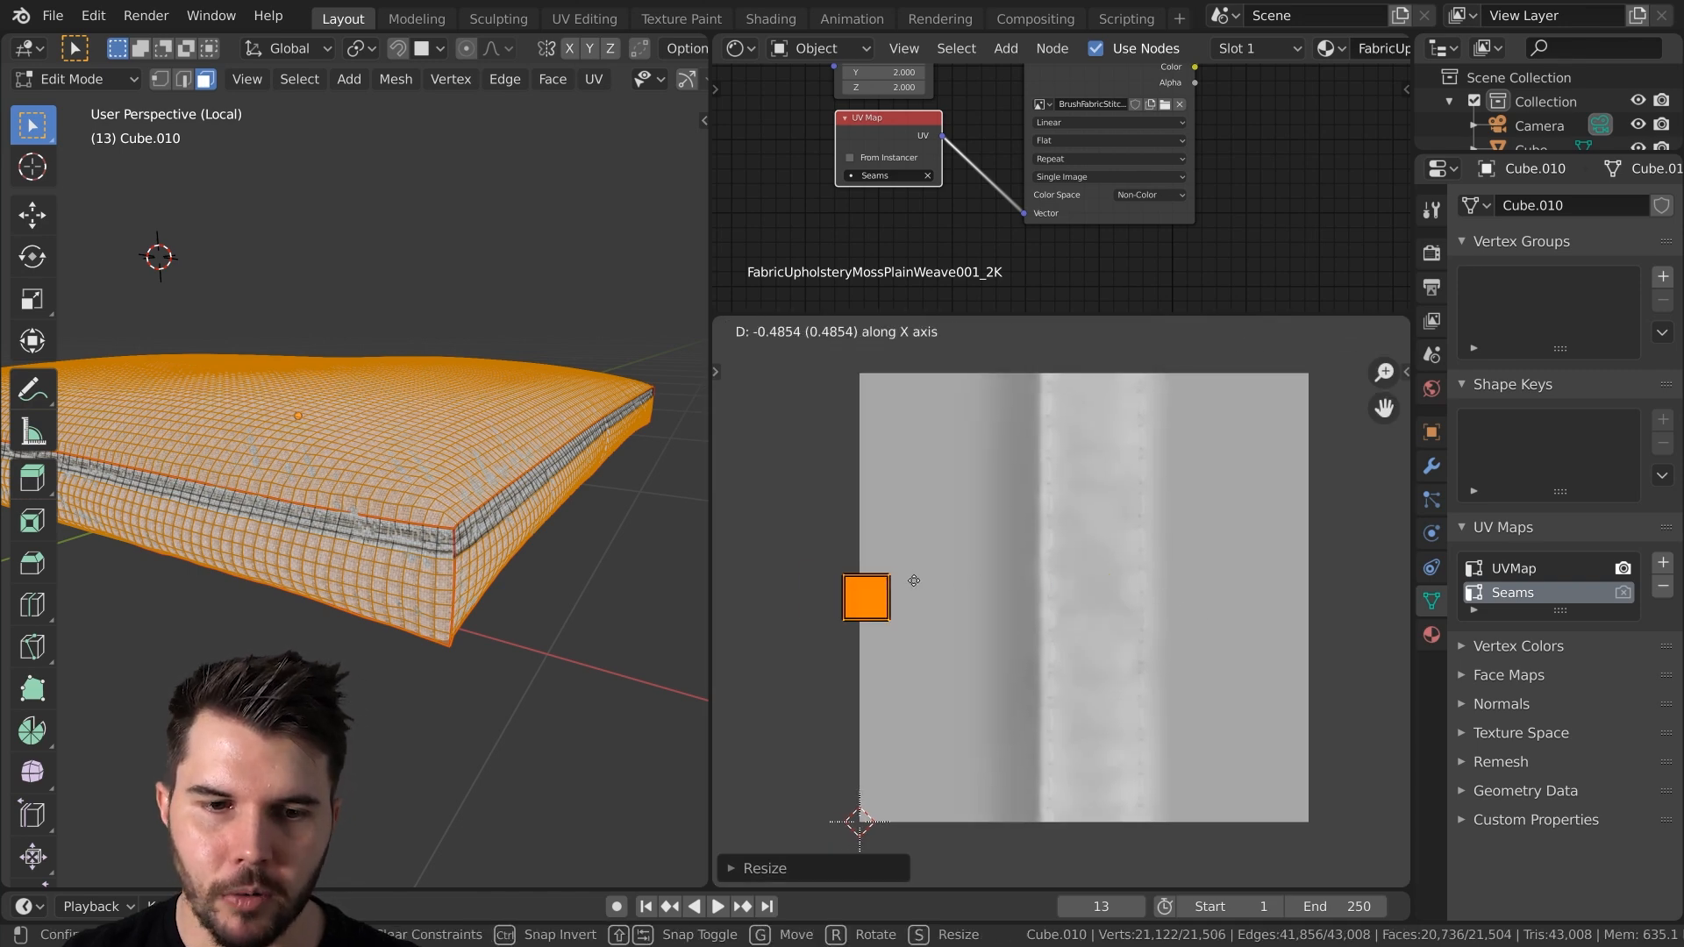
click(914, 581)
Examine the cushion's top, sides and corner seam in Object Mode, comparing them with the stitch image
key(Tab)
middle_drag(380, 534, 491, 388)
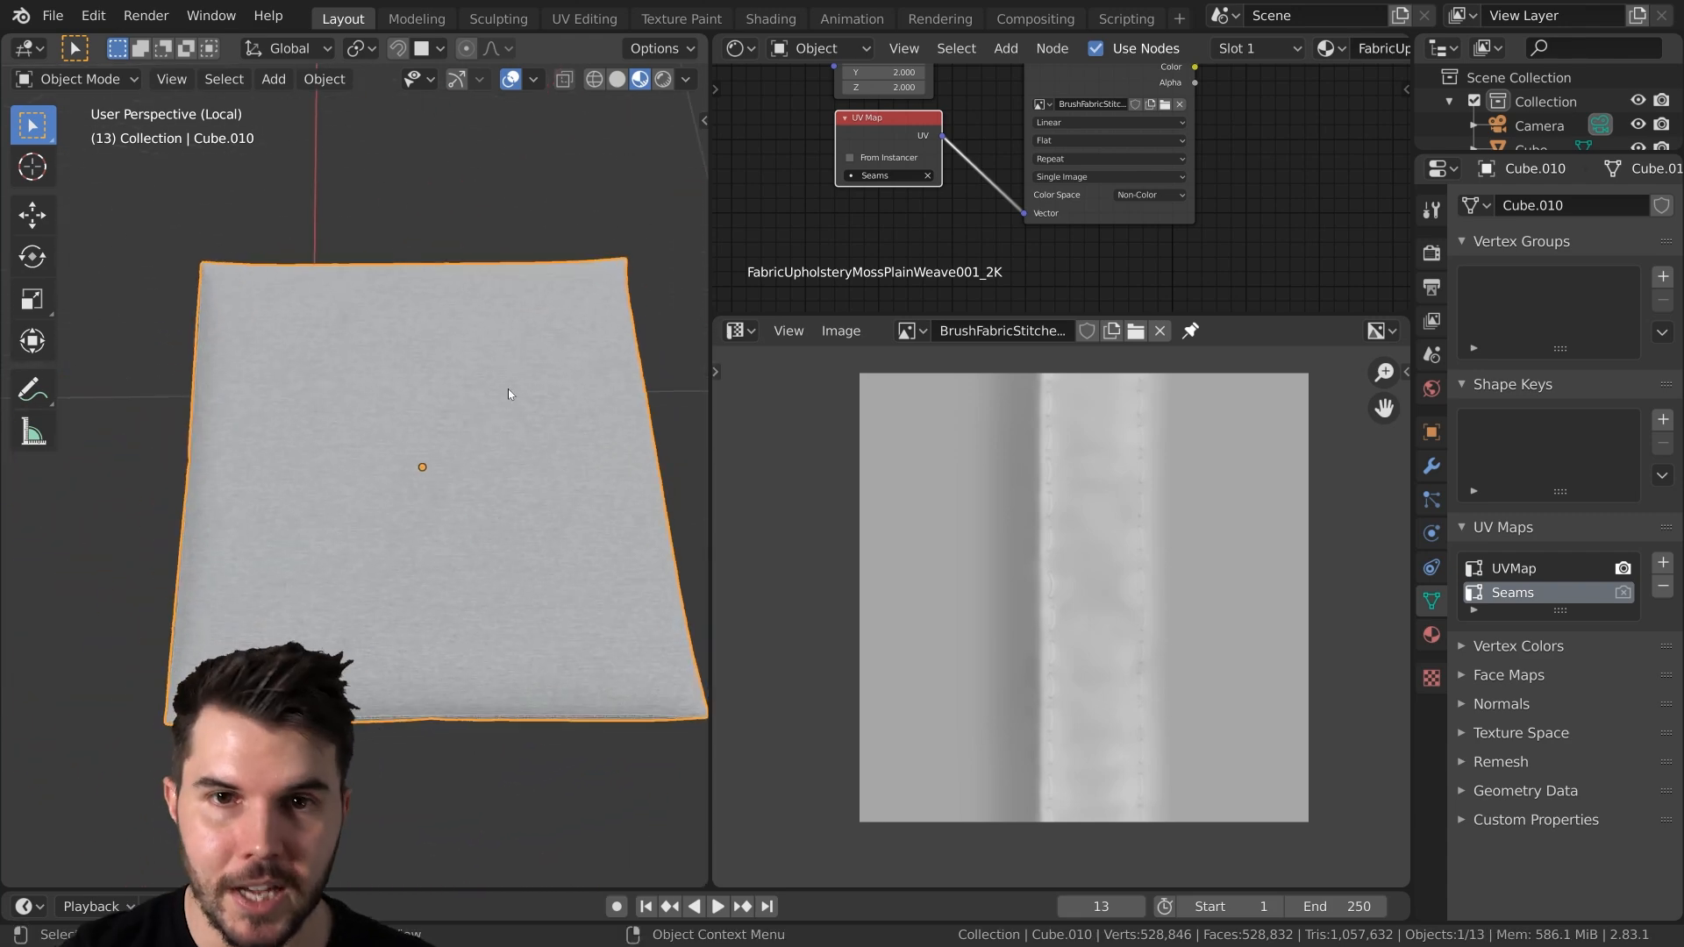
scroll(582, 476, down, 3)
middle_drag(582, 476, 574, 438)
scroll(574, 438, up, 2)
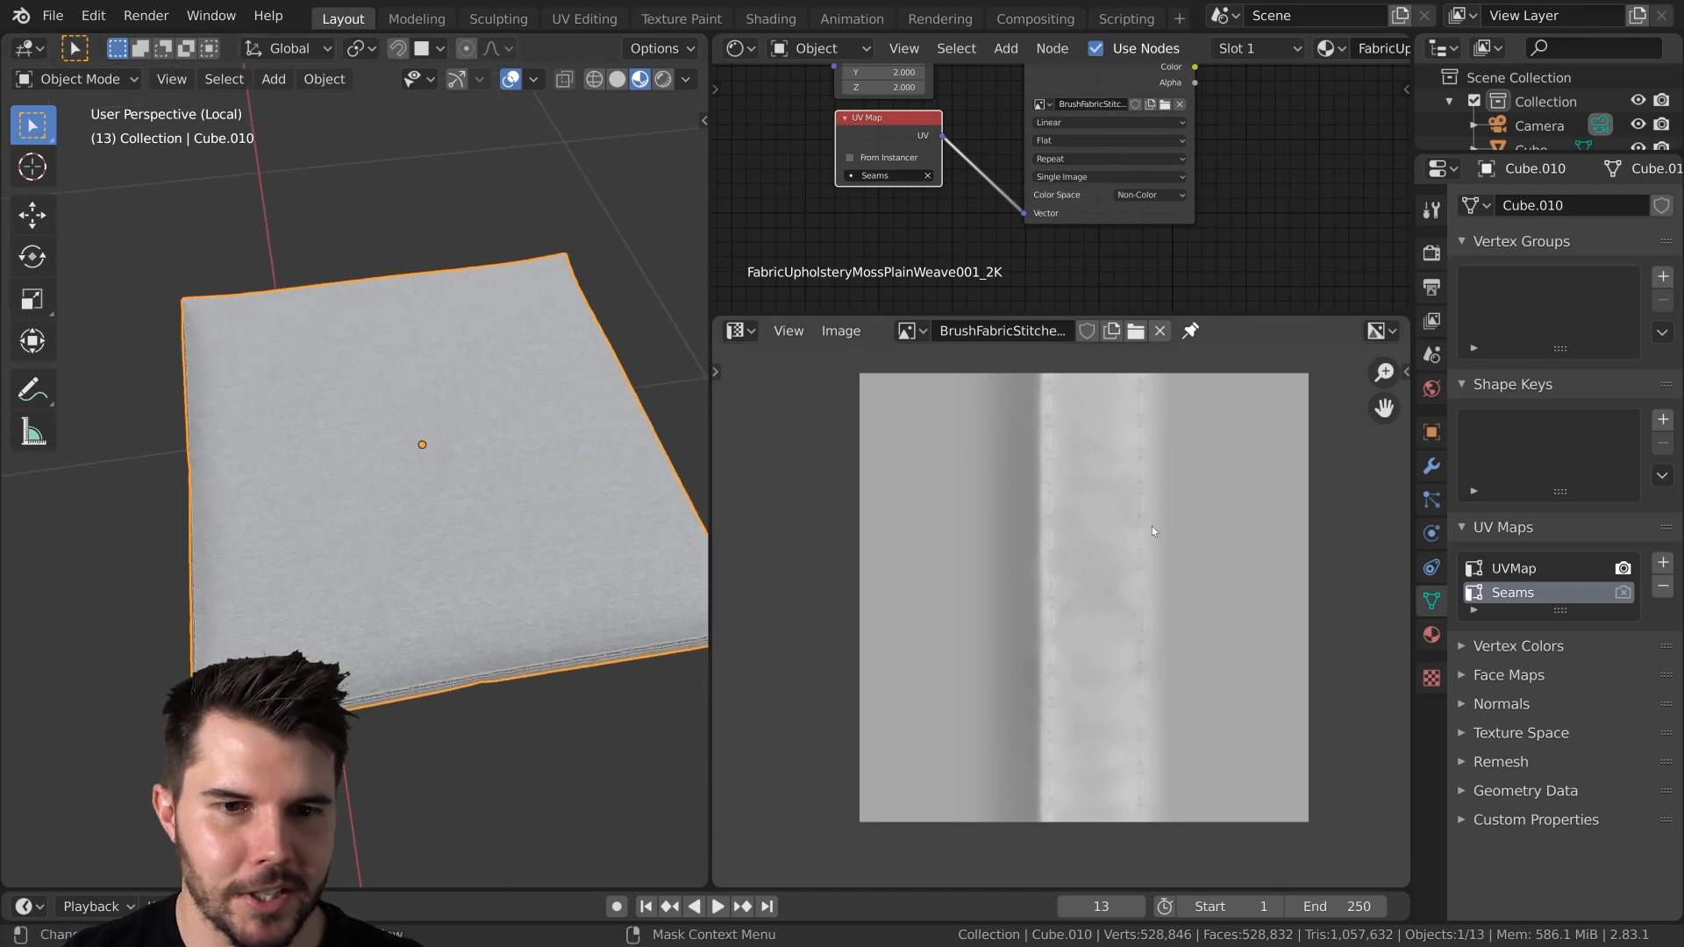
middle_drag(693, 535, 402, 497)
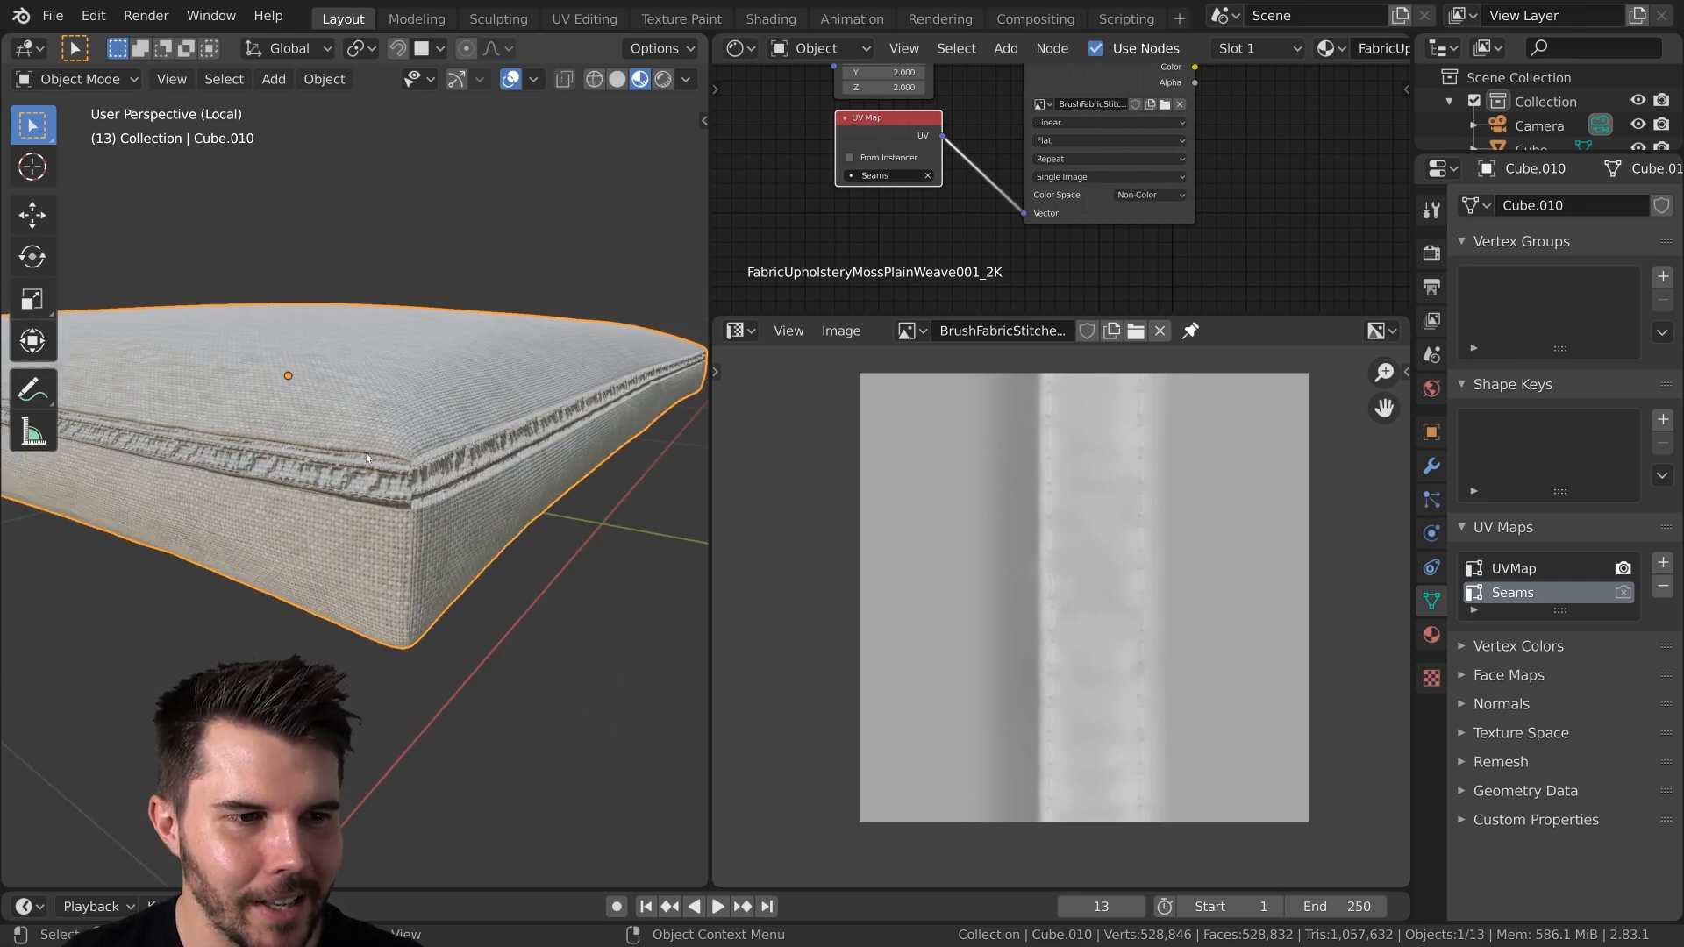
scroll(995, 524, up, 2)
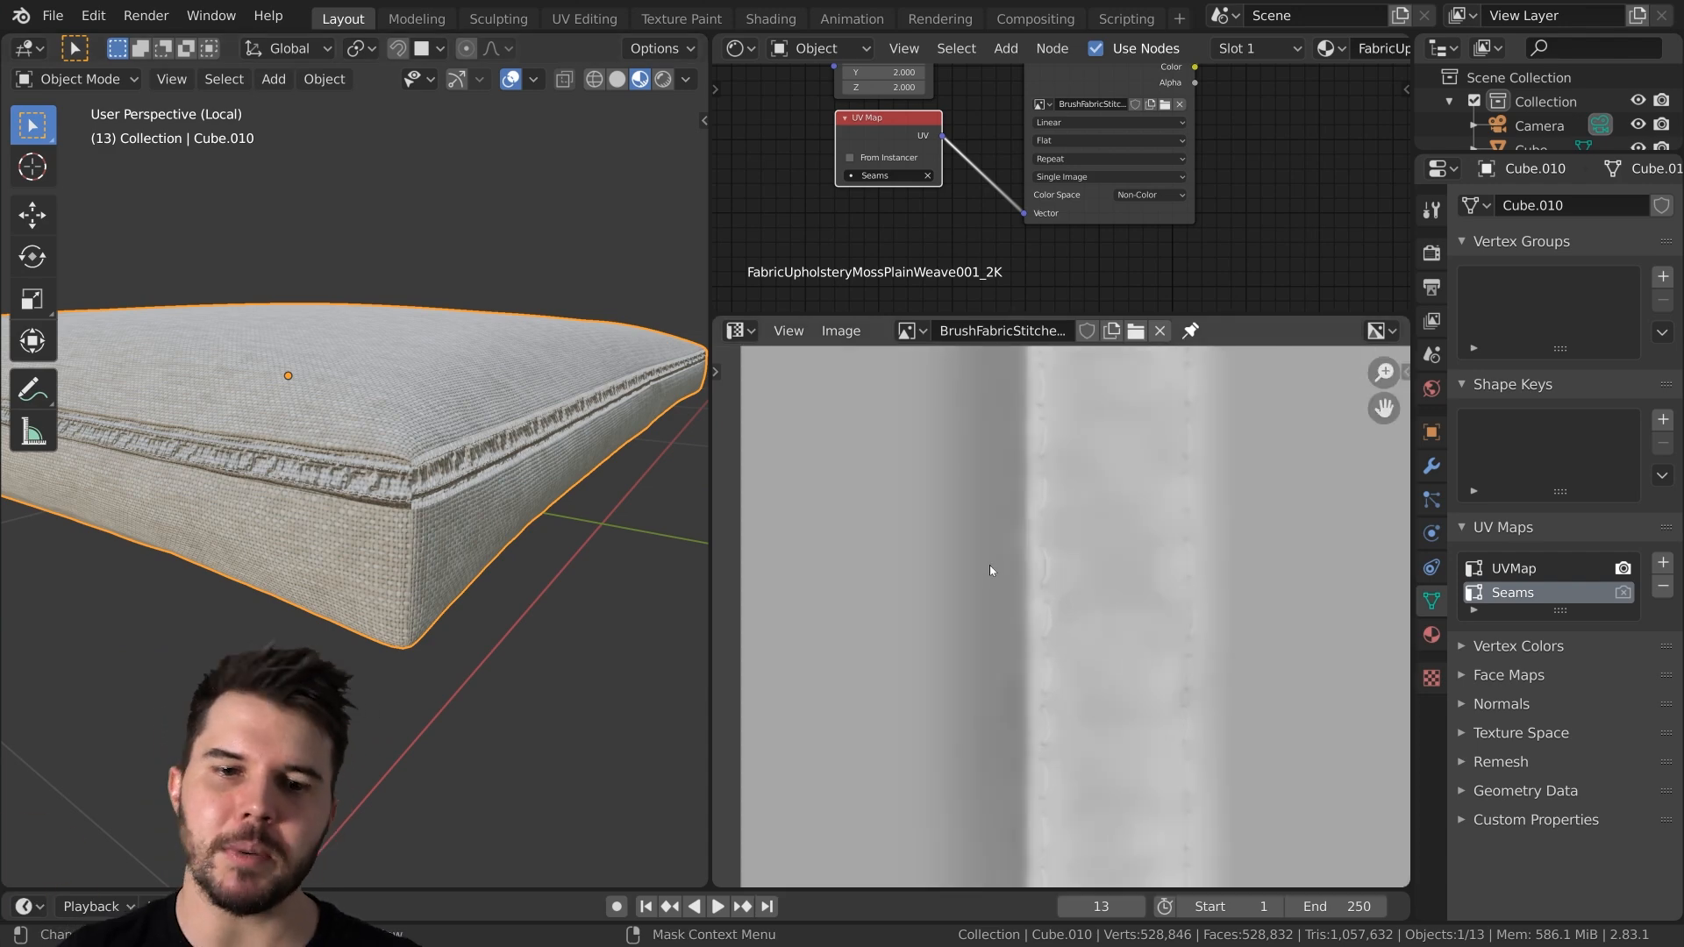
scroll(1014, 550, down, 1)
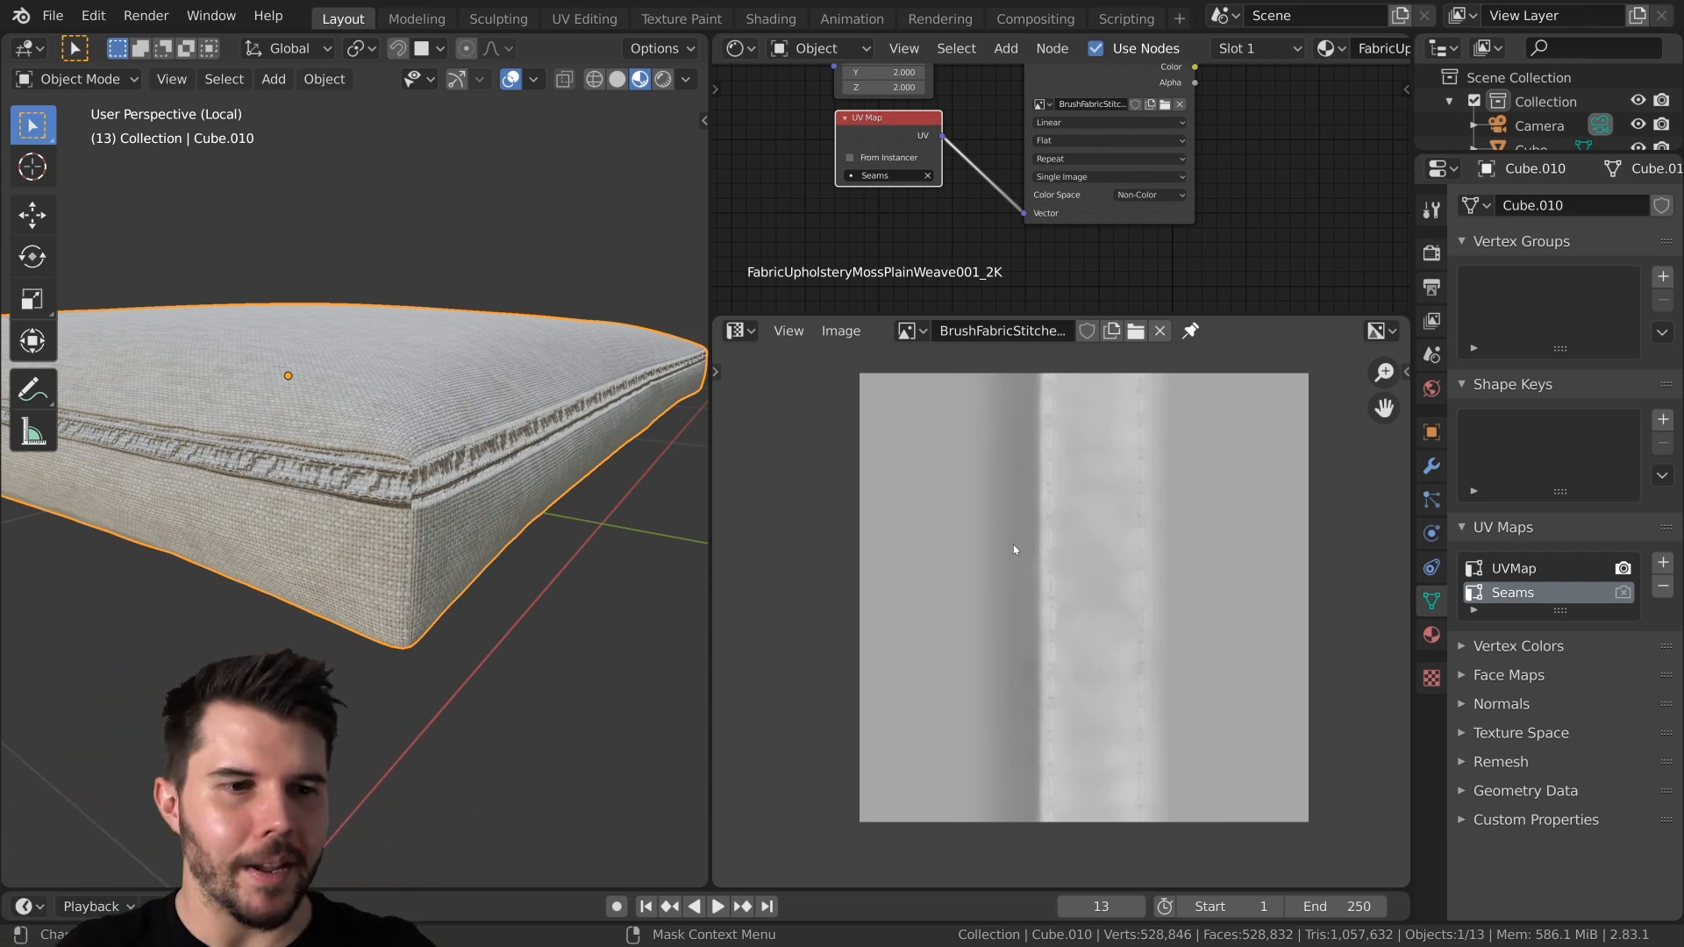
middle_drag(478, 443, 421, 443)
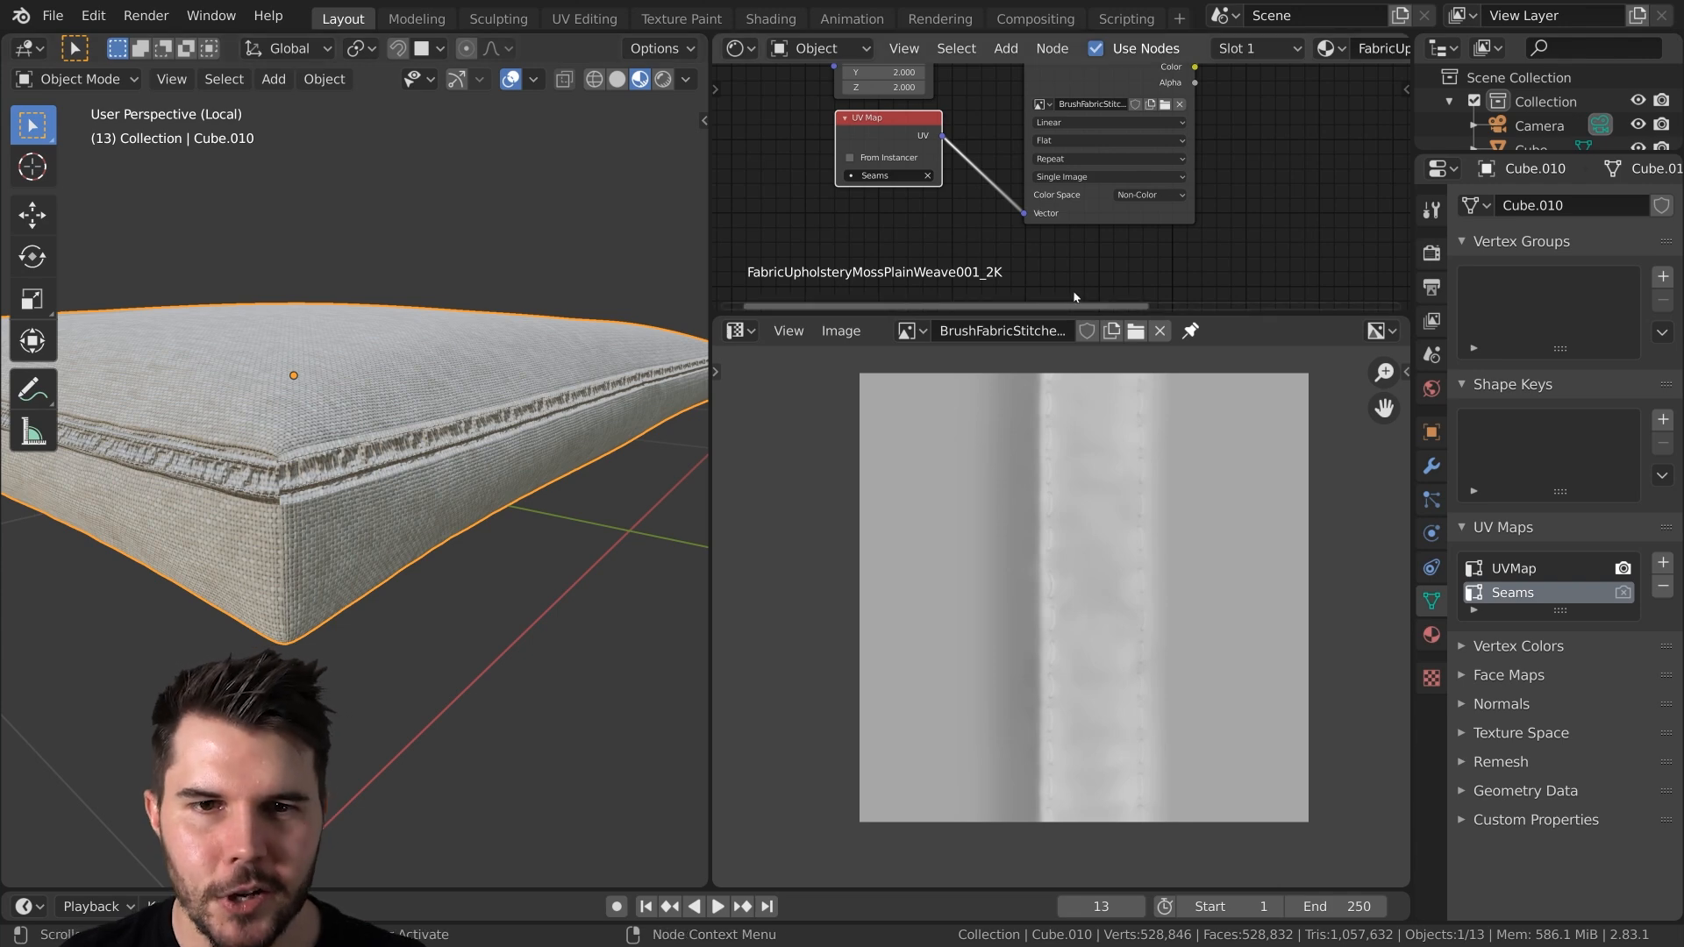
middle_drag(1065, 506, 1044, 544)
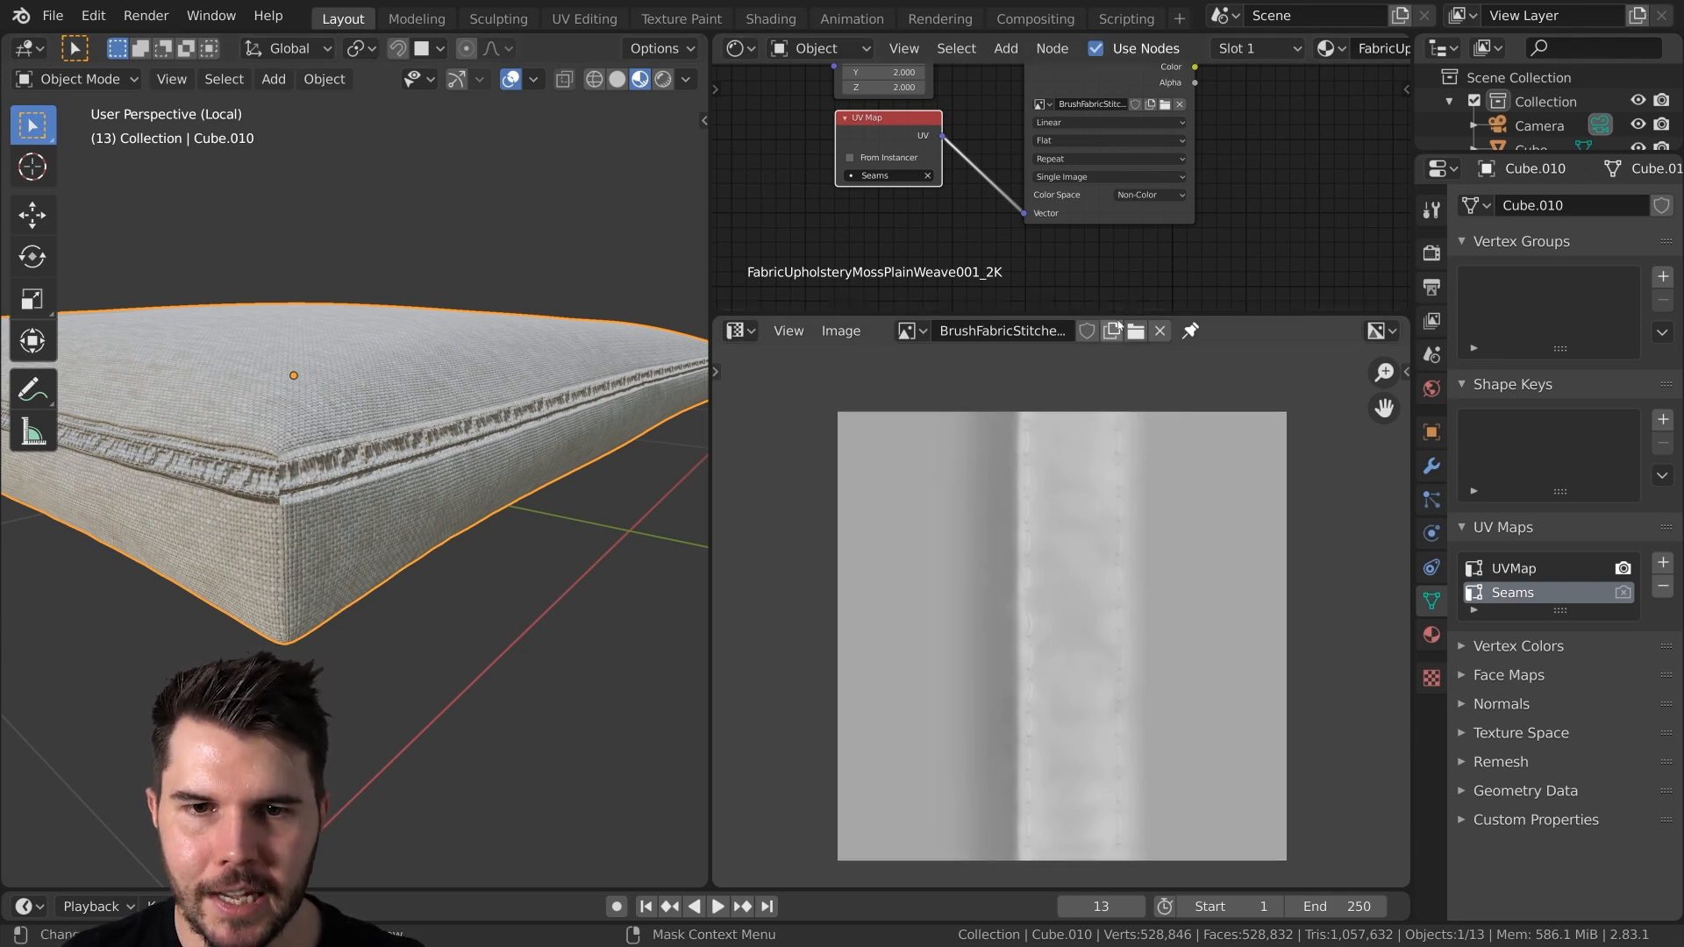
Enlarge the node editor and bring the link between the stitch image texture and the Bump node into view
drag(1118, 313, 1118, 394)
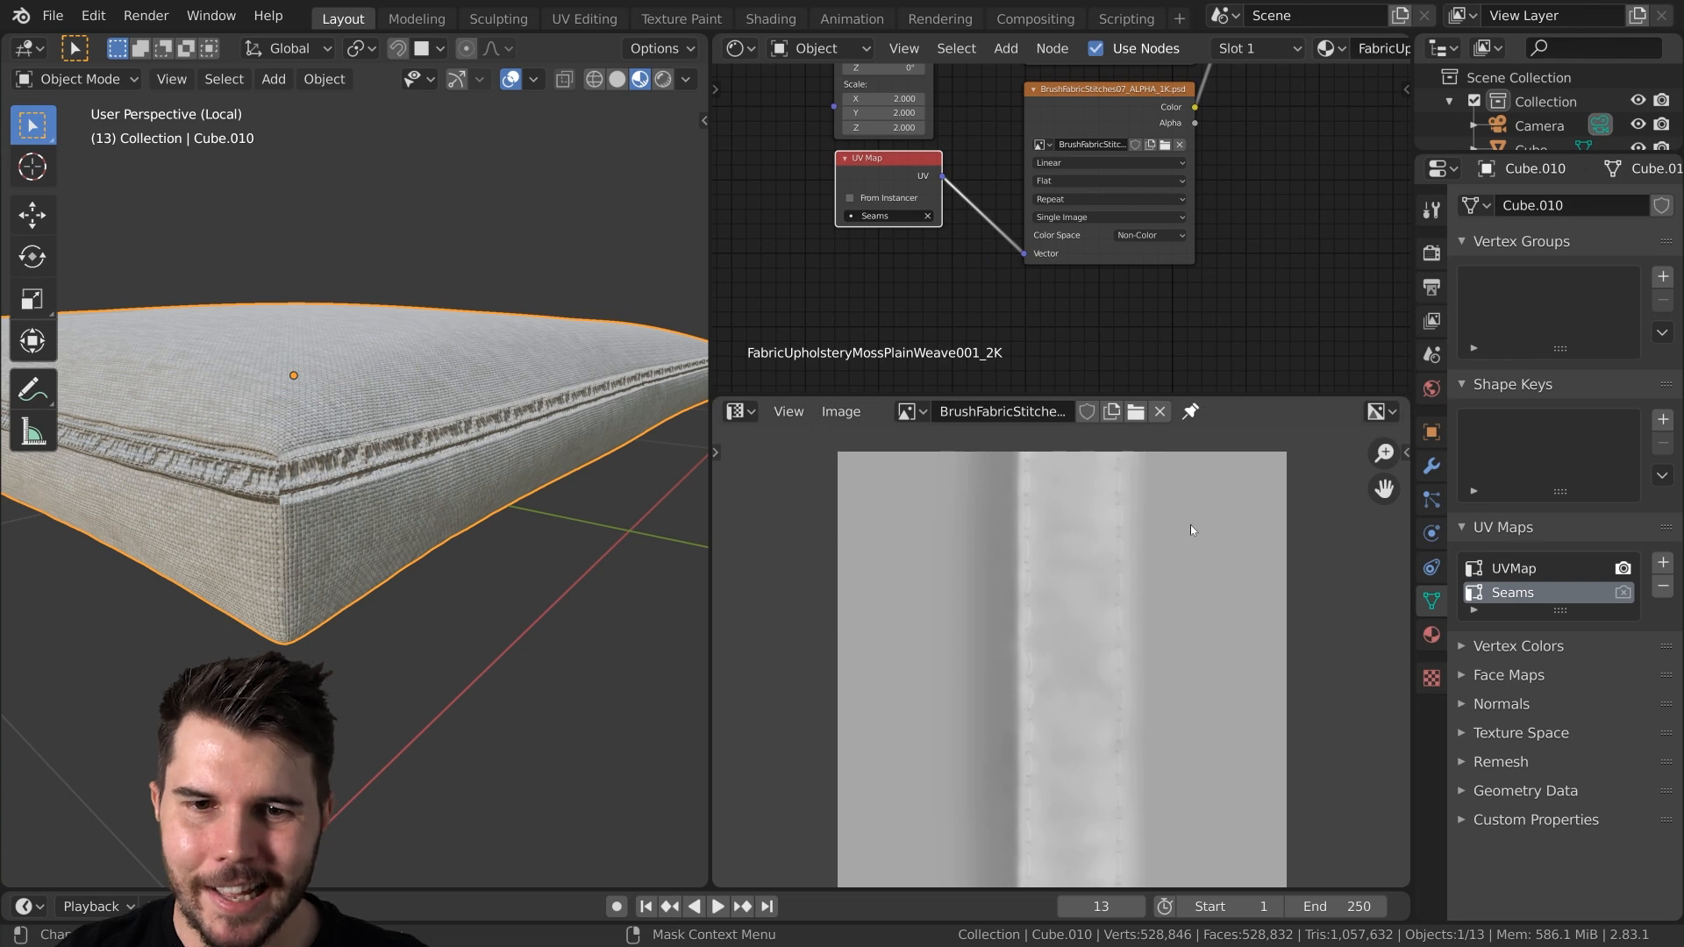
middle_drag(1192, 526, 1136, 618)
drag(1222, 395, 1229, 511)
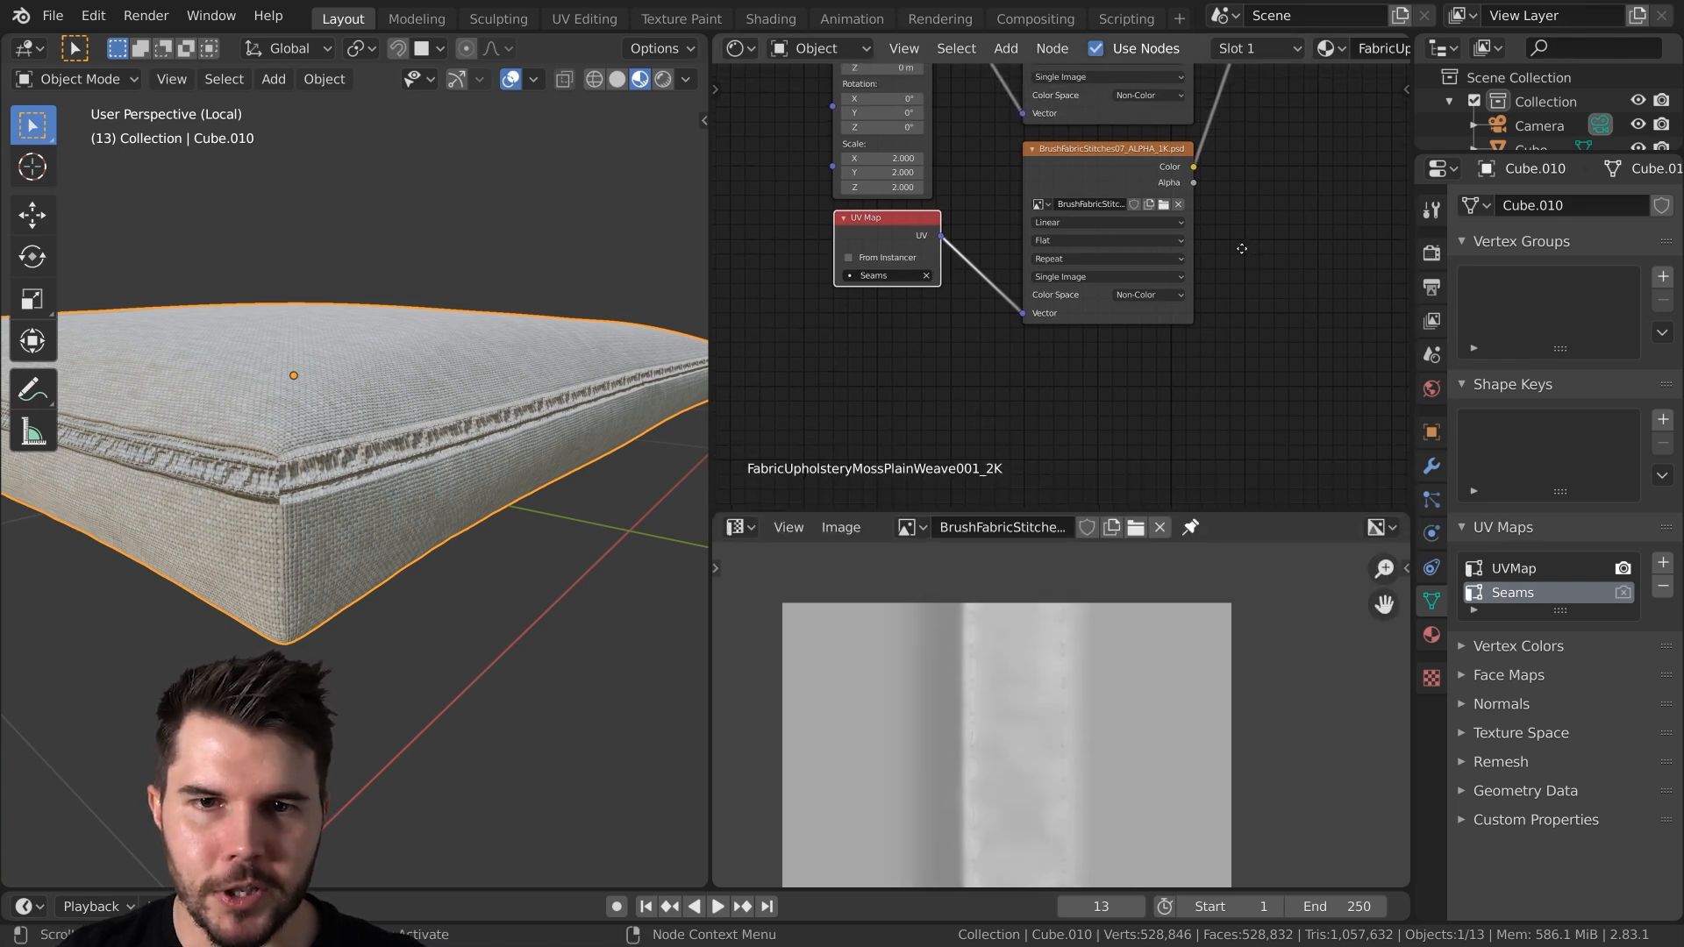
middle_drag(1251, 237, 1018, 407)
scroll(1102, 199, up, 1)
scroll(1101, 246, down, 1)
scroll(1100, 246, up, 1)
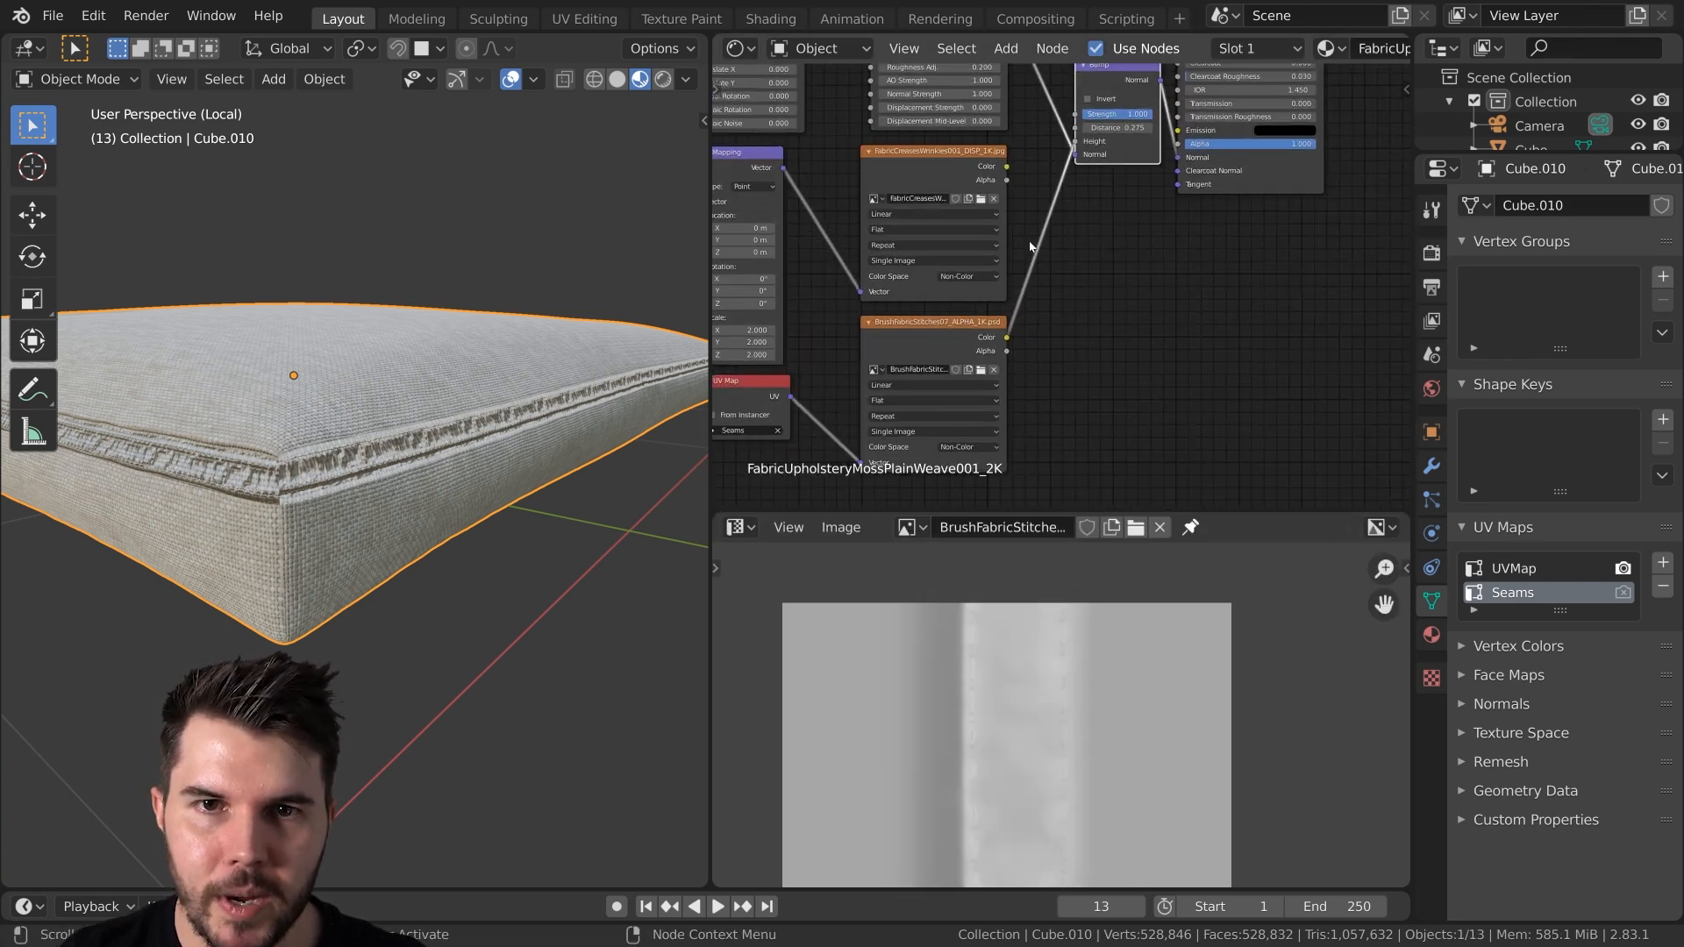
Insert a Map Range node between the stitch image's Color output and the Bump node's Height input
key(shift+a)
mouse_move(1079, 429)
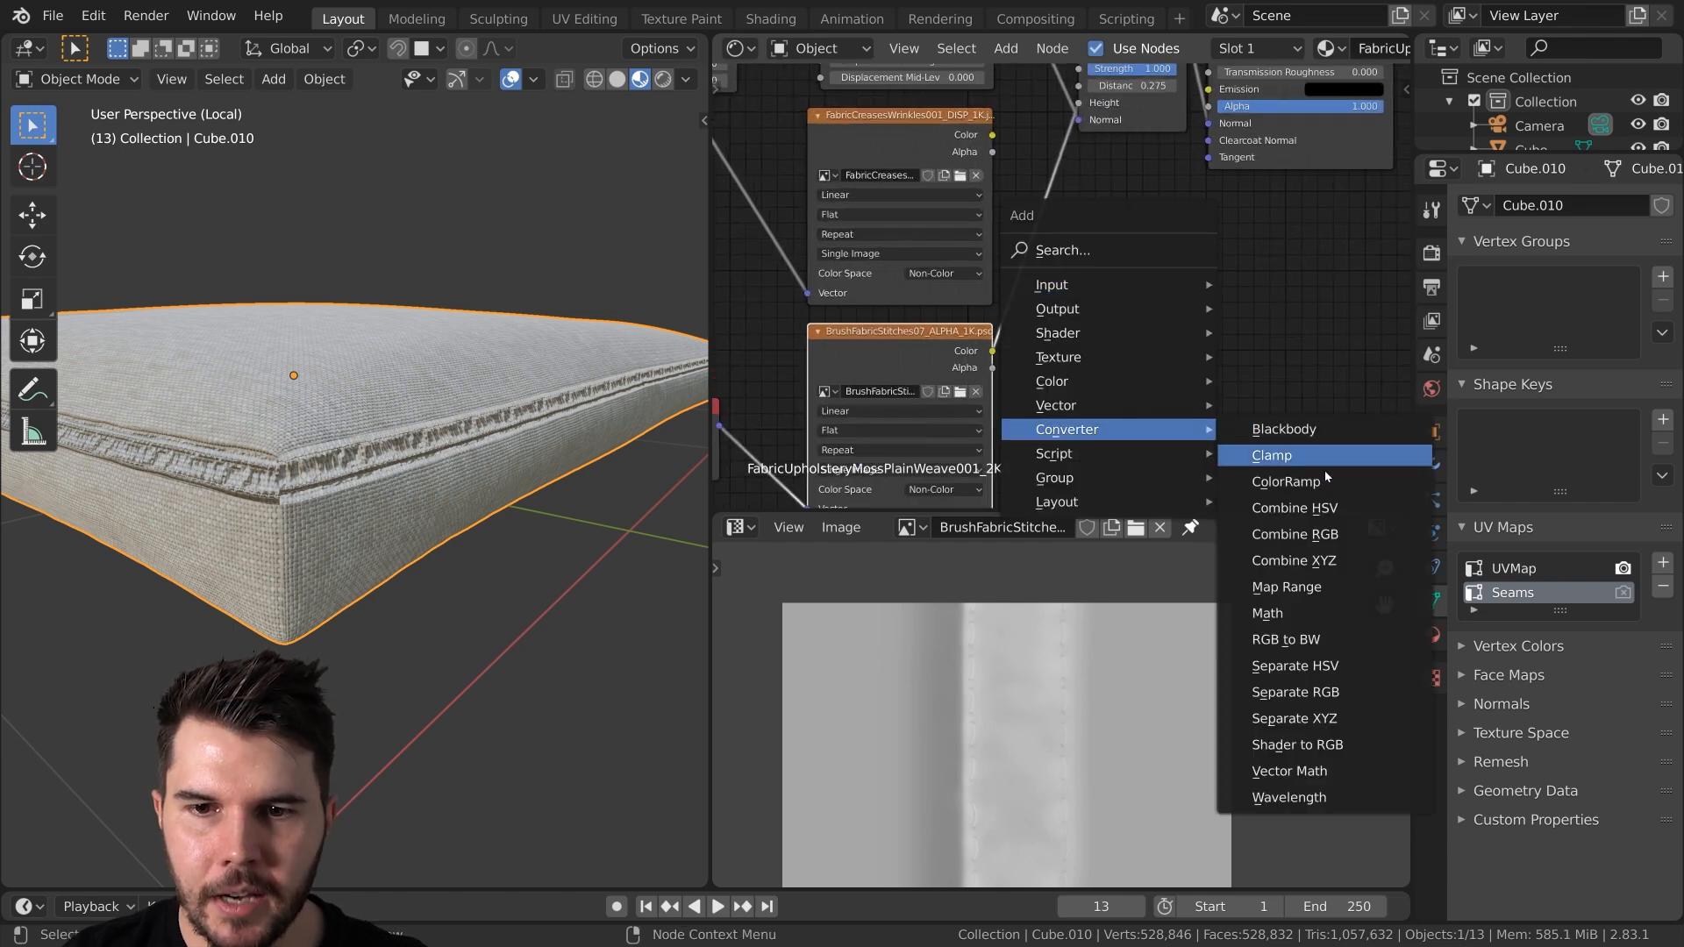
click(1321, 588)
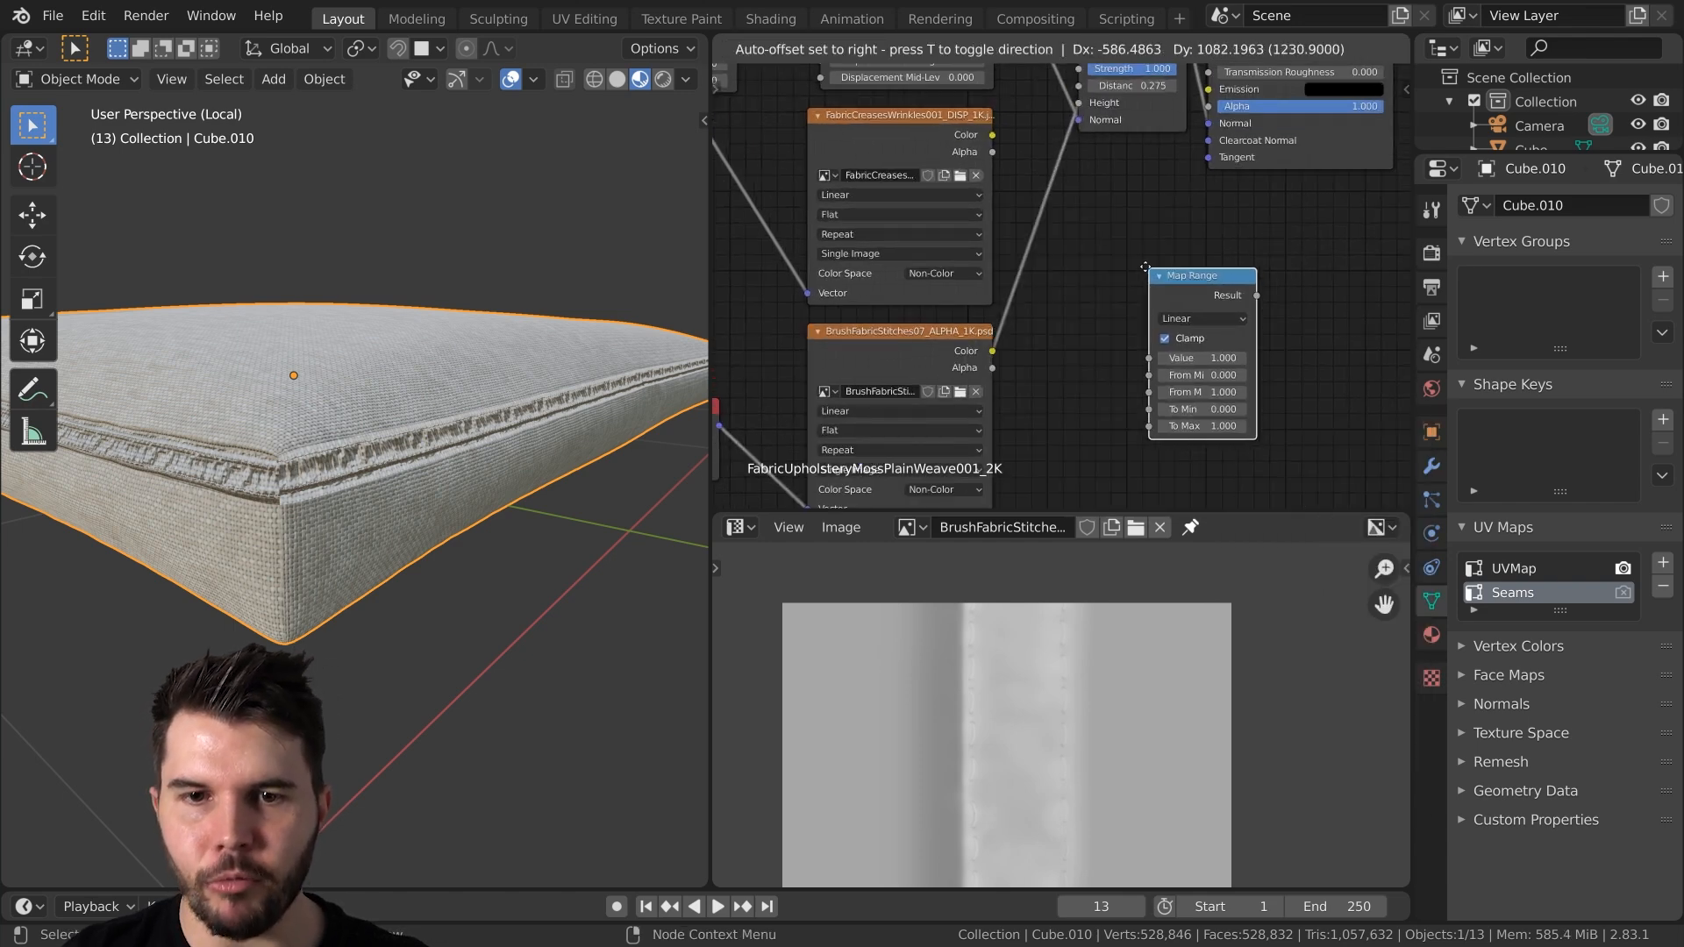
click(1131, 249)
middle_drag(1131, 250, 1163, 294)
scroll(1167, 309, up, 4)
drag(1087, 249, 1090, 271)
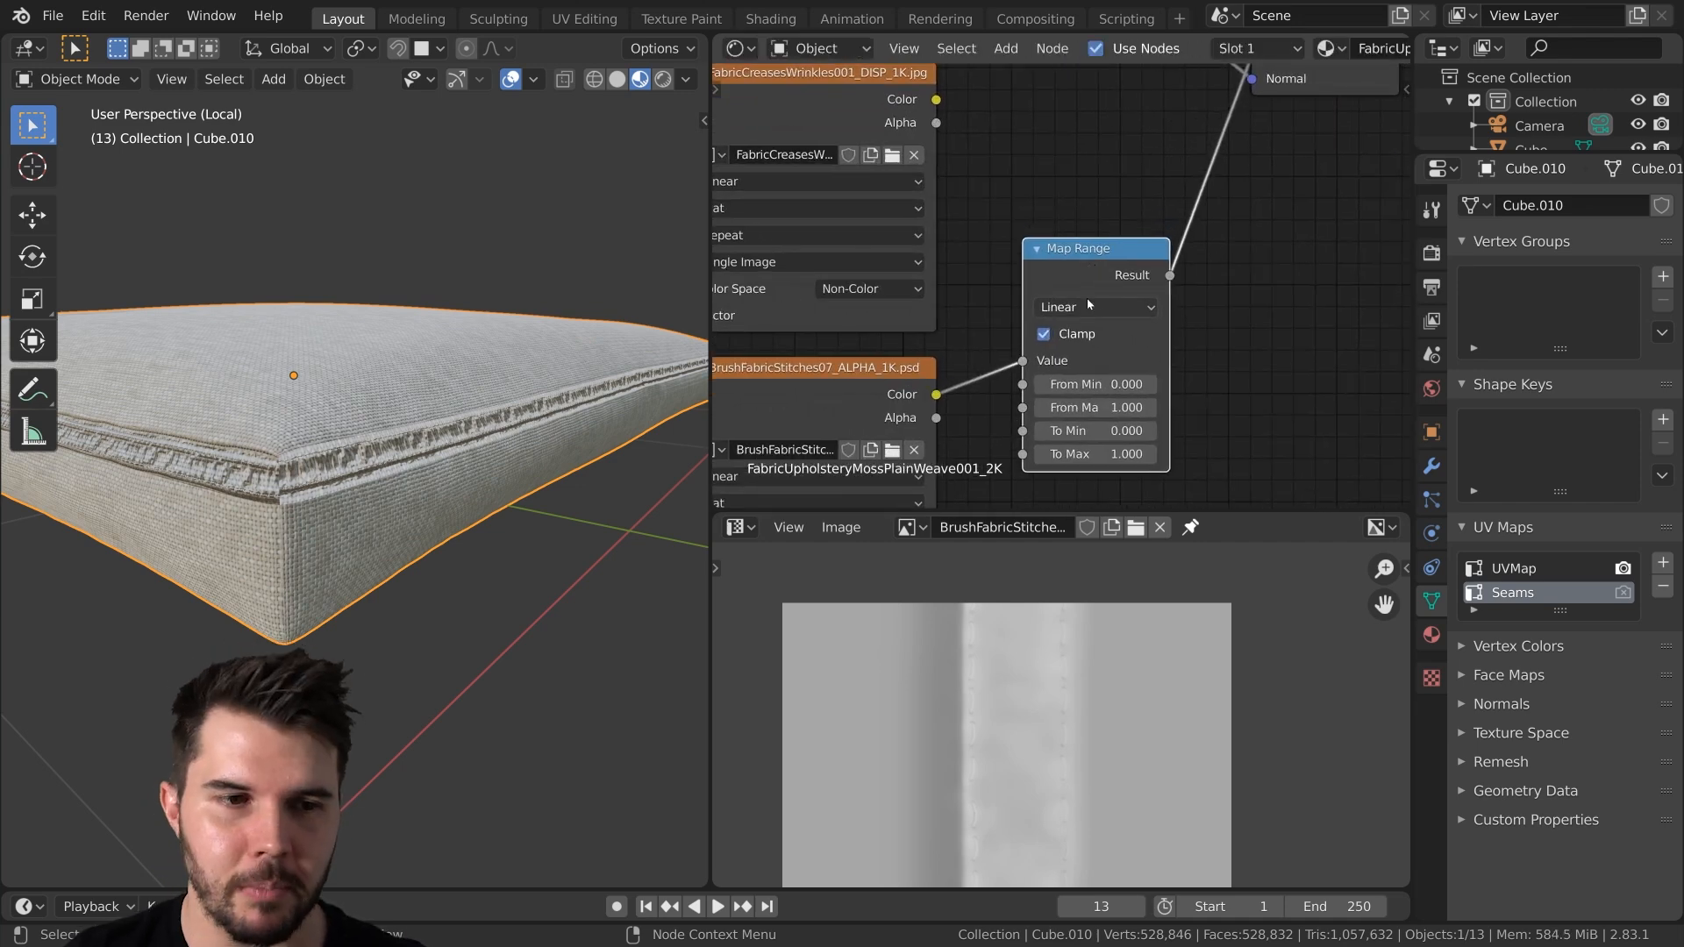
Examine the Map Range node's From and To range settings next to the stitch image node
middle_drag(1124, 319, 1112, 205)
scroll(1112, 205, up, 2)
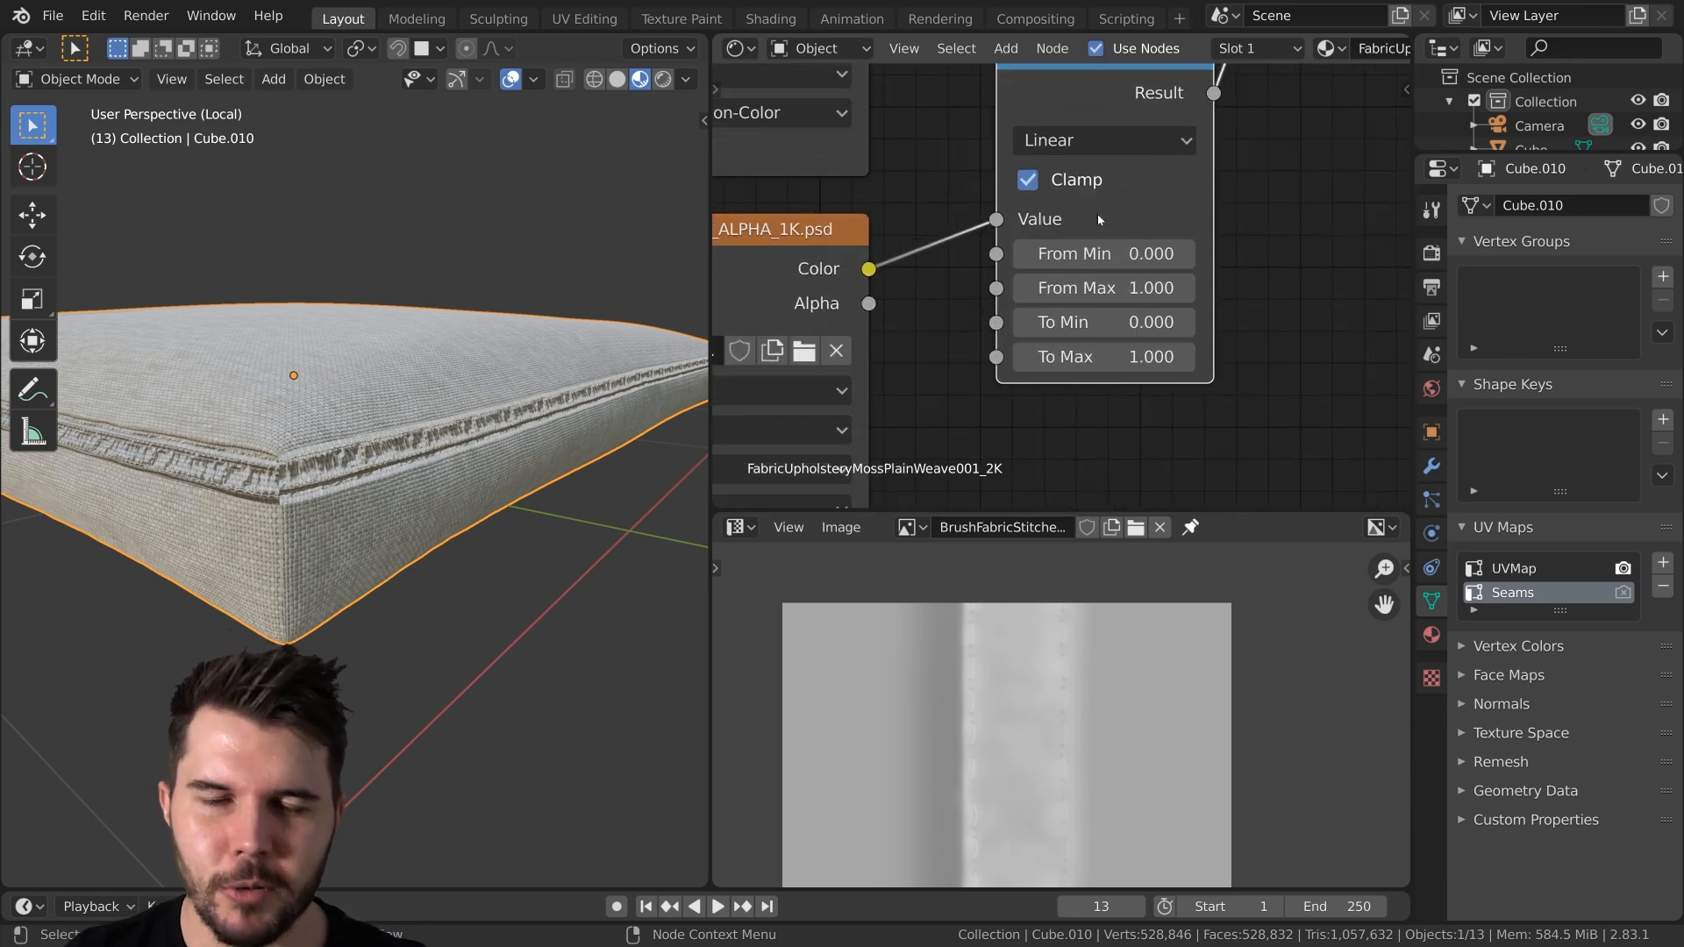
middle_drag(1120, 250, 1352, 119)
drag(970, 144, 992, 147)
middle_drag(1329, 175, 1065, 279)
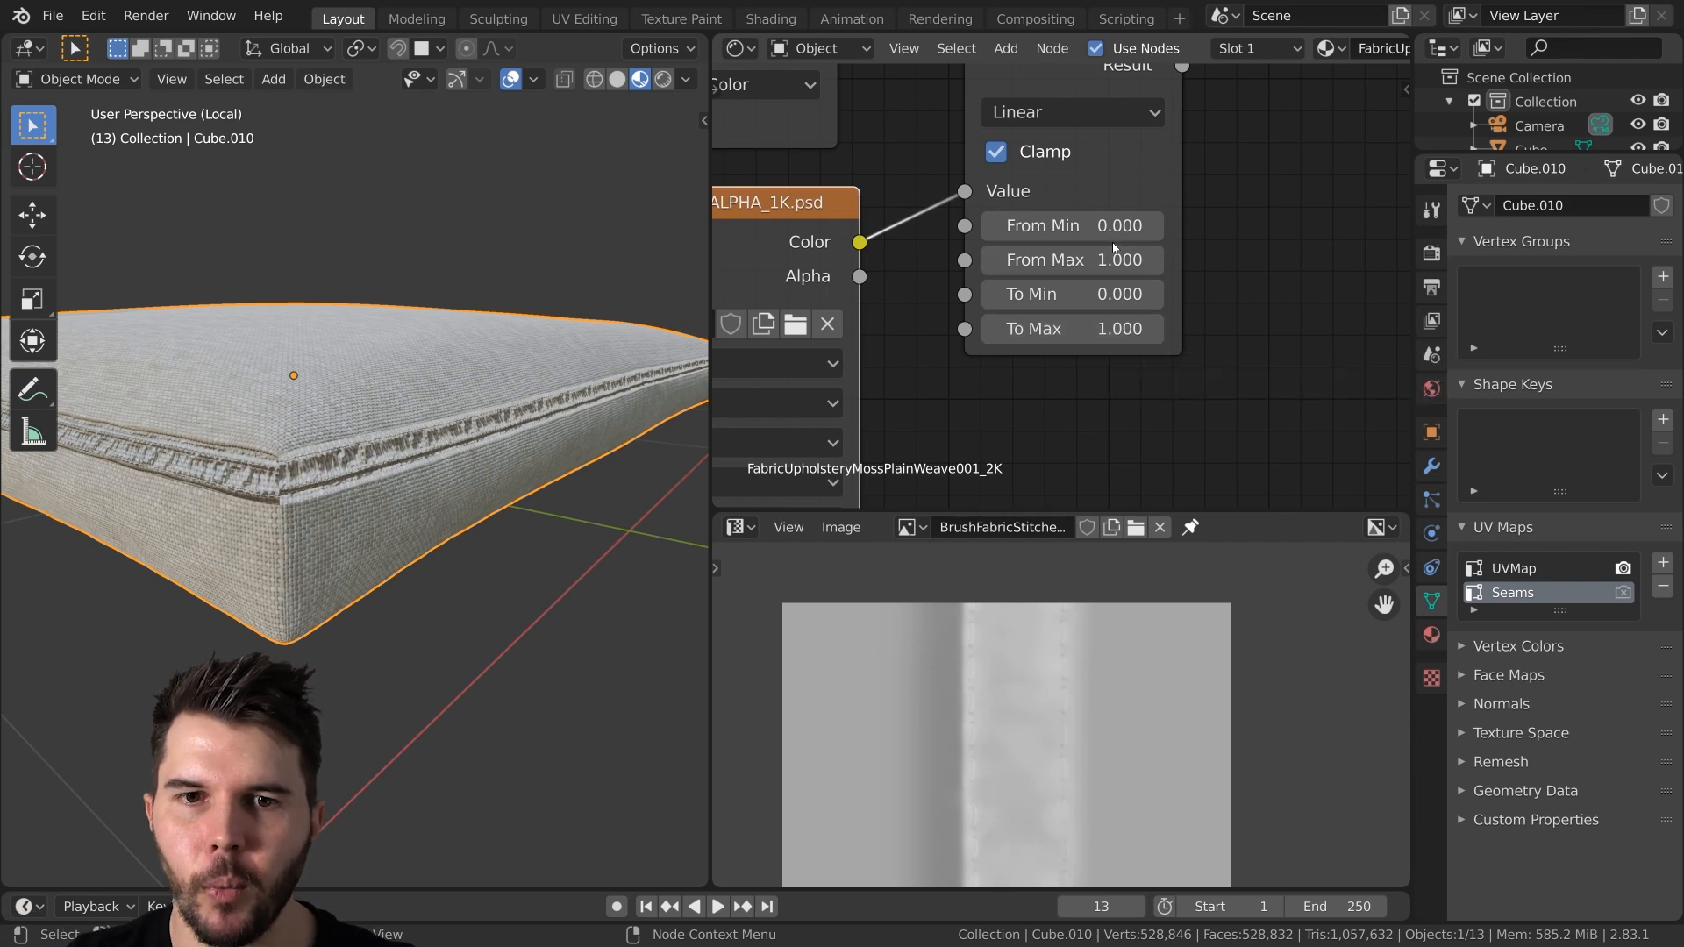
scroll(1173, 246, up, 2)
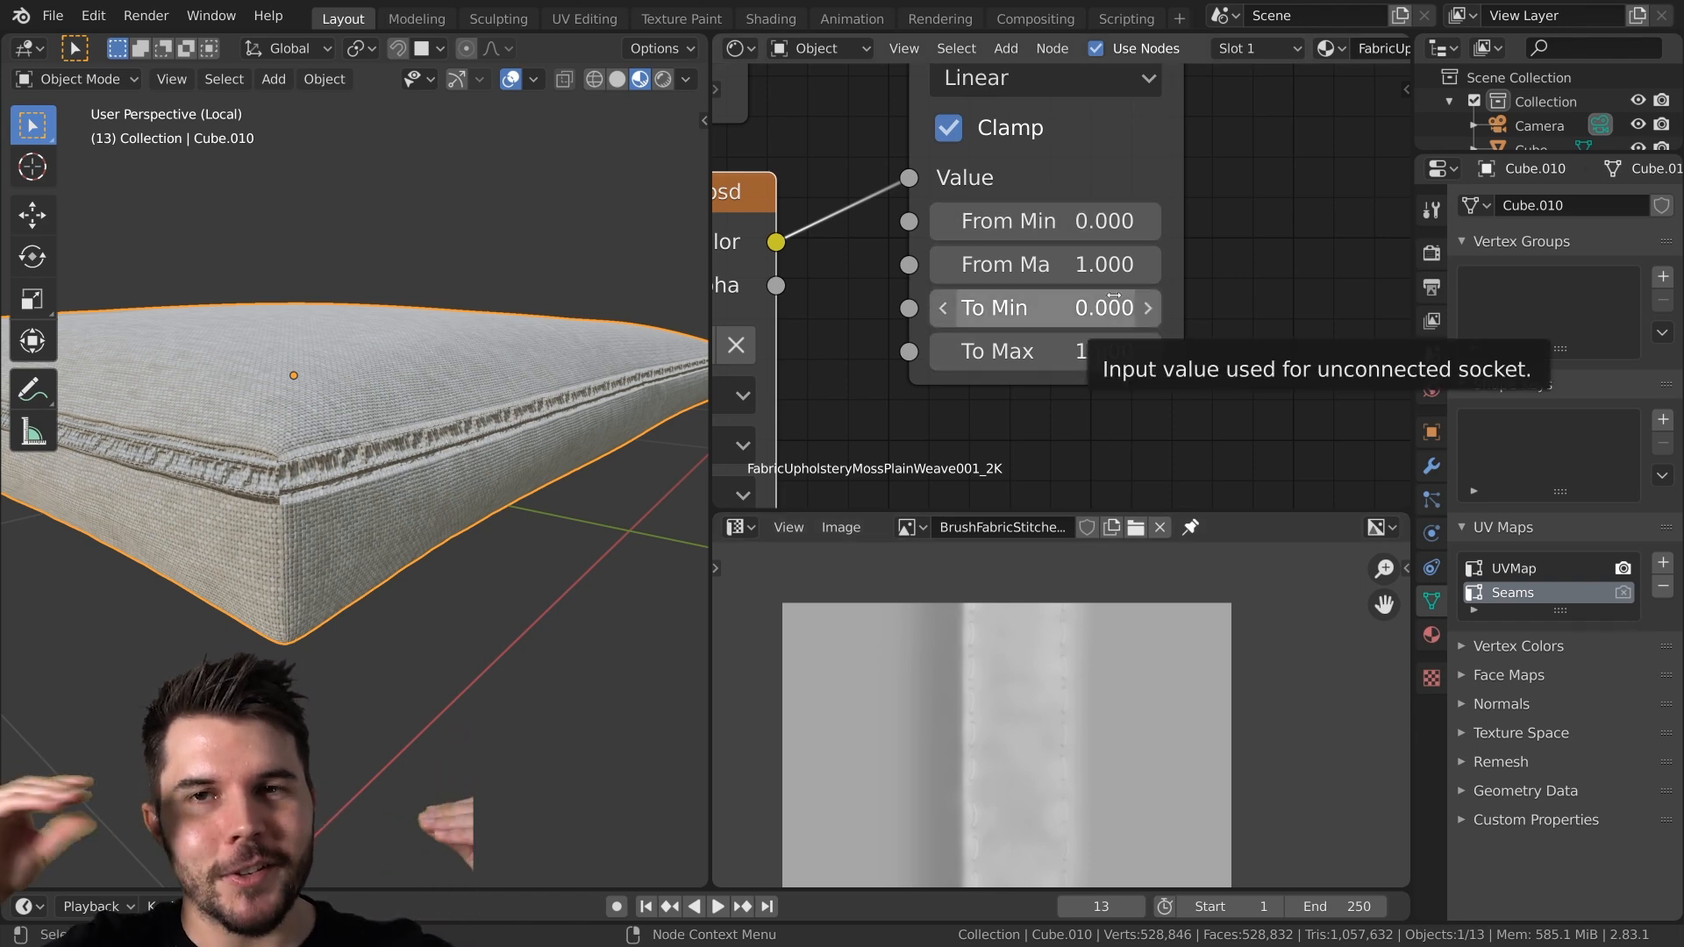
scroll(1107, 263, down, 2)
middle_drag(1097, 198, 1087, 268)
scroll(1087, 269, up, 1)
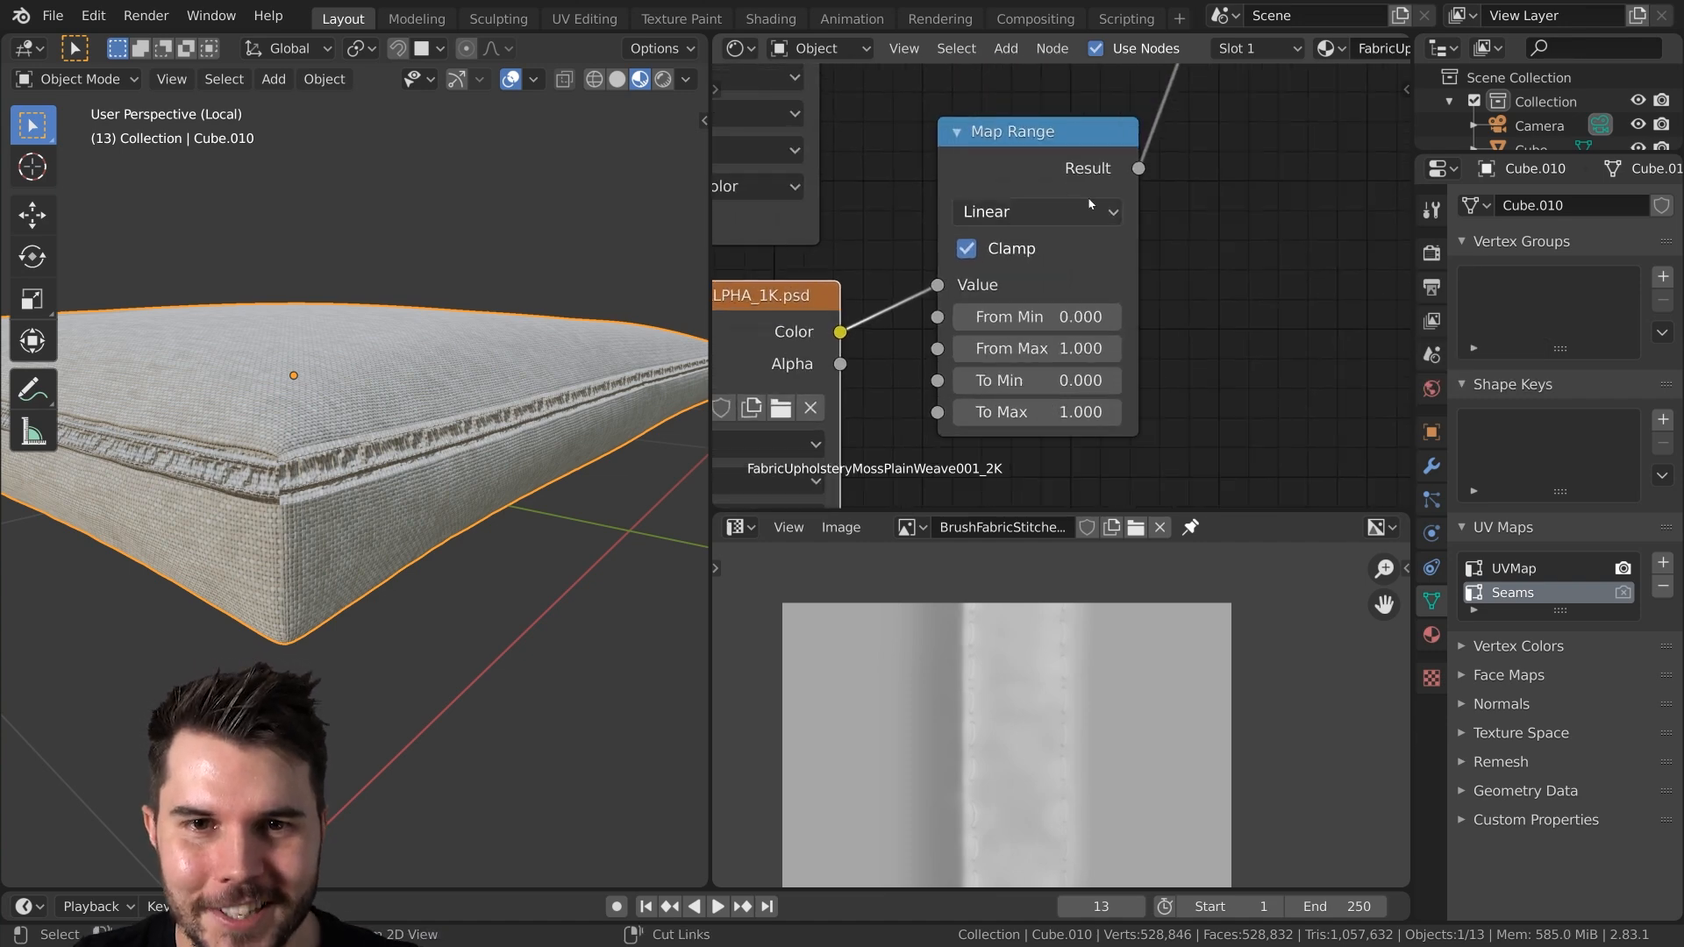
Preview the Map Range result on the cushion and raise its From Min to 0.400
ctrl+shift+click(1084, 164)
middle_drag(504, 380, 454, 434)
scroll(1064, 321, up, 1)
drag(1063, 321, 1119, 325)
middle_drag(527, 386, 434, 429)
Switch the preview back to the full material, check the seam, and raise the Map Range From Min to 0.420
scroll(1160, 274, down, 3)
middle_drag(1179, 232, 1031, 444)
scroll(1053, 368, down, 3)
middle_drag(1175, 66, 1010, 373)
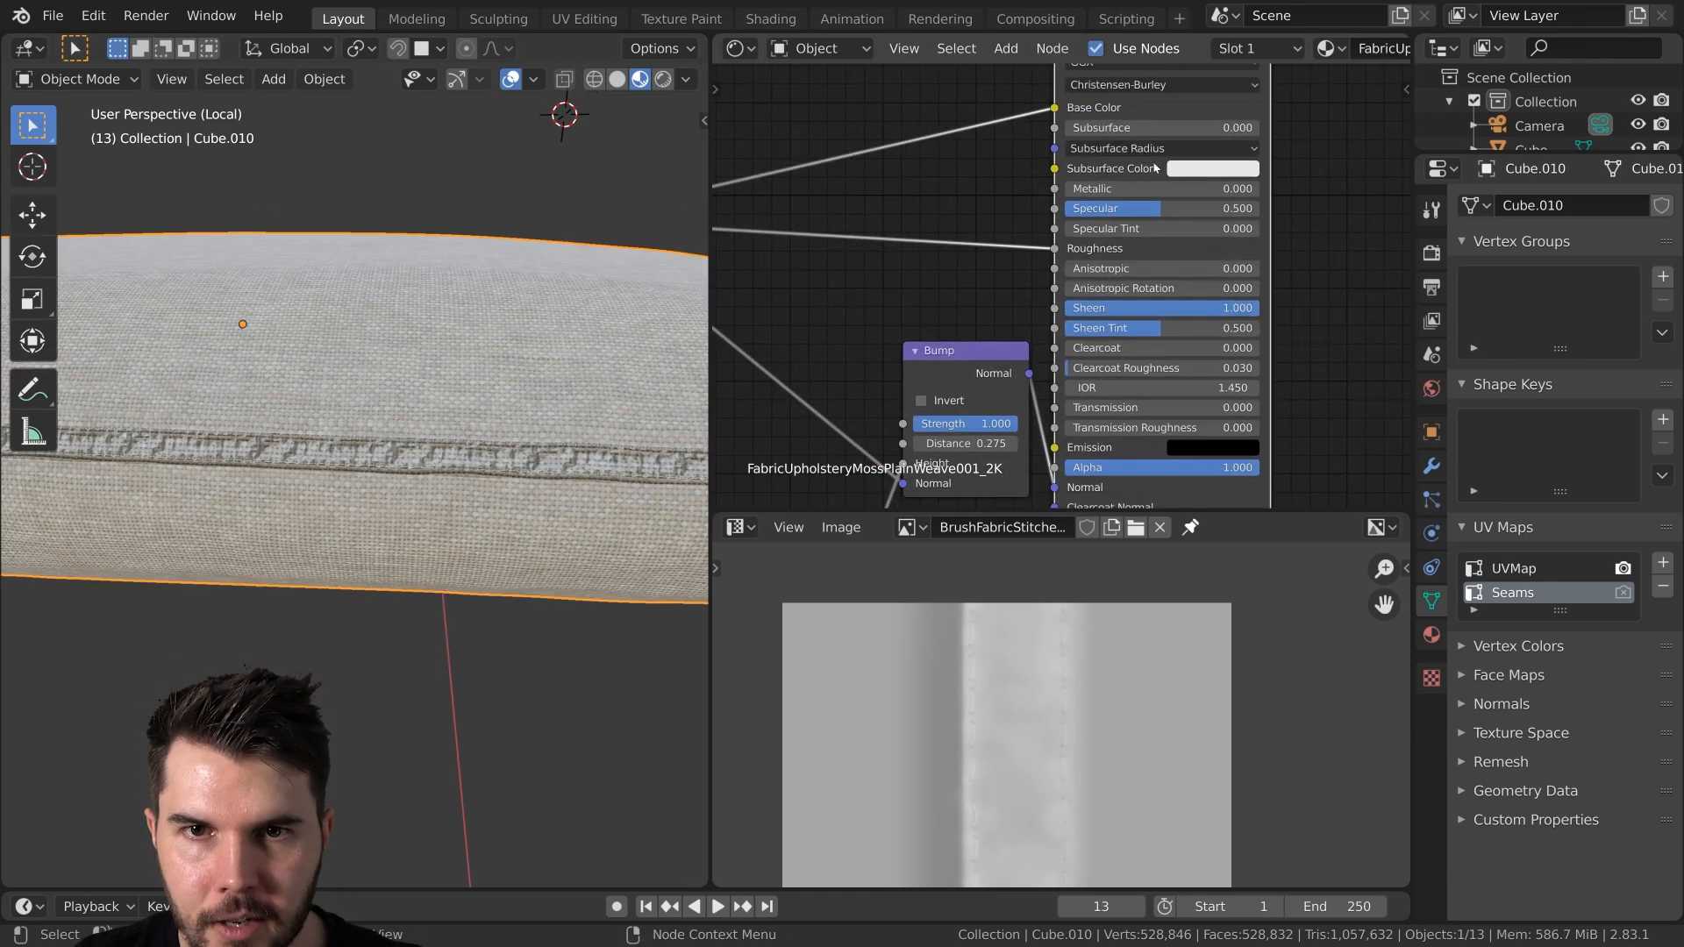
middle_drag(600, 523, 443, 474)
middle_drag(1007, 433, 1057, 152)
scroll(1004, 391, up, 2)
middle_drag(934, 397, 1137, 230)
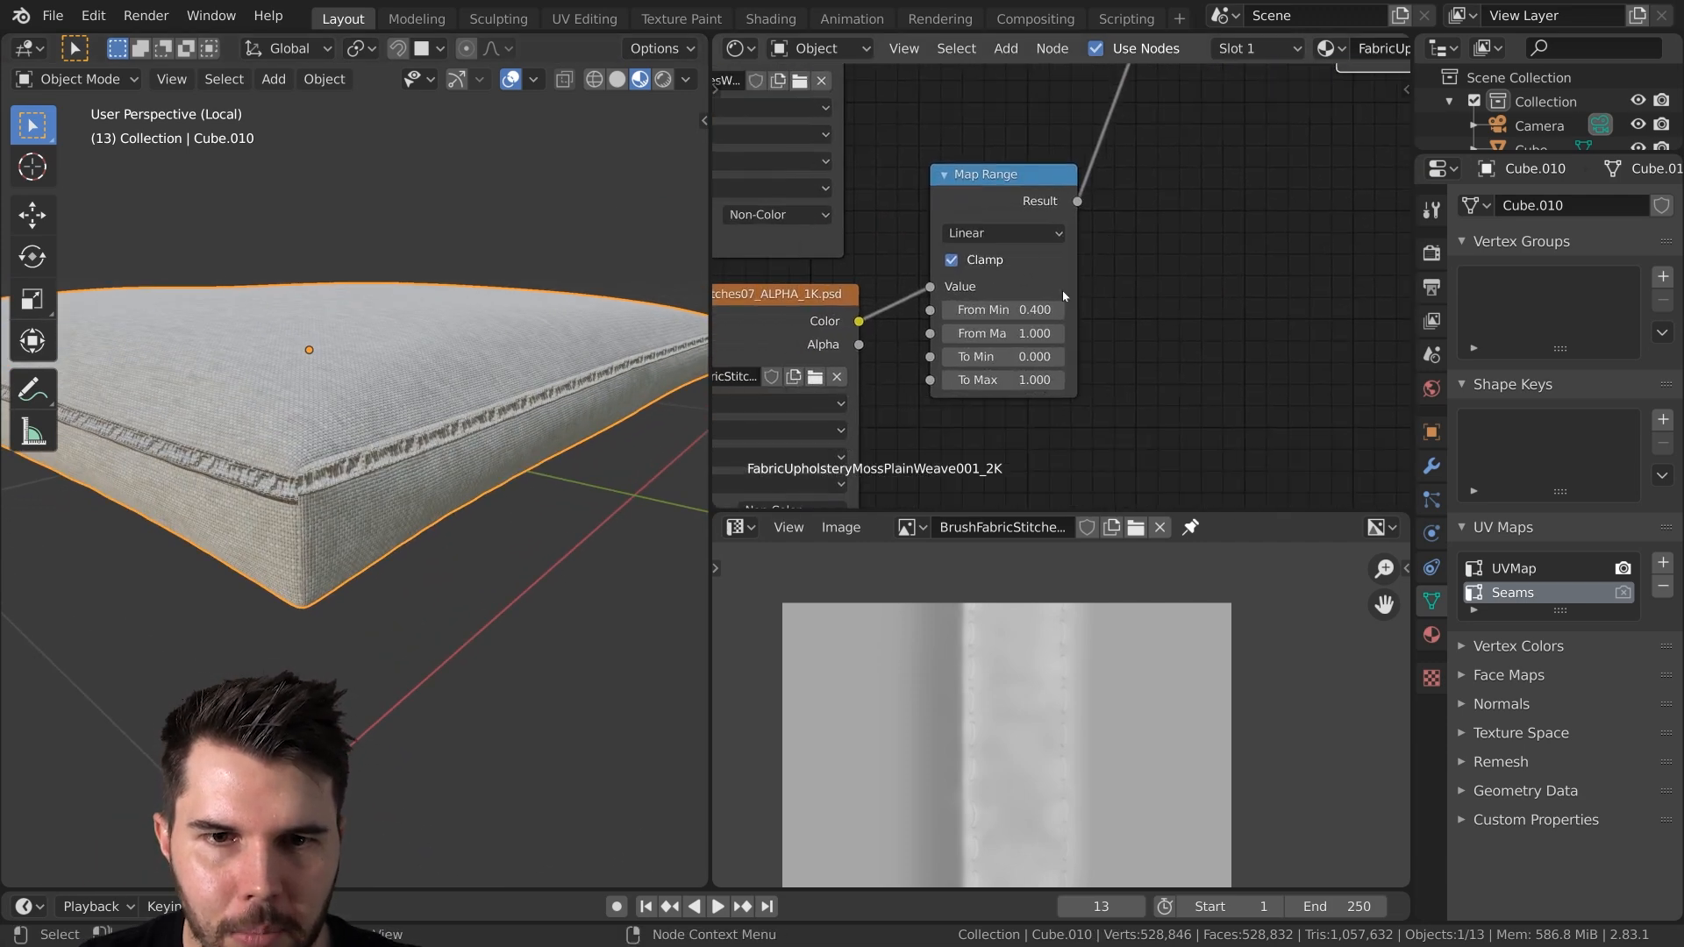
mouse_move(1004, 310)
mouse_down()
mouse_move(1039, 309)
mouse_move(1016, 309)
mouse_up()
Lower the Bump node's Distance to 0.015, checking the stitched seam around the cushion's corner
scroll(504, 387, down, 2)
middle_drag(504, 387, 562, 351)
middle_drag(1118, 298, 989, 533)
middle_drag(574, 432, 534, 416)
scroll(533, 416, up, 3)
scroll(1032, 217, up, 2)
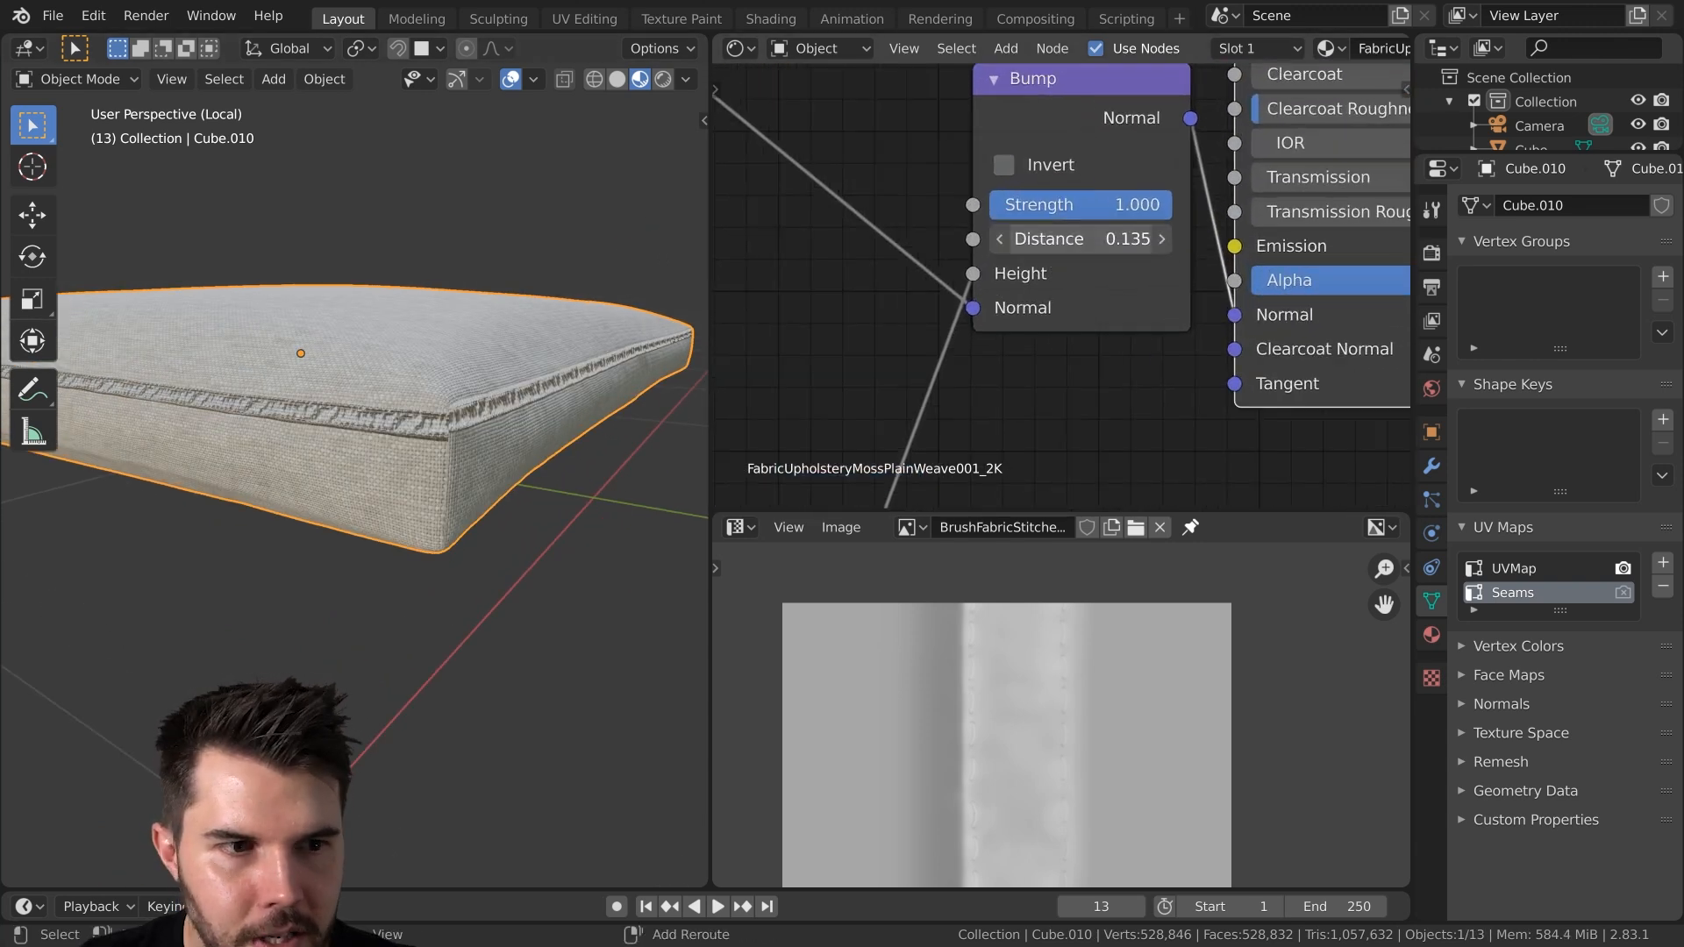
drag(1081, 238, 1063, 239)
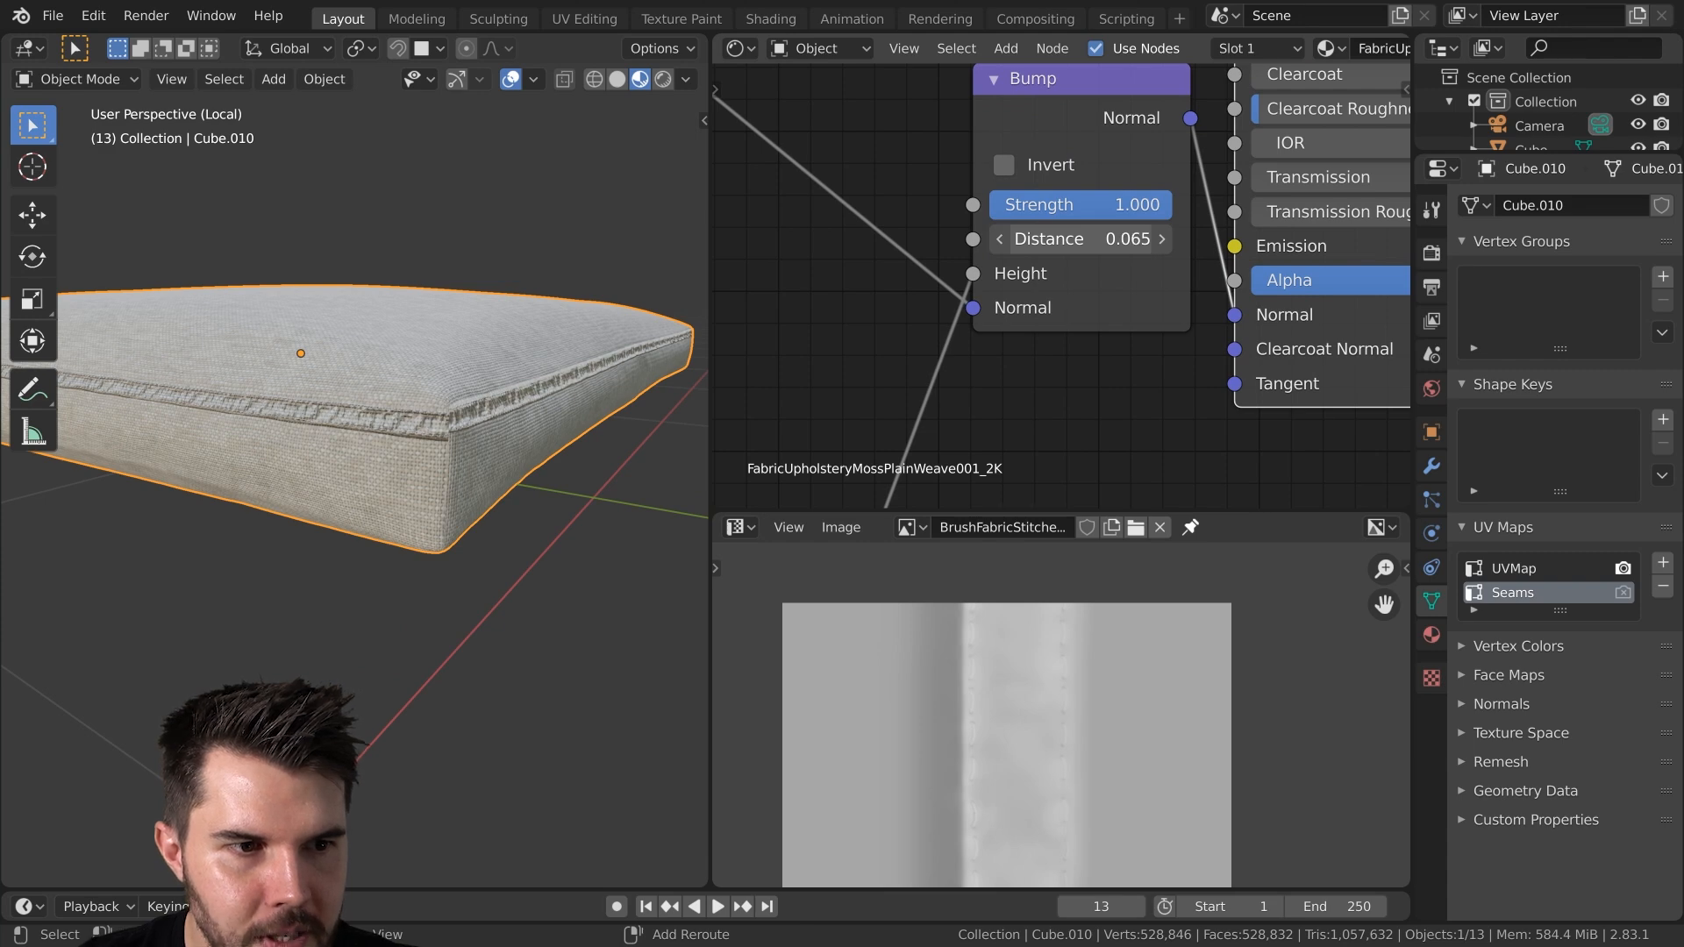
mouse_move(516, 391)
middle_down()
mouse_move(628, 374)
mouse_move(395, 397)
mouse_move(456, 416)
mouse_move(398, 434)
mouse_move(344, 398)
mouse_move(529, 384)
middle_up()
scroll(395, 397, up, 2)
scroll(409, 413, down, 1)
scroll(456, 416, down, 3)
scroll(456, 412, up, 1)
scroll(456, 418, down, 3)
scroll(922, 355, down, 10)
Tidy the node layout by moving the Map Range node down level with the stitch image node
middle_drag(882, 338, 1028, 281)
mouse_move(810, 275)
mouse_down()
mouse_move(891, 254)
mouse_move(834, 273)
mouse_up()
scroll(1083, 255, up, 3)
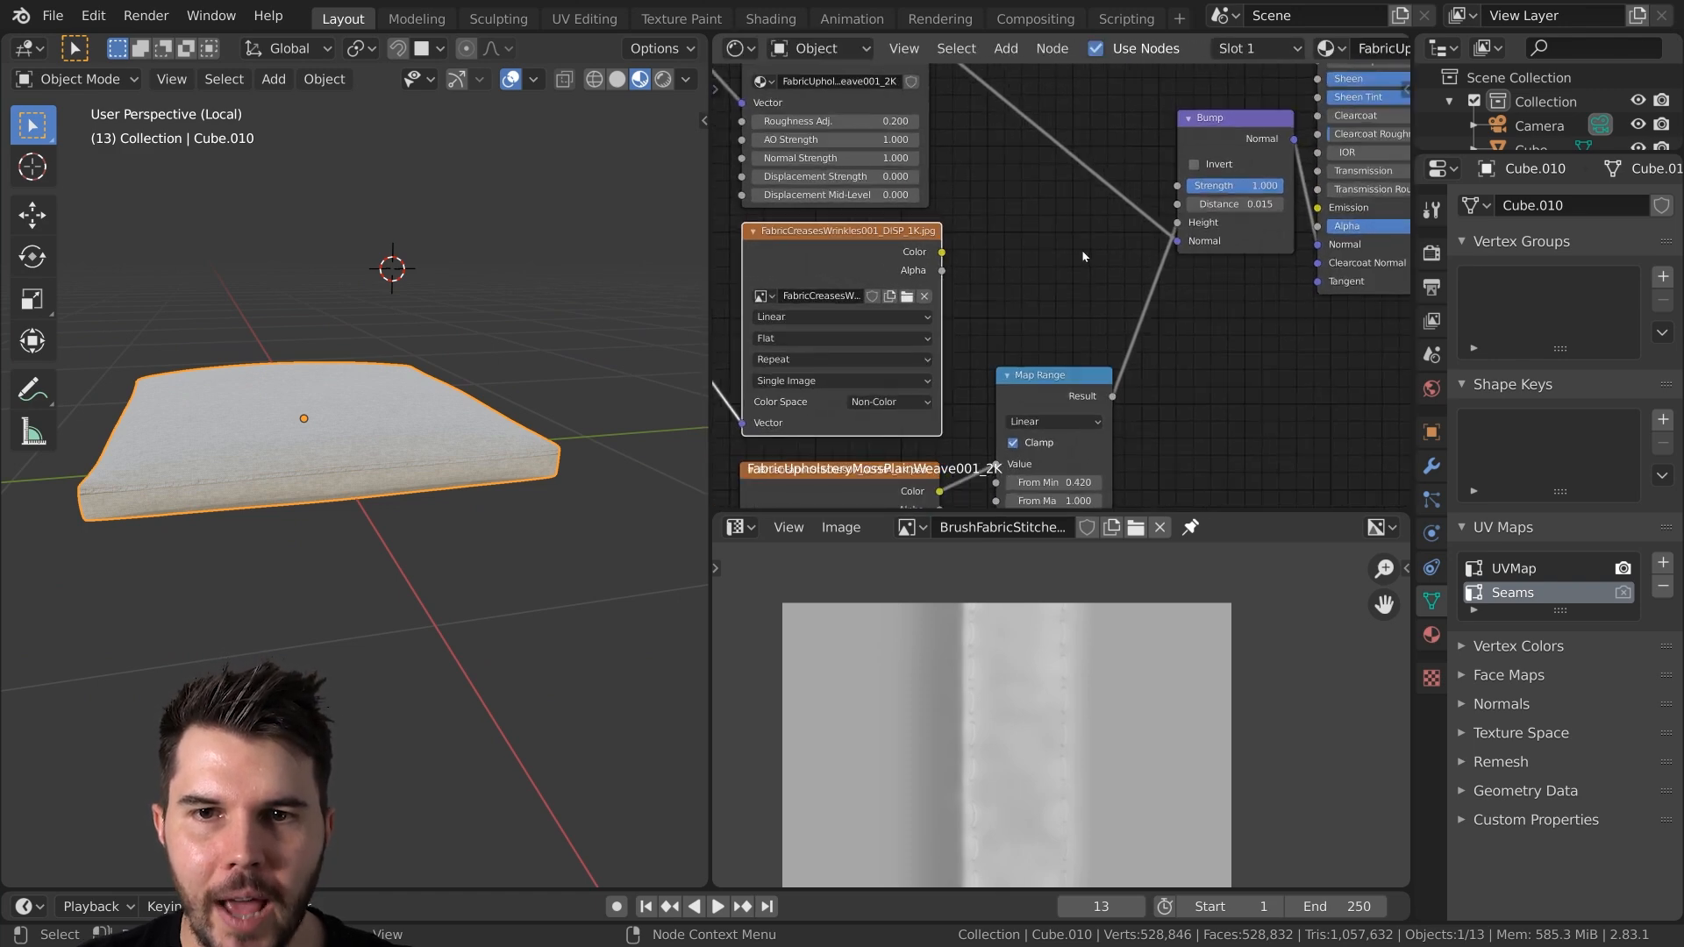
middle_drag(1083, 255, 1030, 289)
middle_drag(1050, 401, 1143, 170)
scroll(1040, 272, down, 3)
drag(1095, 229, 1087, 313)
Add a MixRGB node and connect the wrinkle texture's Color to Color1 and the stitch texture's Color to Color2
click(928, 329)
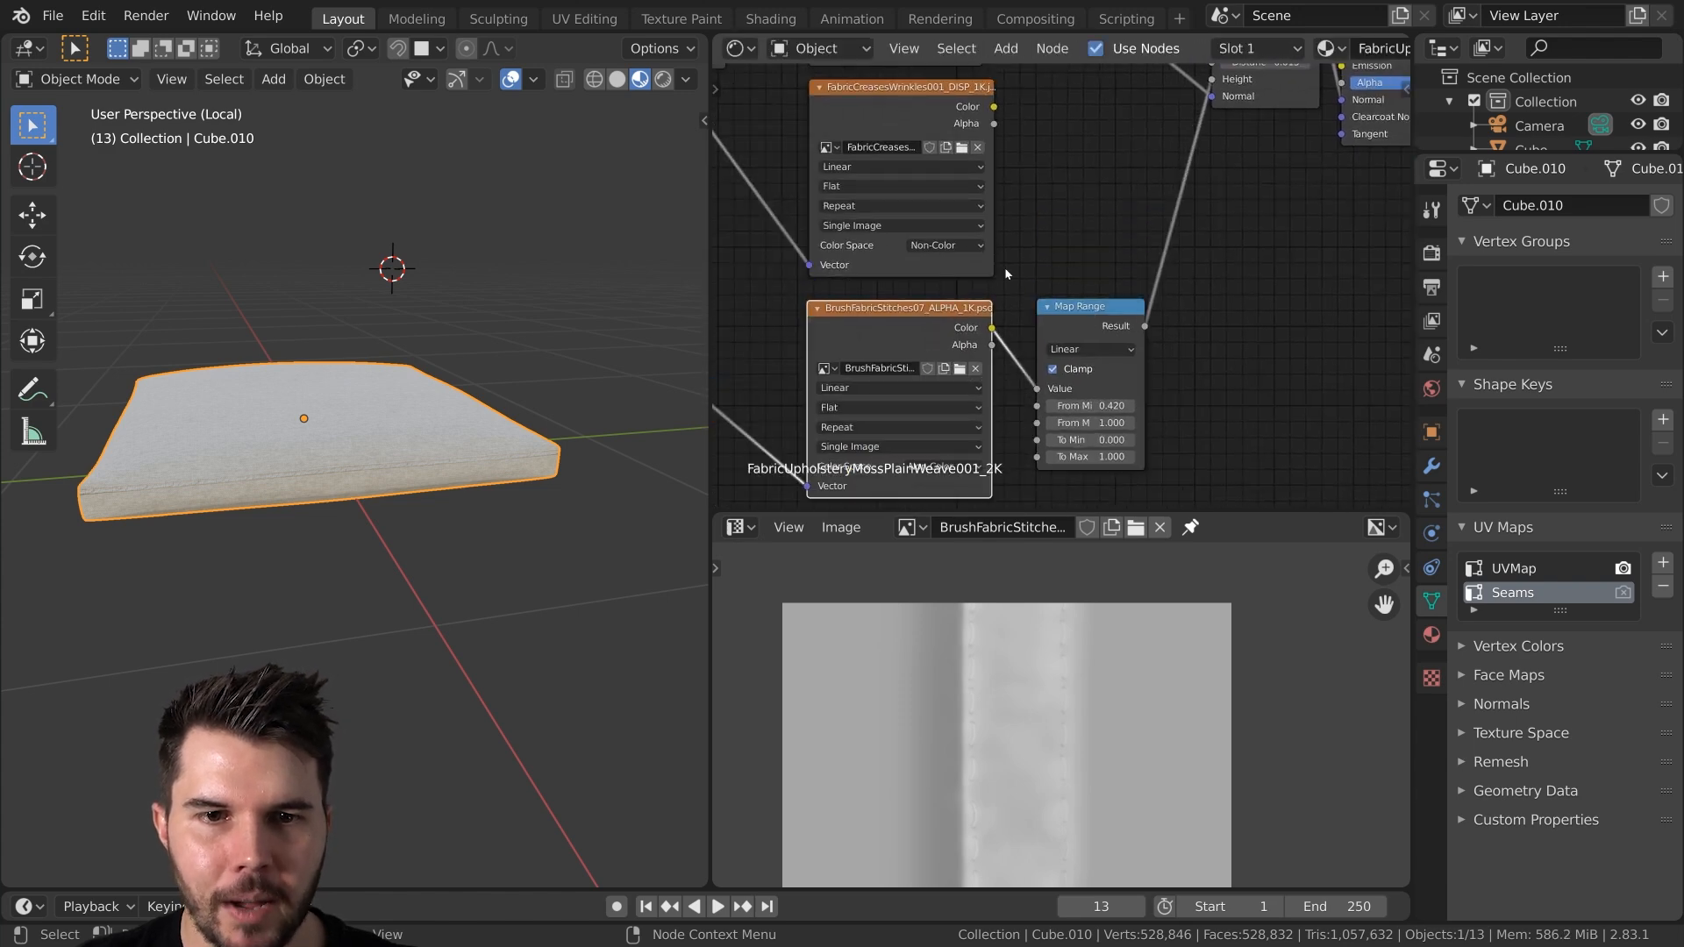
click(910, 123)
middle_drag(1101, 186, 1059, 300)
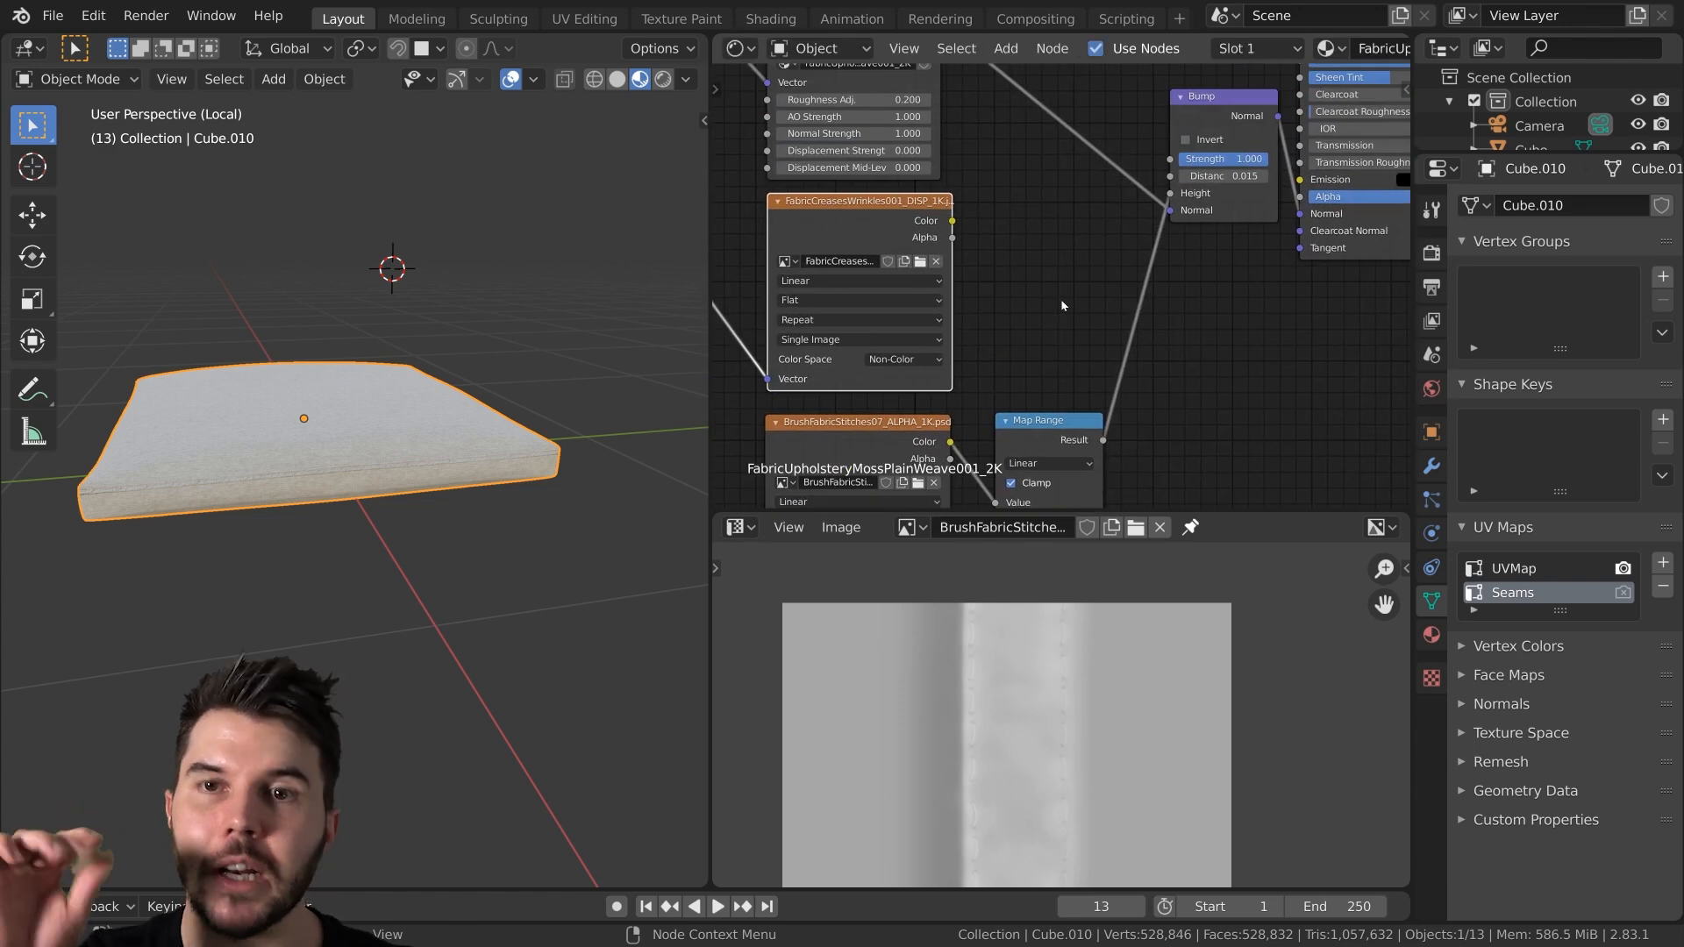
scroll(1074, 263, up, 1)
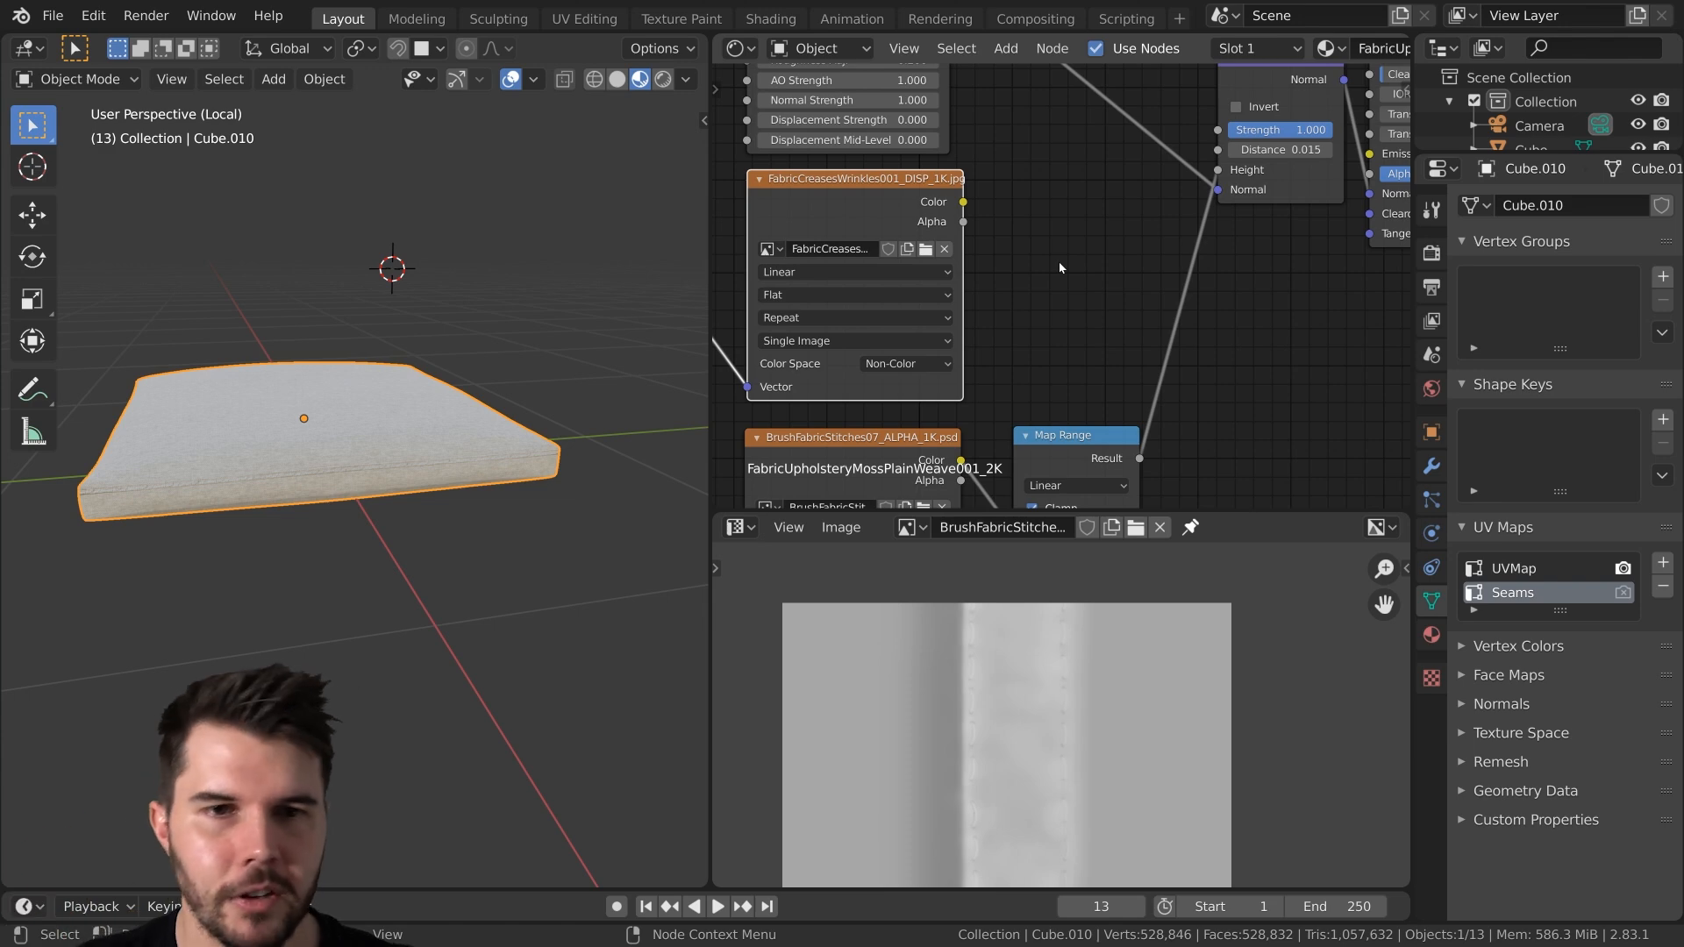
key(shift+a)
mouse_move(1053, 214)
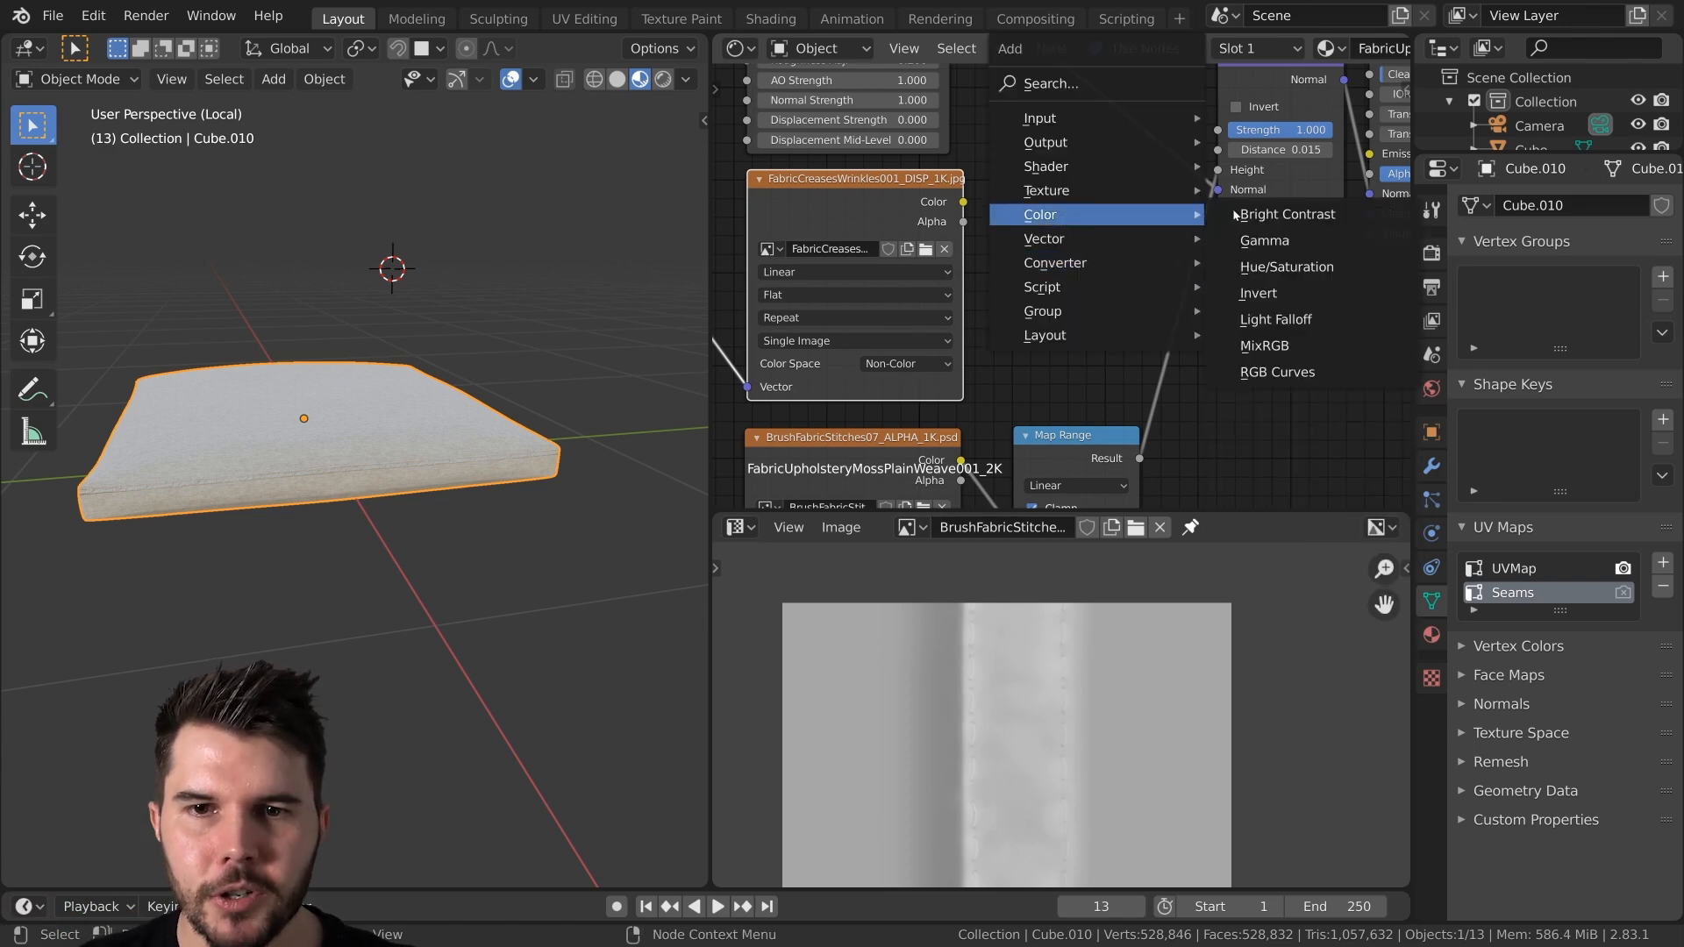
click(1289, 346)
click(1042, 180)
drag(963, 202, 1011, 219)
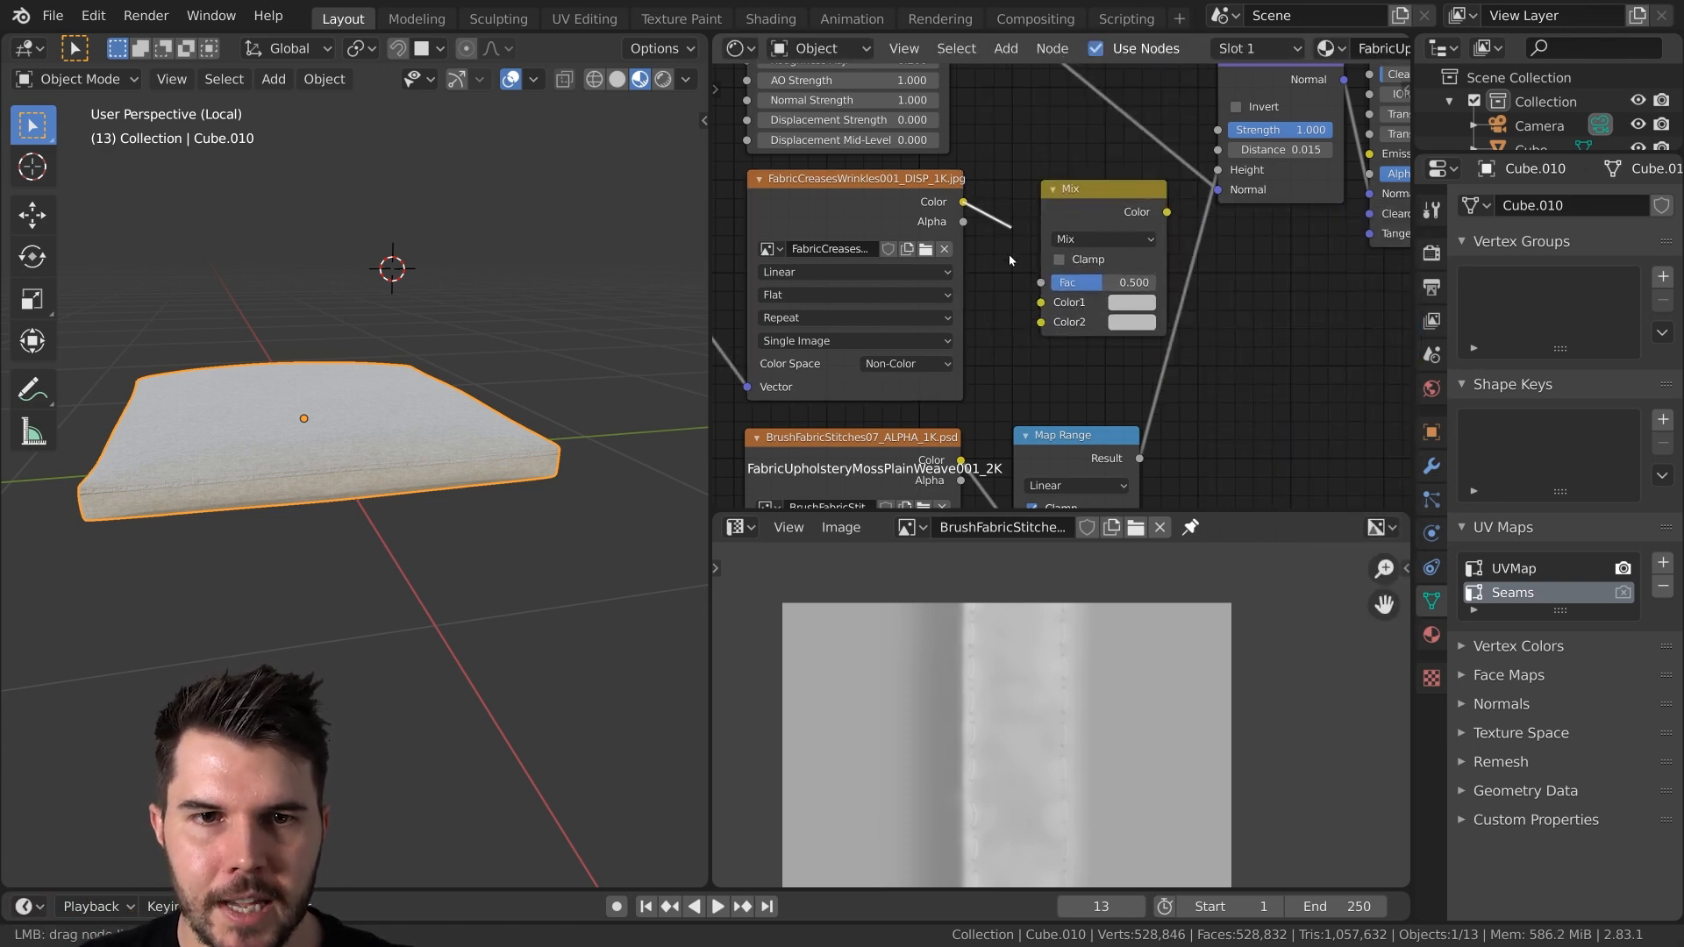
drag(1045, 307, 1043, 322)
Set the mix node's blending mode to Screen, preview its output on the cushion, and raise its Fac to 1.000
click(1096, 238)
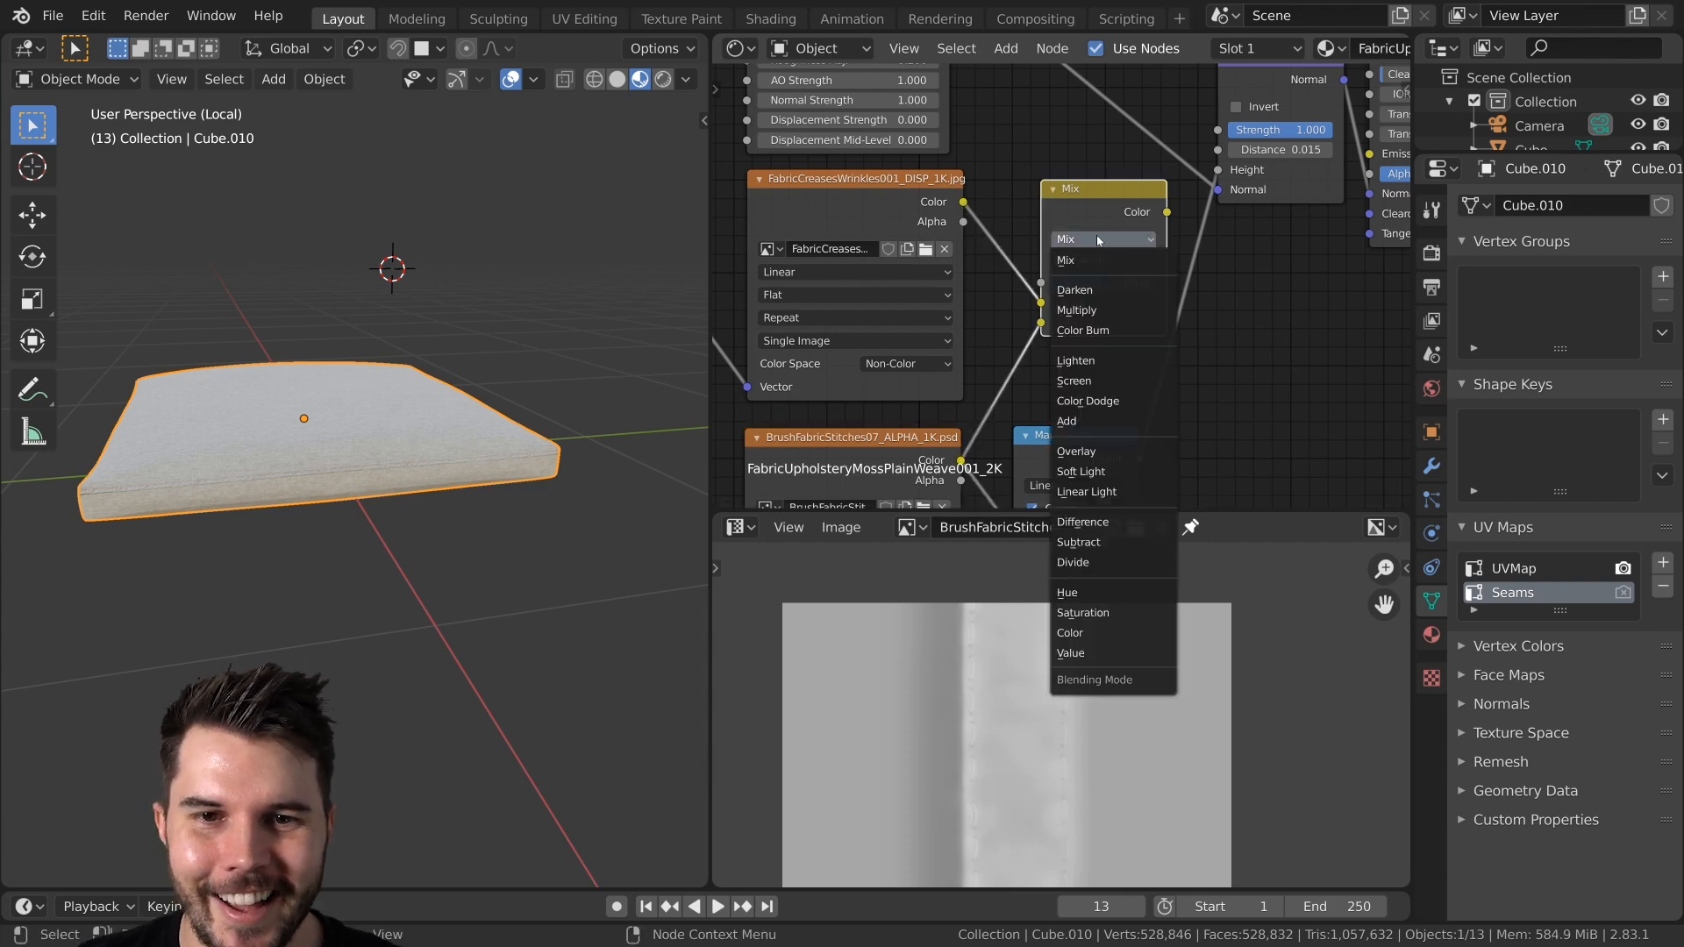
click(1107, 387)
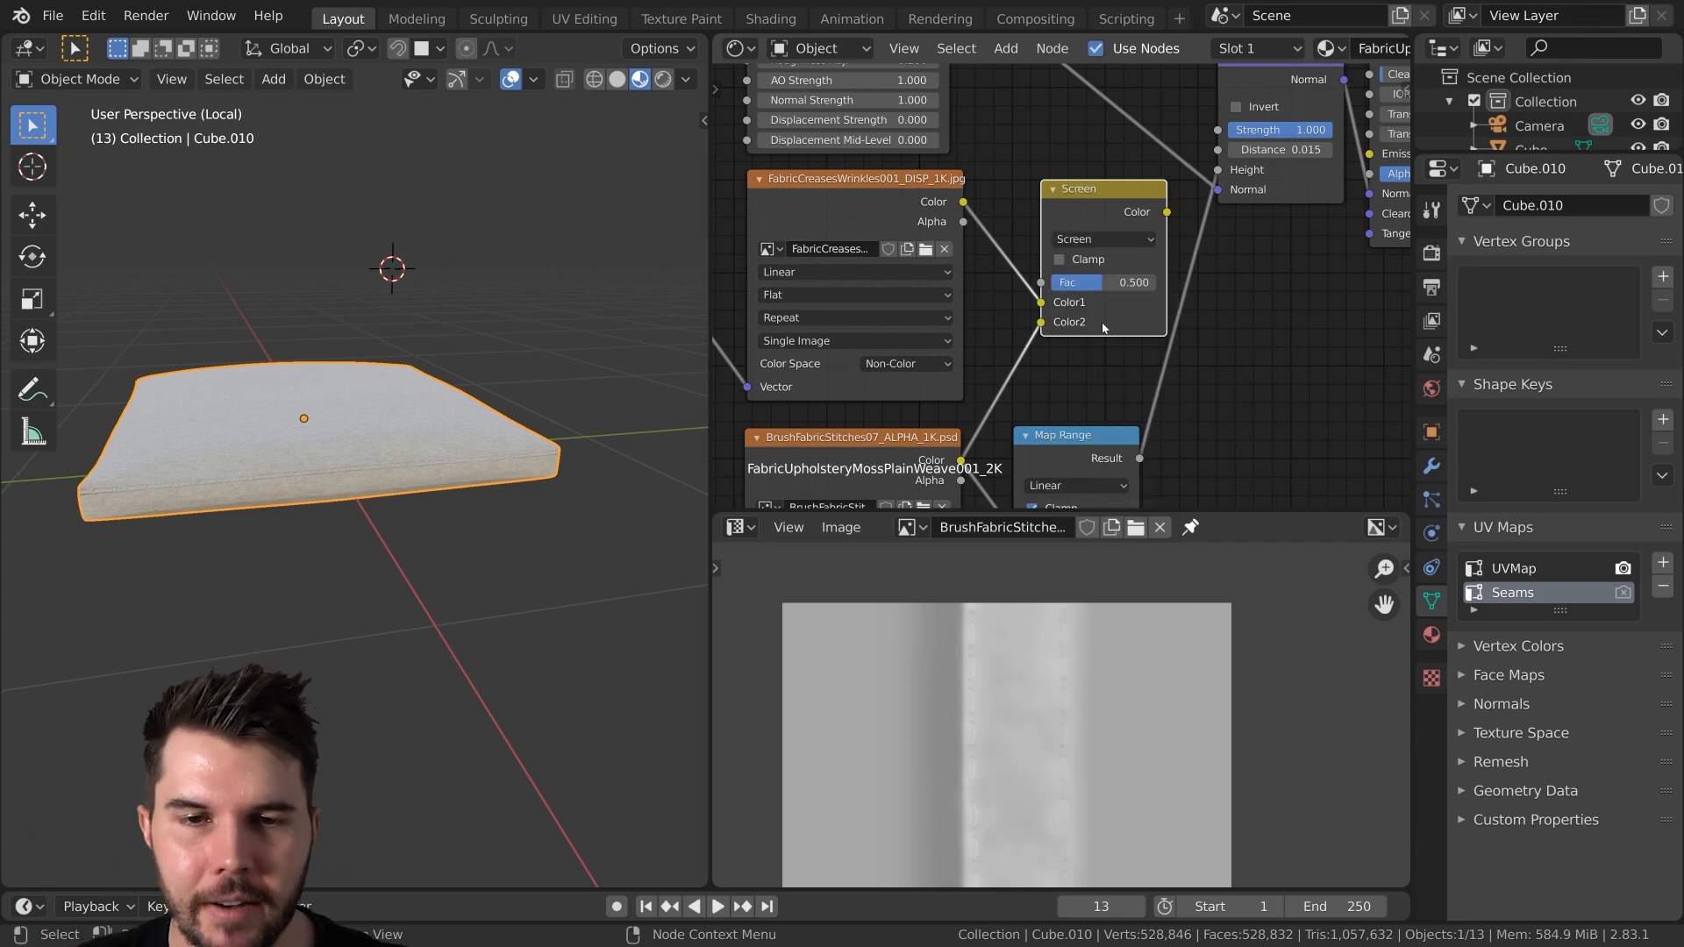
scroll(1104, 330, up, 1)
ctrl+shift+click(1110, 216)
middle_drag(460, 441, 428, 446)
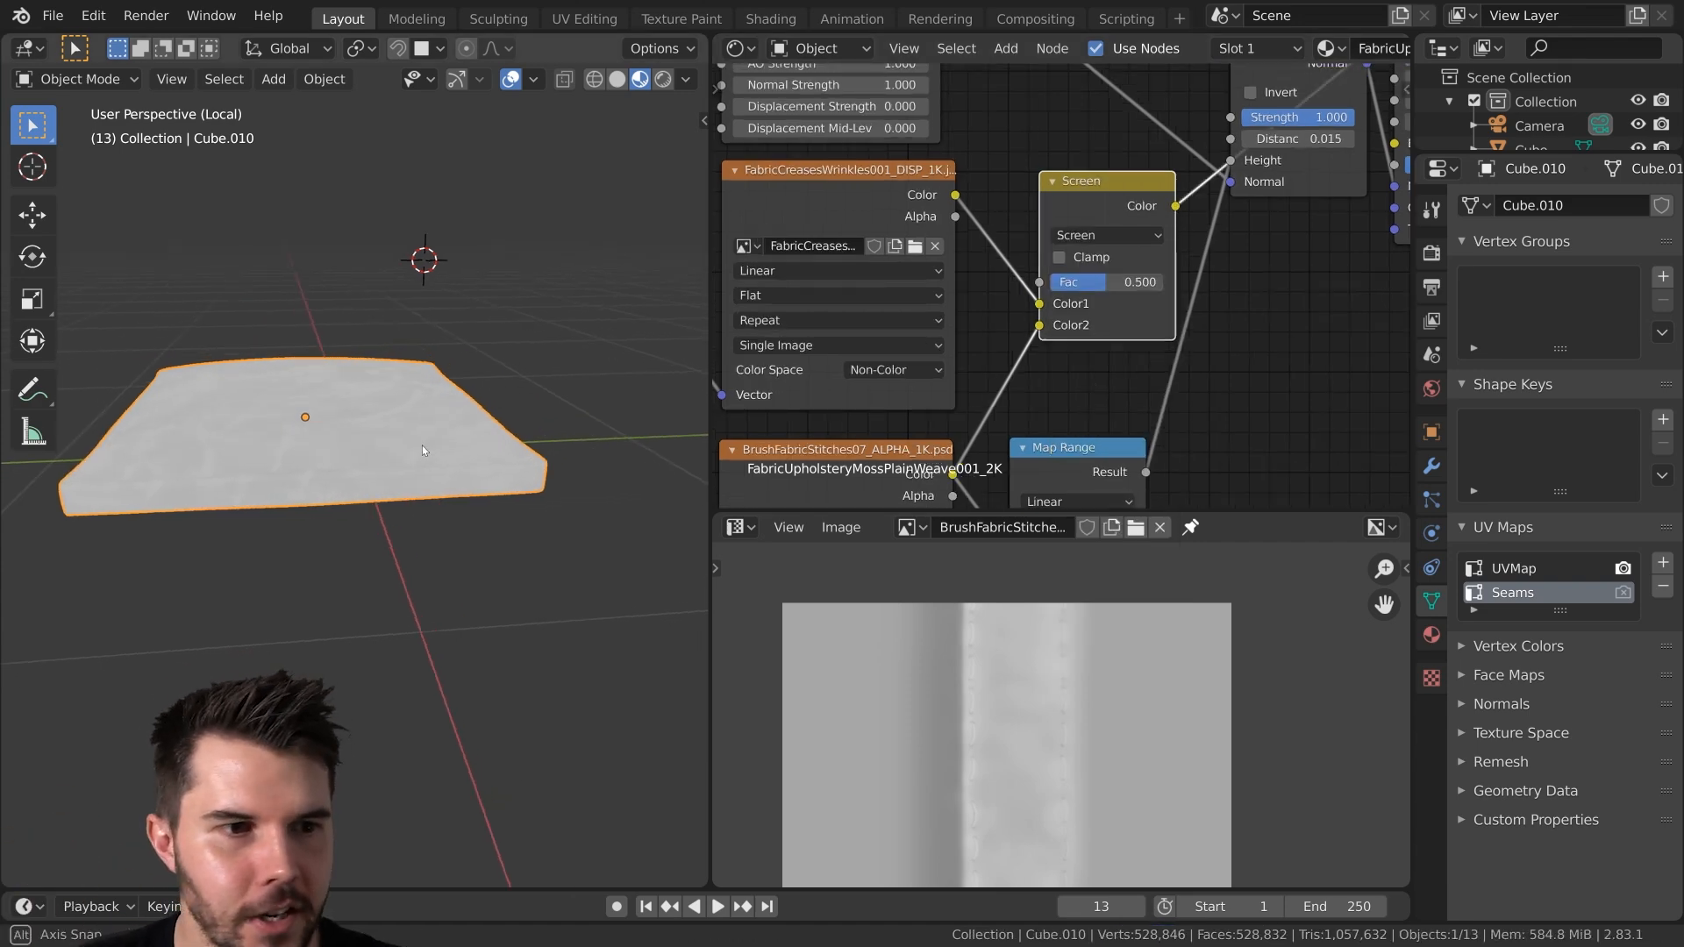
scroll(428, 446, up, 3)
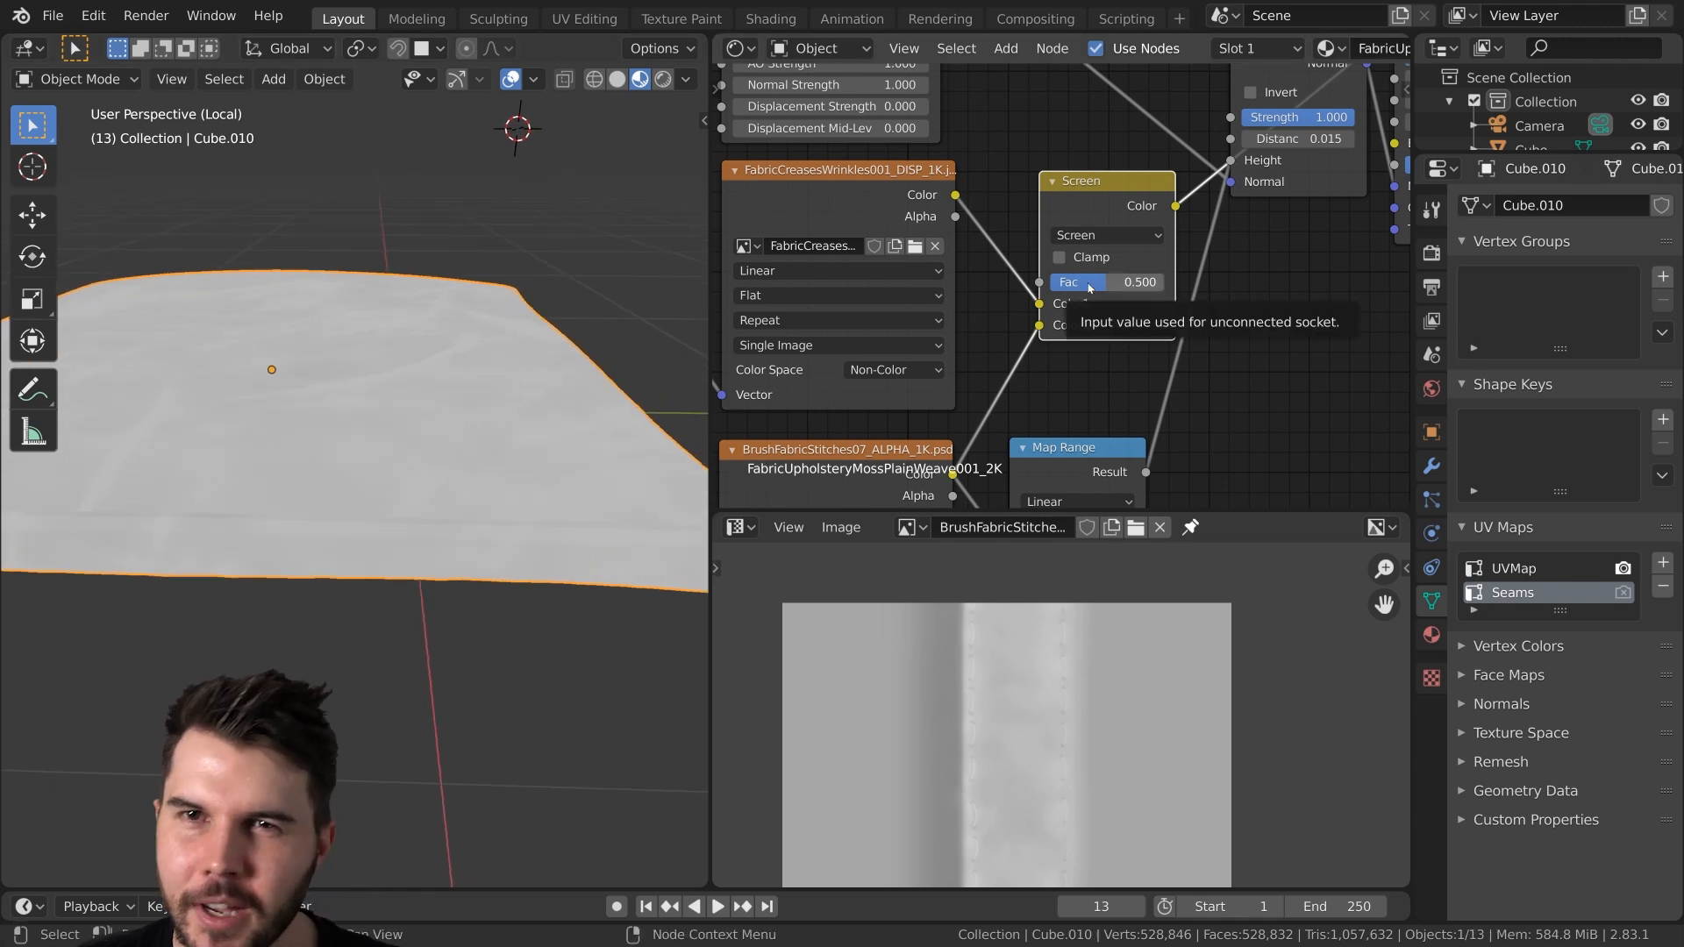
mouse_move(1088, 288)
mouse_down()
mouse_move(1032, 287)
mouse_move(1164, 288)
mouse_move(1088, 282)
mouse_up()
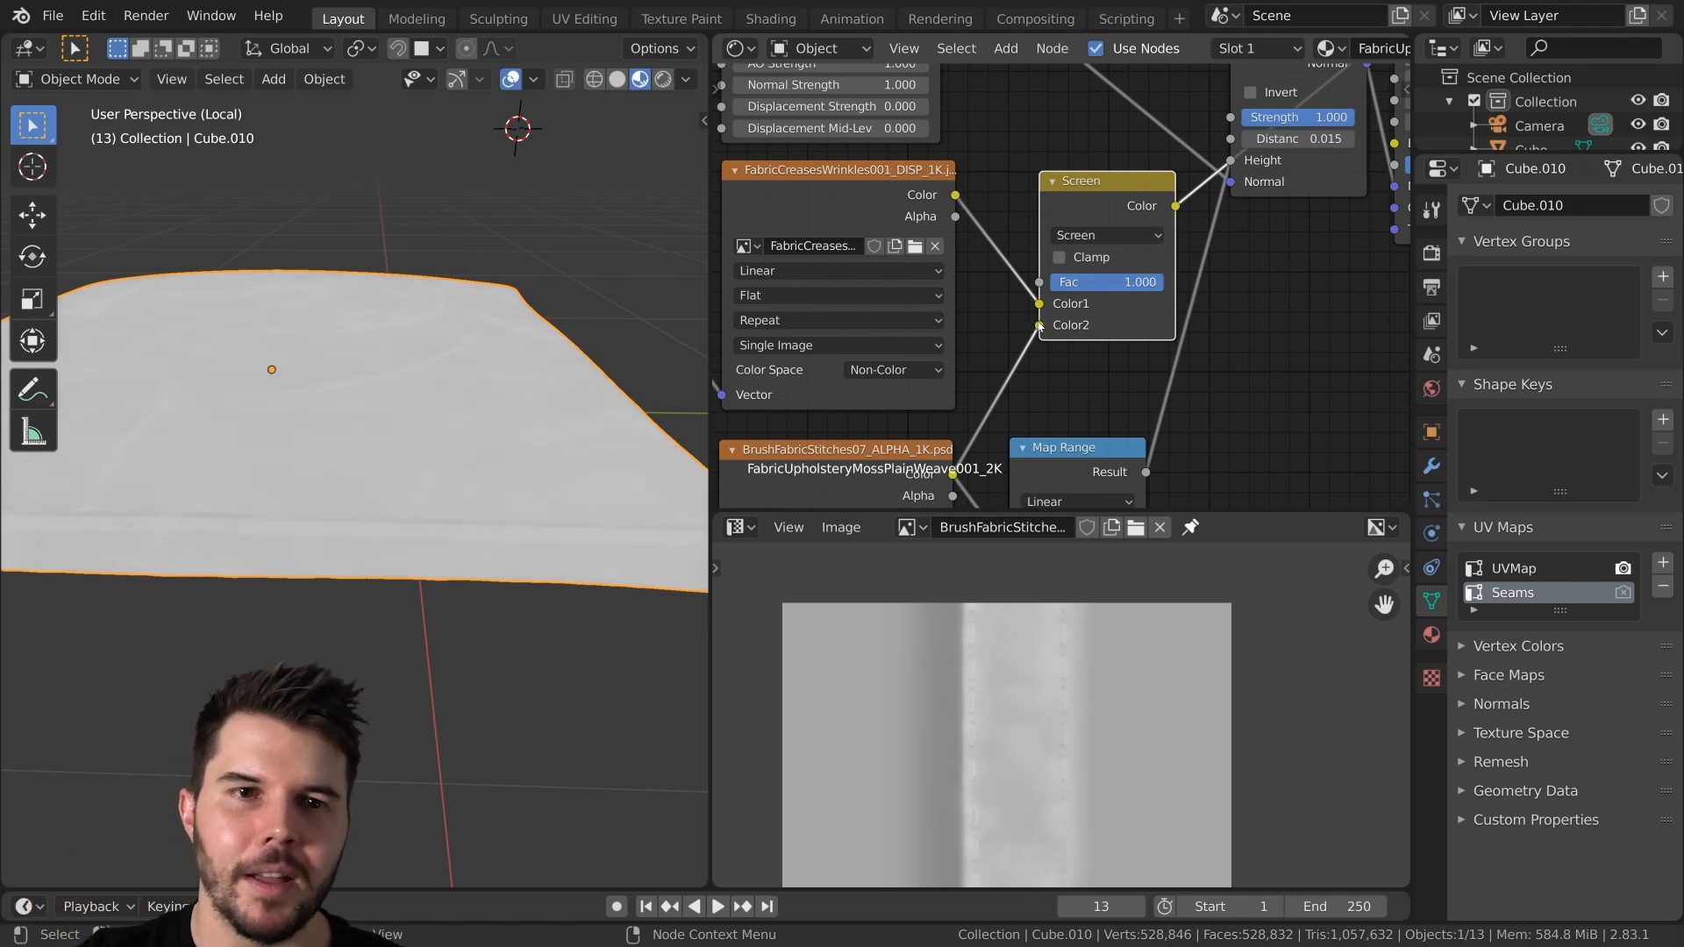
Examine how the Screen blend combines the stitch and wrinkle textures along the cushion's edge, checking the connected nodes
scroll(1058, 319, down, 2)
middle_drag(1083, 199, 1005, 257)
mouse_move(1164, 259)
mouse_down()
mouse_move(1149, 267)
mouse_move(1163, 262)
mouse_up()
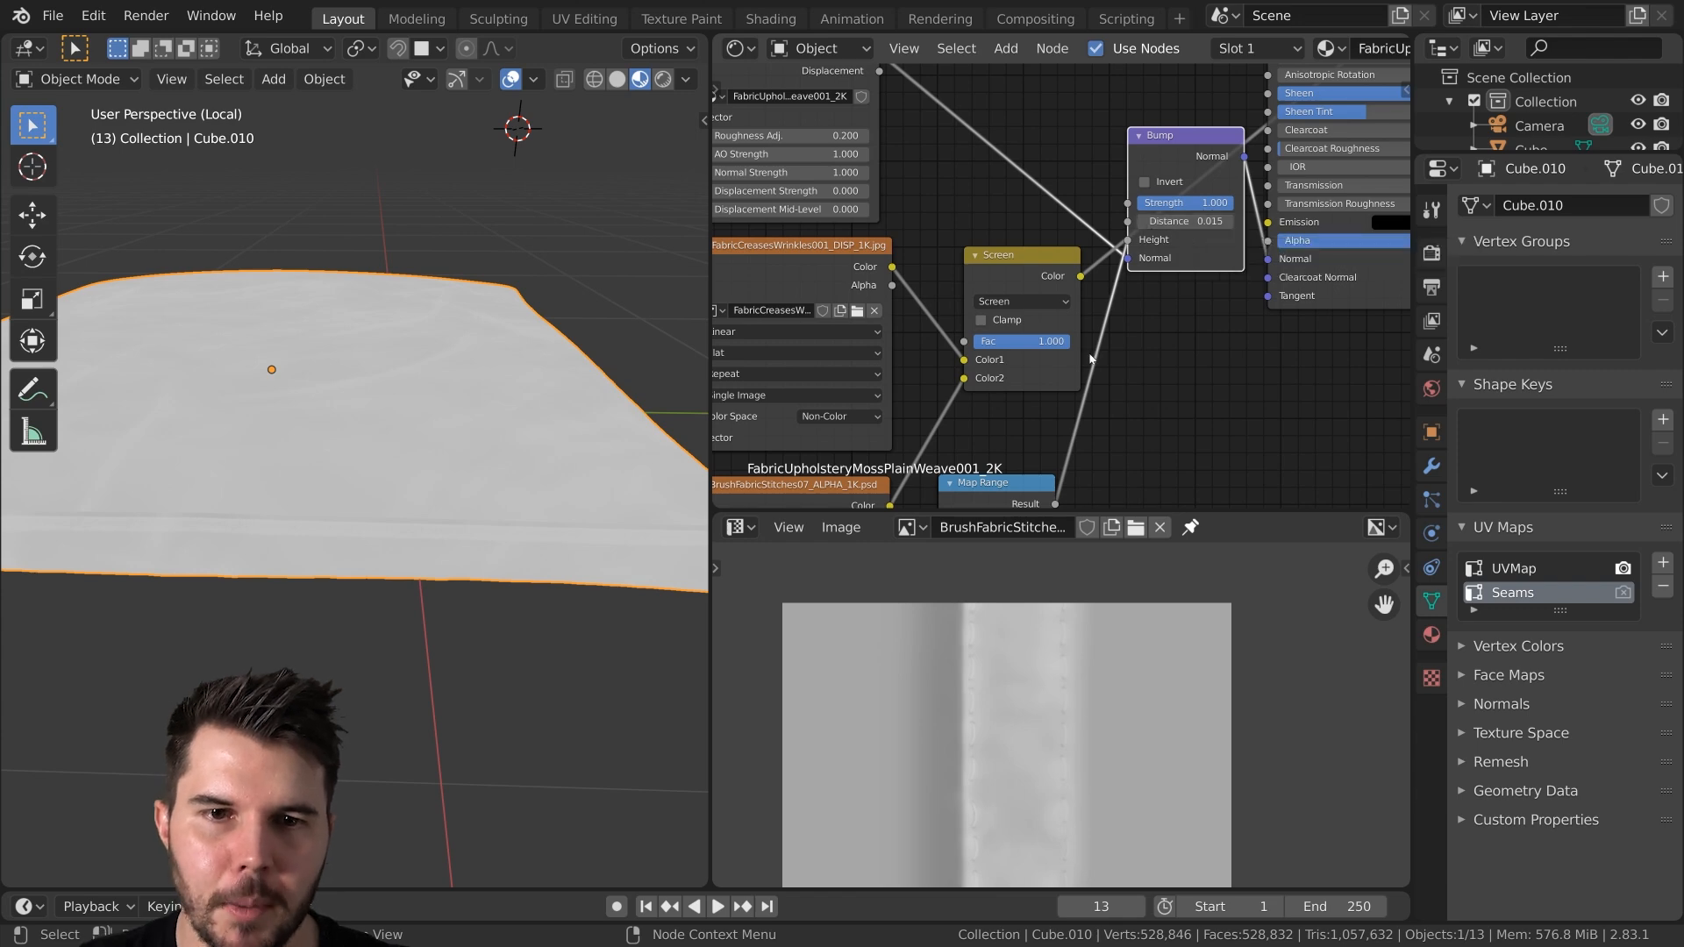
scroll(1070, 269, up, 3)
drag(1026, 325, 1026, 301)
middle_drag(1059, 299, 1166, 183)
click(835, 396)
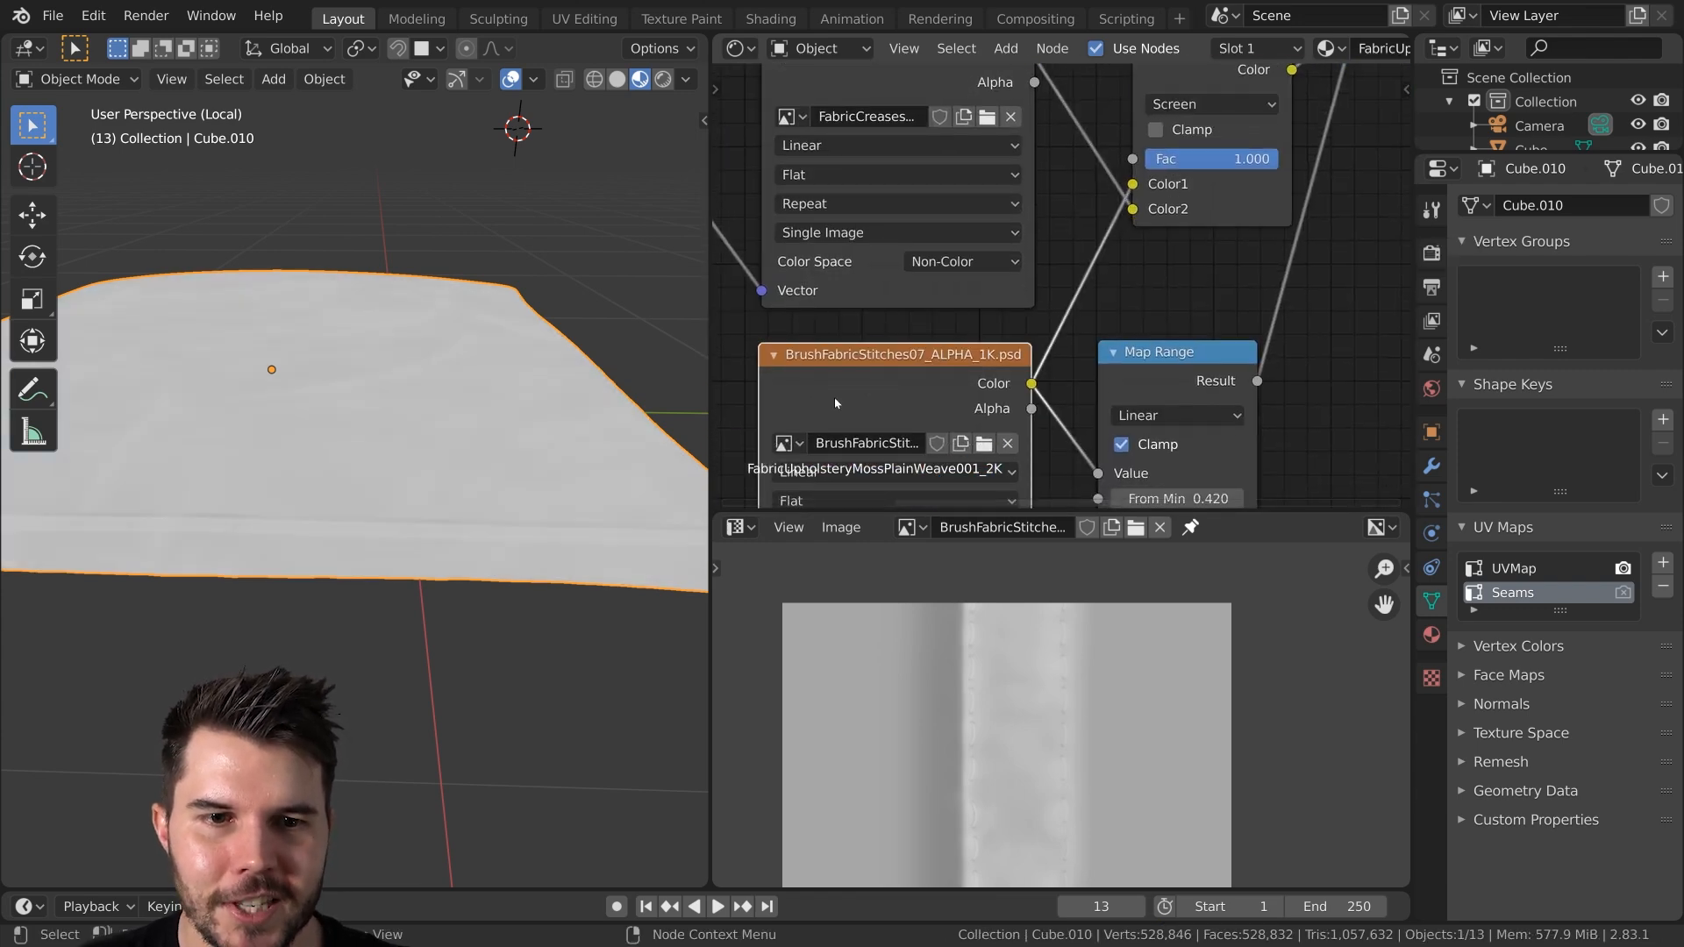
middle_drag(407, 419, 409, 425)
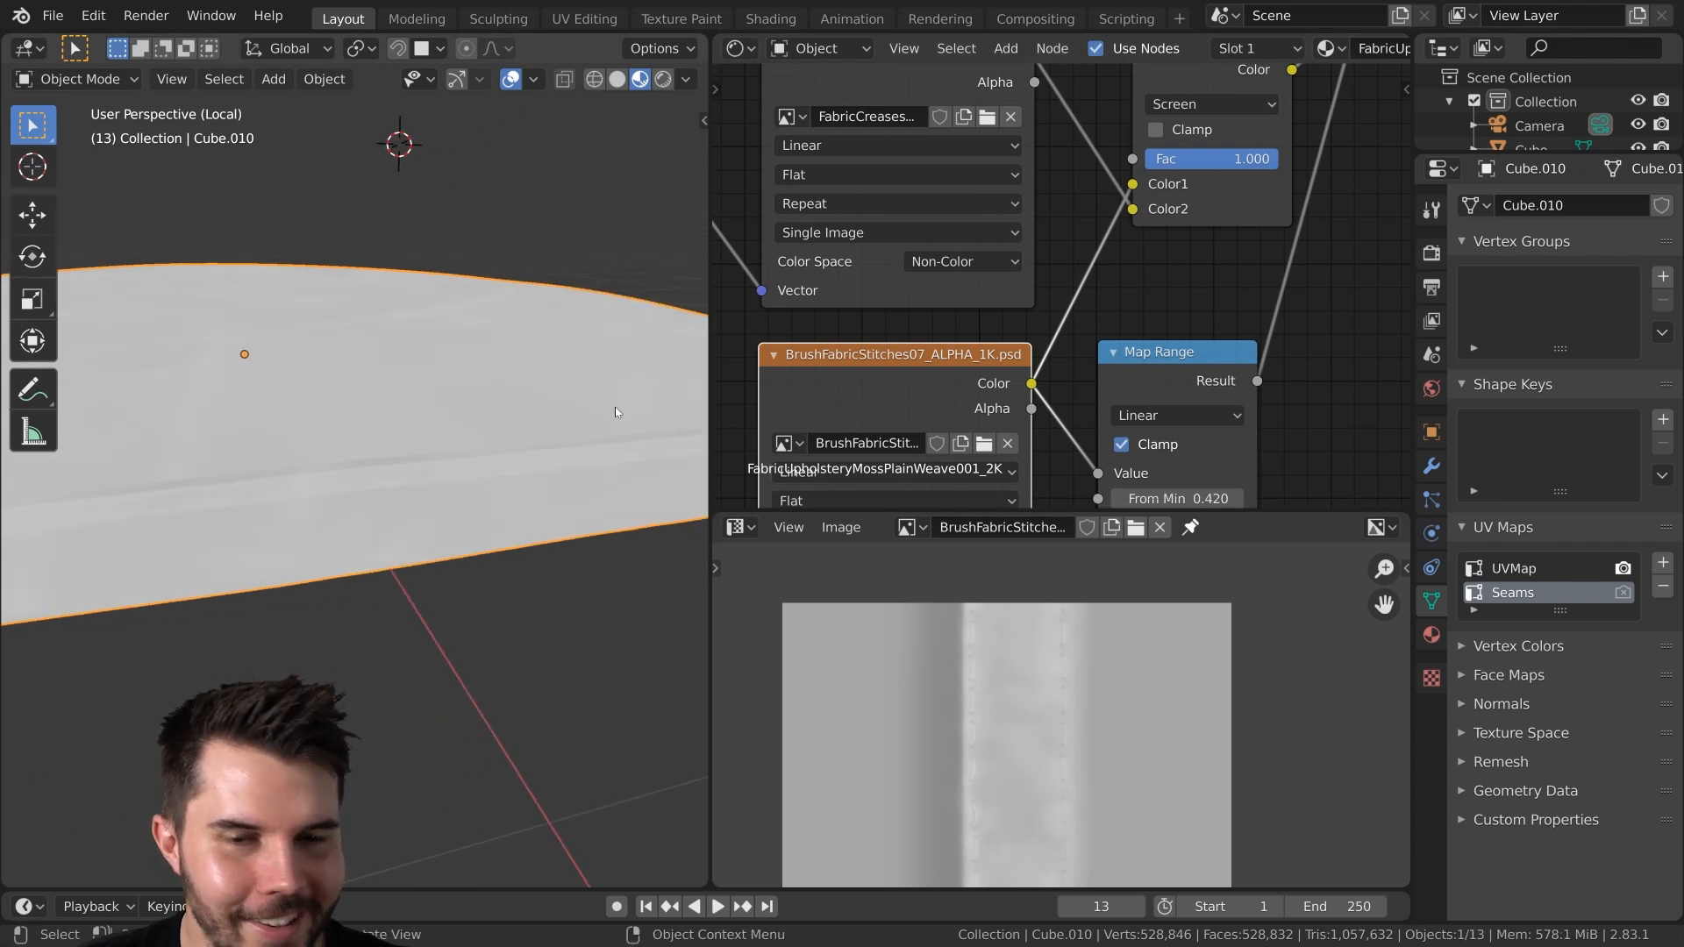
middle_drag(1214, 218, 1178, 303)
mouse_move(914, 151)
mouse_down()
mouse_move(903, 161)
mouse_move(914, 151)
mouse_up()
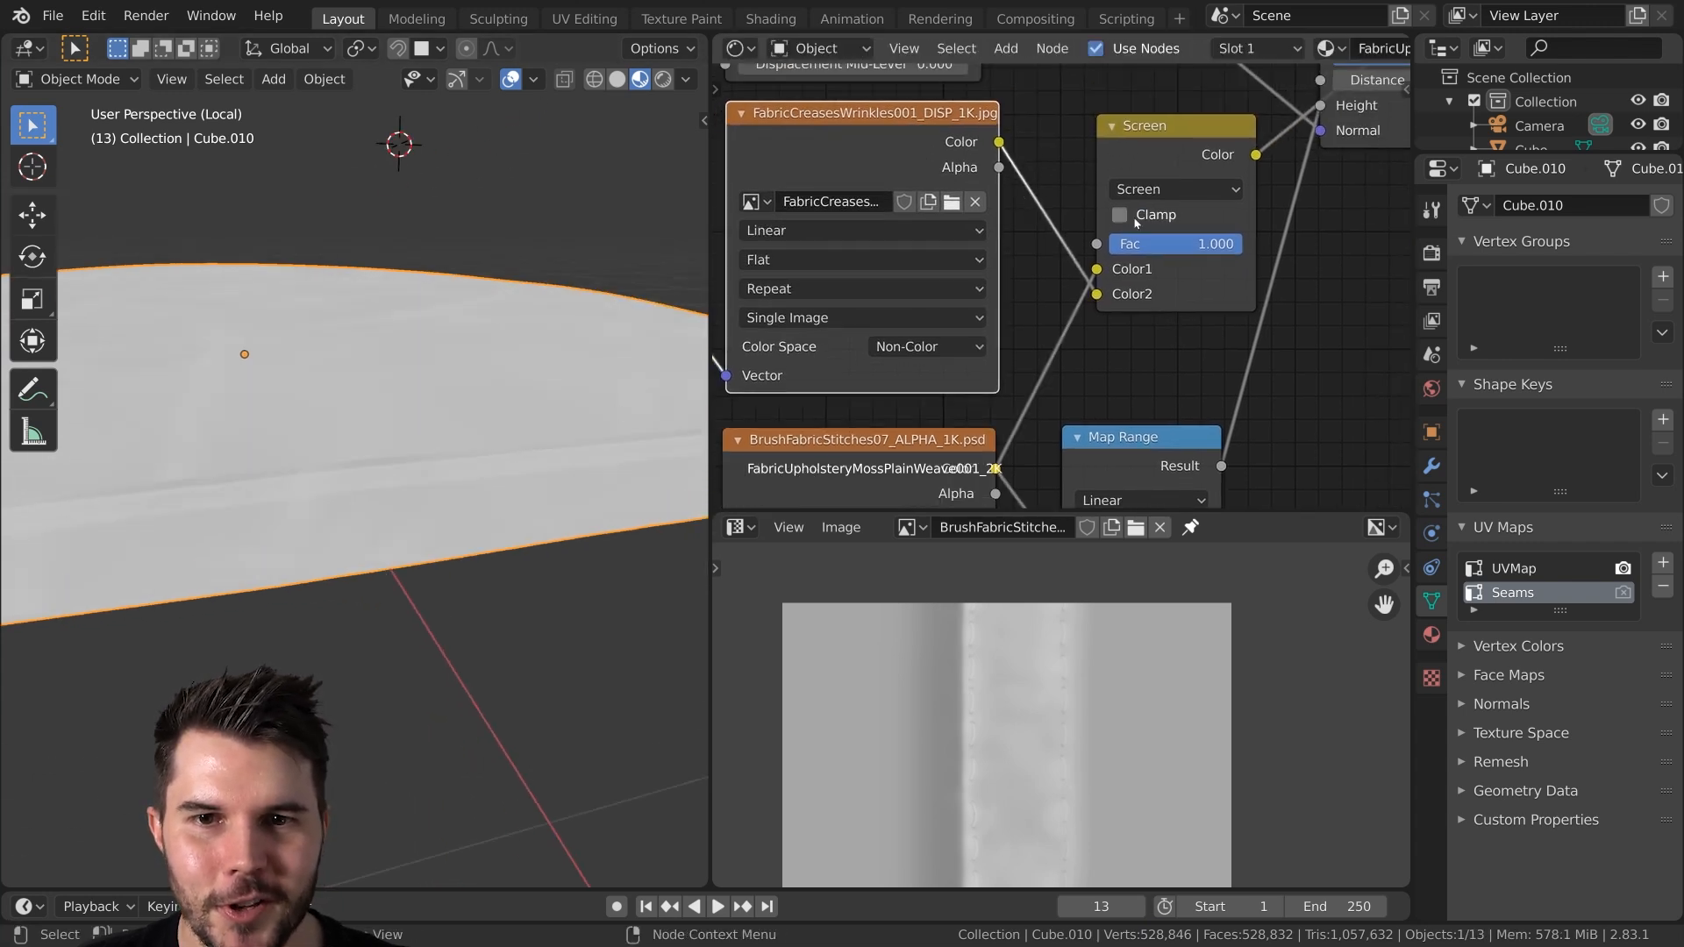
middle_drag(614, 334, 544, 351)
Switch the preview back to the full Principled BSDF material and check the seam at the cushion's corner
scroll(673, 346, down, 3)
middle_drag(1335, 159, 1097, 301)
scroll(1097, 300, down, 6)
middle_drag(940, 287, 989, 315)
scroll(1018, 306, up, 3)
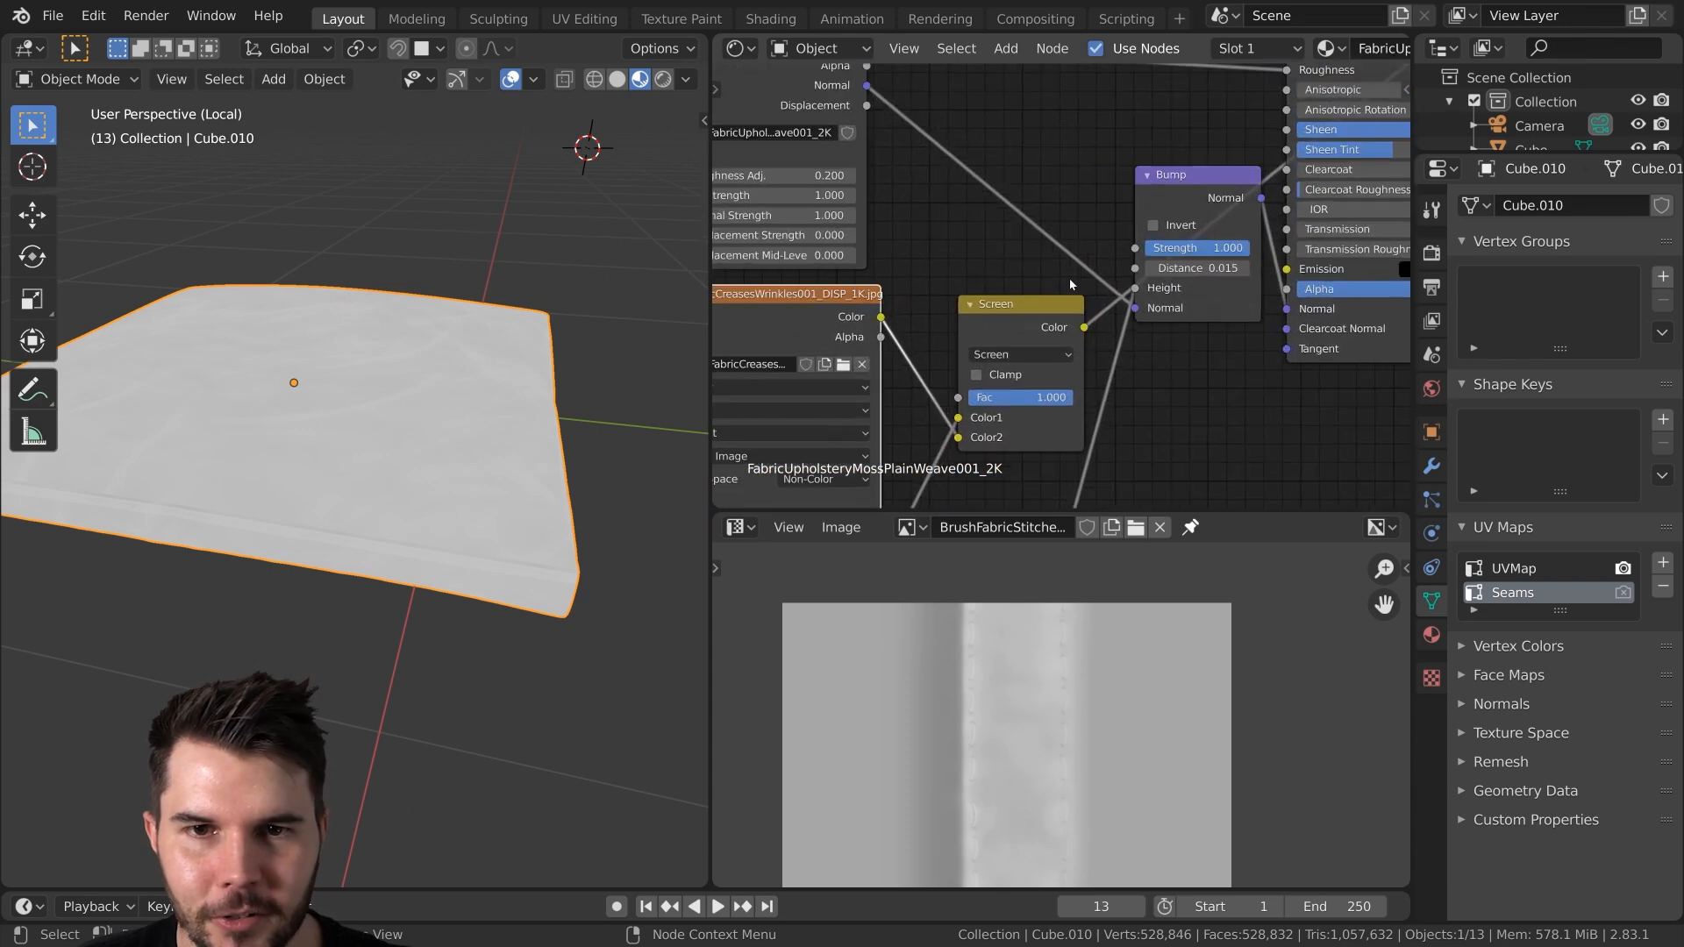
middle_drag(1315, 96, 1123, 203)
scroll(1151, 176, down, 6)
ctrl+shift+click(1151, 118)
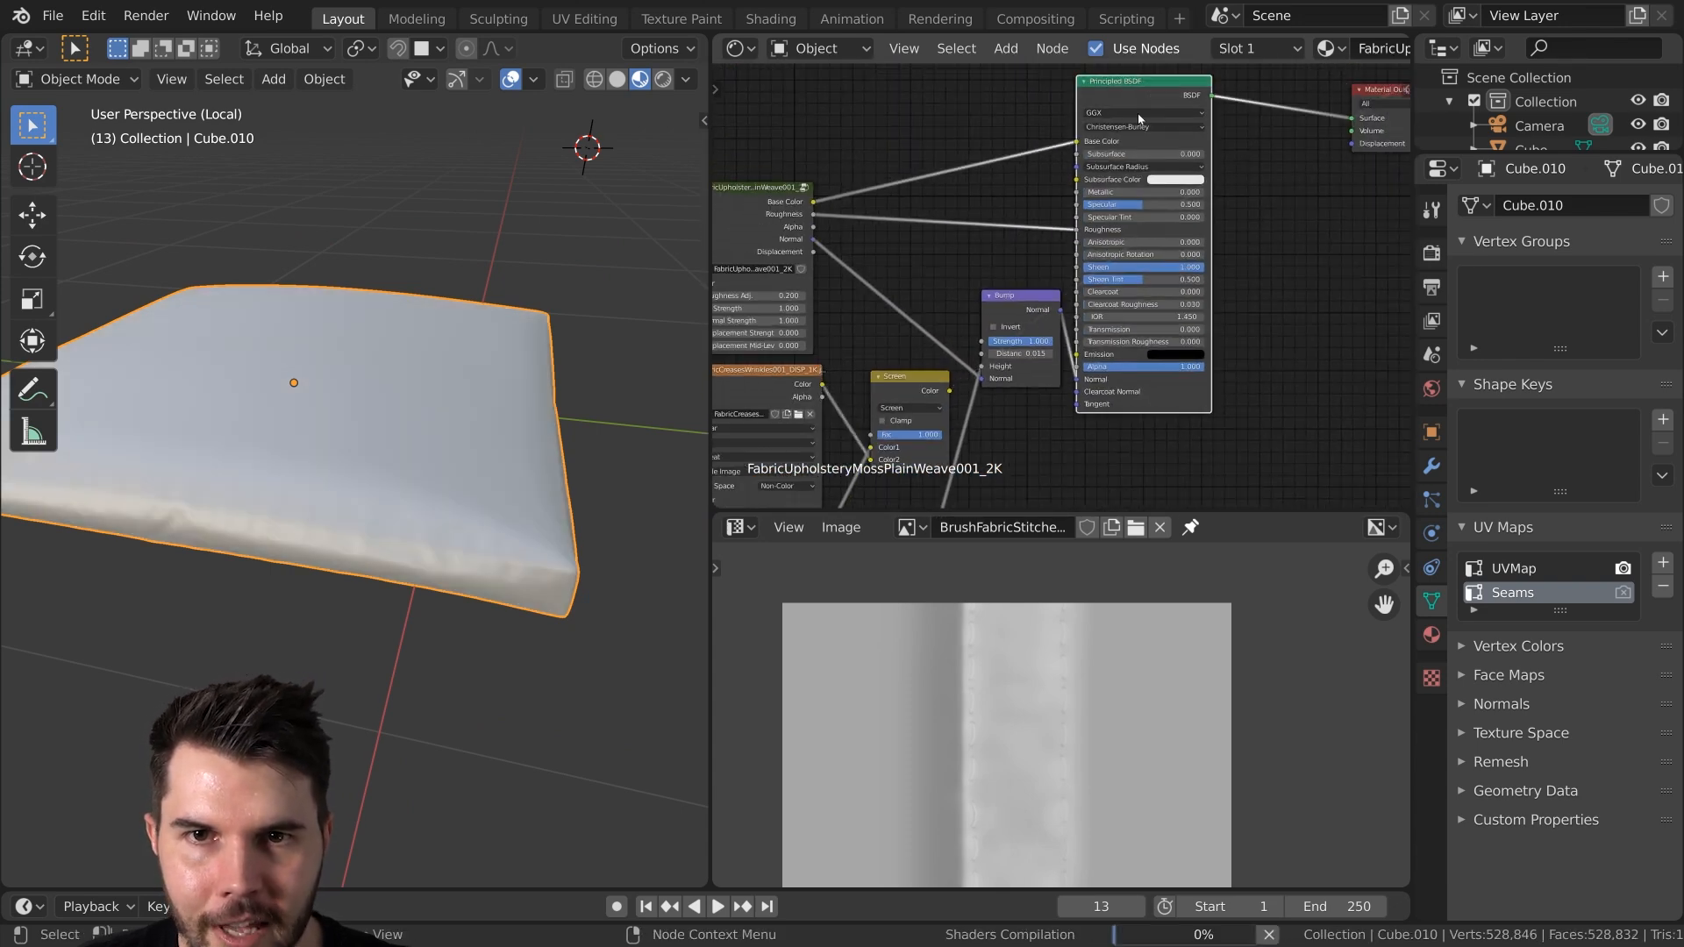
scroll(525, 493, up, 1)
mouse_move(525, 493)
middle_down()
mouse_move(435, 434)
mouse_move(556, 441)
middle_up()
middle_drag(1023, 383, 1125, 260)
scroll(1084, 288, up, 2)
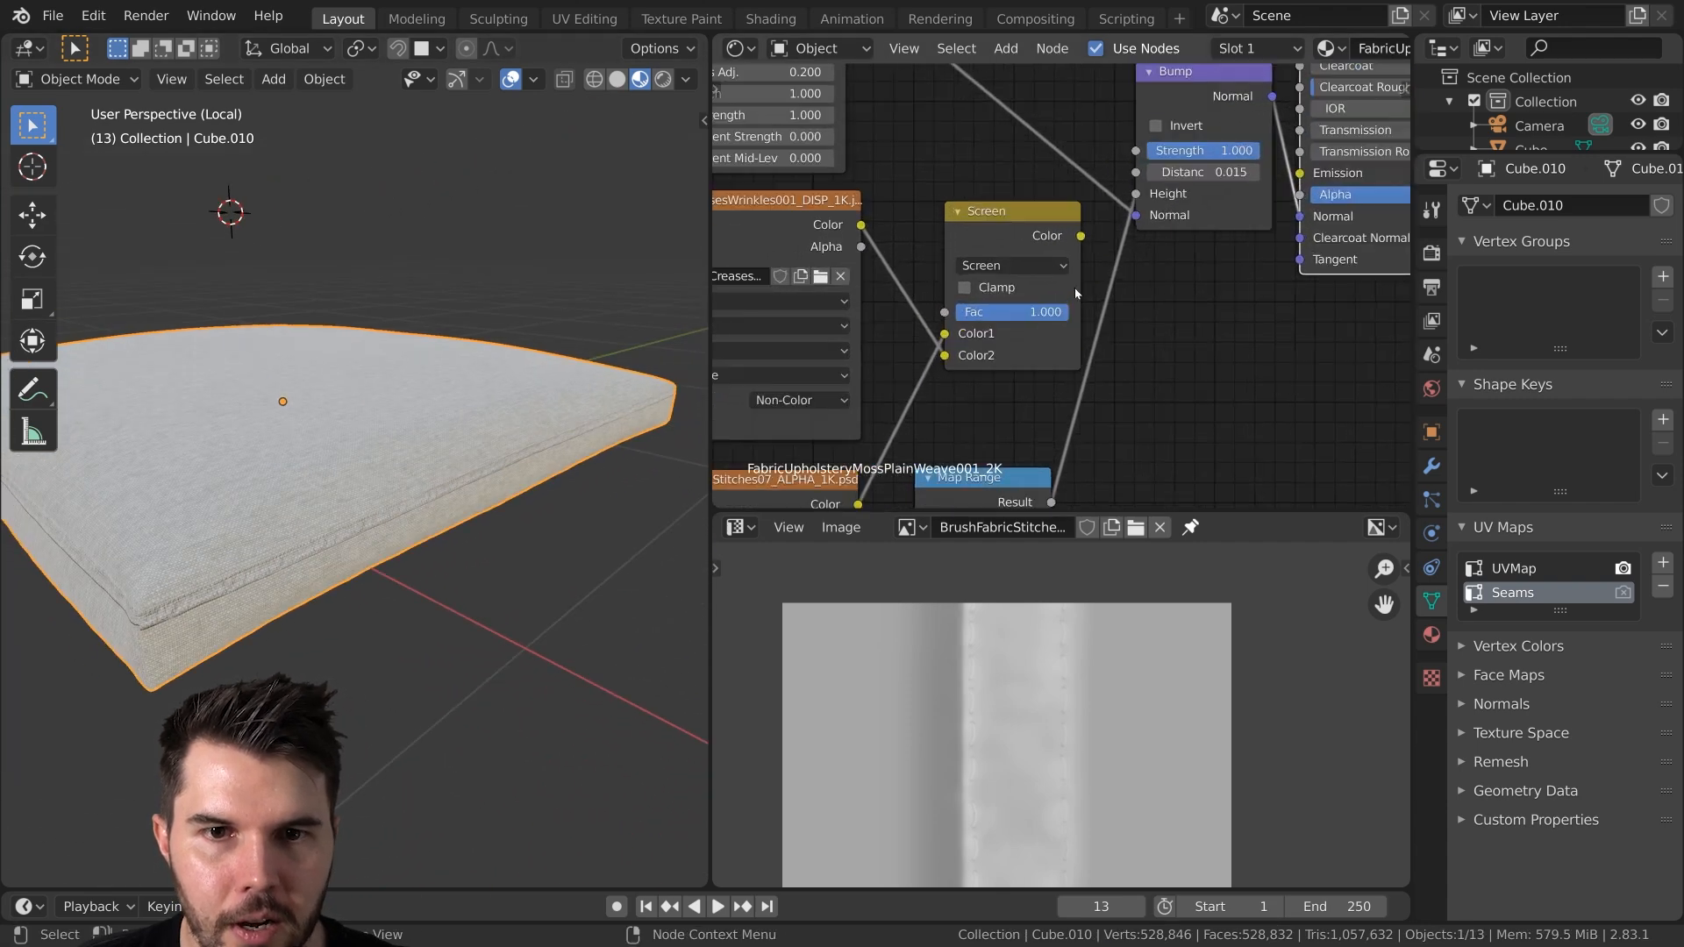
Exaggerate the Bump node's Distance to 2.415 and connect the Screen node's Color to the Bump Height
mouse_move(1207, 172)
mouse_down()
mouse_move(1263, 172)
mouse_move(1200, 172)
mouse_up()
scroll(1057, 268, down, 3)
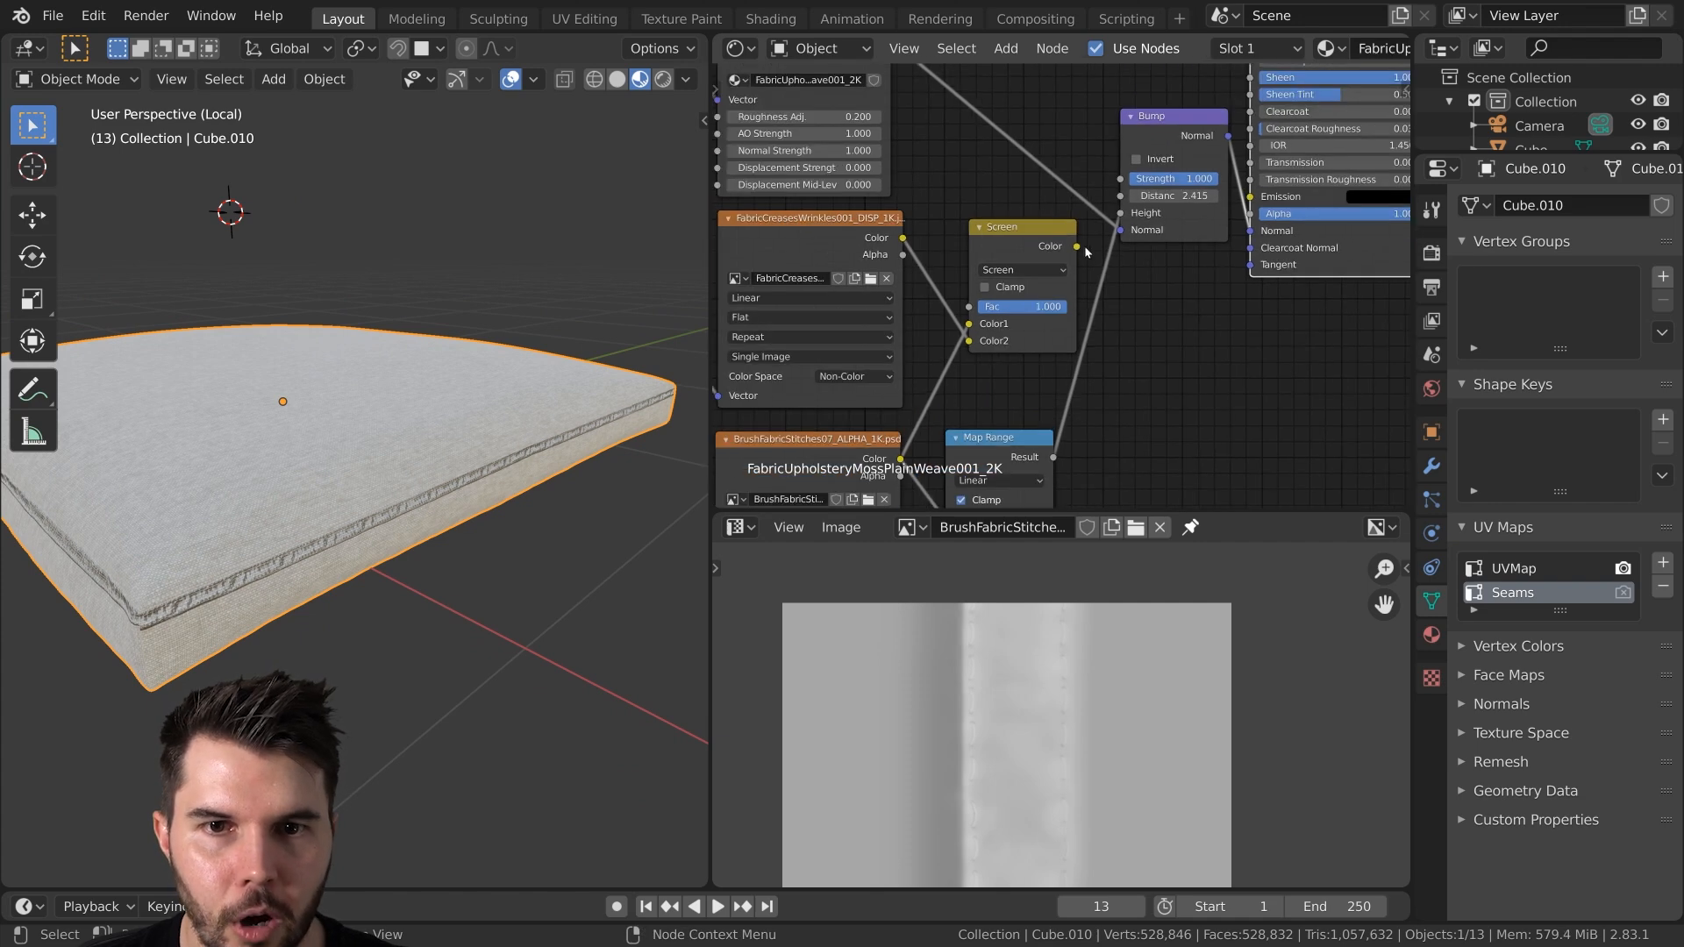
scroll(1085, 246, up, 2)
middle_drag(1102, 242, 1057, 304)
drag(1032, 304, 1082, 263)
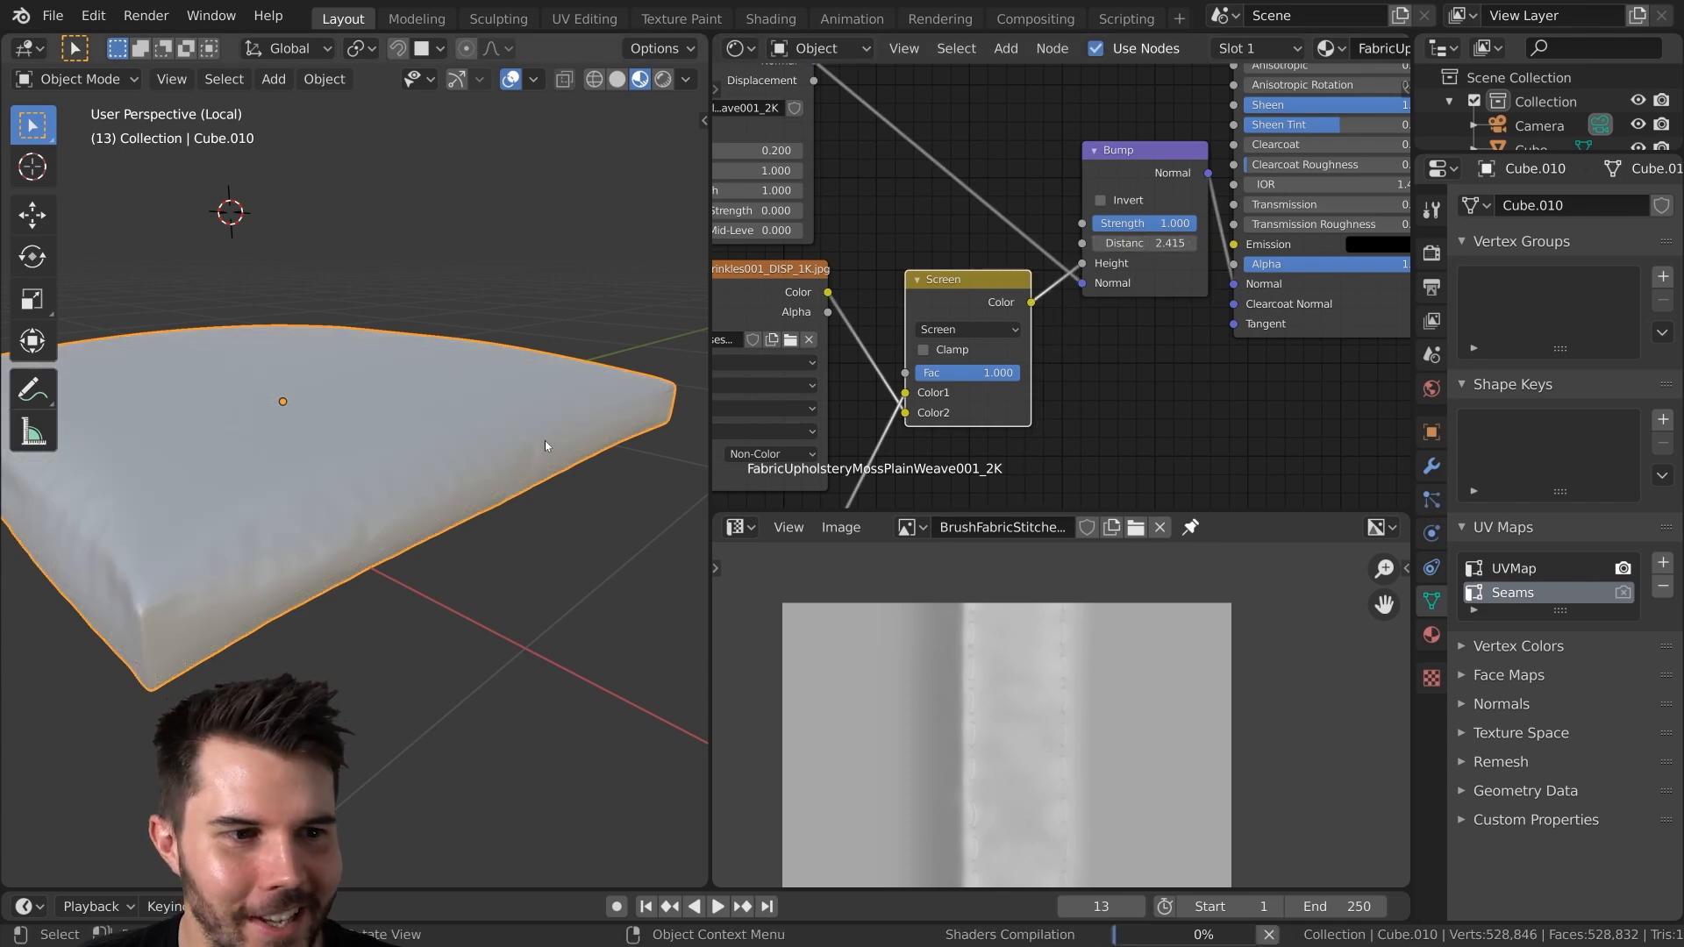
Check the combined wrinkles and seam up close and lower the Bump node's Distance to 0.035
middle_drag(525, 455, 500, 465)
shift+middle_drag(307, 504, 331, 487)
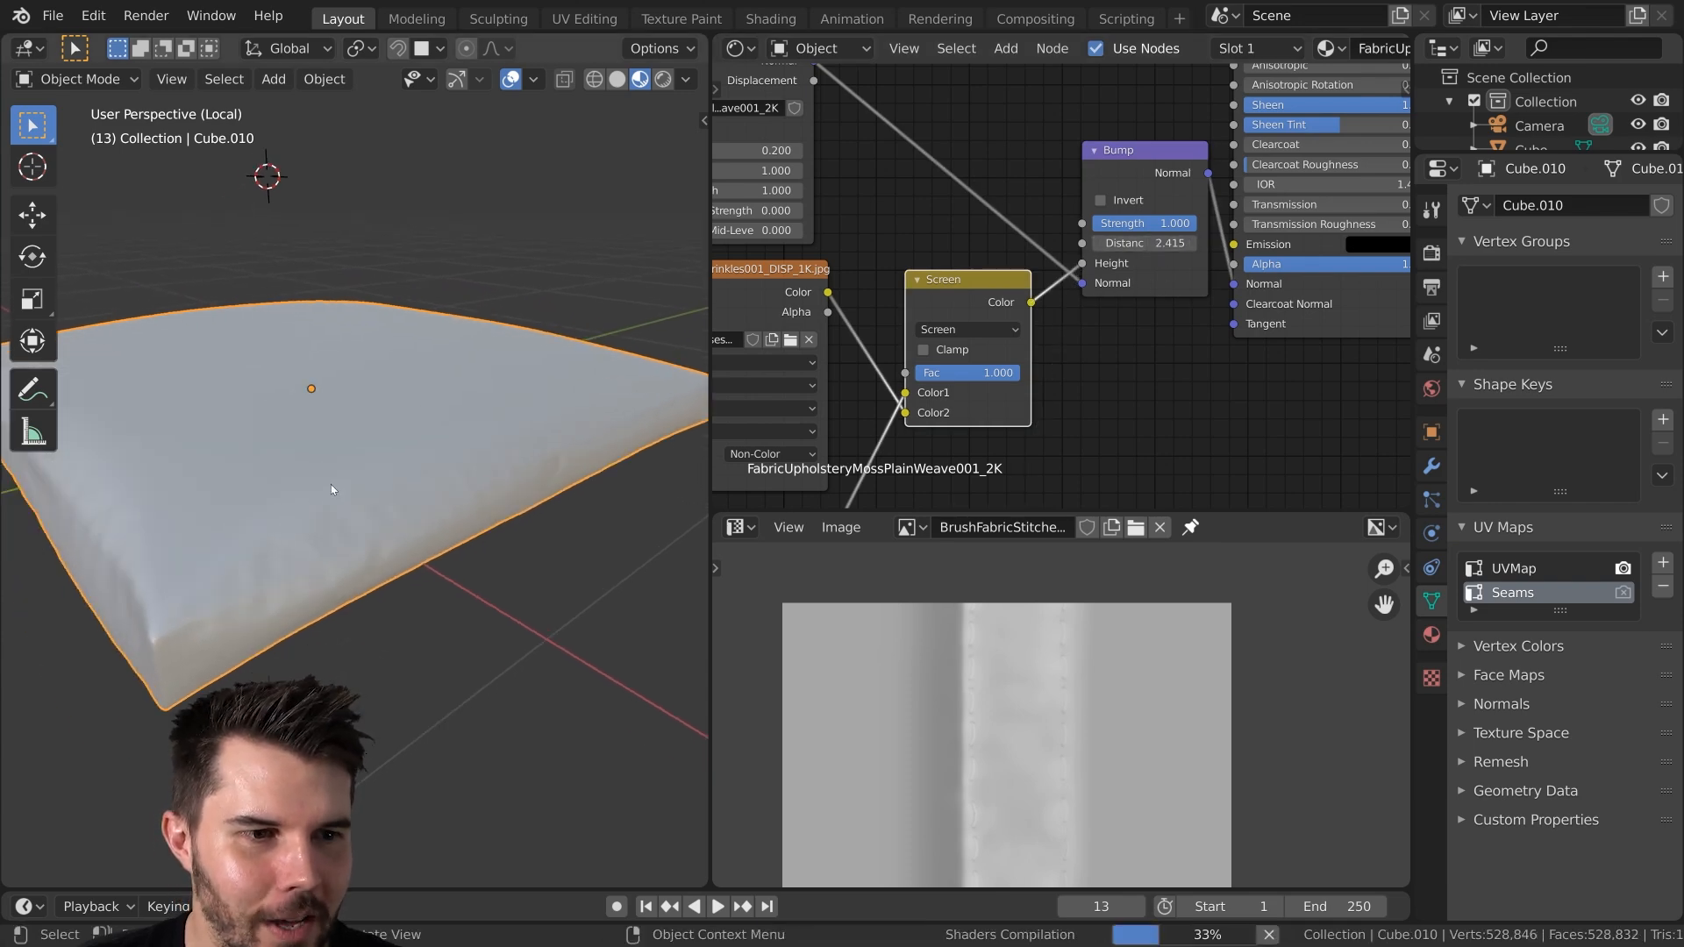
scroll(332, 486, up, 2)
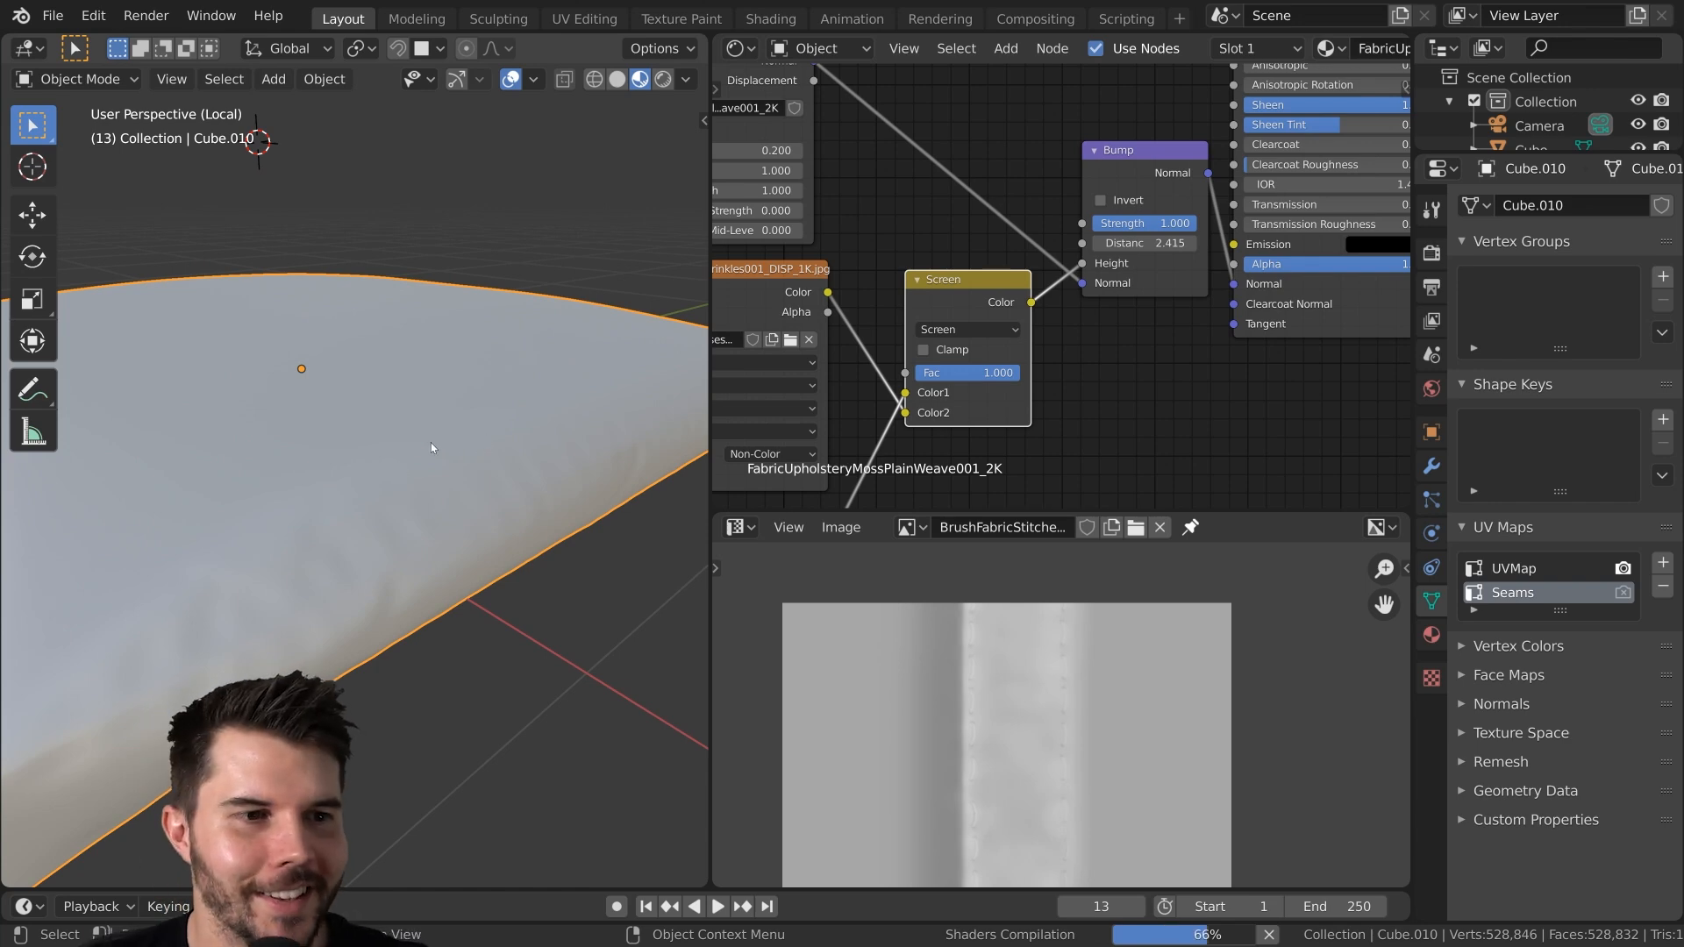
middle_drag(429, 444, 508, 444)
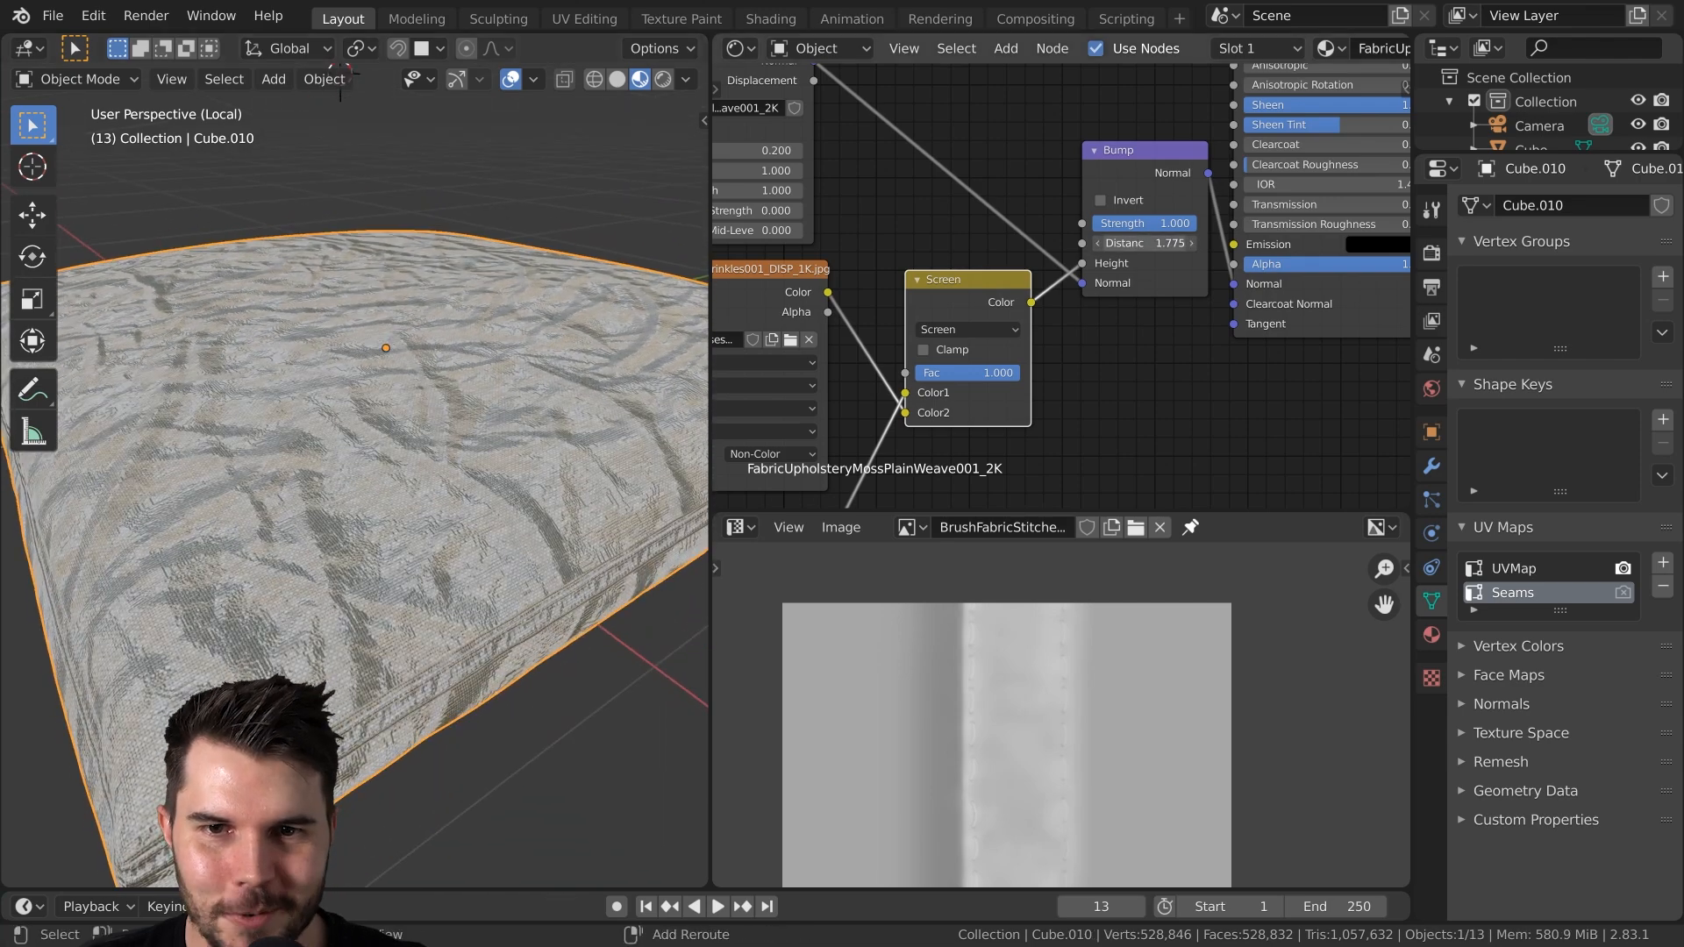
drag(1145, 243, 1079, 243)
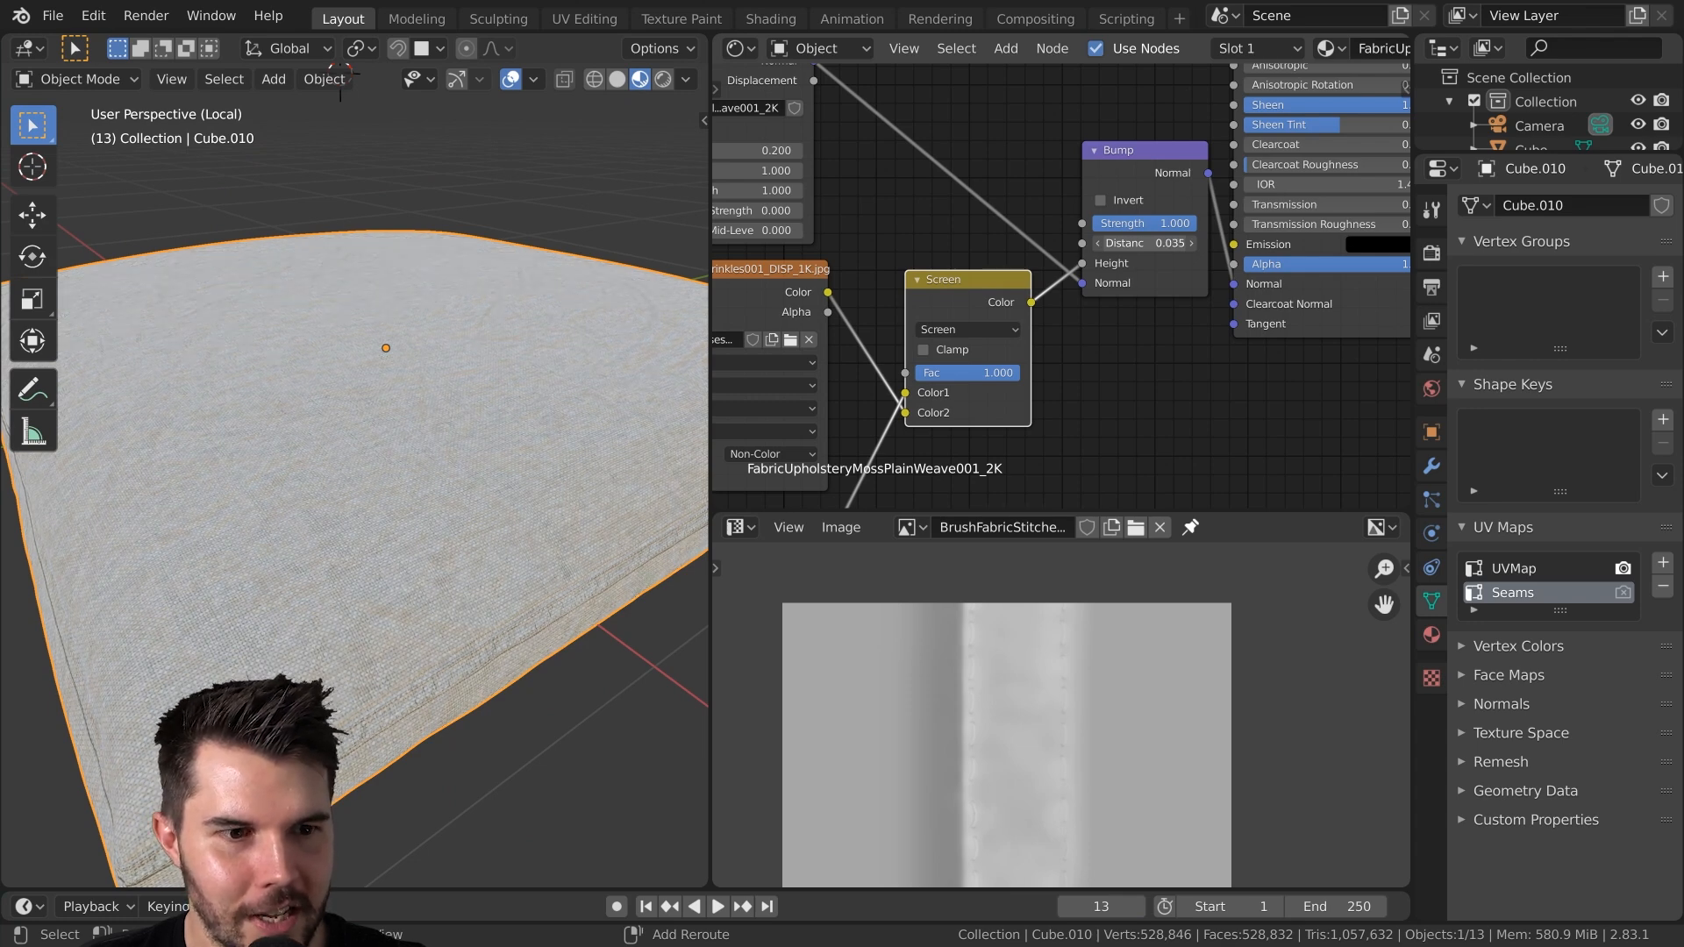
Inspect the seam and wrinkles, testing the Screen node's Fac at 0.038 before restoring it to 1.000
middle_drag(478, 570, 424, 477)
middle_drag(402, 360, 483, 551)
middle_drag(509, 386, 534, 393)
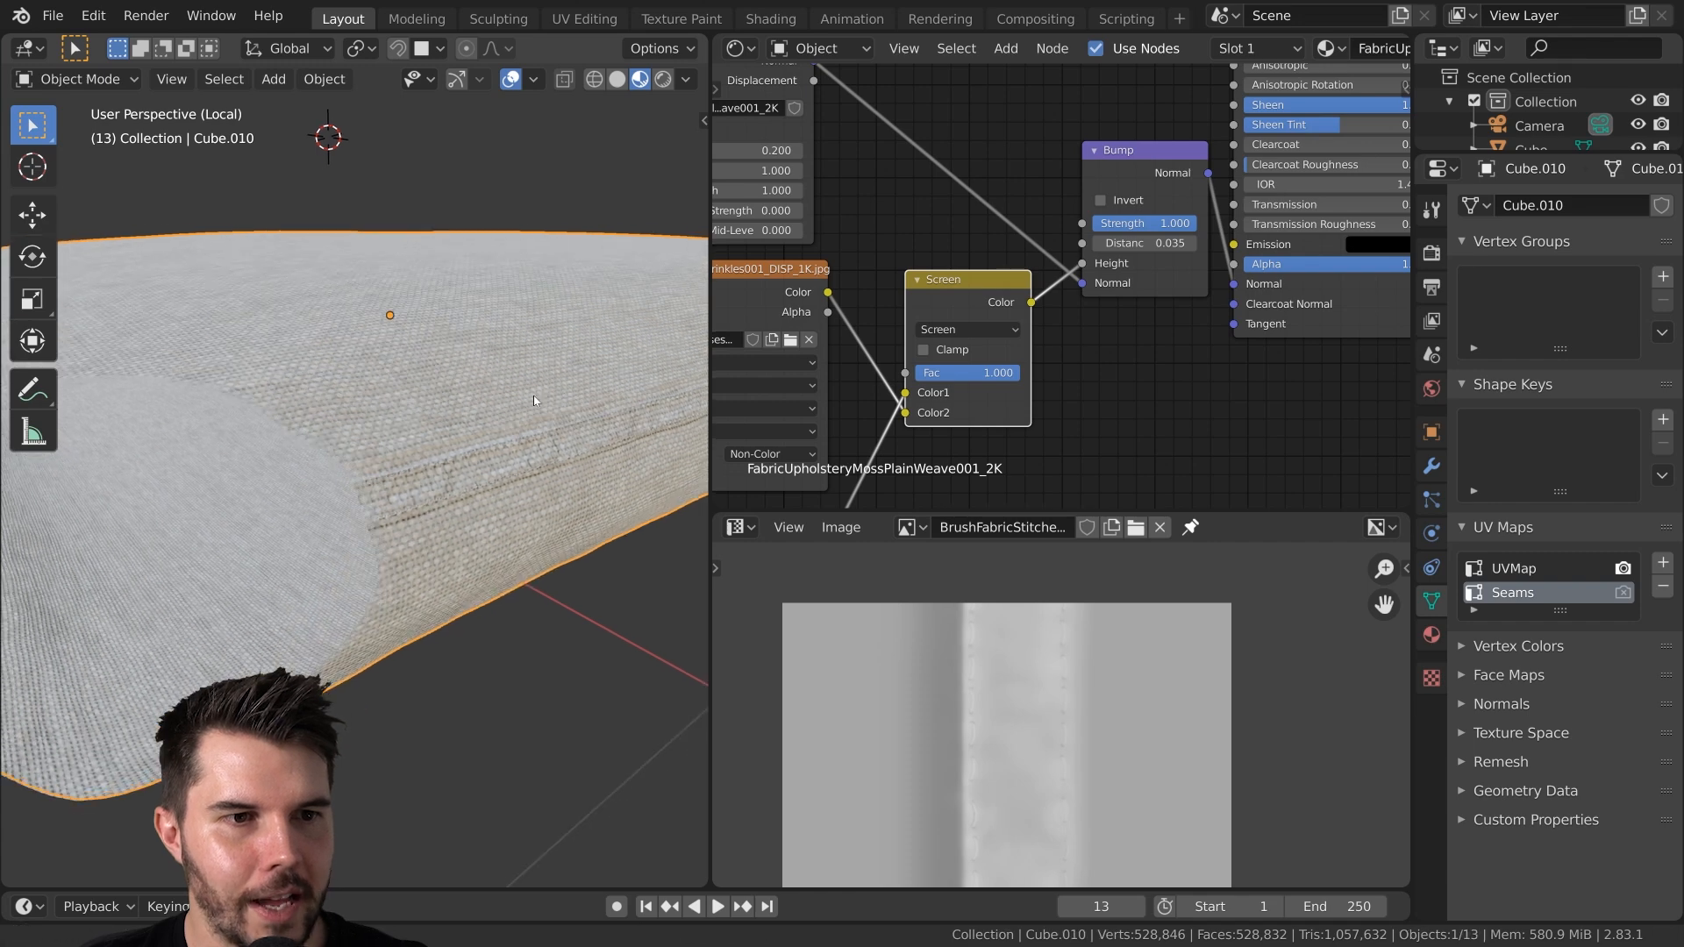
scroll(533, 393, down, 3)
middle_drag(871, 401, 887, 427)
middle_drag(488, 356, 550, 379)
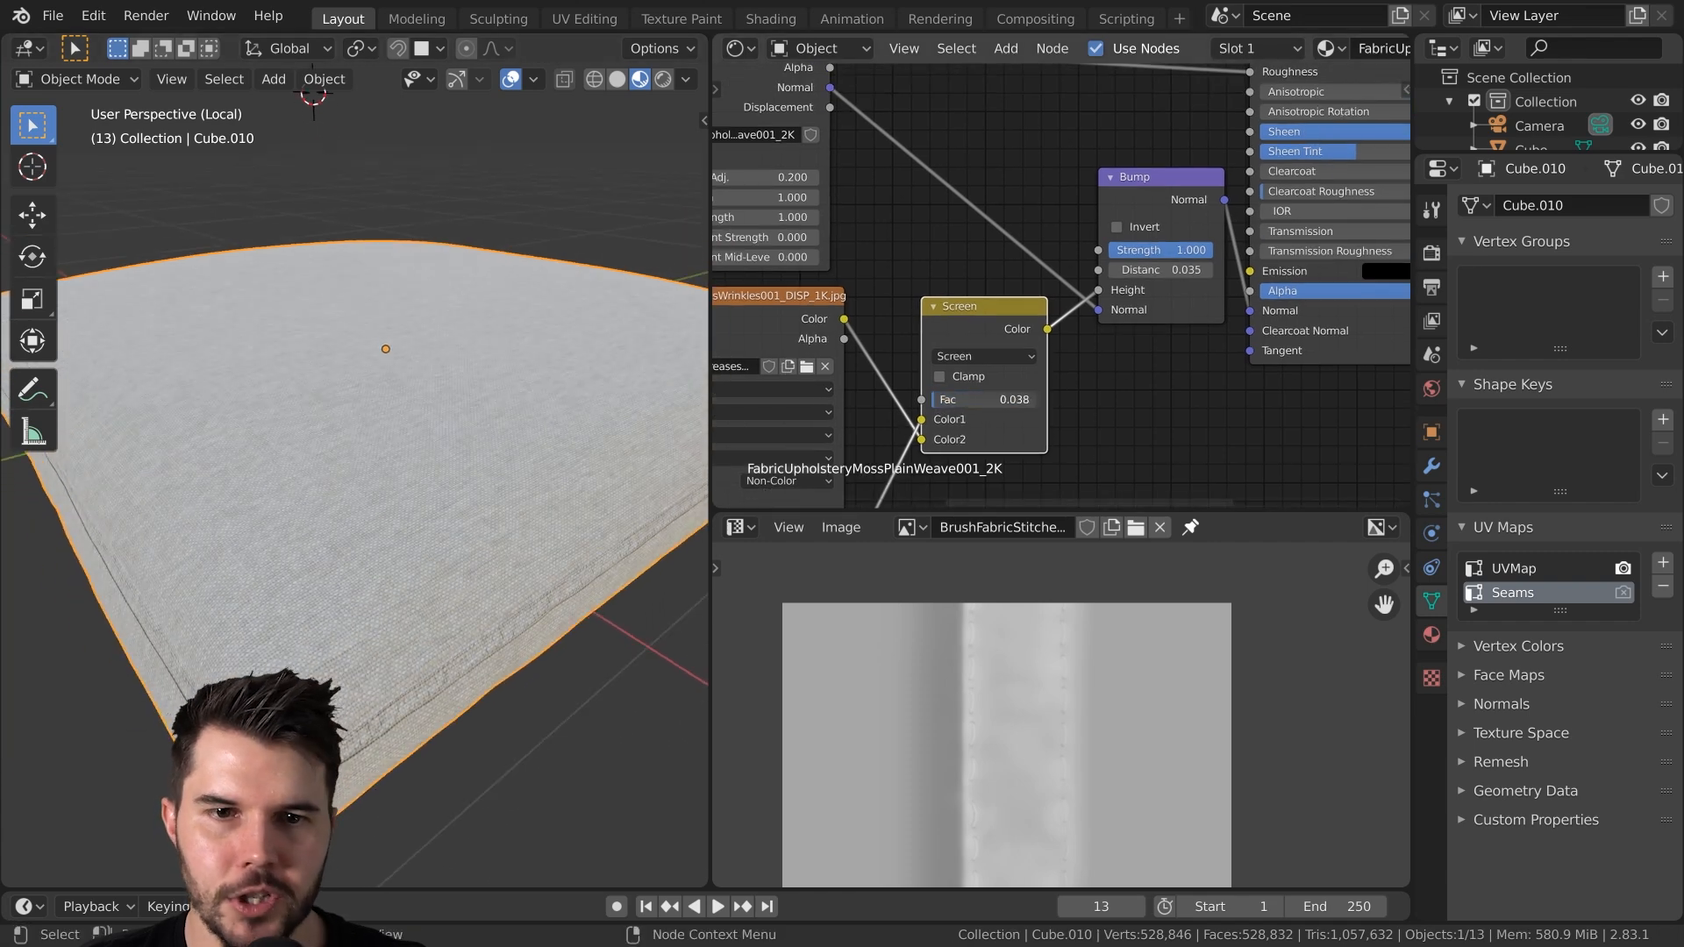
drag(1023, 399, 1037, 399)
middle_drag(373, 488, 428, 488)
scroll(444, 477, down, 3)
scroll(428, 489, up, 1)
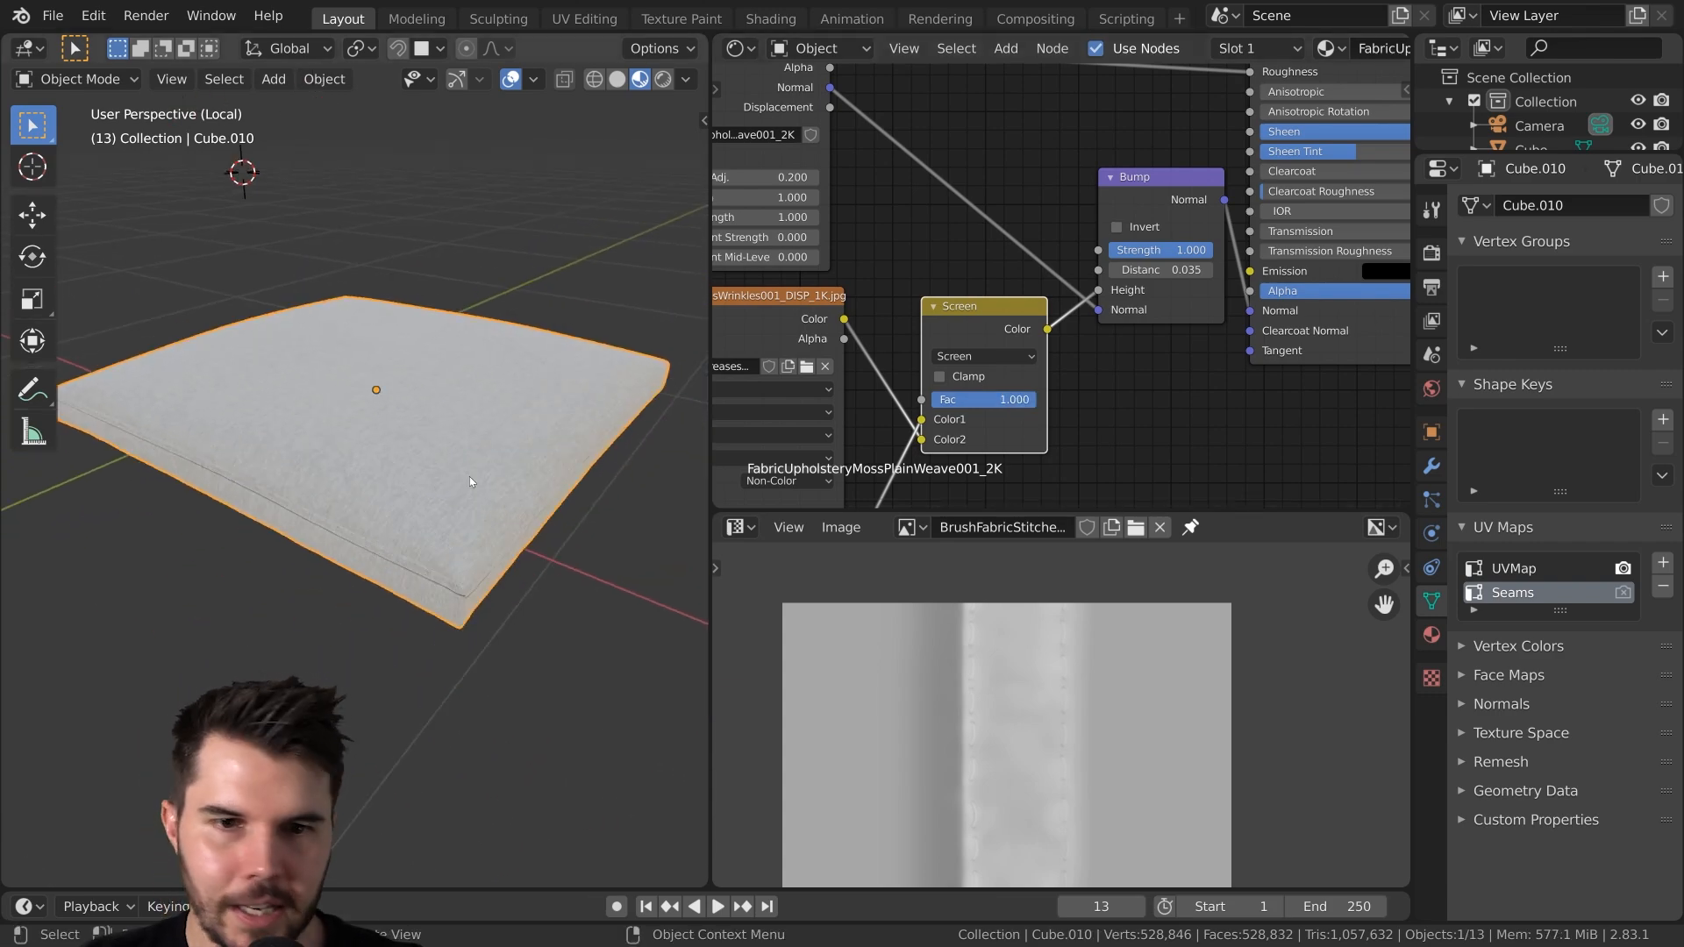
Exit local view to bring back the whole sofa, widen the 3D viewport, and inspect the cushion's seam in context
key(KP_Divide)
mouse_move(465, 476)
middle_down()
mouse_move(601, 471)
mouse_move(466, 455)
middle_up()
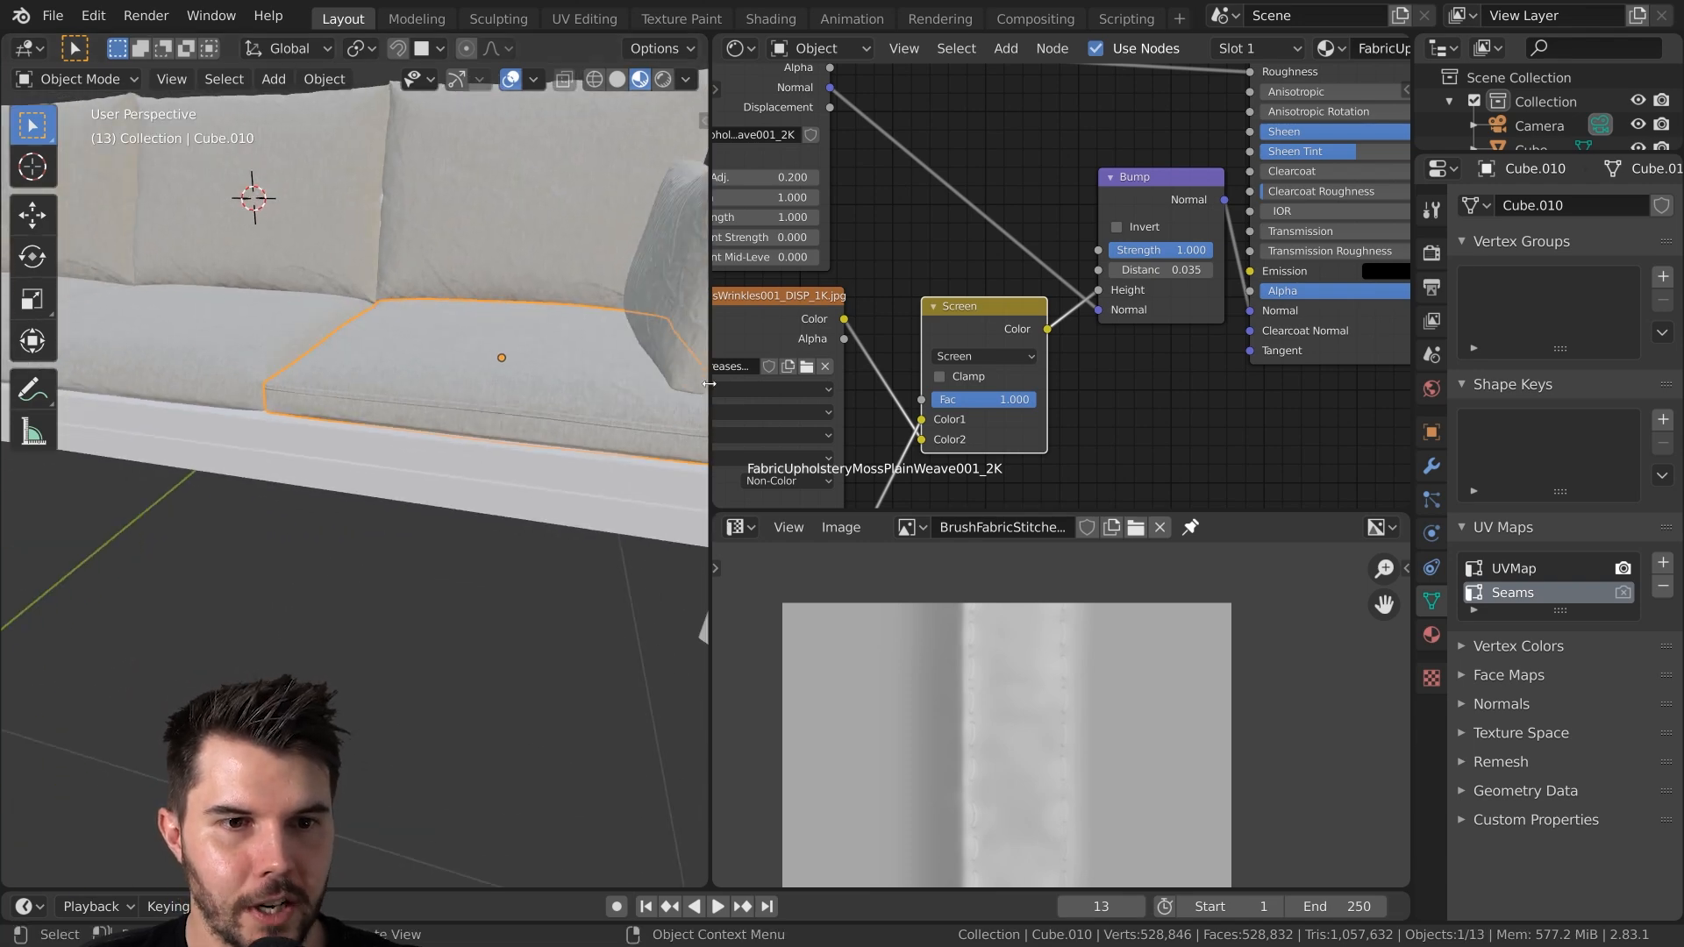
drag(710, 388, 984, 393)
middle_drag(849, 399, 634, 445)
scroll(579, 448, up, 2)
middle_drag(524, 449, 467, 441)
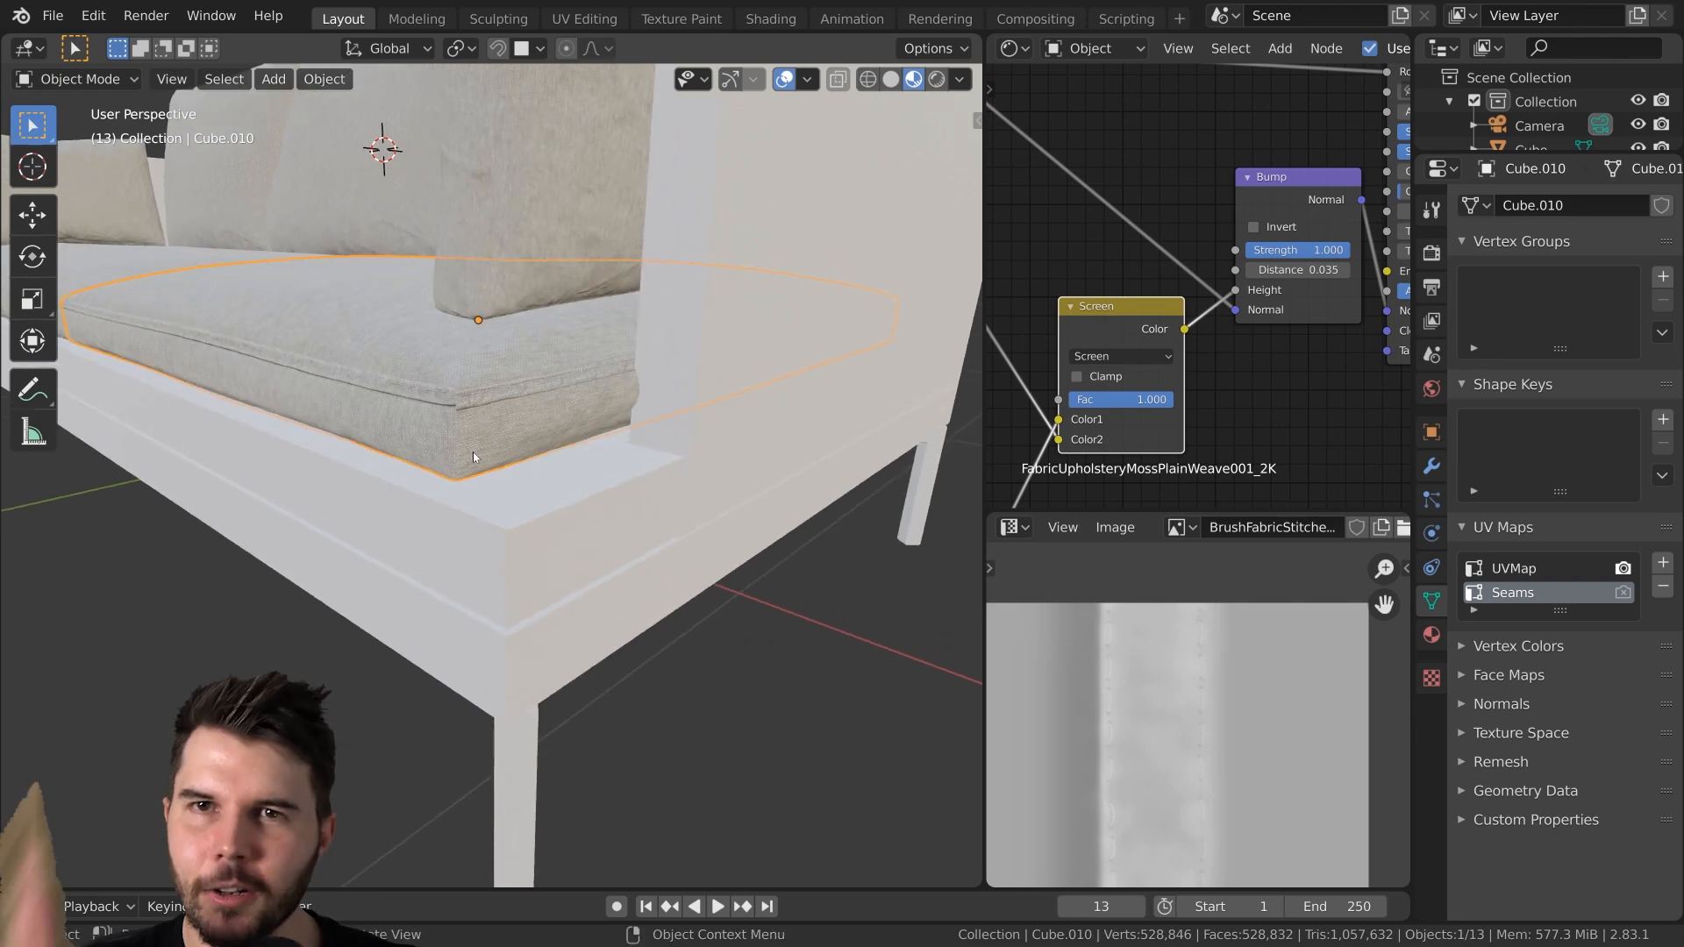
middle_drag(459, 439, 597, 467)
scroll(491, 446, down, 3)
scroll(461, 483, up, 2)
shift+middle_drag(461, 482, 465, 518)
scroll(542, 483, down, 3)
scroll(382, 438, up, 2)
shift+middle_drag(383, 439, 572, 472)
Look over the sofa's other cushions, selecting a back cushion with the throw pillow and the three seat cushions
shift+click(478, 469)
shift+click(203, 389)
click(599, 467)
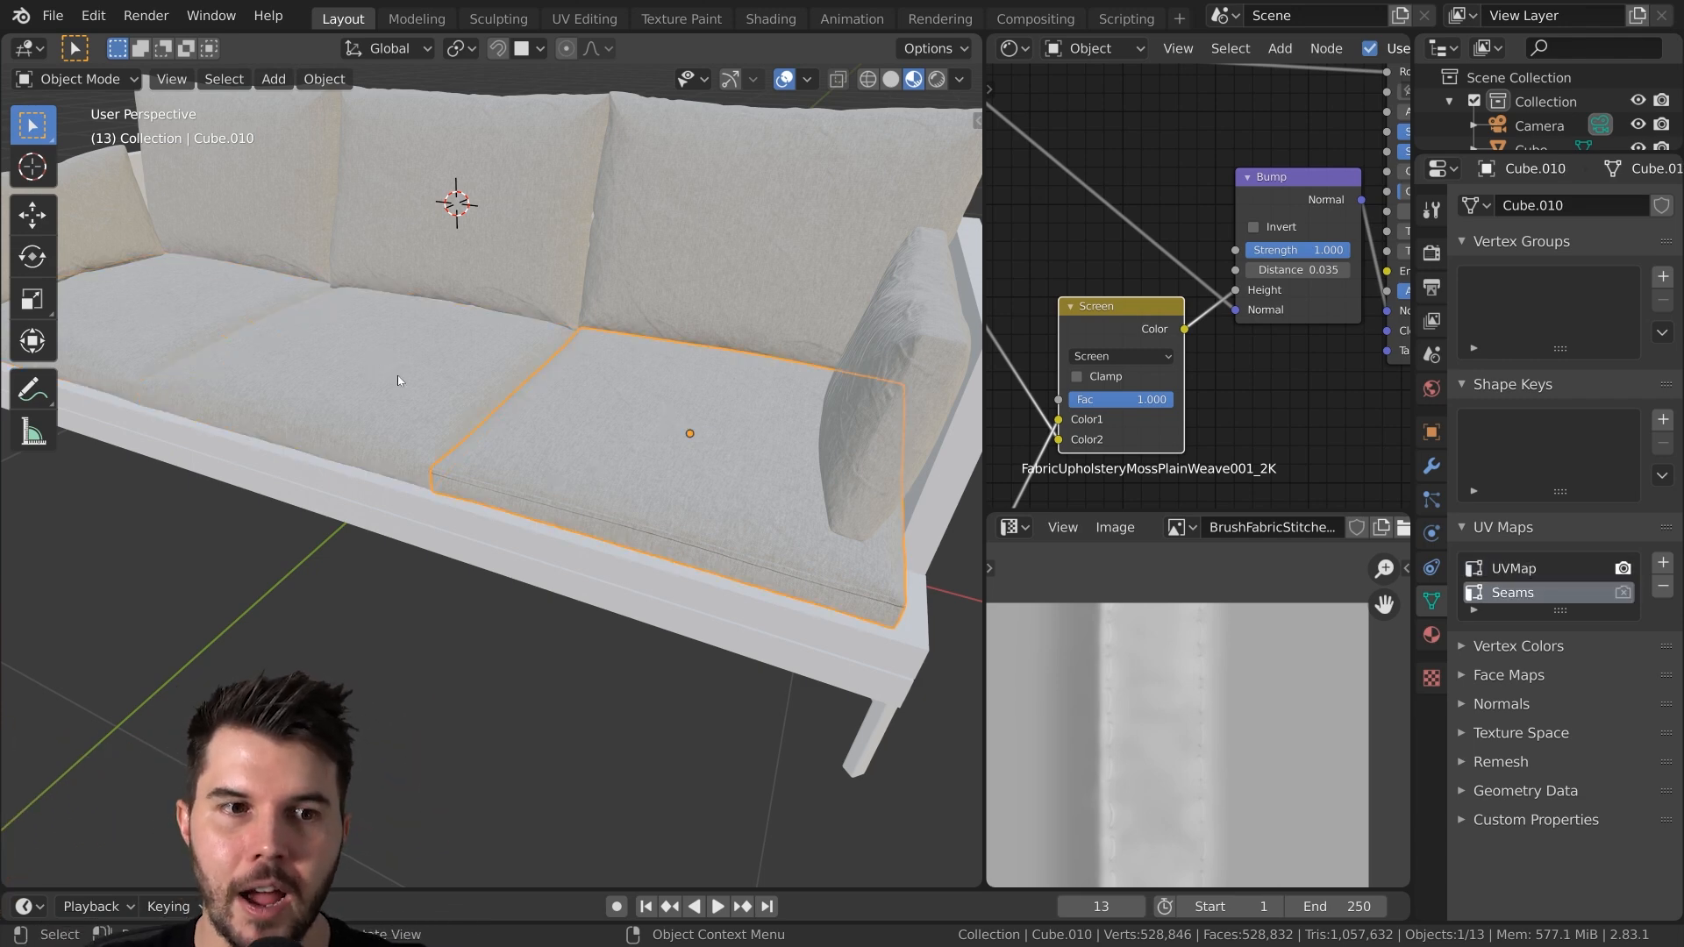
click(137, 324)
middle_drag(136, 324, 749, 232)
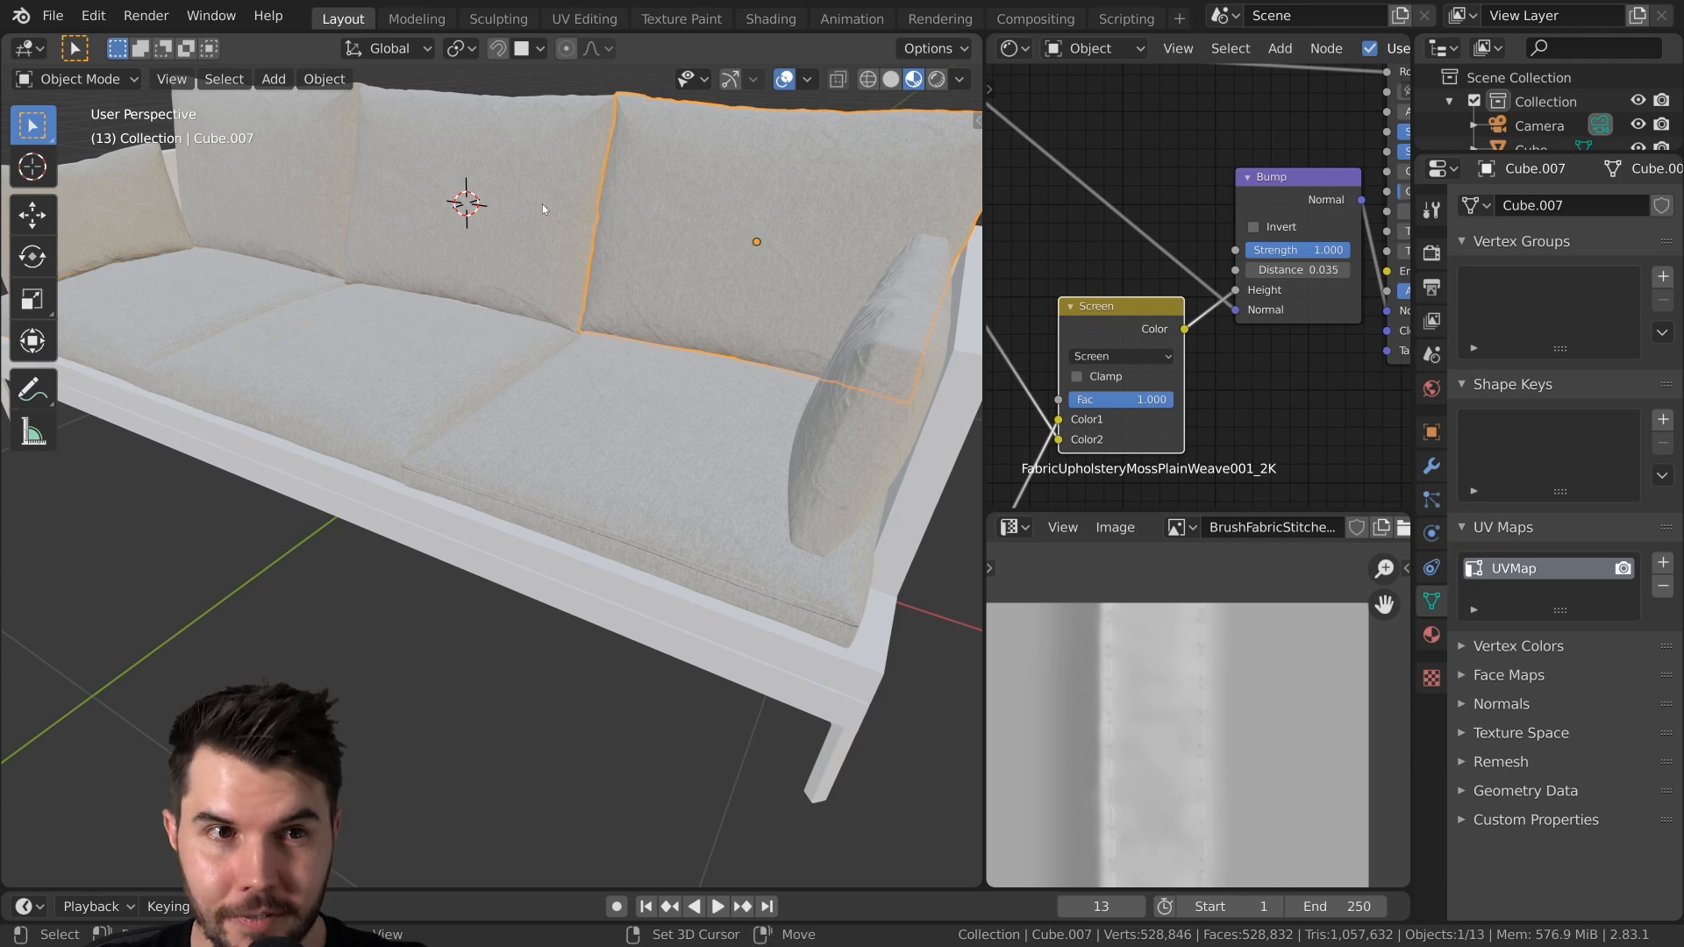
shift+click(881, 333)
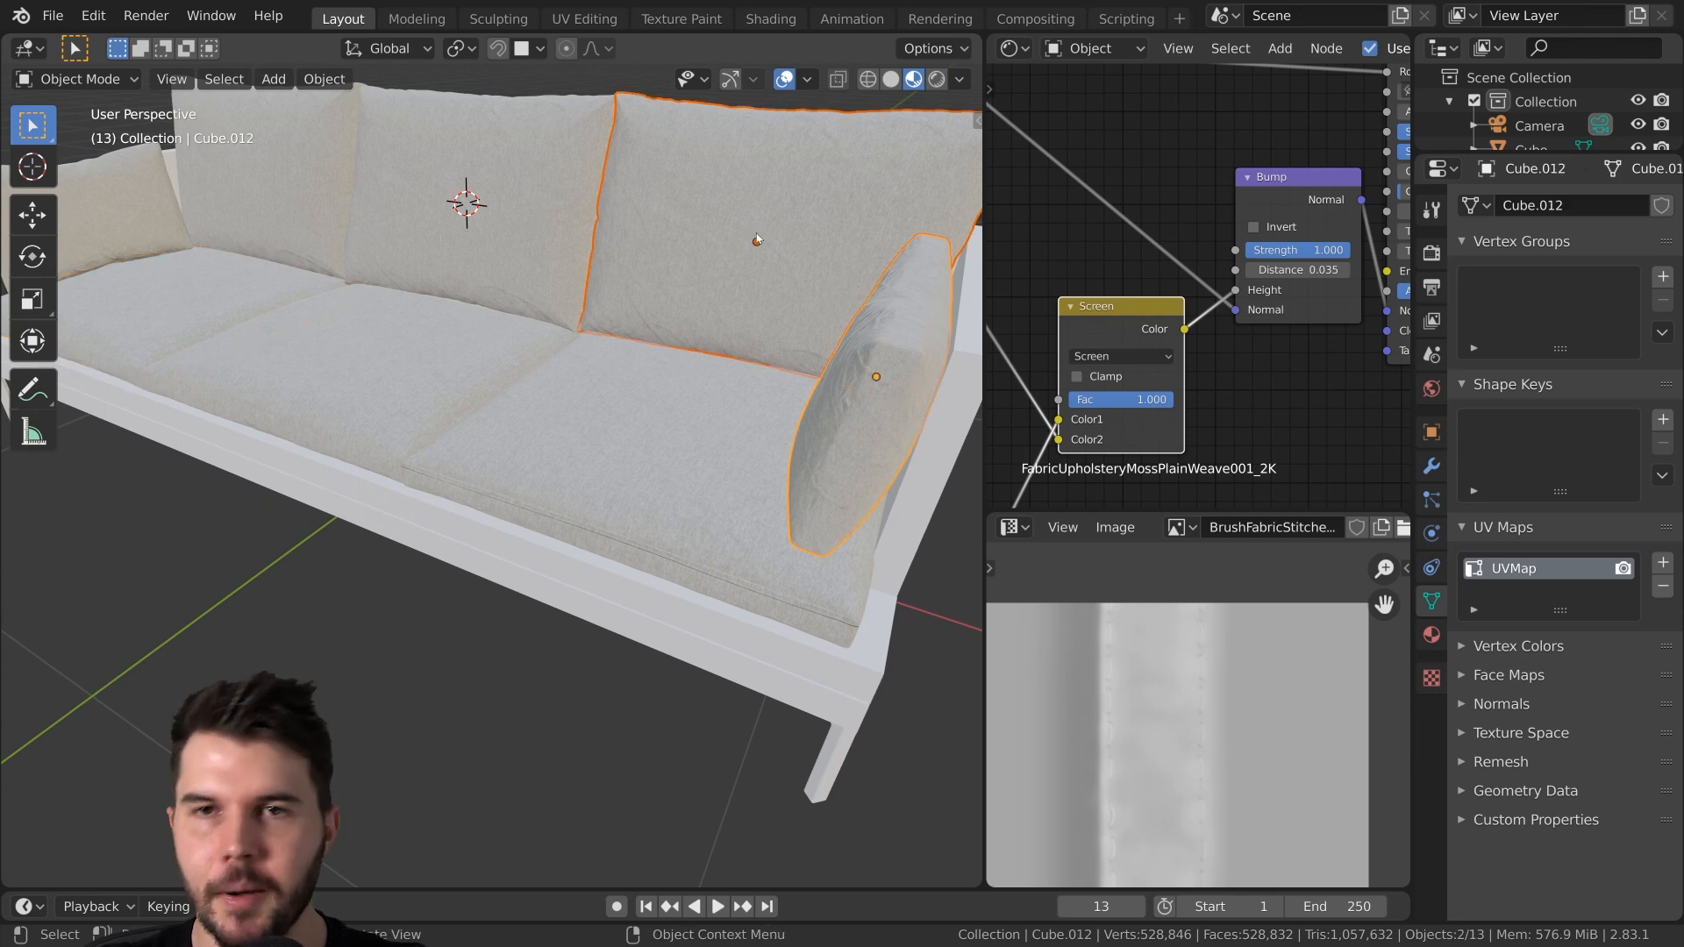
click(517, 377)
shift+click(369, 360)
shift+click(167, 309)
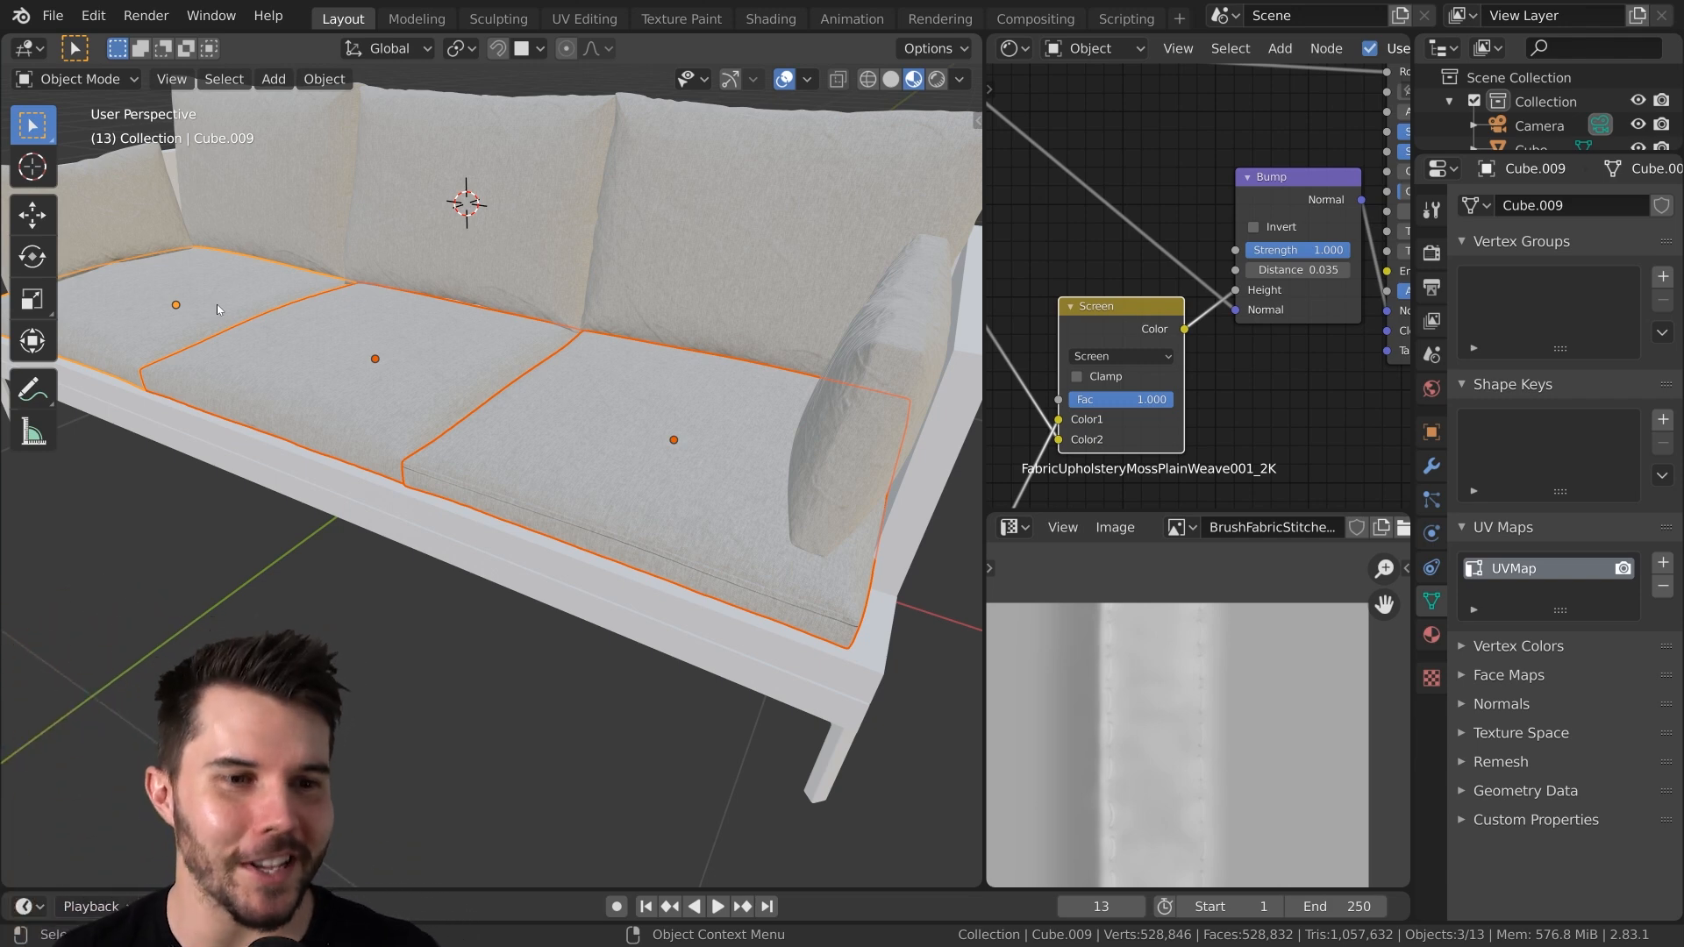
Select the seamed seat cushion together with the middle one and try Transfer UV Maps between them
click(607, 438)
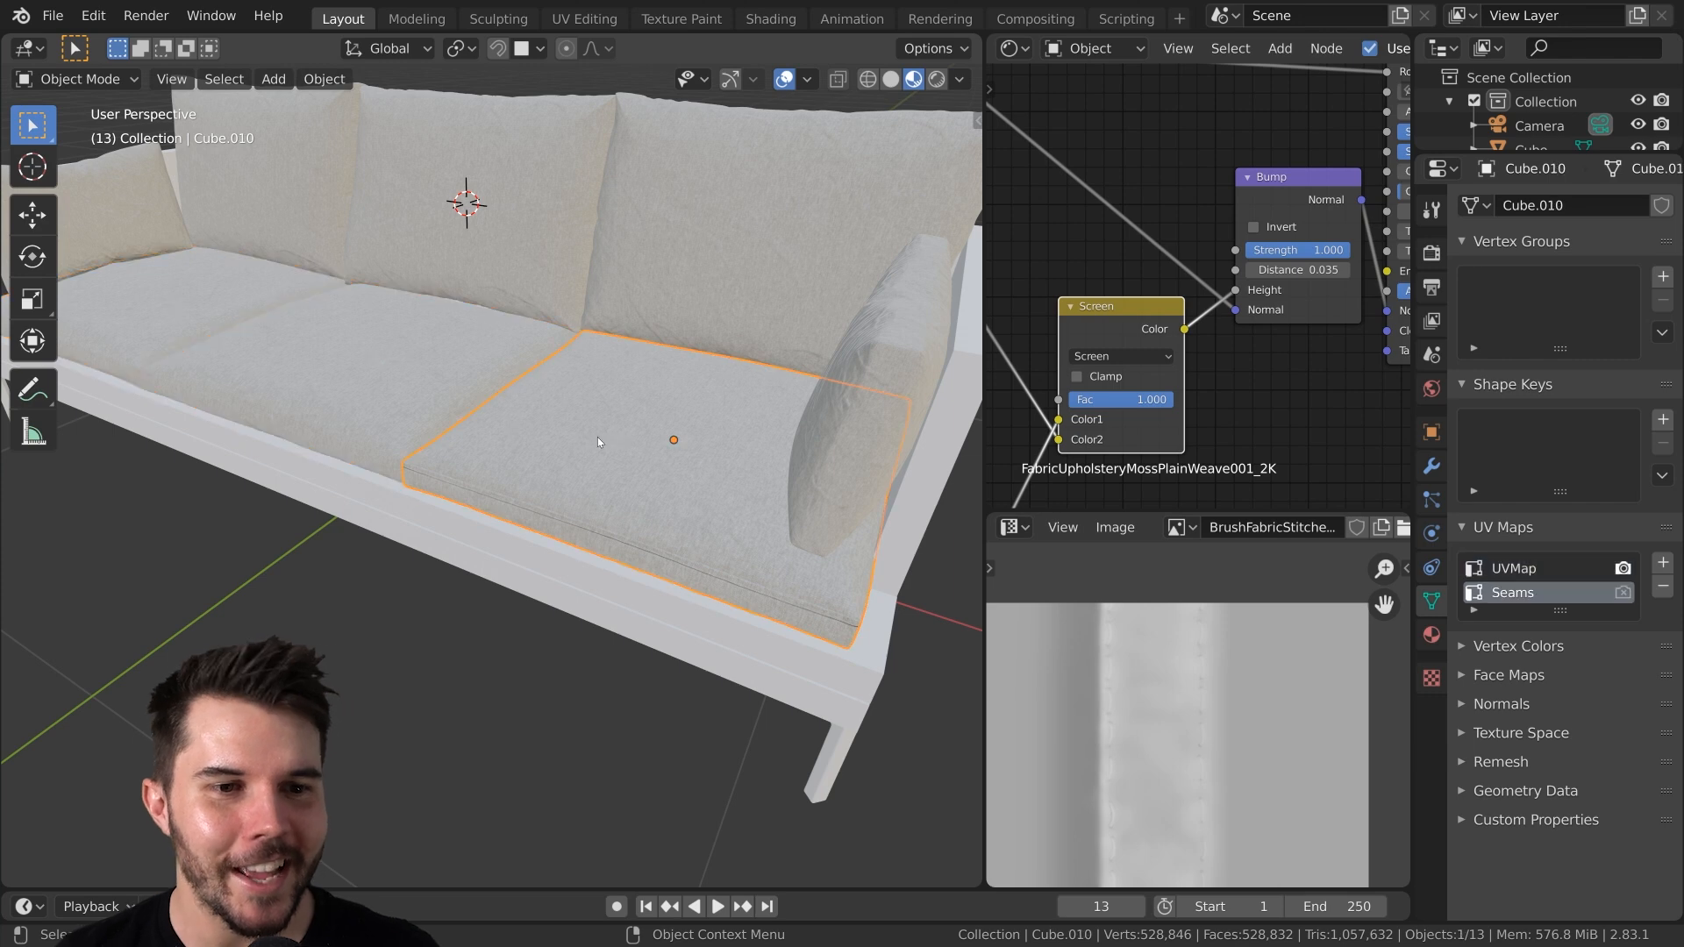
shift+click(455, 397)
key(ctrl+l)
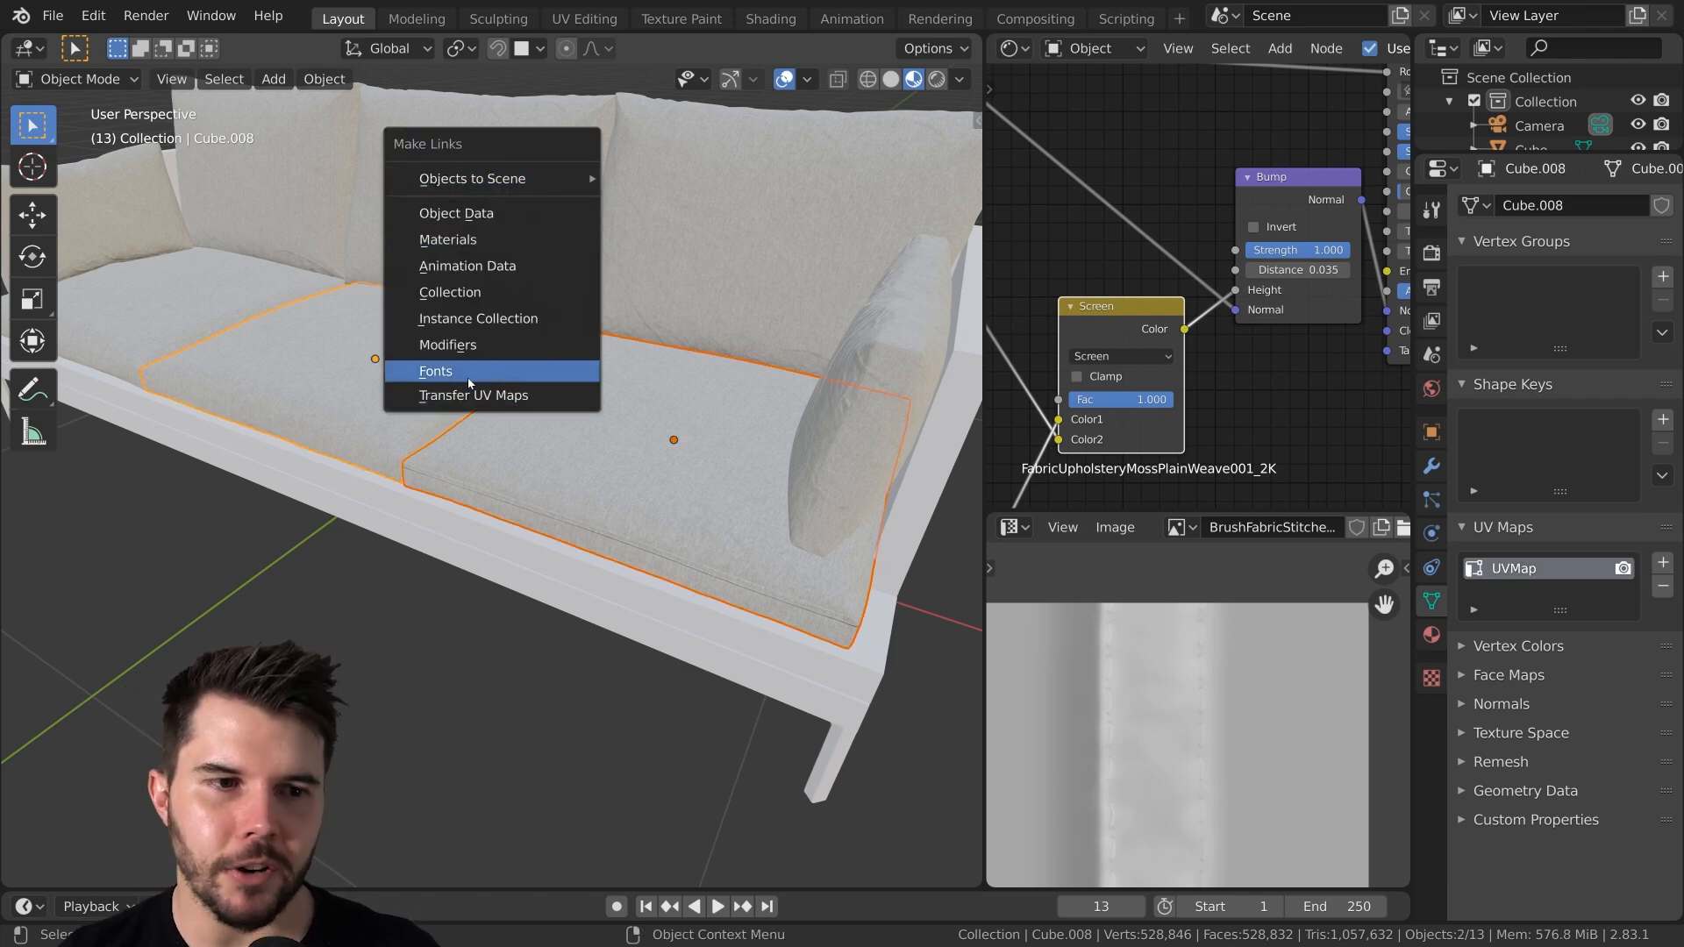
click(486, 396)
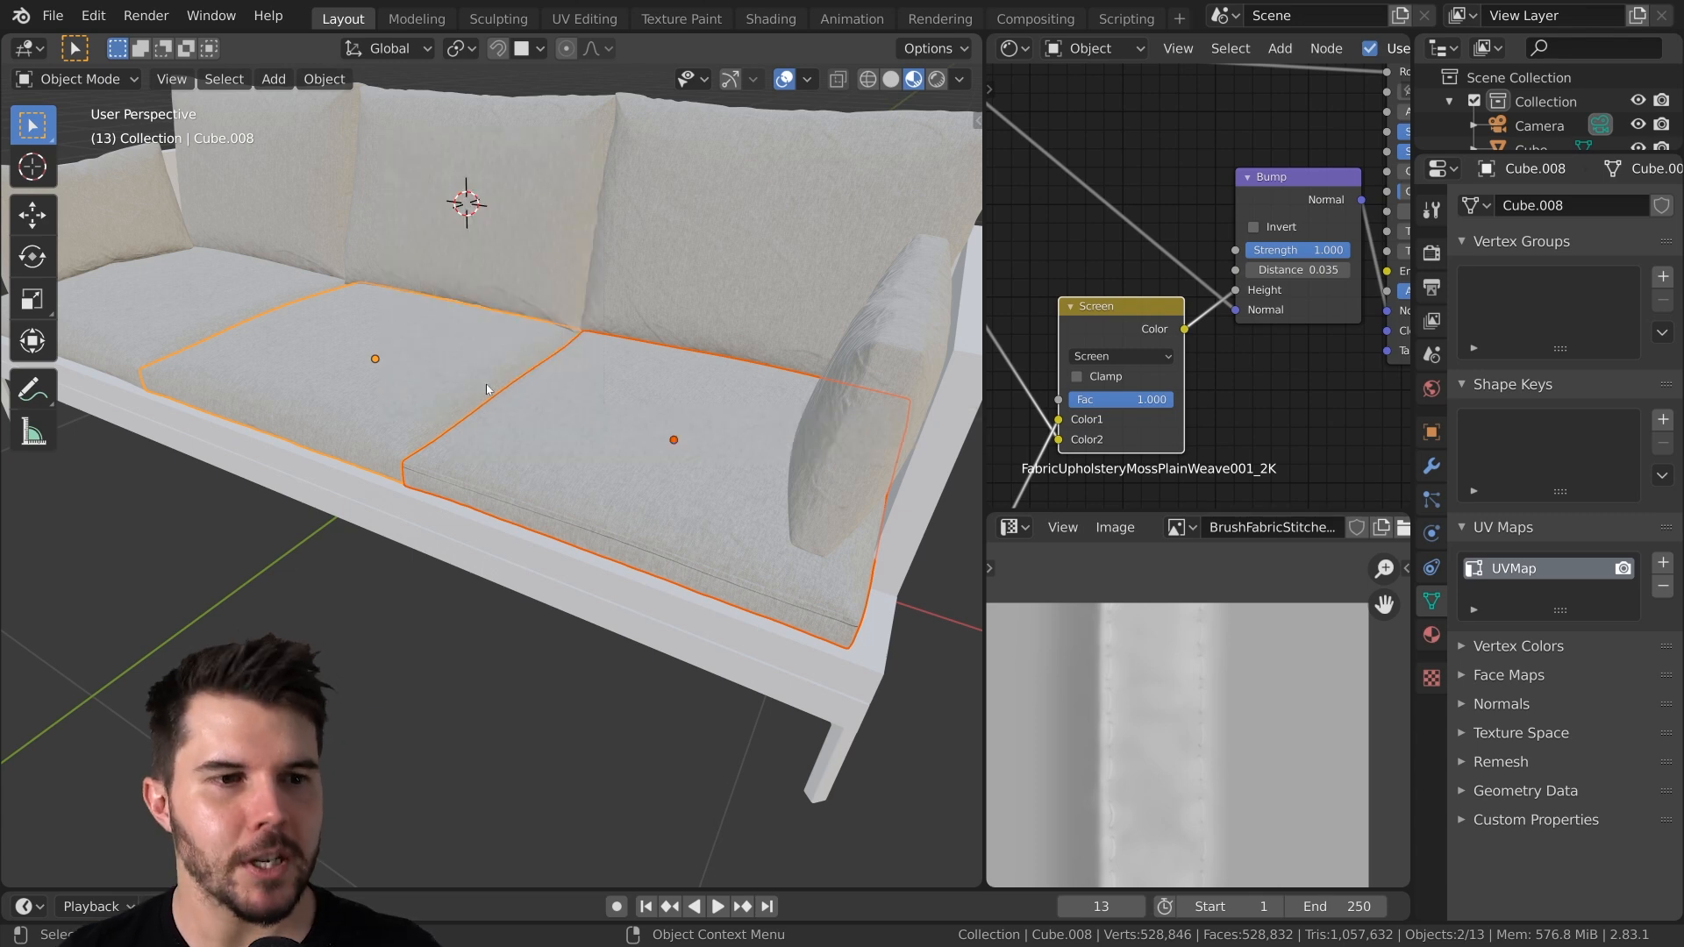
Add a second UV map named Seams to the middle seat cushion and to the far seat cushion
click(762, 503)
click(437, 434)
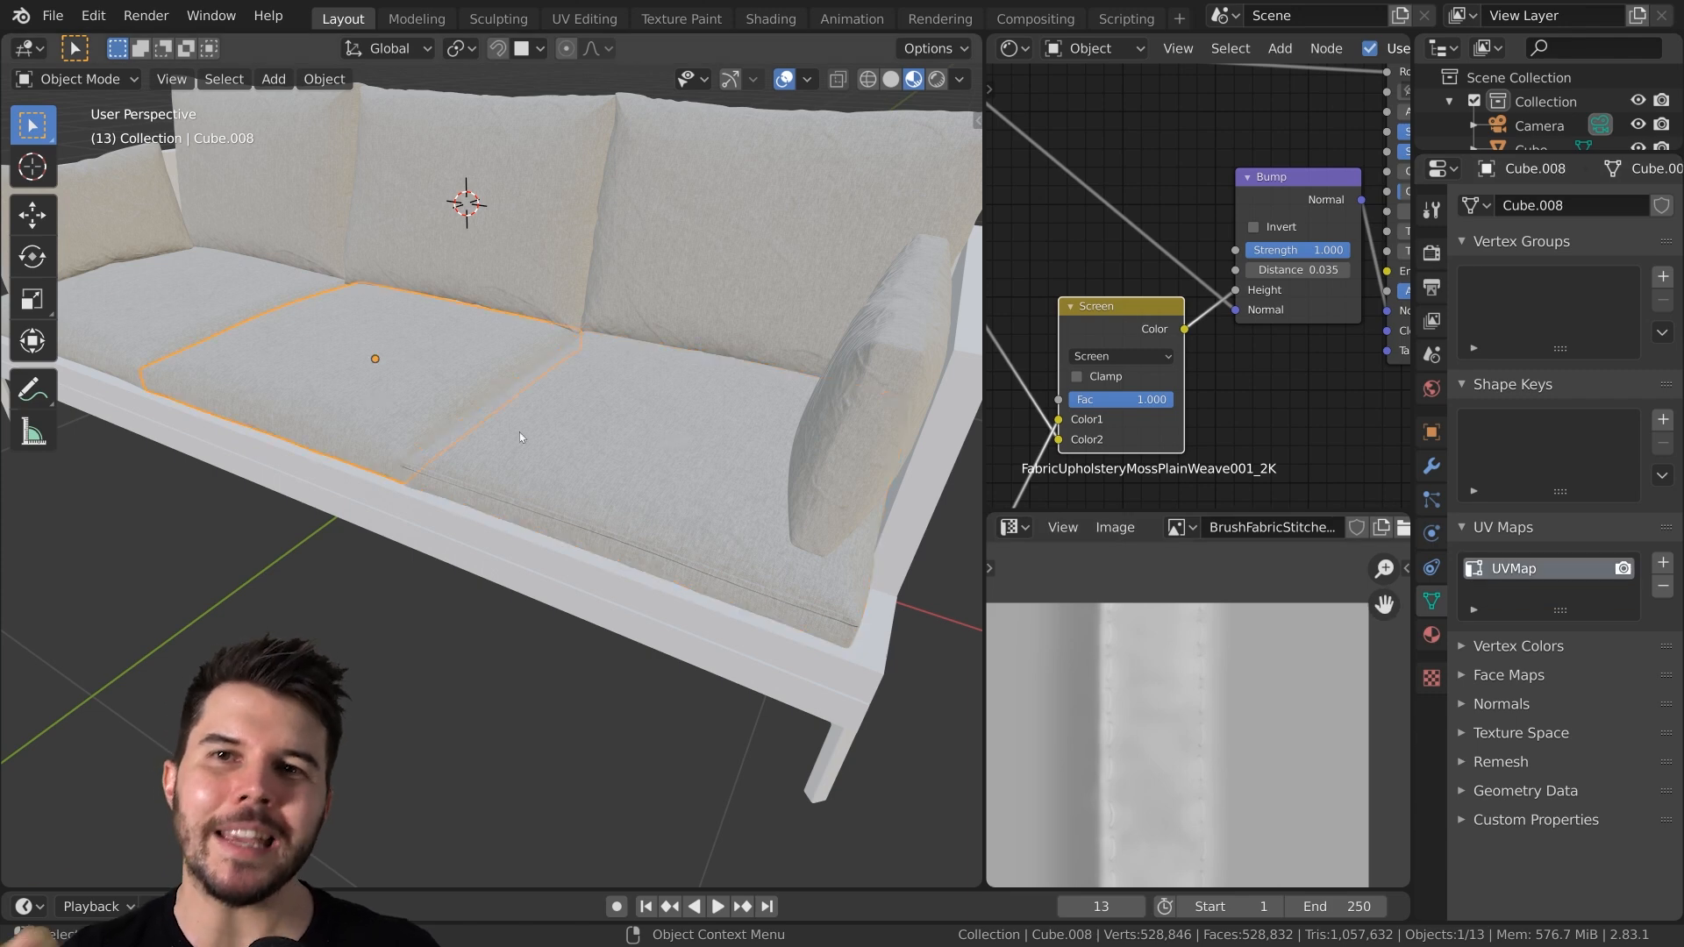
click(305, 337)
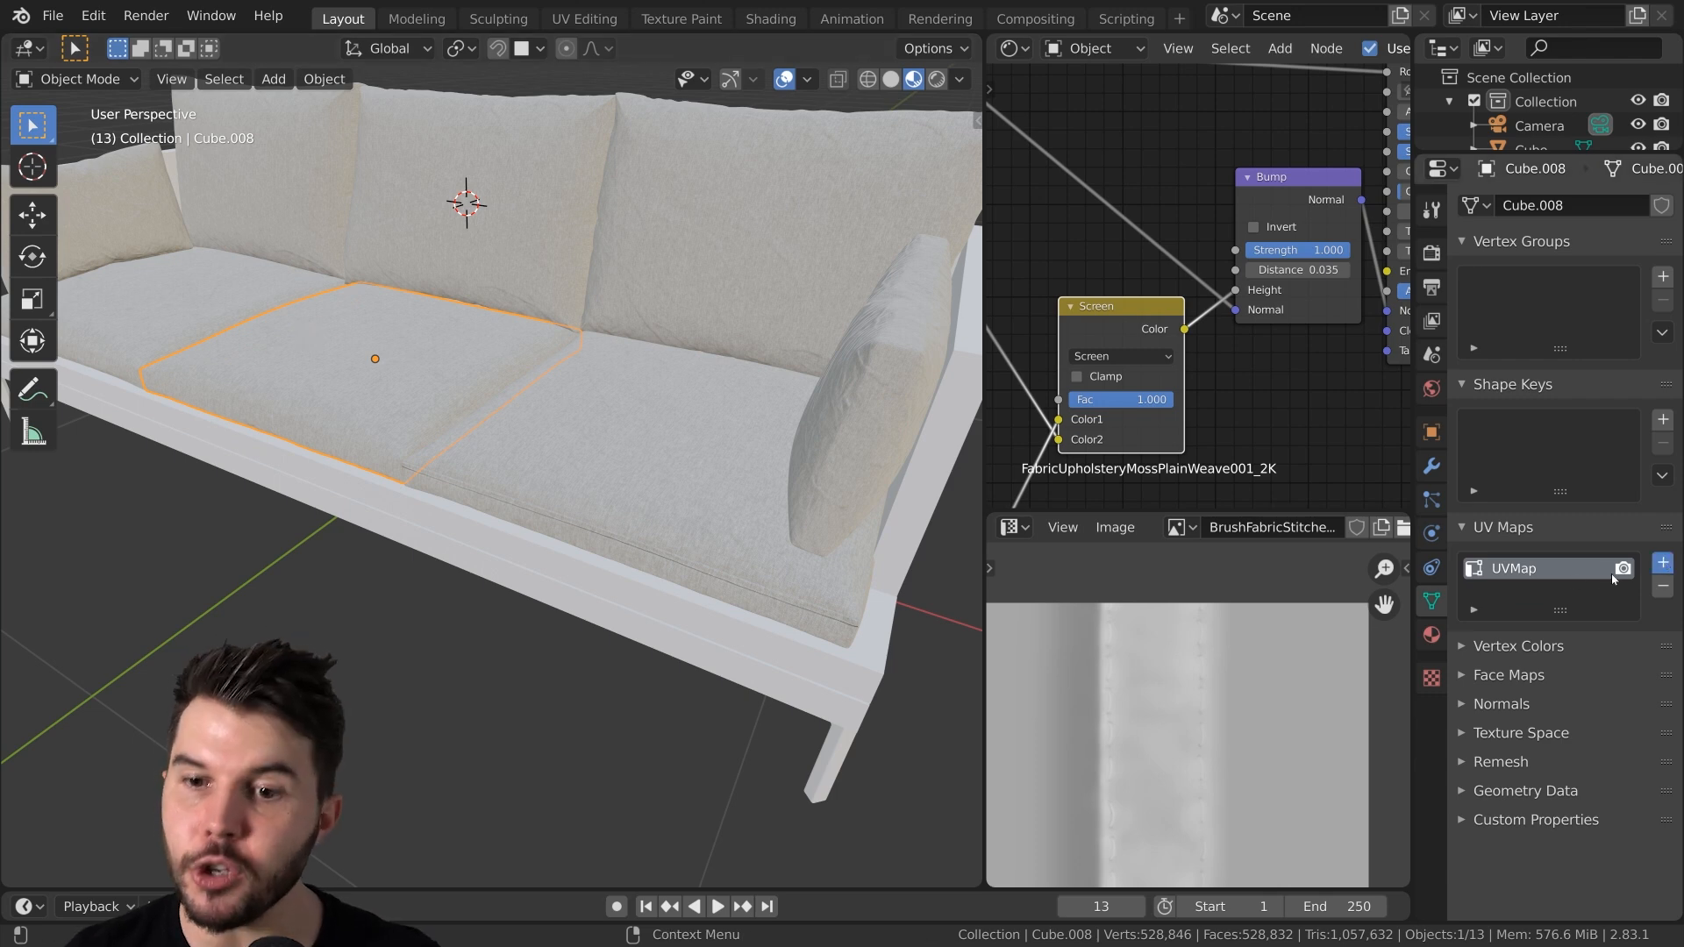
click(1663, 562)
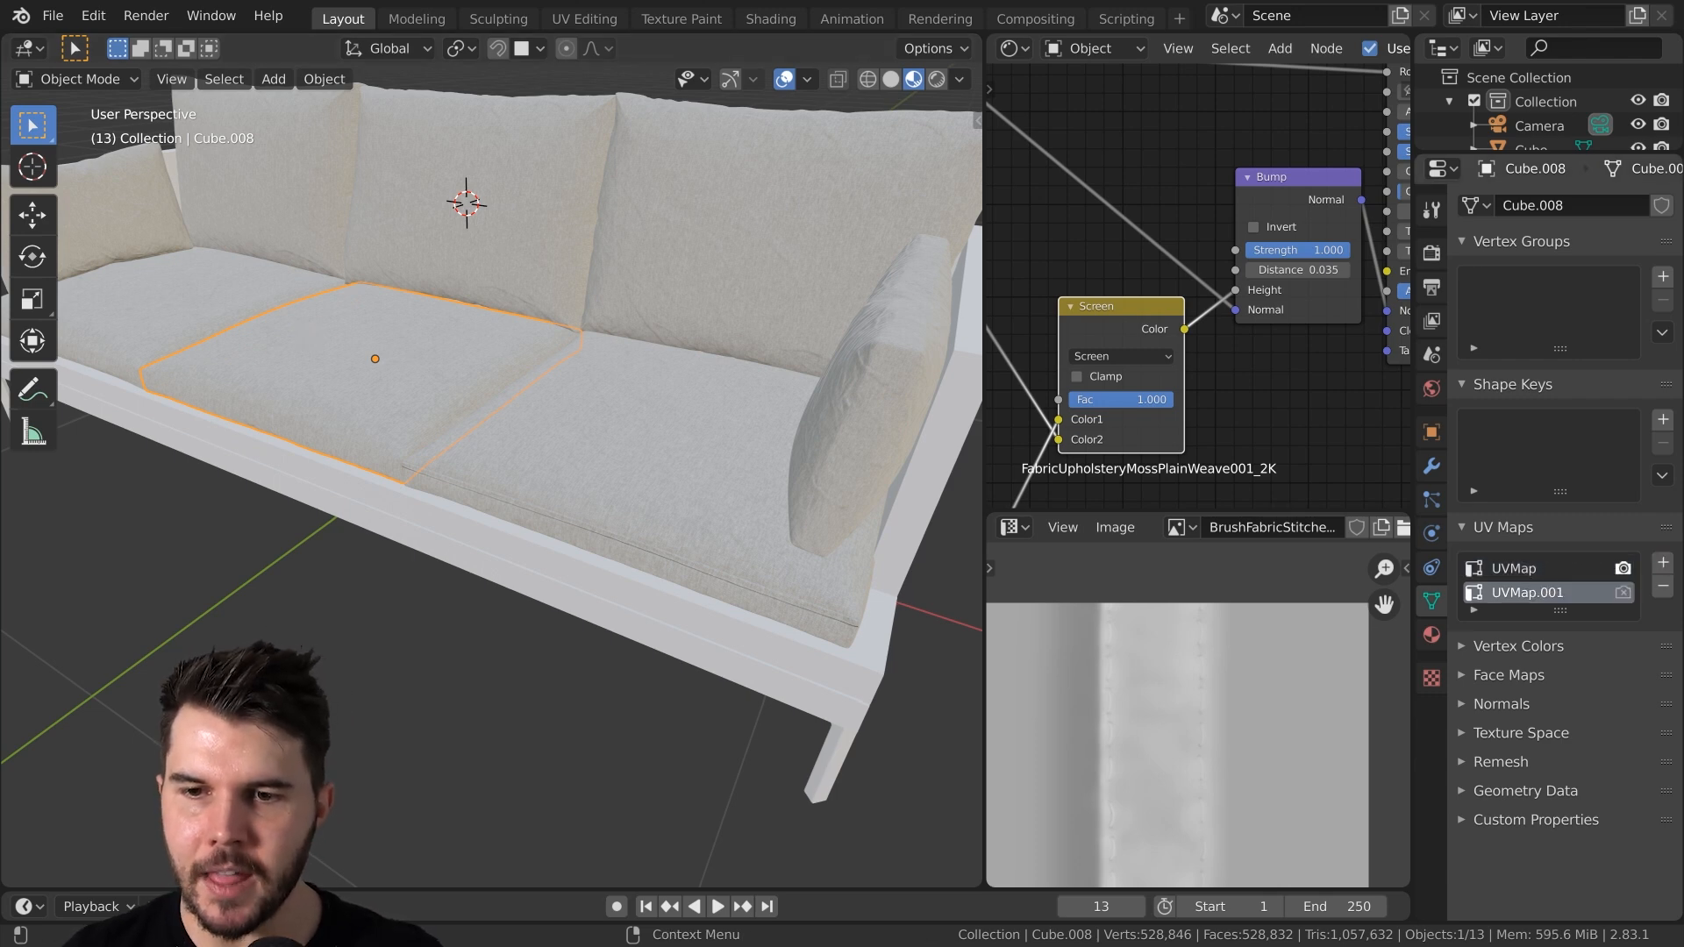
text(Seams)
key(Return)
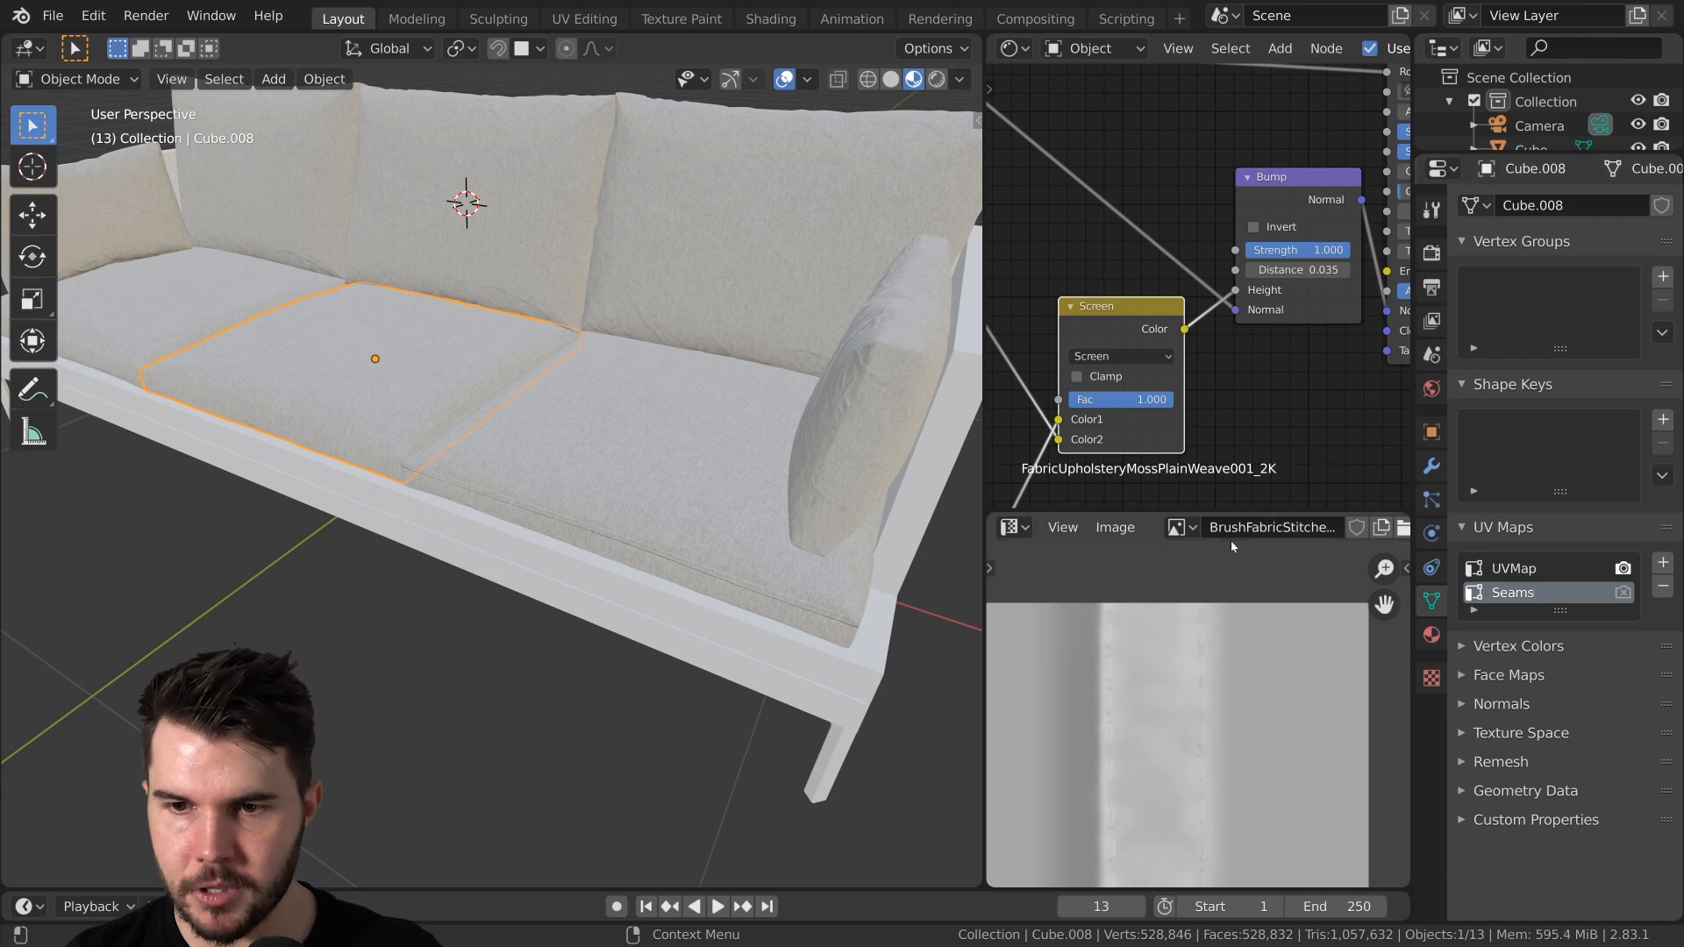
click(253, 298)
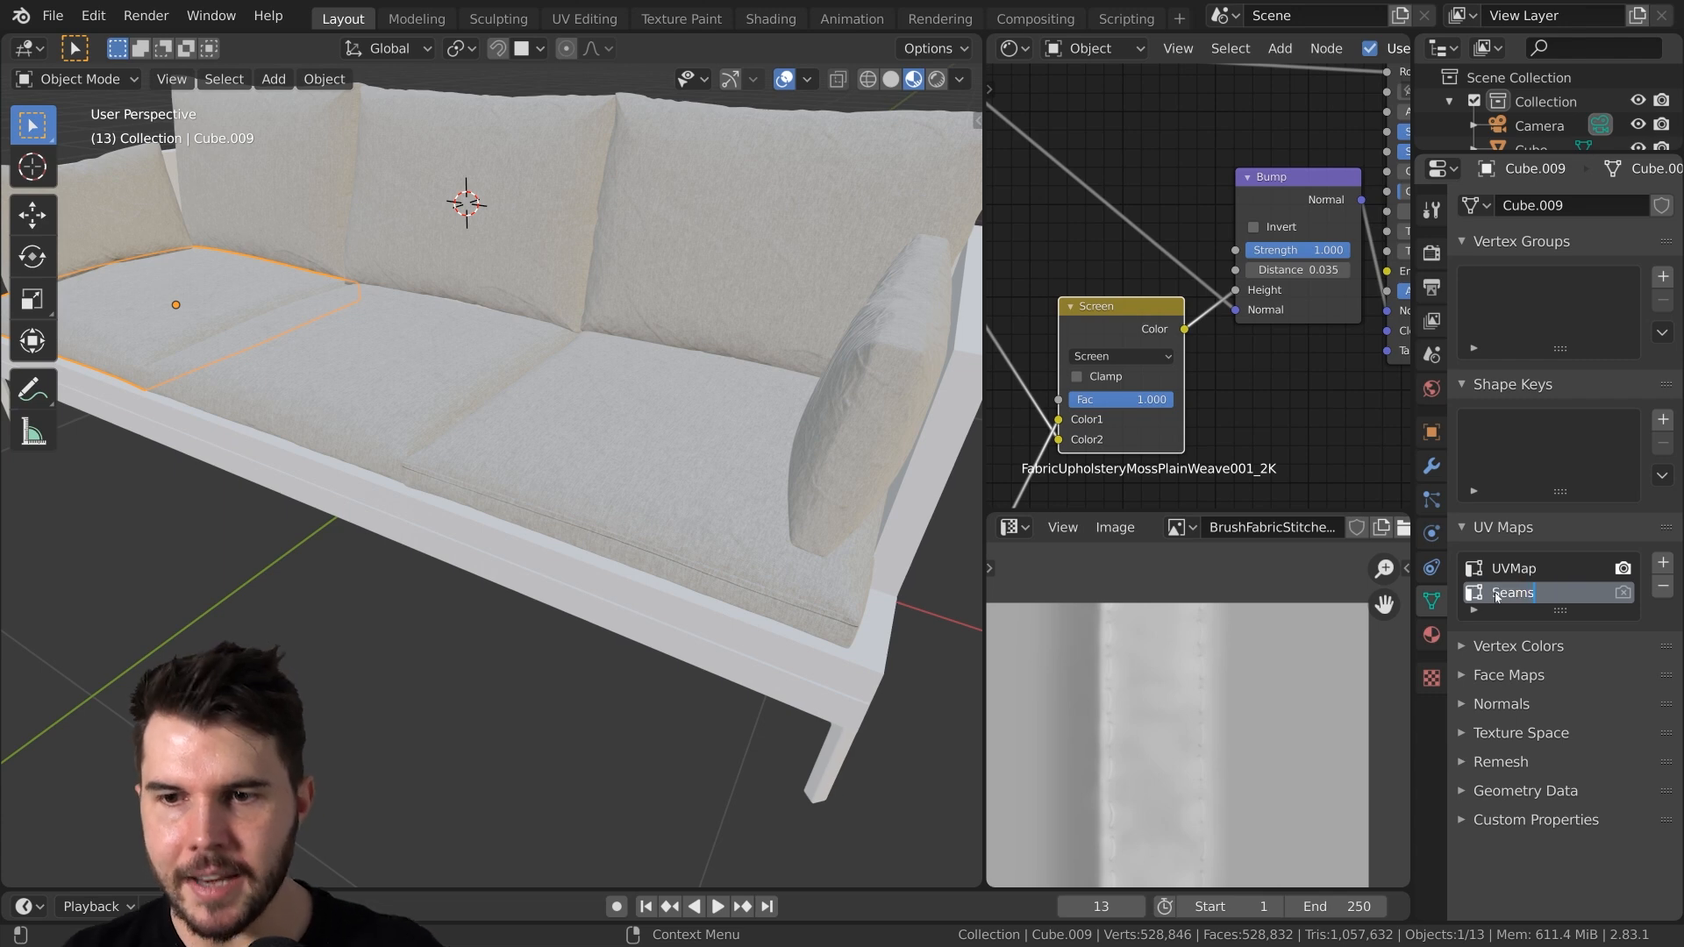
key(Return)
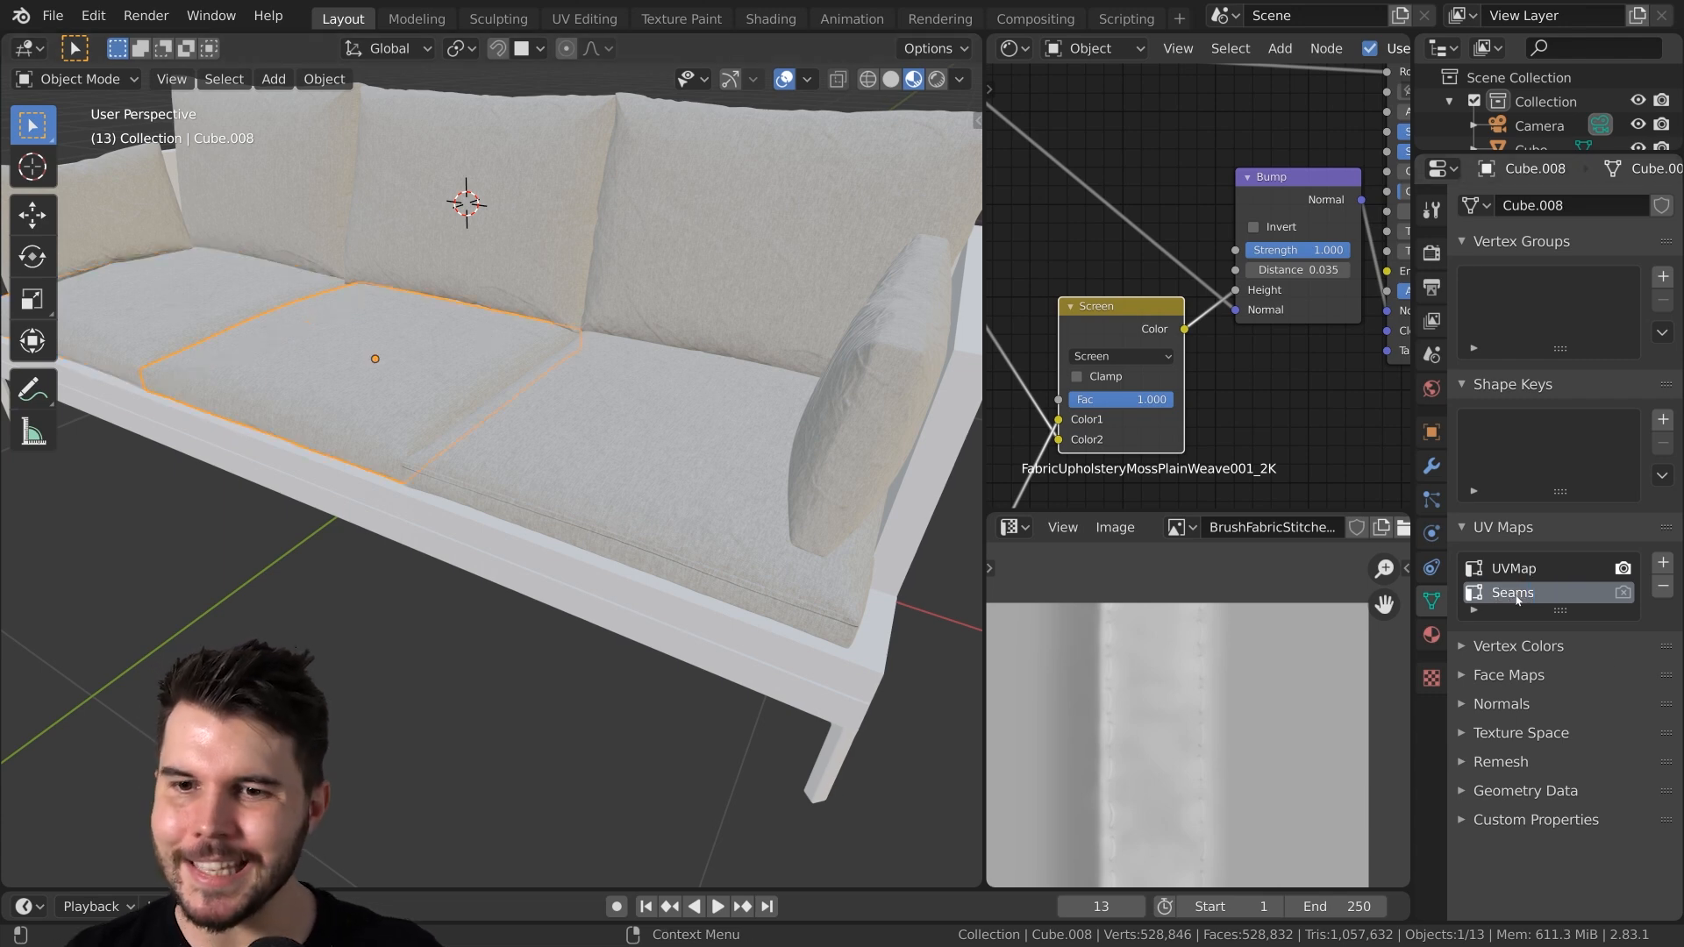
Select all three seat cushions with the seamed one active and transfer its UV maps to the other two
click(583, 530)
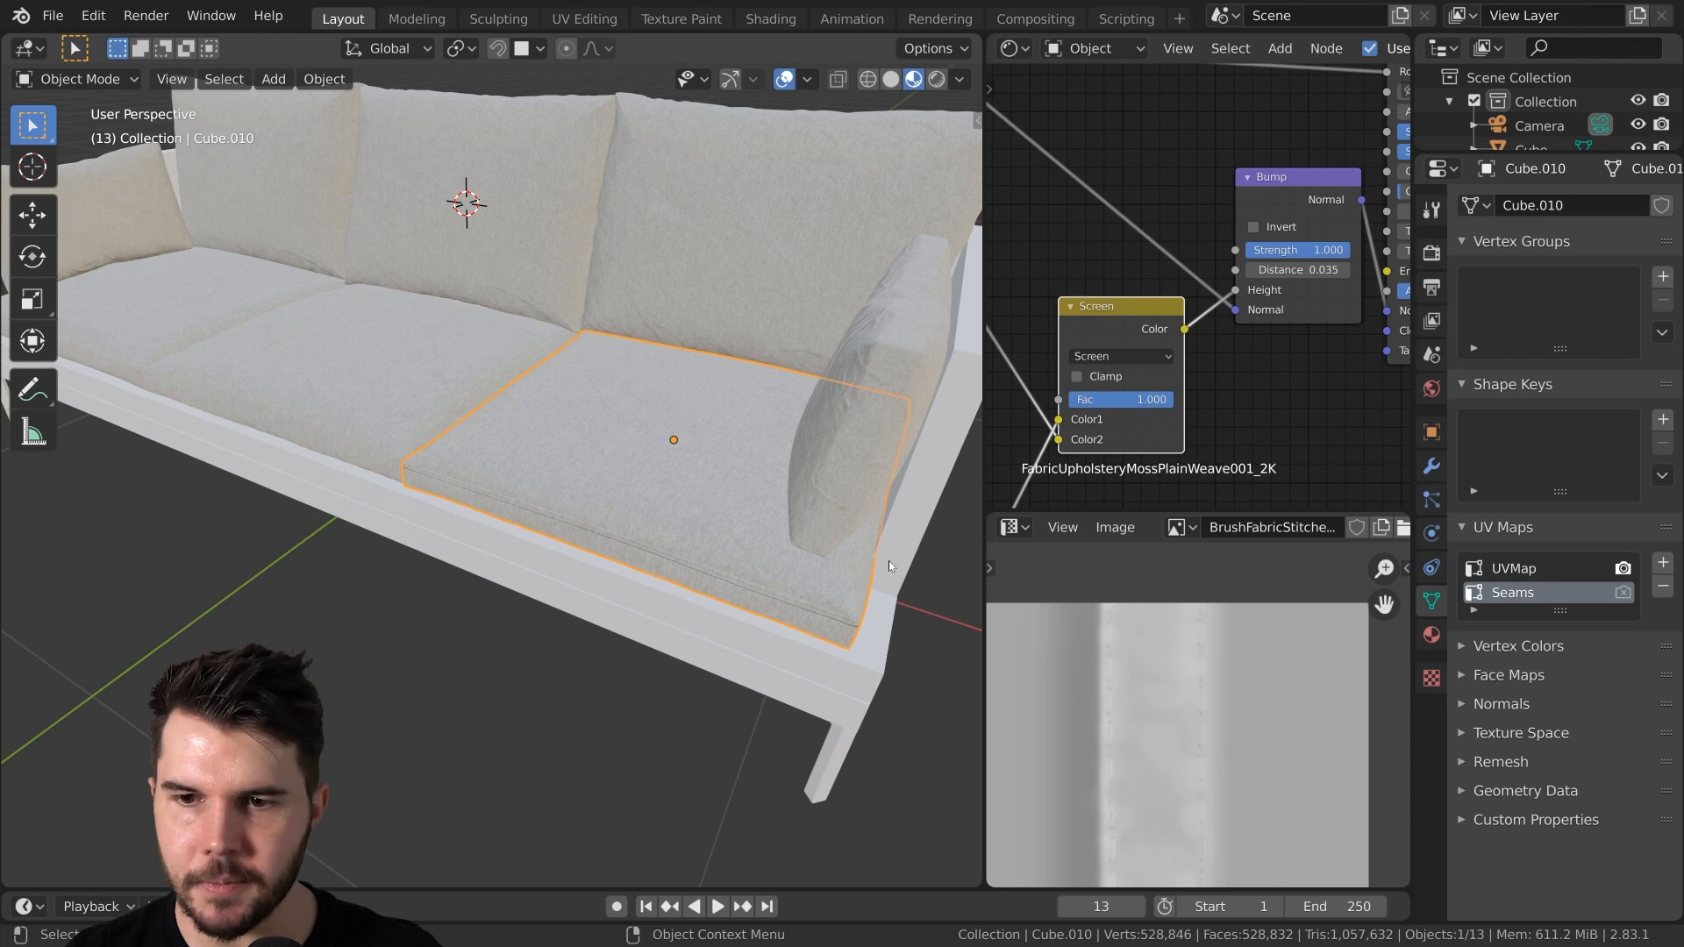
shift+click(351, 344)
shift+click(614, 439)
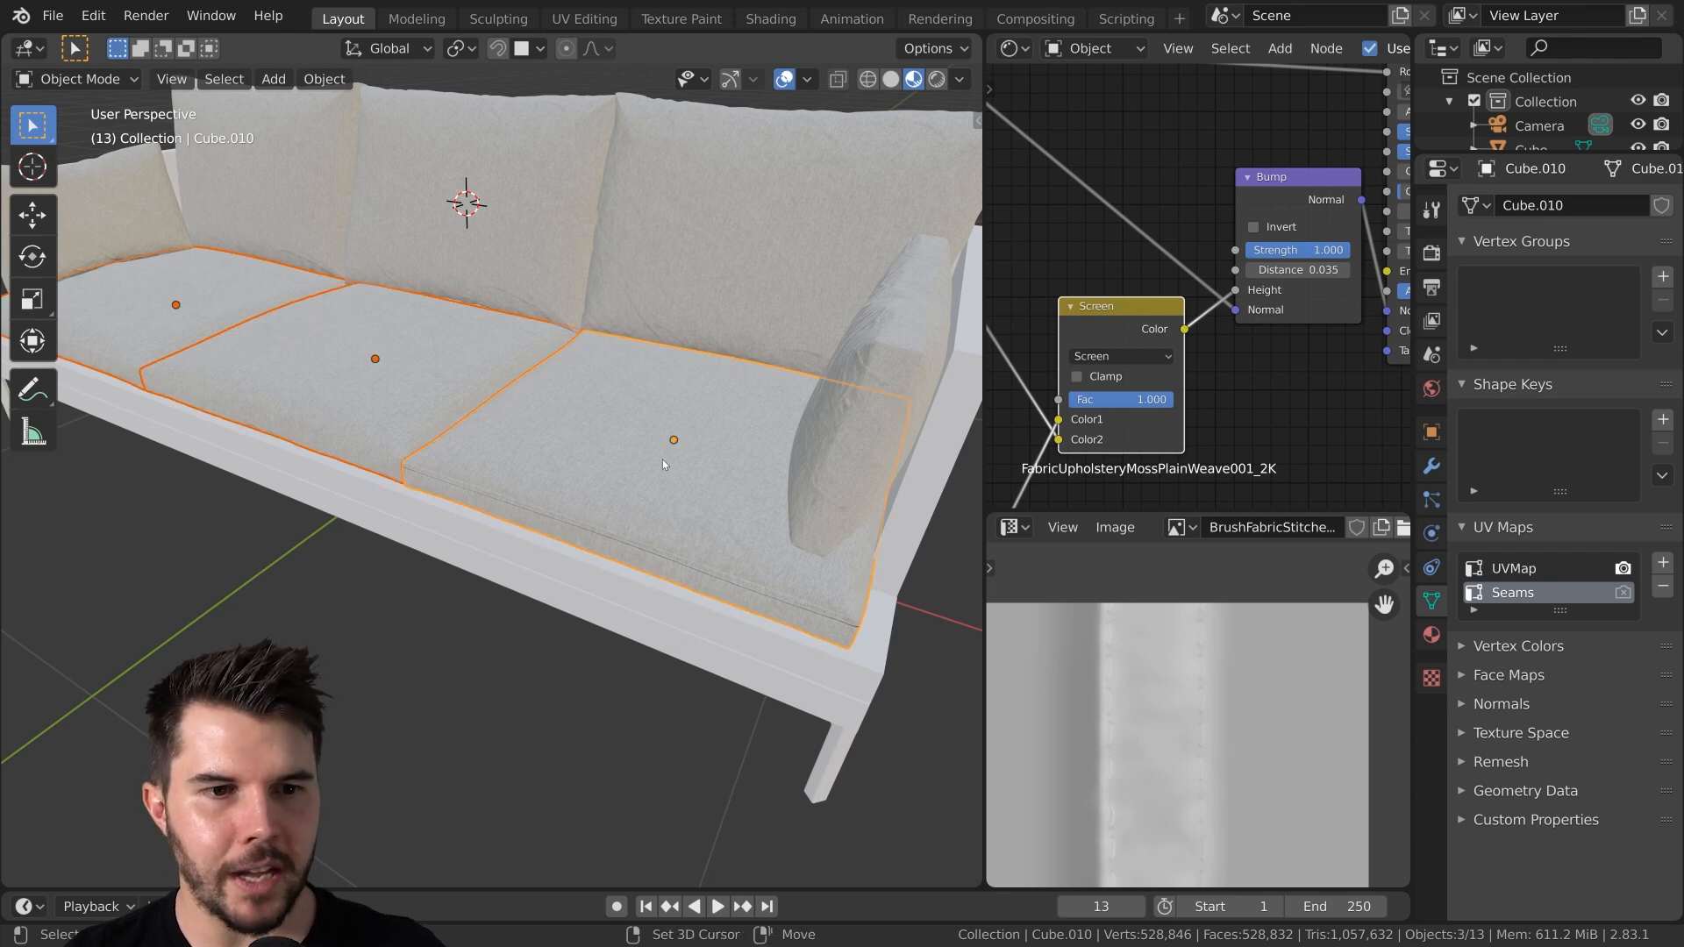
middle_drag(634, 535, 530, 474)
scroll(570, 488, down, 3)
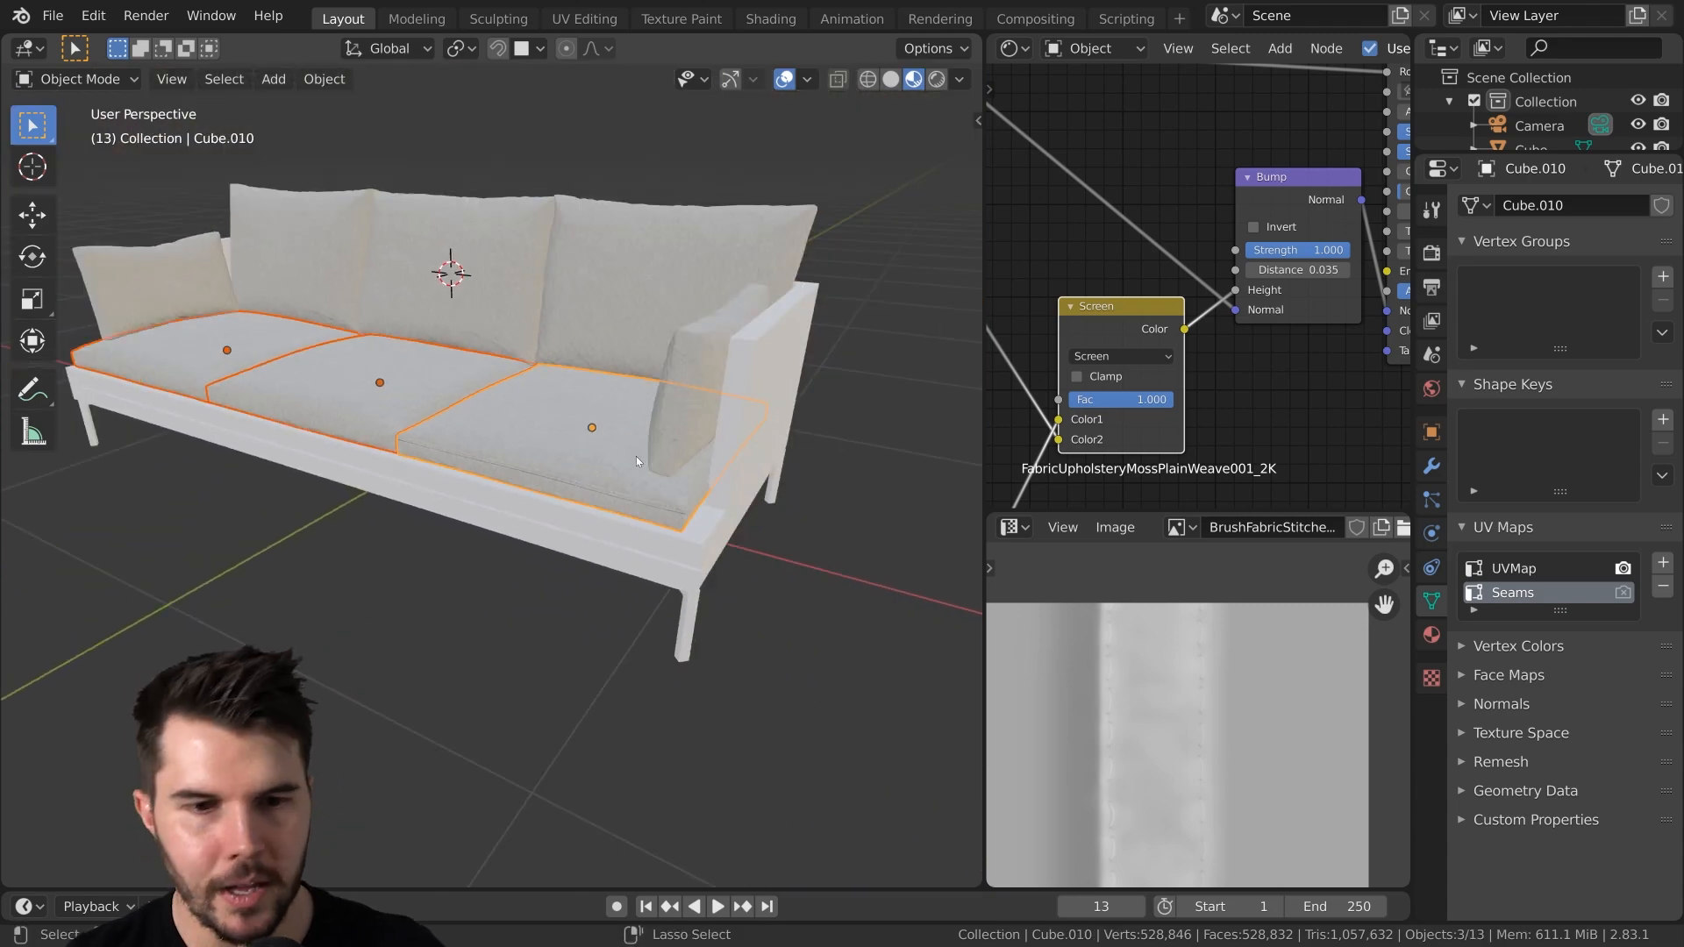
key(ctrl+l)
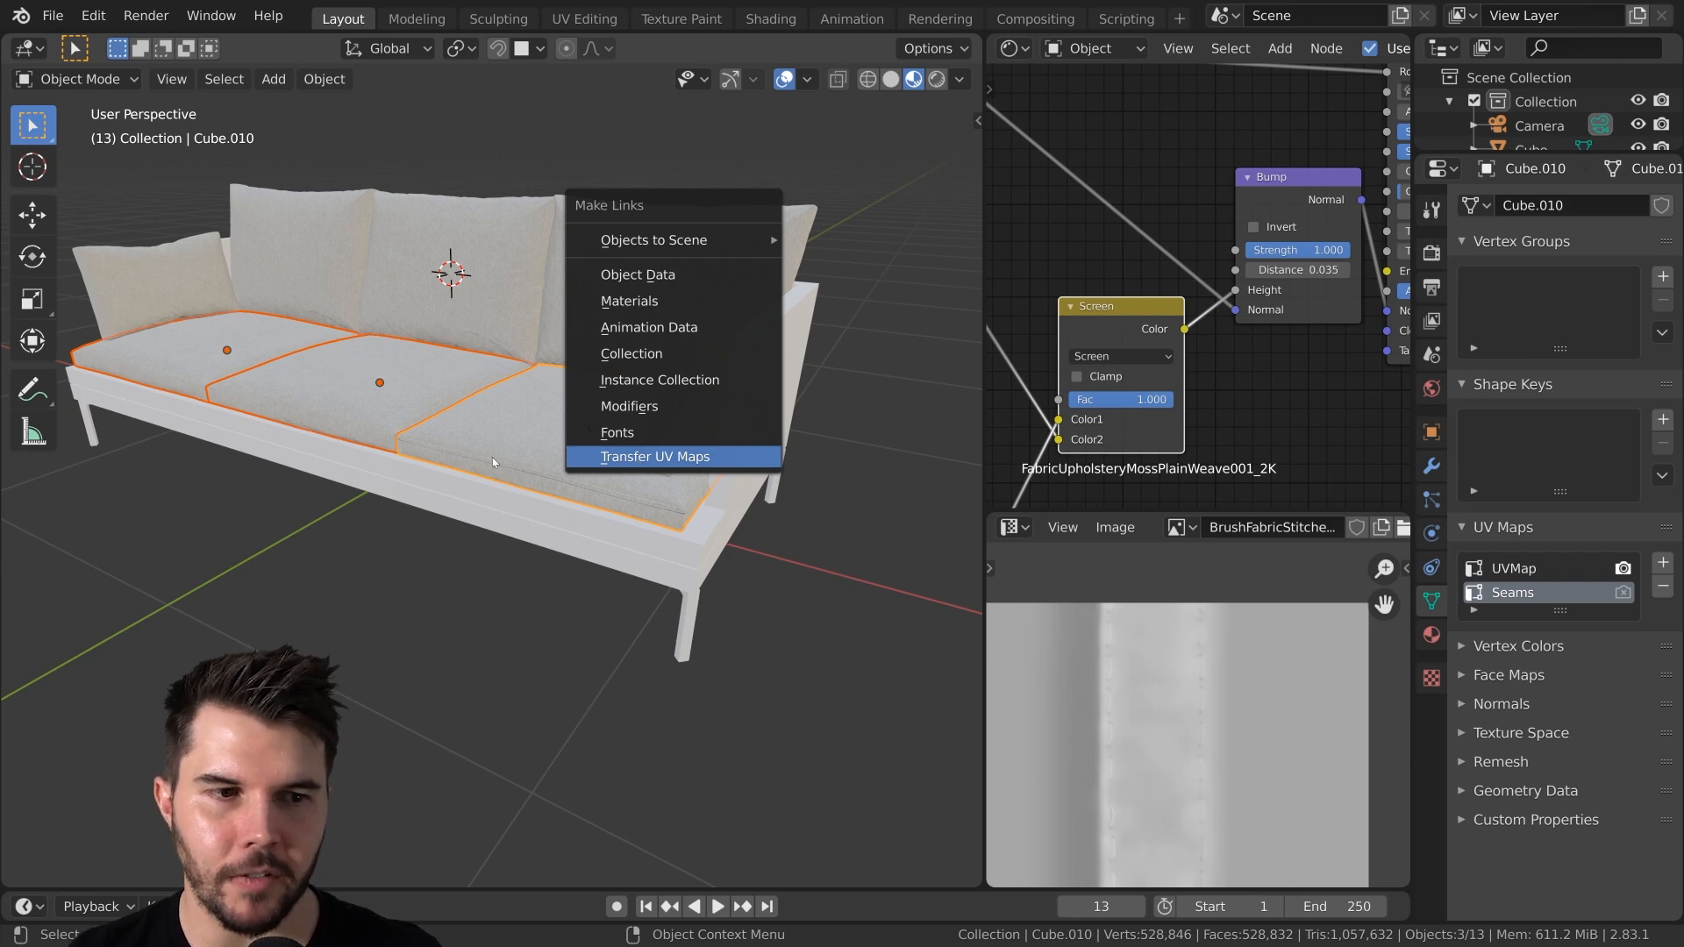
key(Return)
Deselect everything and inspect the stitched seams along the front of the three seat cushions
scroll(492, 456, up, 2)
shift+middle_drag(372, 470, 685, 481)
scroll(391, 485, up, 2)
scroll(565, 476, up, 2)
scroll(581, 440, down, 3)
key(alt+a)
shift+middle_drag(581, 461, 672, 473)
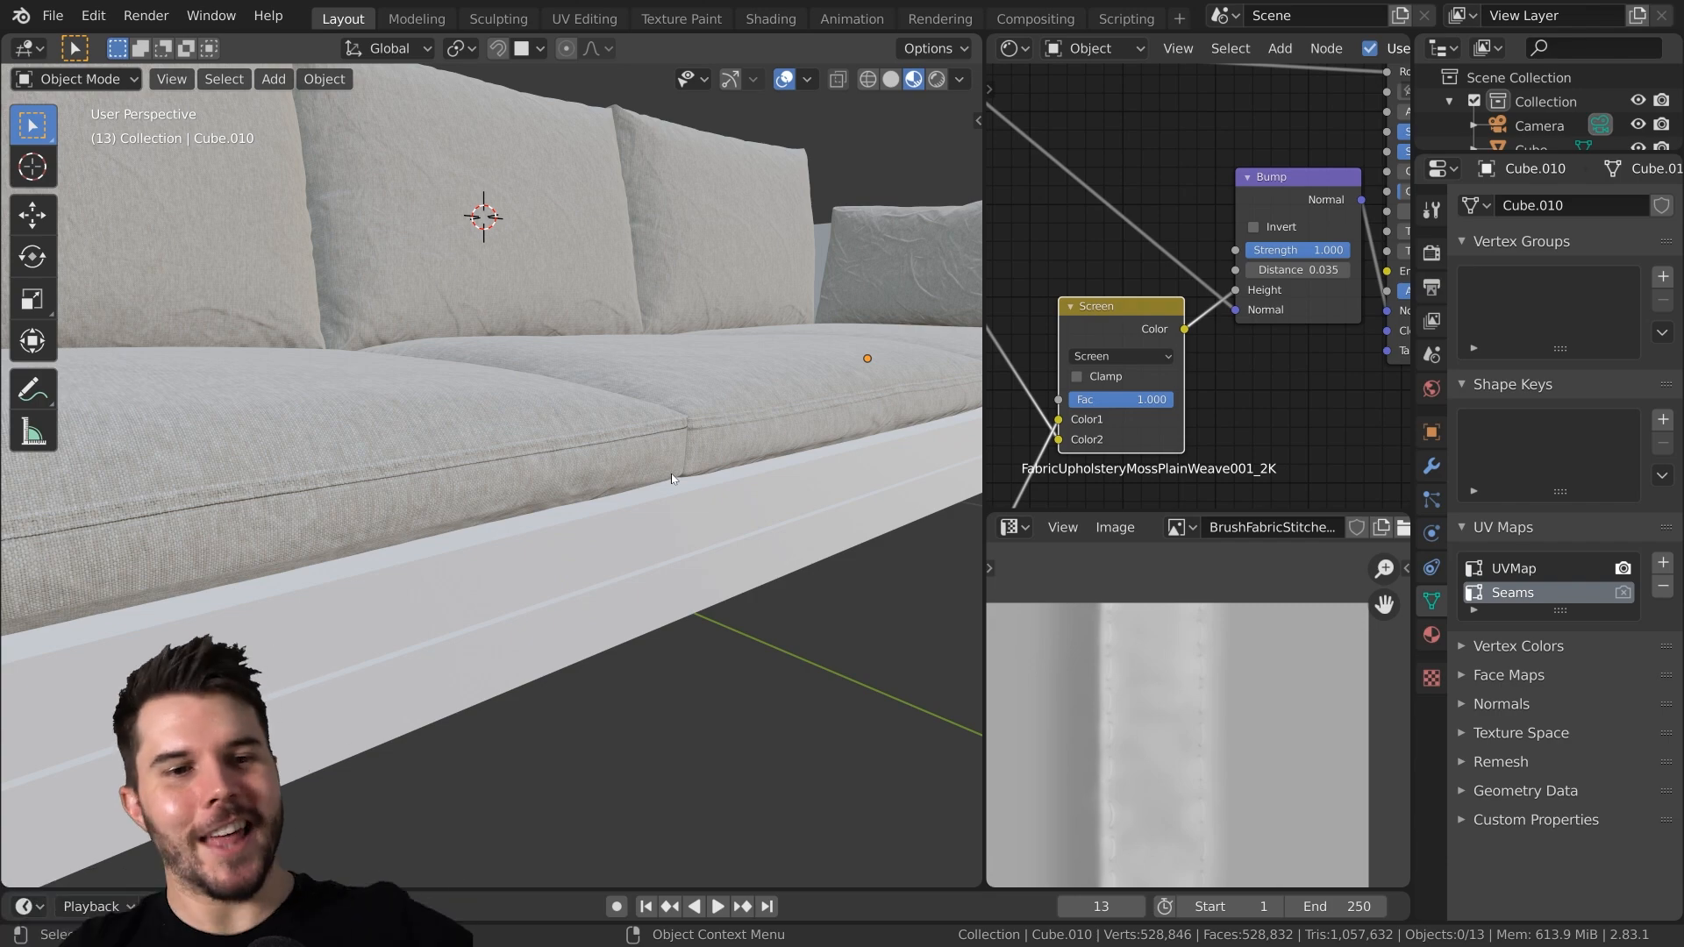
scroll(614, 430, down, 5)
middle_drag(639, 515, 481, 488)
scroll(516, 534, up, 4)
ctrl+middle_drag(550, 577, 533, 535)
scroll(562, 518, up, 5)
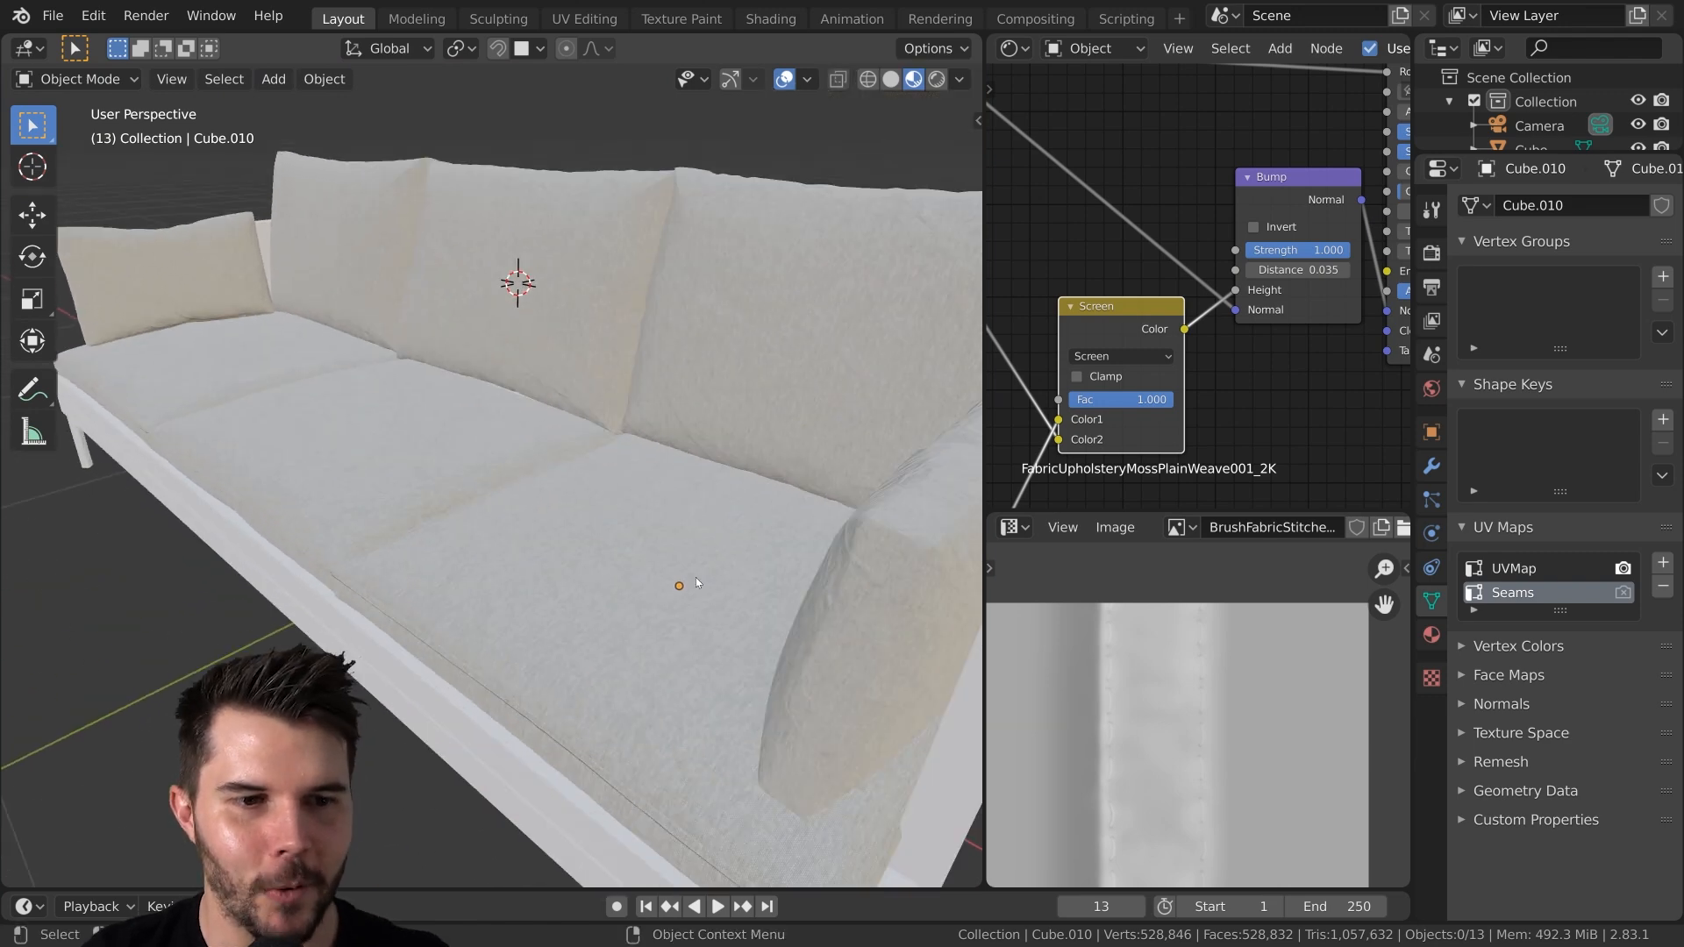
Look over the armrest pillow and the adjacent back cushion from several angles, narrowing the 3D viewport to widen the node and image editors
click(602, 497)
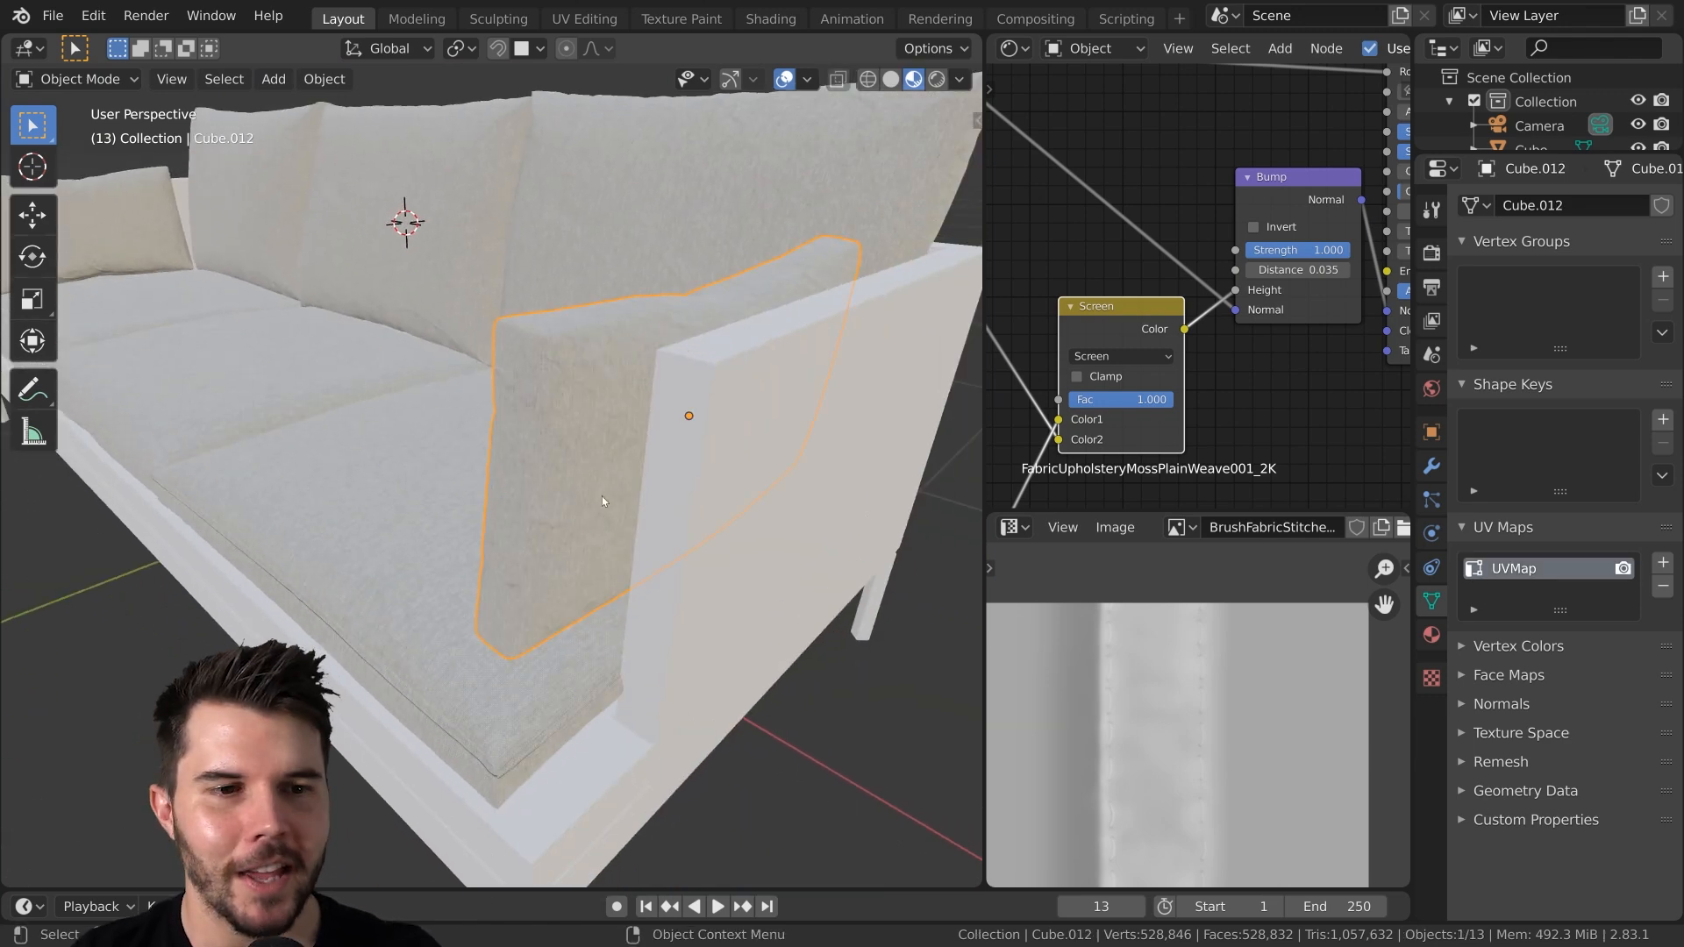
scroll(617, 435, down, 3)
middle_drag(618, 435, 465, 447)
scroll(671, 402, up, 3)
middle_drag(670, 402, 412, 374)
click(362, 429)
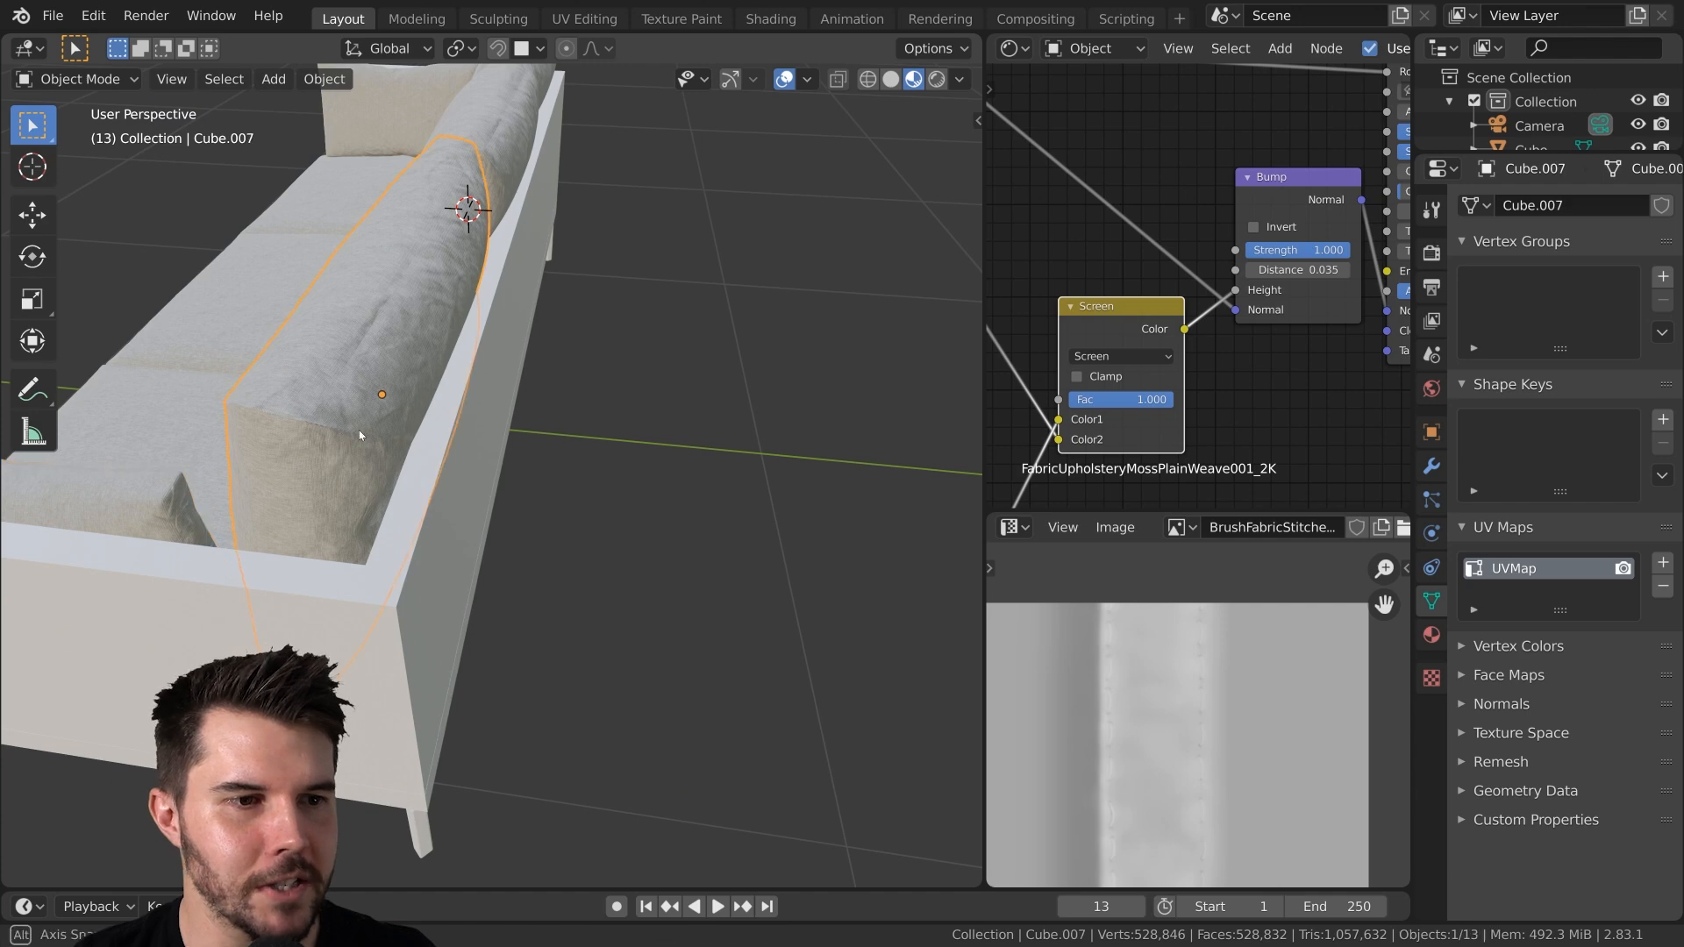
middle_drag(359, 430, 582, 414)
scroll(758, 496, down, 3)
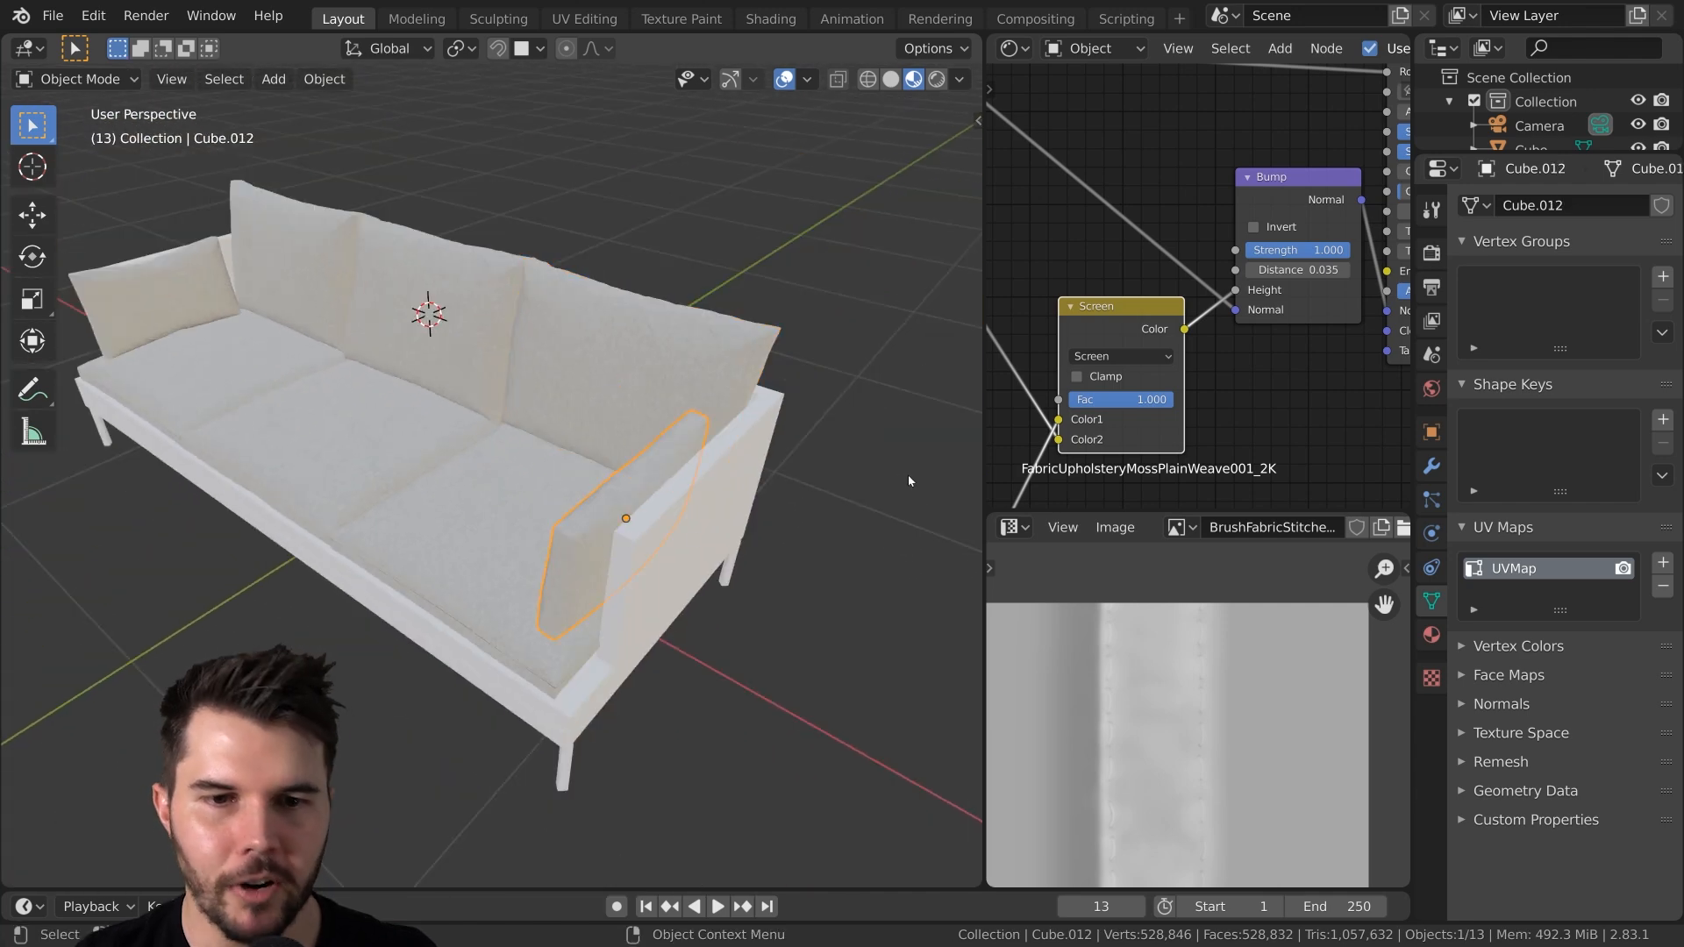
drag(984, 481, 890, 484)
scroll(712, 490, up, 3)
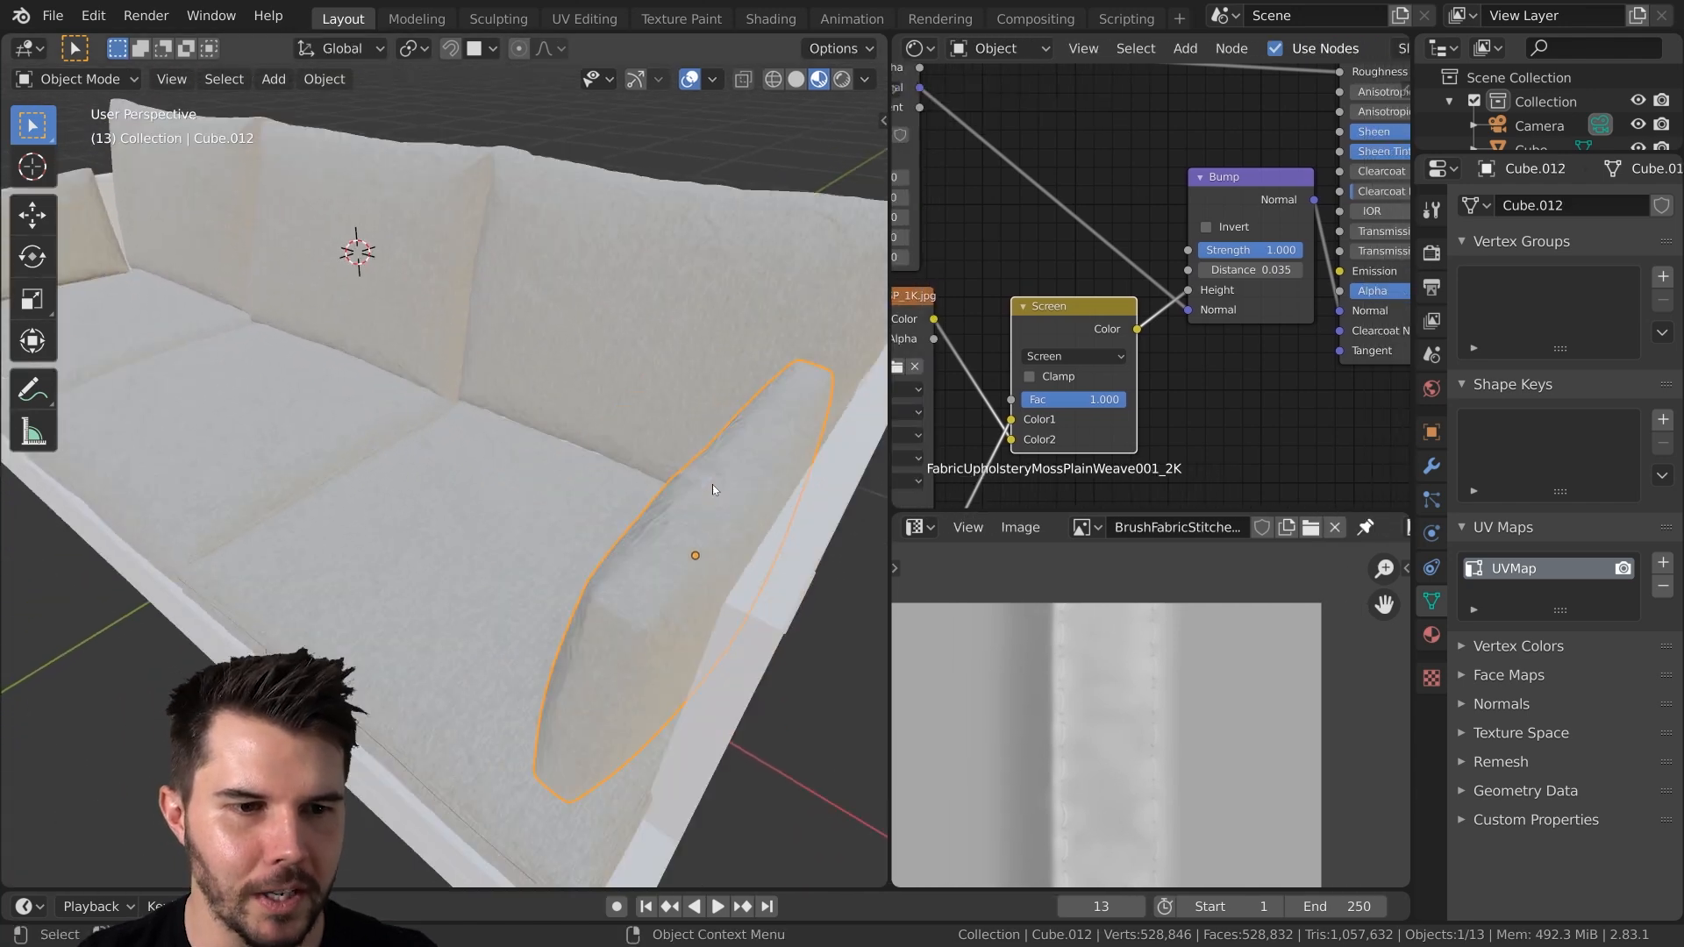
scroll(712, 486, up, 1)
middle_drag(713, 486, 708, 461)
scroll(708, 461, down, 2)
middle_drag(640, 519, 608, 528)
Examine the seamed seat cushion's Seams UV layout in Edit Mode with its whole mesh selected, and return to Object Mode
click(561, 637)
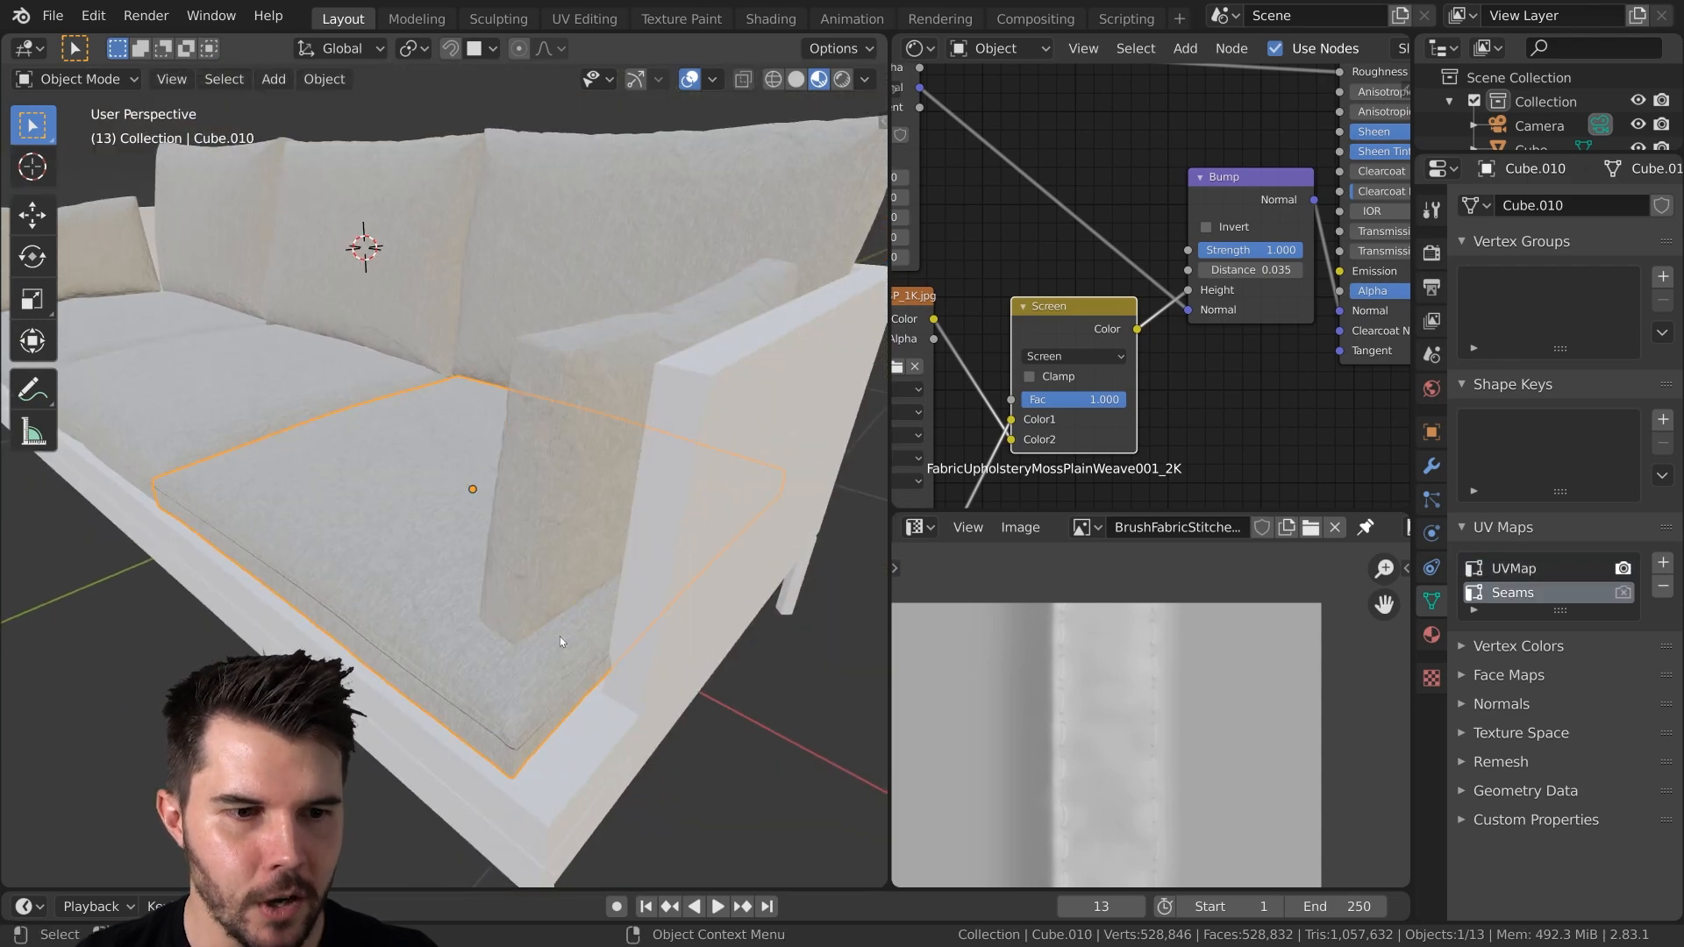
key(Tab)
scroll(1070, 706, down, 2)
middle_drag(1069, 706, 1107, 642)
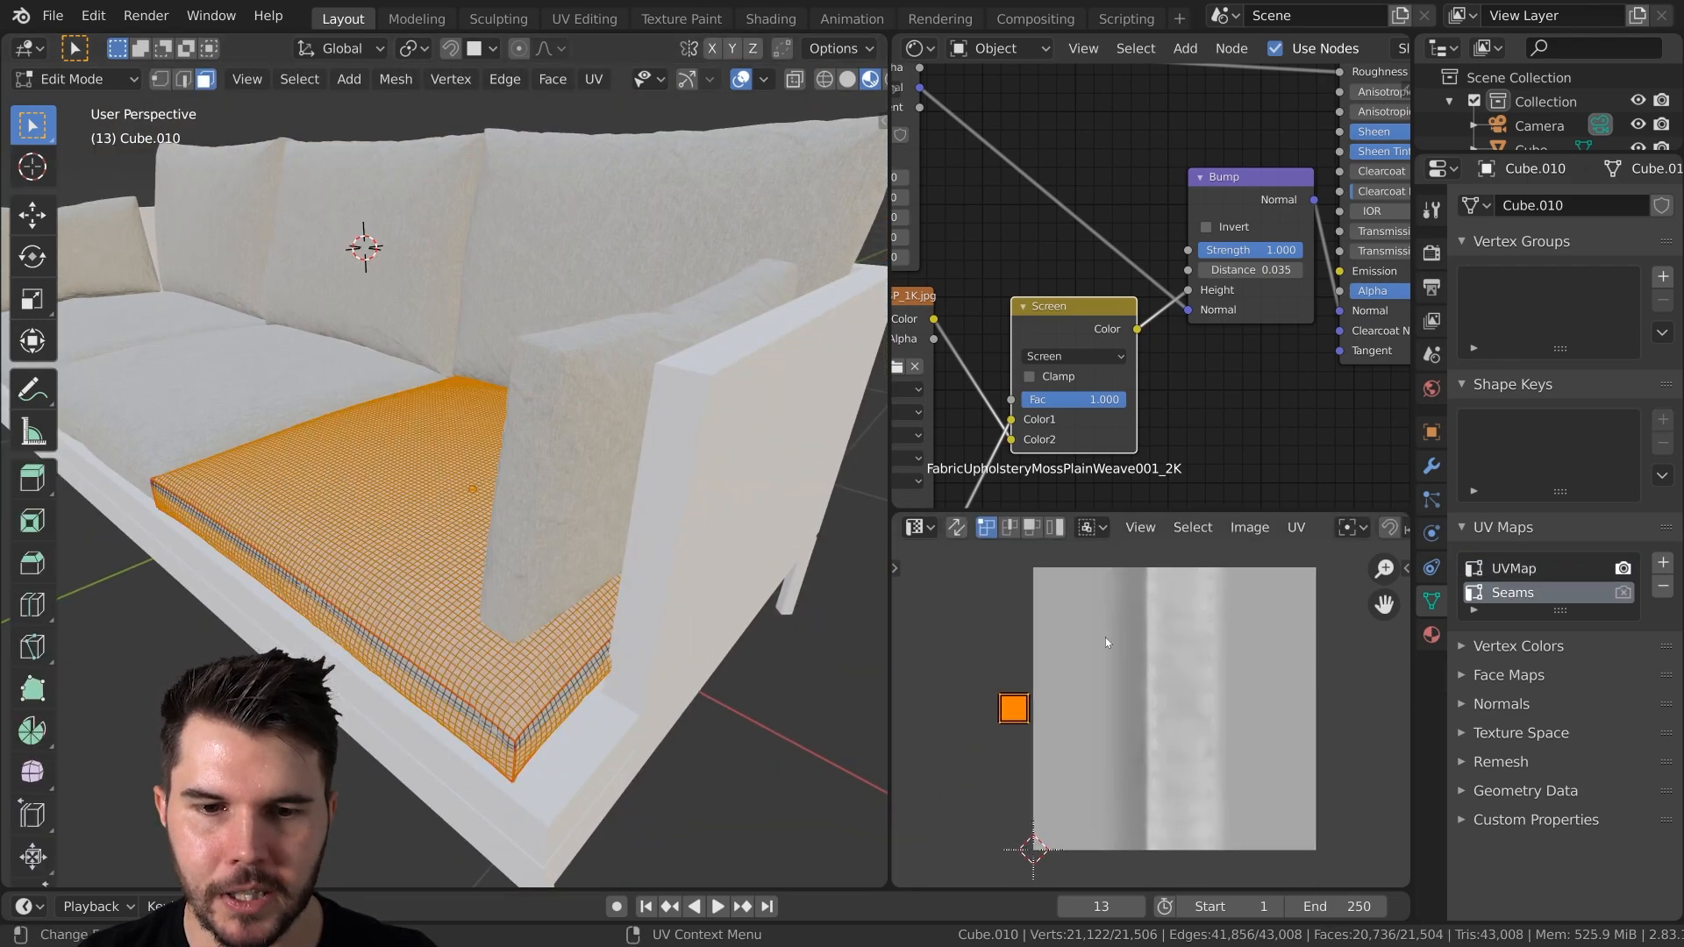
scroll(1107, 642, up, 2)
key(a)
scroll(1201, 660, down, 4)
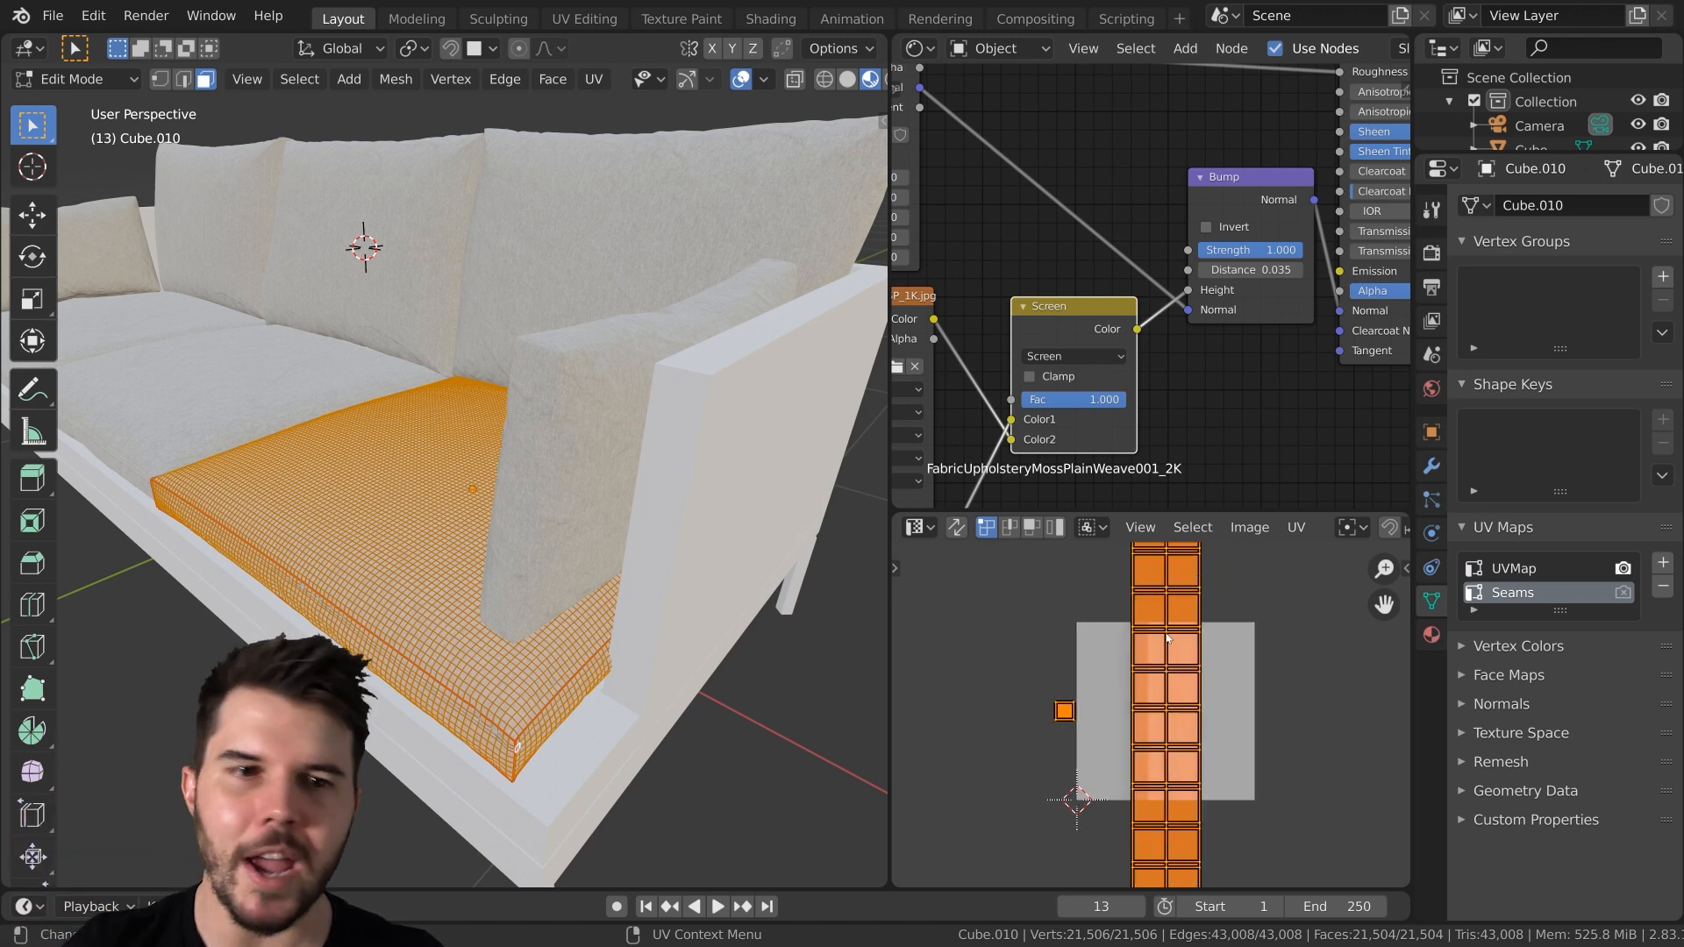
key(Tab)
Open the armrest pillow in Edit Mode and select the strip of faces running along the middle of its side band
click(546, 476)
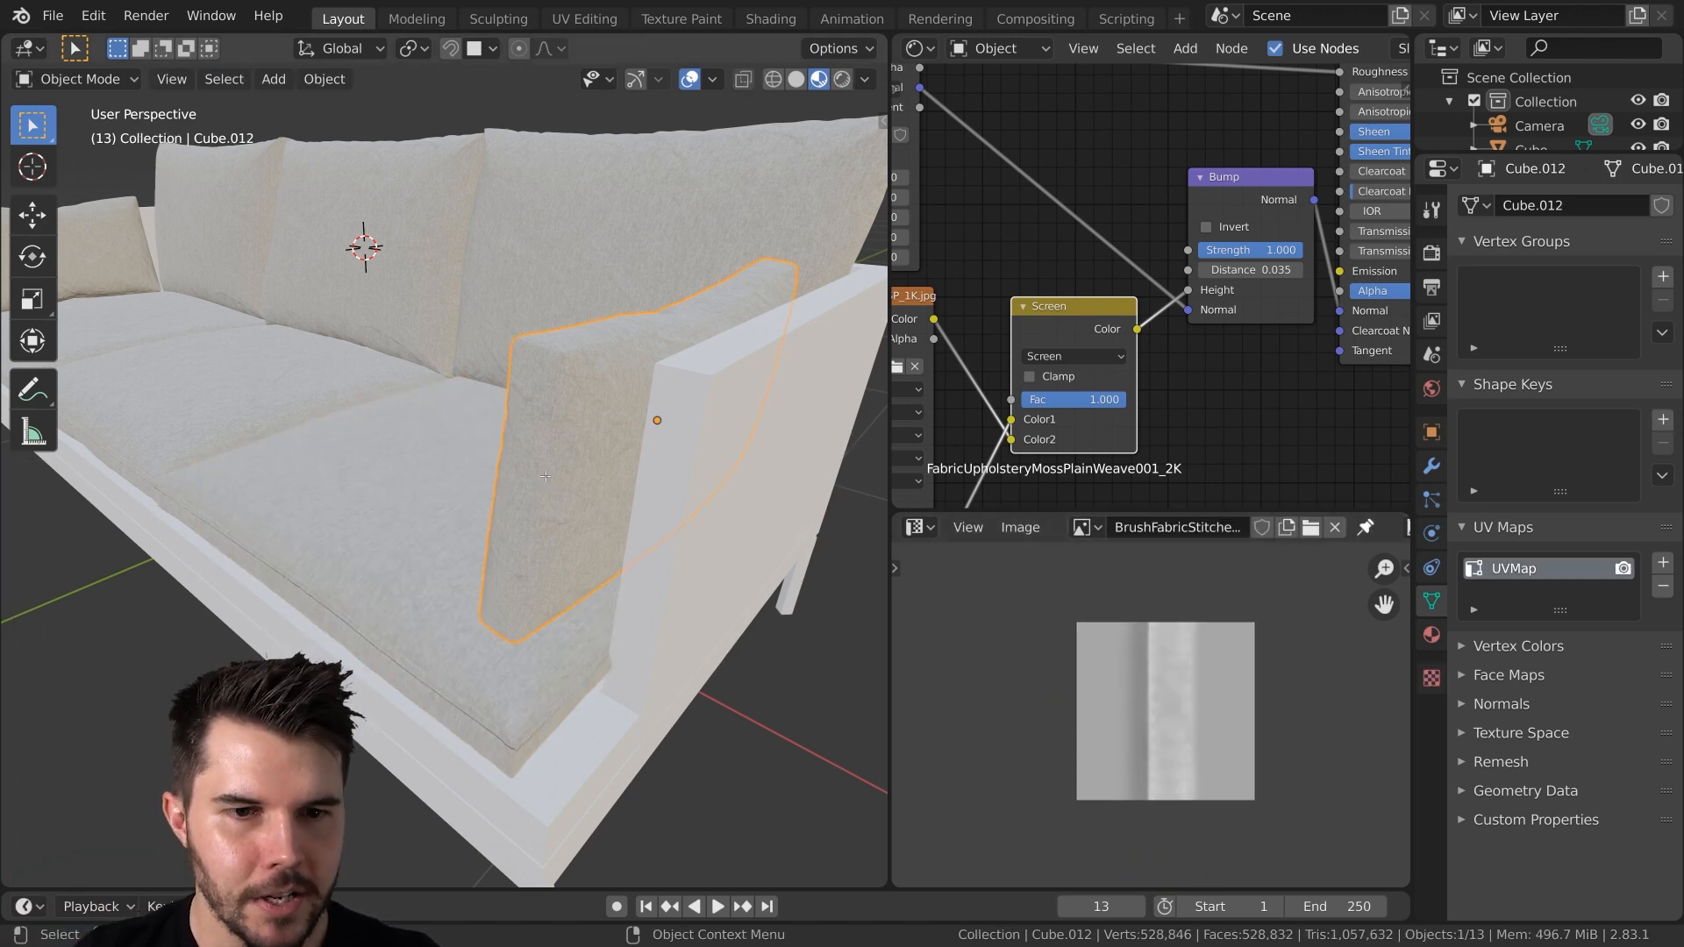
key(Tab)
scroll(1131, 690, up, 8)
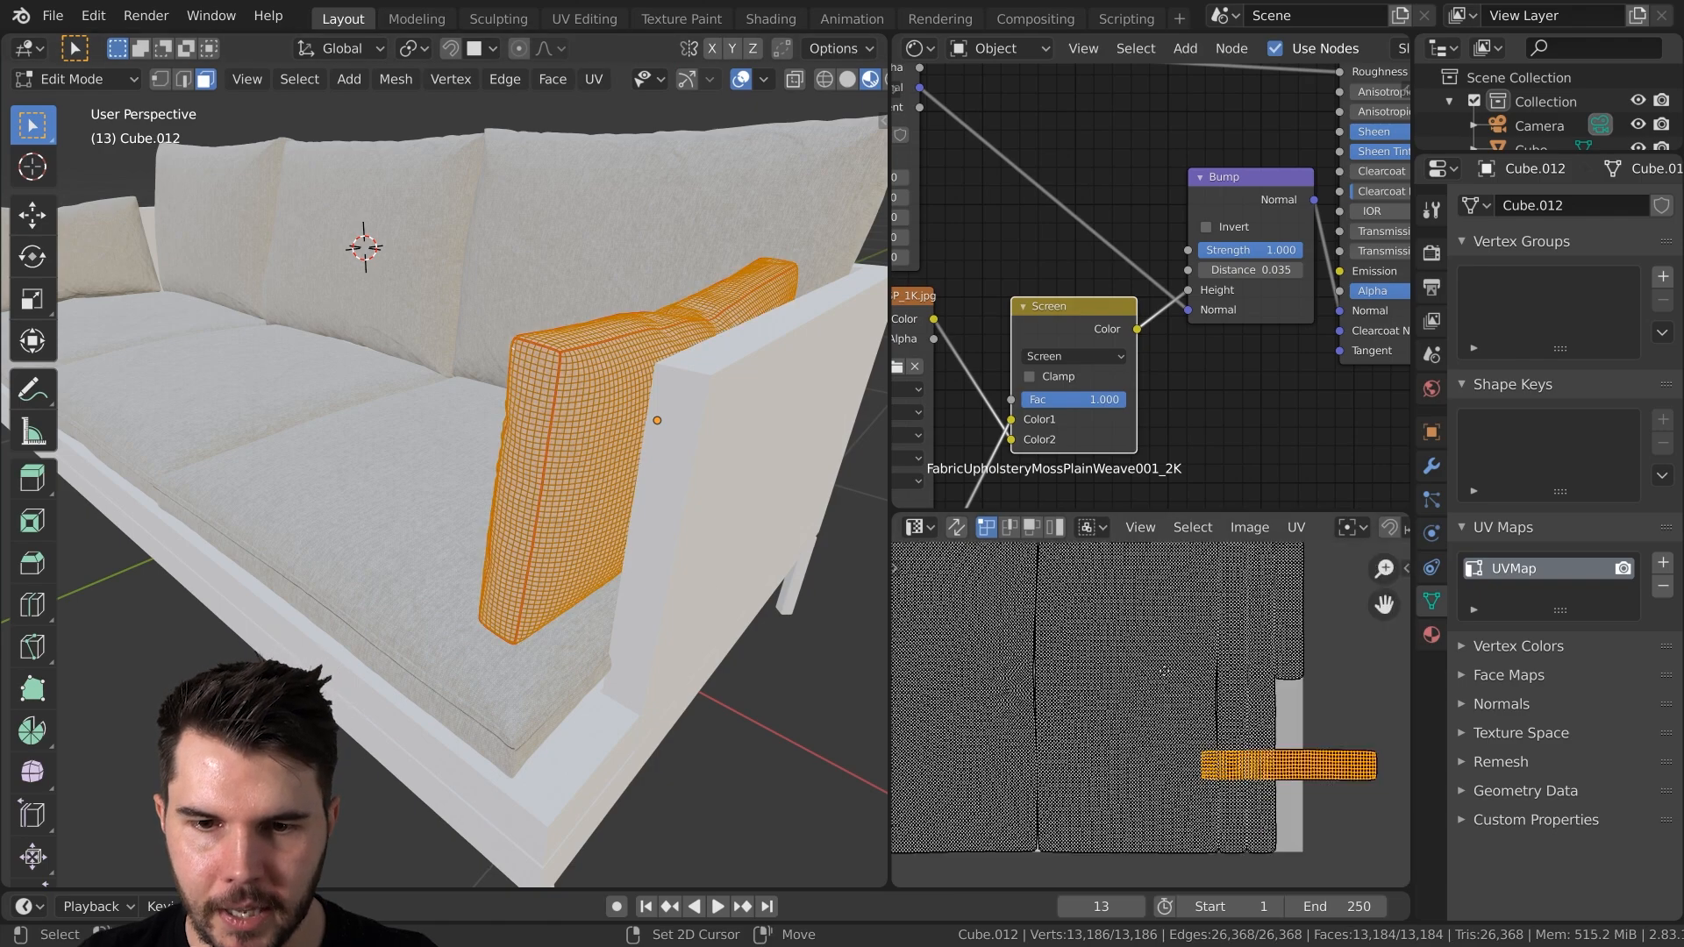
scroll(1132, 691, down, 3)
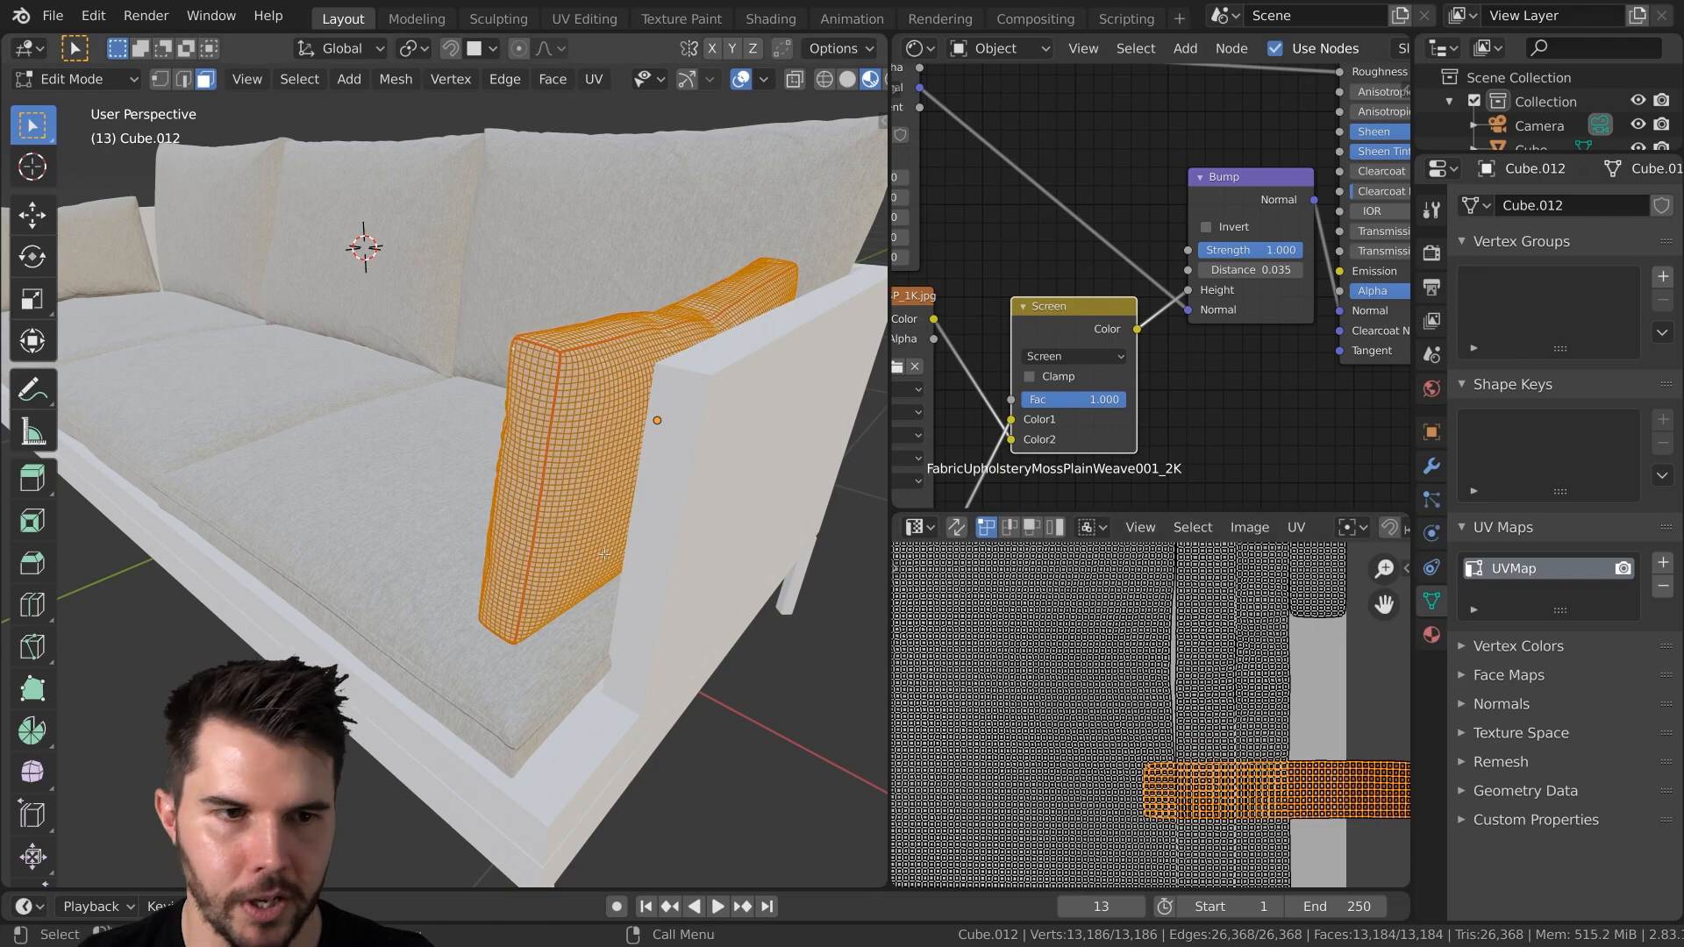
scroll(672, 533, up, 5)
middle_drag(672, 532, 334, 427)
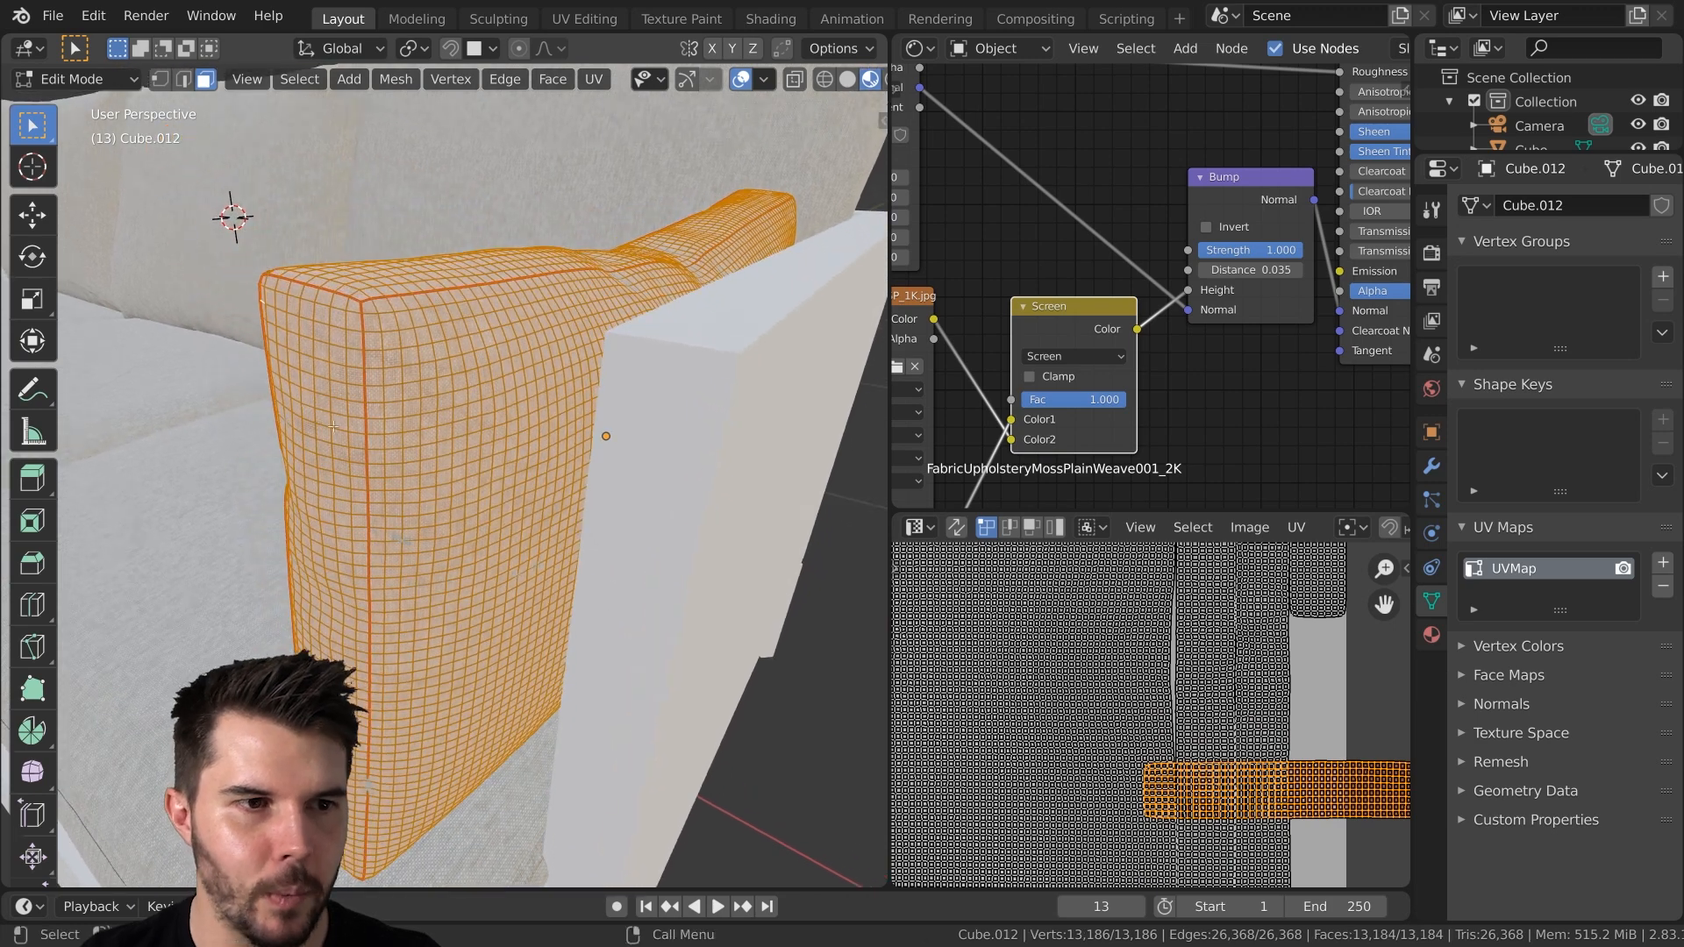
alt+click(338, 319)
middle_drag(338, 318, 664, 482)
middle_drag(597, 385, 559, 371)
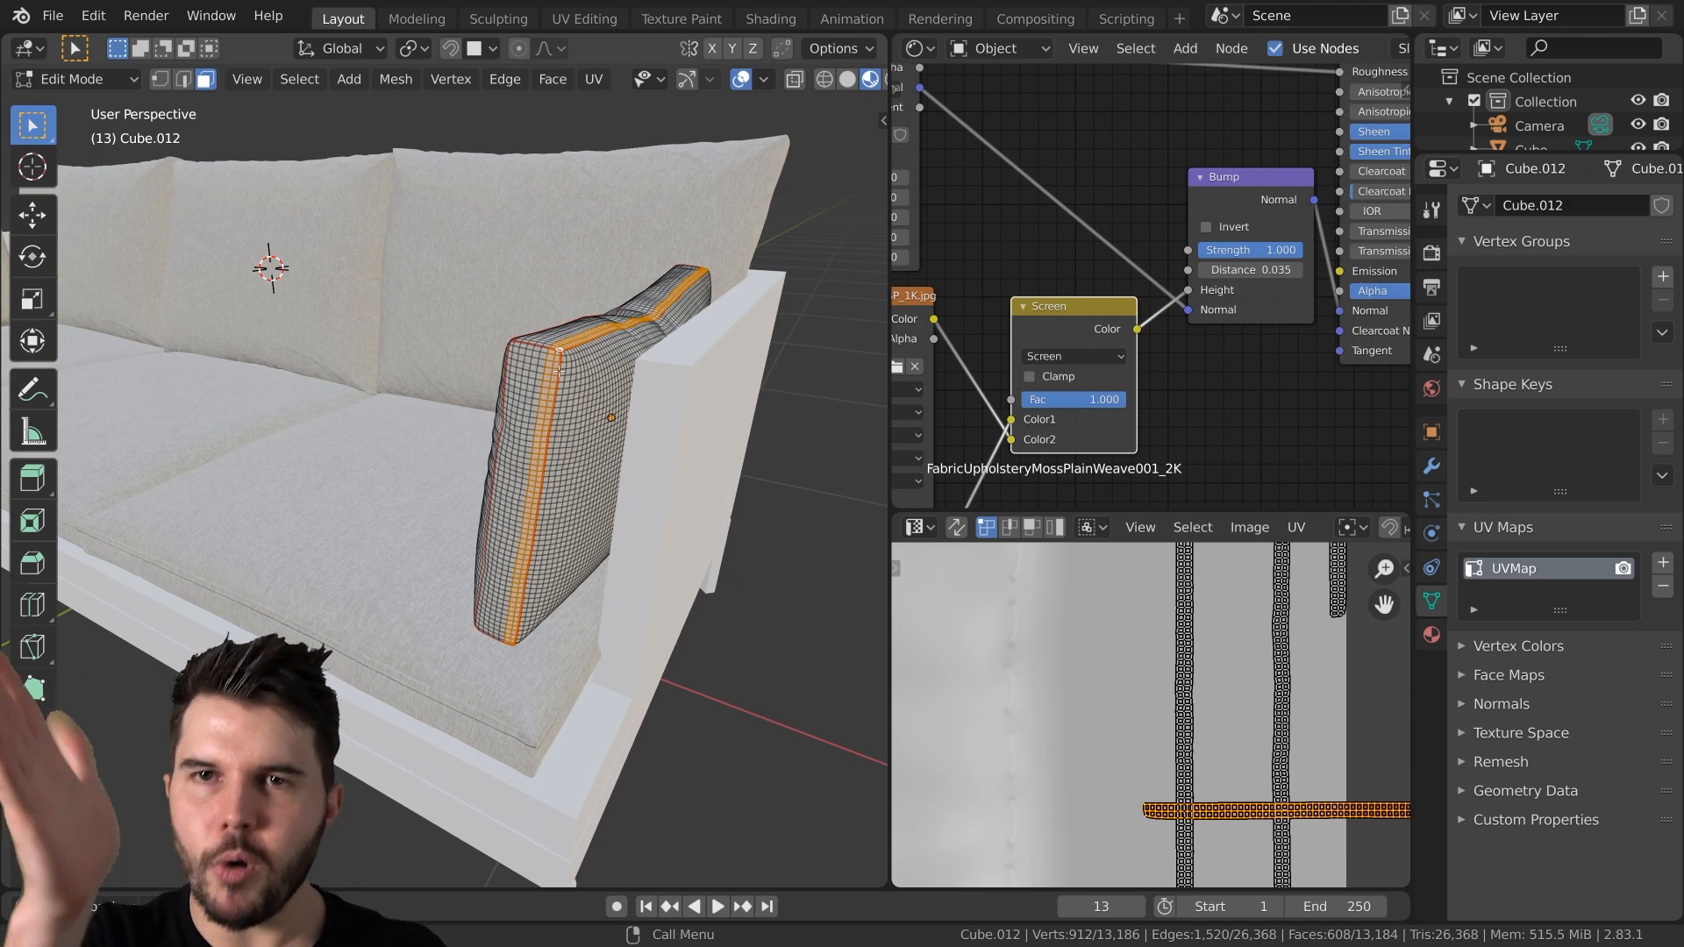
Enlarge the UV editor and add a second UV map named Seams to the armrest pillow
scroll(1245, 747, down, 5)
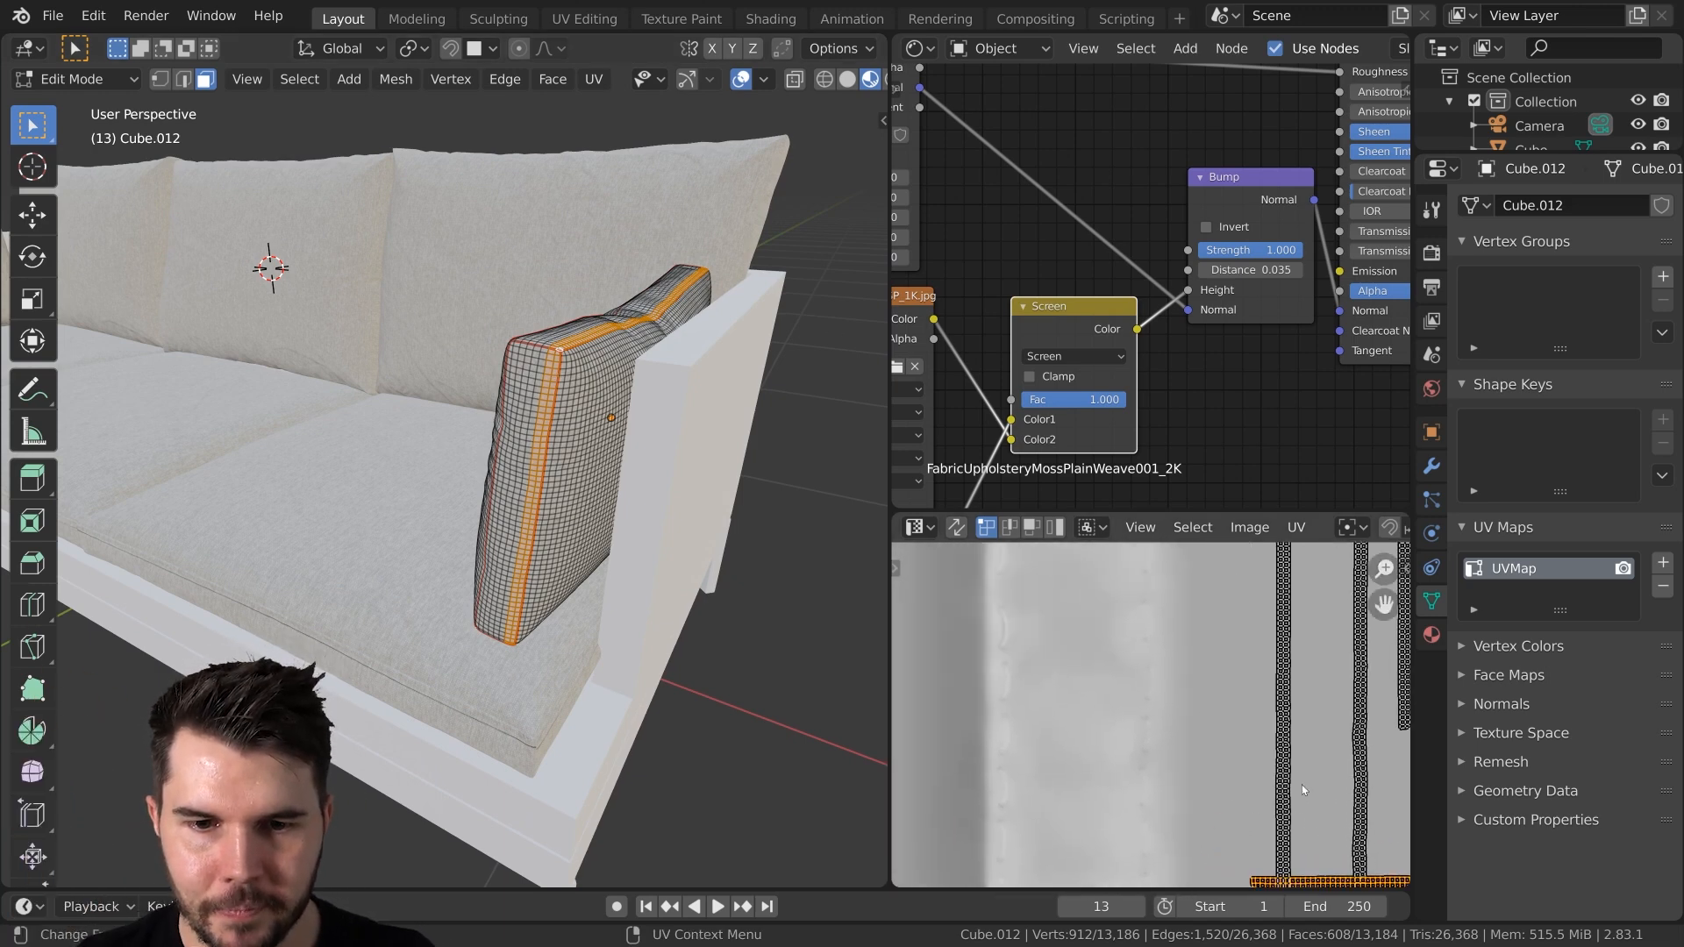
middle_drag(1245, 747, 1226, 700)
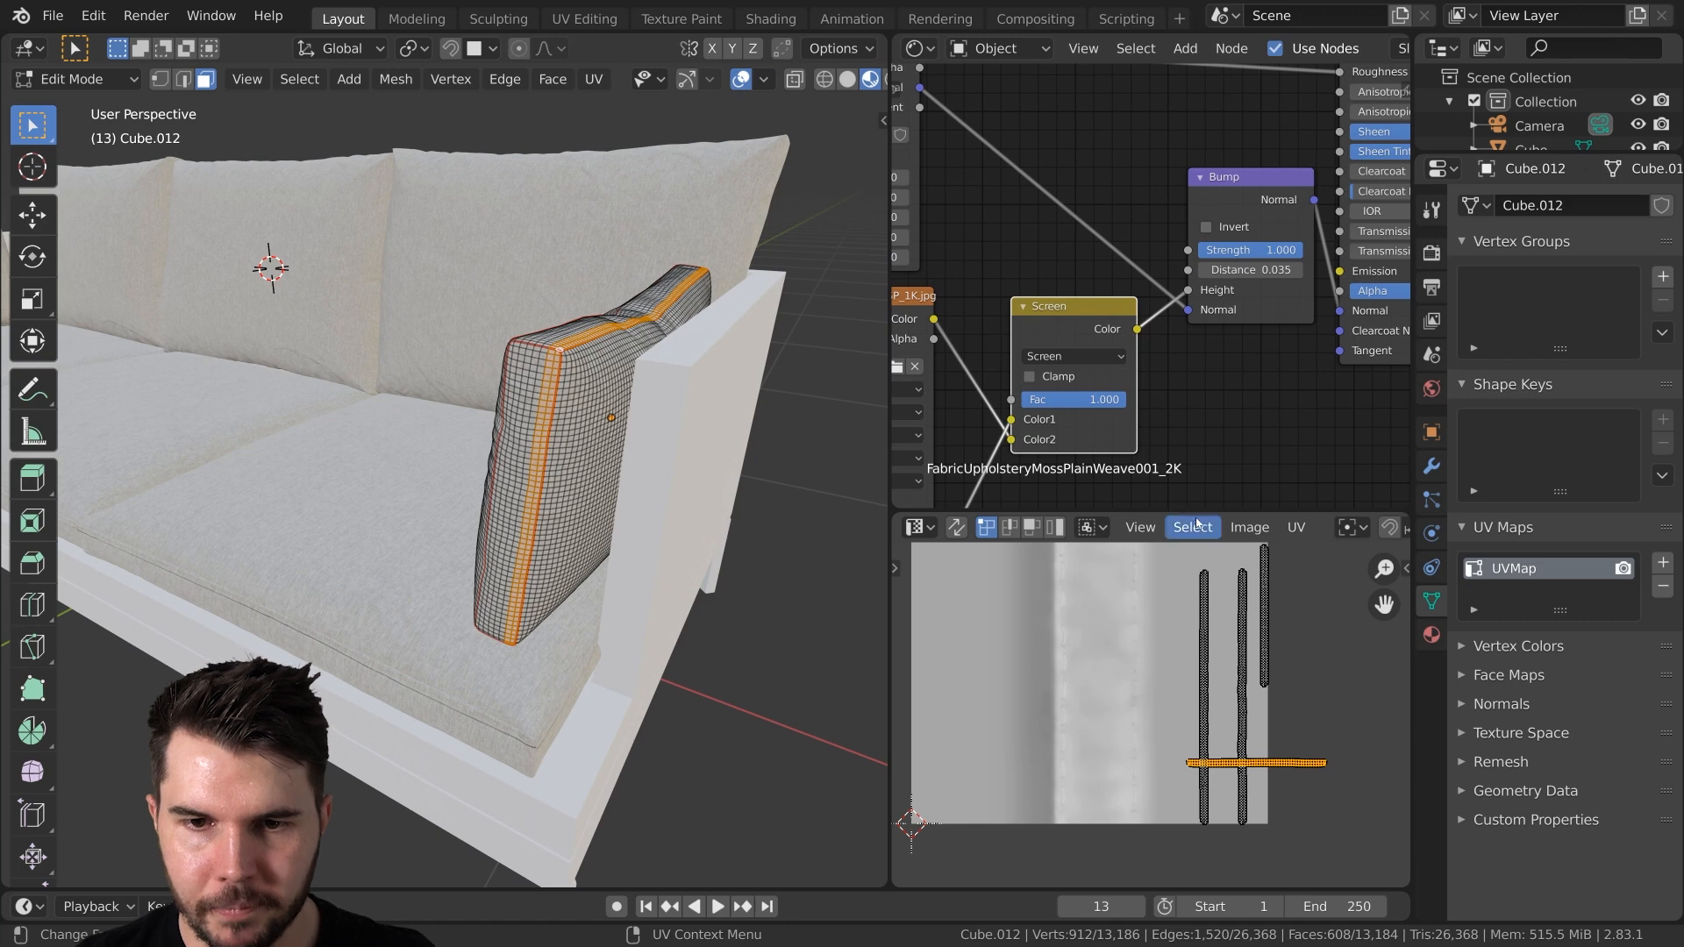
drag(1199, 514, 1199, 377)
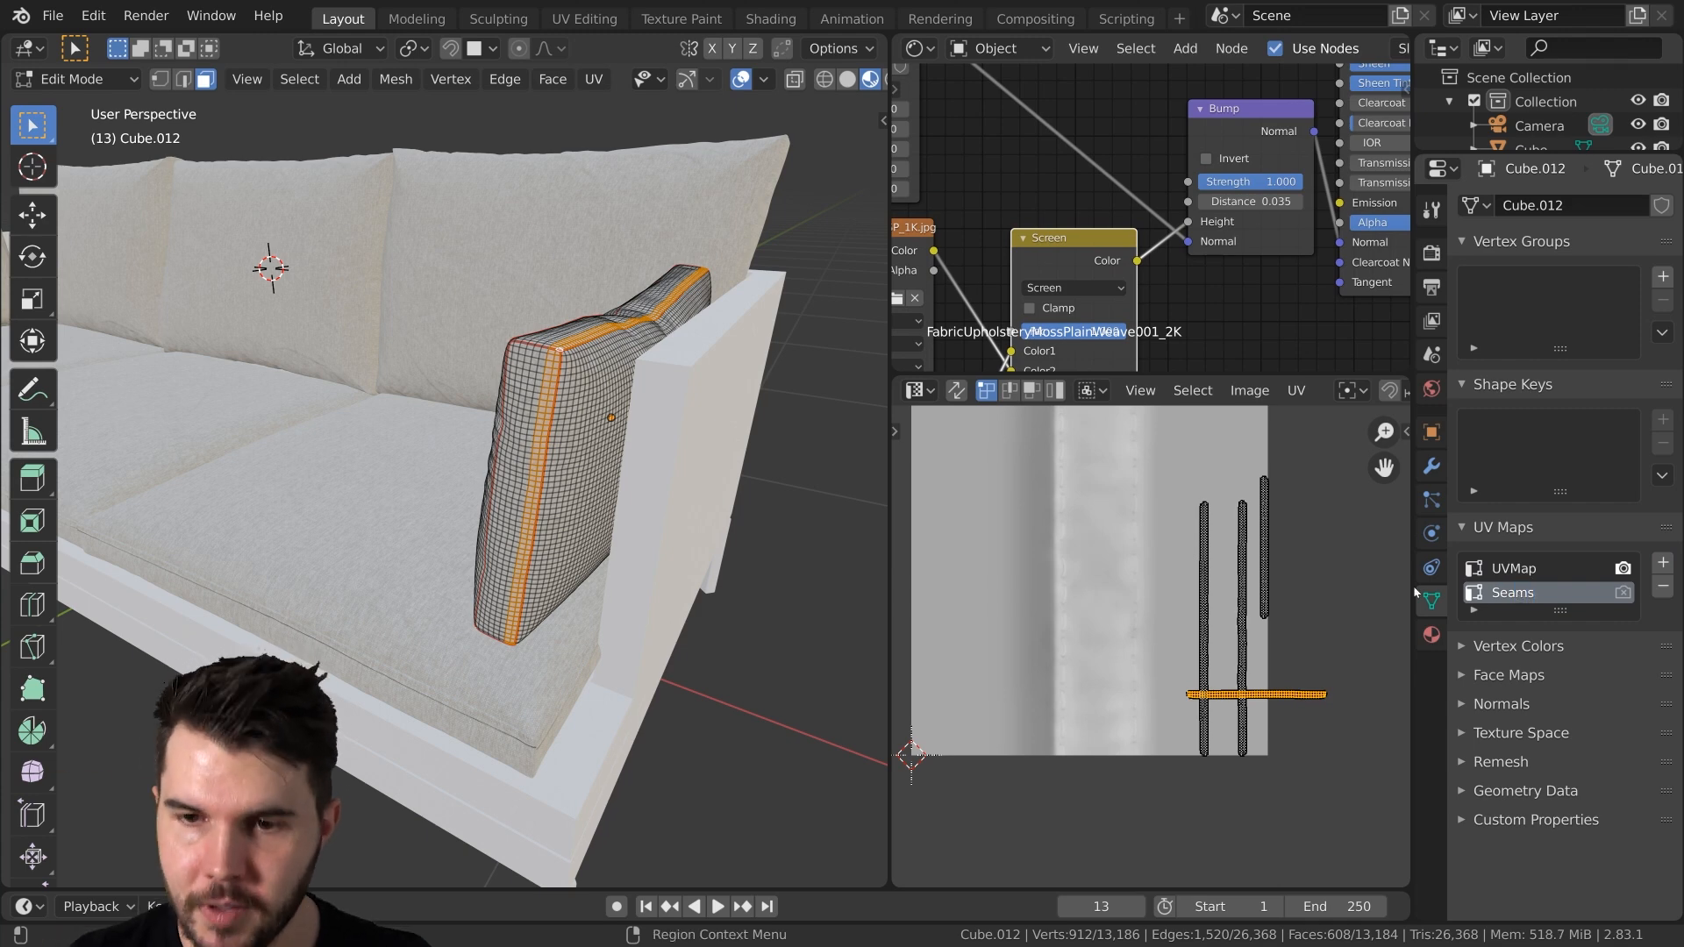
Rotate the selected horizontal UV strip by 90° so it stands upright like the others
scroll(1206, 605, up, 2)
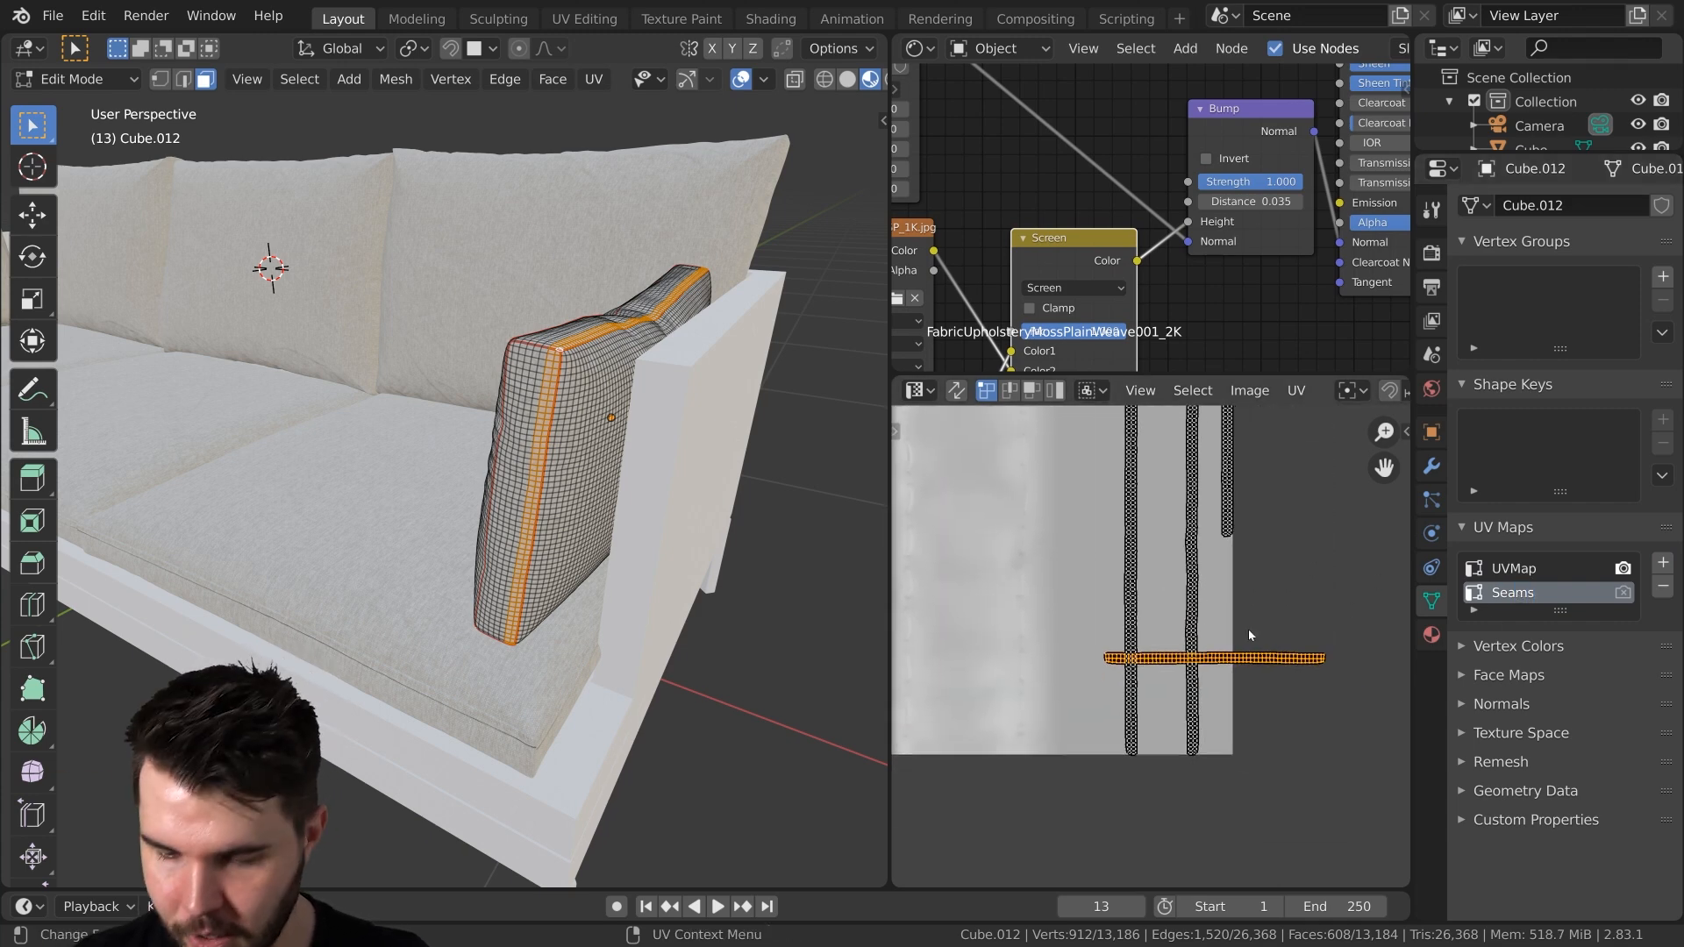
key(r)
text(90)
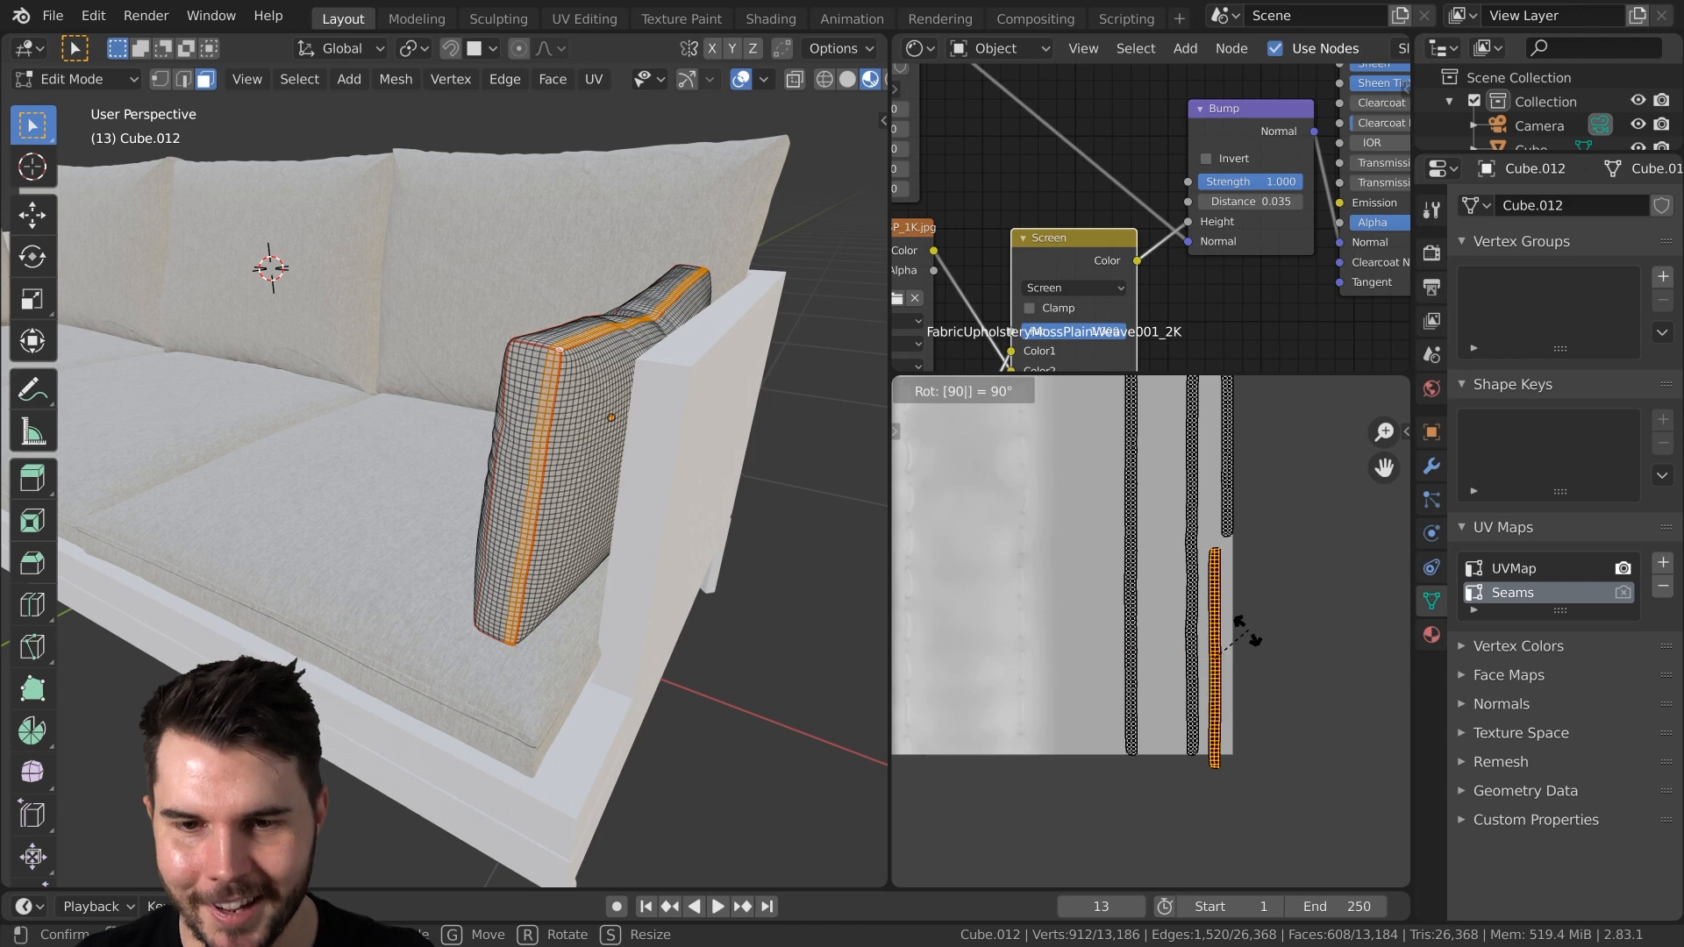
key(Return)
Set the rotated UV strip's X position to 0.5 to centre it on the stitched seam texture
scroll(1169, 569, down, 2)
middle_drag(1169, 568, 1239, 620)
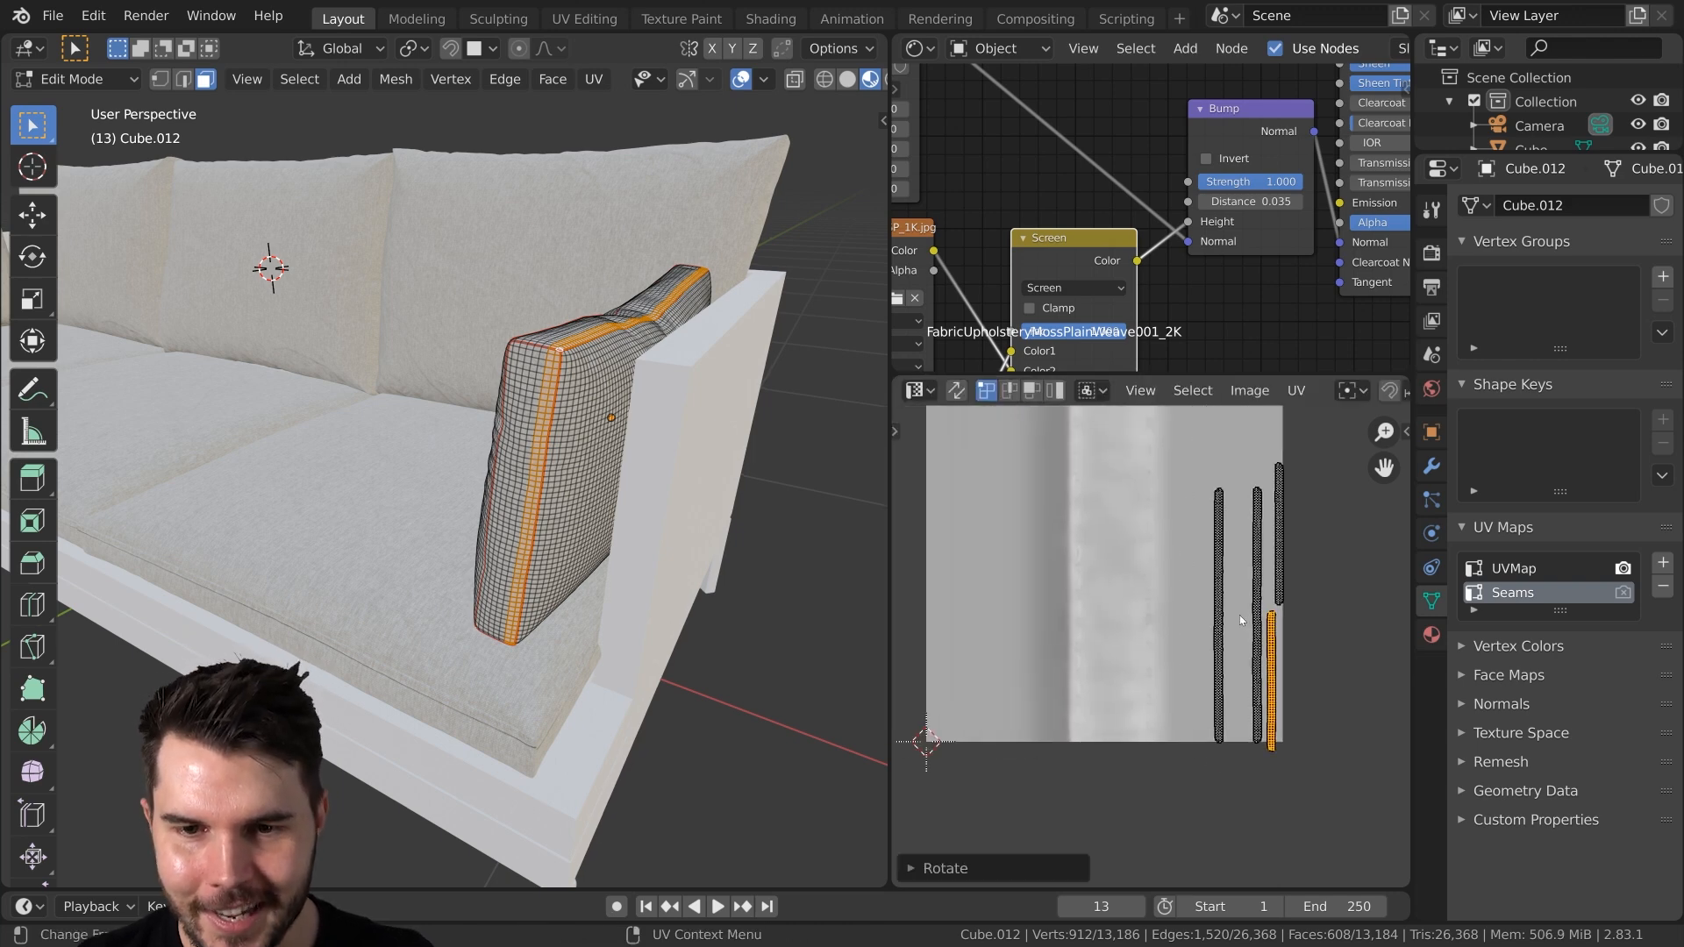
key(n)
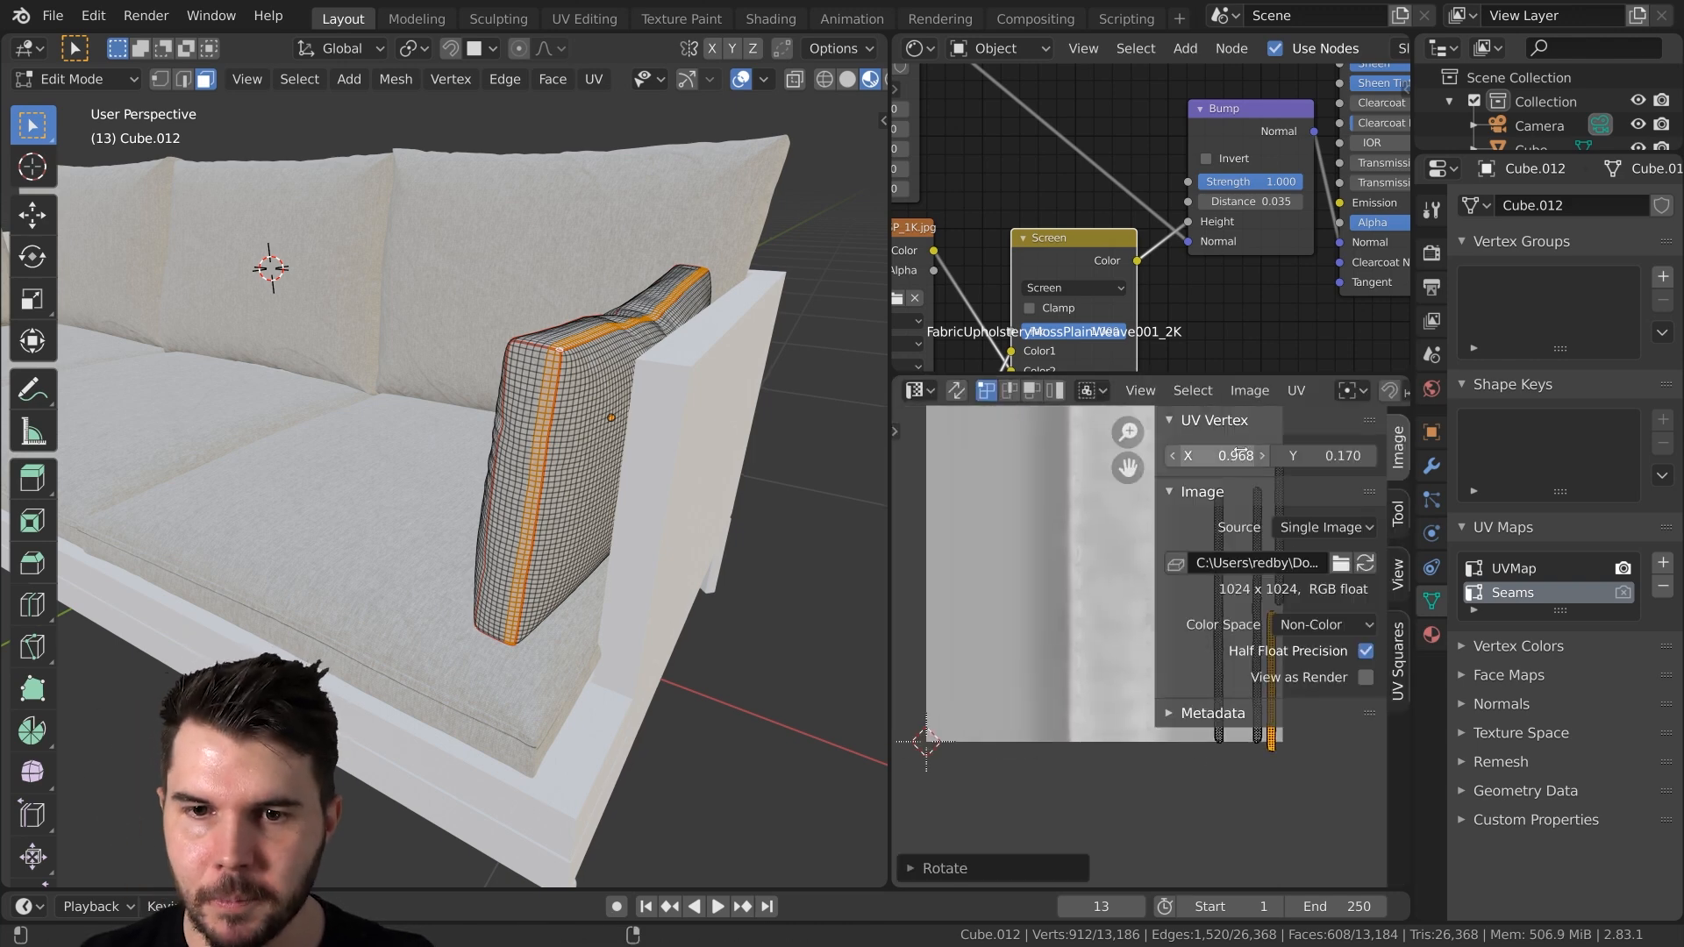
click(1211, 455)
text(.5)
key(Return)
key(n)
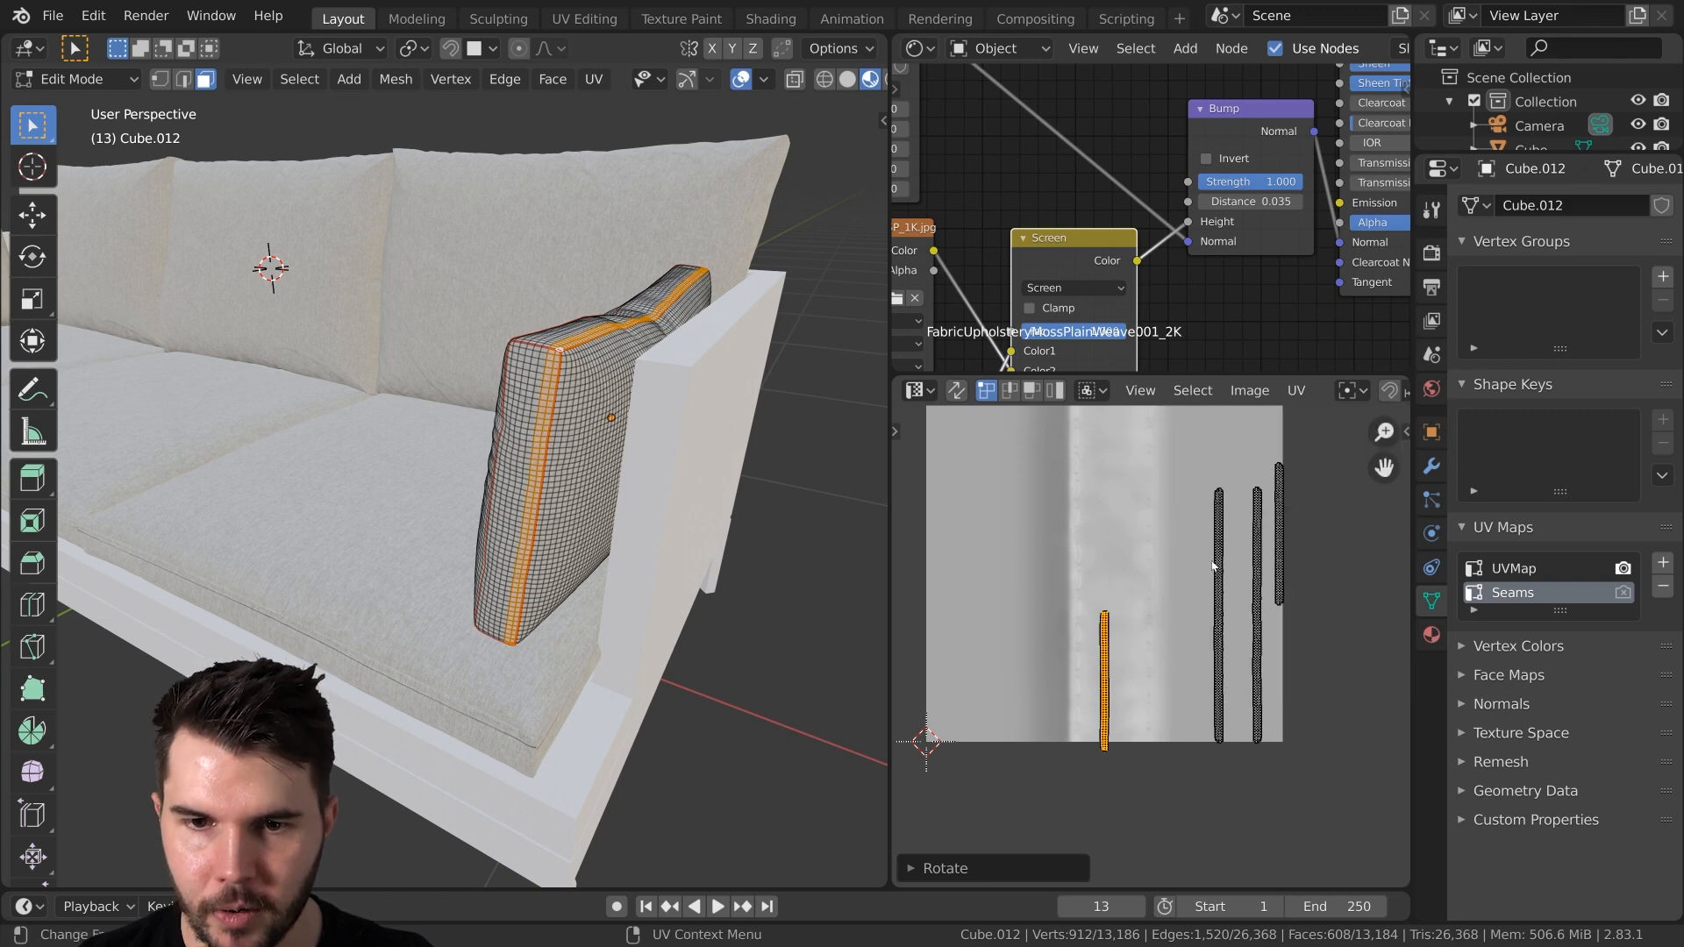
Set the X position of the nearest remaining vertical UV strip to 0.5 and maximize the UV editor for a closer view
key(alt+a)
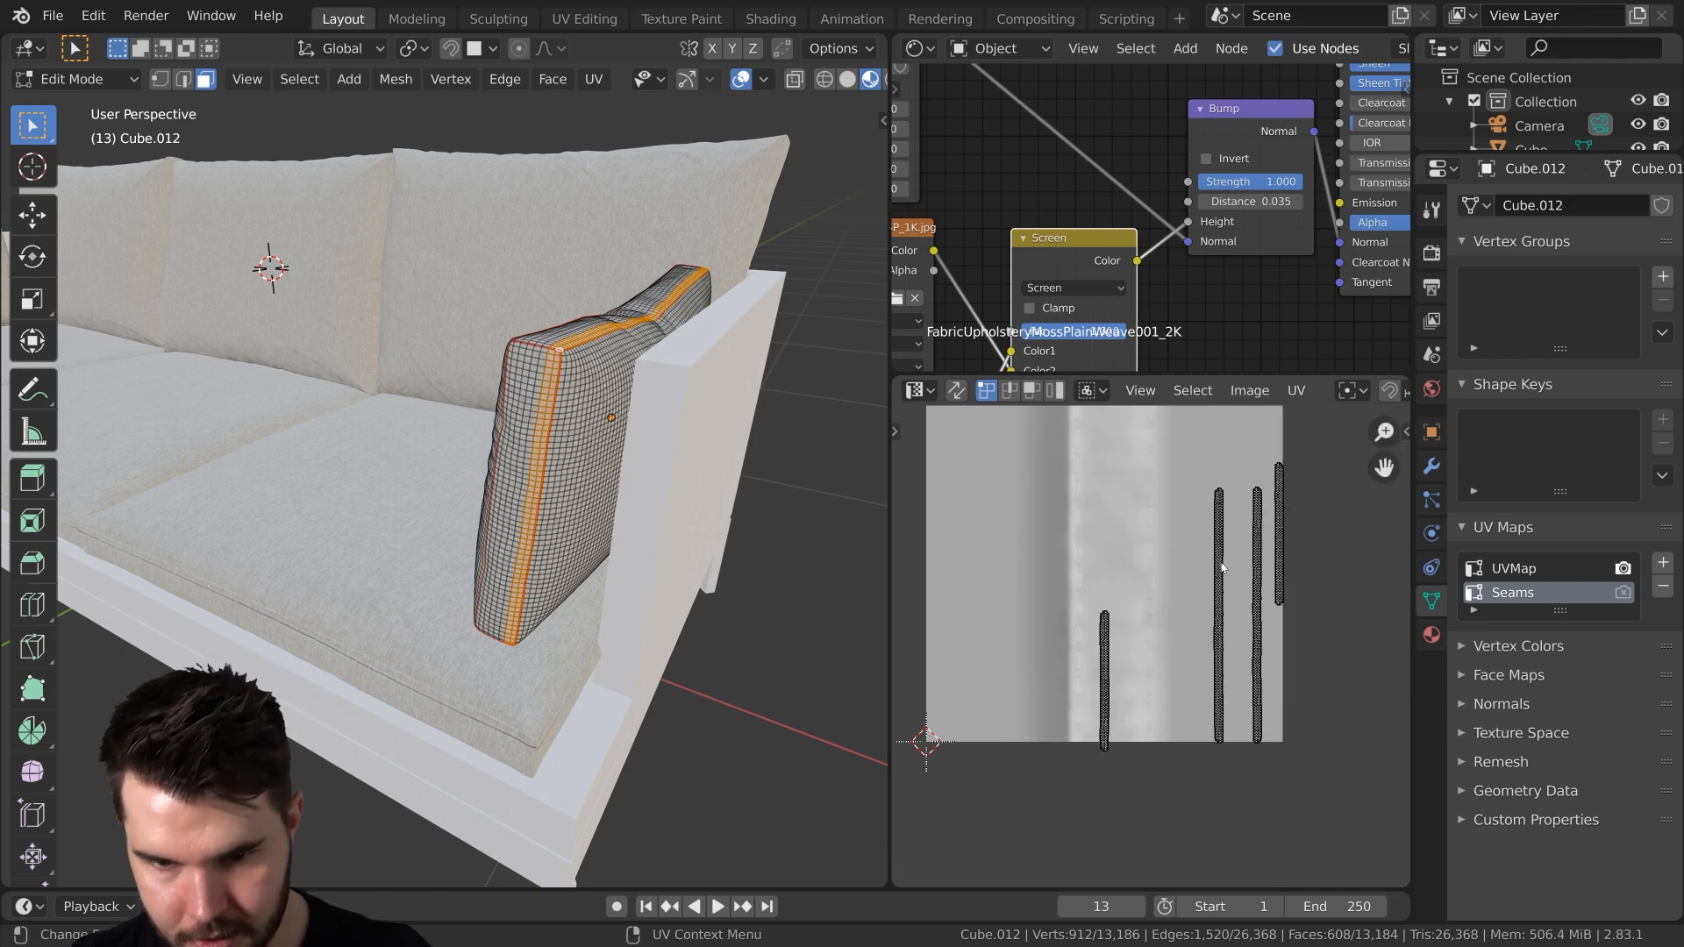
key(l)
key(n)
click(1211, 455)
text(.5)
key(Return)
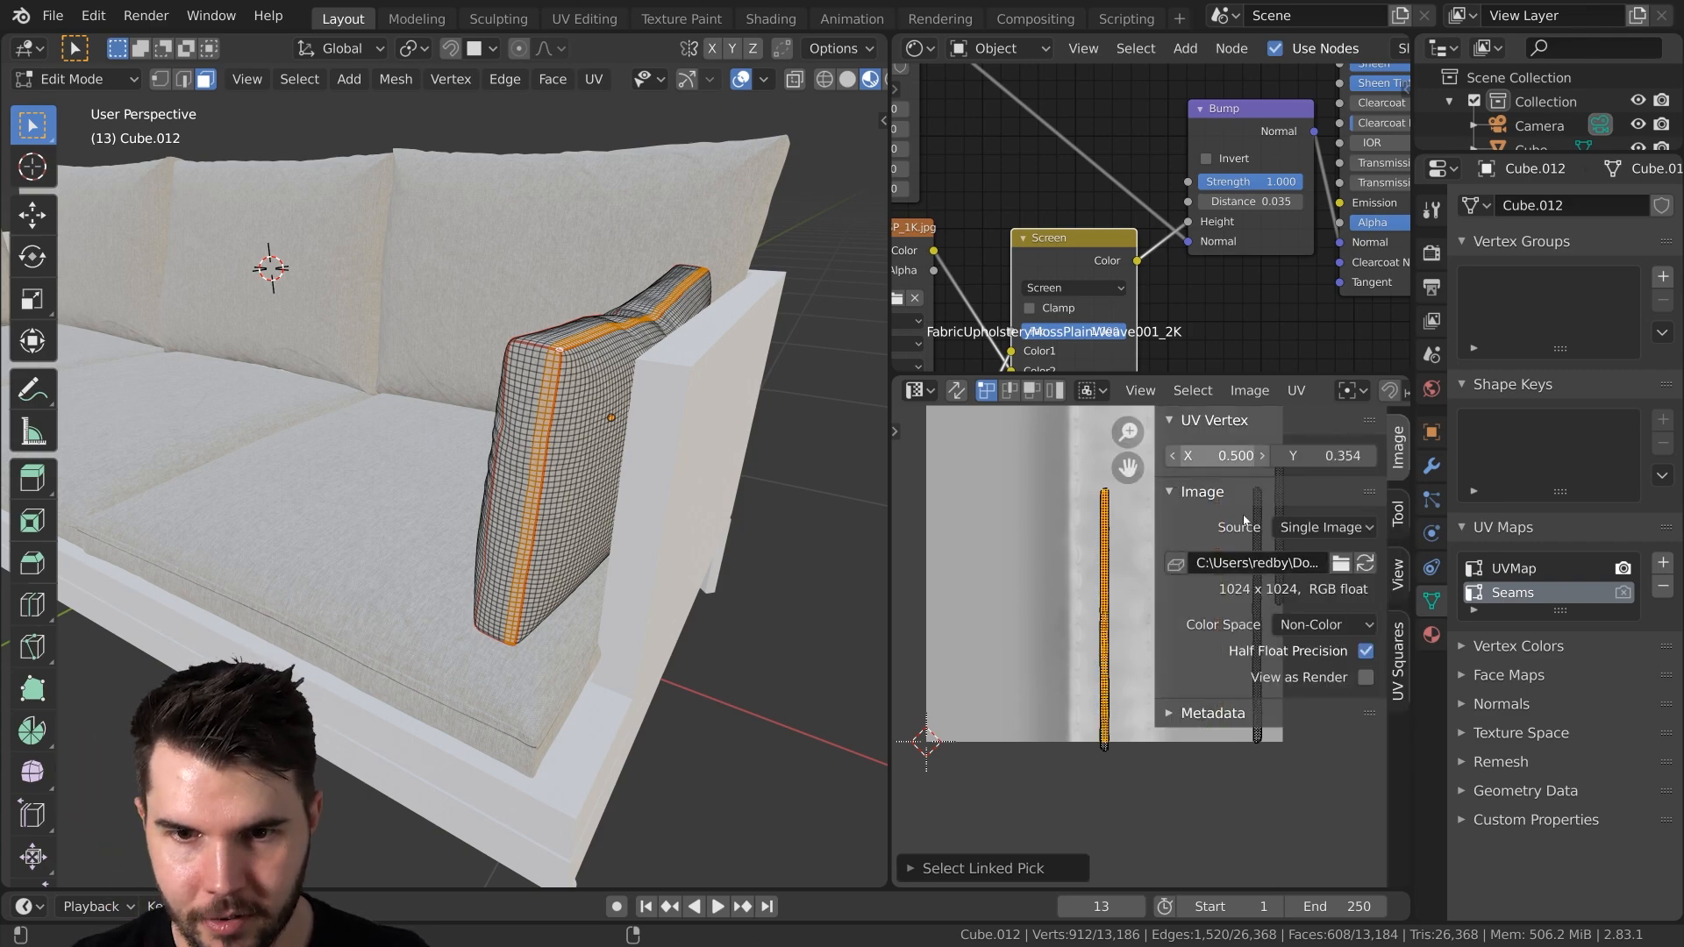
key(ctrl+space)
scroll(961, 508, up, 7)
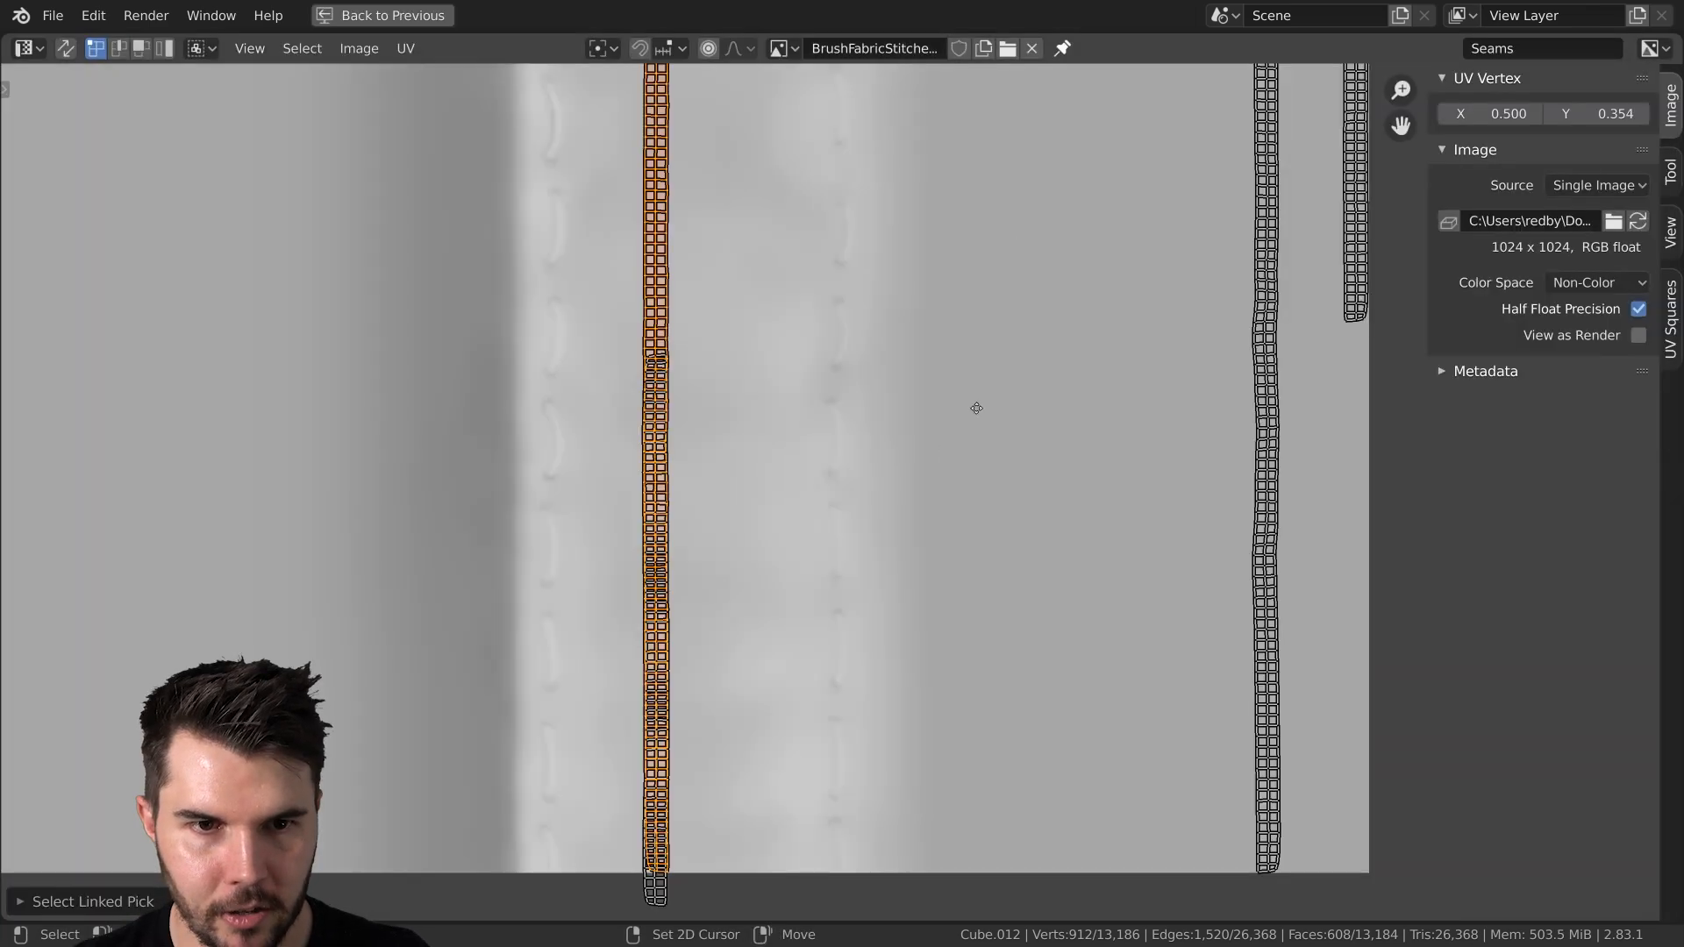
Set the X position of the long vertical UV strip beside the centred ones to 0.5
scroll(1176, 464, down, 1)
key(alt+a)
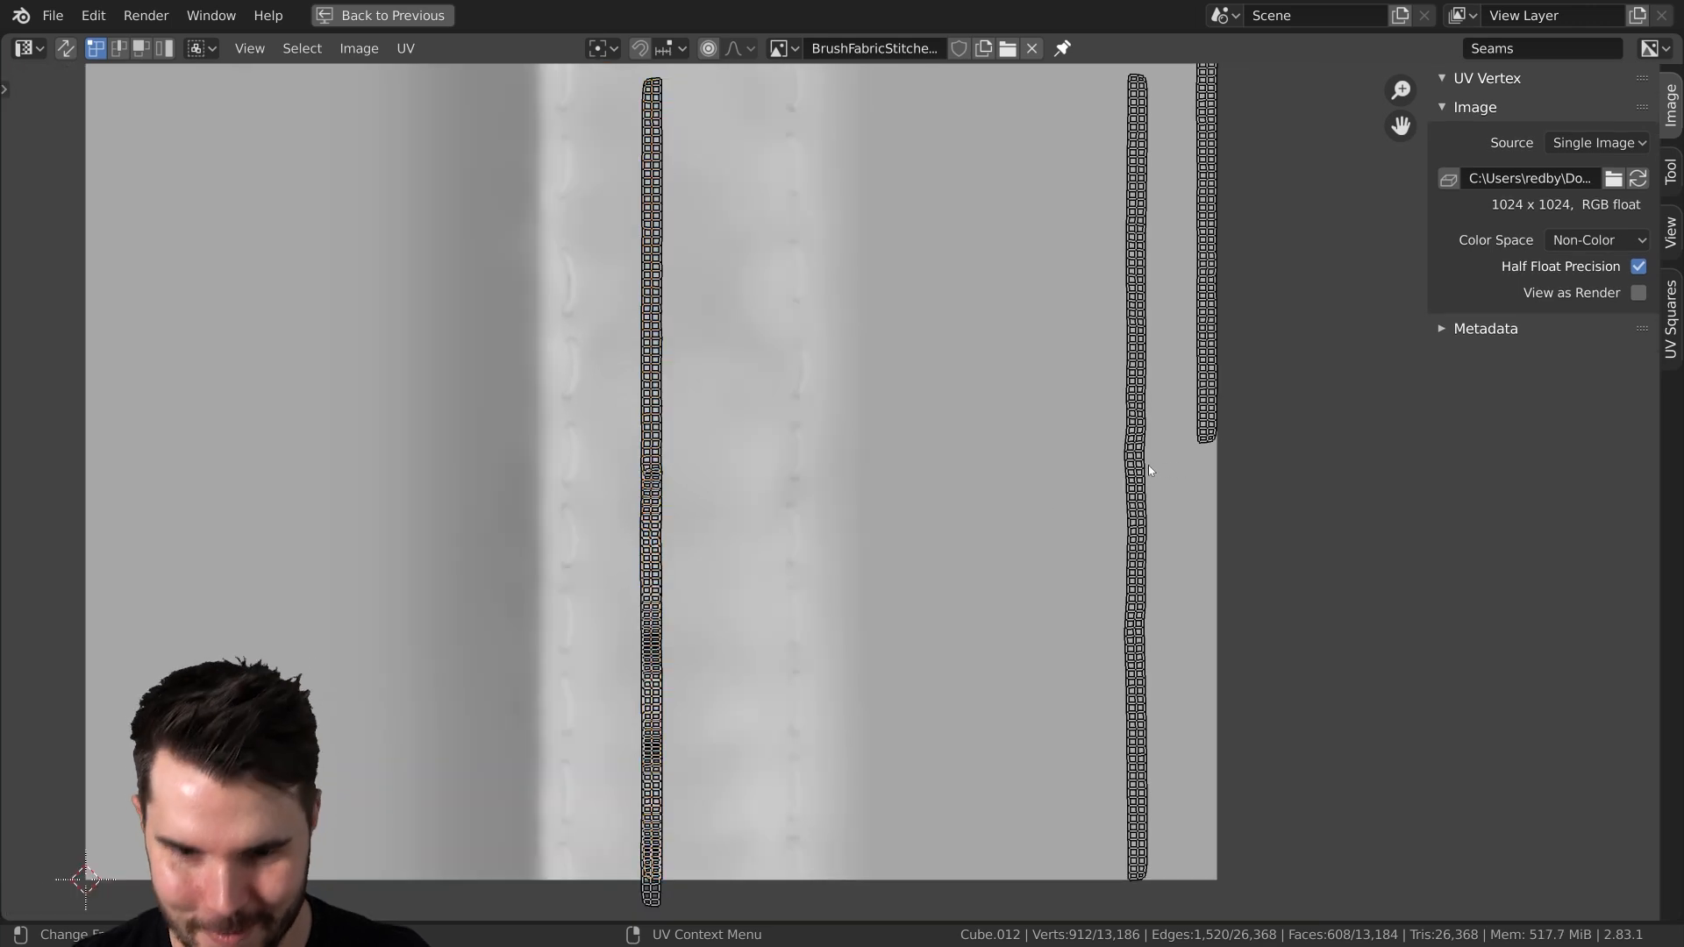
key(l)
double_click(1483, 113)
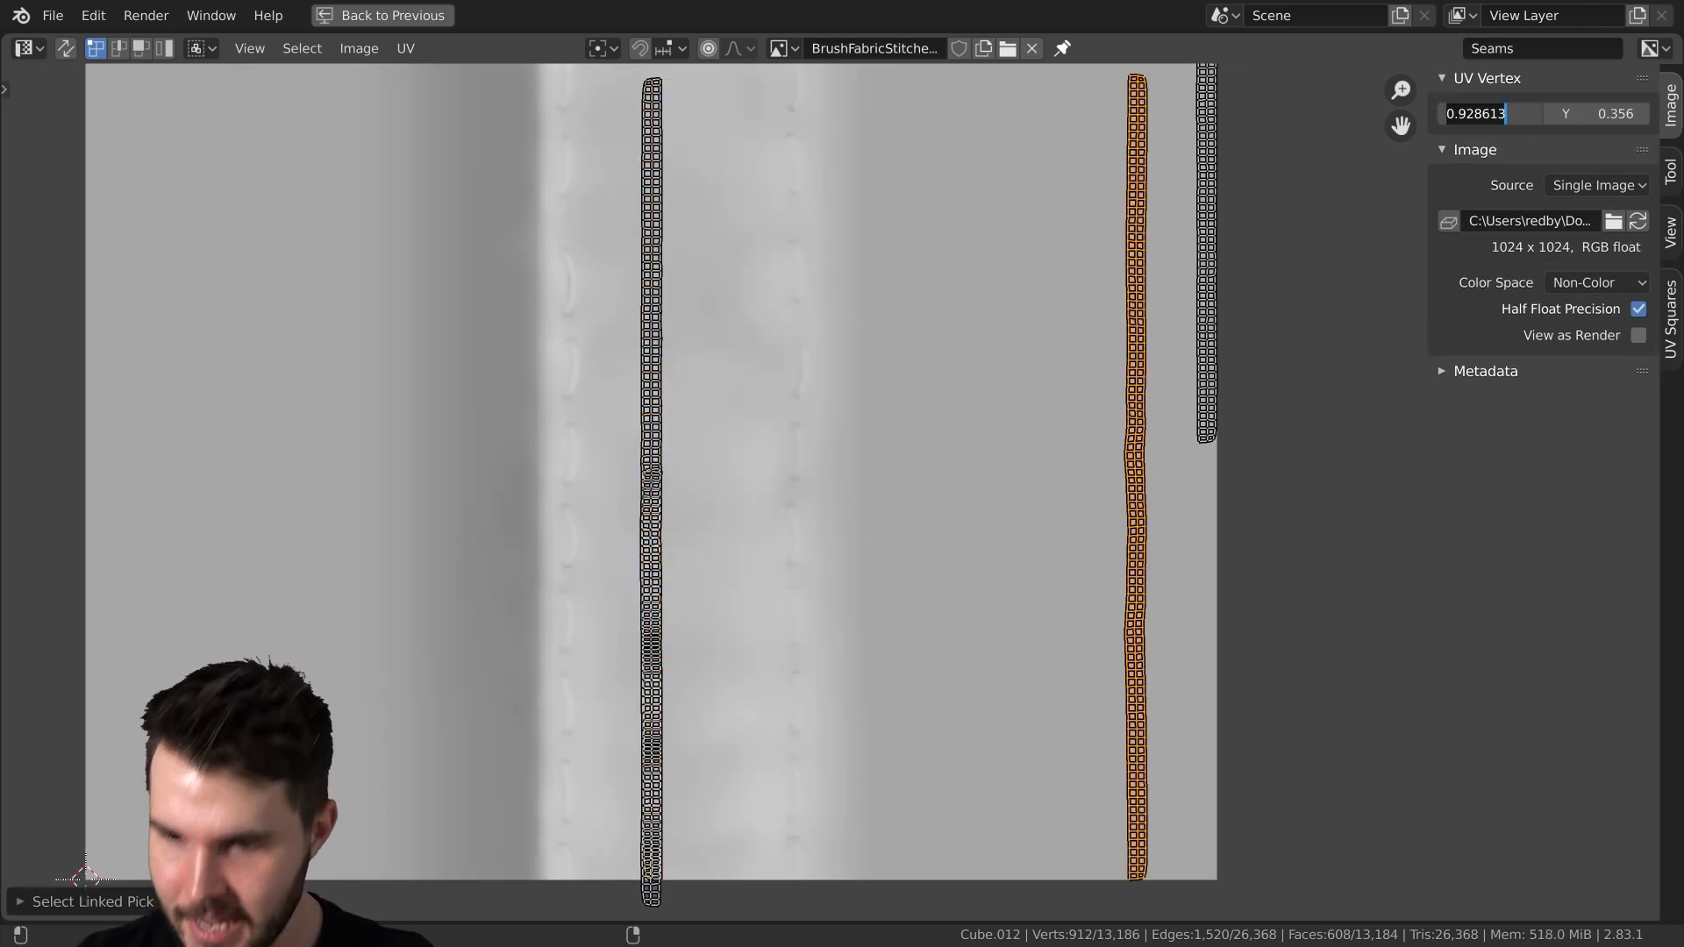
text(.5)
key(Return)
key(alt+a)
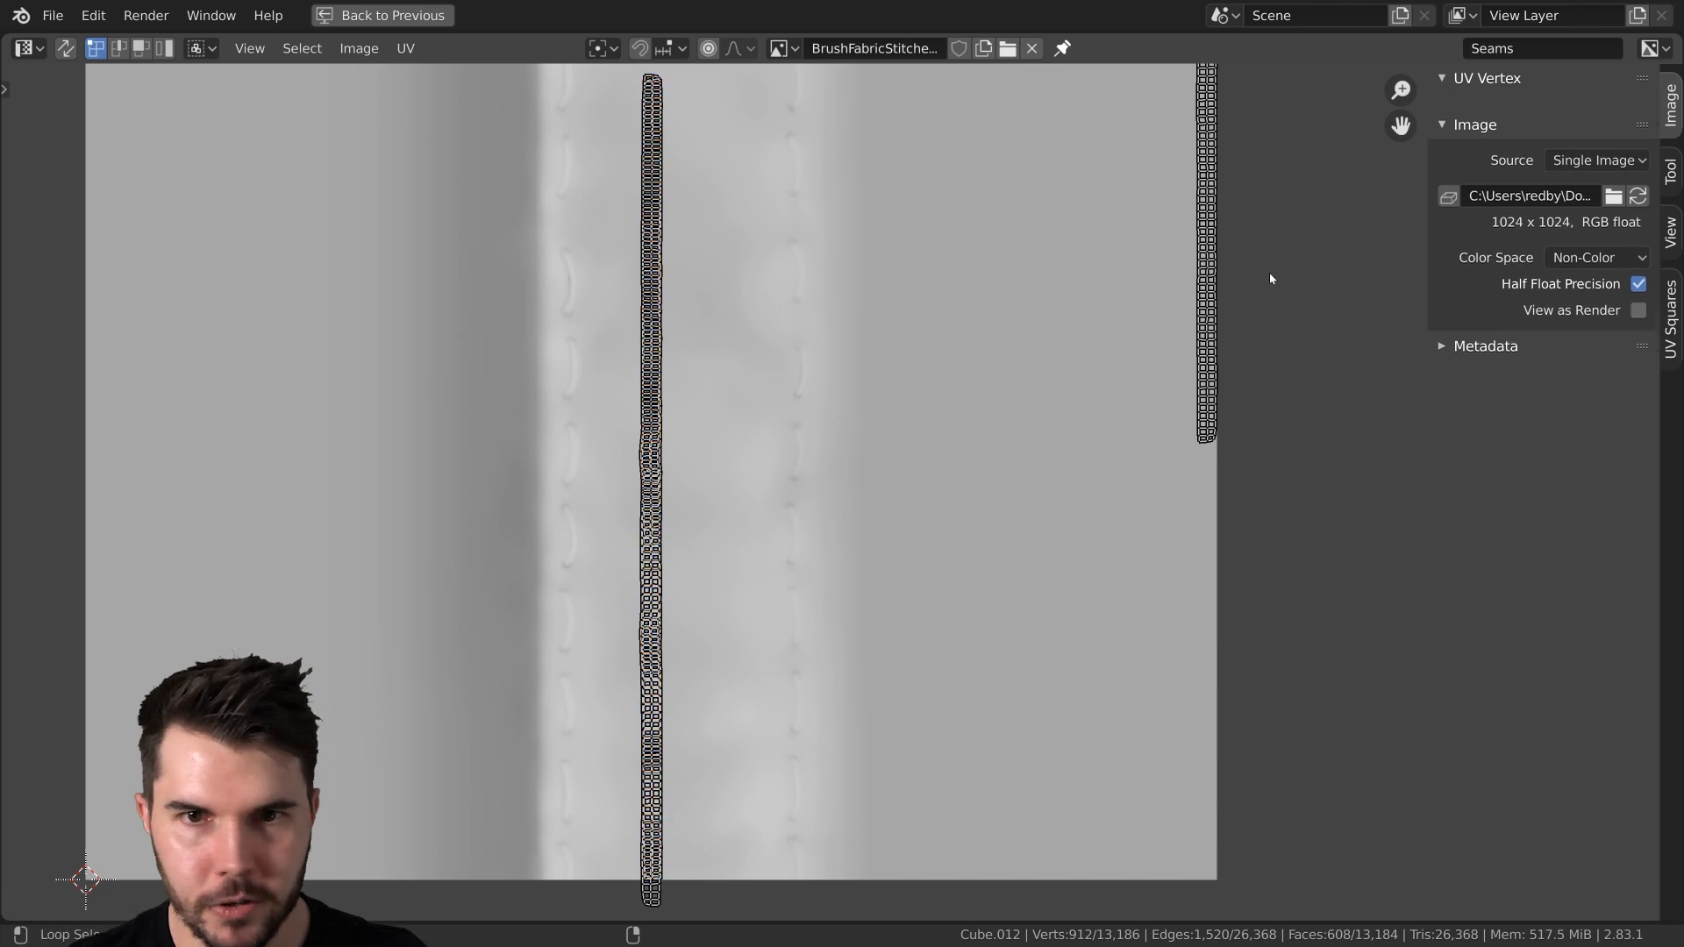
Centre the last remaining vertical UV strip, the shorter one near the image's edge, at X position 0.5
key(l)
double_click(1483, 113)
text(.5)
key(Return)
scroll(871, 488, down, 2)
scroll(871, 488, up, 1)
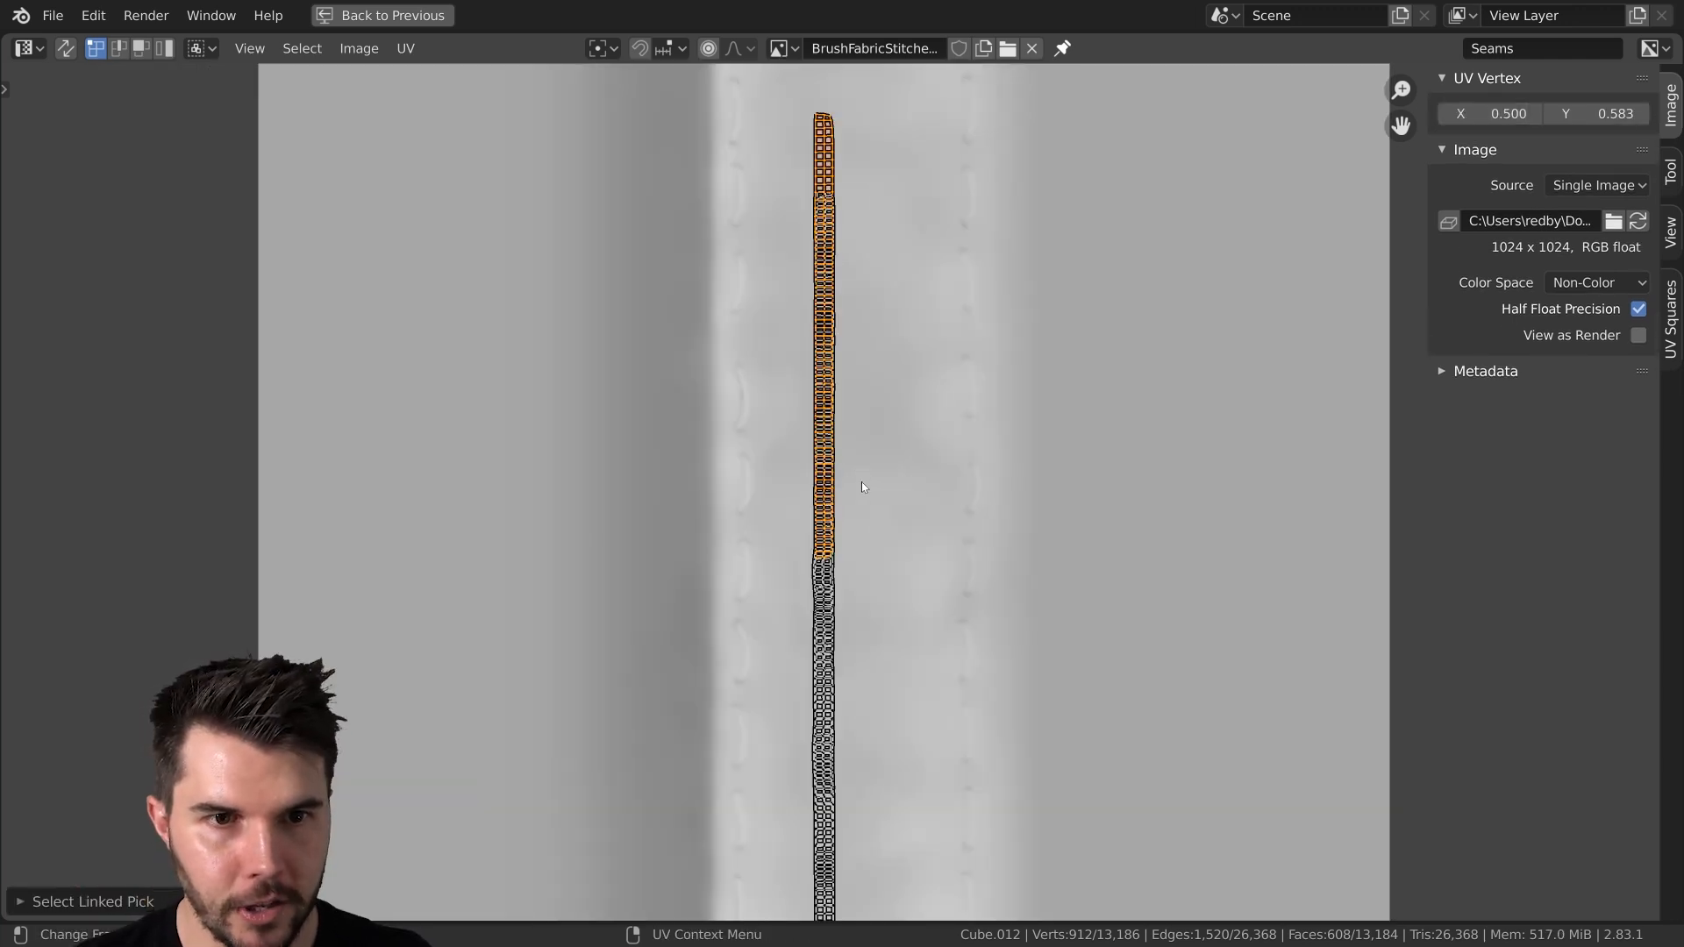
Scale all the centred UV strips up together until their width spans the stitched seam in the texture
scroll(871, 488, down, 2)
key(s)
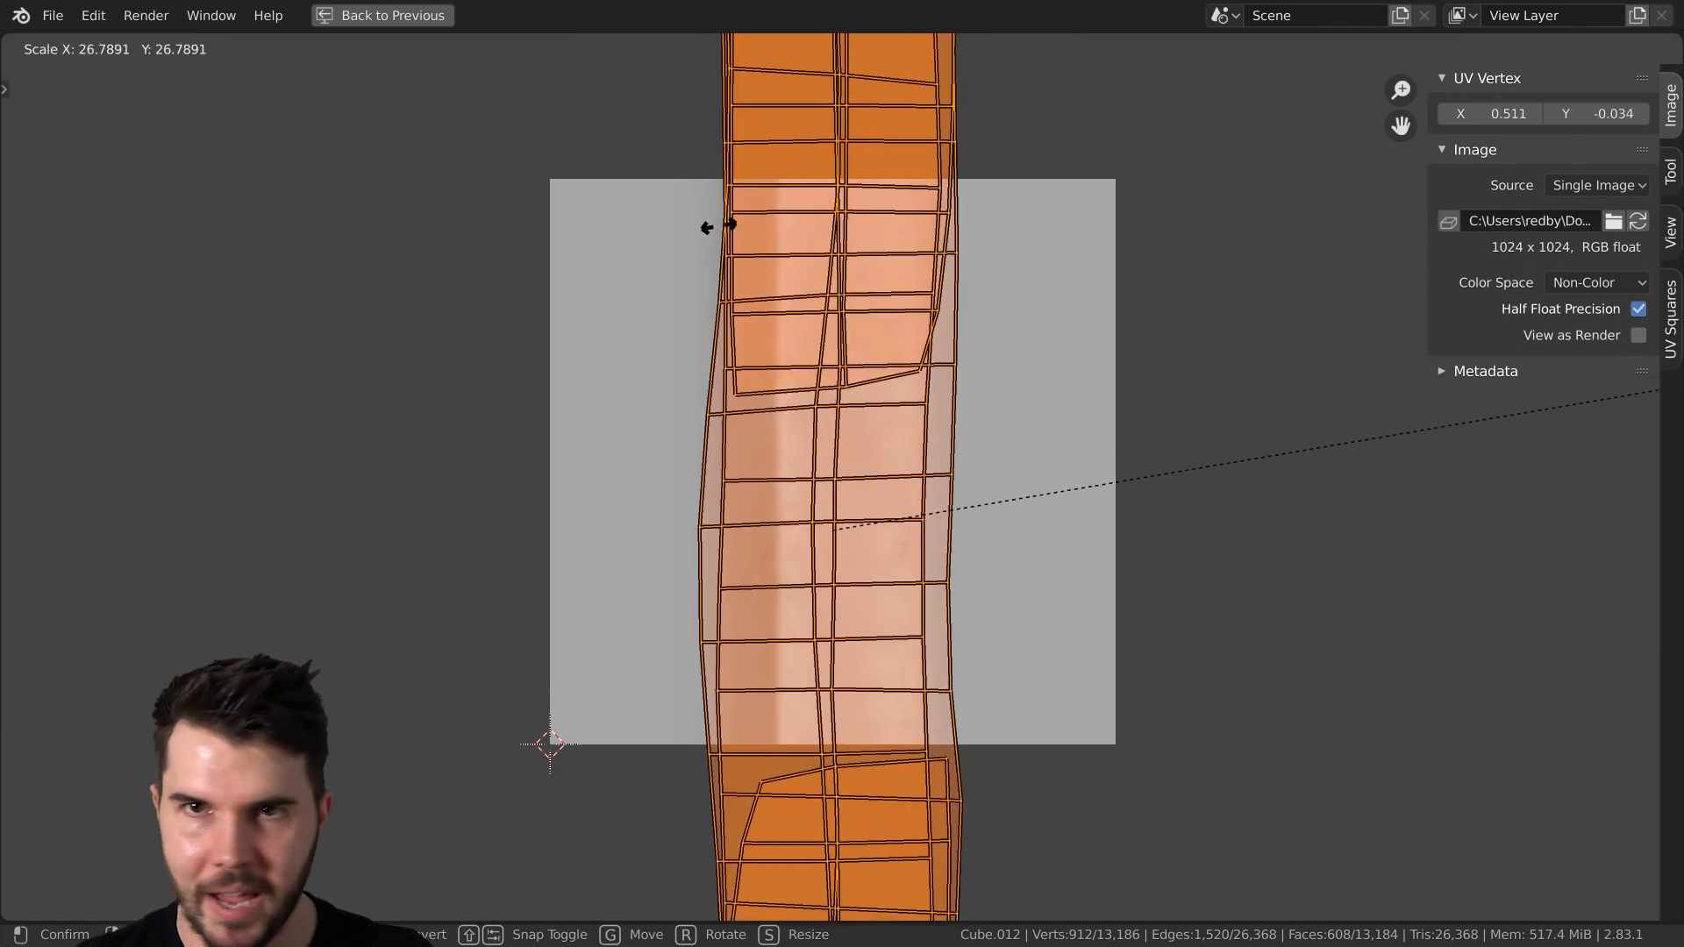
click(805, 183)
Examine the enlarged UV strips along their full length against the stitched seam texture
scroll(874, 279, down, 10)
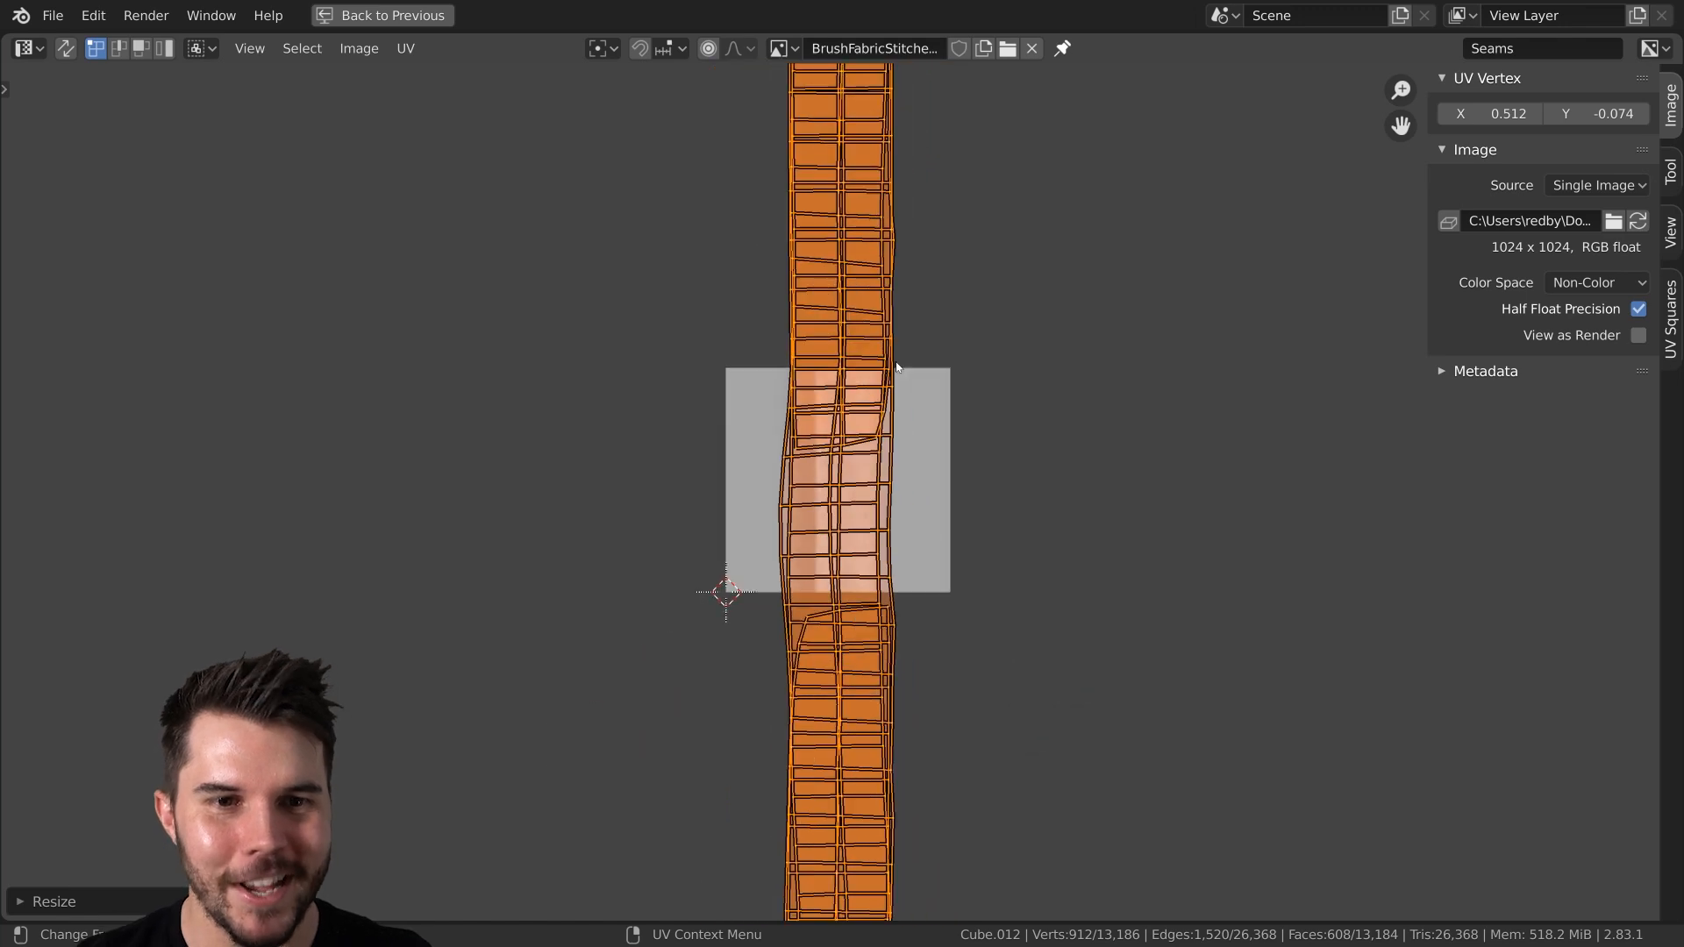
scroll(838, 418, up, 7)
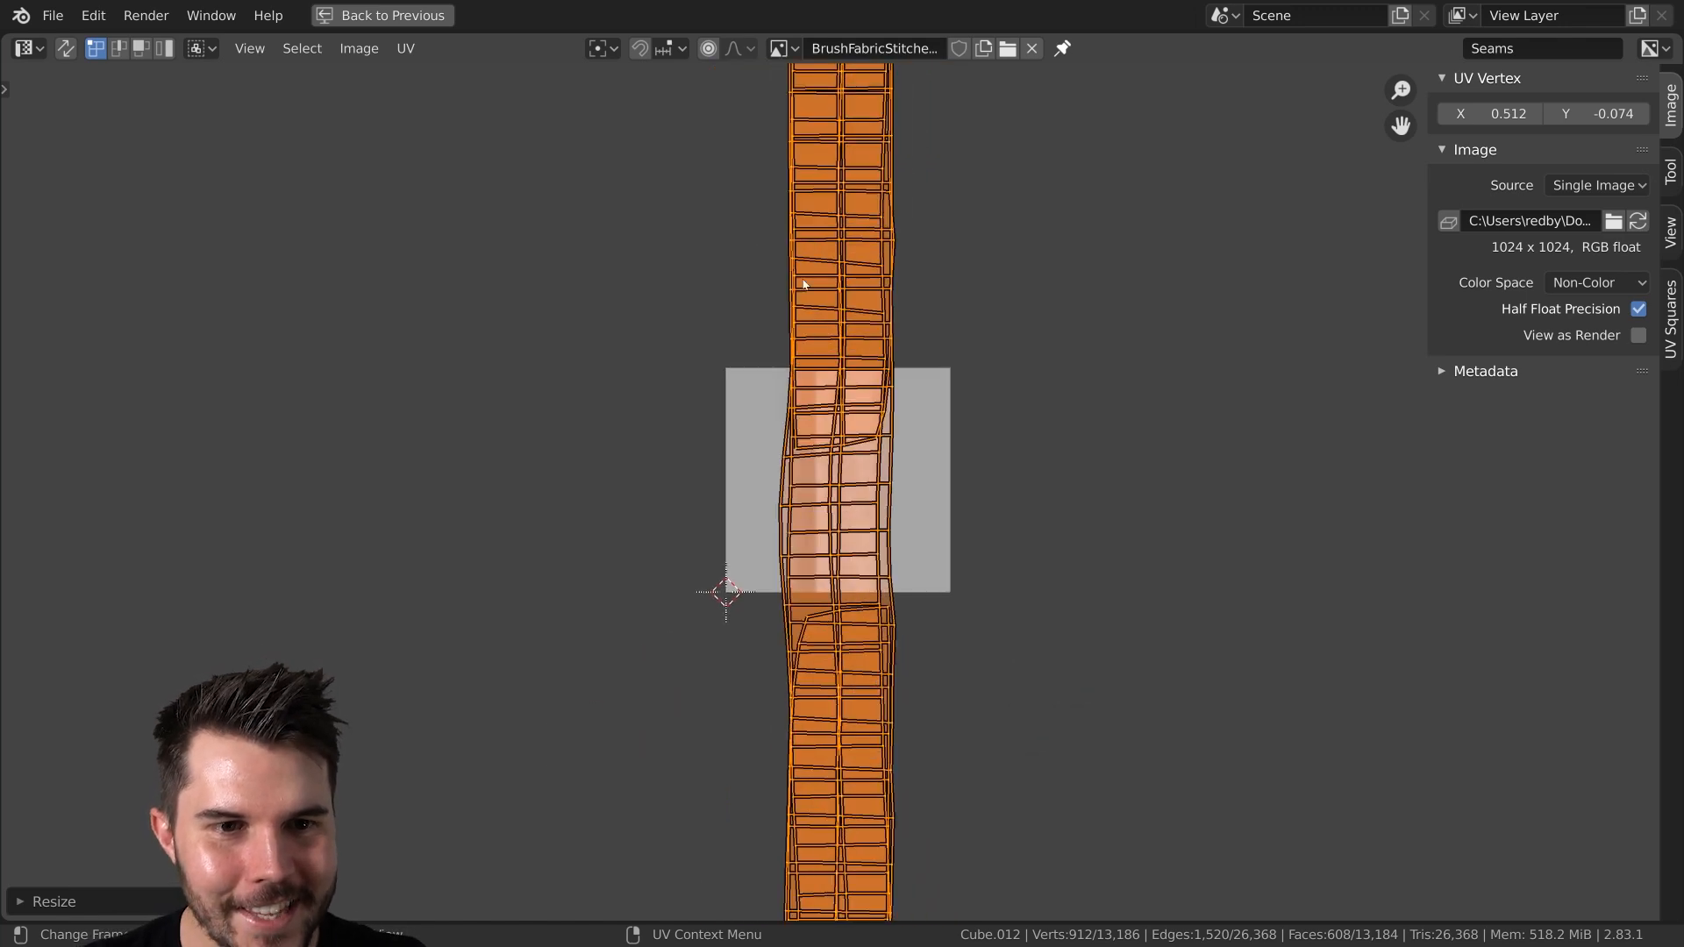
scroll(804, 284, up, 4)
scroll(760, 525, down, 2)
shift+middle_drag(808, 626, 869, 282)
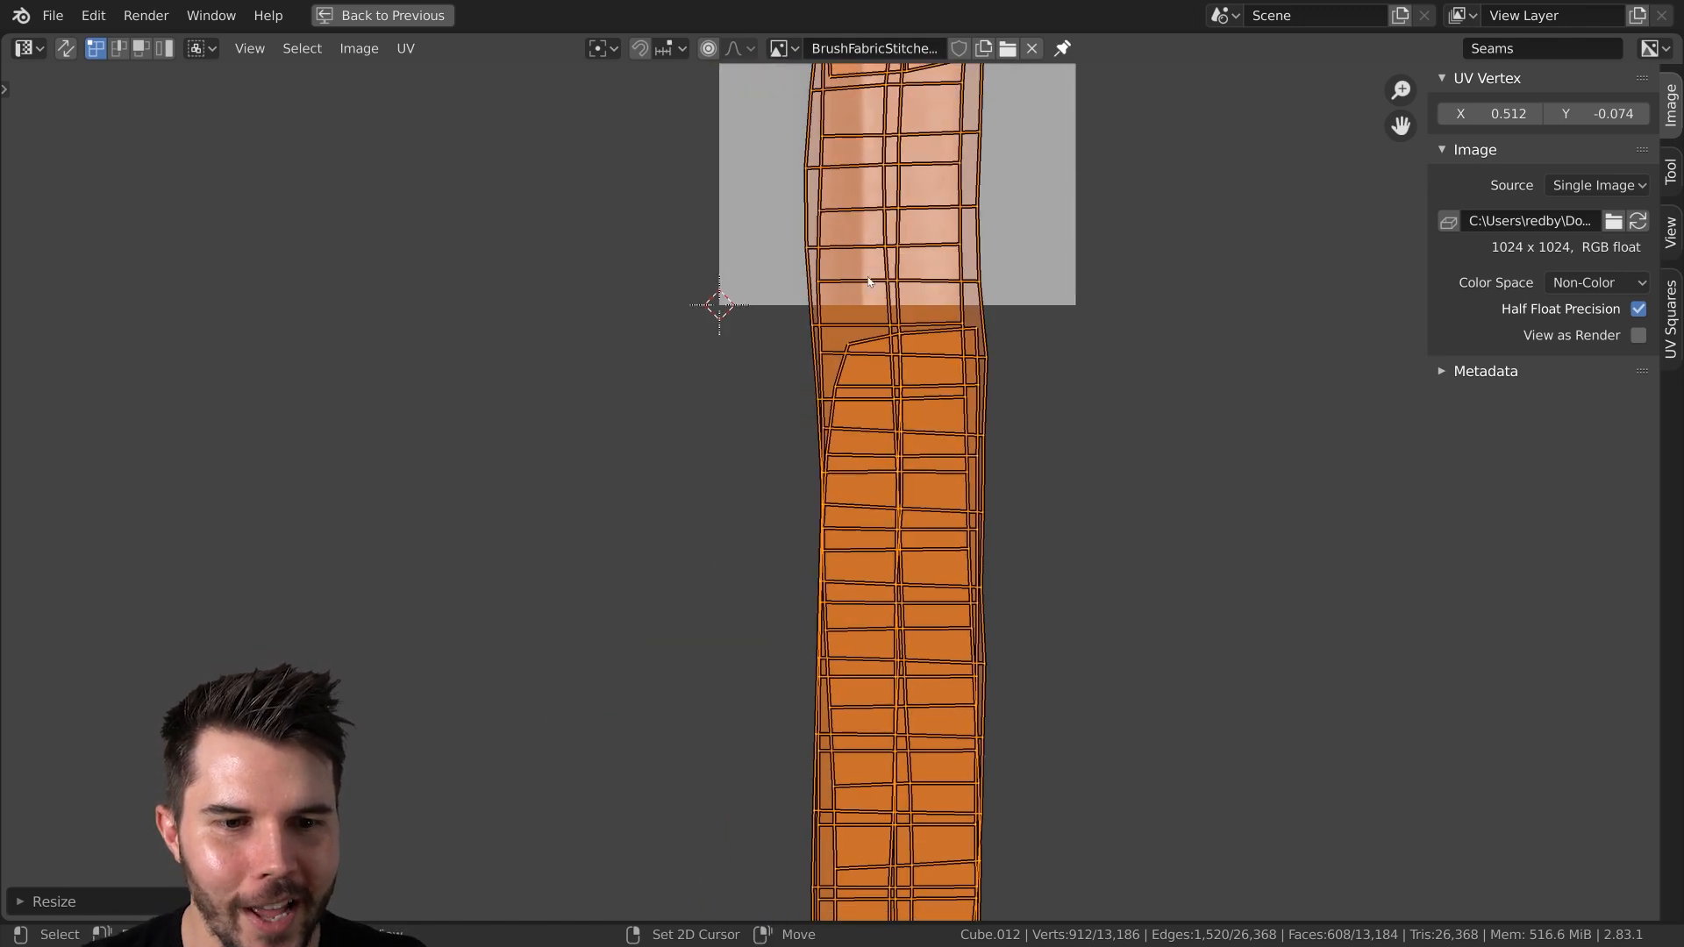
scroll(869, 282, down, 10)
scroll(864, 439, up, 5)
scroll(867, 614, down, 5)
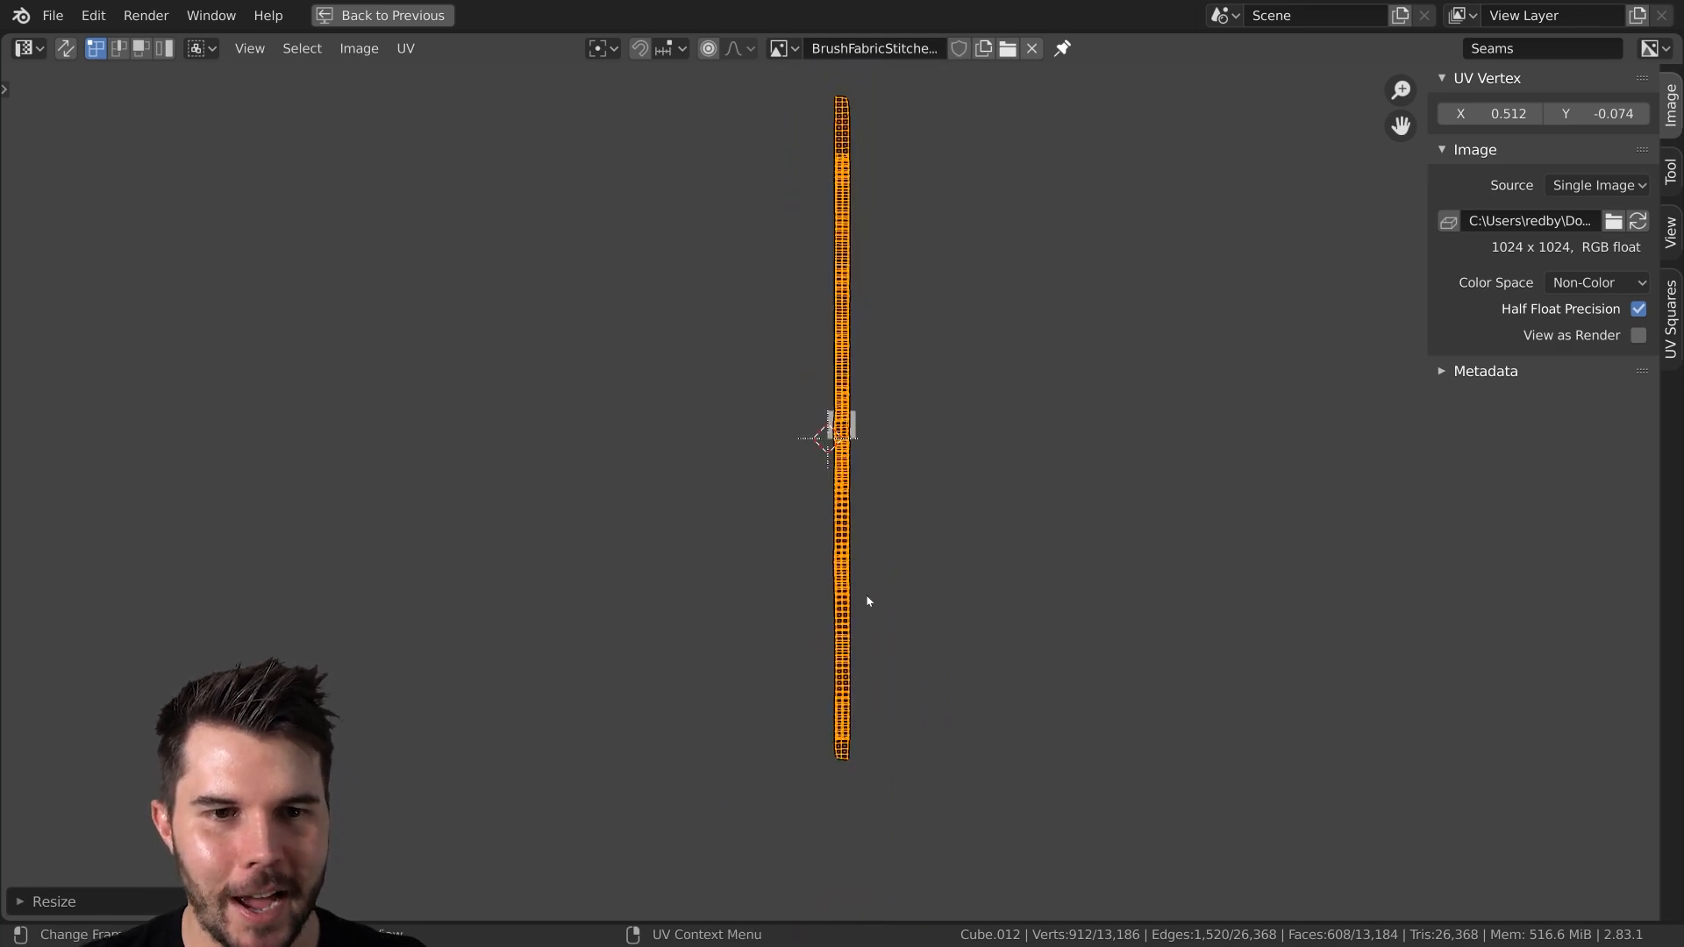
Restore the multi-editor layout, isolate the side cushion in Object Mode and inspect the stitching along its seam
click(413, 17)
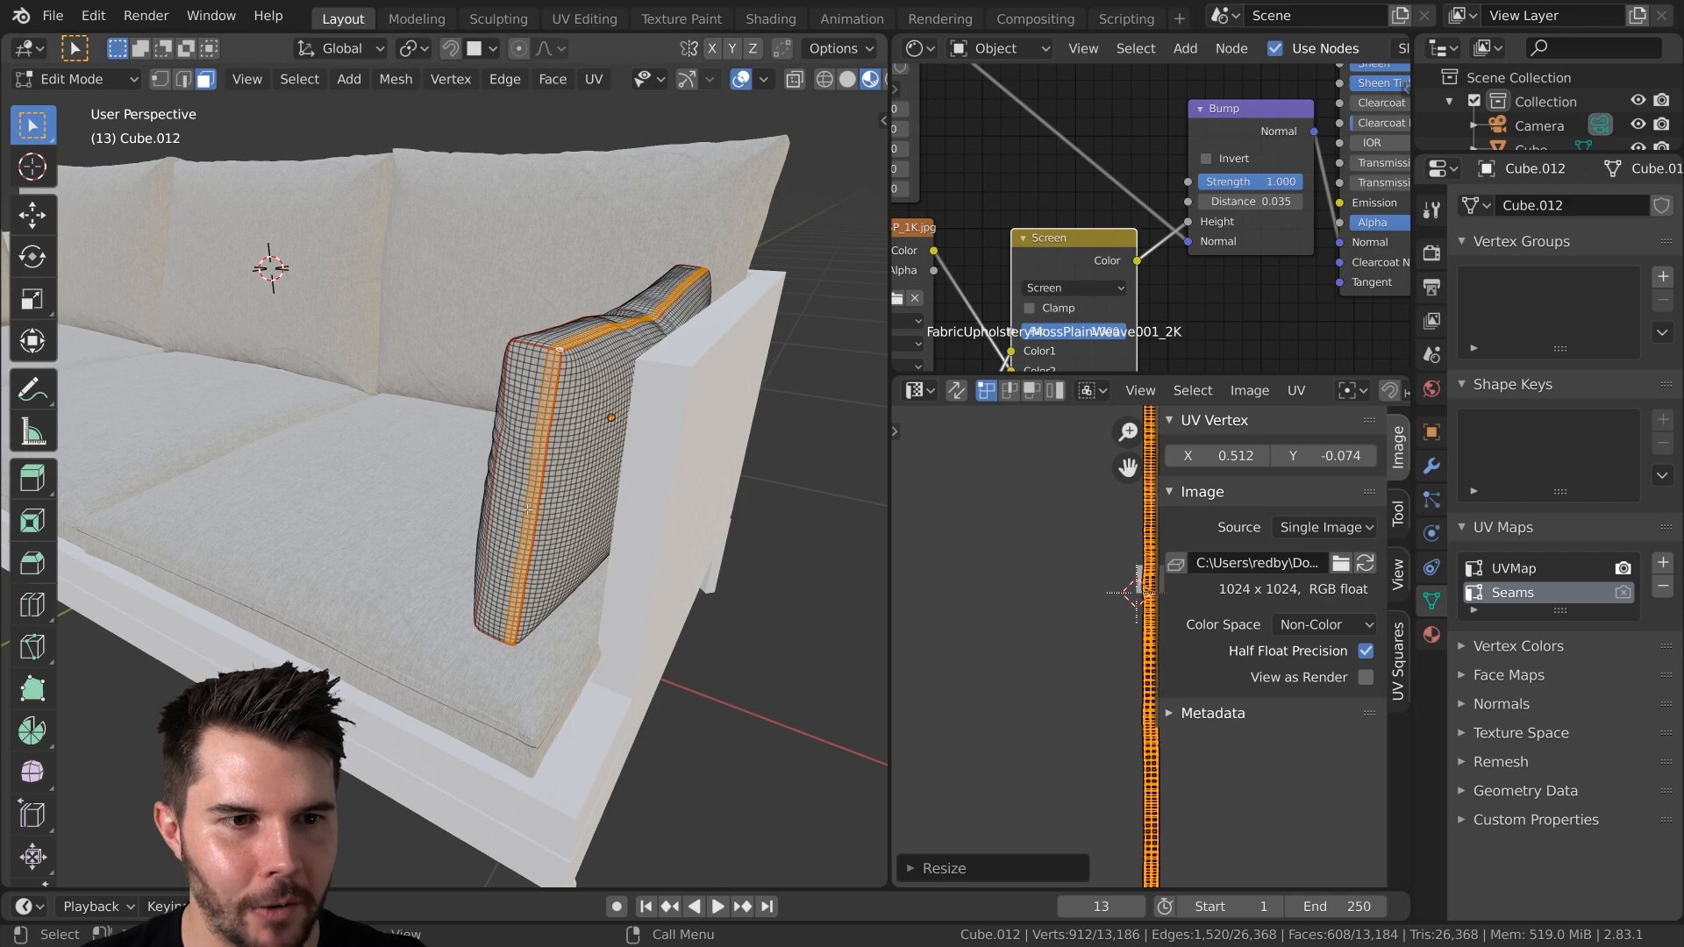
scroll(526, 510, up, 4)
key(Tab)
mouse_move(619, 377)
middle_down()
mouse_move(575, 422)
mouse_move(566, 461)
mouse_move(619, 345)
middle_up()
scroll(620, 372, up, 5)
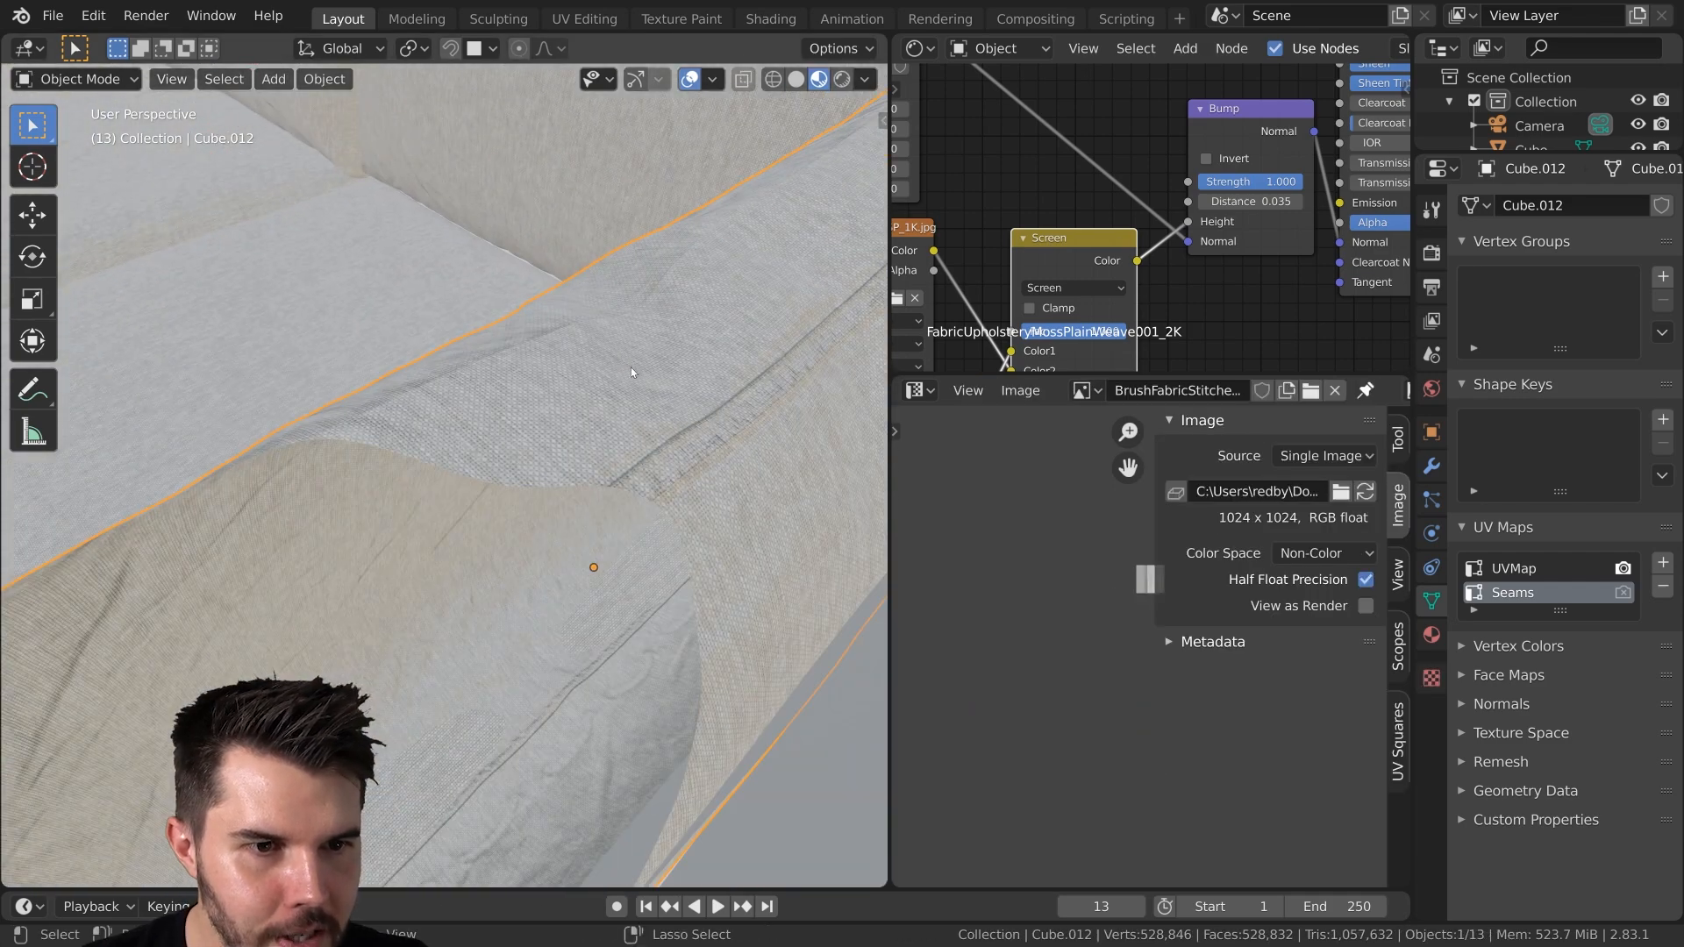
key(KP_Divide)
middle_drag(507, 407, 499, 479)
scroll(503, 509, up, 2)
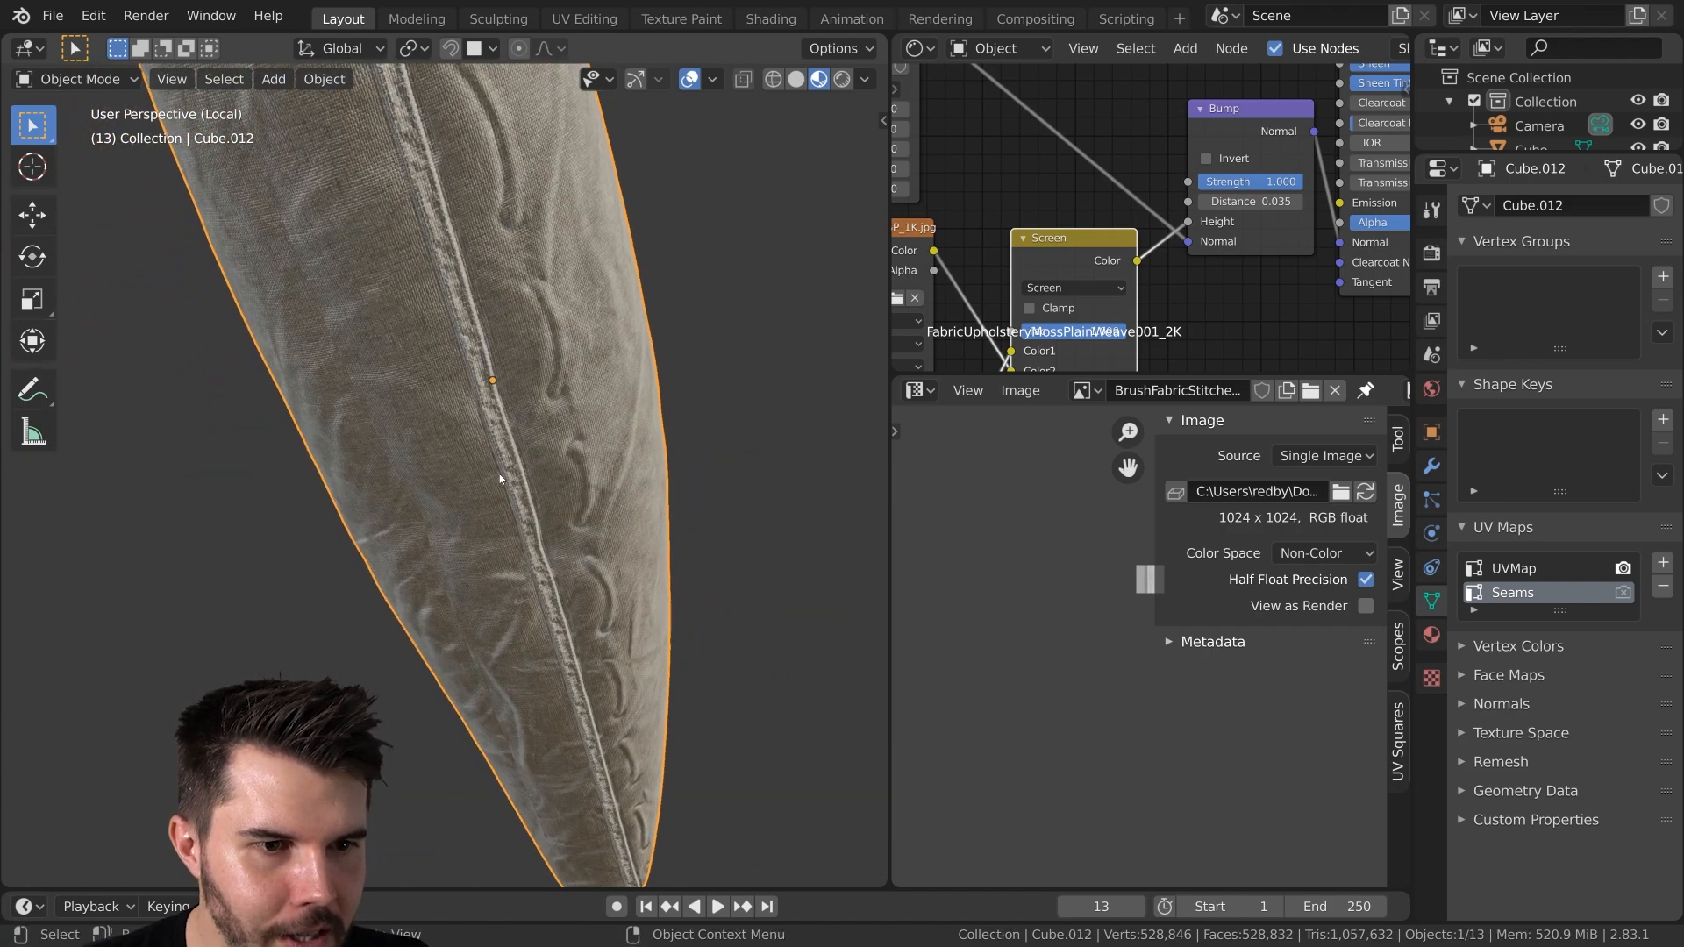
Select the left column of vertices in the cushion's UV strip and straighten it by scaling to 0 on X
key(Tab)
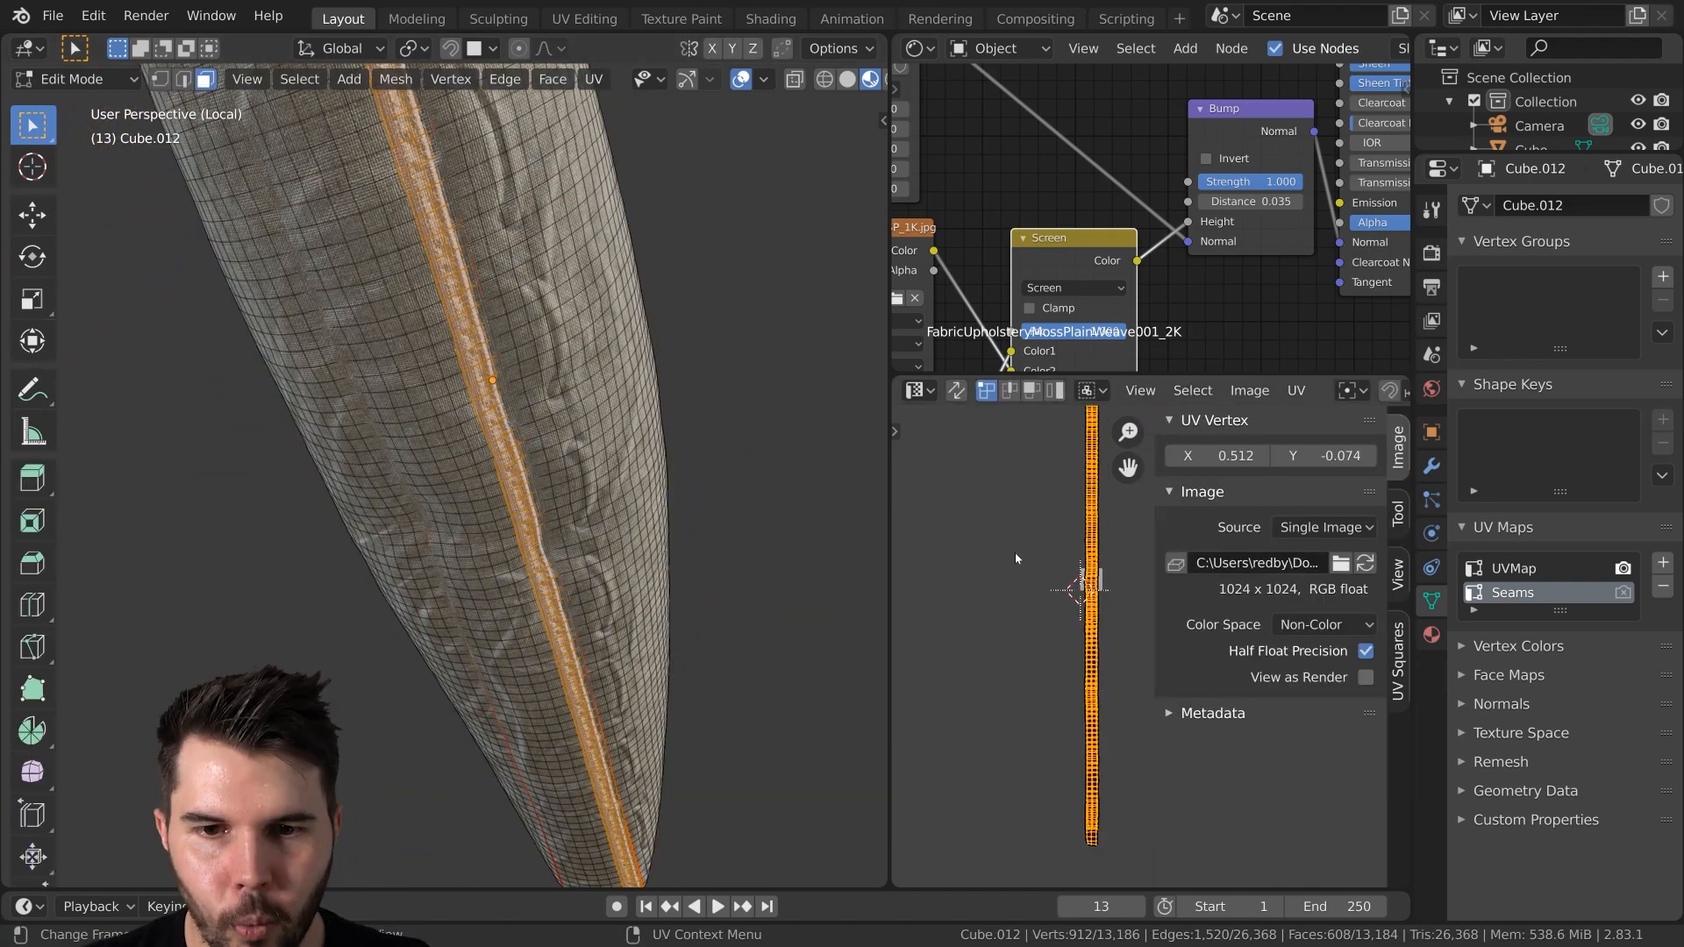
key(n)
scroll(1079, 589, up, 6)
middle_drag(941, 527, 1145, 613)
scroll(1145, 614, down, 8)
key(alt+a)
key(b)
drag(1105, 436, 1146, 785)
scroll(1128, 615, up, 8)
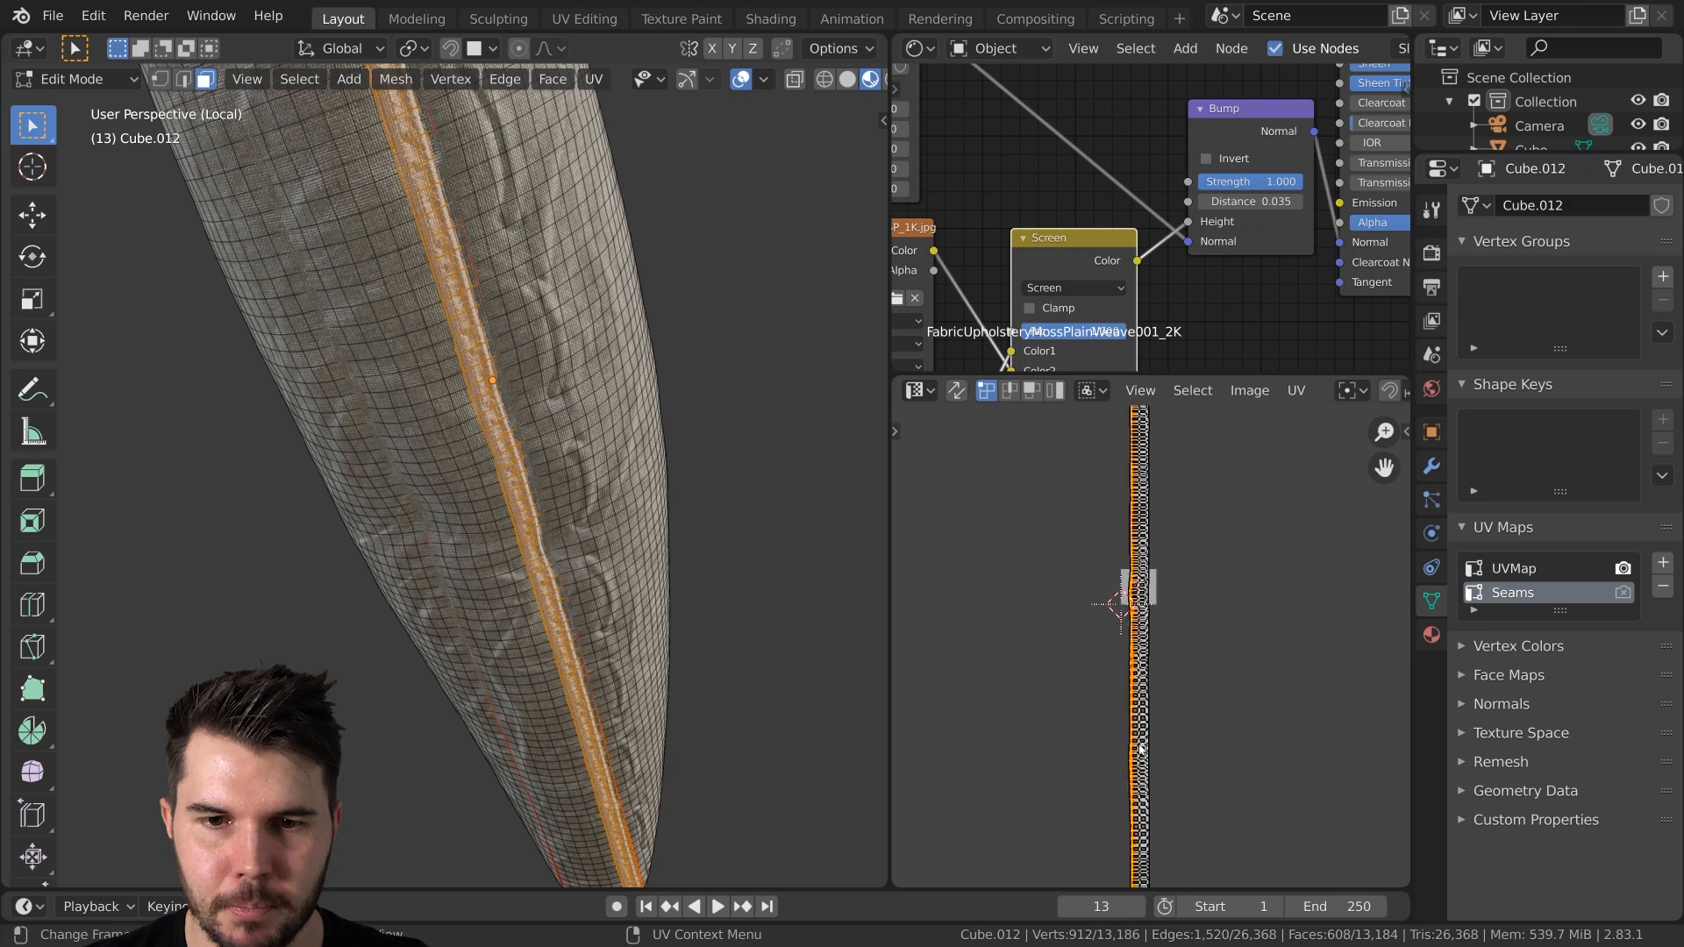
scroll(1175, 518, up, 3)
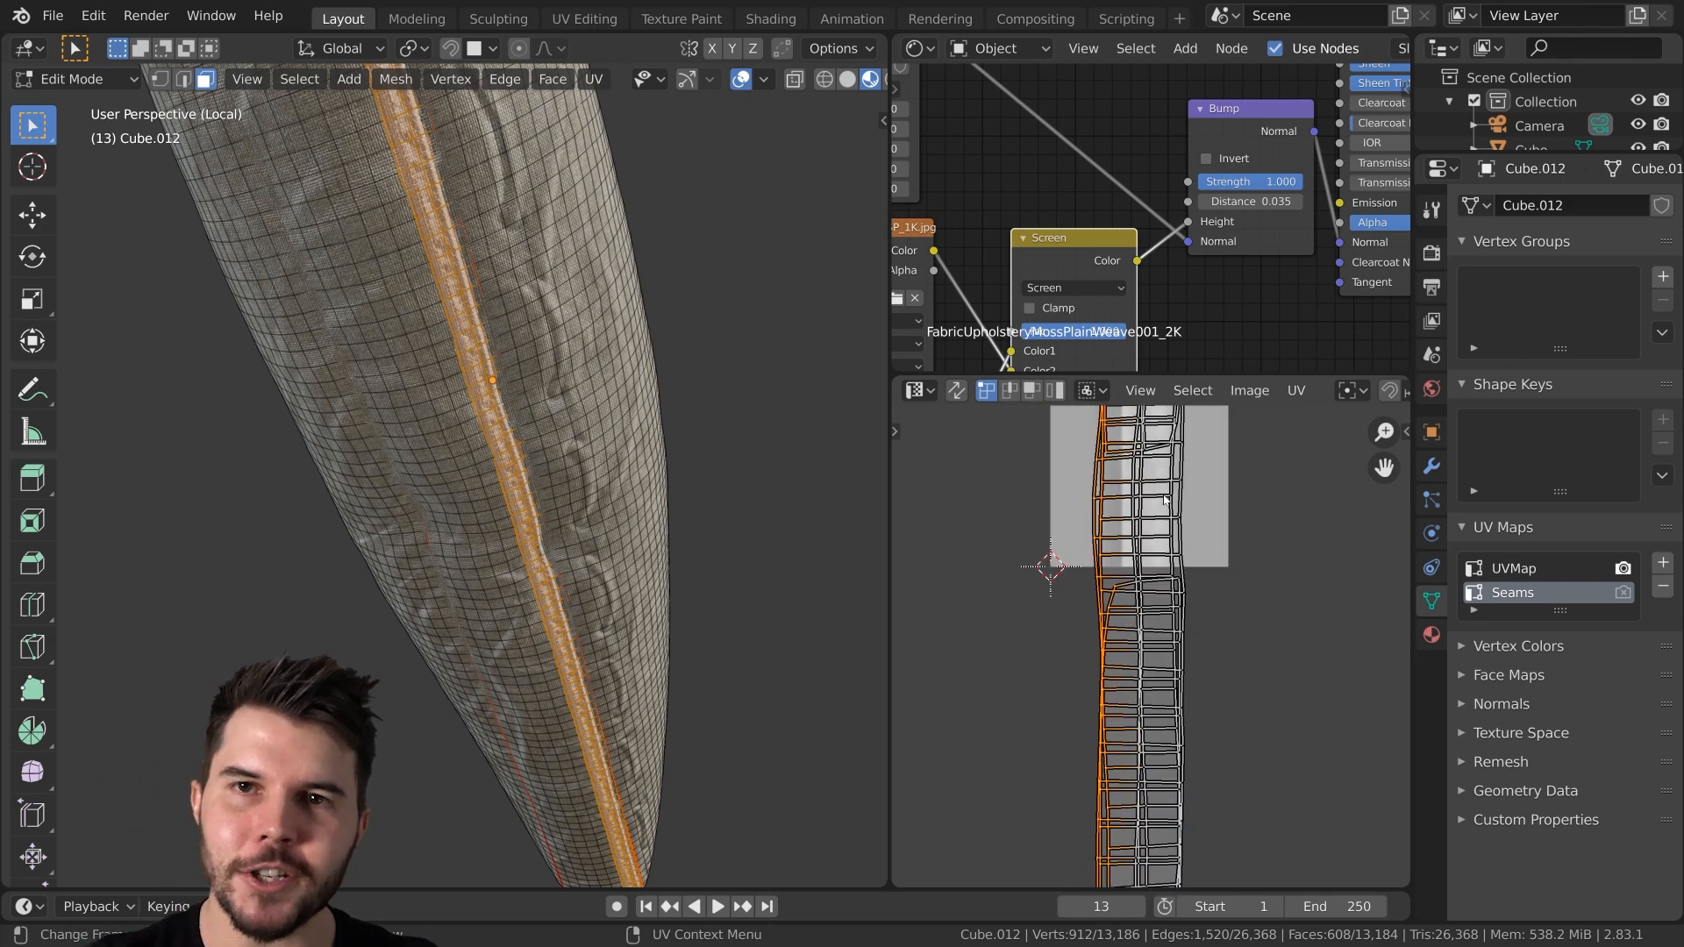
key(s)
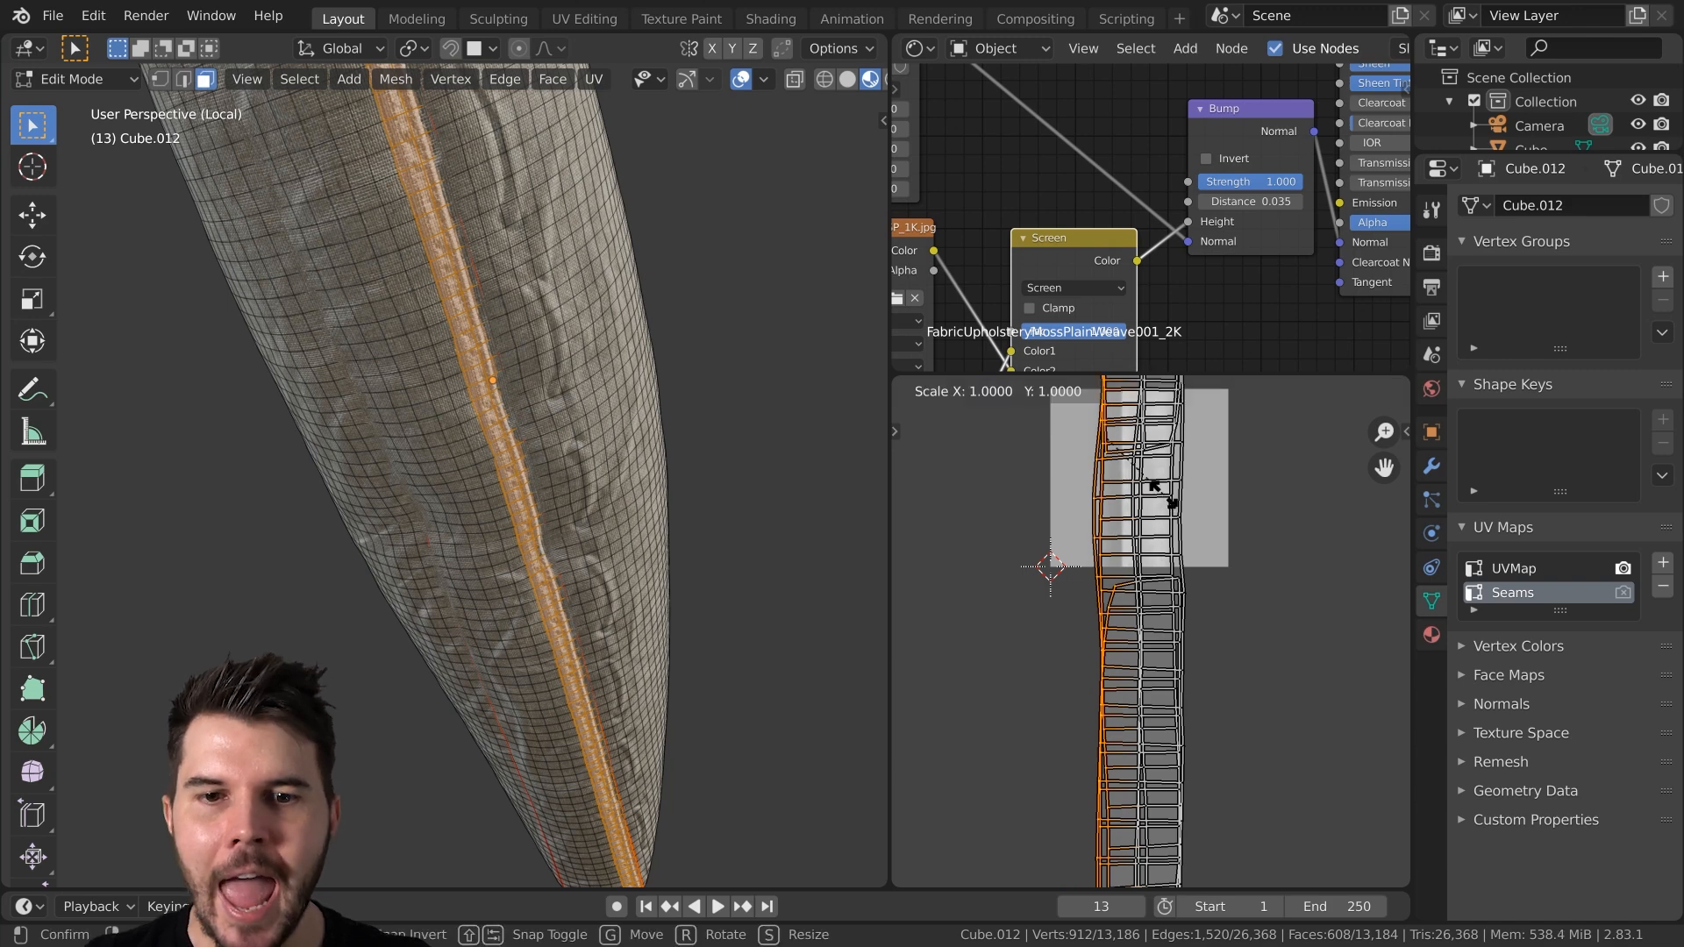
key(x)
key(0)
key(Return)
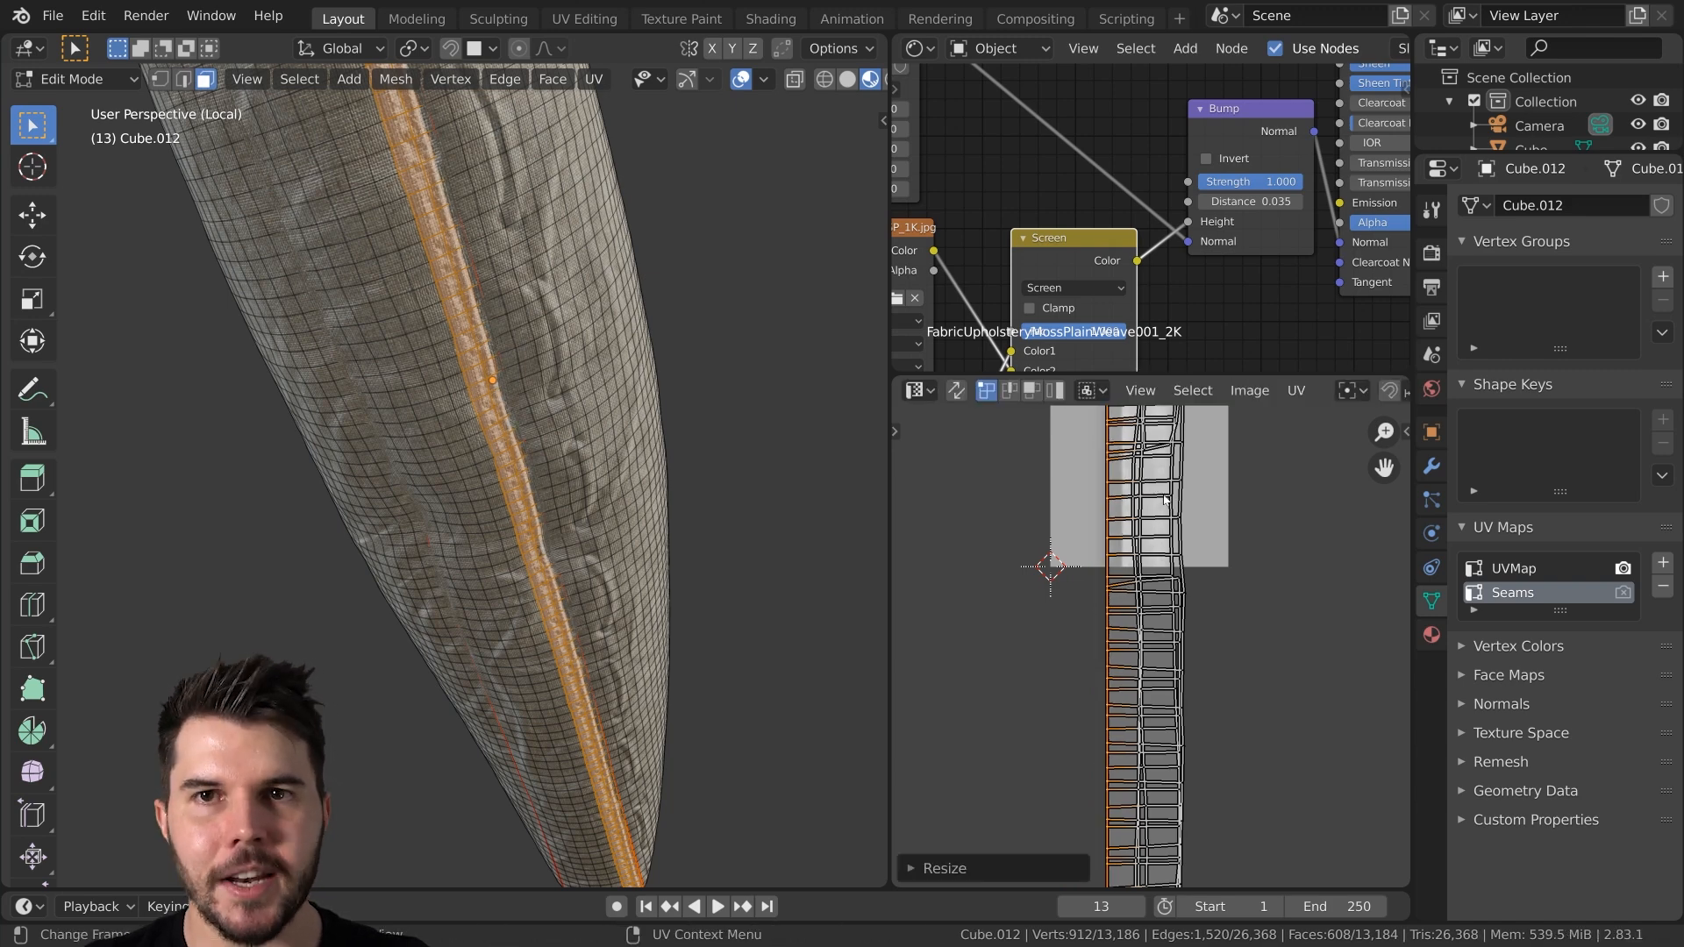
Select the whole UV strip and reshape it with the UV Squares To Grid By Shape operation
scroll(1166, 644, down, 8)
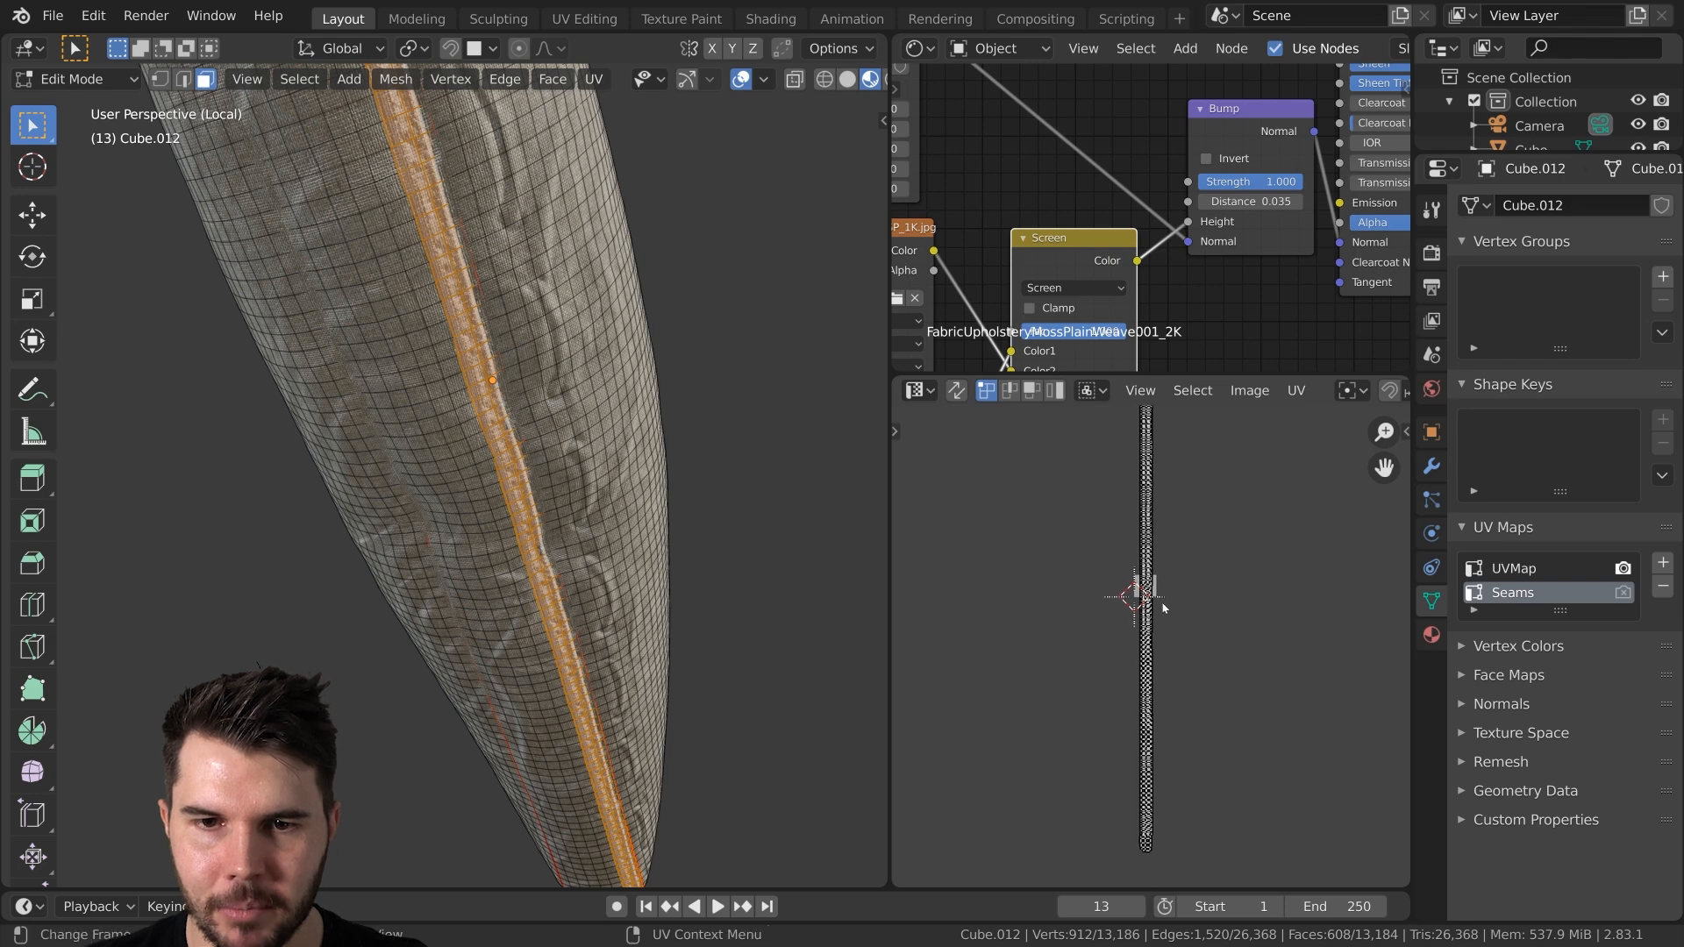
key(a)
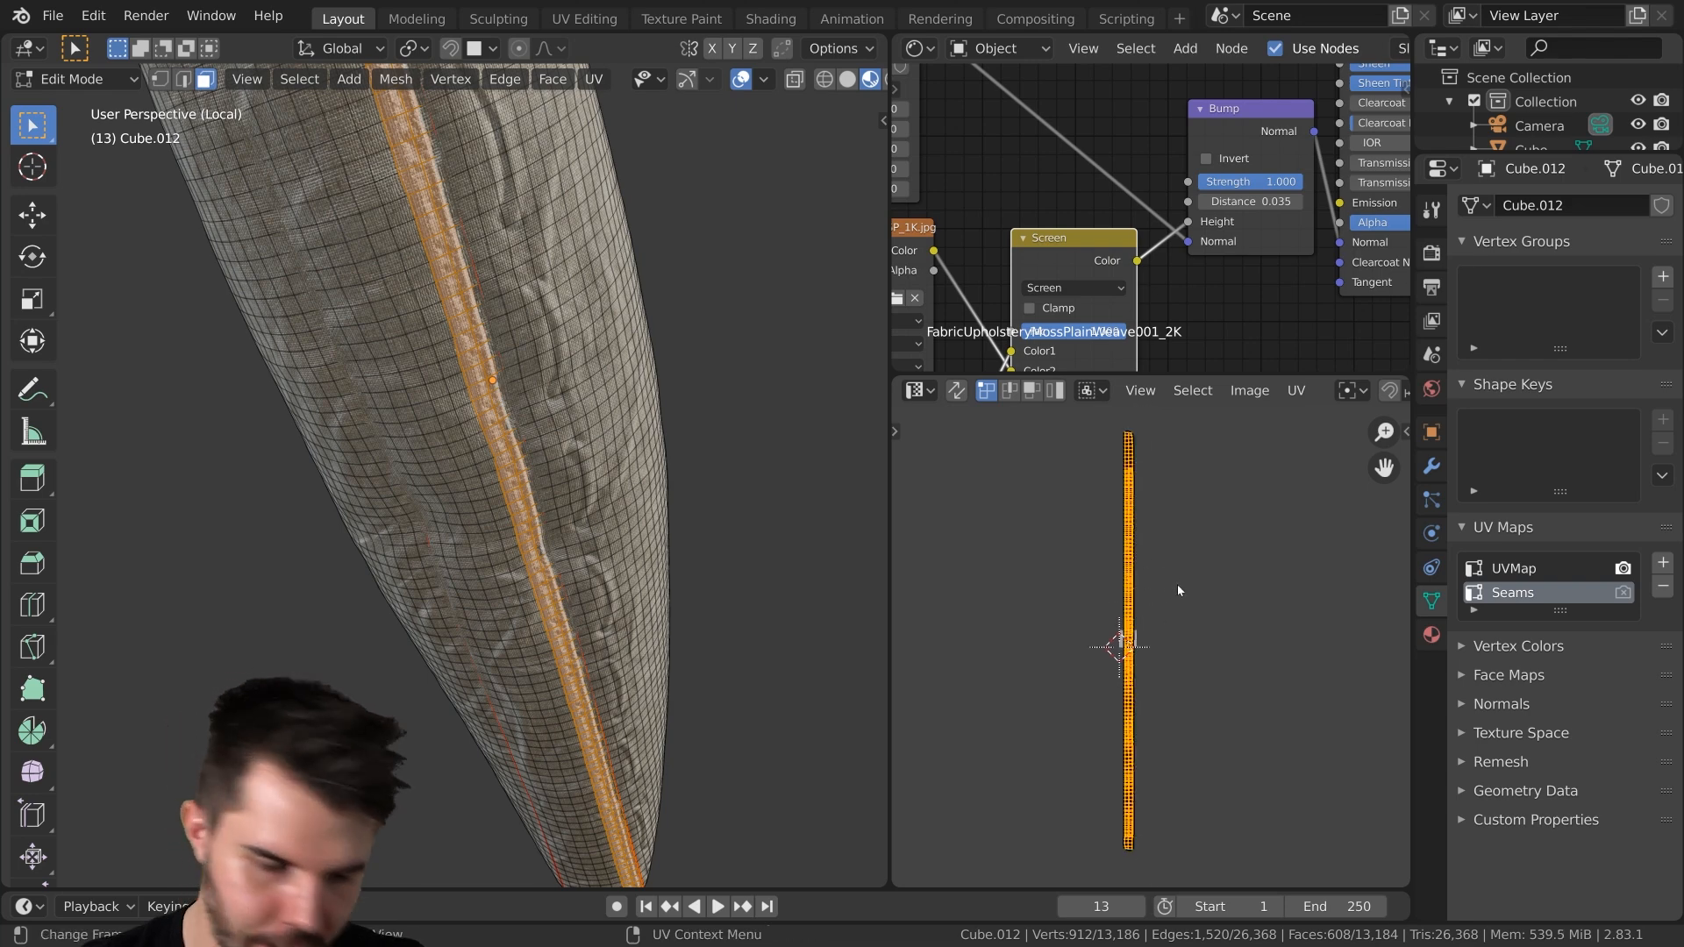
key(n)
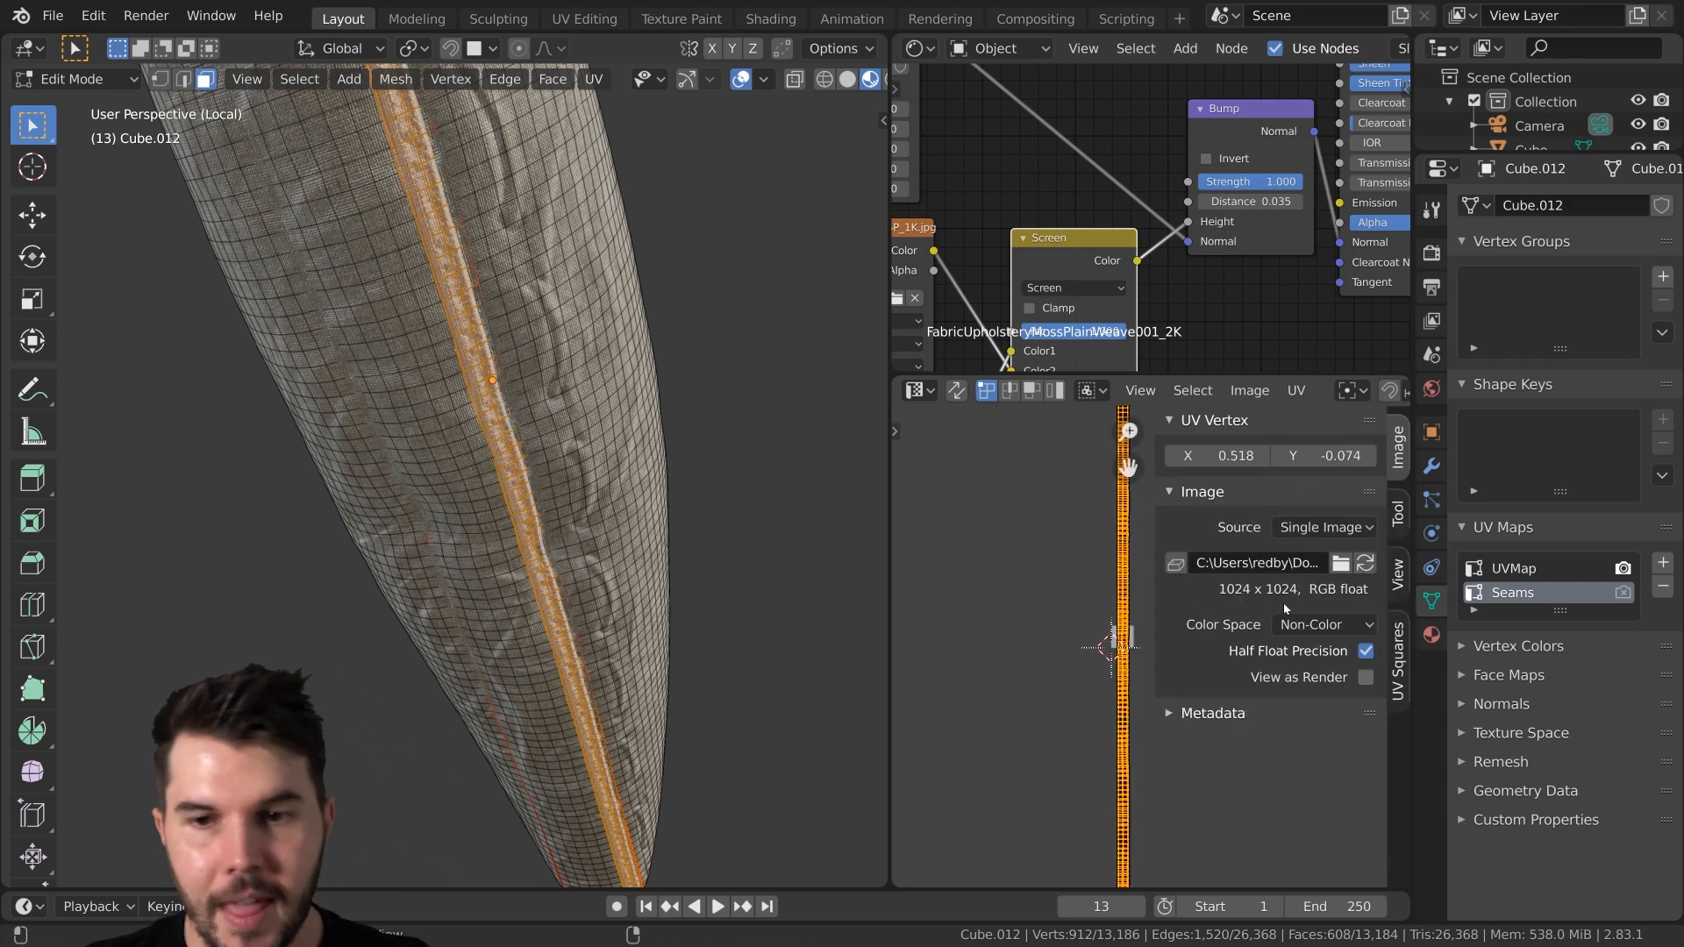
click(1400, 660)
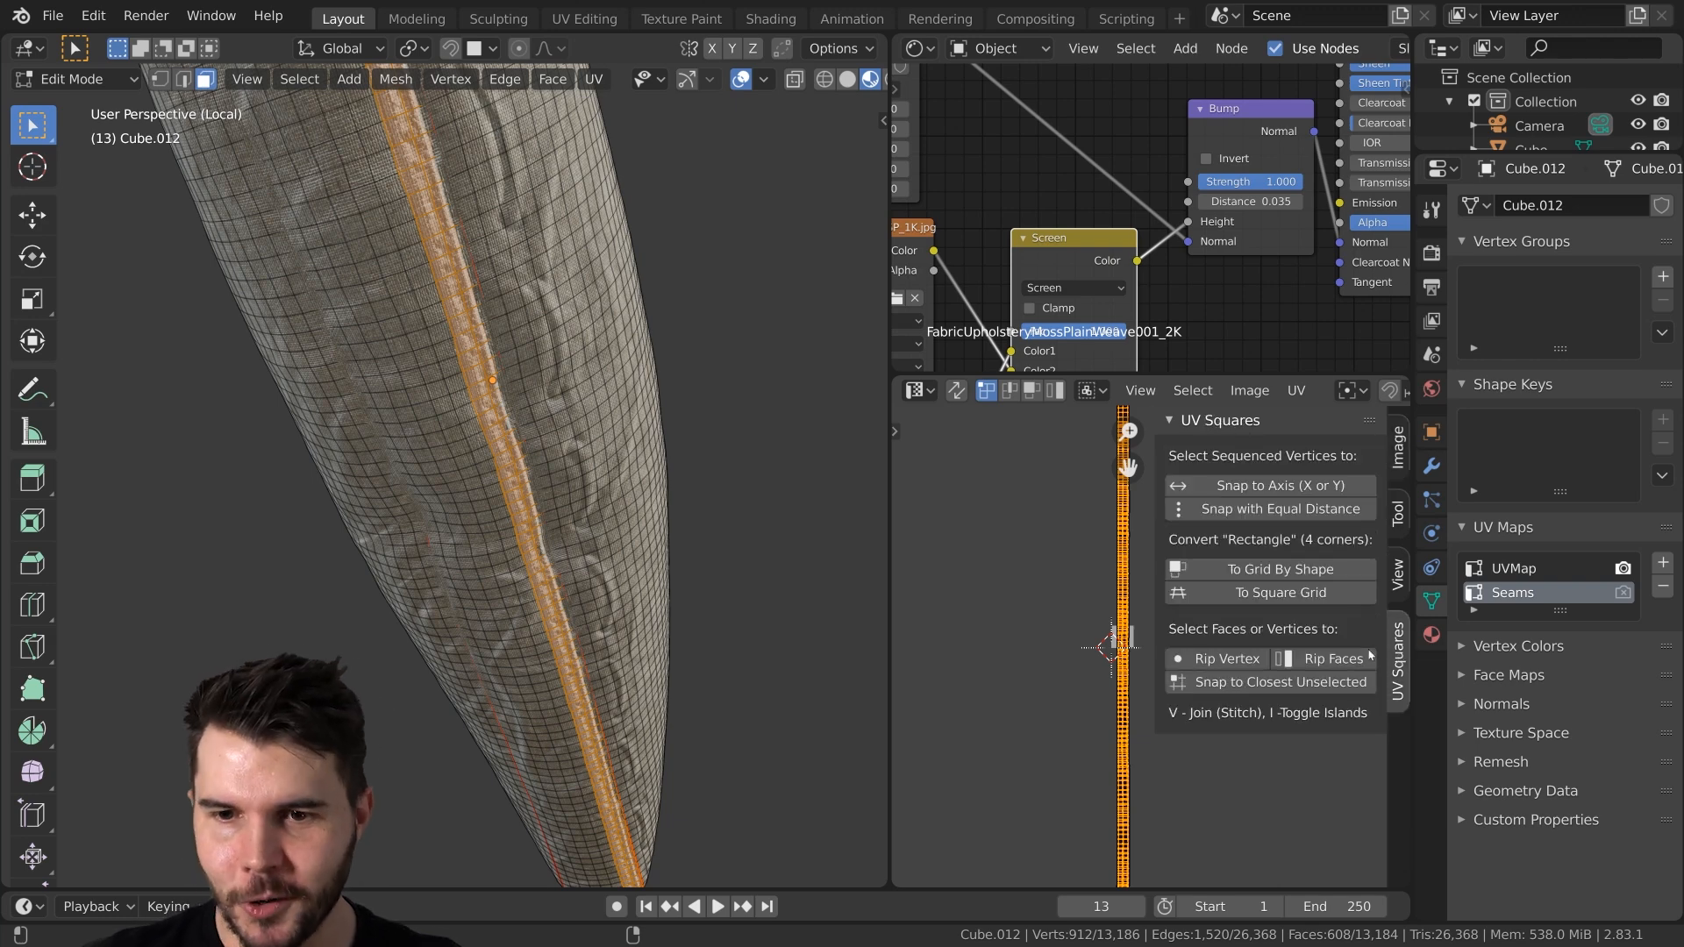
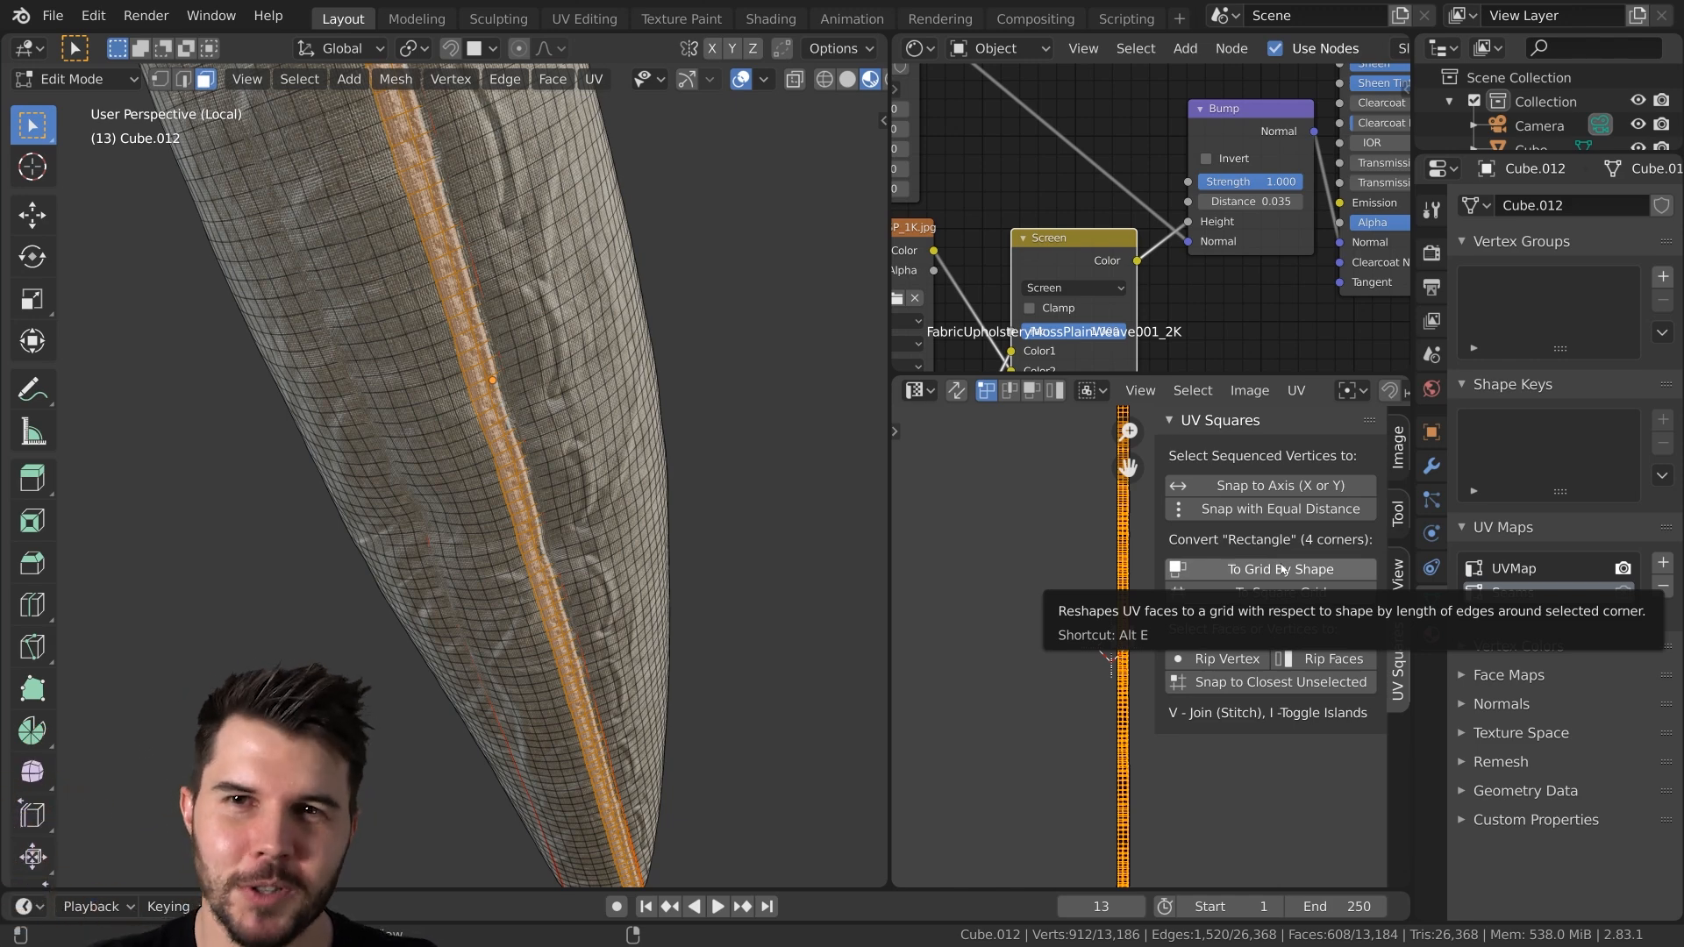
click(1202, 570)
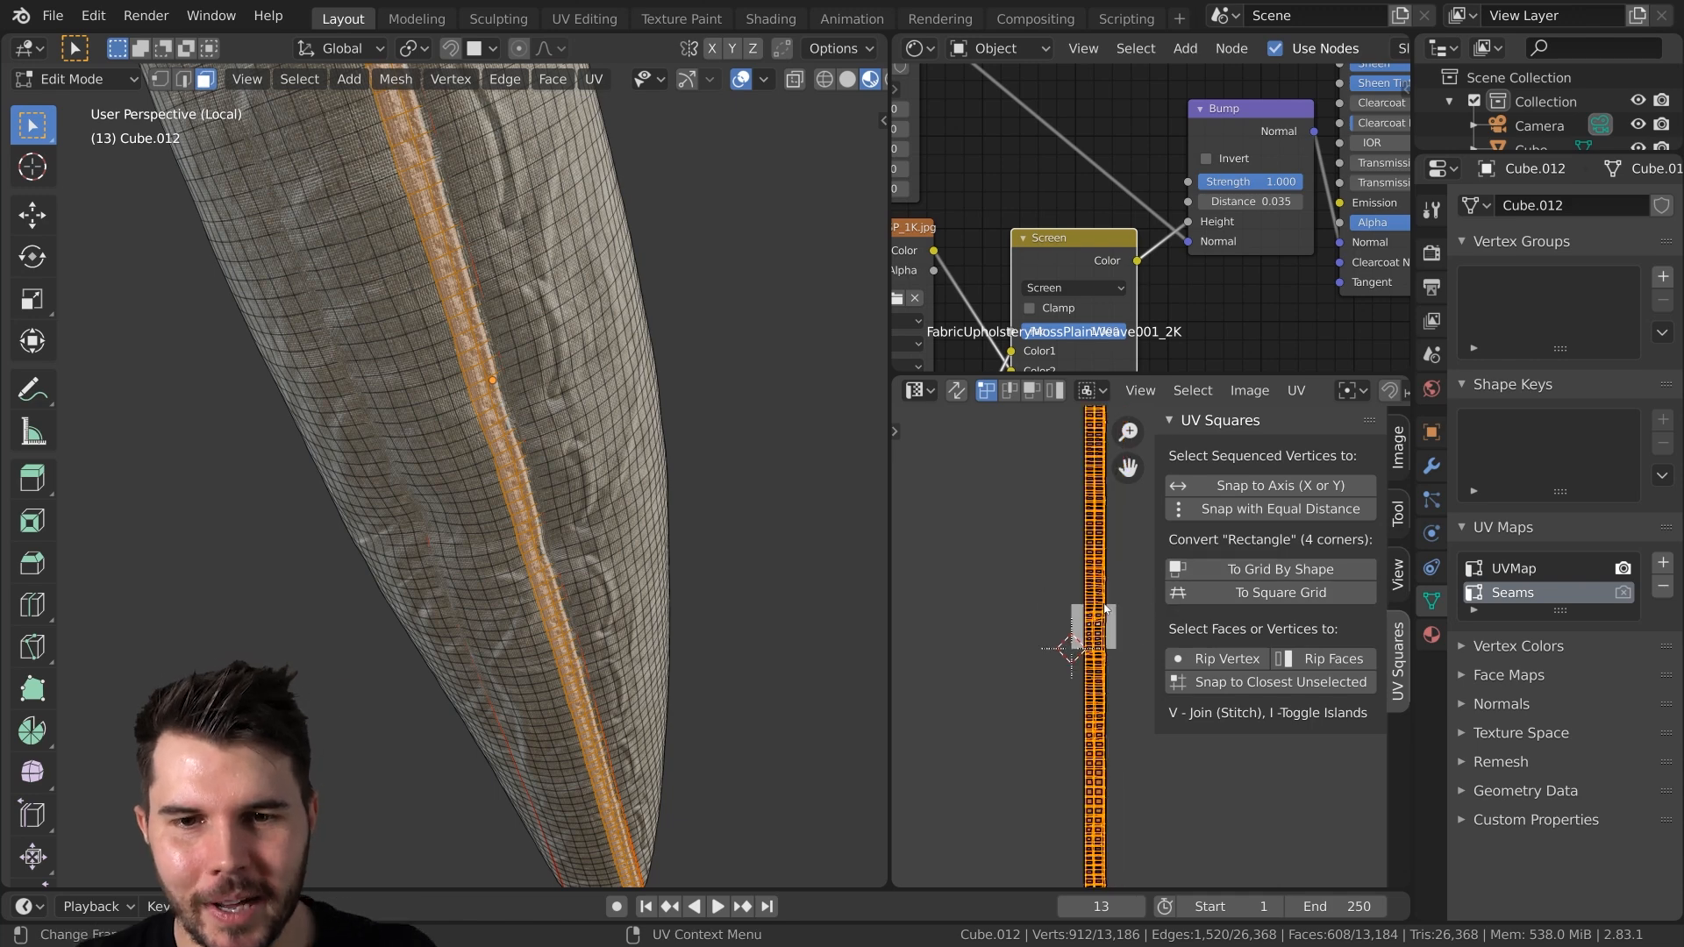
scroll(1105, 609, up, 6)
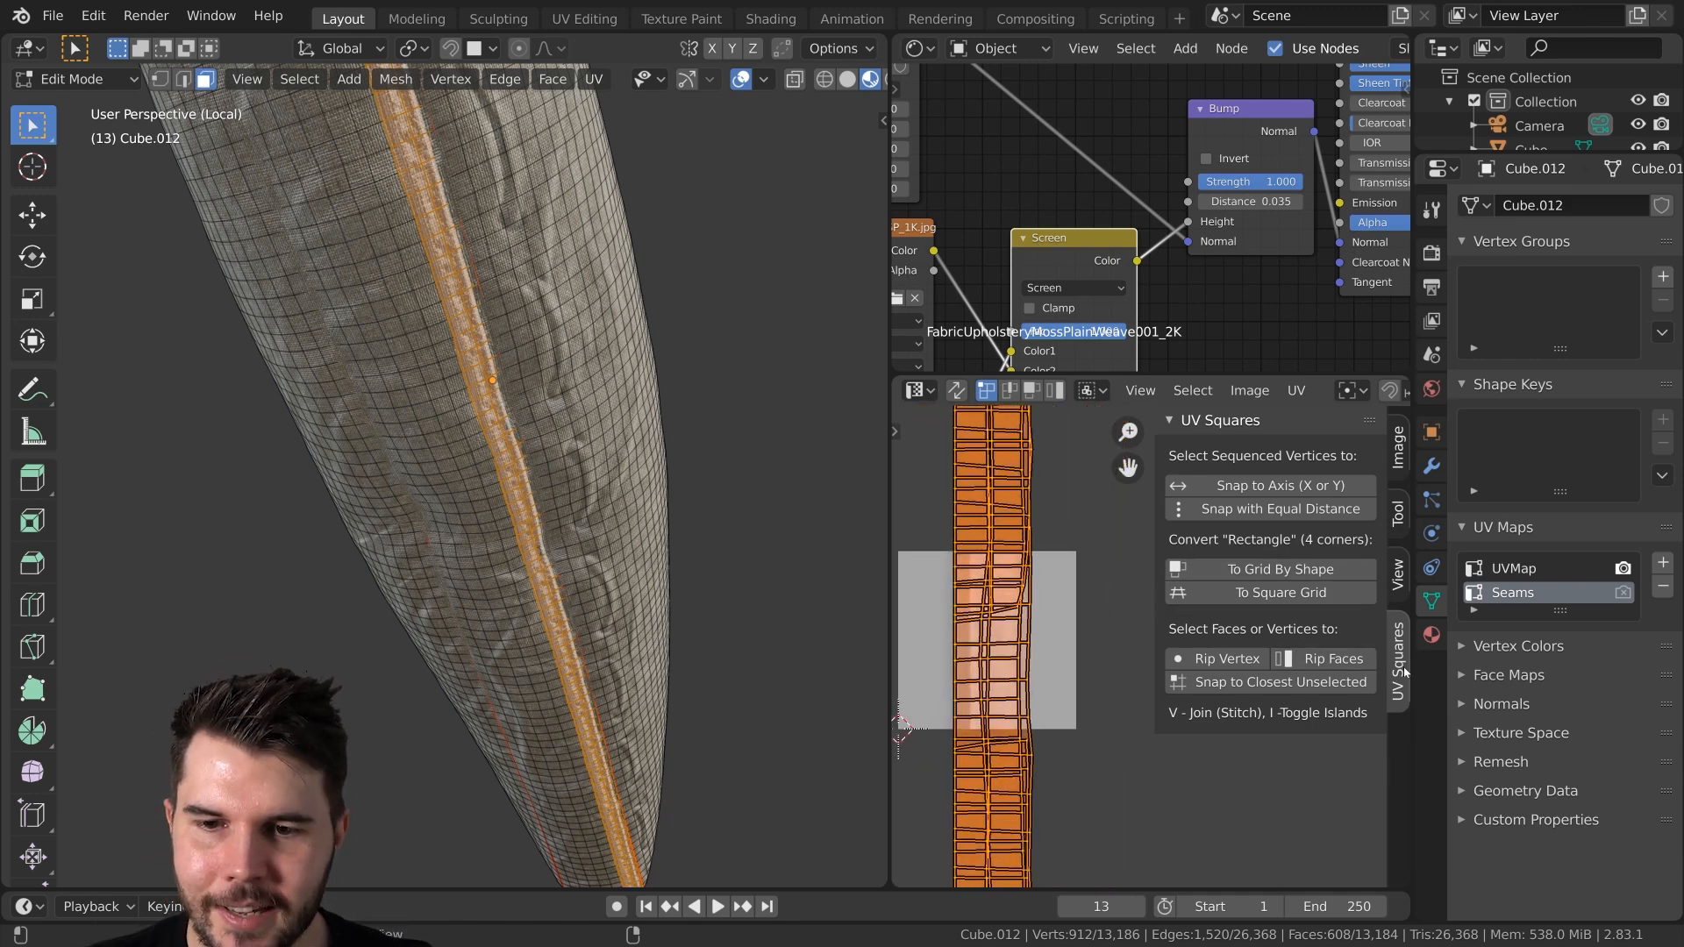
click(1236, 571)
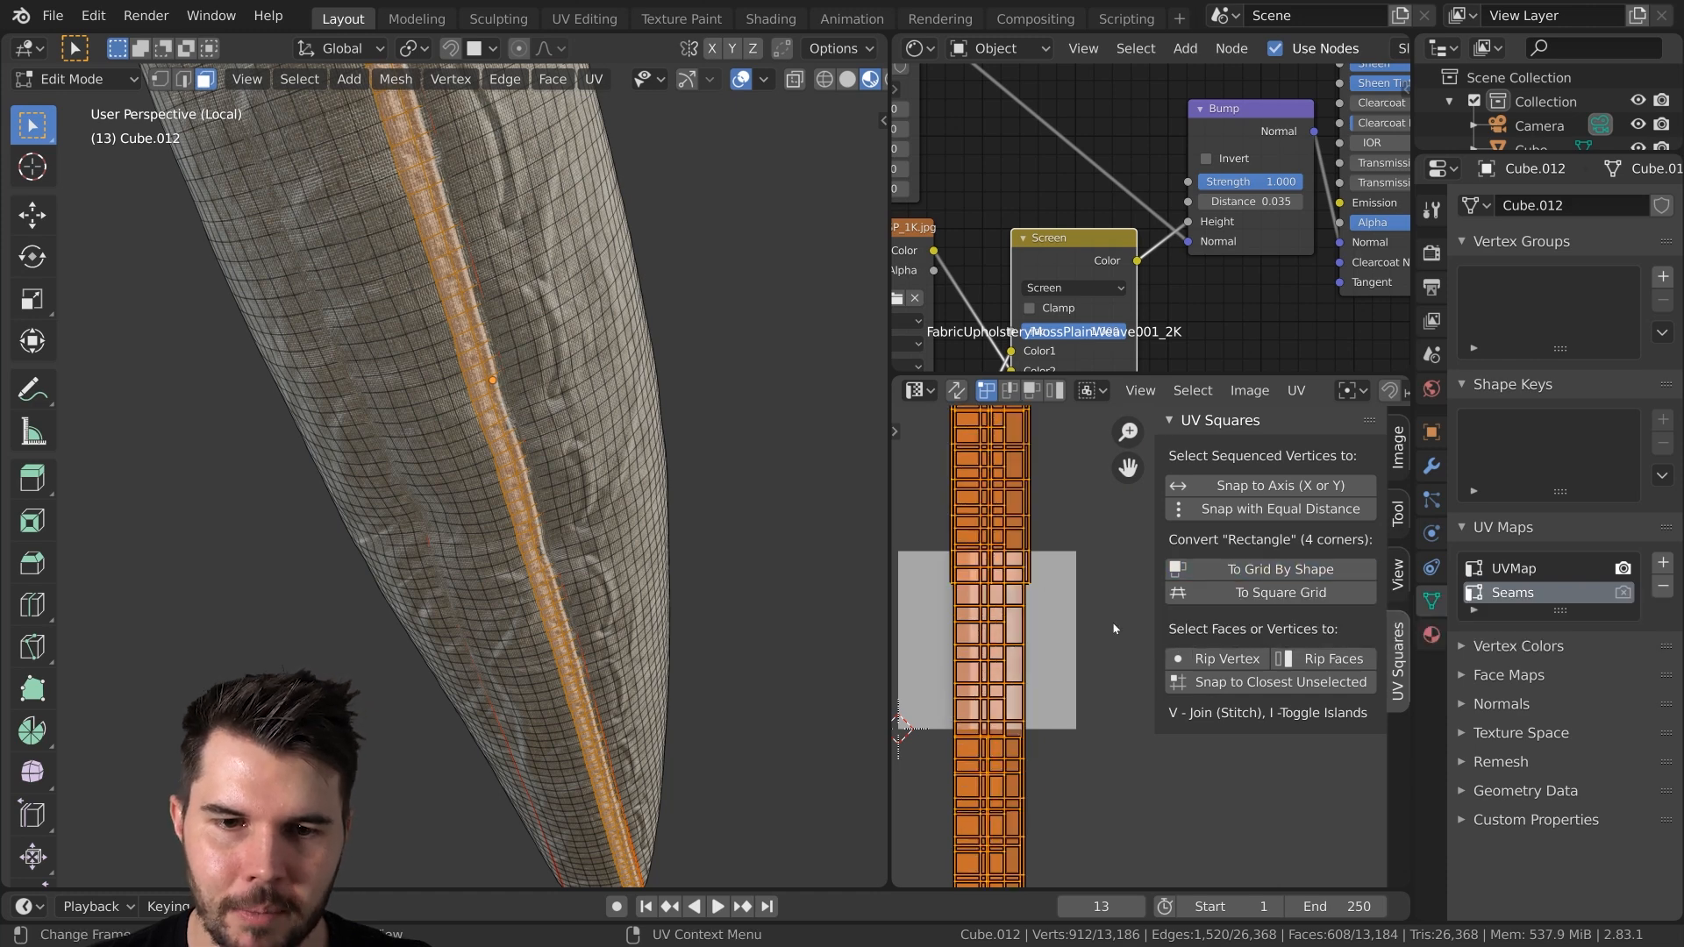
key(n)
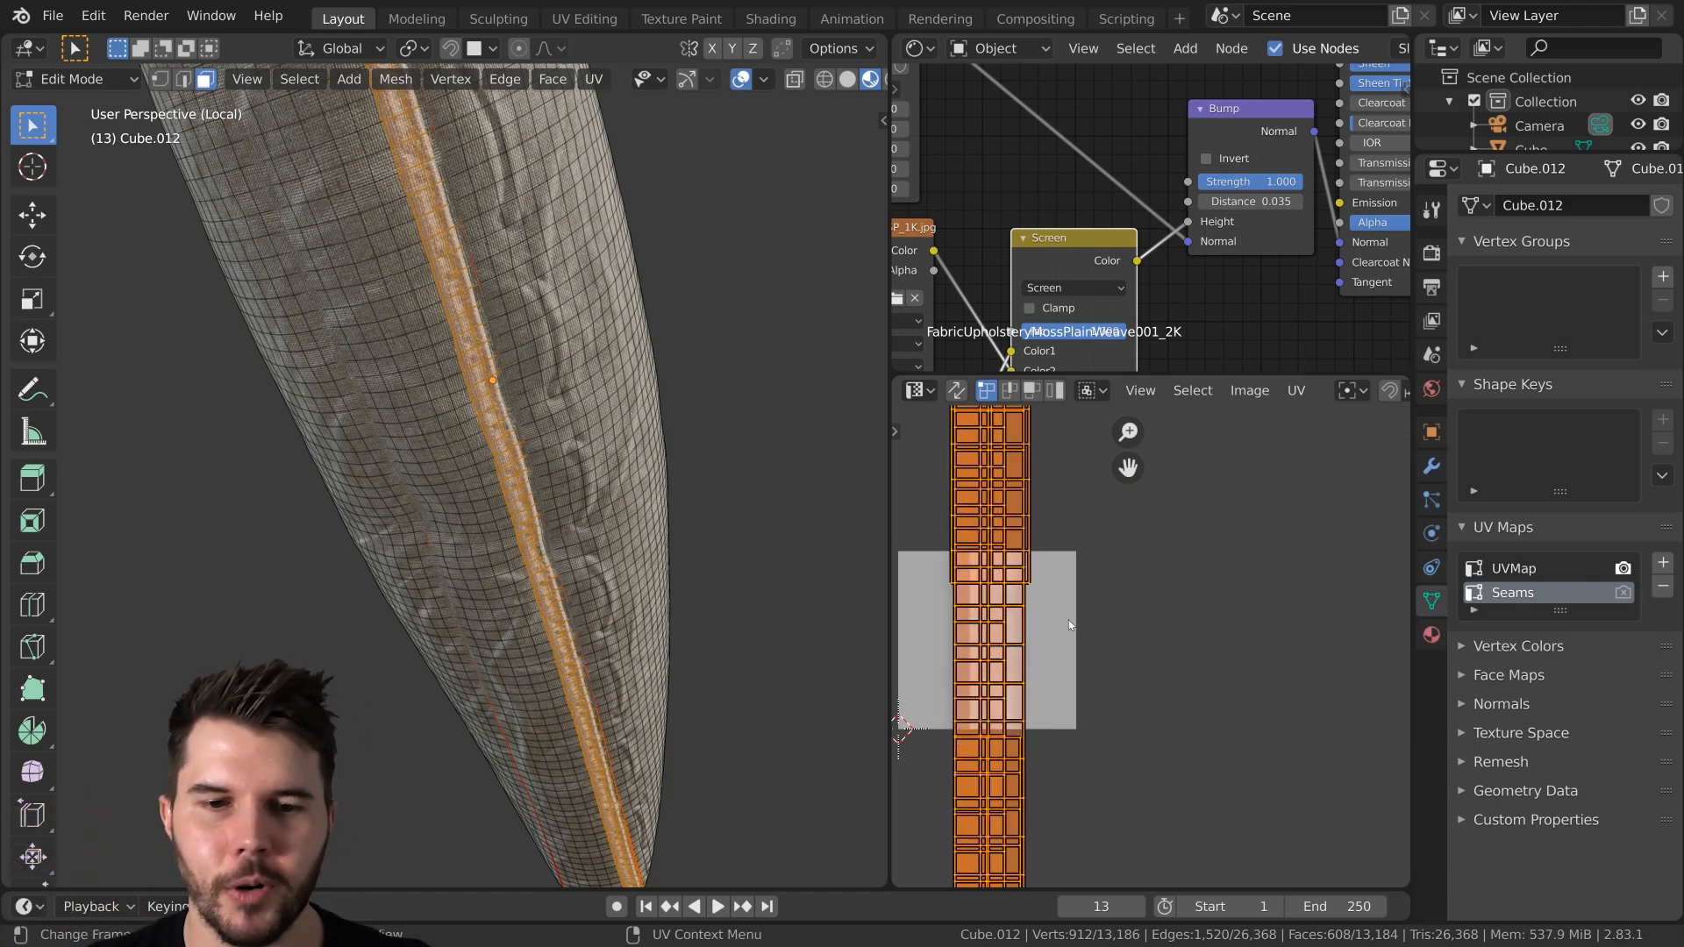
Check the stitching on the cushion in Object Mode, and scale the whole UV strip down slightly over the stitch texture
scroll(1066, 620, up, 3)
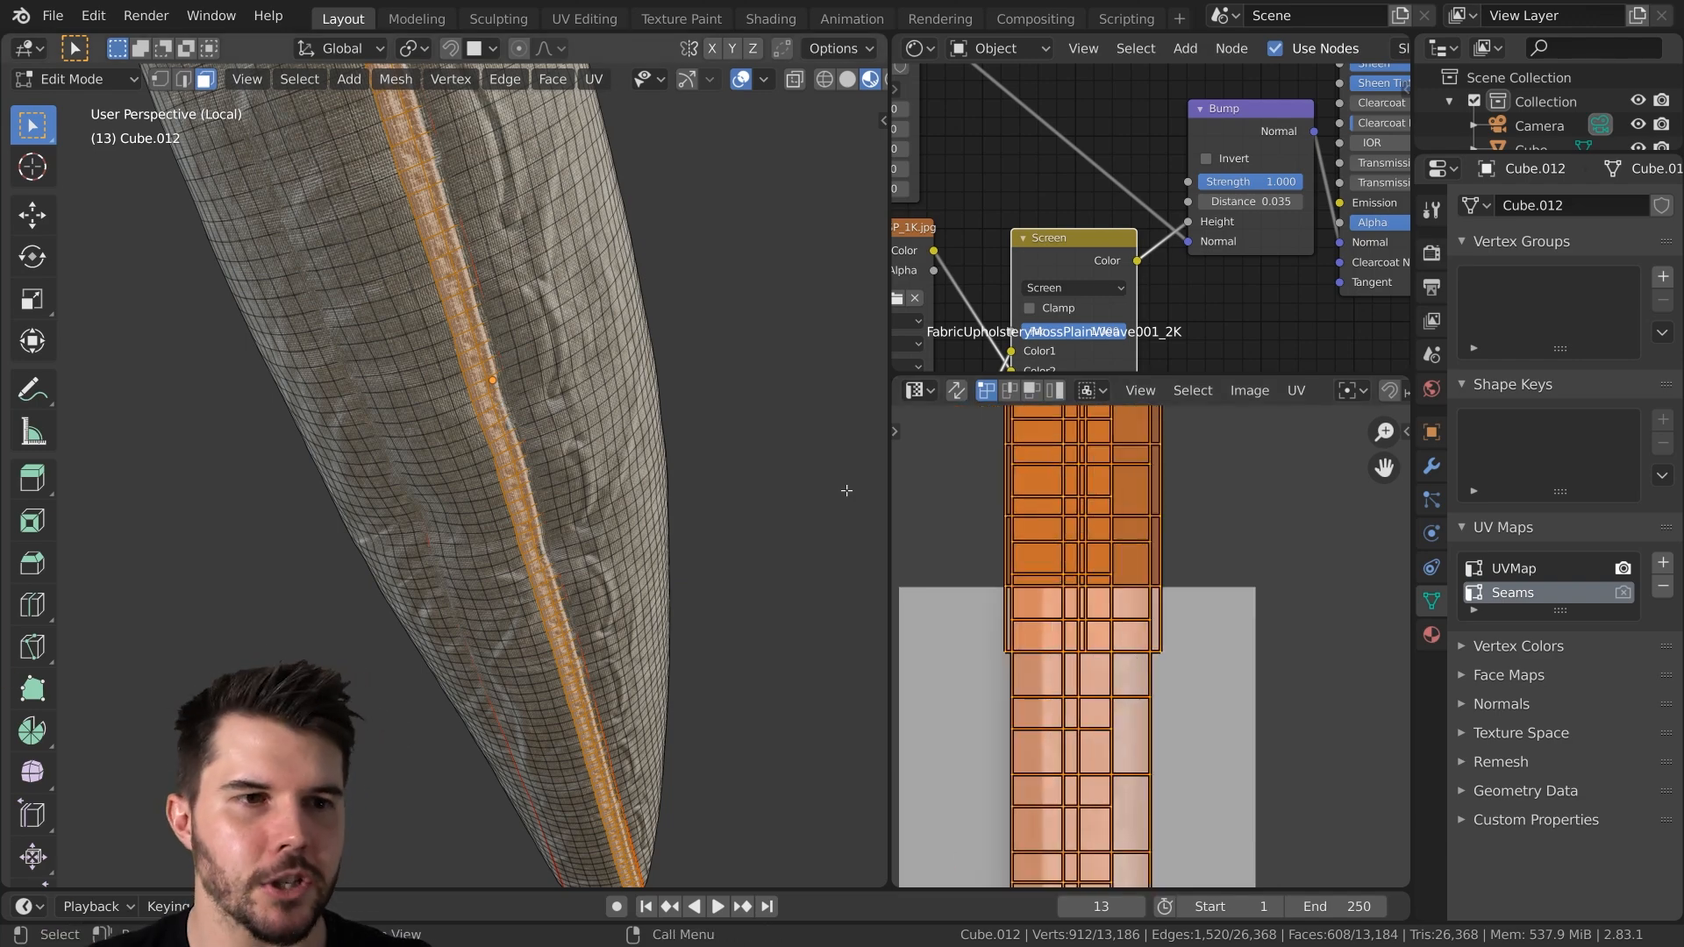
scroll(658, 496, down, 5)
scroll(468, 517, up, 4)
middle_drag(562, 448, 482, 516)
key(Tab)
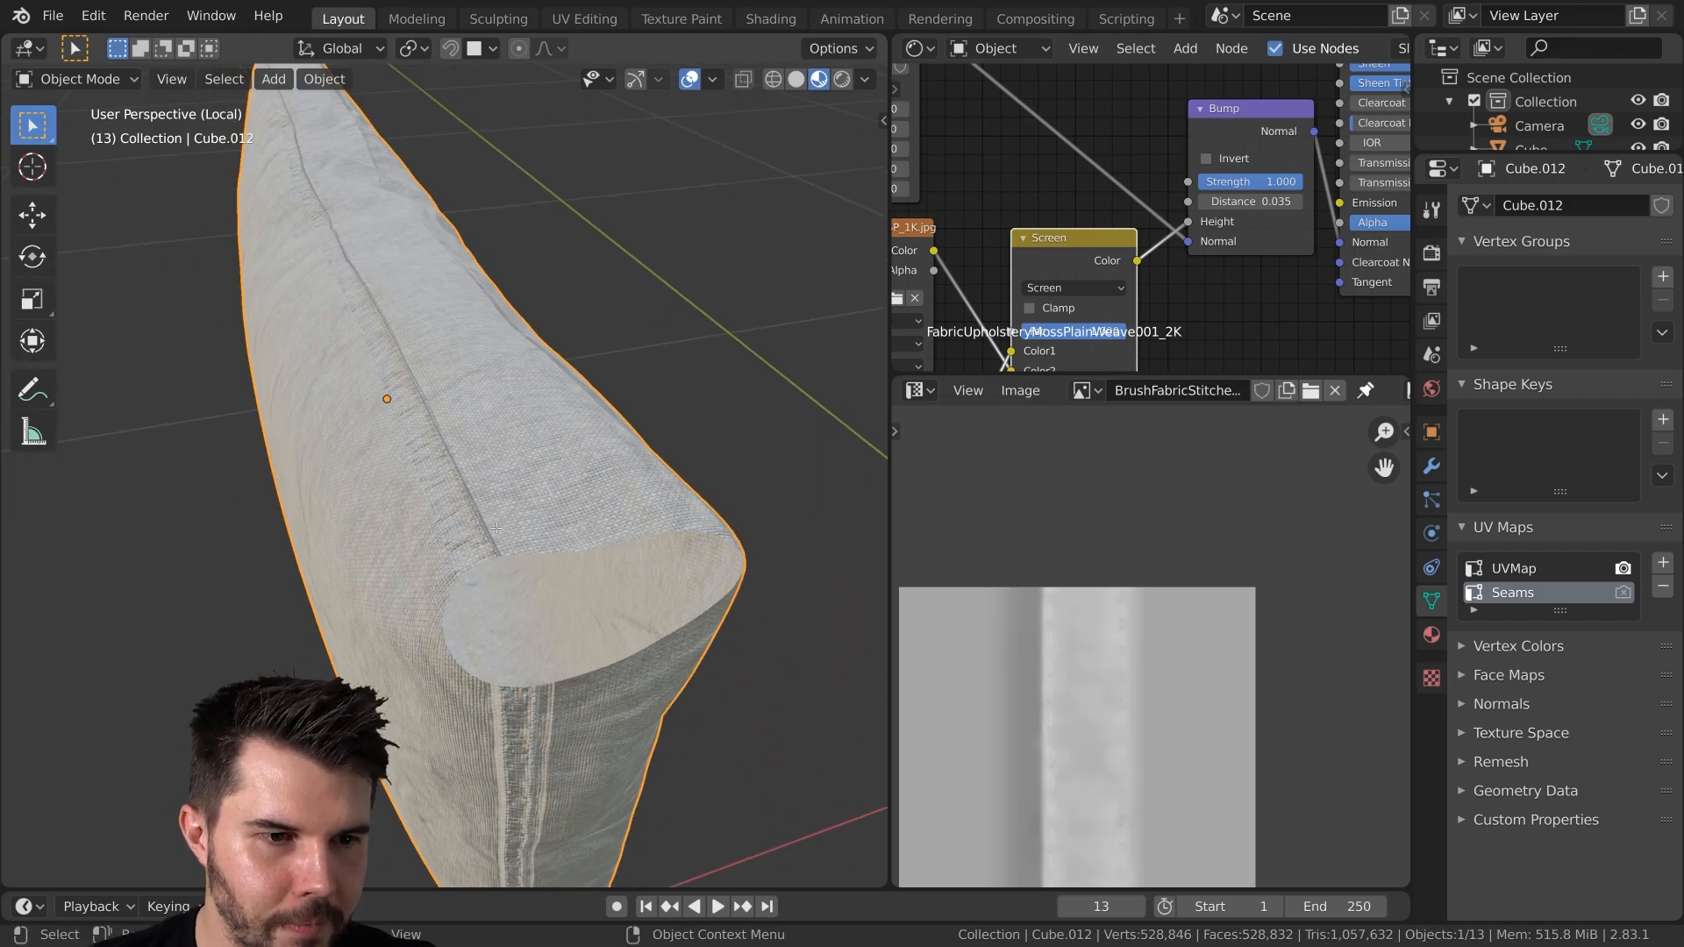
key(Tab)
scroll(1181, 644, down, 3)
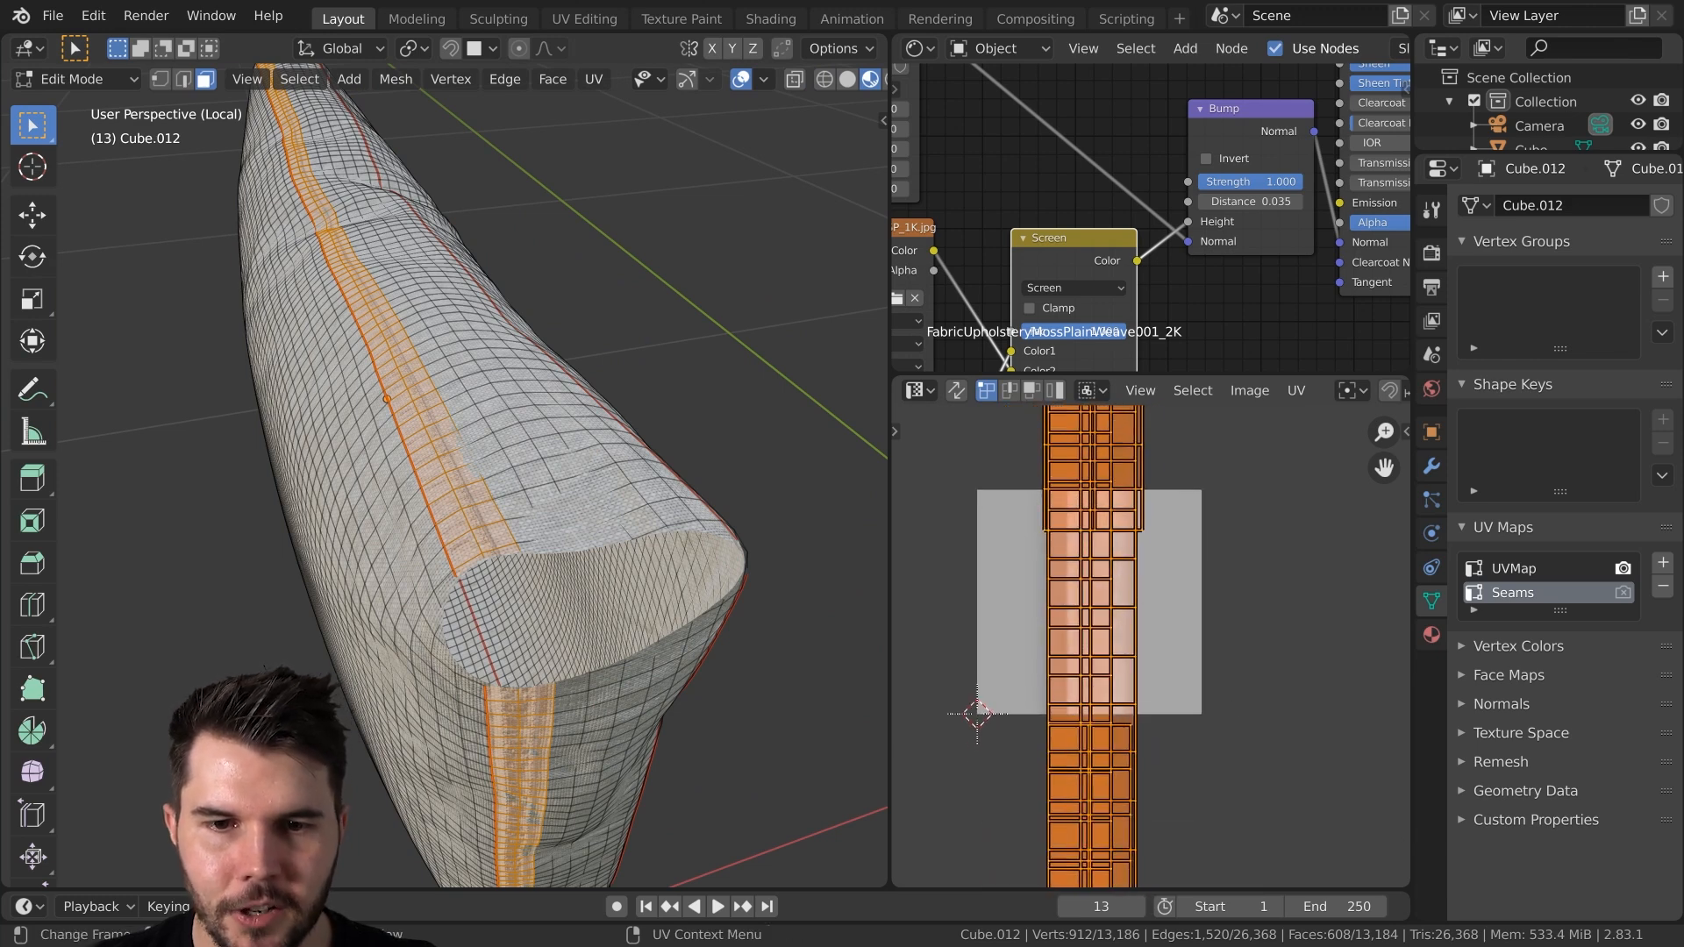
key(s)
click(1211, 676)
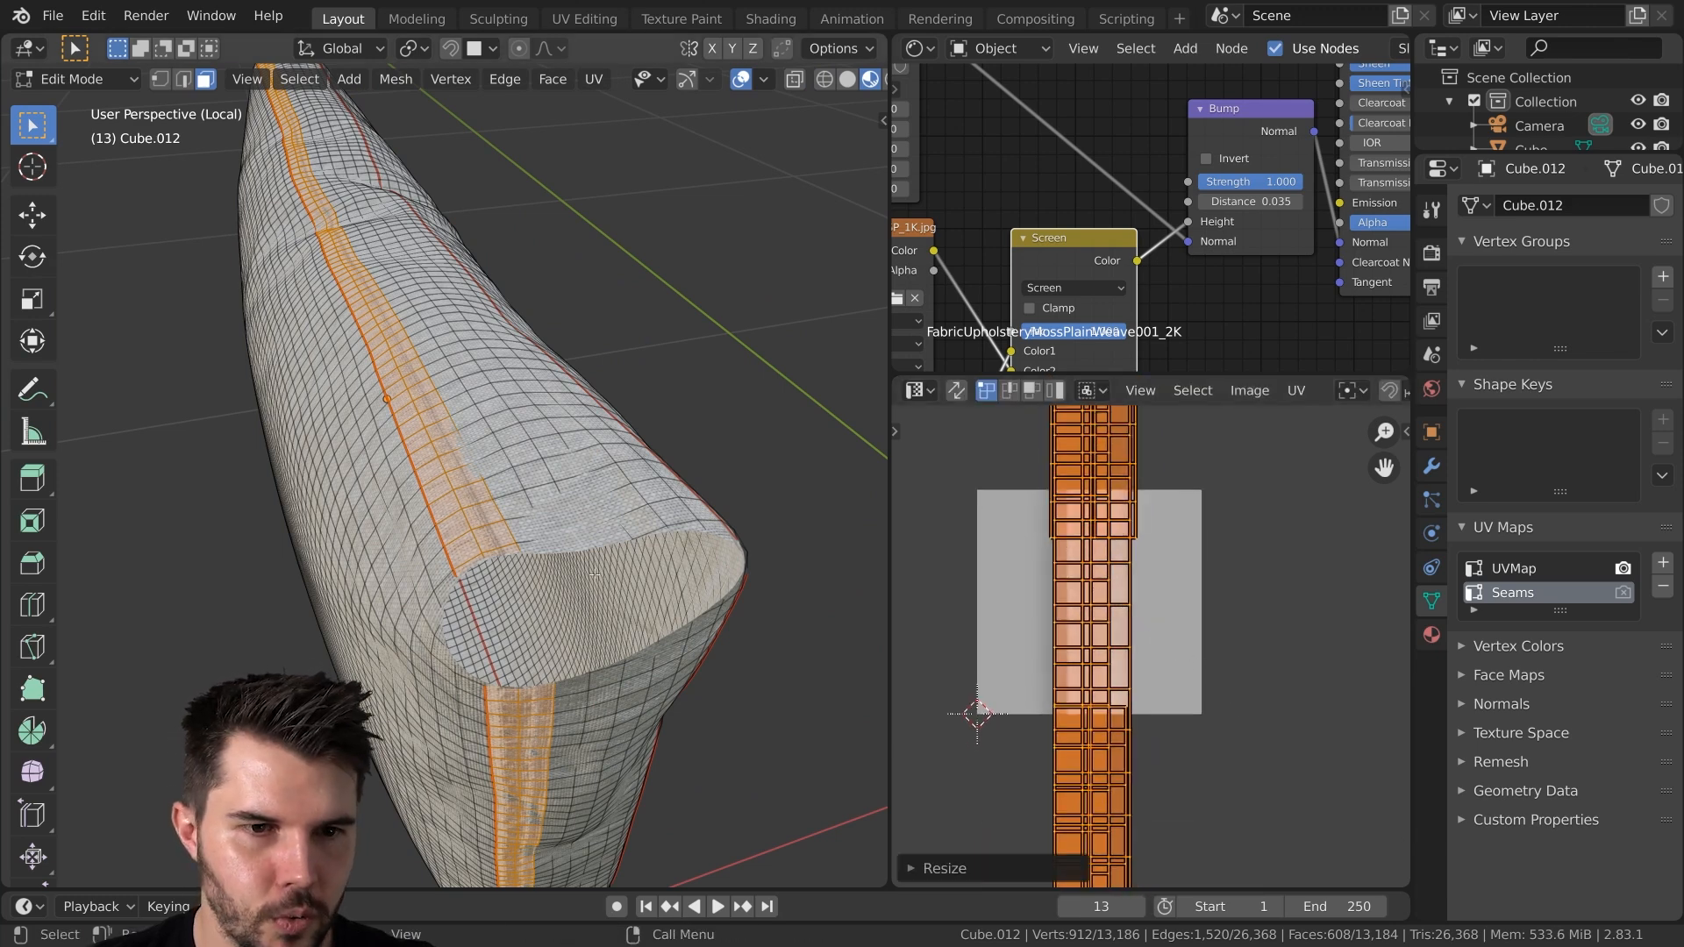
Deselect all of the cushion's faces, leave Edit Mode and exit the isolated view to show the whole sofa
key(alt+a)
scroll(591, 539, down, 1)
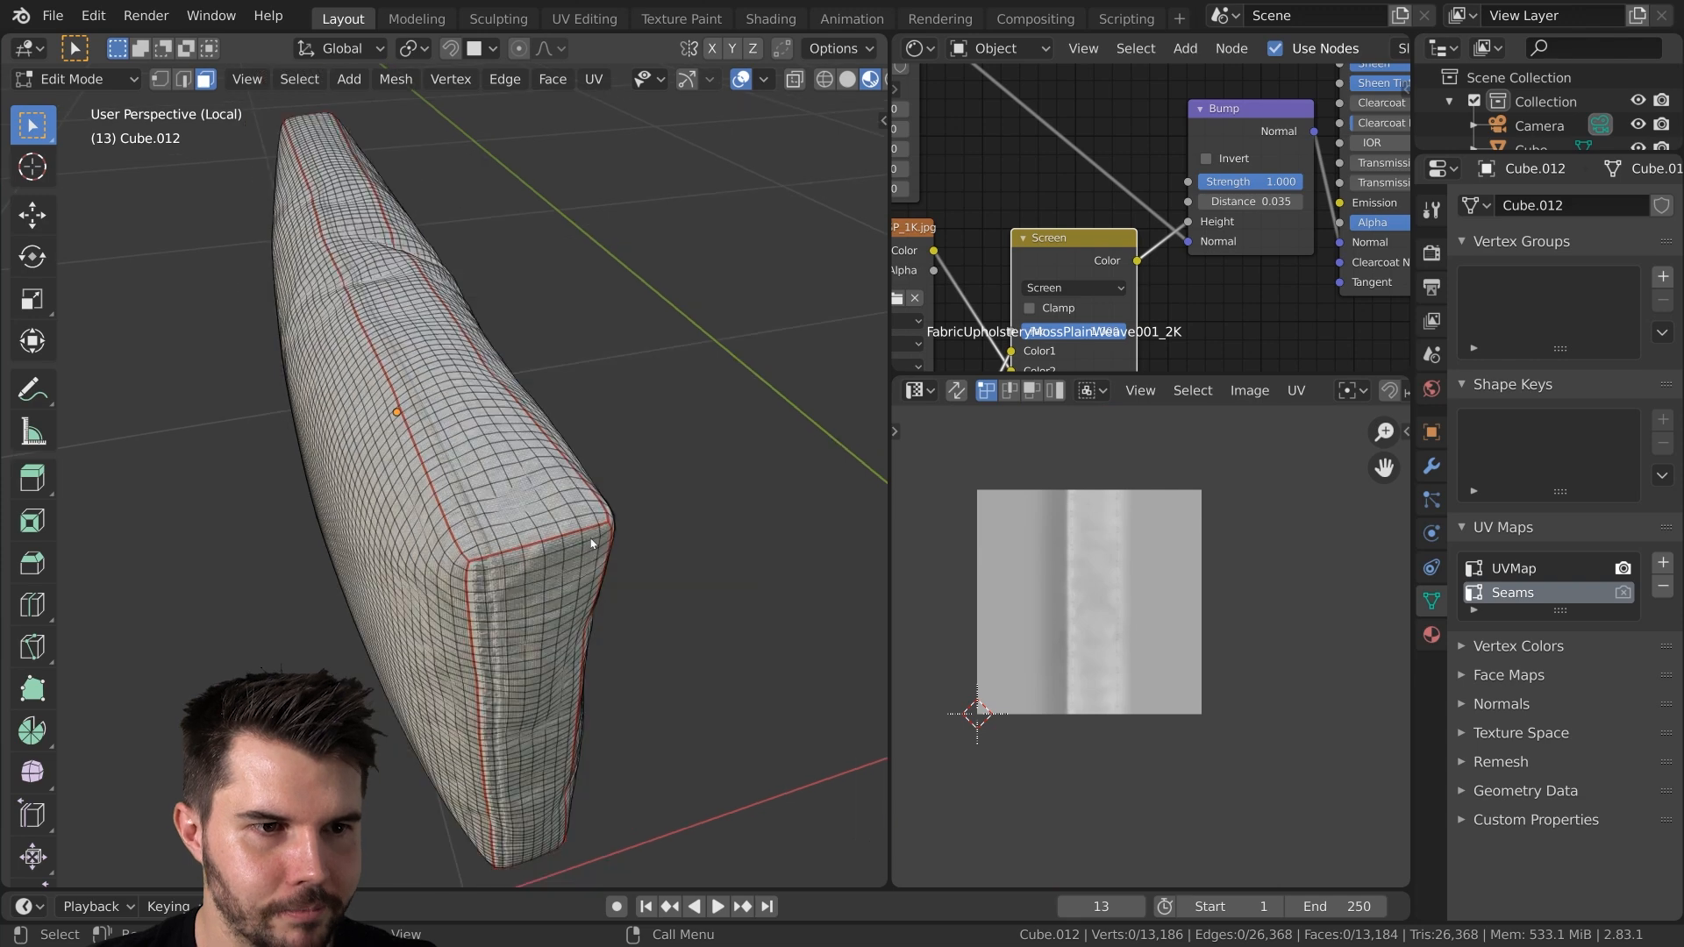
key(Tab)
middle_drag(590, 535, 518, 535)
key(KP_Divide)
scroll(526, 535, up, 3)
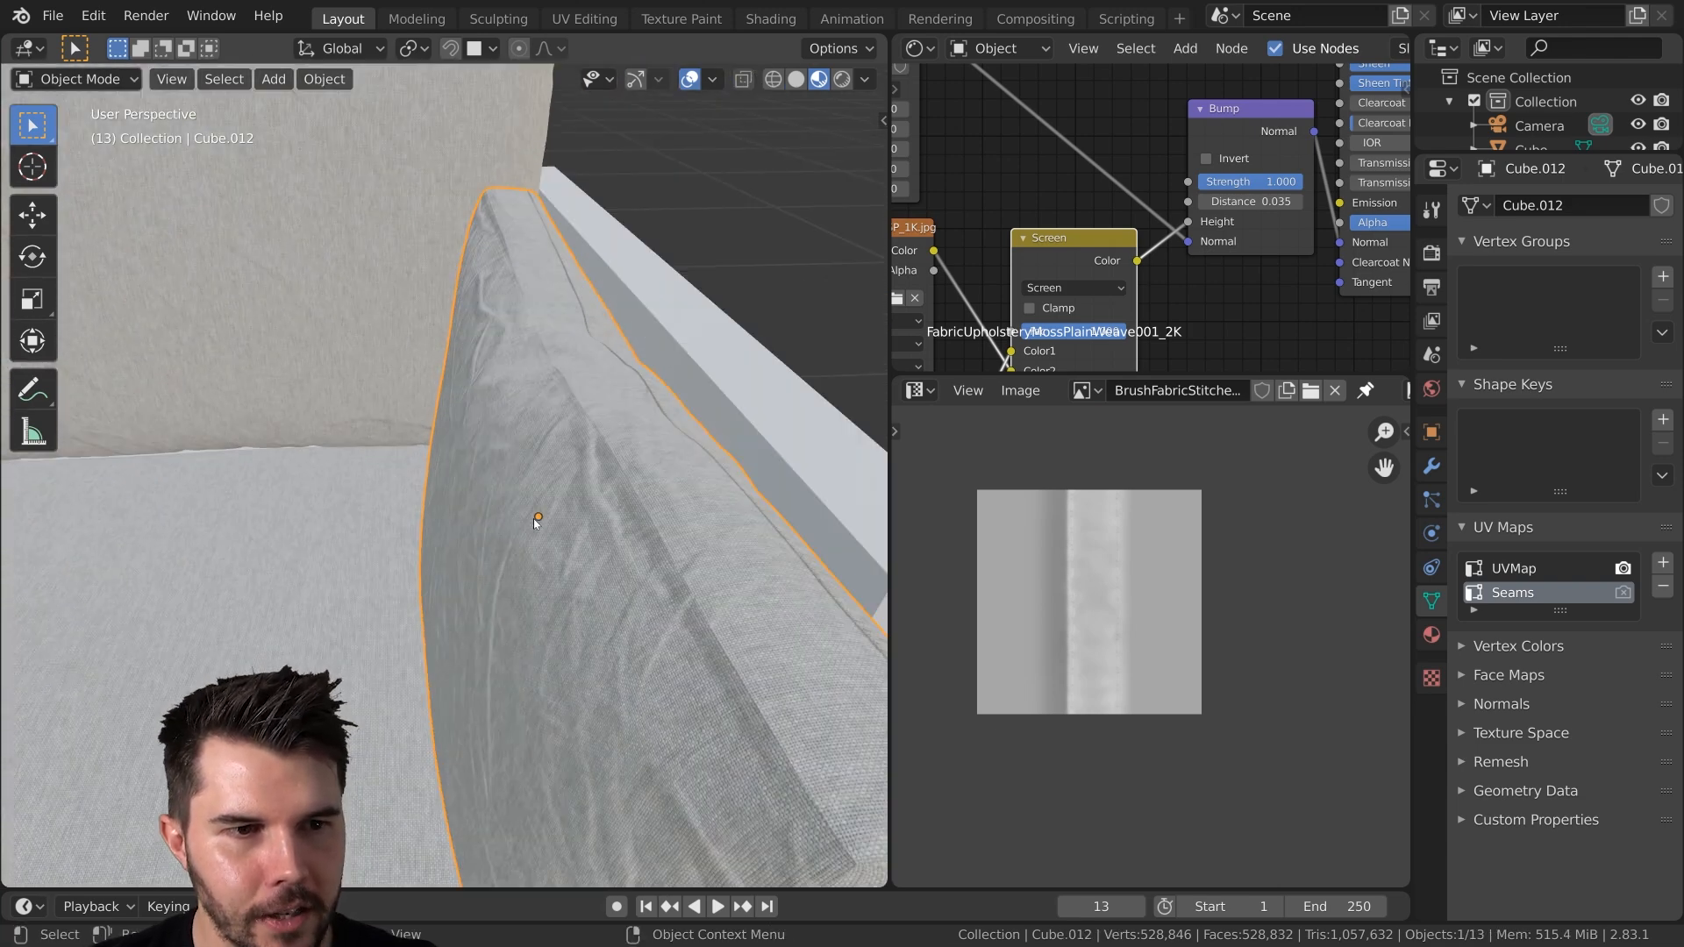
Examine the cushion's seam edges and mesh in Edit Mode from several angles and distances
scroll(606, 449, down, 4)
shift+middle_drag(593, 545, 495, 445)
key(Tab)
scroll(470, 388, up, 4)
scroll(474, 393, down, 4)
scroll(495, 445, up, 4)
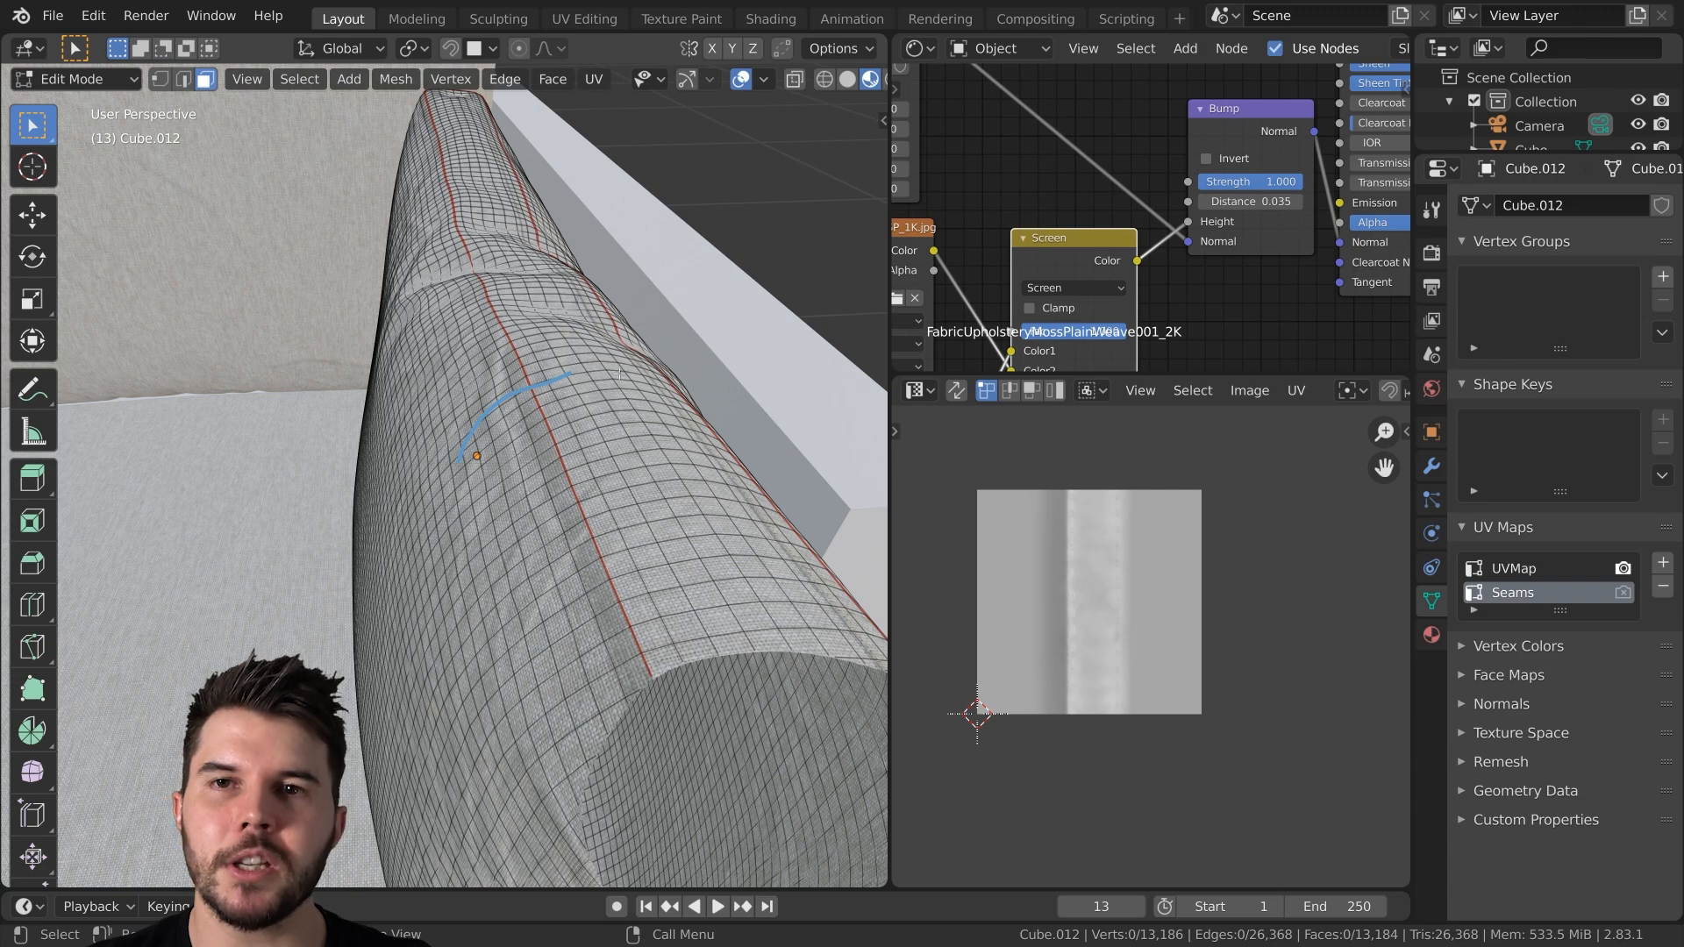
middle_drag(594, 448, 431, 132)
scroll(432, 261, down, 5)
middle_drag(432, 261, 520, 263)
scroll(520, 337, up, 3)
scroll(521, 359, down, 3)
middle_drag(521, 360, 521, 390)
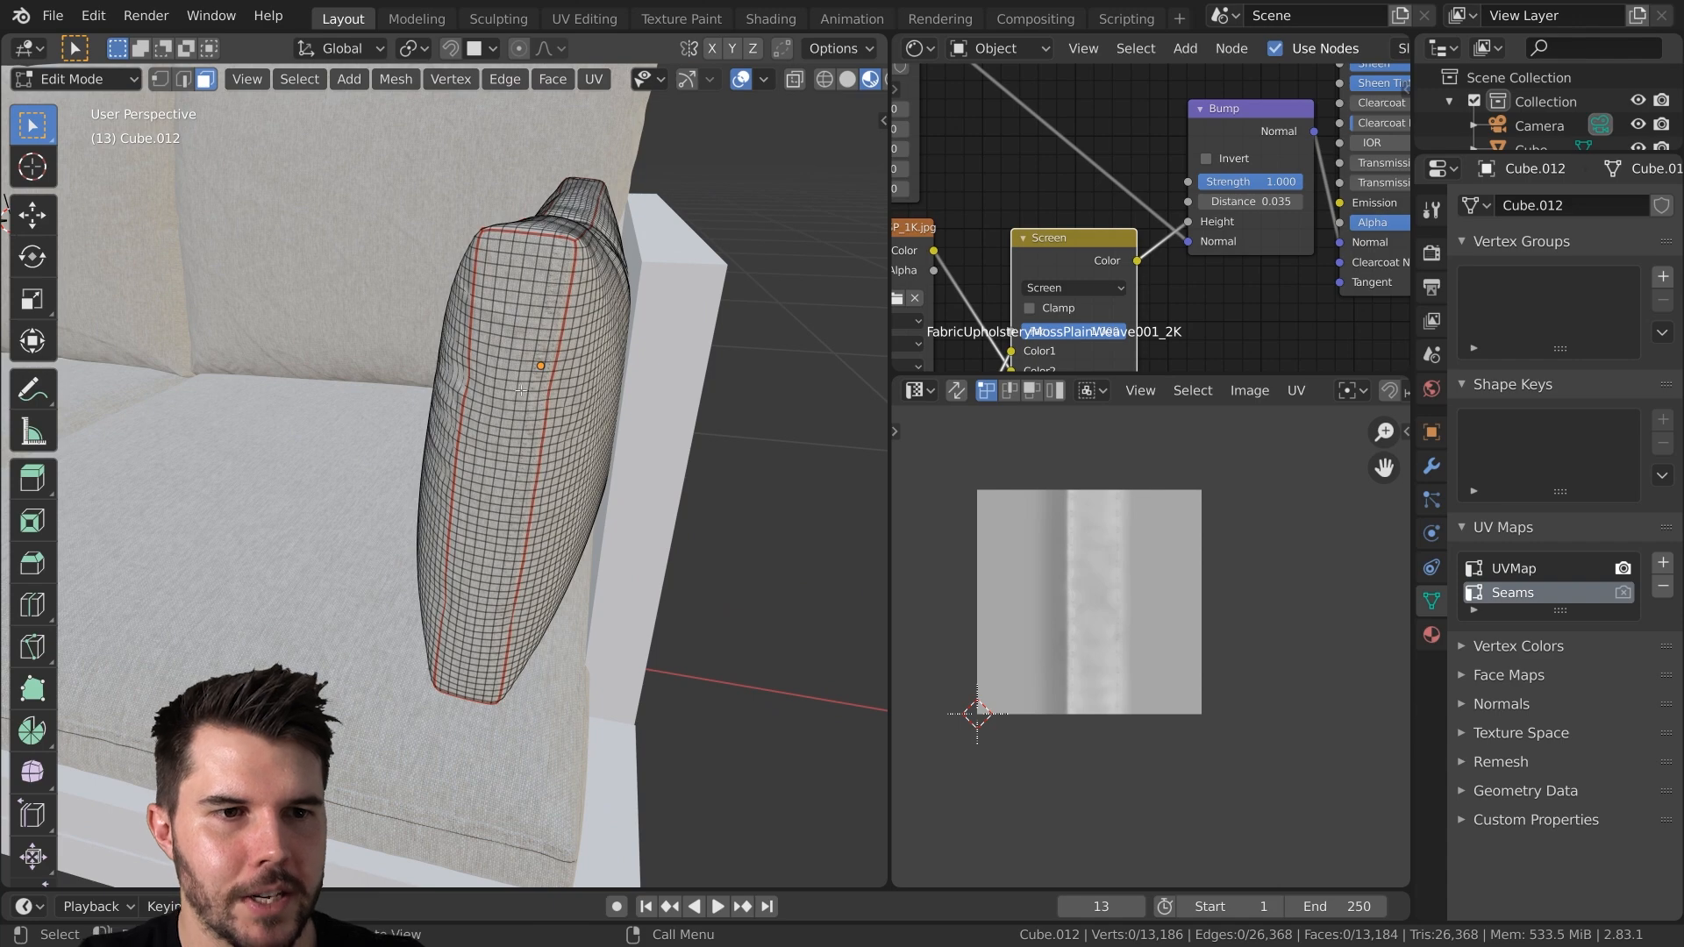
middle_drag(553, 333, 535, 412)
scroll(525, 412, down, 3)
scroll(525, 413, up, 1)
scroll(467, 498, up, 4)
scroll(535, 412, down, 5)
scroll(533, 414, down, 2)
scroll(532, 417, up, 2)
scroll(531, 419, down, 2)
scroll(519, 429, up, 2)
shift+middle_drag(519, 429, 553, 348)
scroll(553, 348, up, 2)
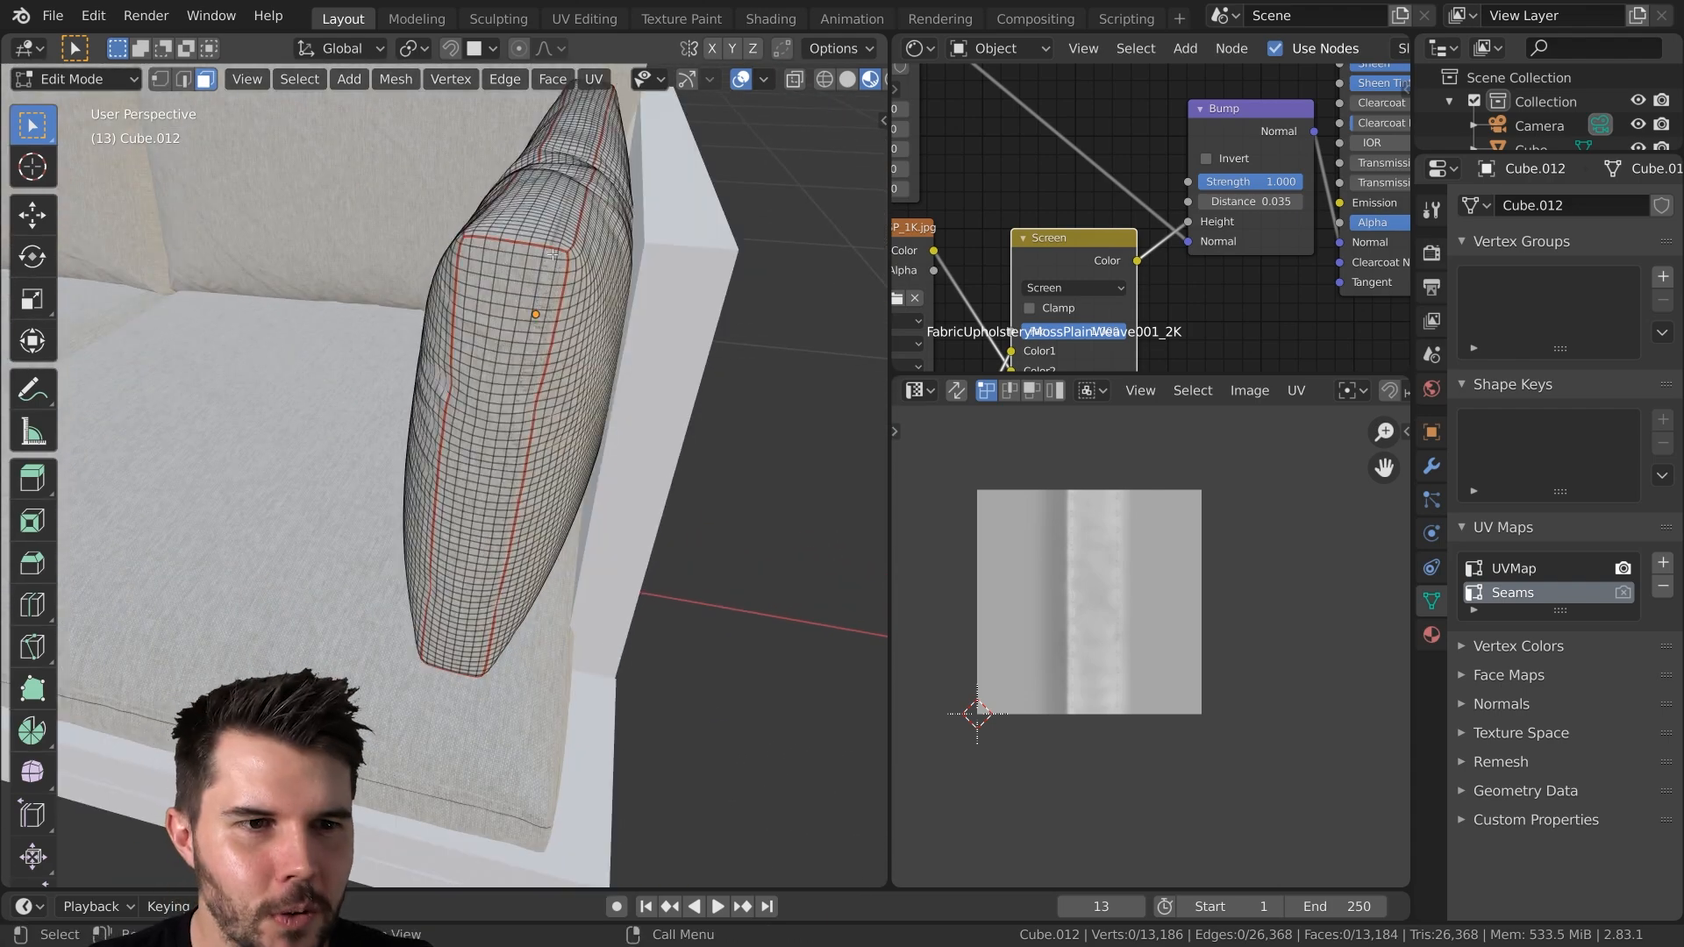
Select the face loops running along the cushion's left lengthwise seam and view them against the sofa
alt+click(468, 247)
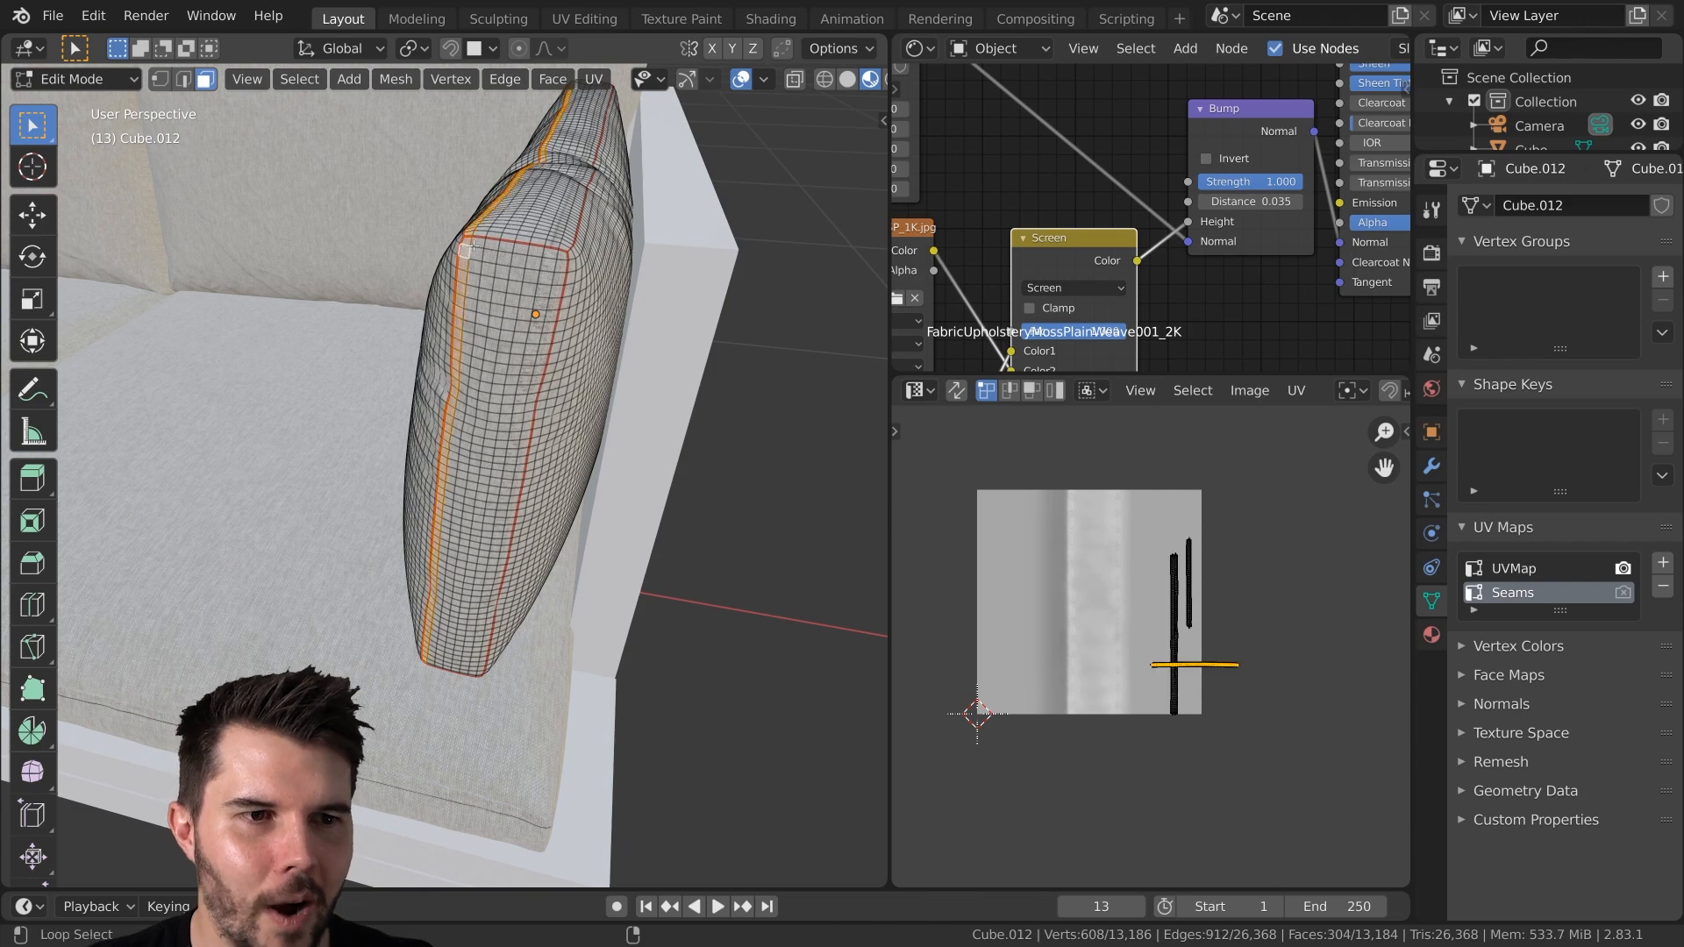
scroll(527, 337, down, 4)
scroll(527, 338, up, 2)
key(Tab)
middle_drag(526, 338, 509, 309)
scroll(451, 272, up, 2)
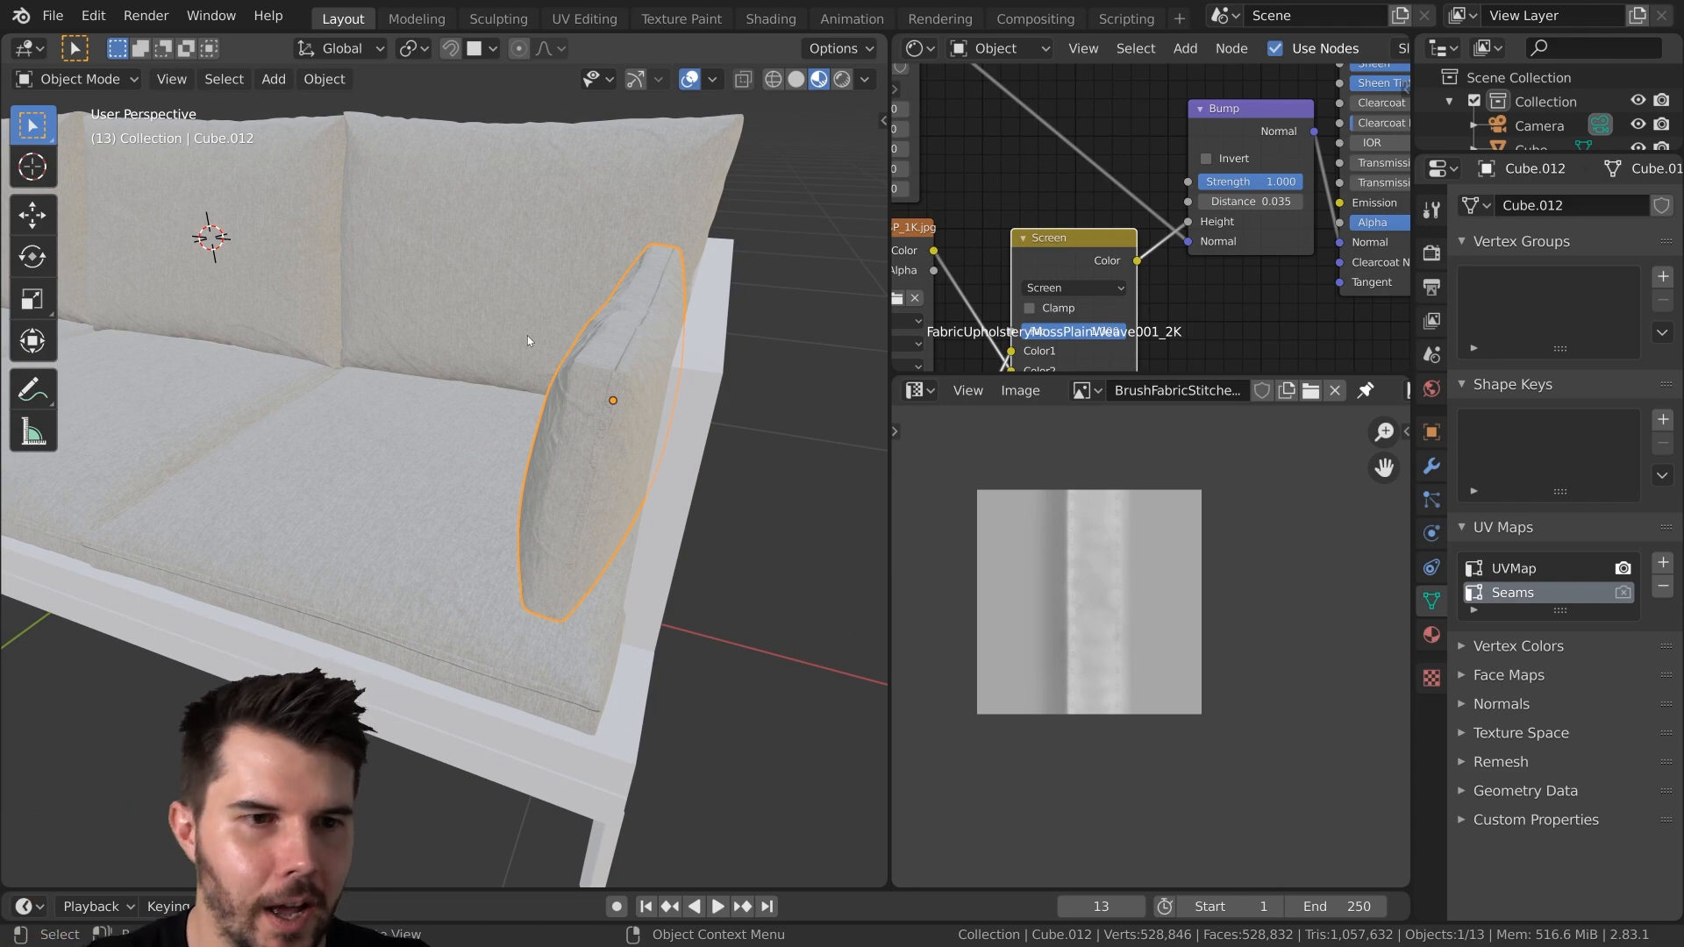
scroll(528, 341, up, 4)
key(Tab)
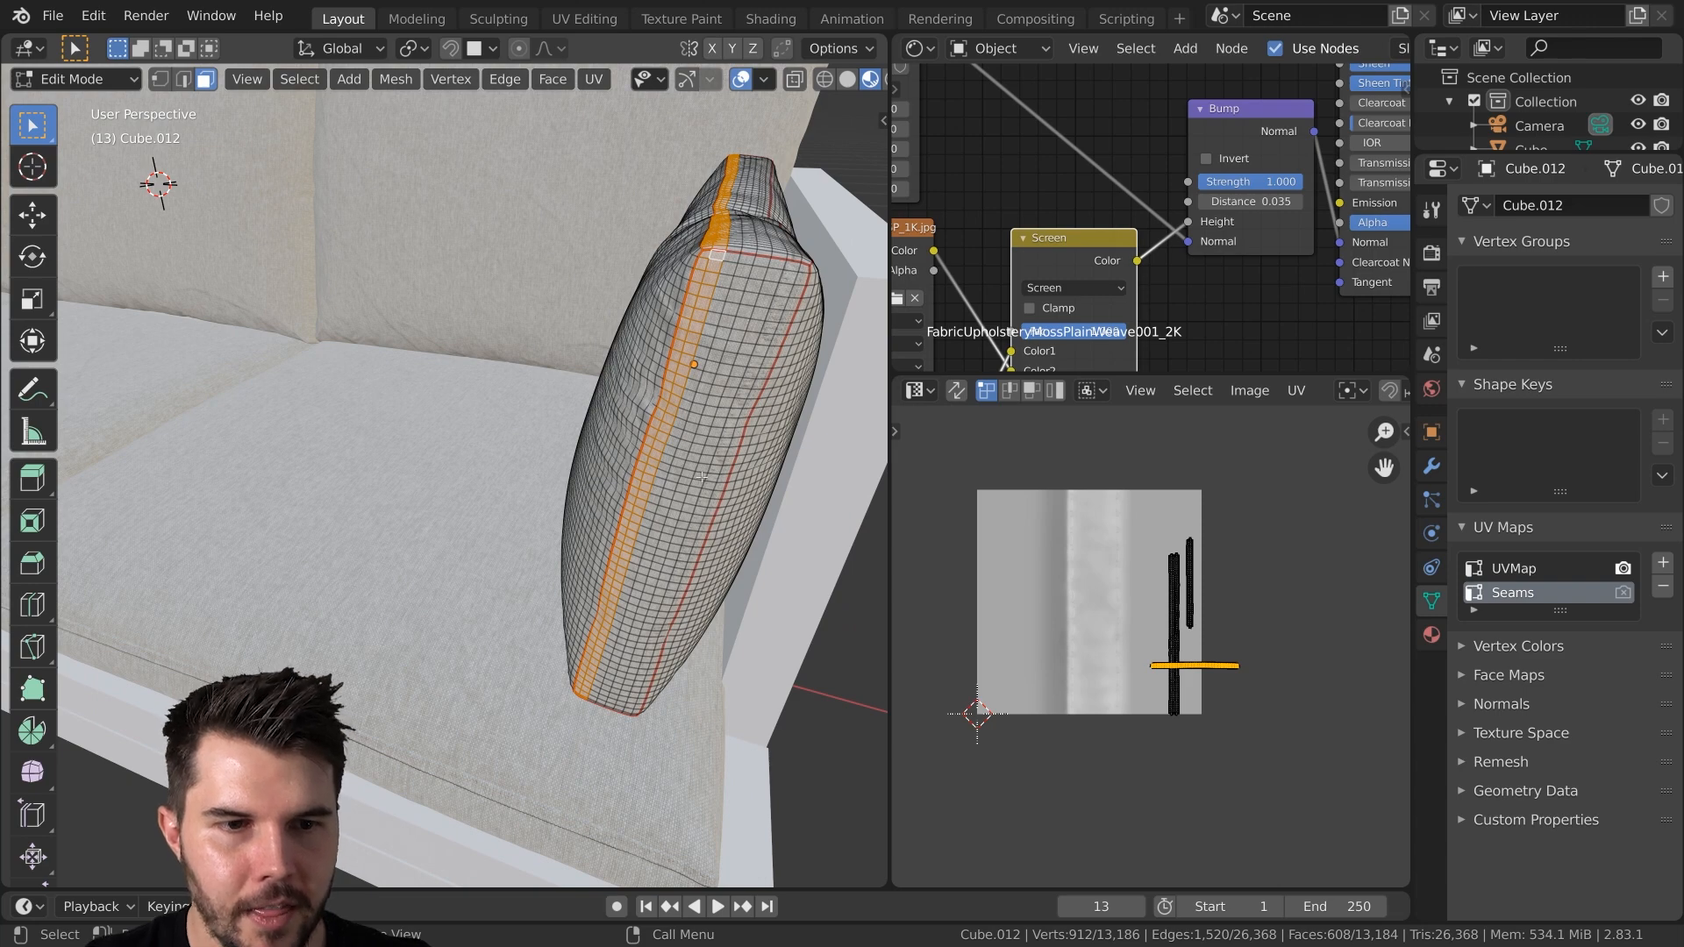
scroll(702, 477, down, 5)
scroll(533, 344, up, 5)
middle_drag(662, 436, 529, 383)
scroll(529, 382, up, 2)
scroll(529, 383, down, 1)
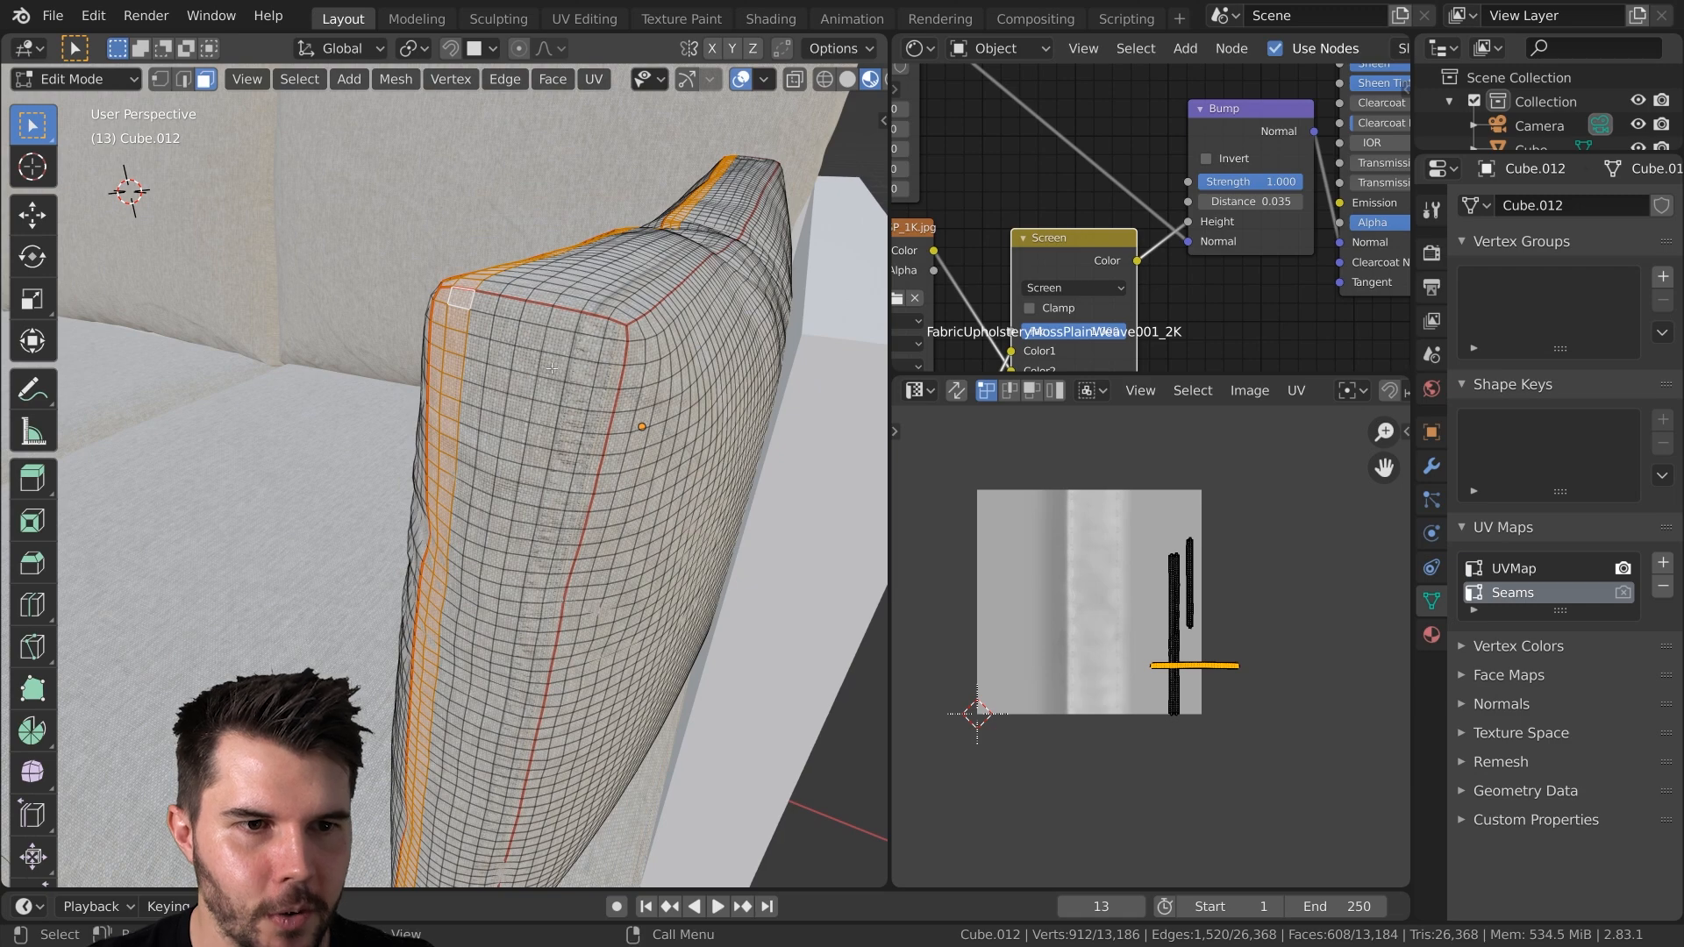
Select a patch of faces two rows deep and four columns wide just below the seam across the cushion's front end
click(553, 363)
shift+click(533, 325)
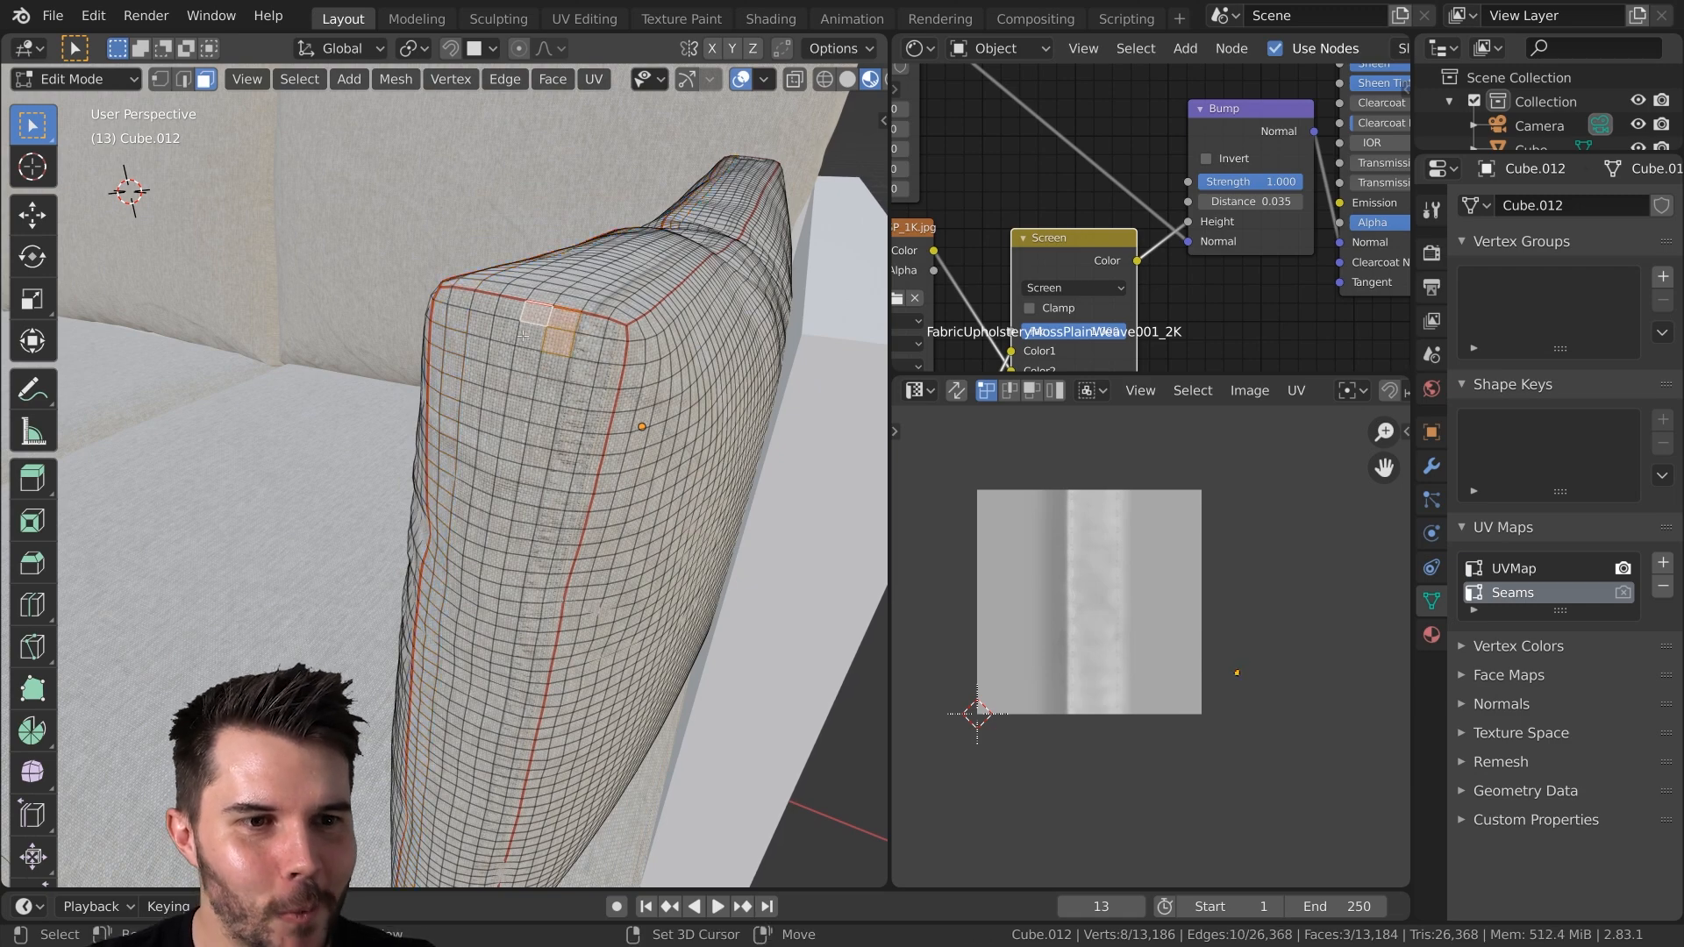
shift+click(505, 332)
shift+click(507, 309)
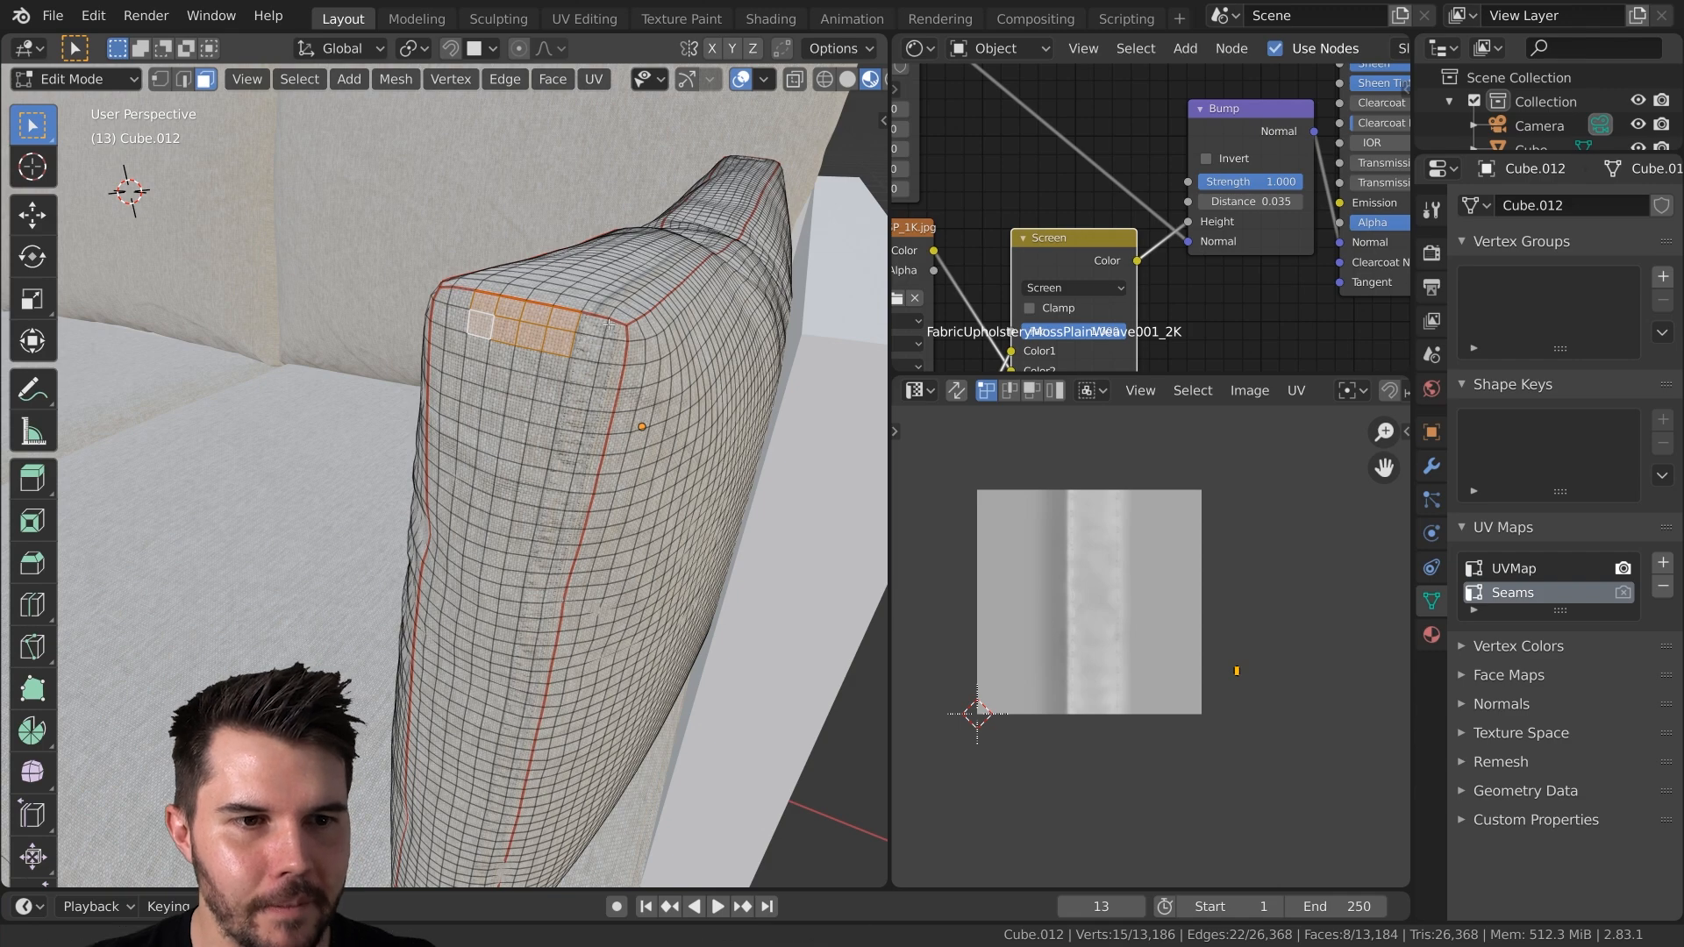
scroll(609, 324, up, 3)
scroll(609, 324, down, 5)
scroll(577, 365, up, 2)
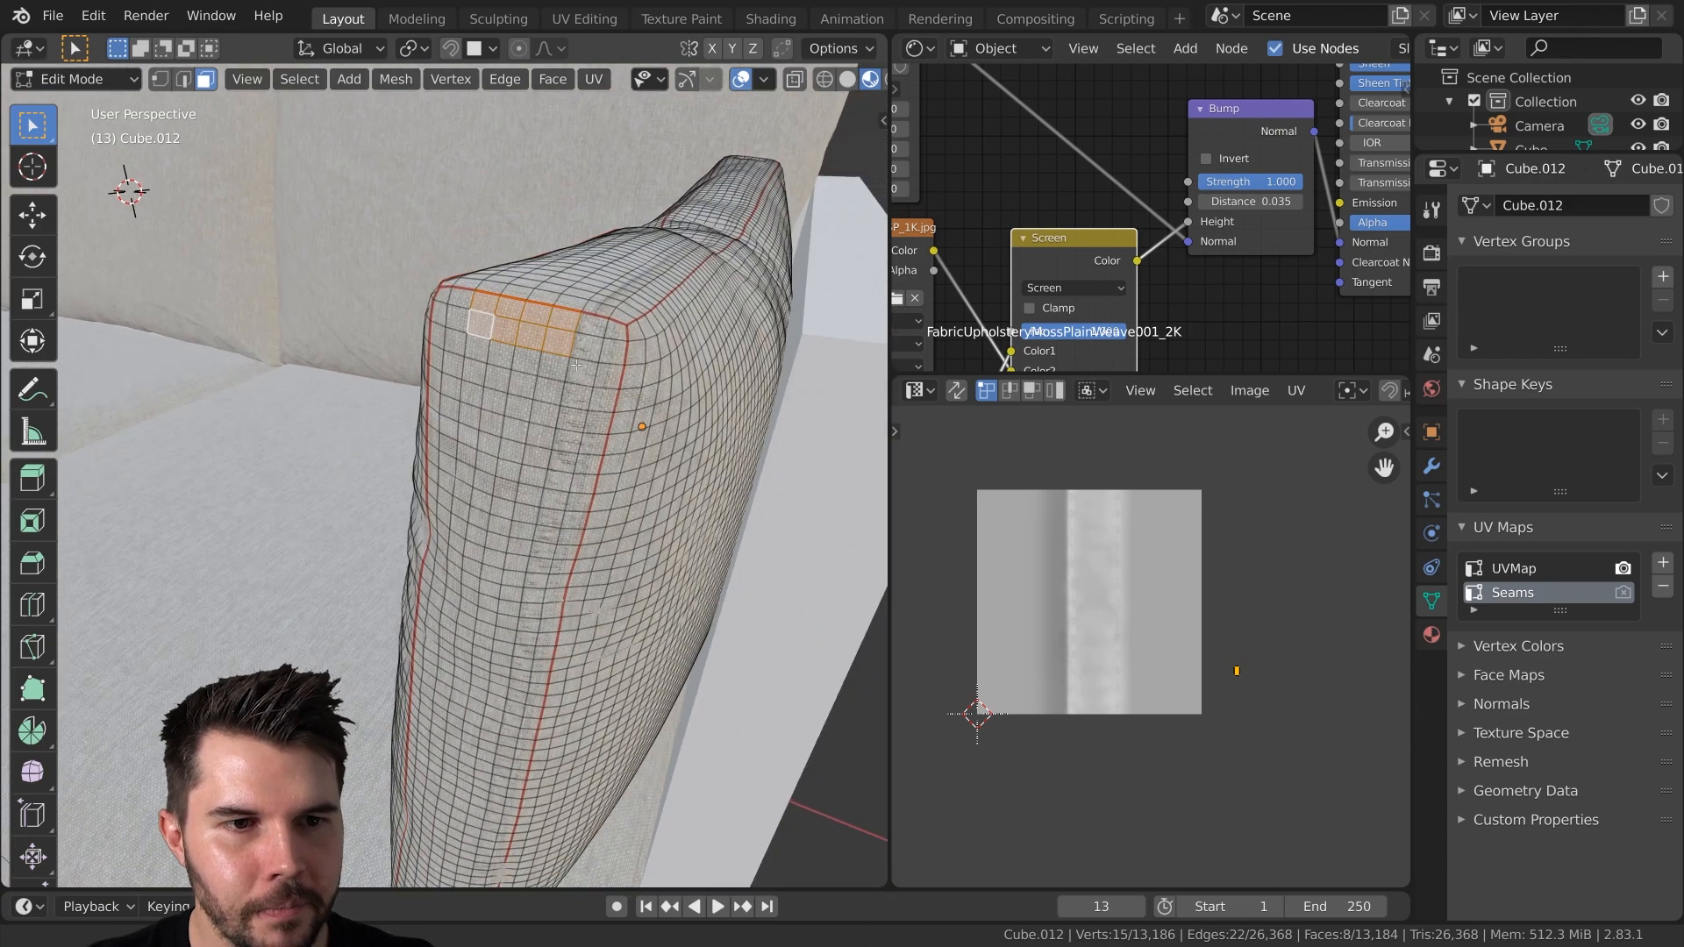
Check the viewport's view settings and extend the selected patch by one column of faces toward the front end's corner
ctrl+middle_drag(576, 365, 579, 354)
key(n)
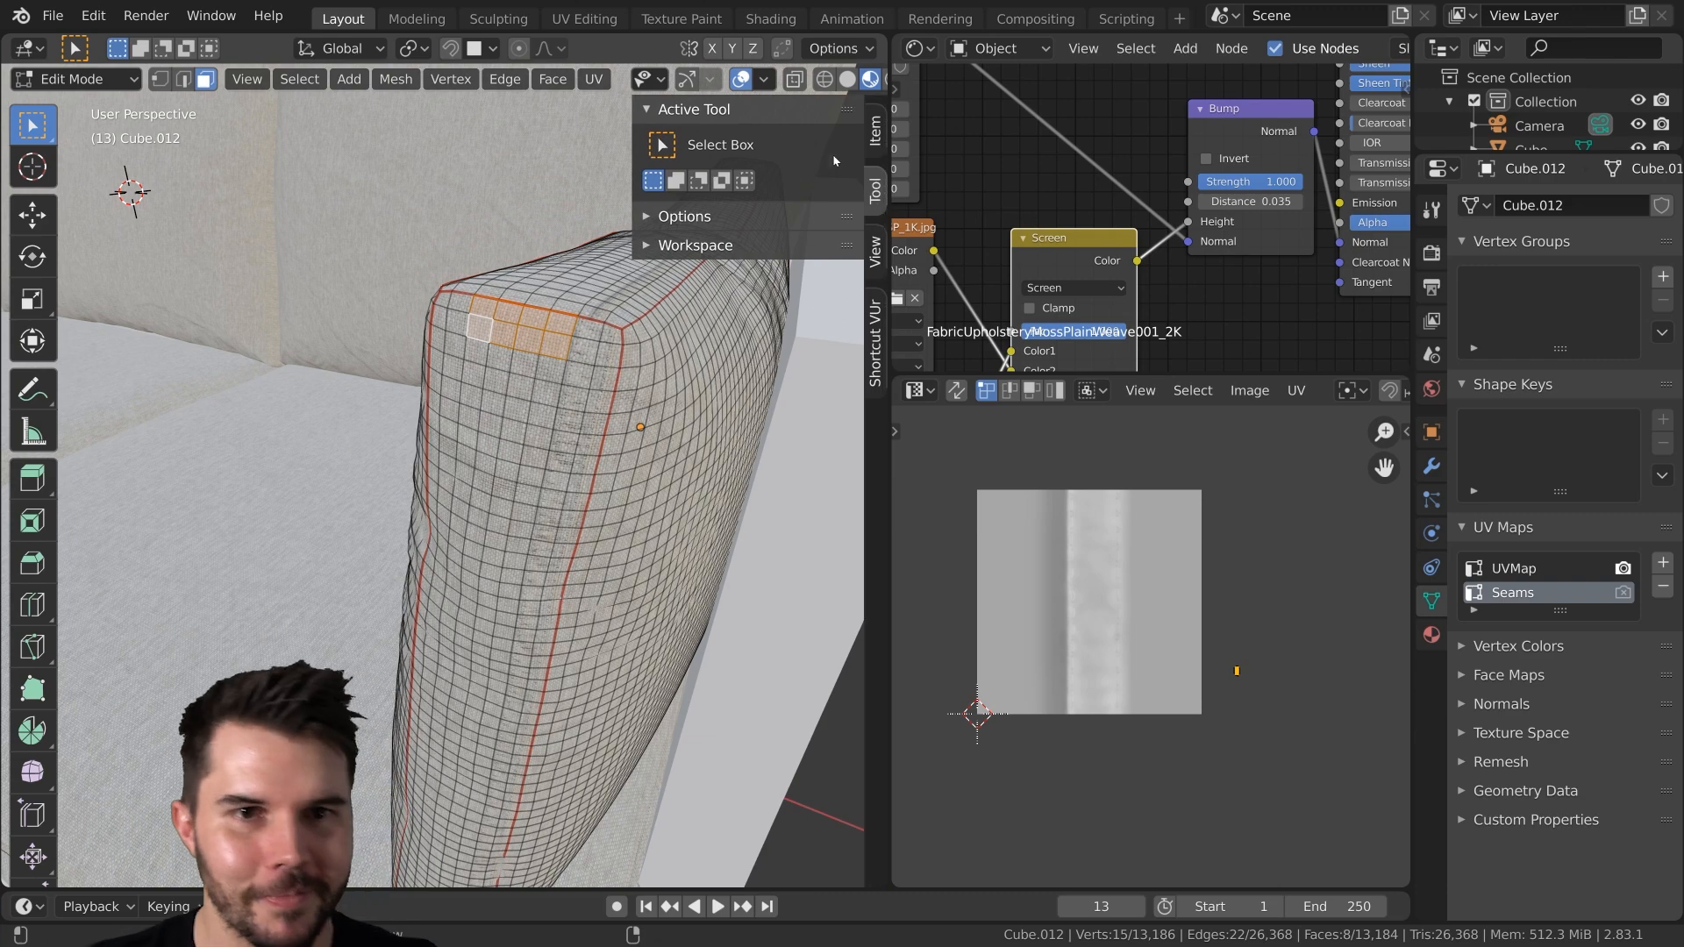
click(876, 252)
key(n)
scroll(645, 314, up, 5)
scroll(645, 313, down, 4)
ctrl+click(685, 272)
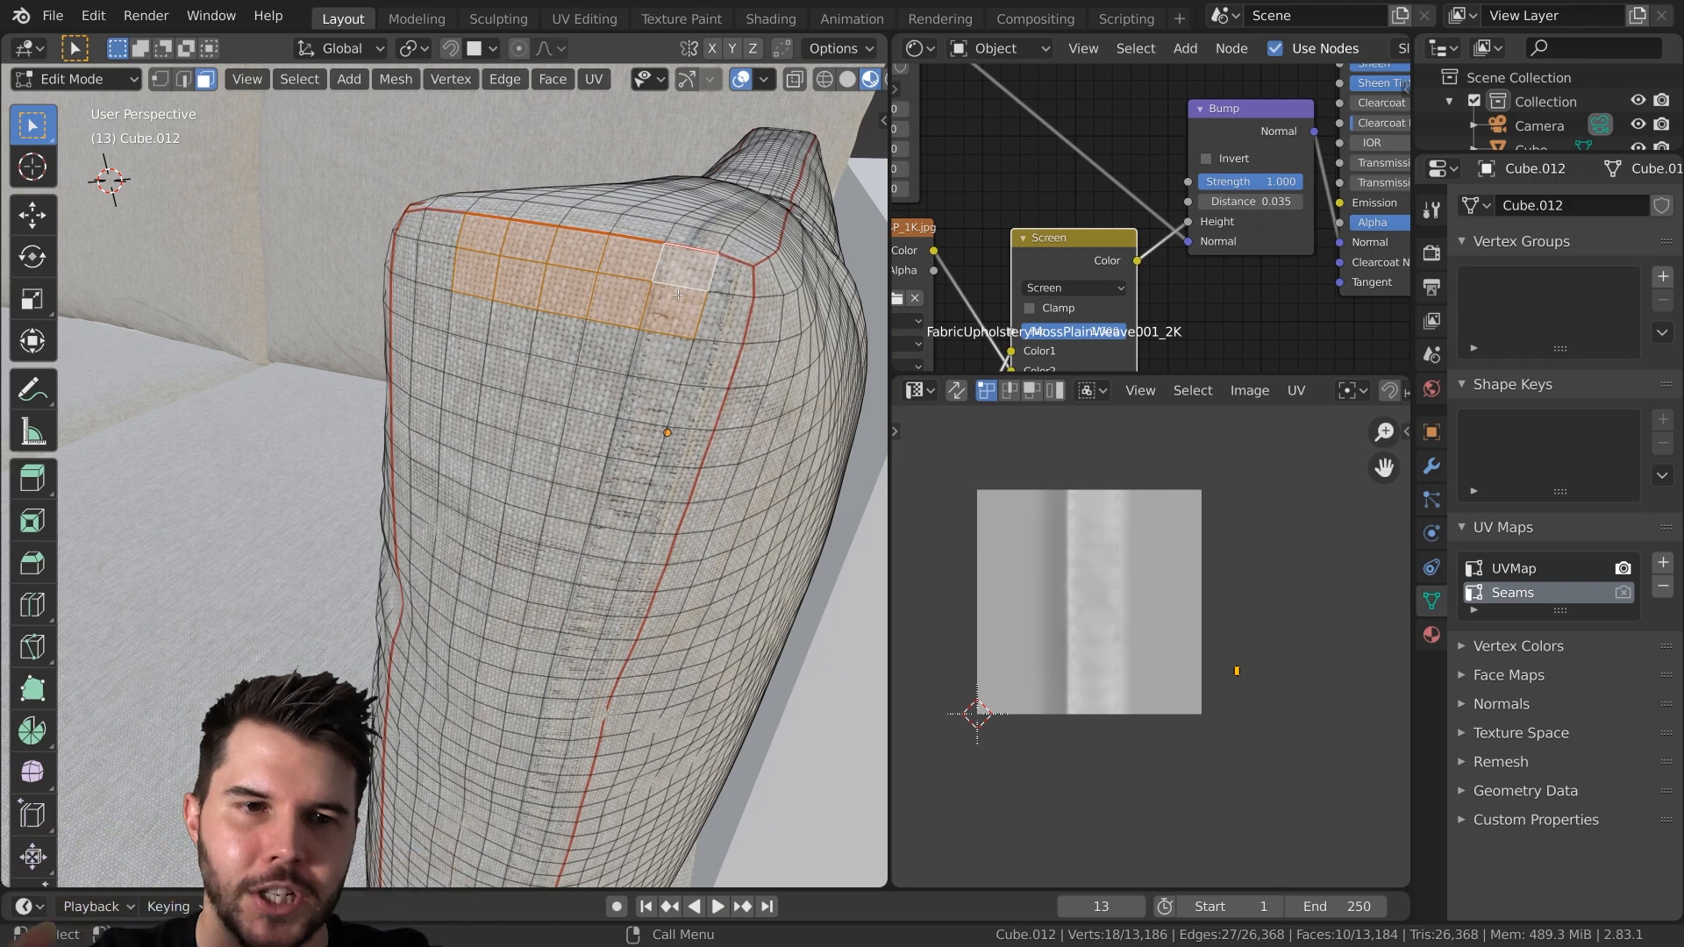
Select a two-by-two block of faces in the corner where the cushion's front-end seam meets its lengthwise seam
click(614, 293)
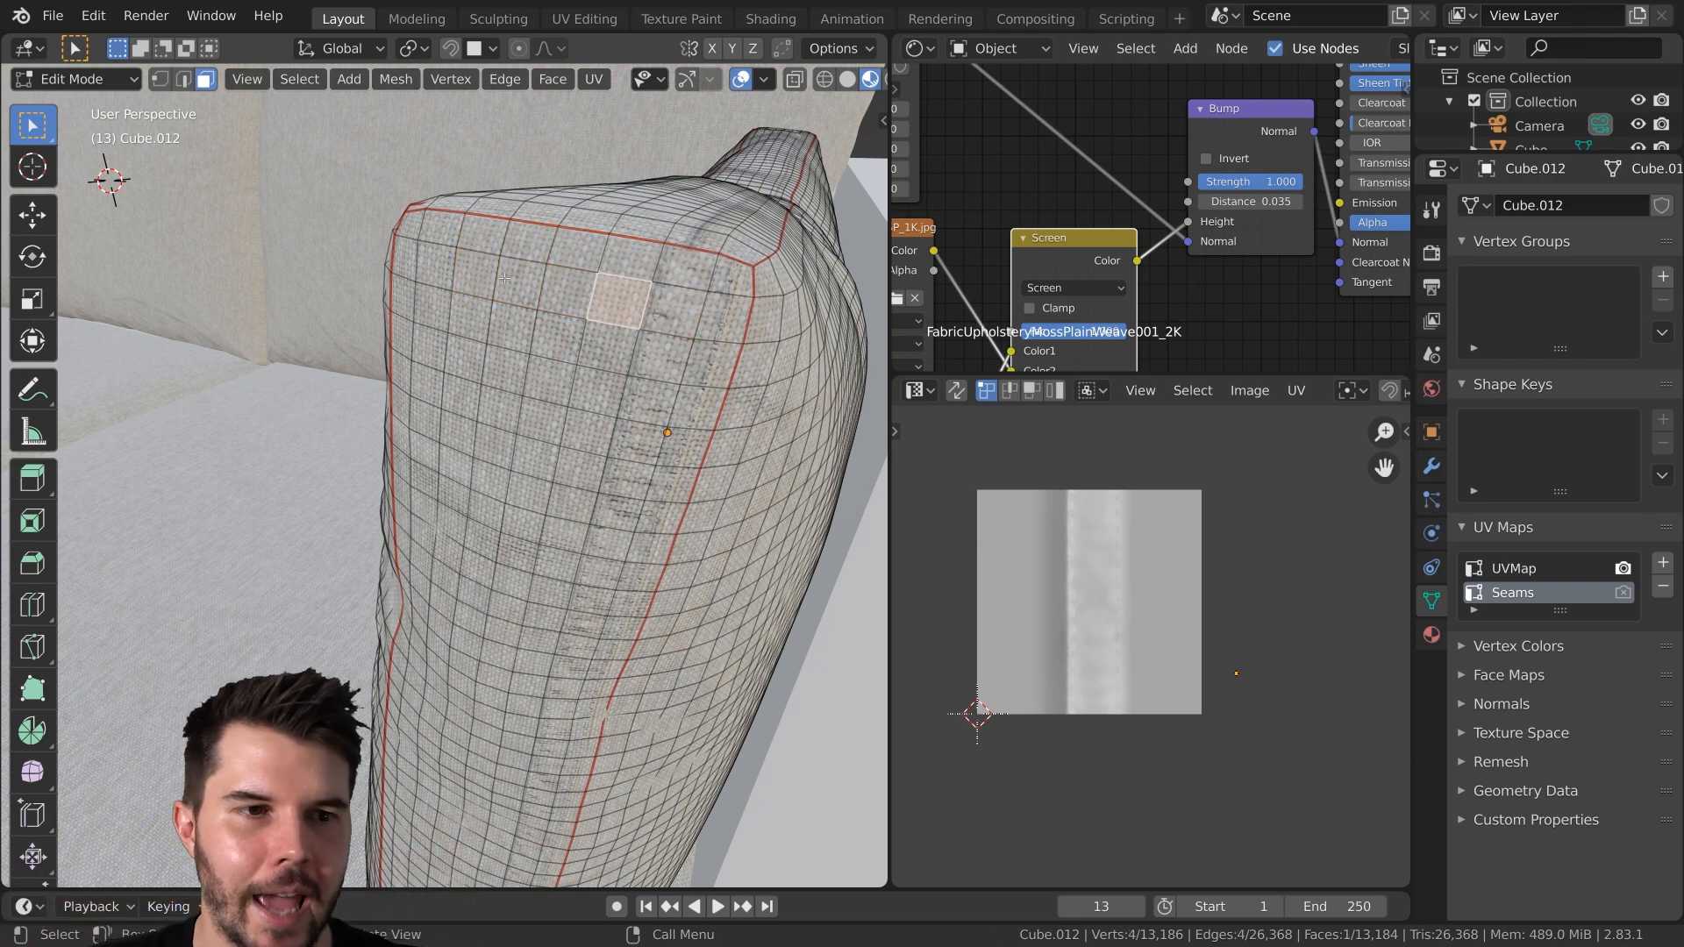
click(670, 299)
shift+click(687, 268)
shift+click(728, 274)
shift+click(717, 314)
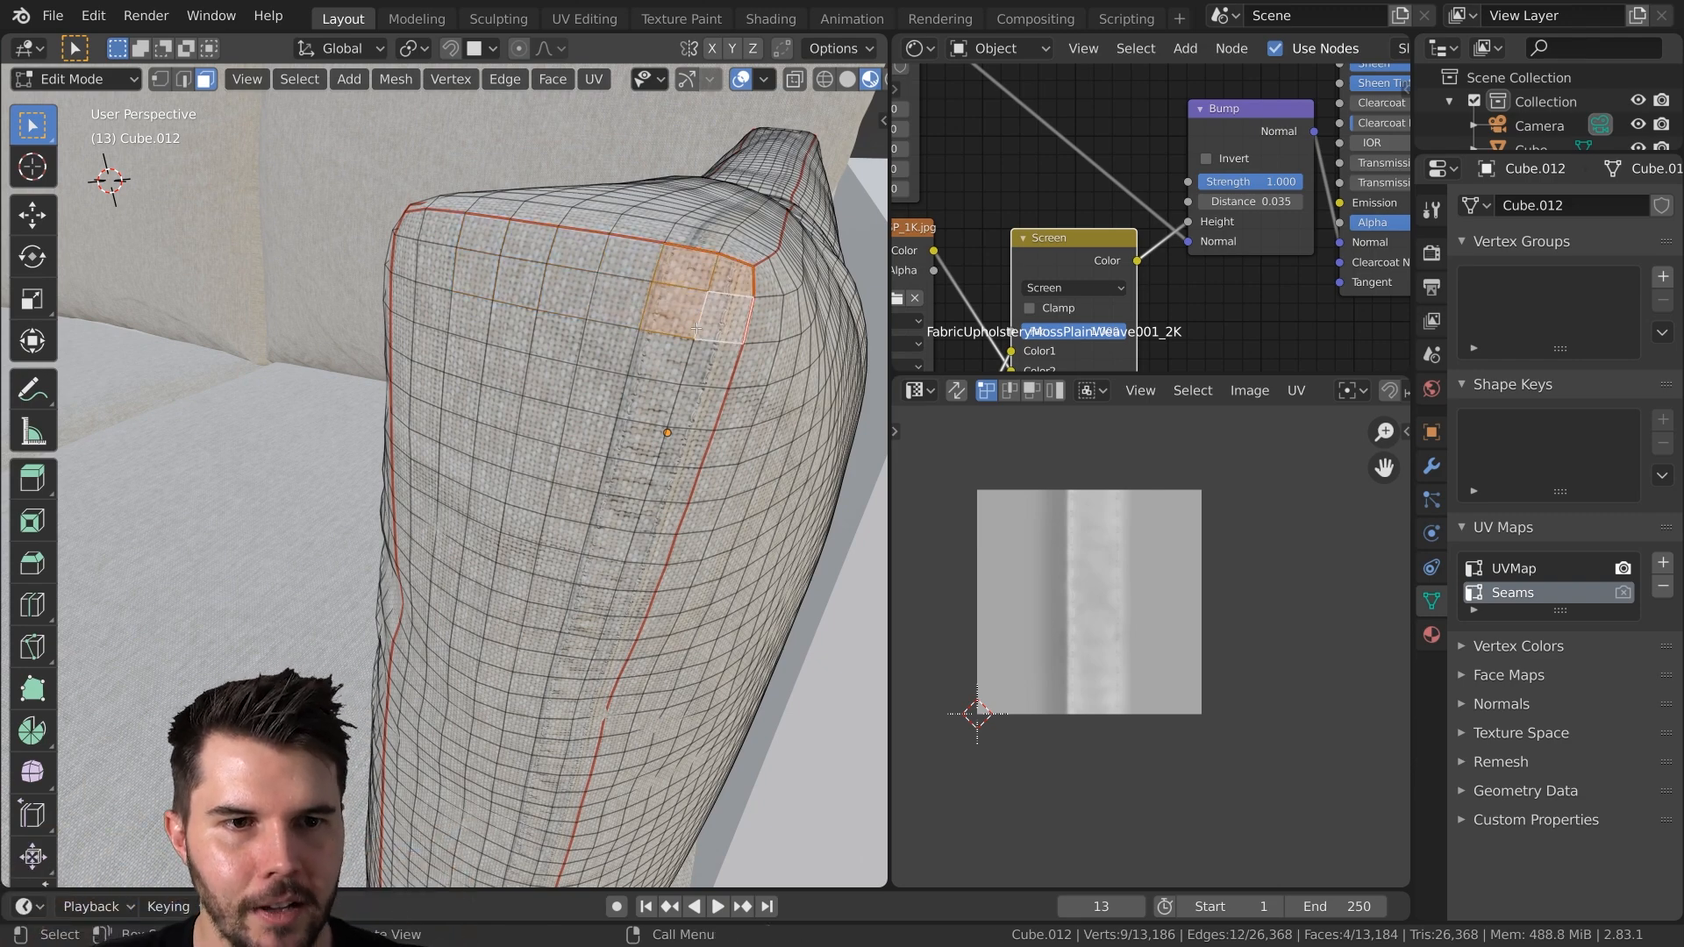
Select a patch of faces two rows deep and five columns wide just below the seam across the cushion's front end
click(635, 302)
shift+click(474, 239)
shift+click(531, 242)
click(483, 235)
ctrl+shift+click(656, 306)
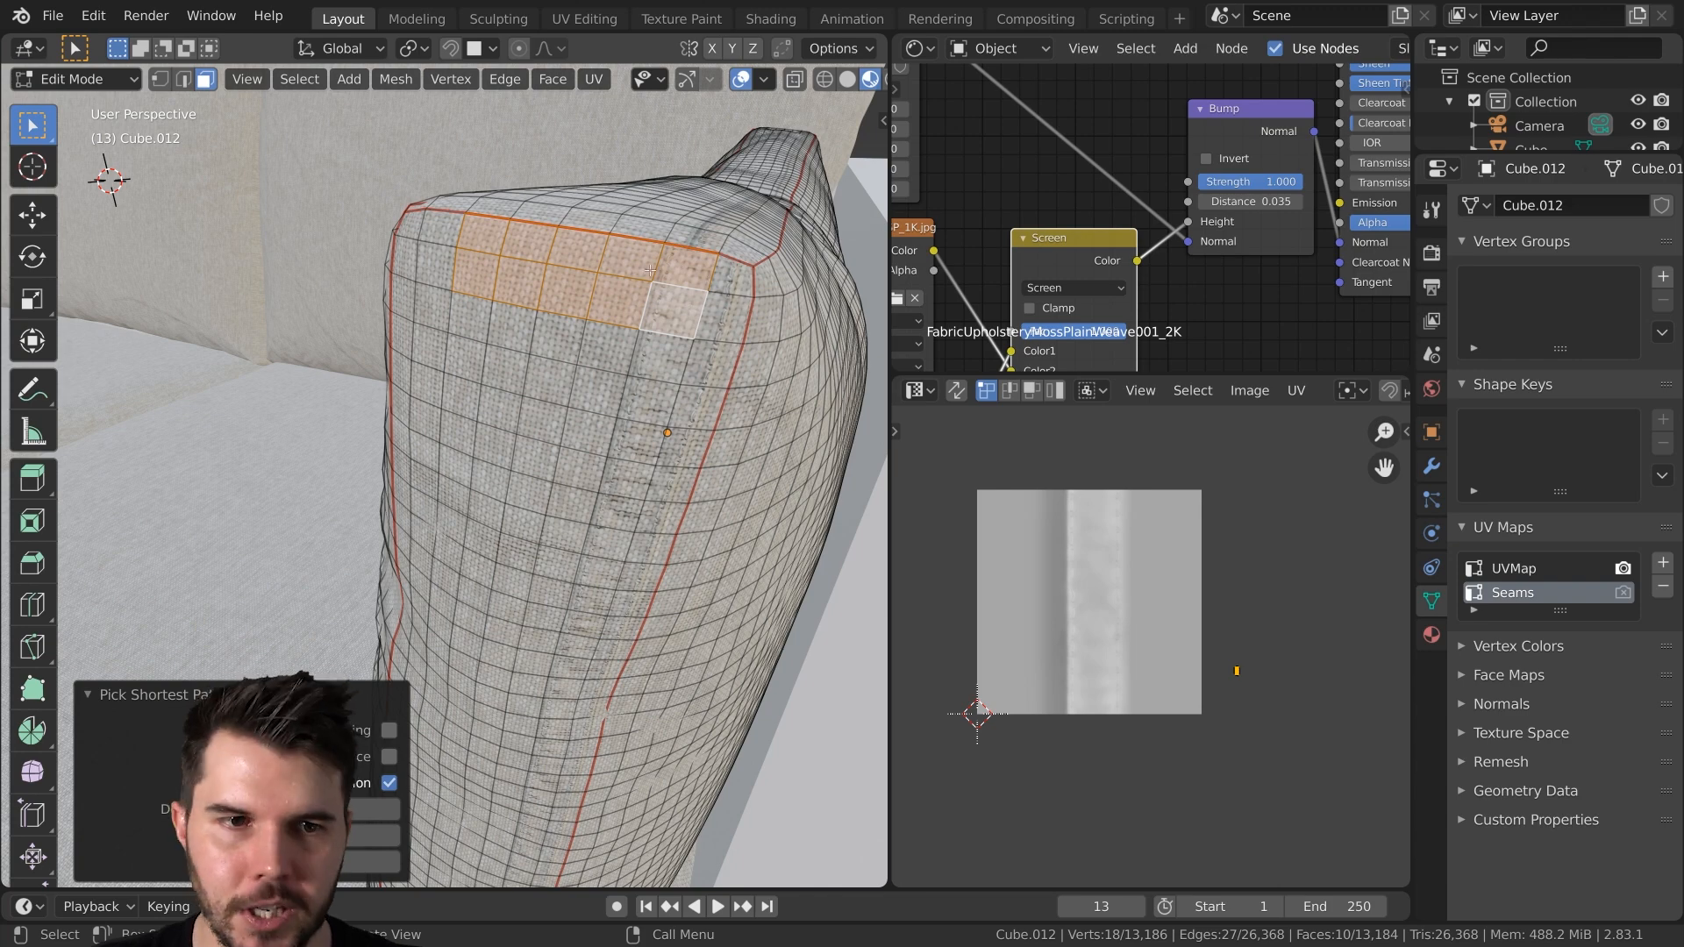
Unwrap the selected patch and move its UV island along X over the stitch strip of the texture
key(u)
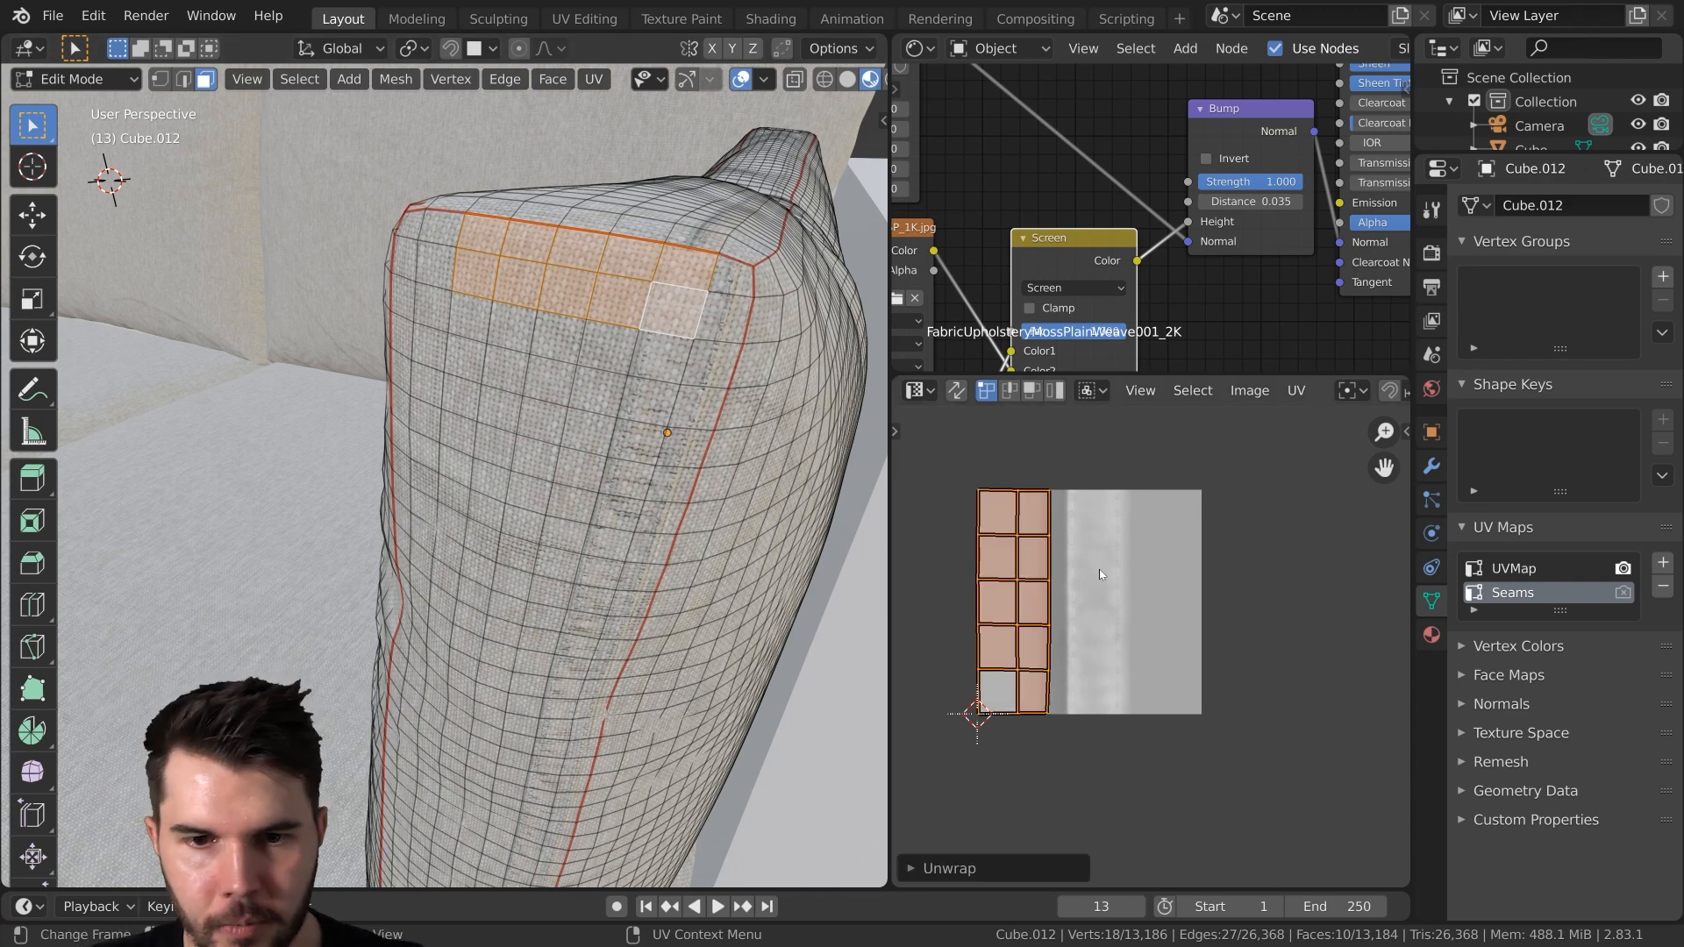
scroll(1097, 575, up, 2)
key(g)
key(x)
click(1219, 584)
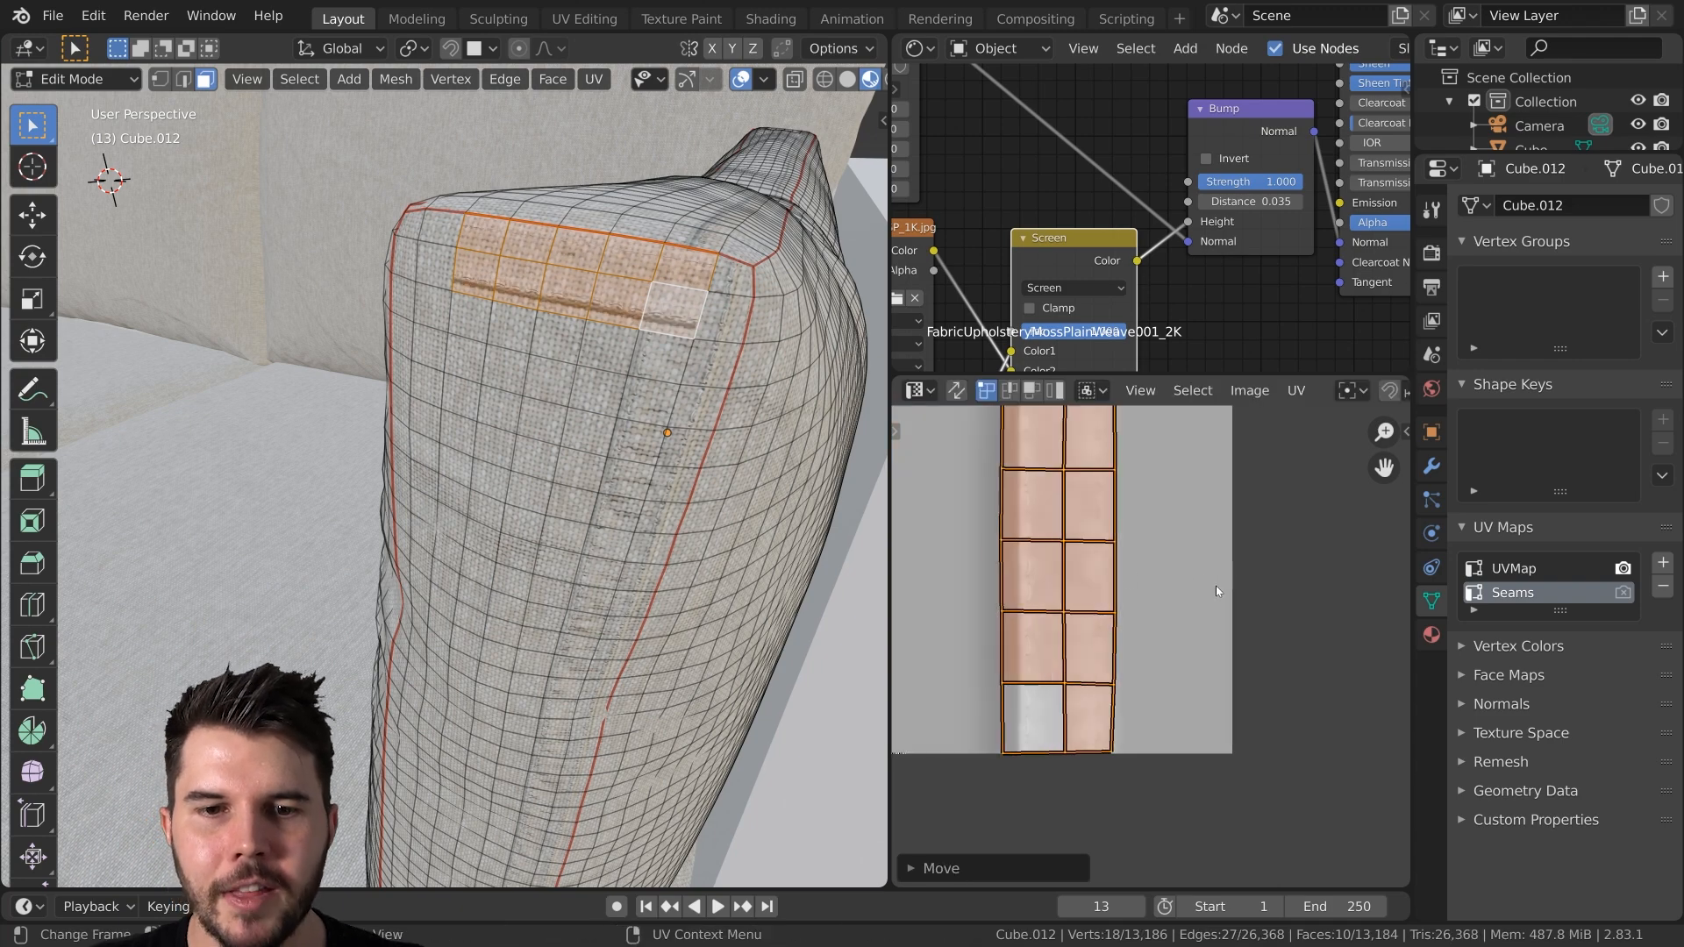
Rescale the UV island and shift it along X until it lines up with the stitch strip
key(s)
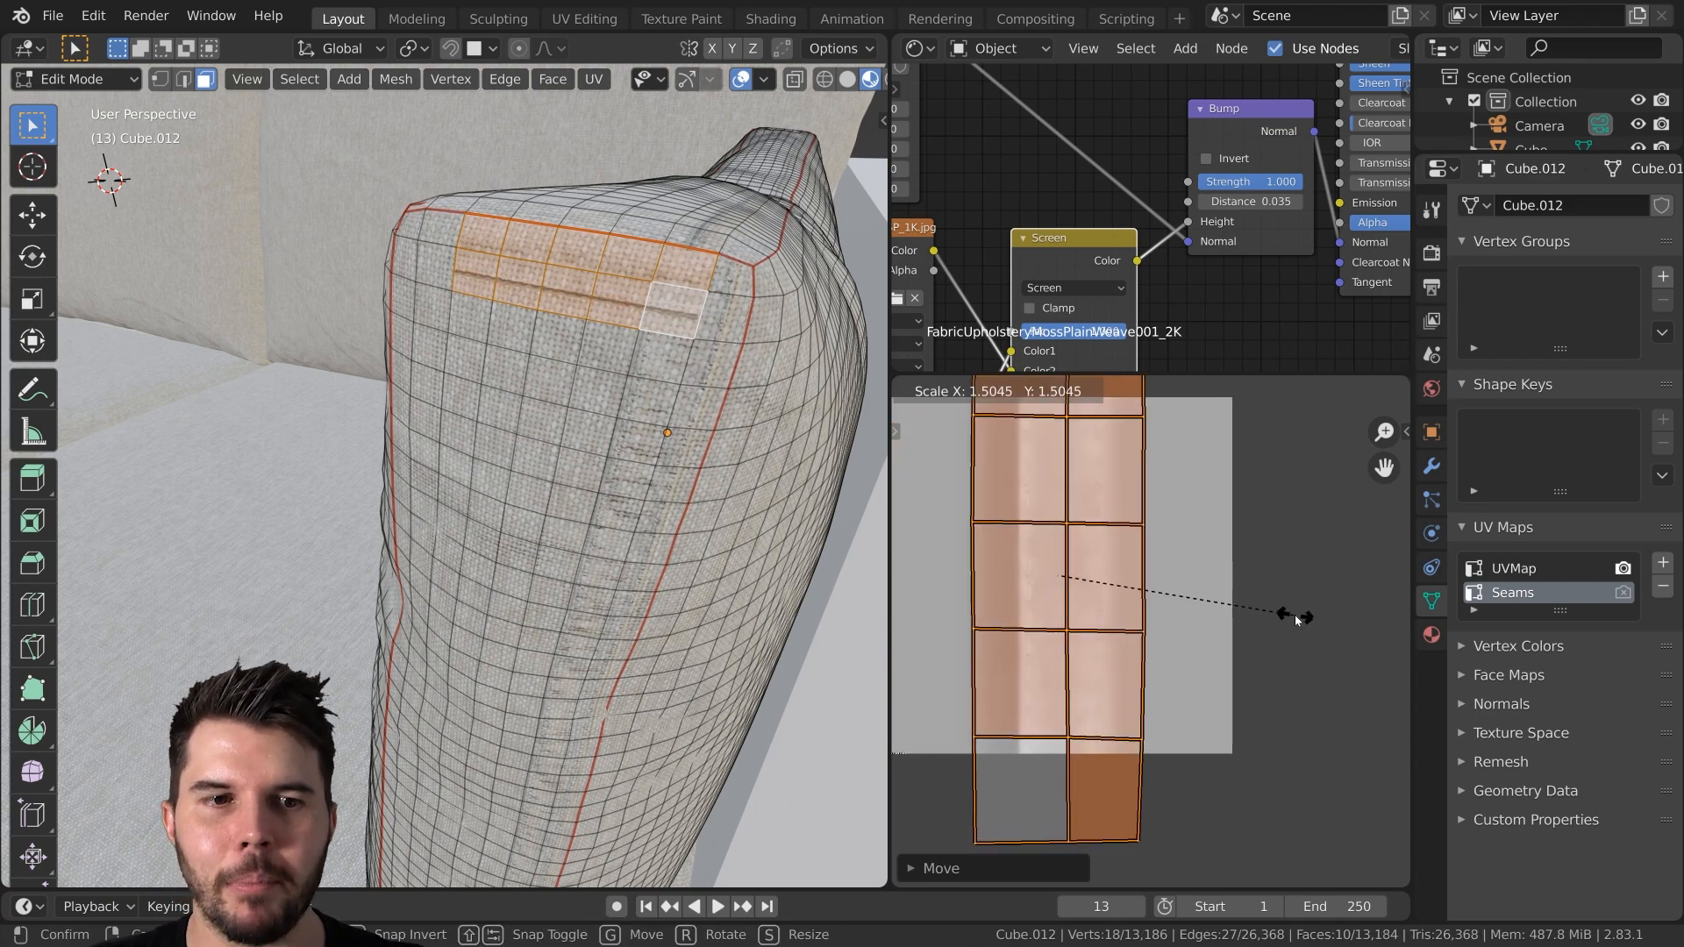
key(g)
key(x)
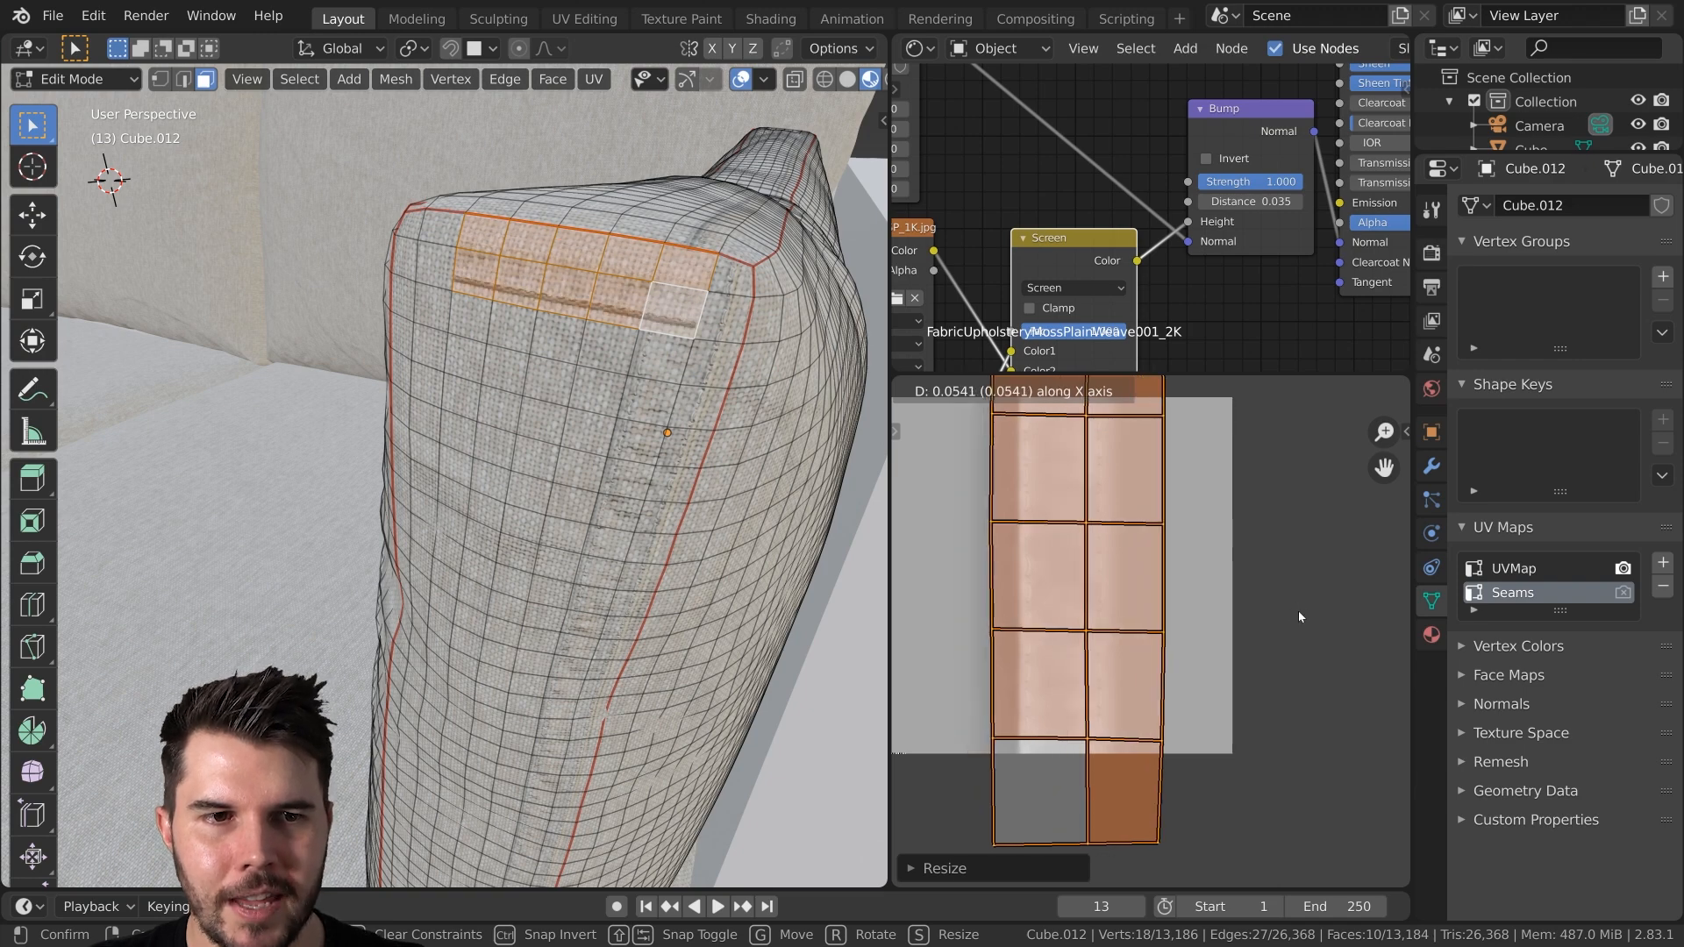
click(1299, 611)
key(s)
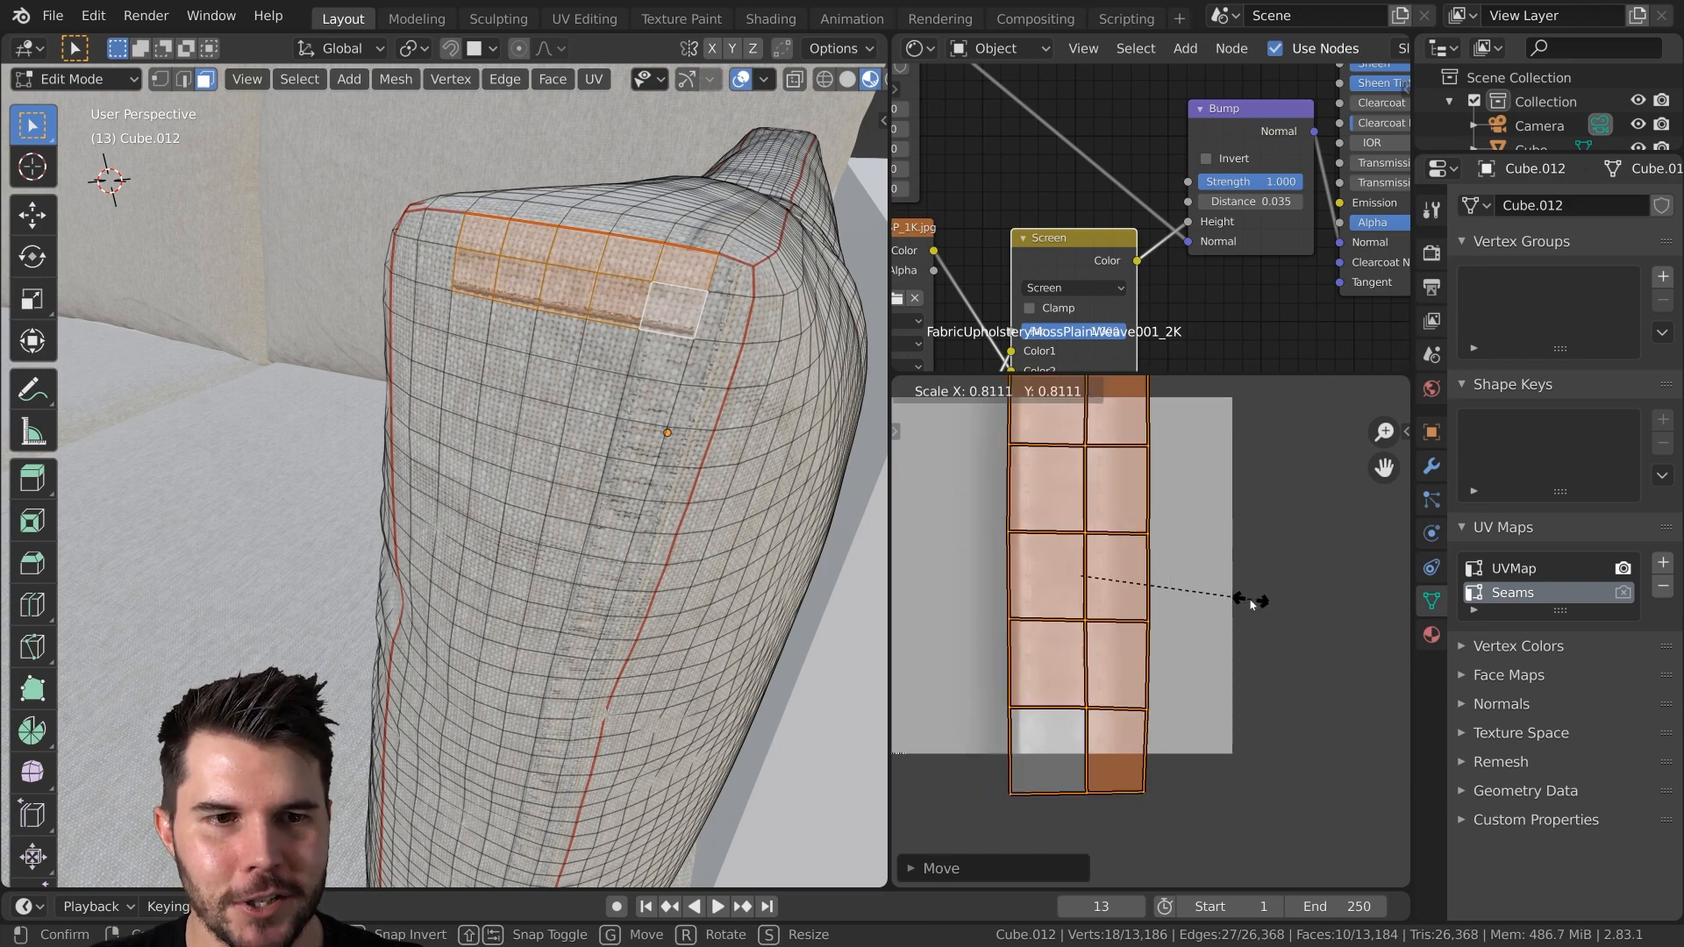
click(1239, 598)
key(g)
key(x)
click(1239, 596)
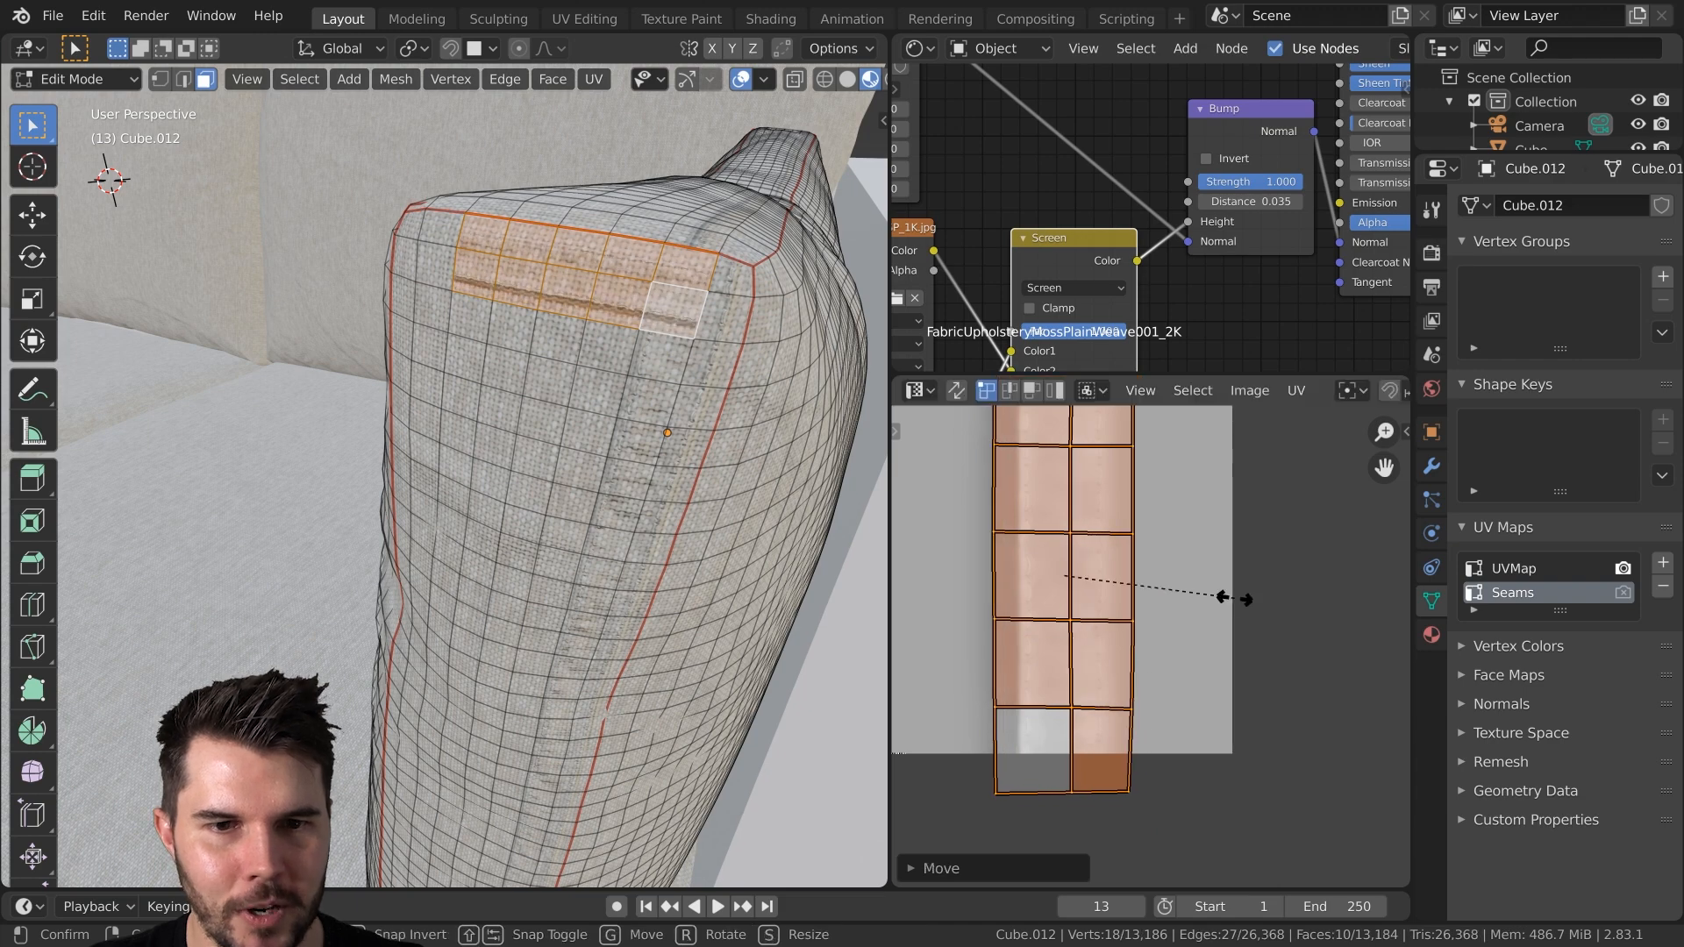
key(s)
click(1197, 592)
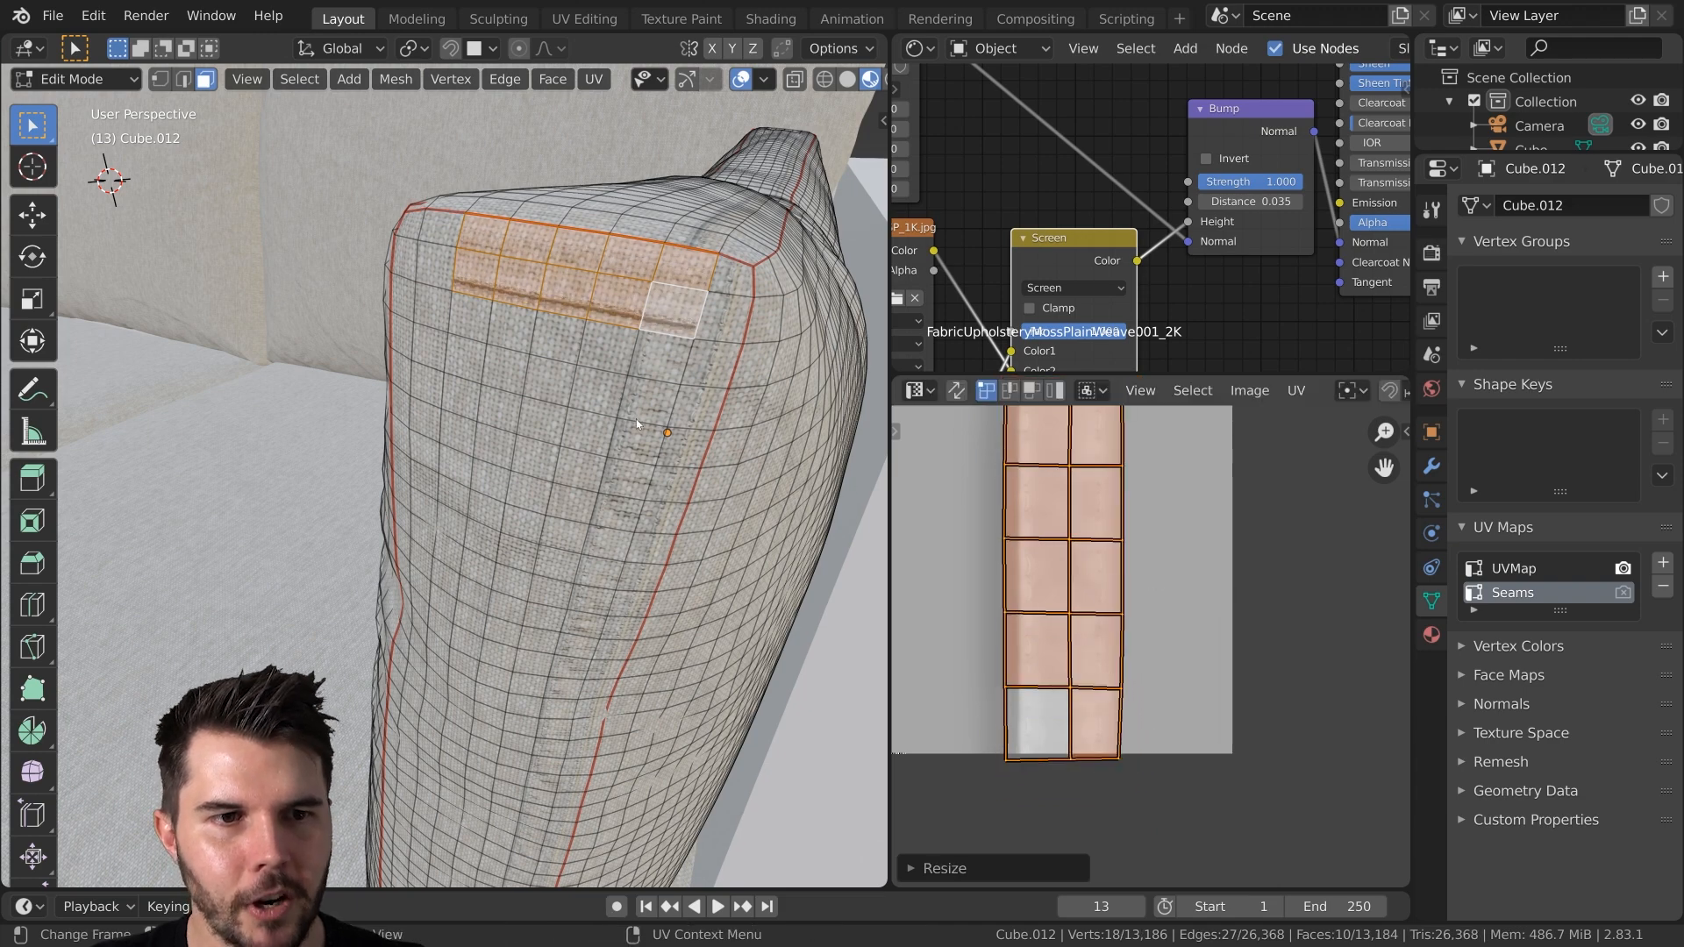
Leave Edit Mode and examine the stitching on the cushion's front end from near and far
key(Tab)
middle_drag(637, 420, 535, 561)
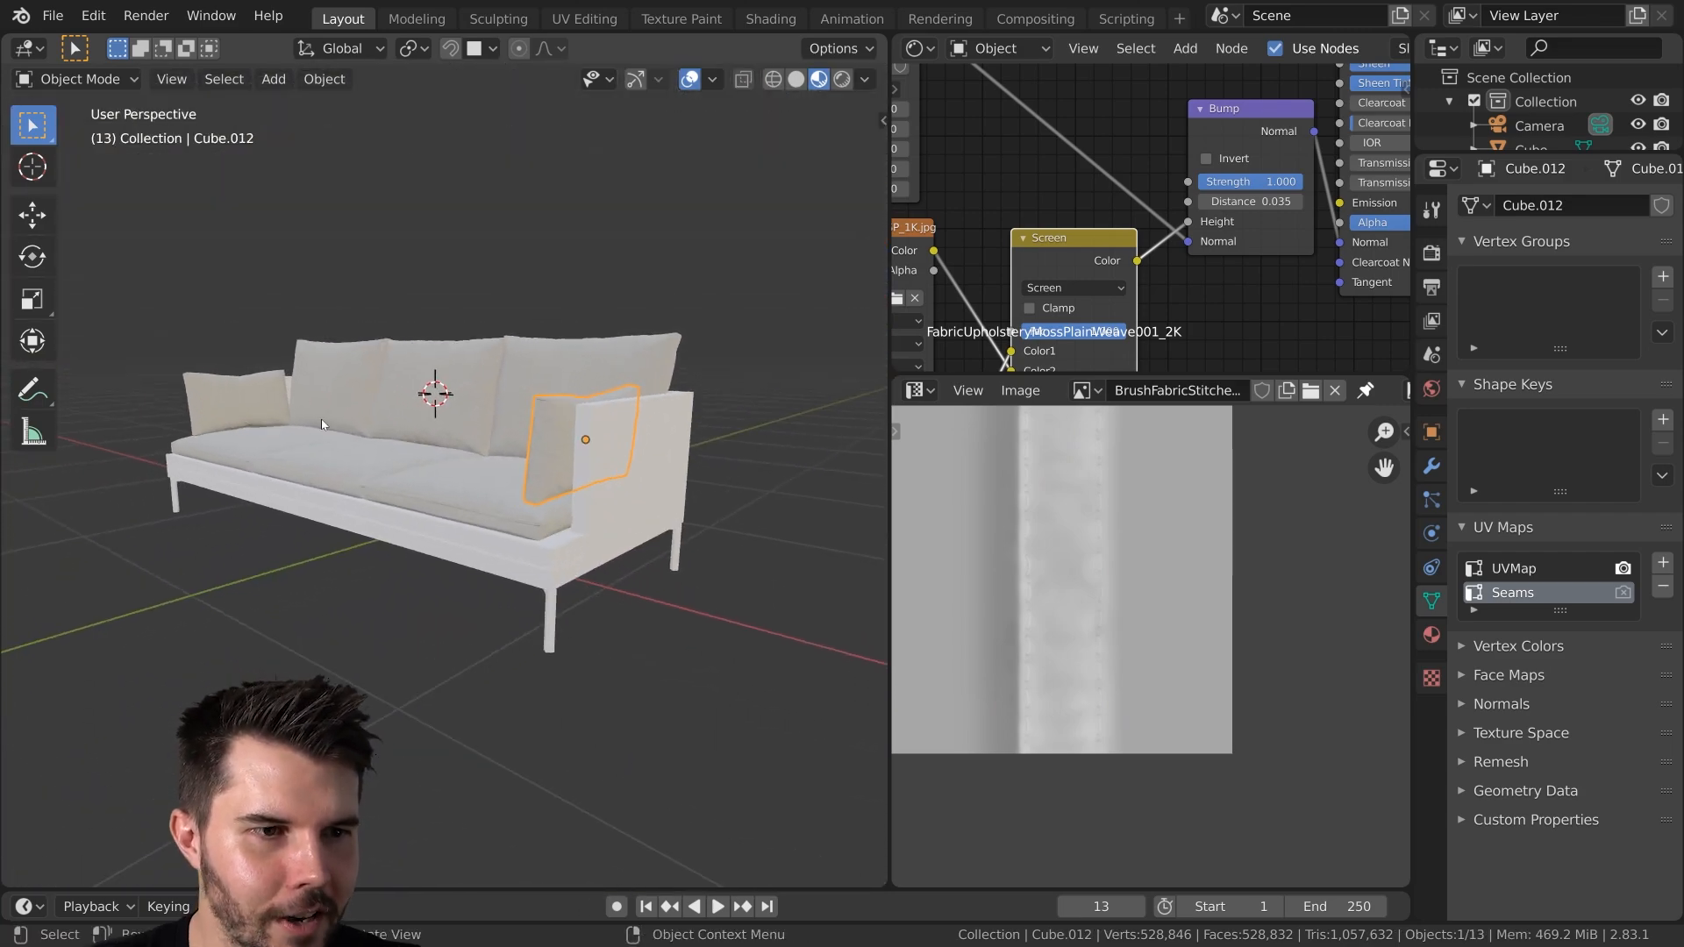
scroll(377, 402, up, 1)
mouse_move(592, 398)
ctrl+middle_down()
mouse_move(597, 426)
mouse_move(603, 356)
mouse_move(560, 392)
mouse_move(562, 372)
ctrl+middle_up()
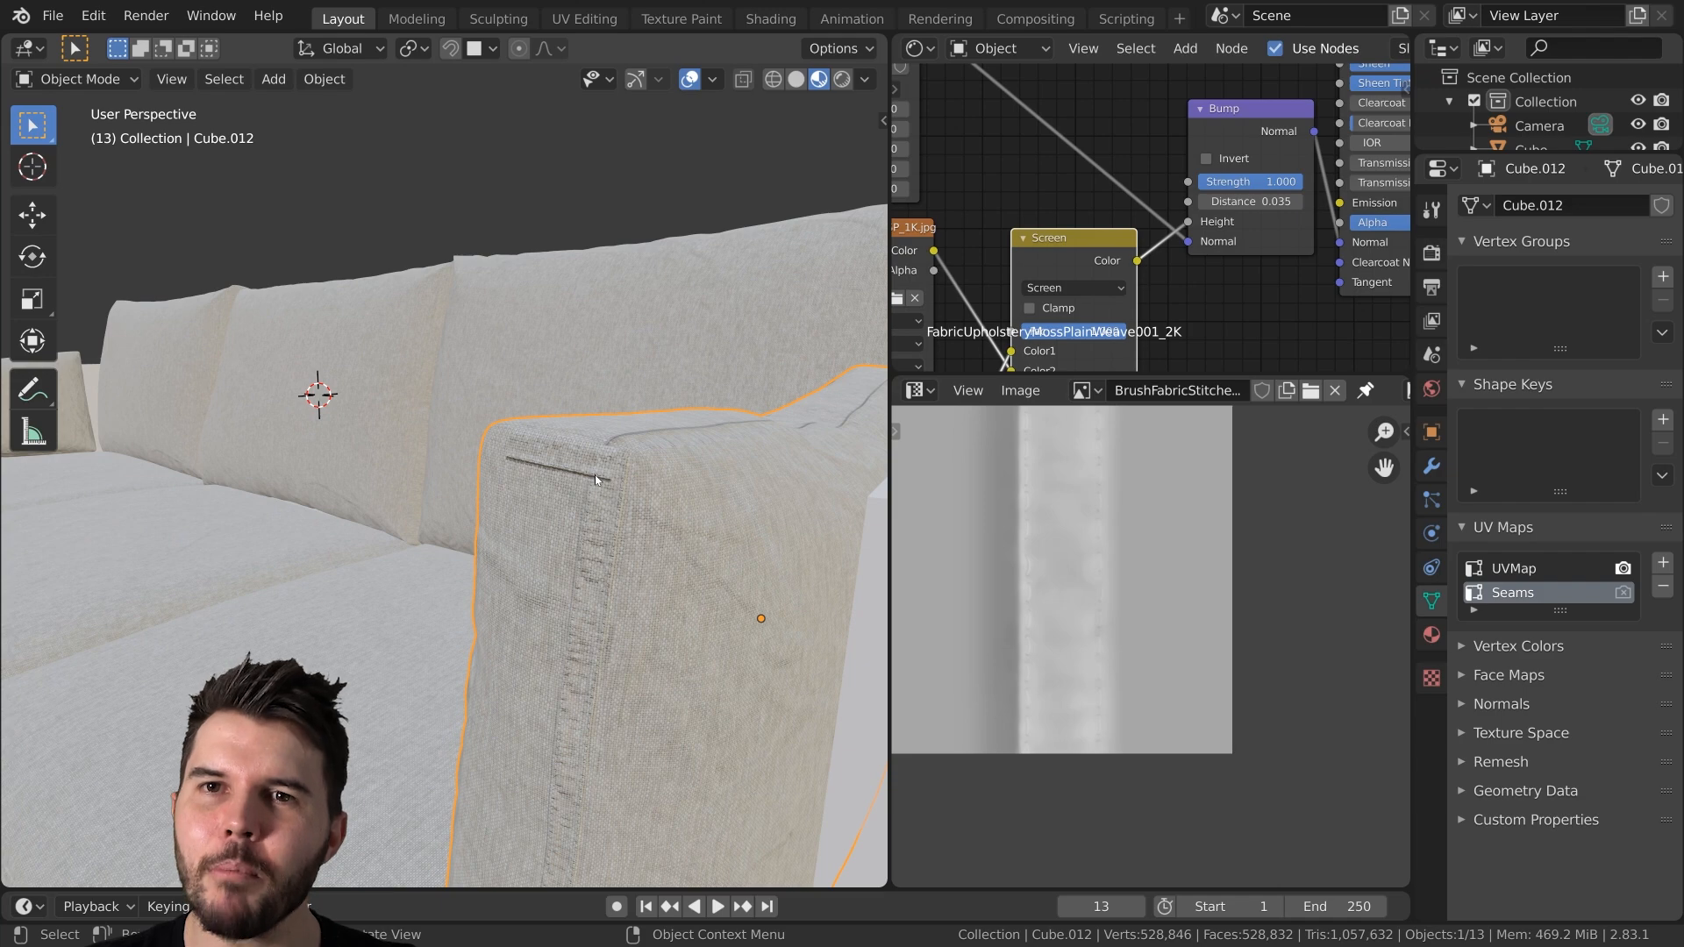
scroll(594, 478, down, 4)
scroll(593, 483, up, 4)
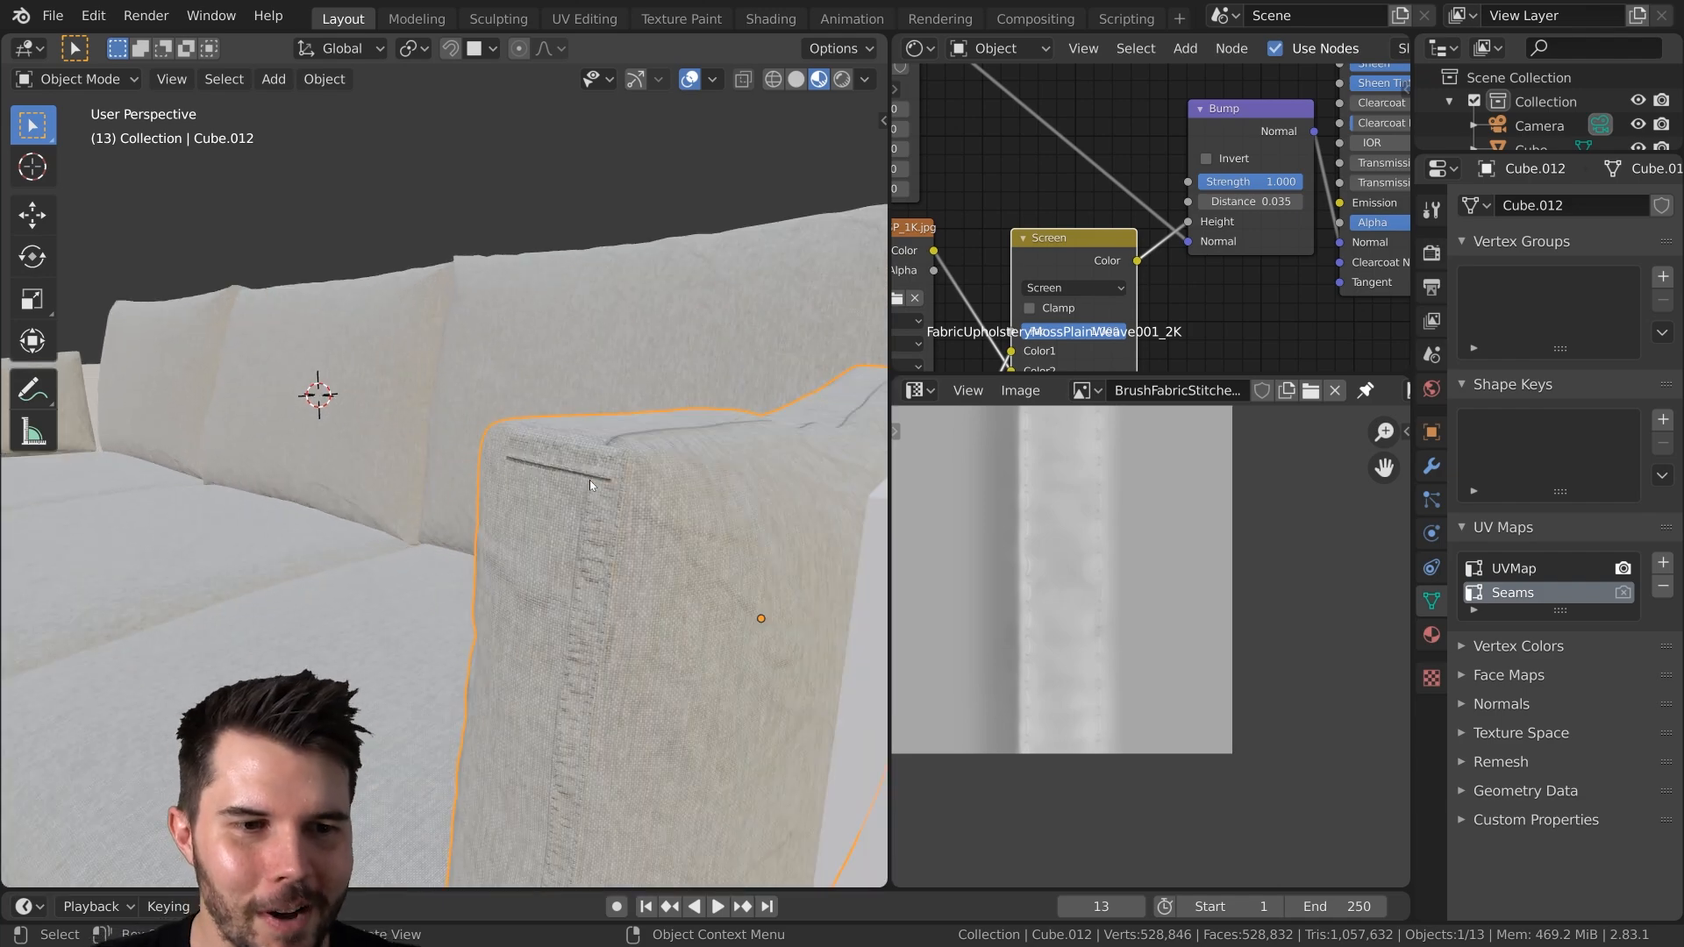
scroll(591, 481, down, 4)
scroll(592, 480, up, 4)
scroll(591, 488, down, 2)
middle_drag(592, 463, 591, 470)
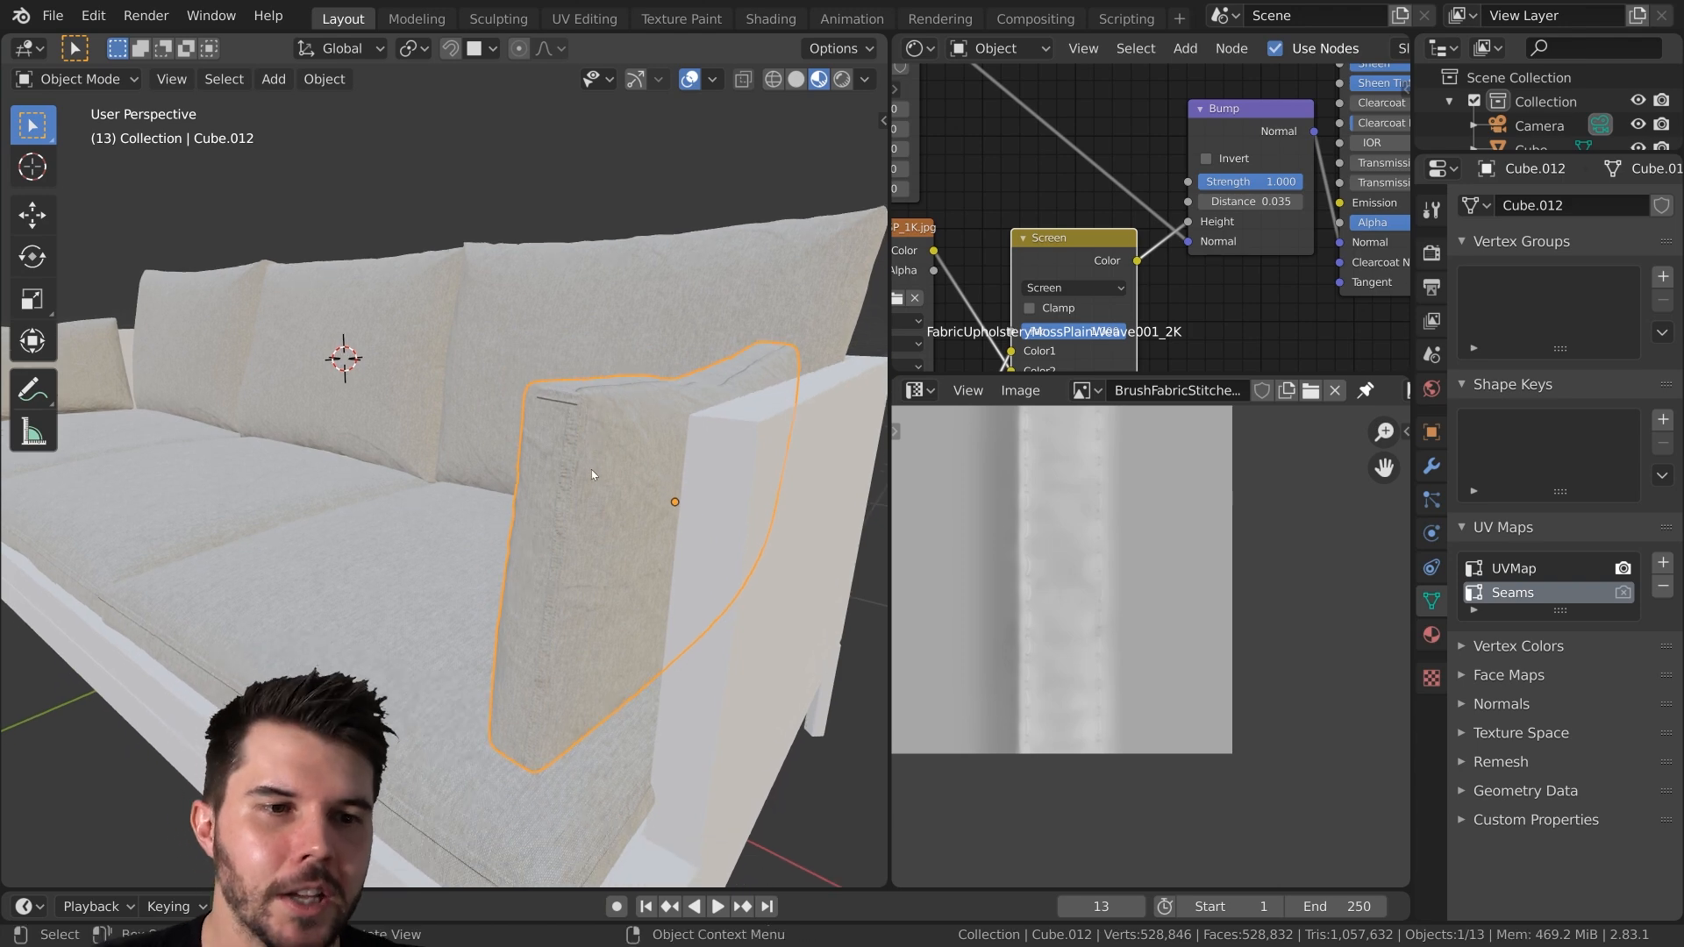
middle_drag(557, 756, 505, 530)
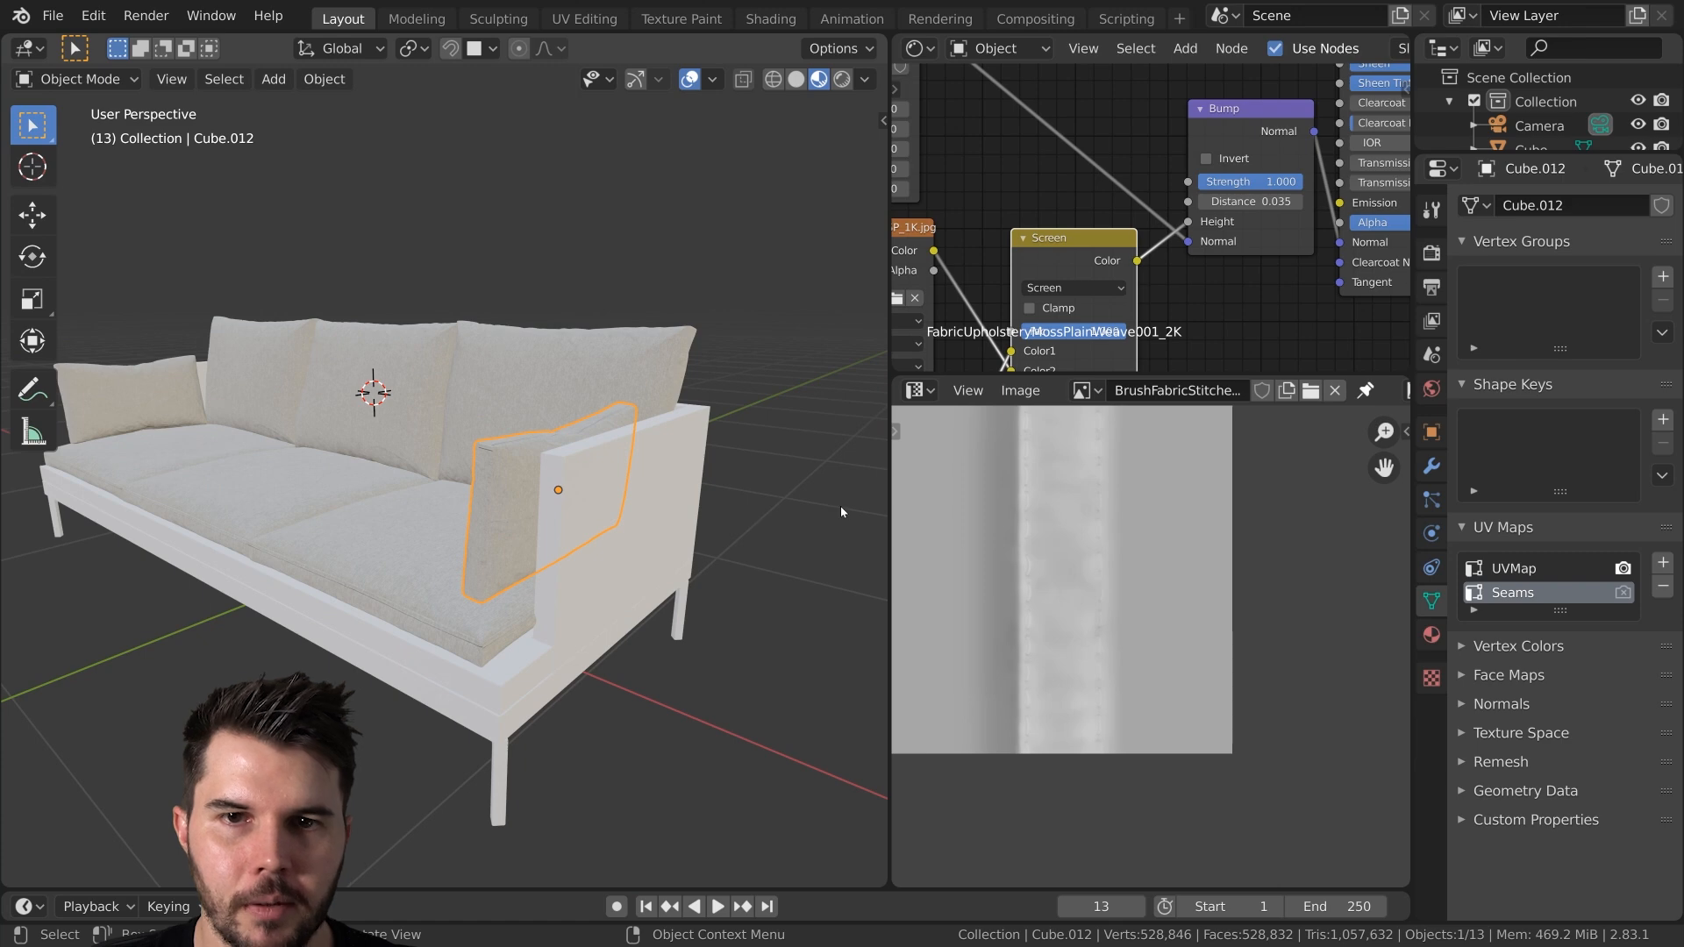
Maximize the 3D viewport and examine the stitched seams on the sofa's cushions from several angles
key(ctrl+space)
middle_drag(1120, 516, 834, 561)
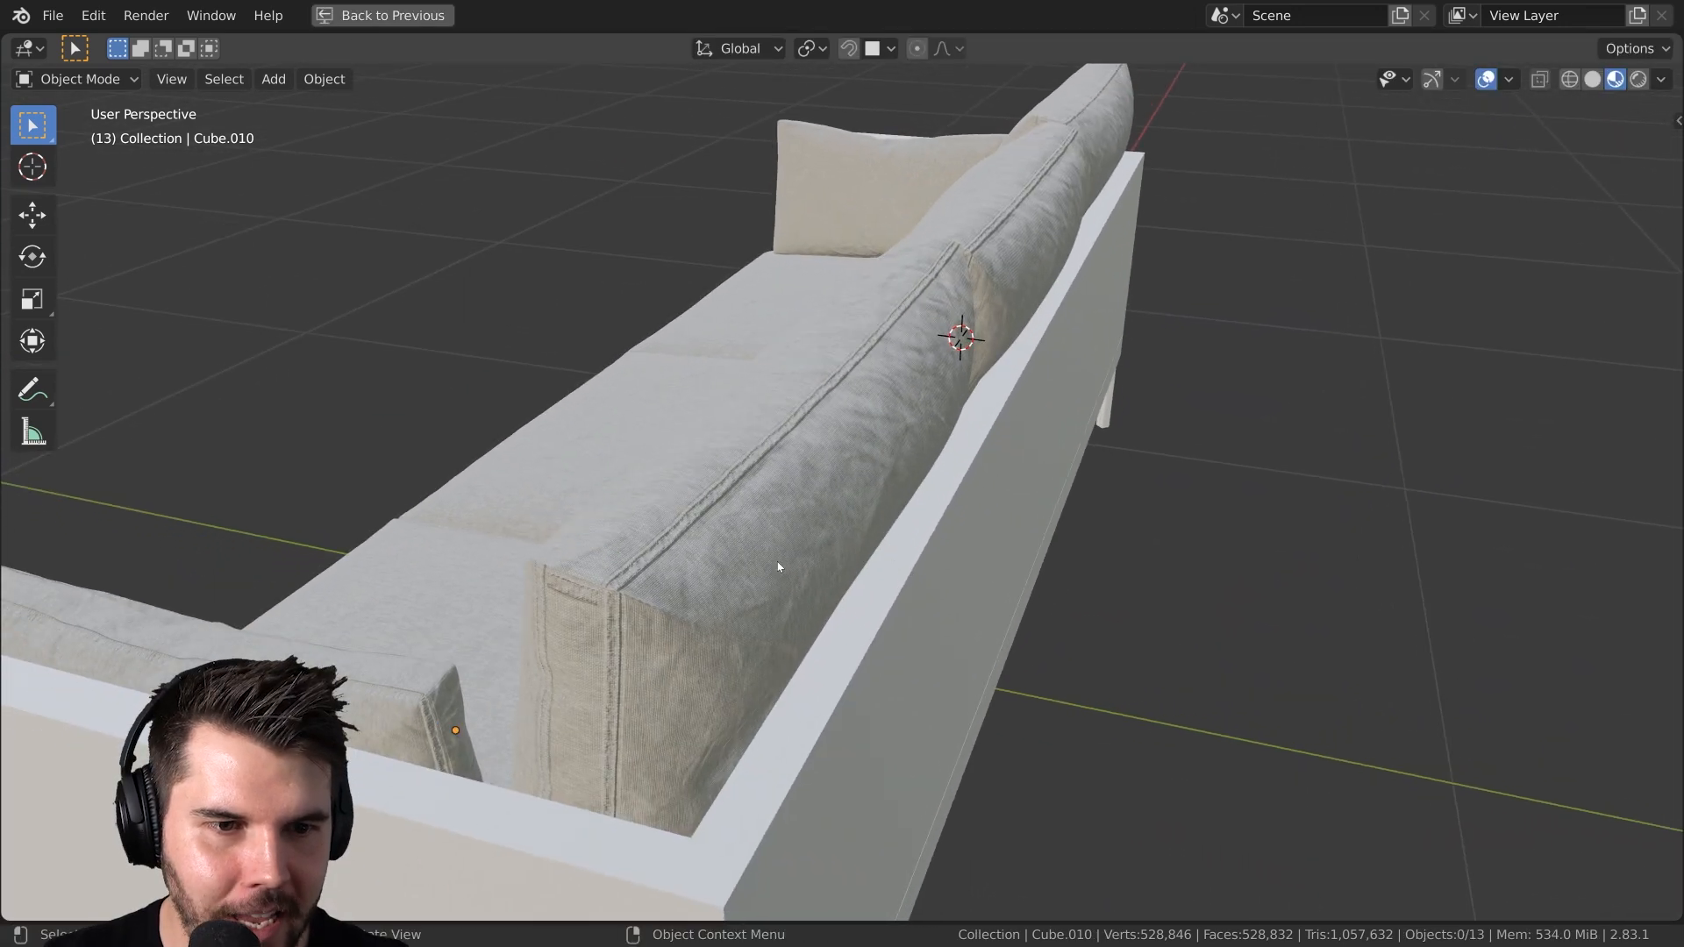
middle_drag(718, 566, 682, 530)
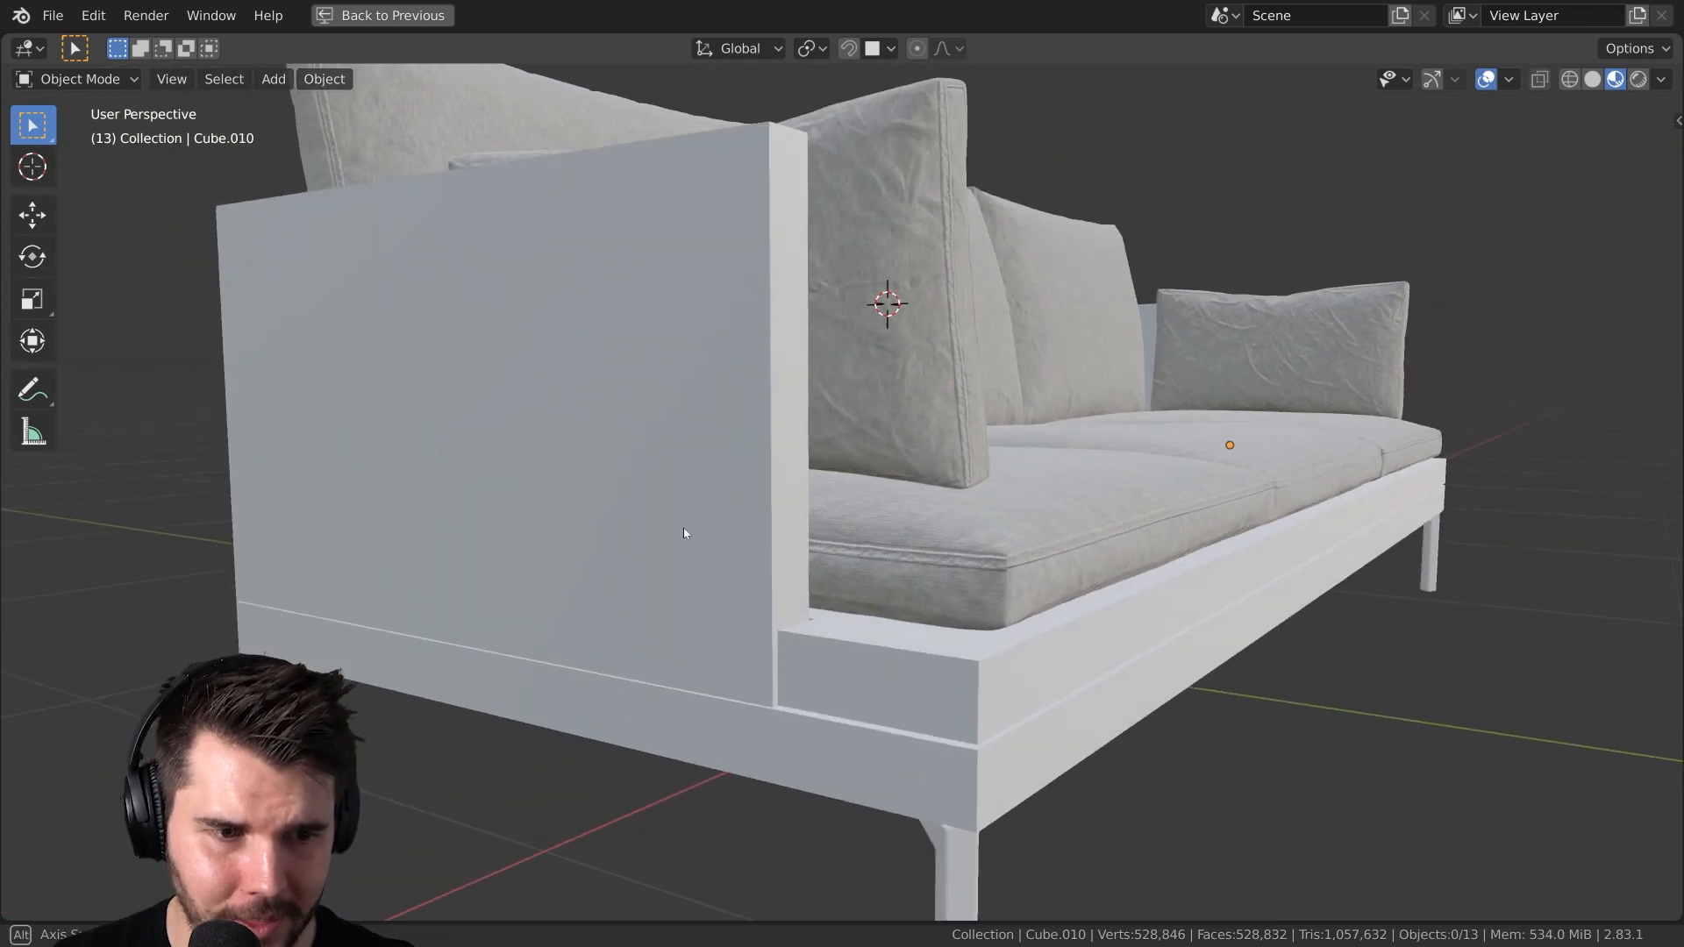
scroll(932, 551, up, 1)
middle_drag(931, 551, 887, 562)
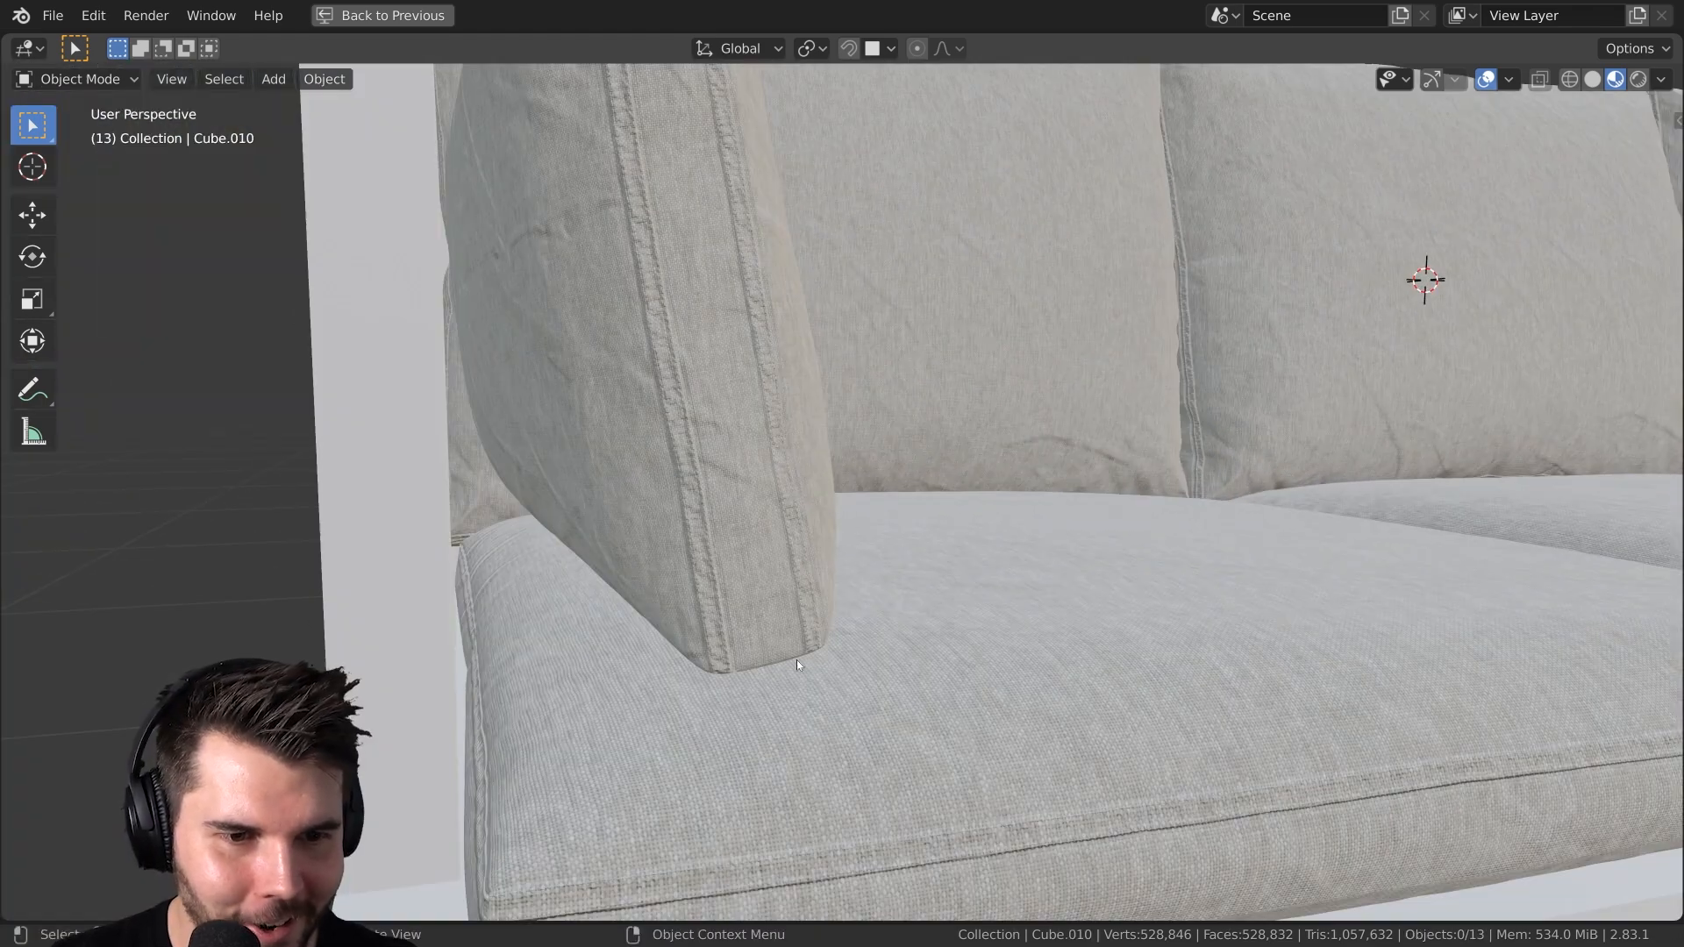
middle_drag(749, 665, 782, 639)
middle_drag(849, 358, 492, 396)
middle_drag(563, 483, 965, 482)
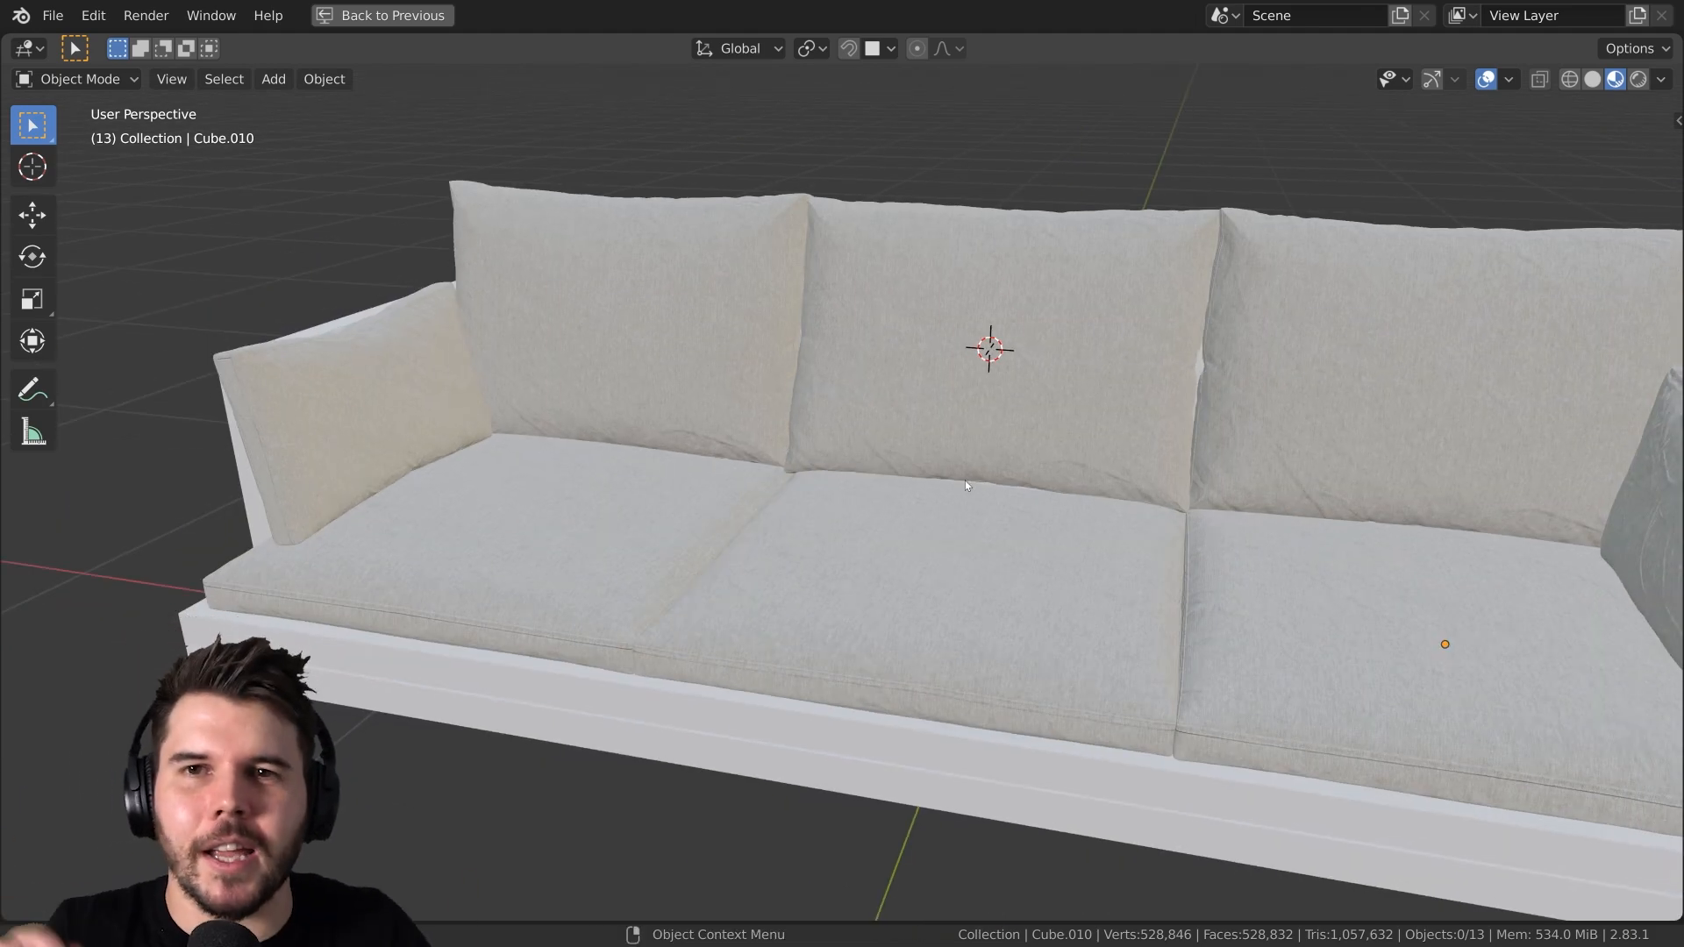
middle_drag(1019, 581, 973, 451)
Select the sofa's upper rail, lower rail and side panels together and view their sharp edges
click(1000, 680)
shift+click(1005, 752)
shift+click(1086, 570)
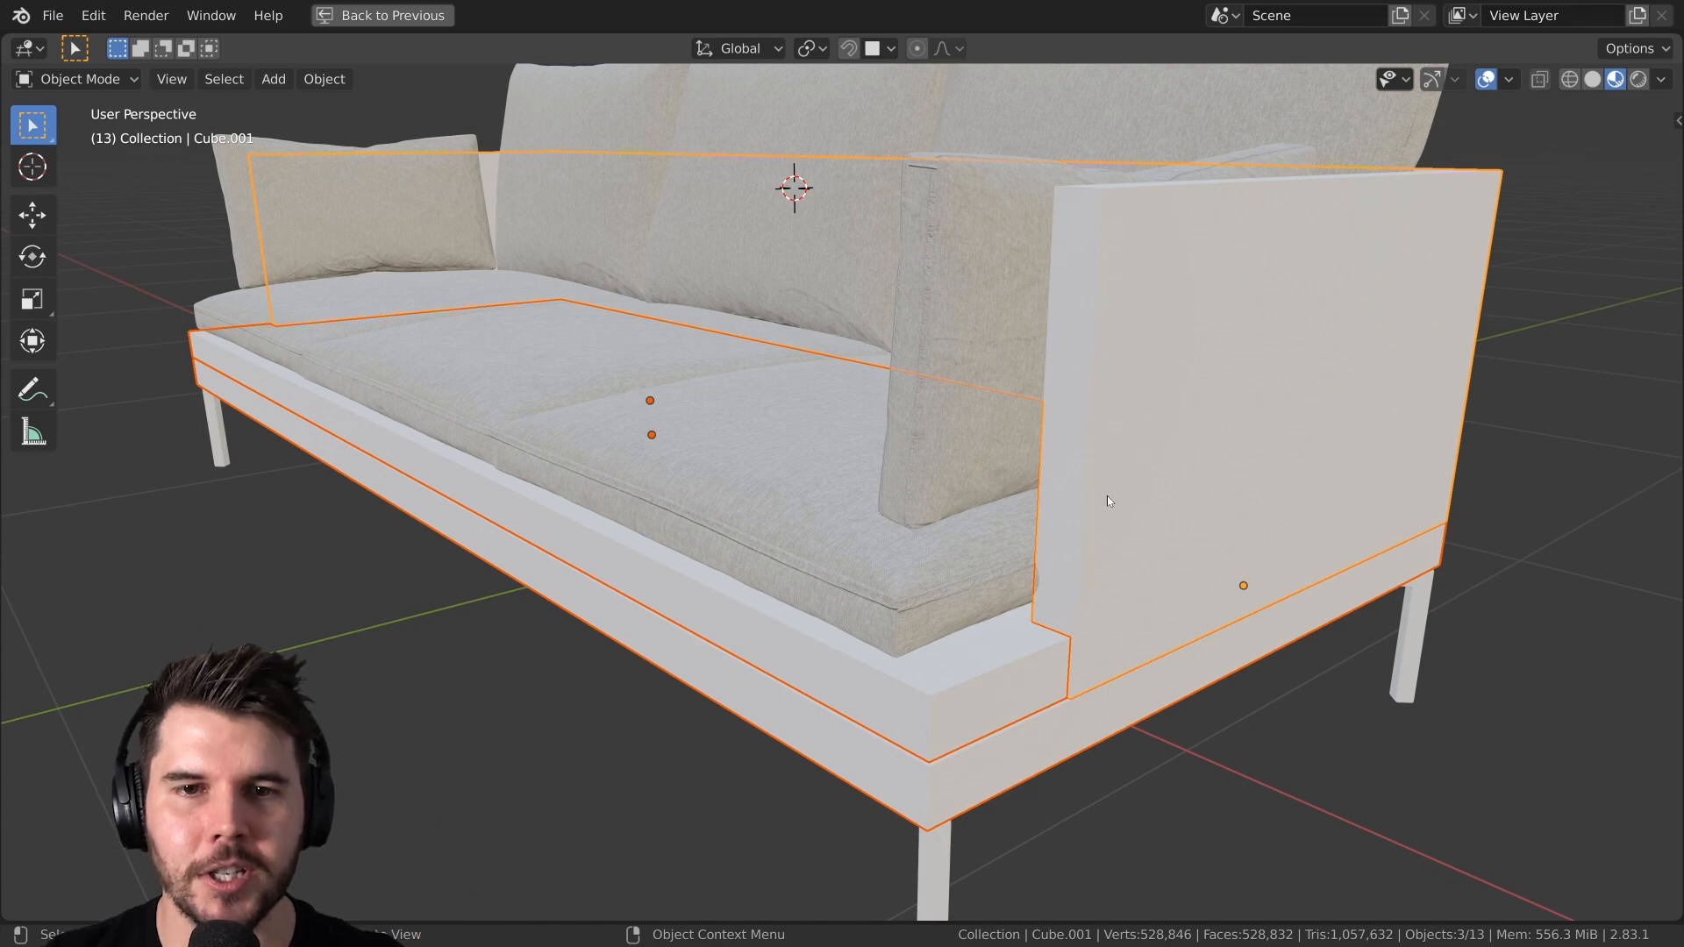
middle_drag(1108, 496, 895, 497)
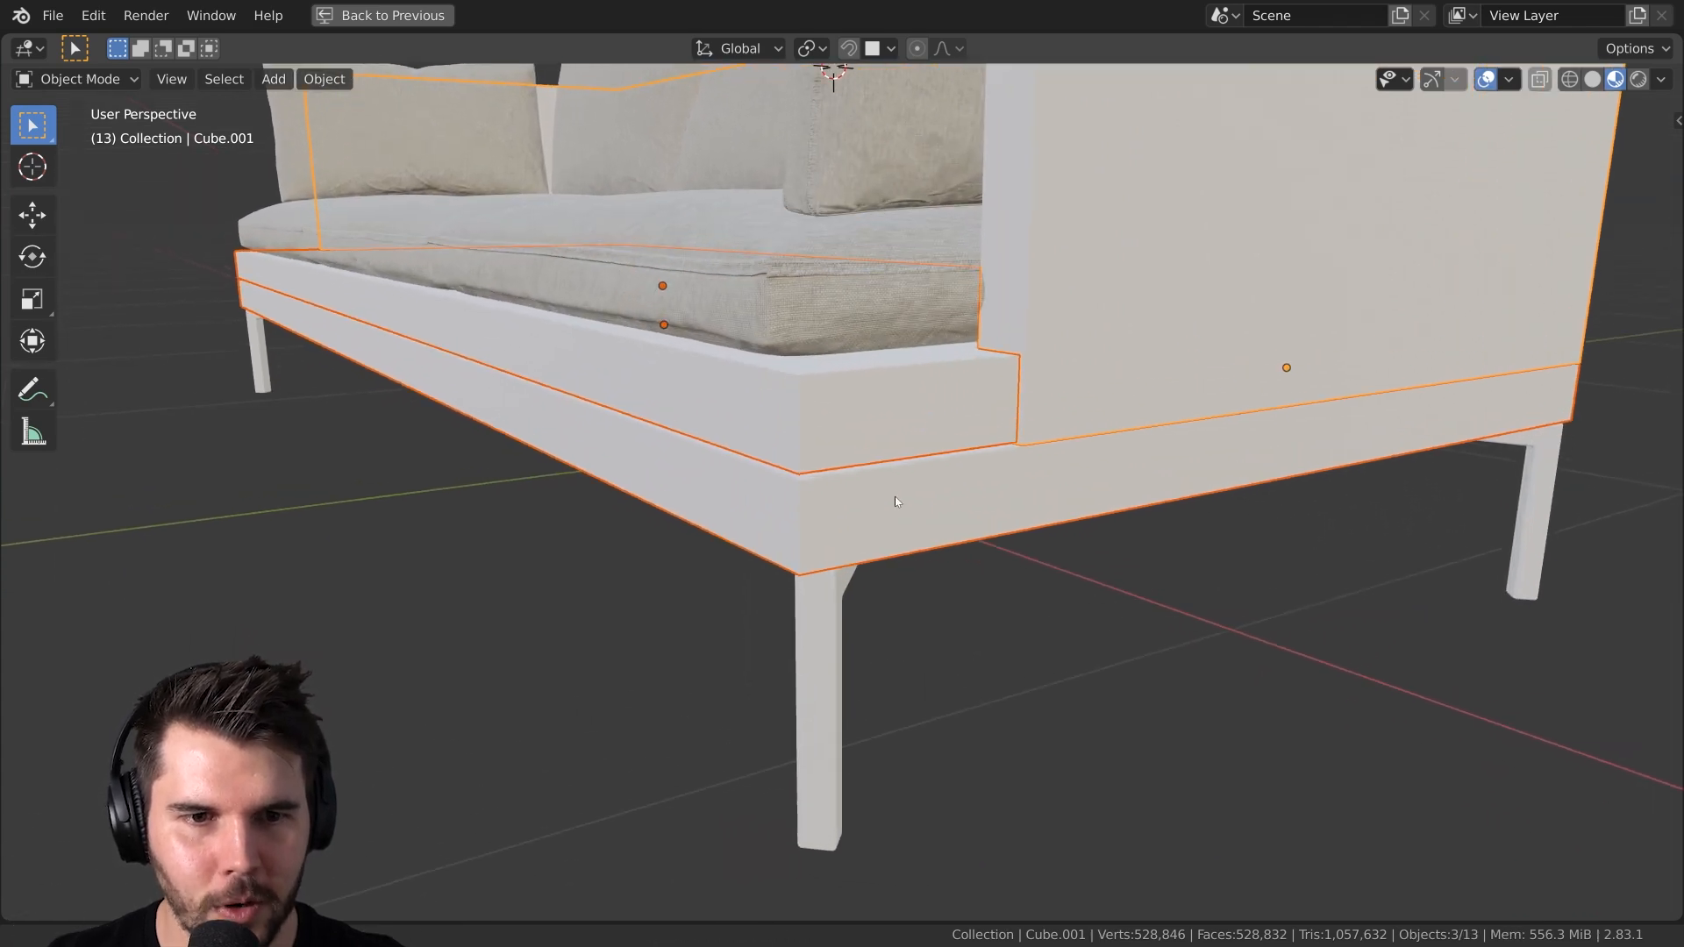
shift+middle_drag(919, 413, 896, 475)
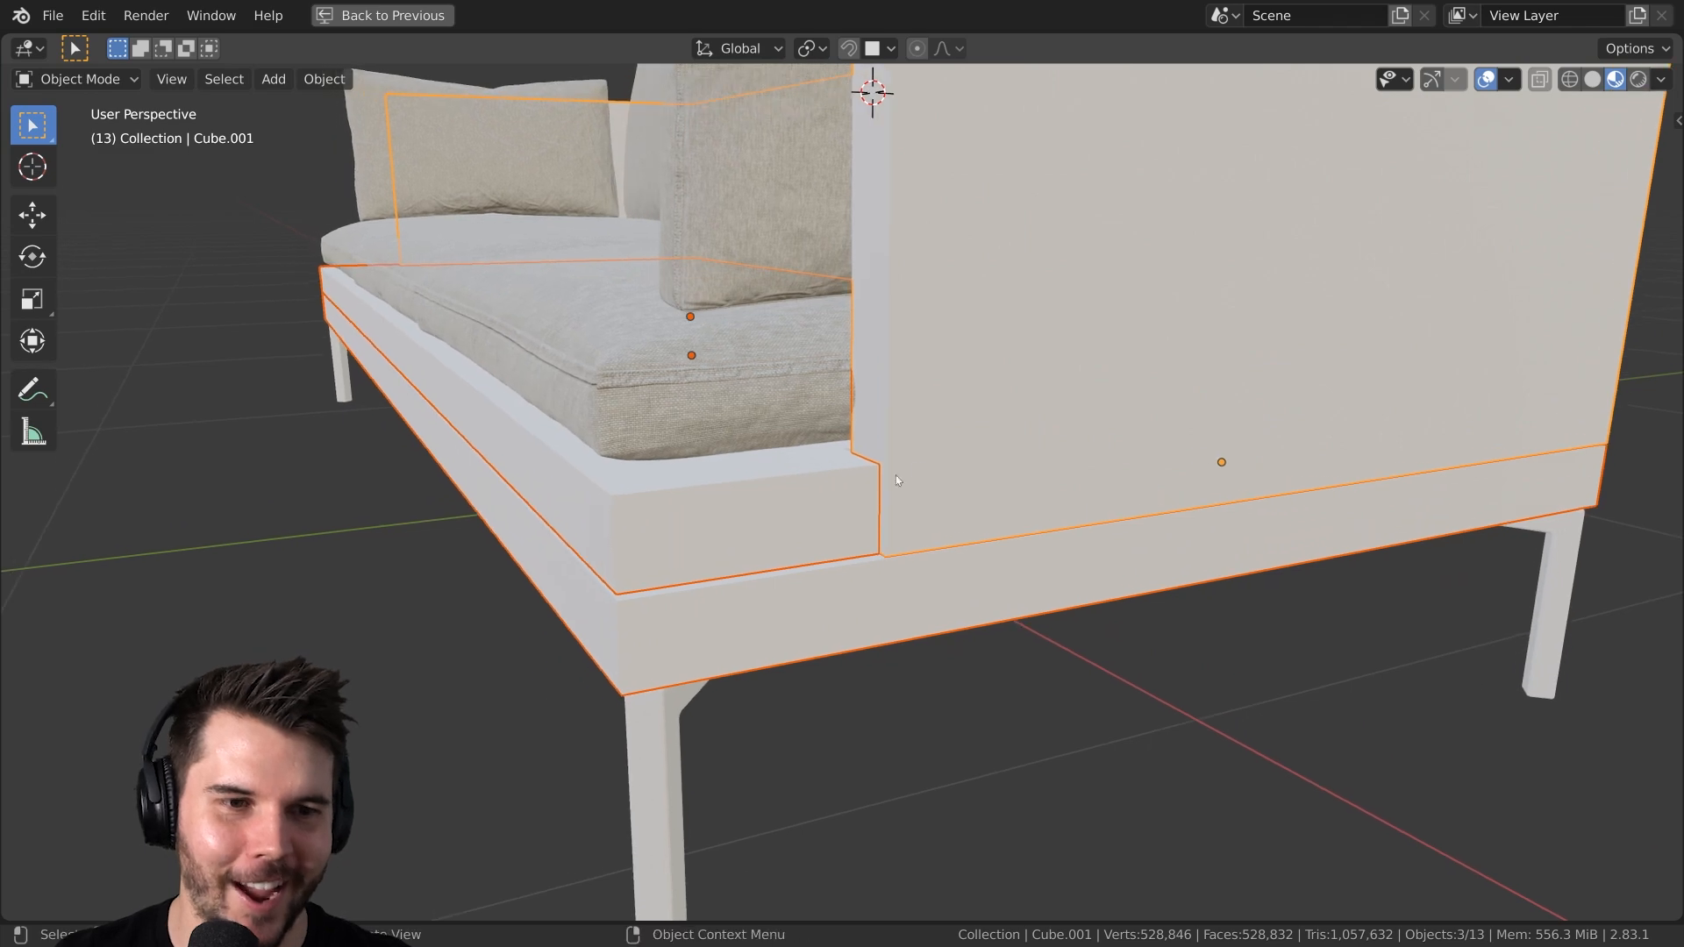
Select the upper rail, restore the editor layout and merge the node and image editors into the 3D viewport
click(693, 497)
click(383, 15)
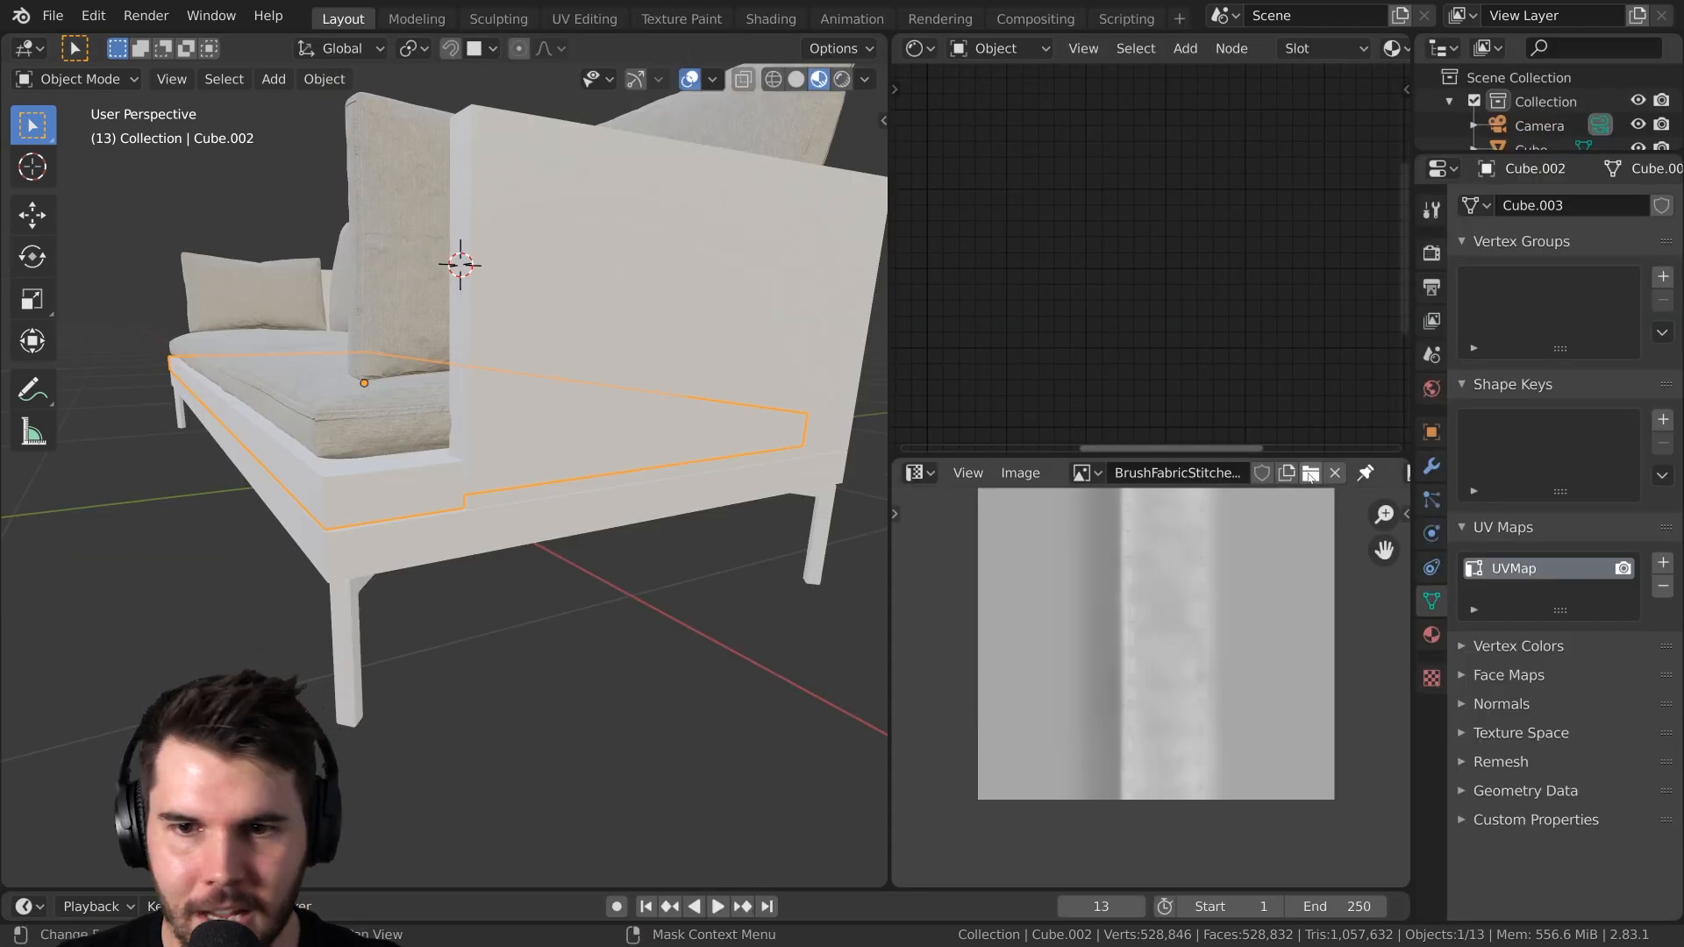
drag(897, 450, 903, 491)
drag(882, 40, 944, 123)
middle_drag(833, 316, 885, 408)
click(1044, 451)
click(807, 553)
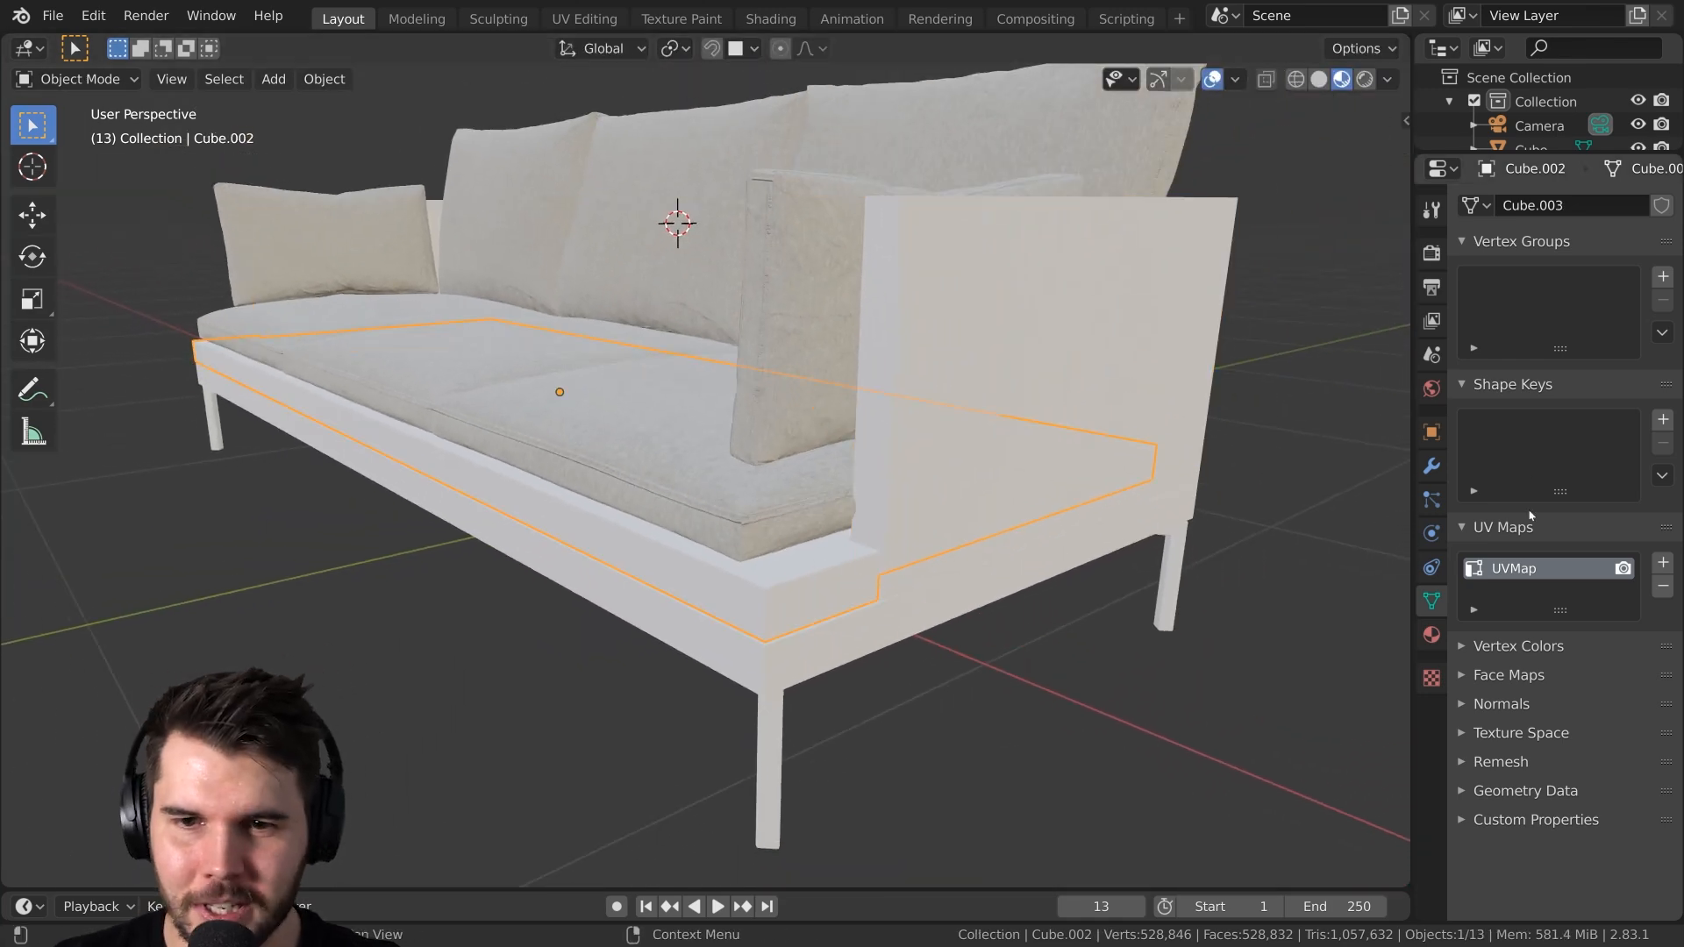
Examine the Mirror modifier settings of the upper rail and the side panels
click(1441, 470)
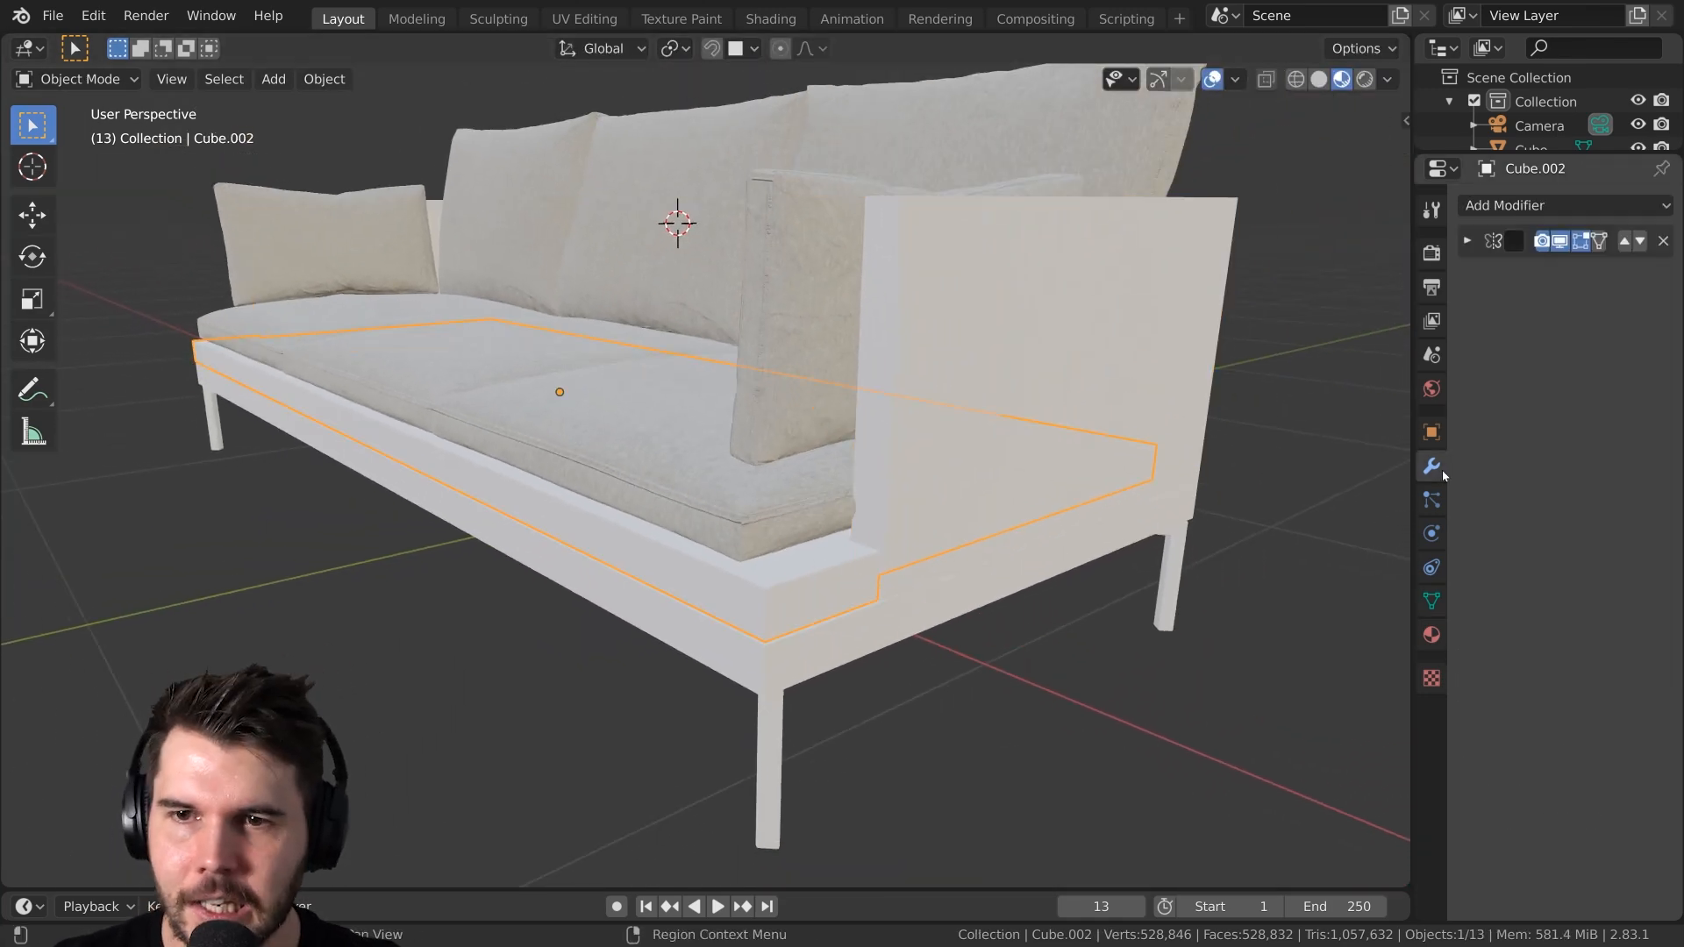
click(1463, 239)
shift+click(891, 558)
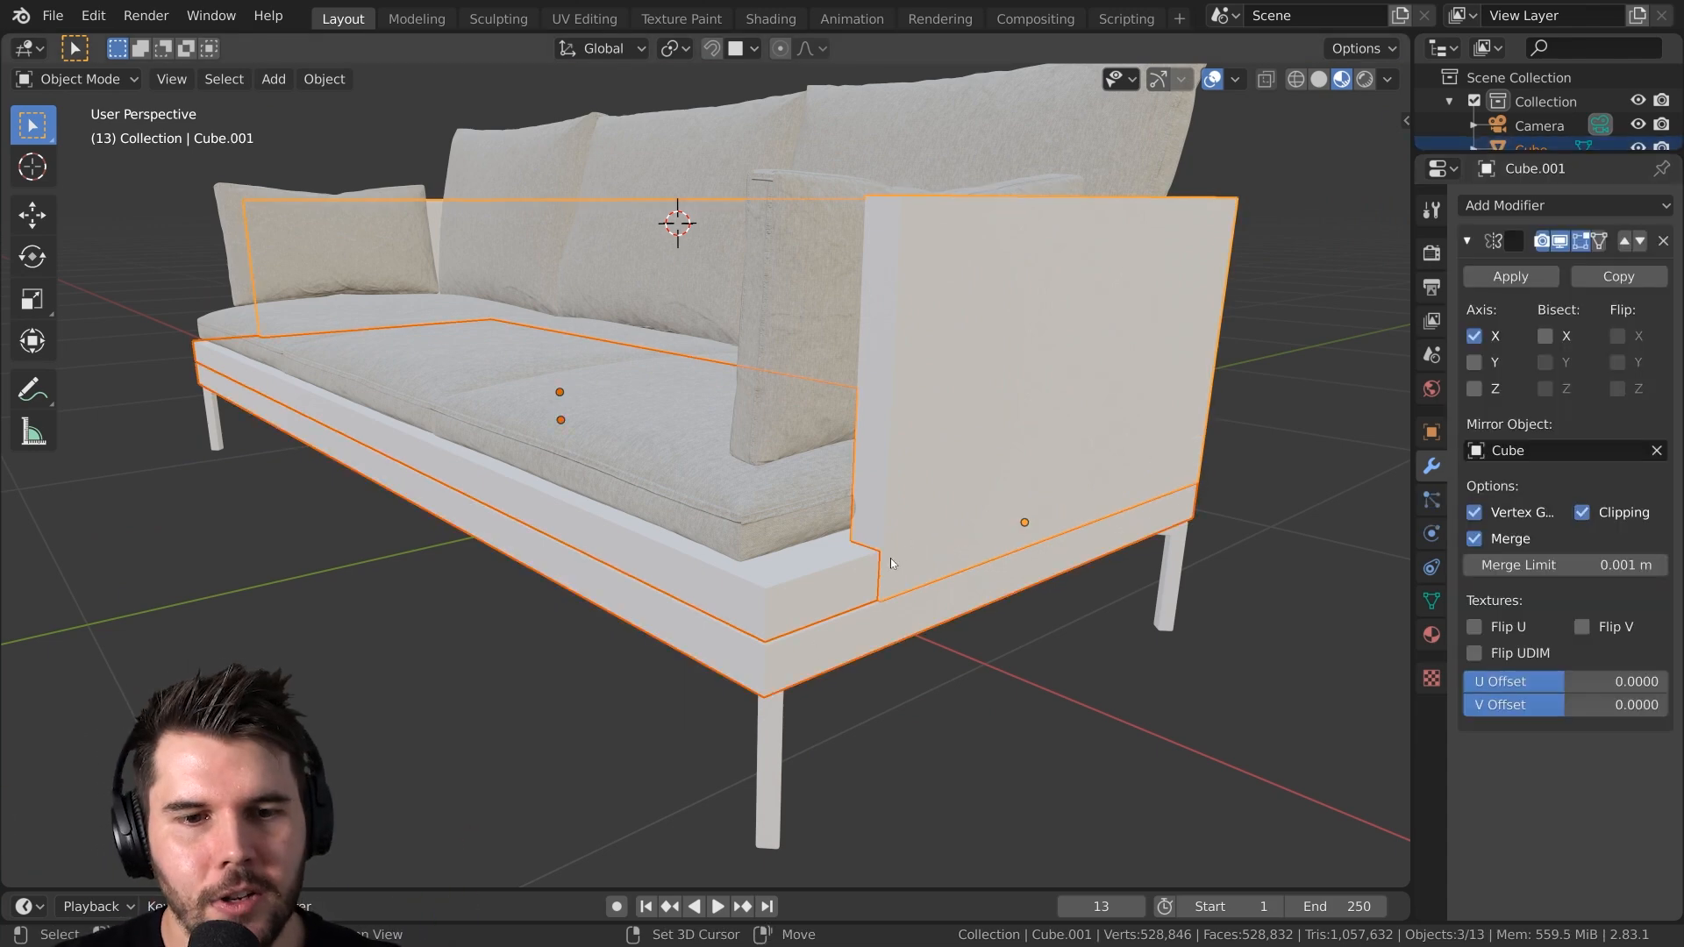
click(870, 577)
middle_drag(800, 628, 1167, 561)
Collapse the upper rail's Mirror modifier and add a Bevel modifier to the rail
click(1467, 240)
click(1566, 205)
click(1192, 287)
middle_drag(1017, 491, 948, 545)
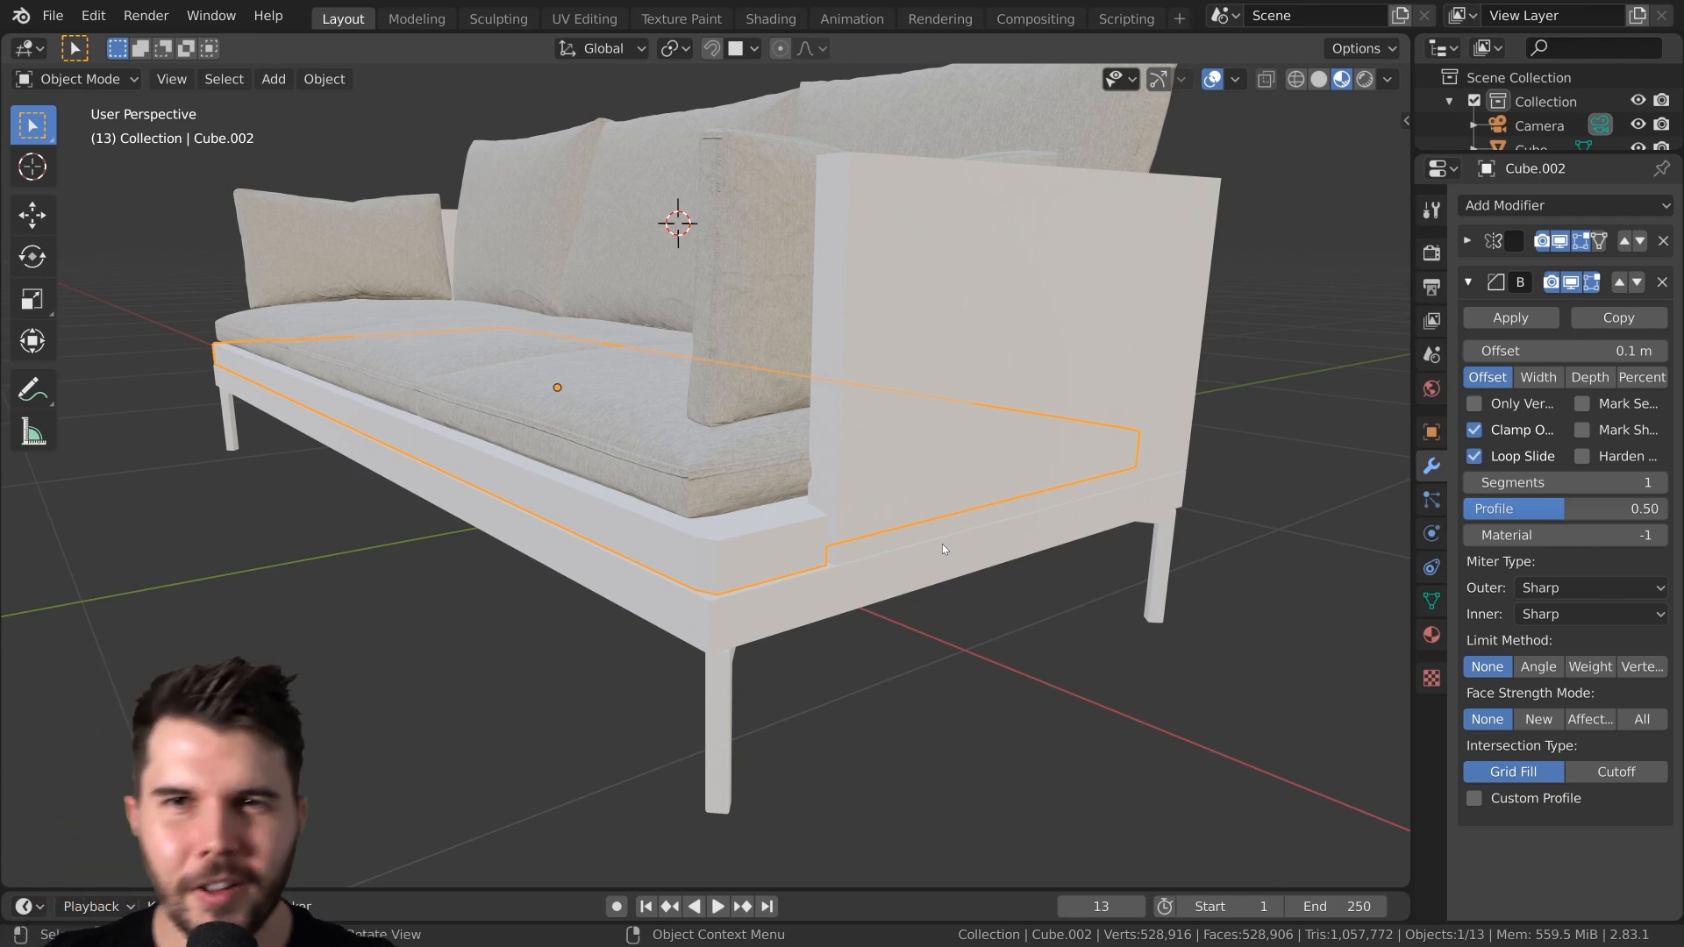
middle_drag(1083, 486, 1033, 493)
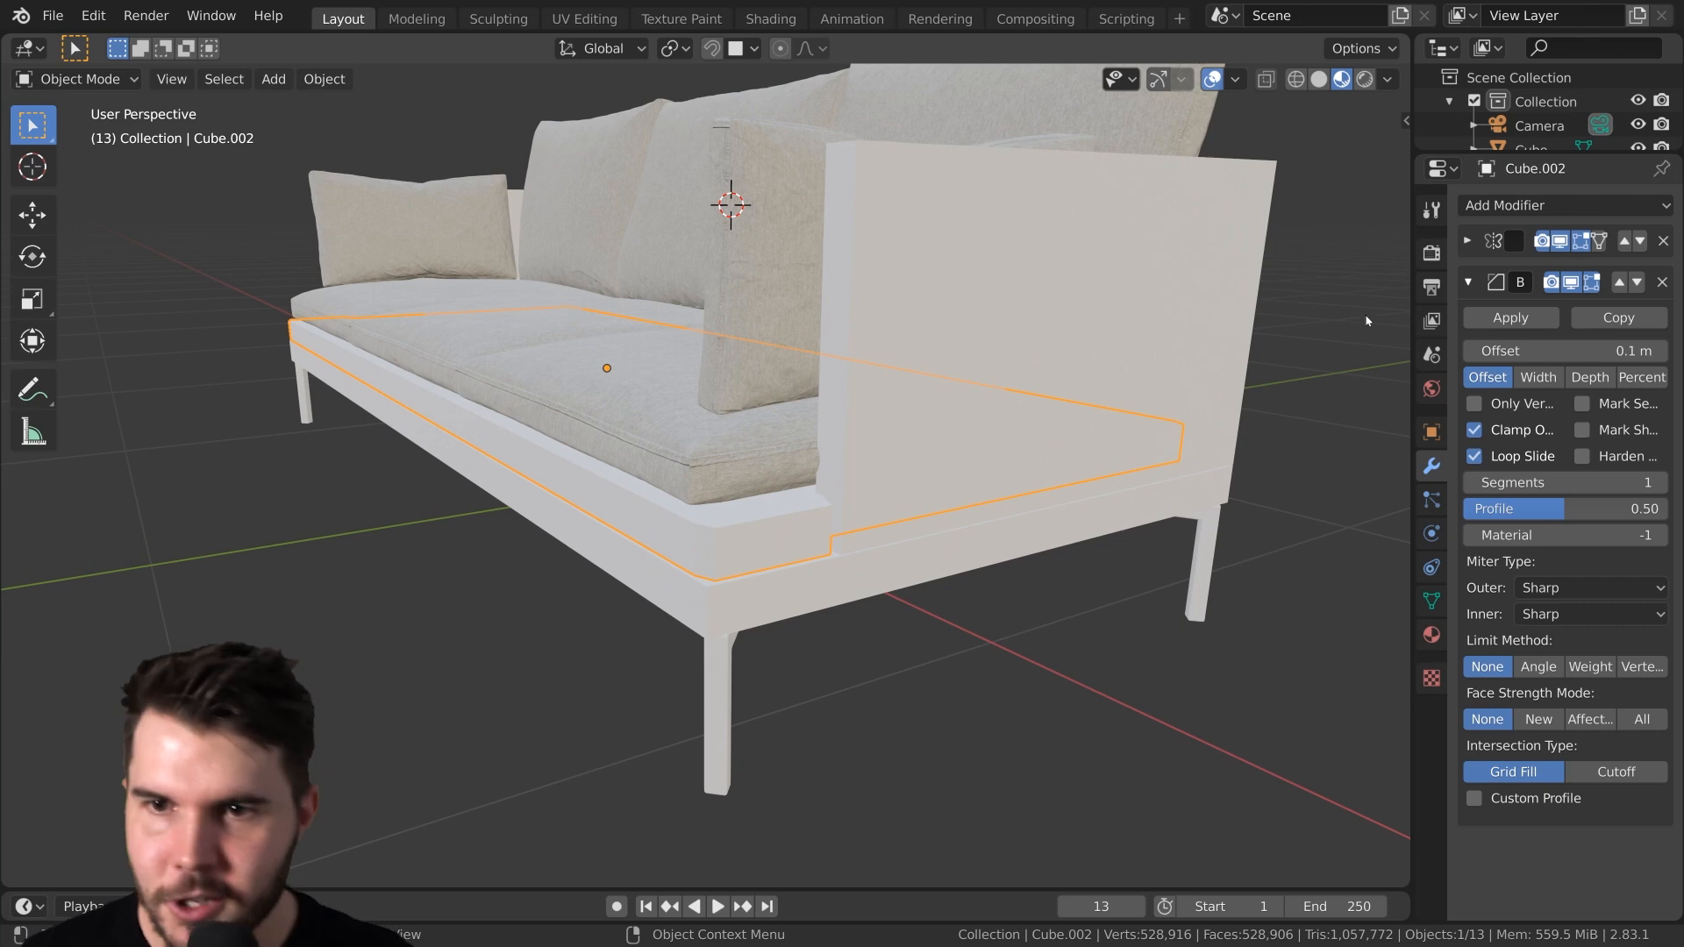
Switch the viewport to solid shading and display the upper rail's transform values to check its scale
scroll(1073, 405, up, 6)
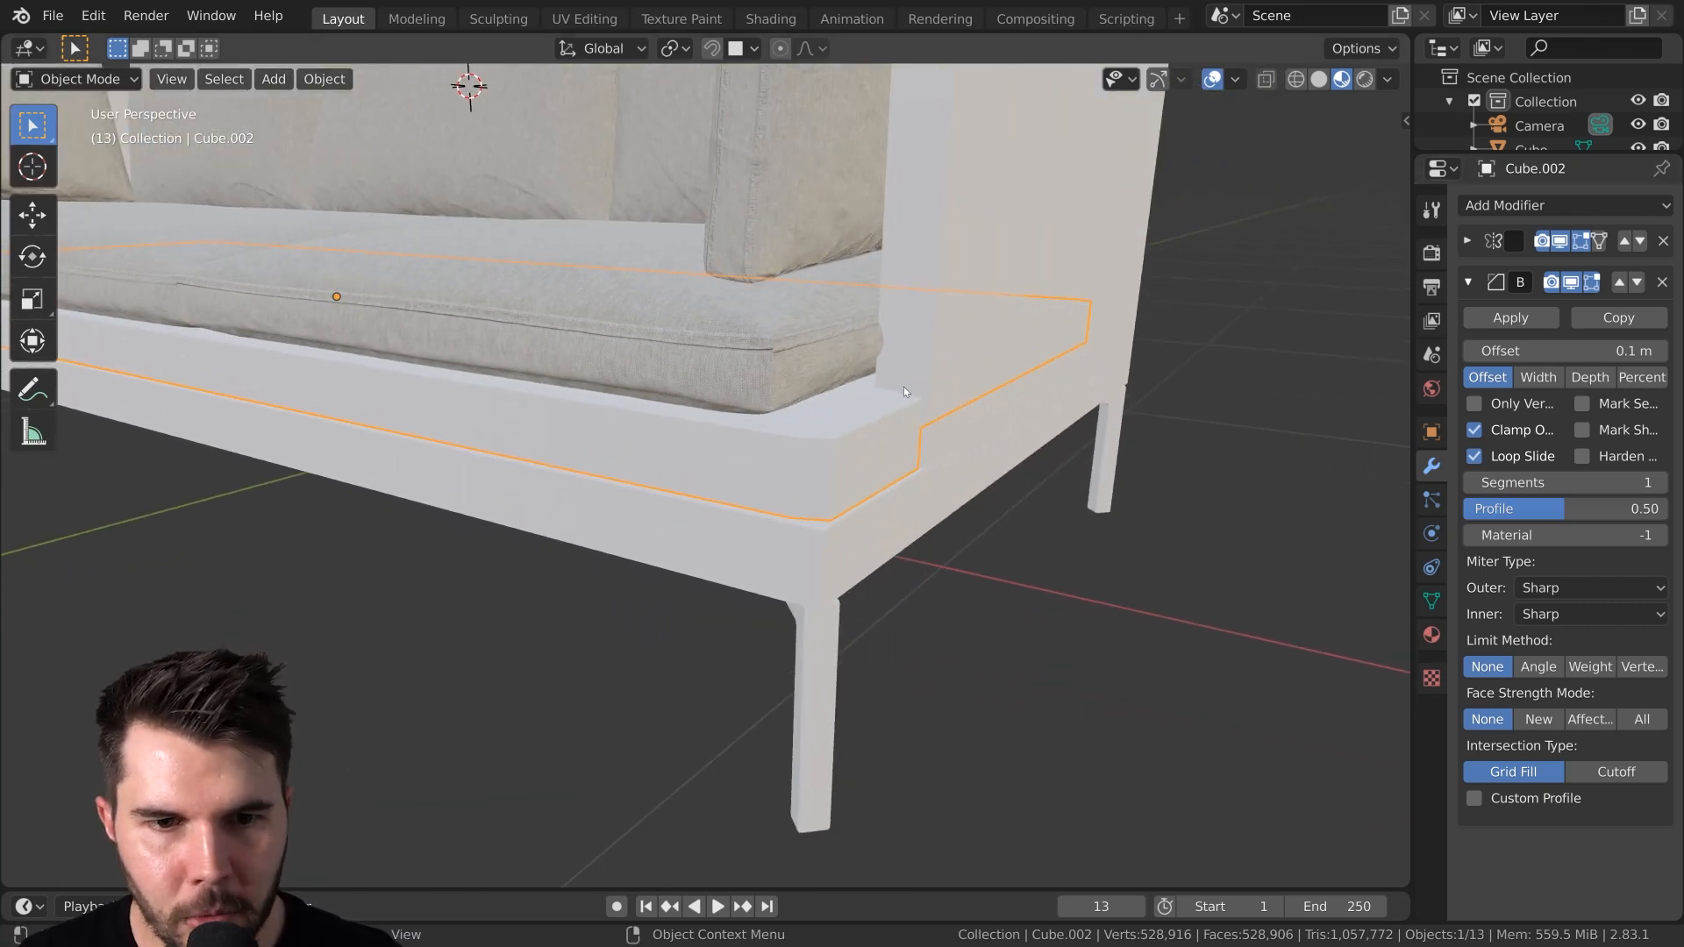
click(1316, 80)
scroll(972, 398, up, 1)
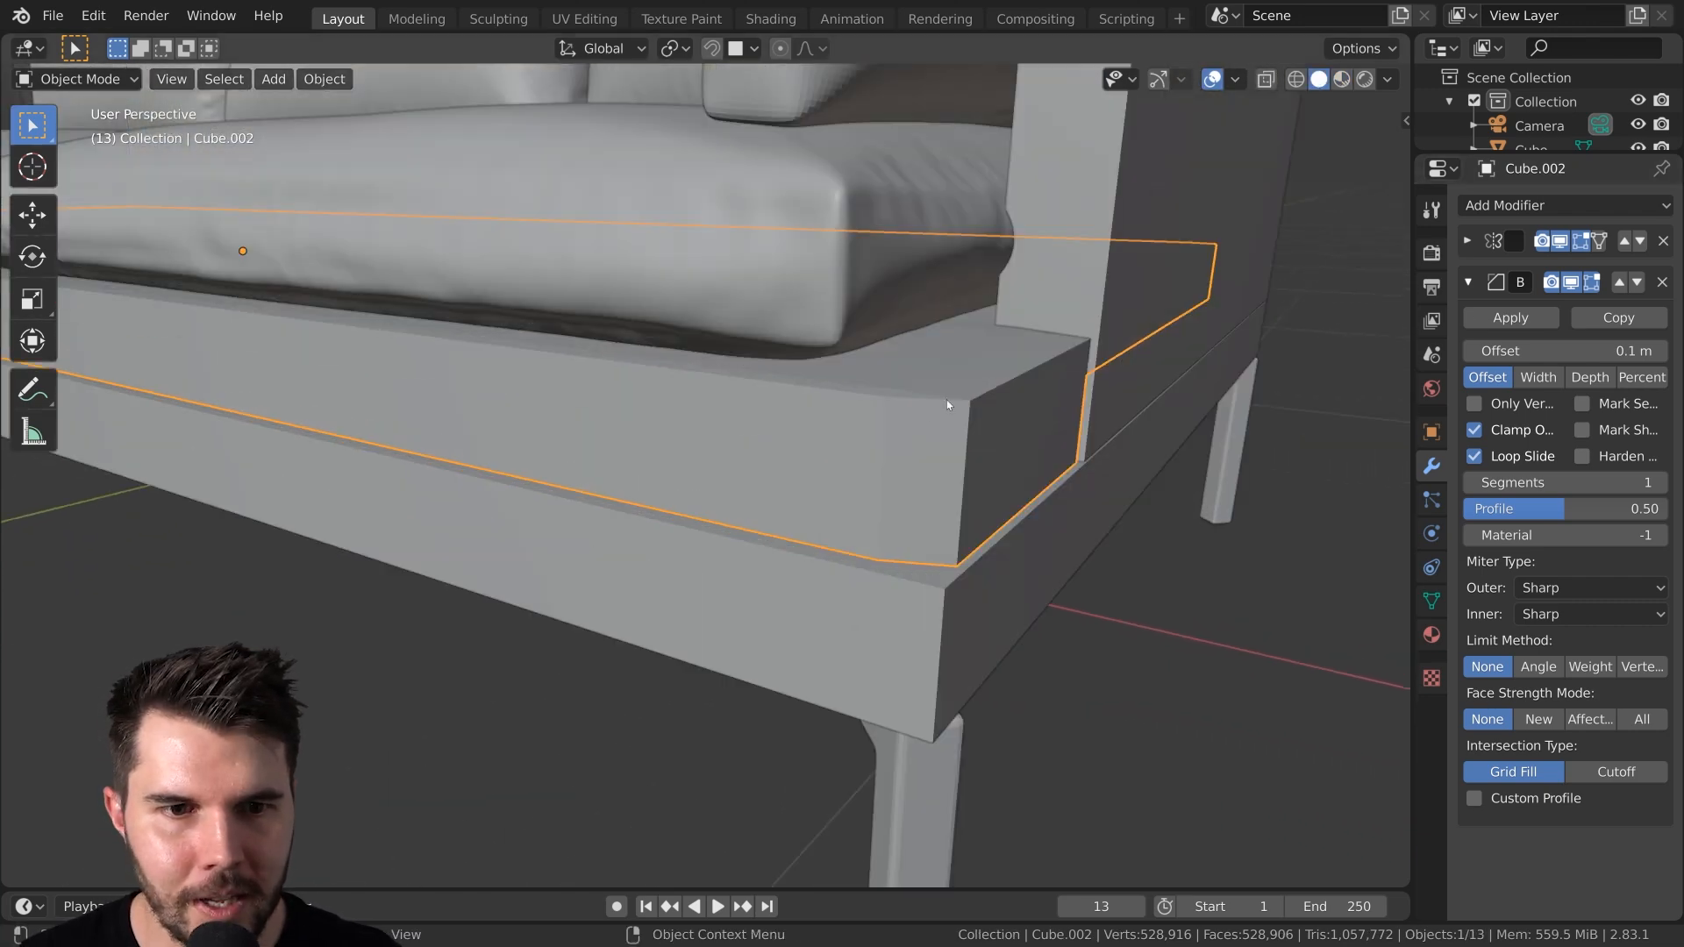
scroll(944, 440, down, 2)
key(n)
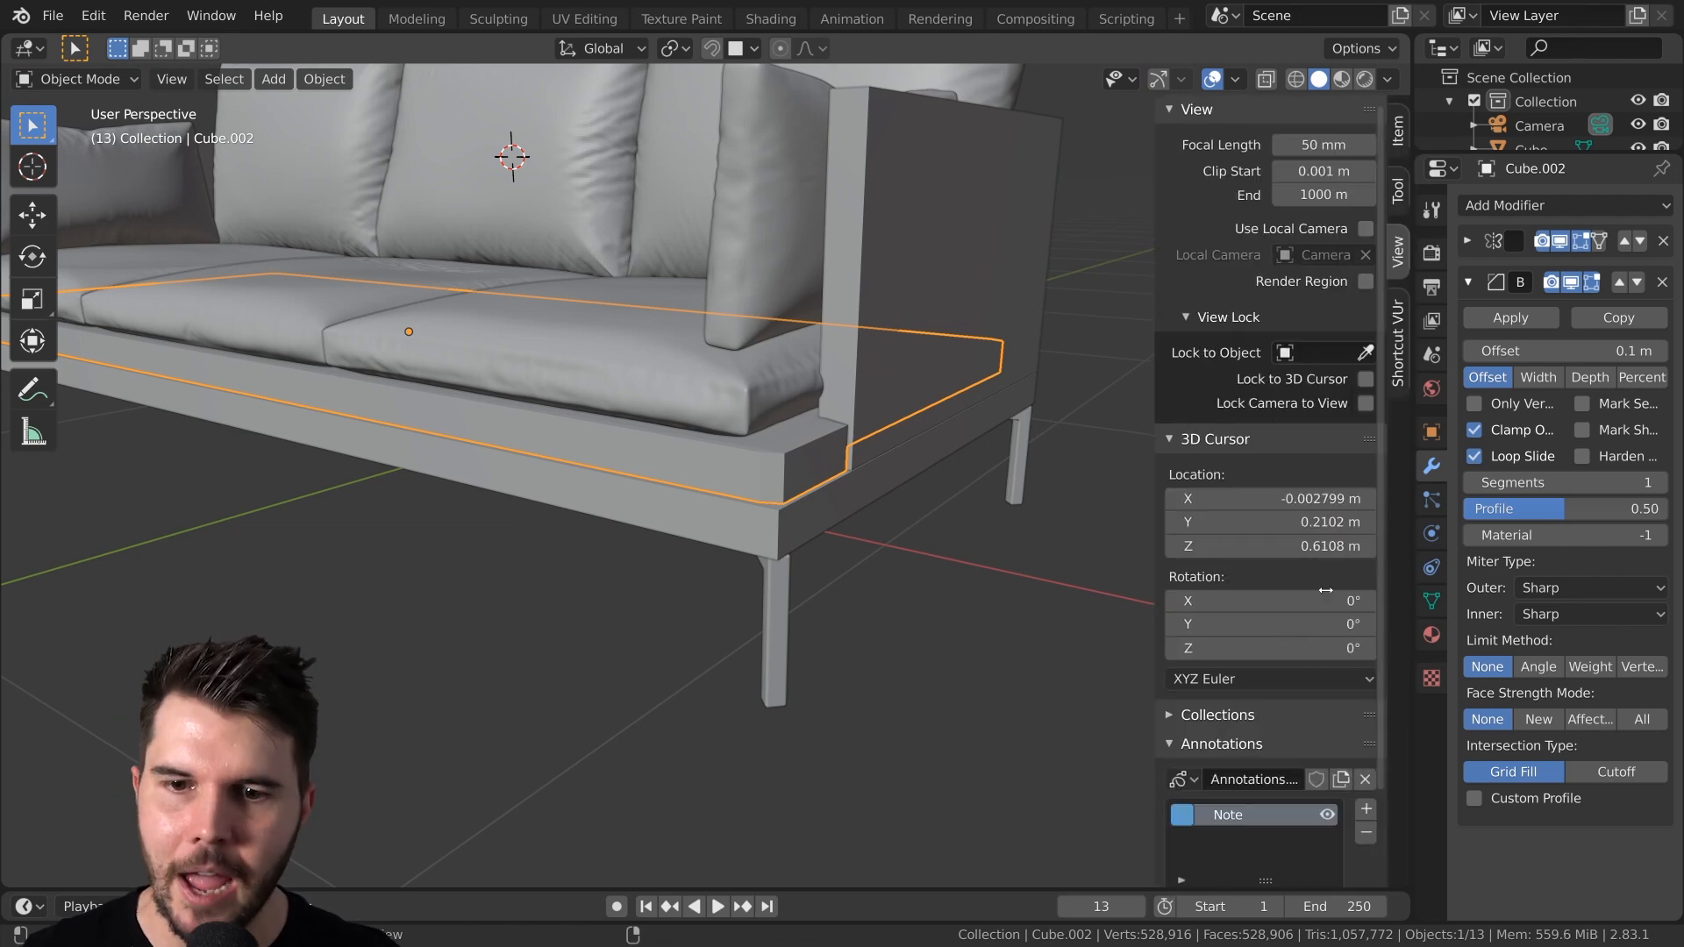
click(1399, 136)
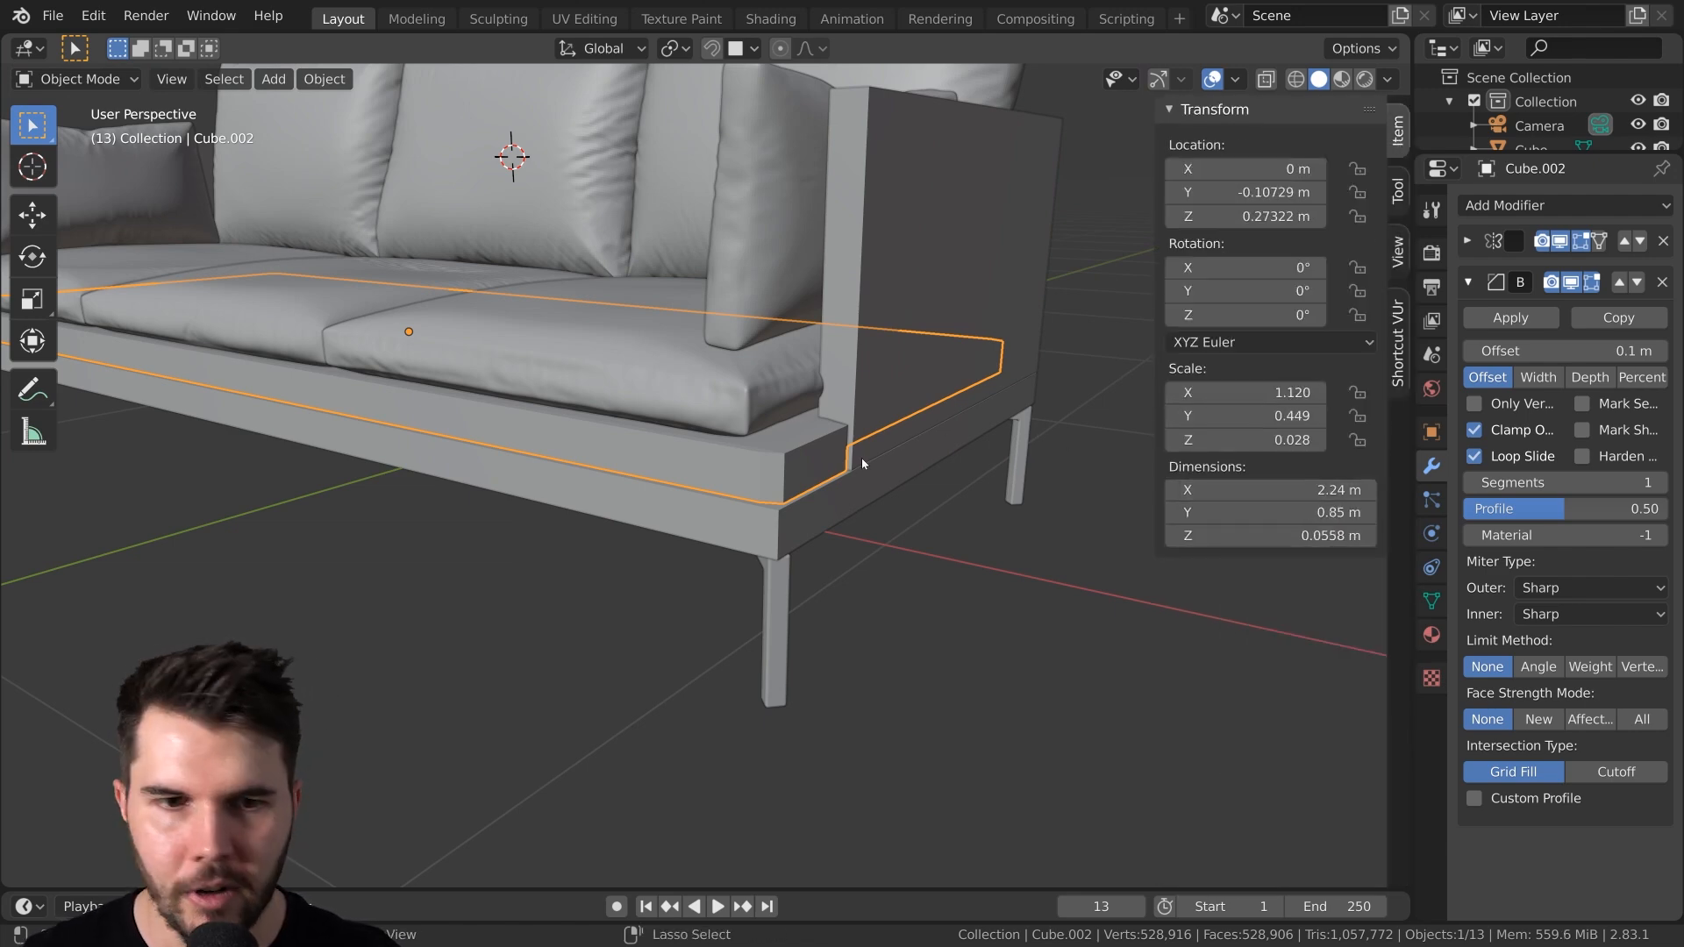
Apply the scale of the upper rail and of the lower rail beneath it
key(ctrl+a)
click(868, 508)
click(816, 507)
key(ctrl+a)
click(815, 502)
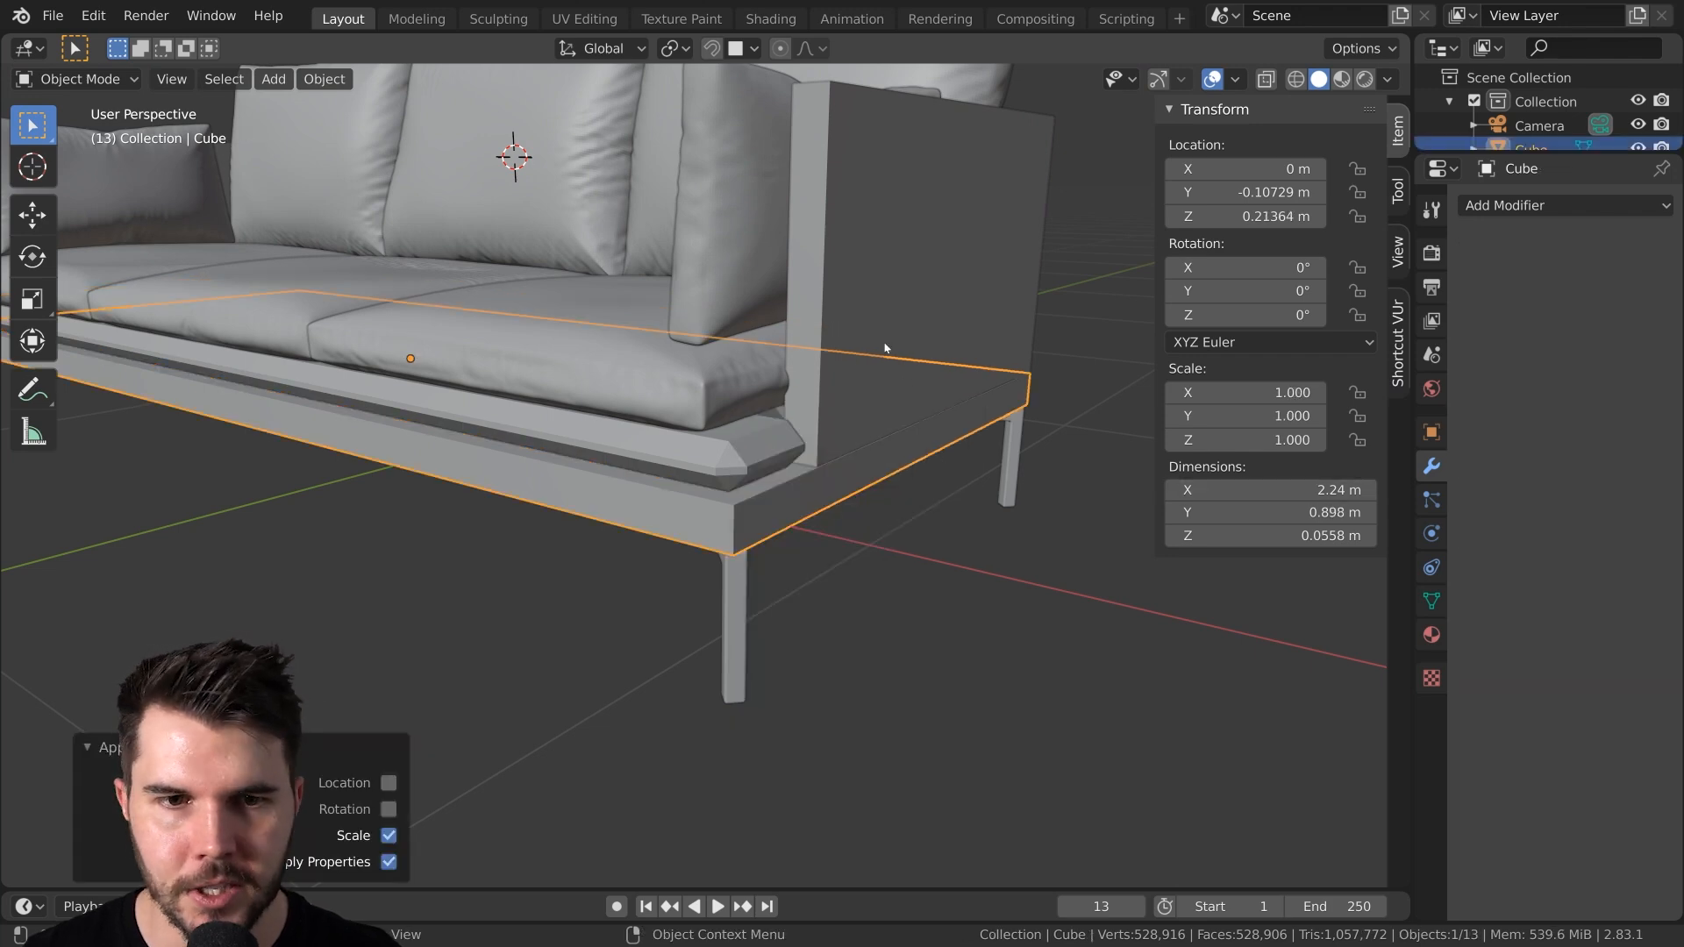
Apply the scale of the side panels
click(886, 348)
key(ctrl+a)
click(886, 347)
click(798, 489)
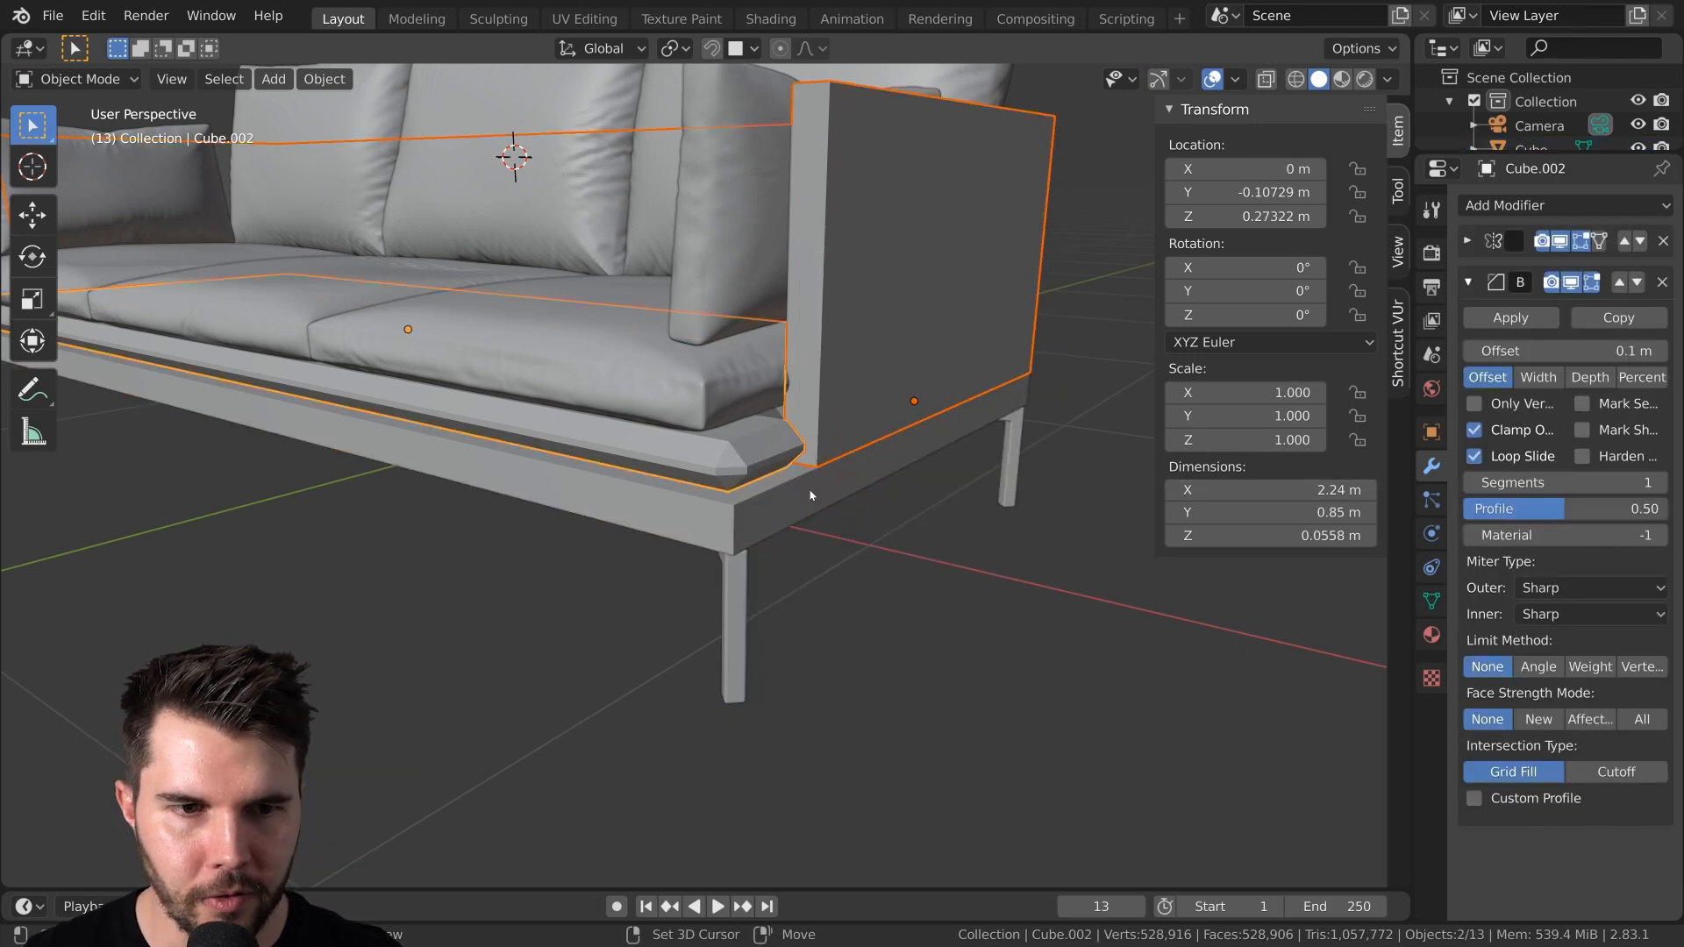
Examine the base meshes of the lower rail, the side panel and the upper rail in Edit Mode
click(798, 492)
key(Tab)
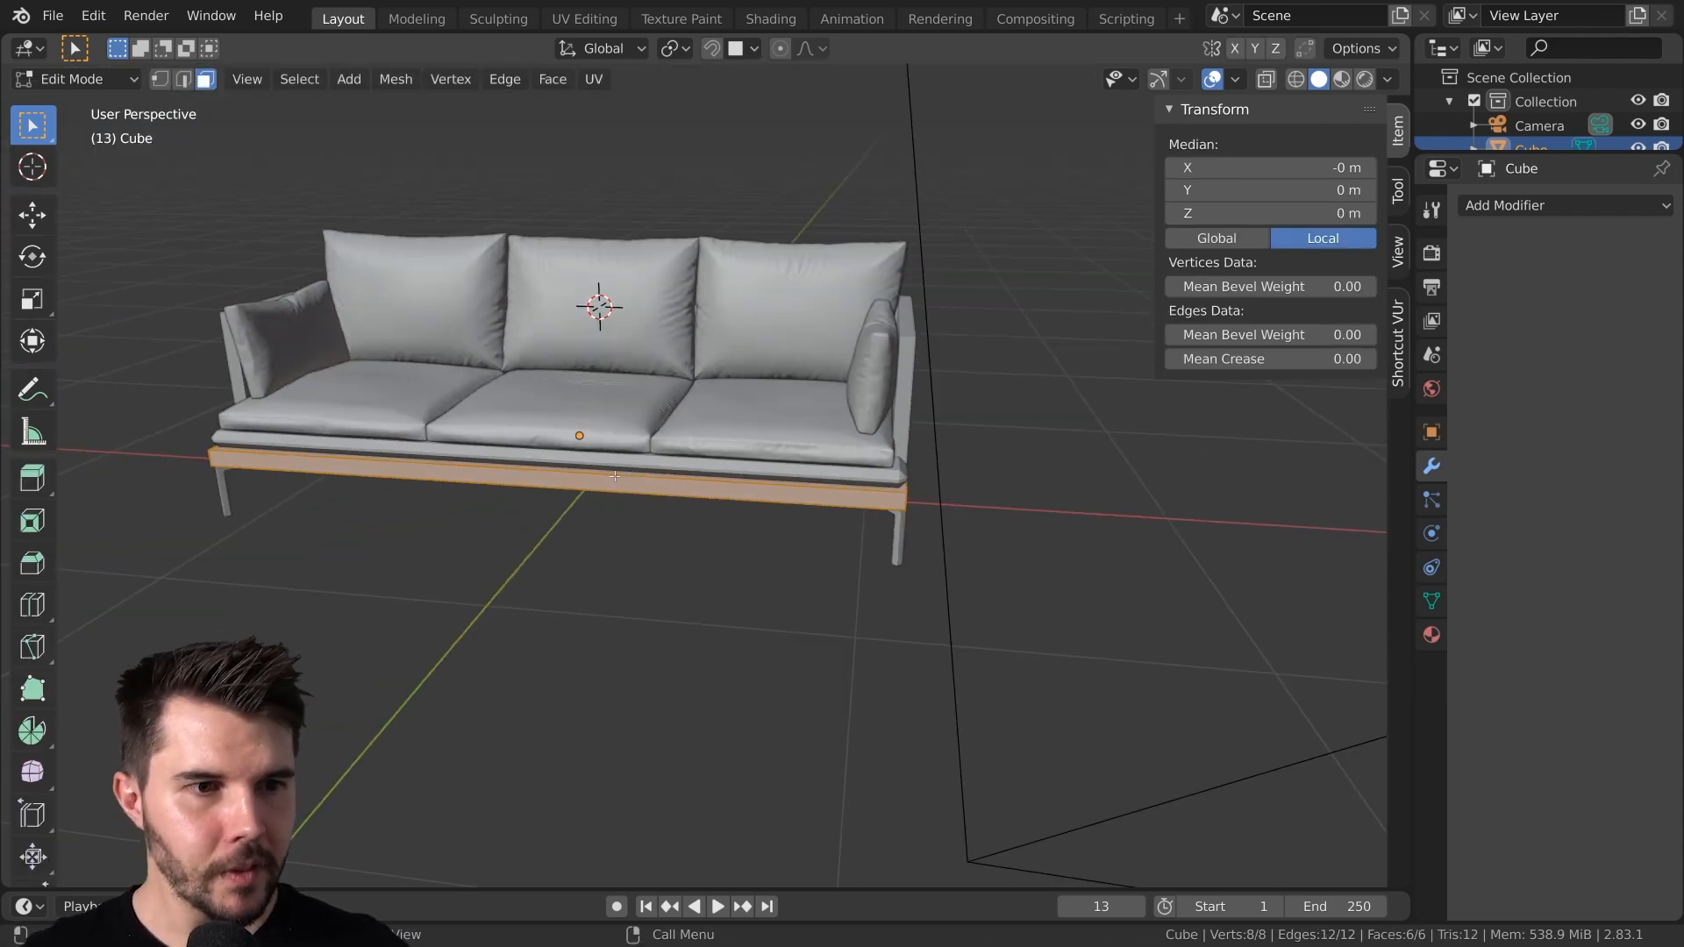
key(Tab)
click(911, 419)
key(Tab)
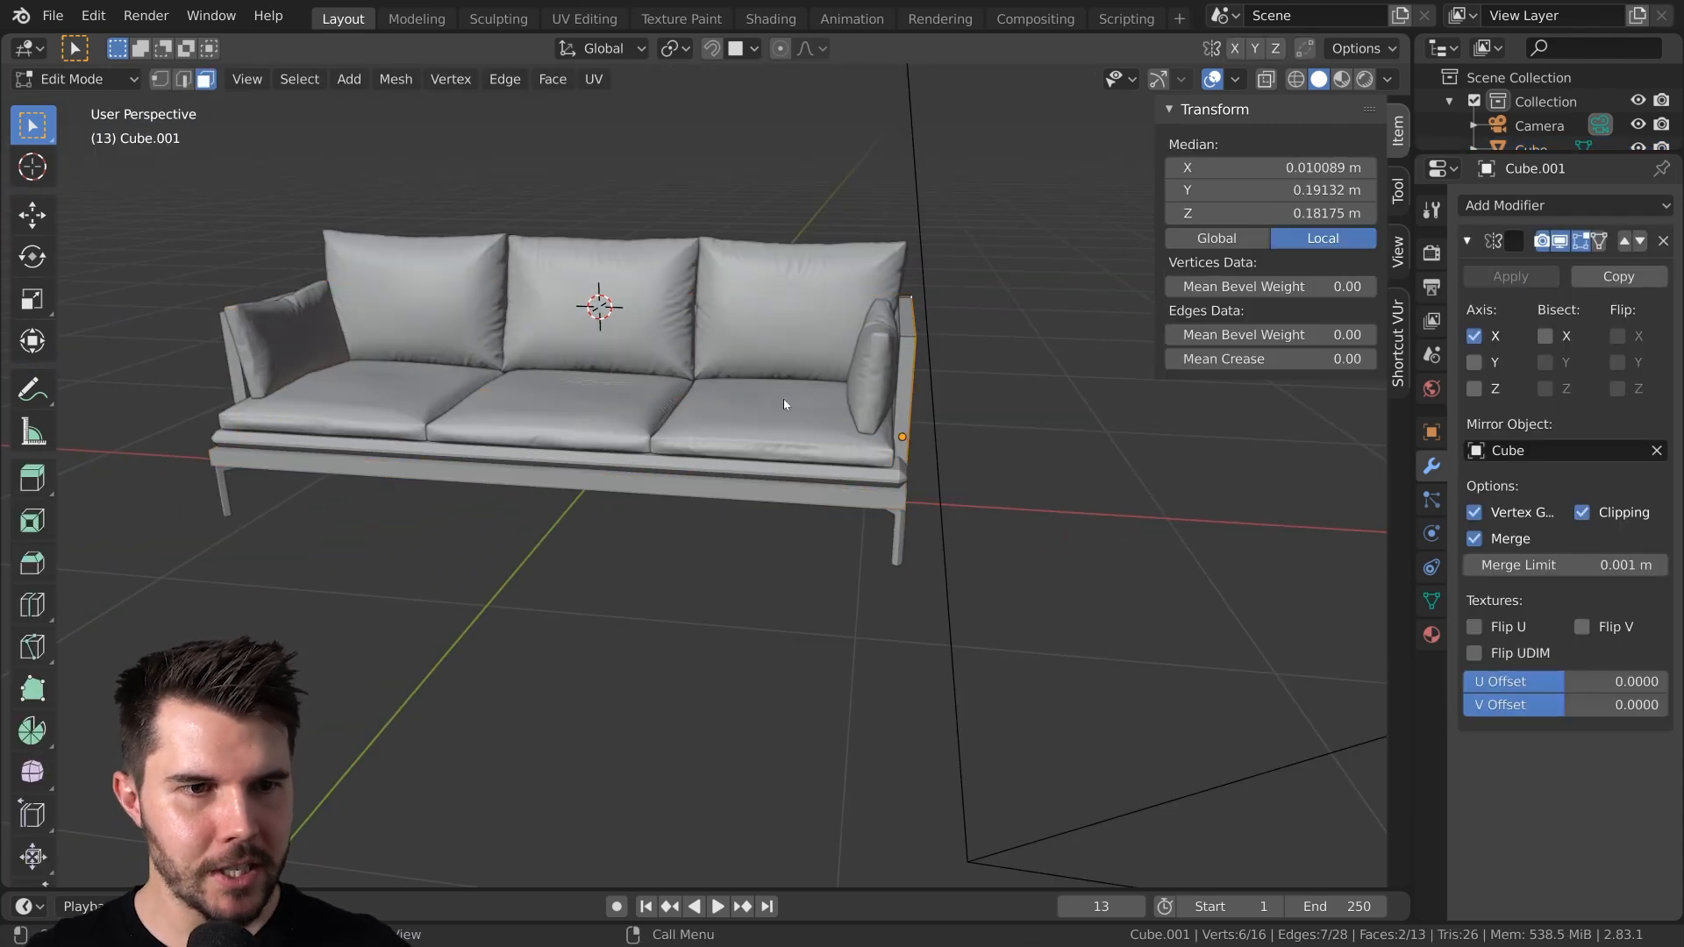
key(z)
click(719, 390)
middle_drag(741, 365, 799, 405)
key(a)
middle_drag(777, 463, 823, 469)
key(Tab)
scroll(823, 468, up, 2)
key(z)
click(997, 527)
click(954, 528)
key(Tab)
key(a)
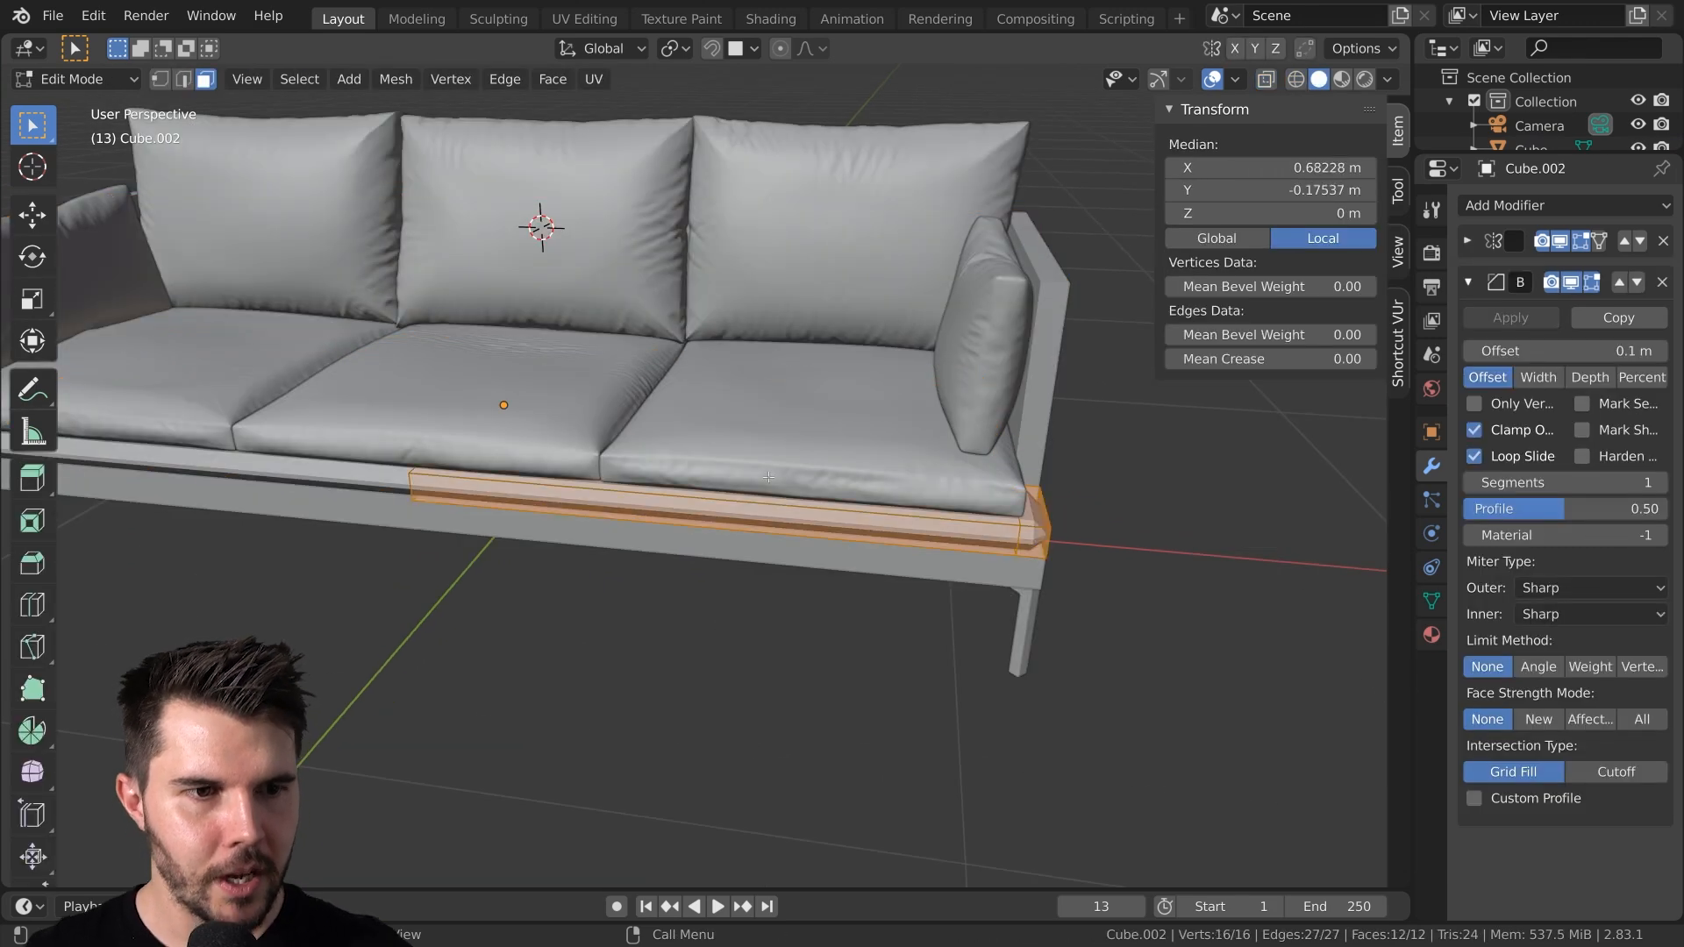
Delete the end face on the far side of the lower rail, working on its mesh in wireframe shading
key(Tab)
click(770, 542)
key(Tab)
scroll(771, 542, down, 2)
shift+middle_drag(770, 542, 853, 533)
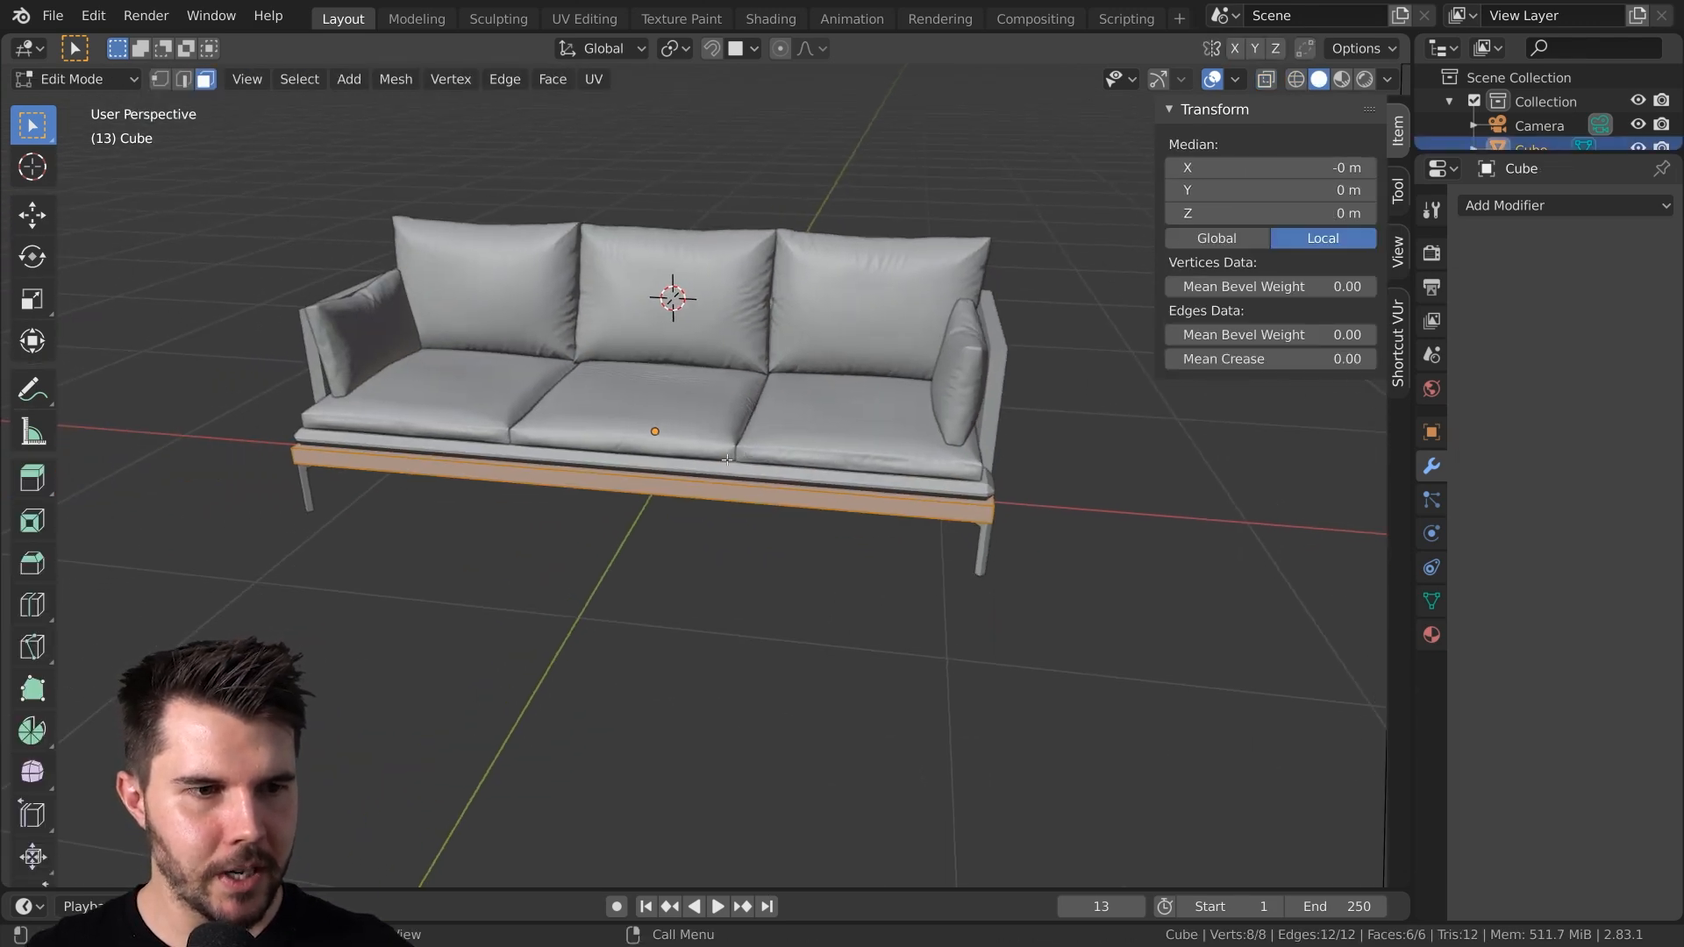
key(z)
click(533, 443)
middle_drag(533, 444, 403, 420)
click(370, 424)
key(x)
click(360, 475)
Move the lower rail's open end loop along the X axis to near the middle of the sofa
key(a)
key(1)
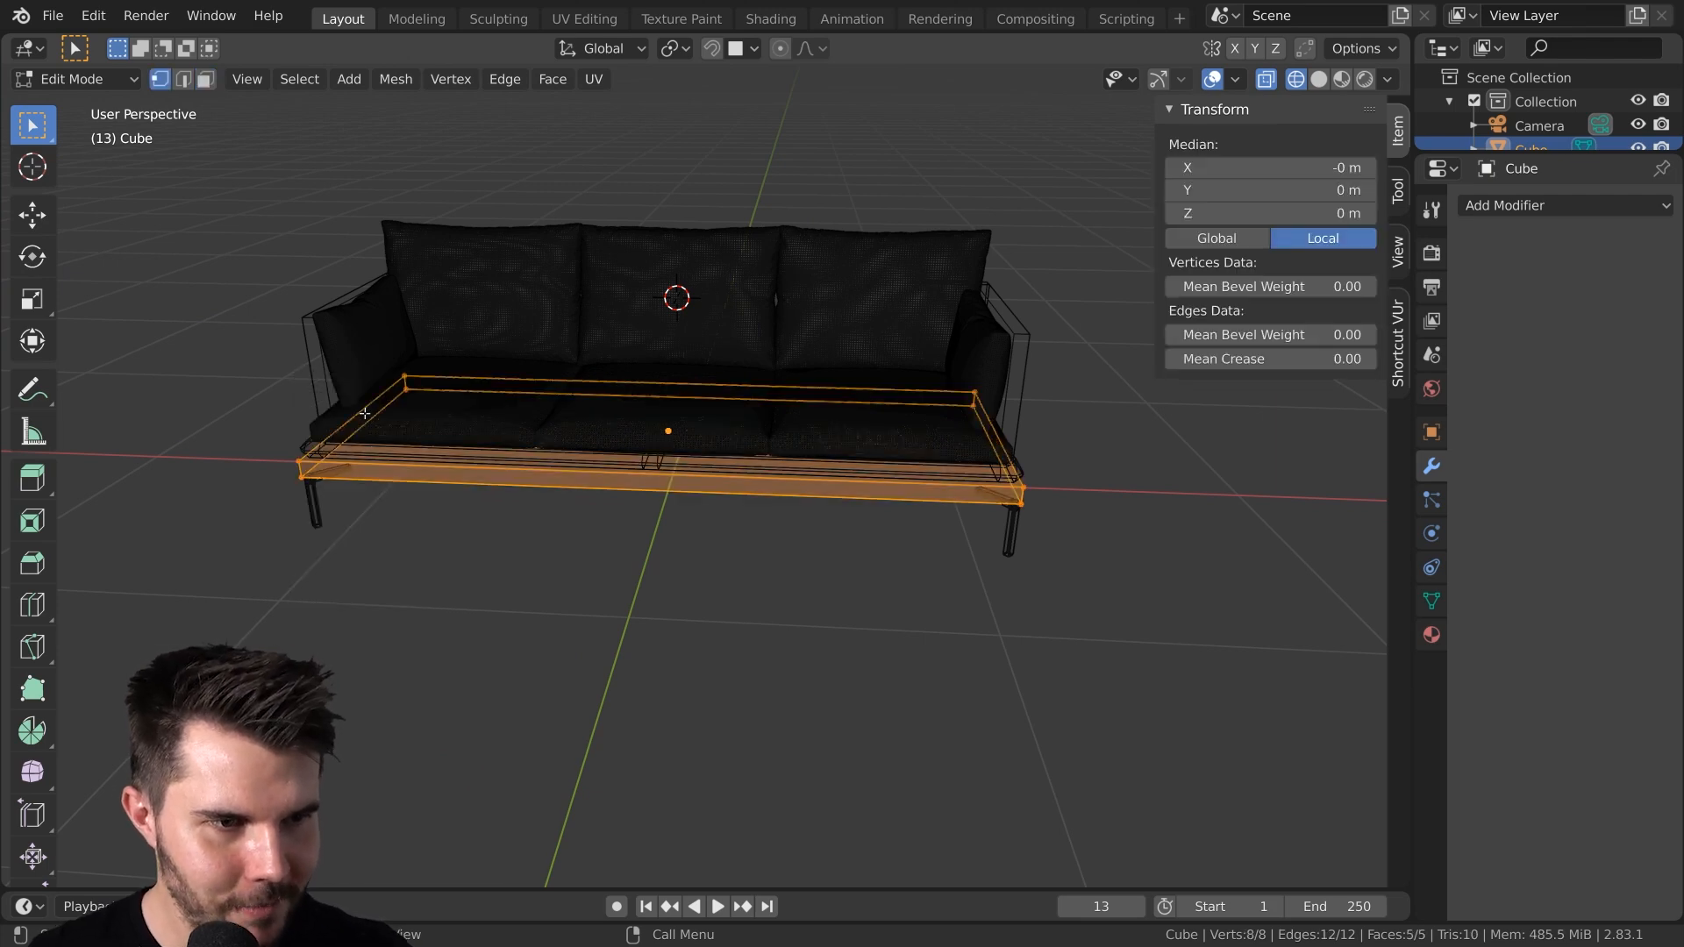
alt+click(365, 414)
key(g)
key(x)
click(695, 443)
scroll(695, 443, up, 3)
middle_drag(695, 443, 731, 418)
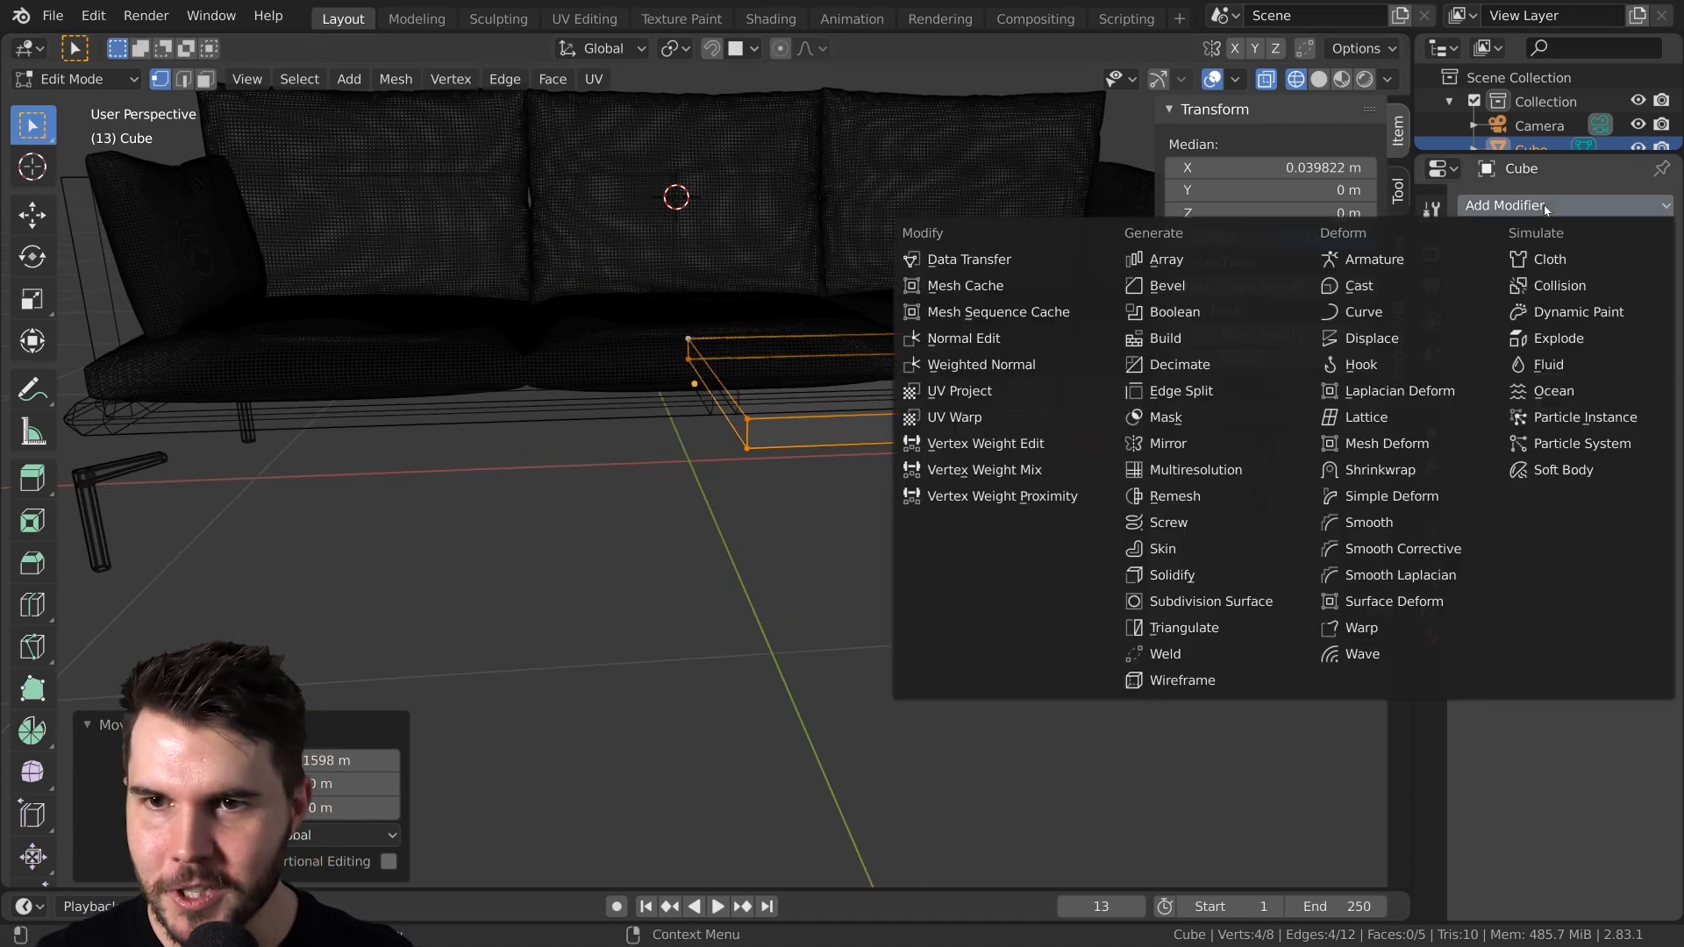
middle_drag(759, 427, 766, 449)
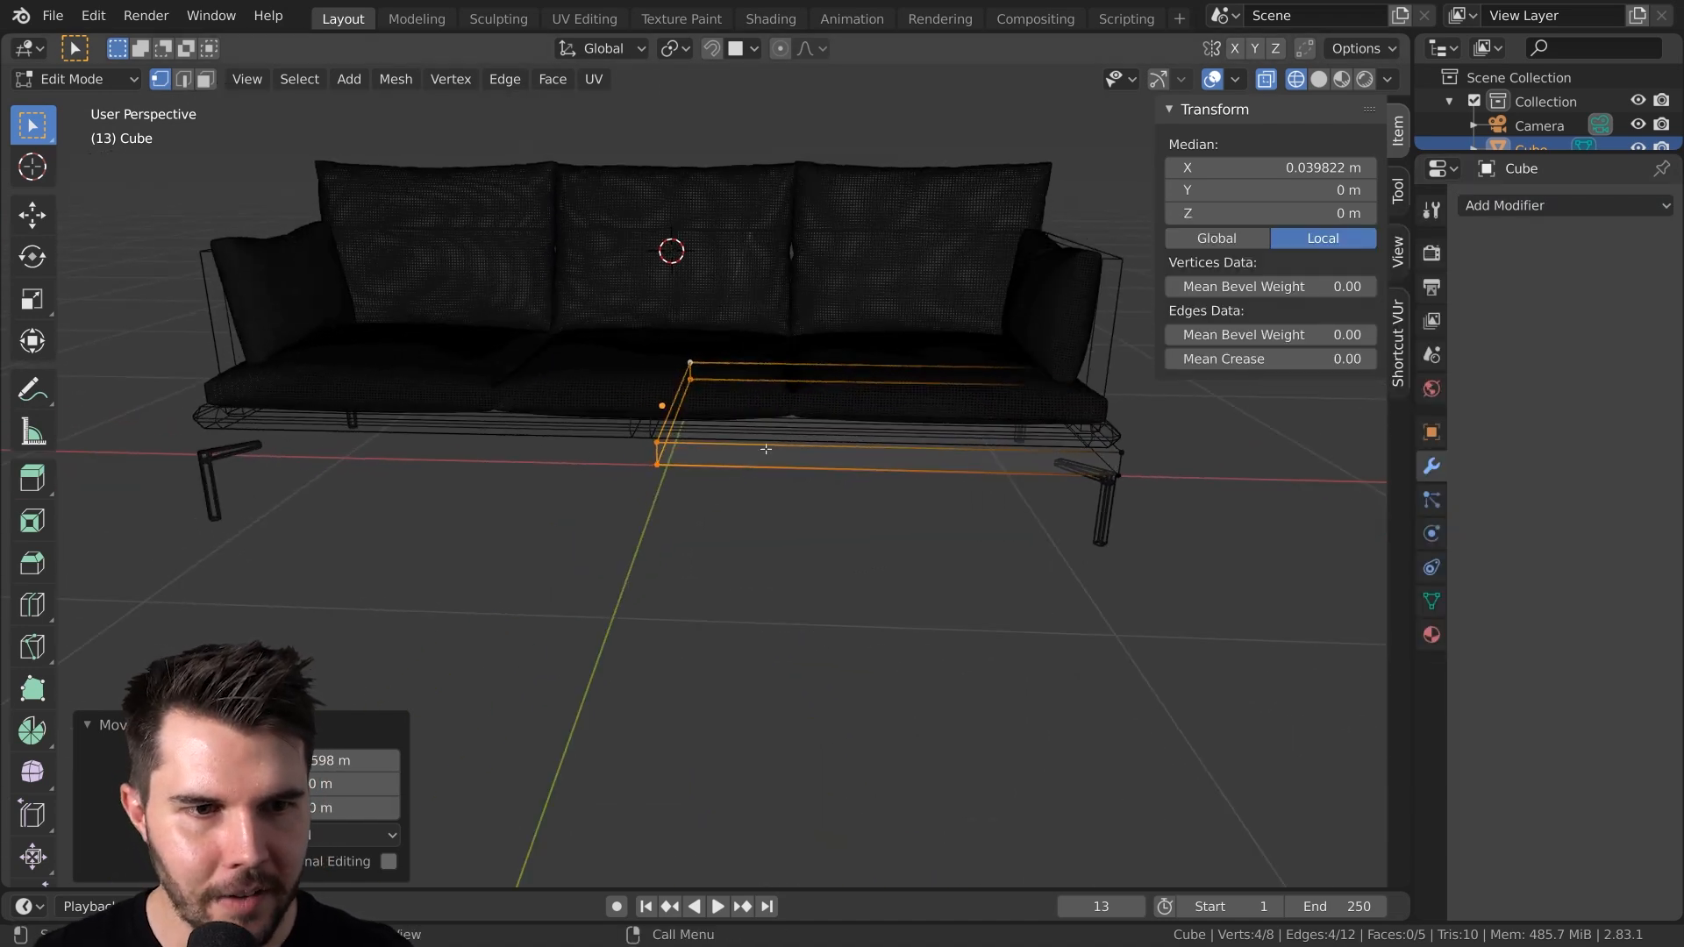
Return to solid shading and link the upper rail's modifiers to the side panel and the lower rail
key(Tab)
mouse_move(941, 443)
middle_down()
mouse_move(907, 449)
mouse_move(920, 475)
middle_up()
key(shift+z)
shift+click(972, 397)
shift+click(939, 461)
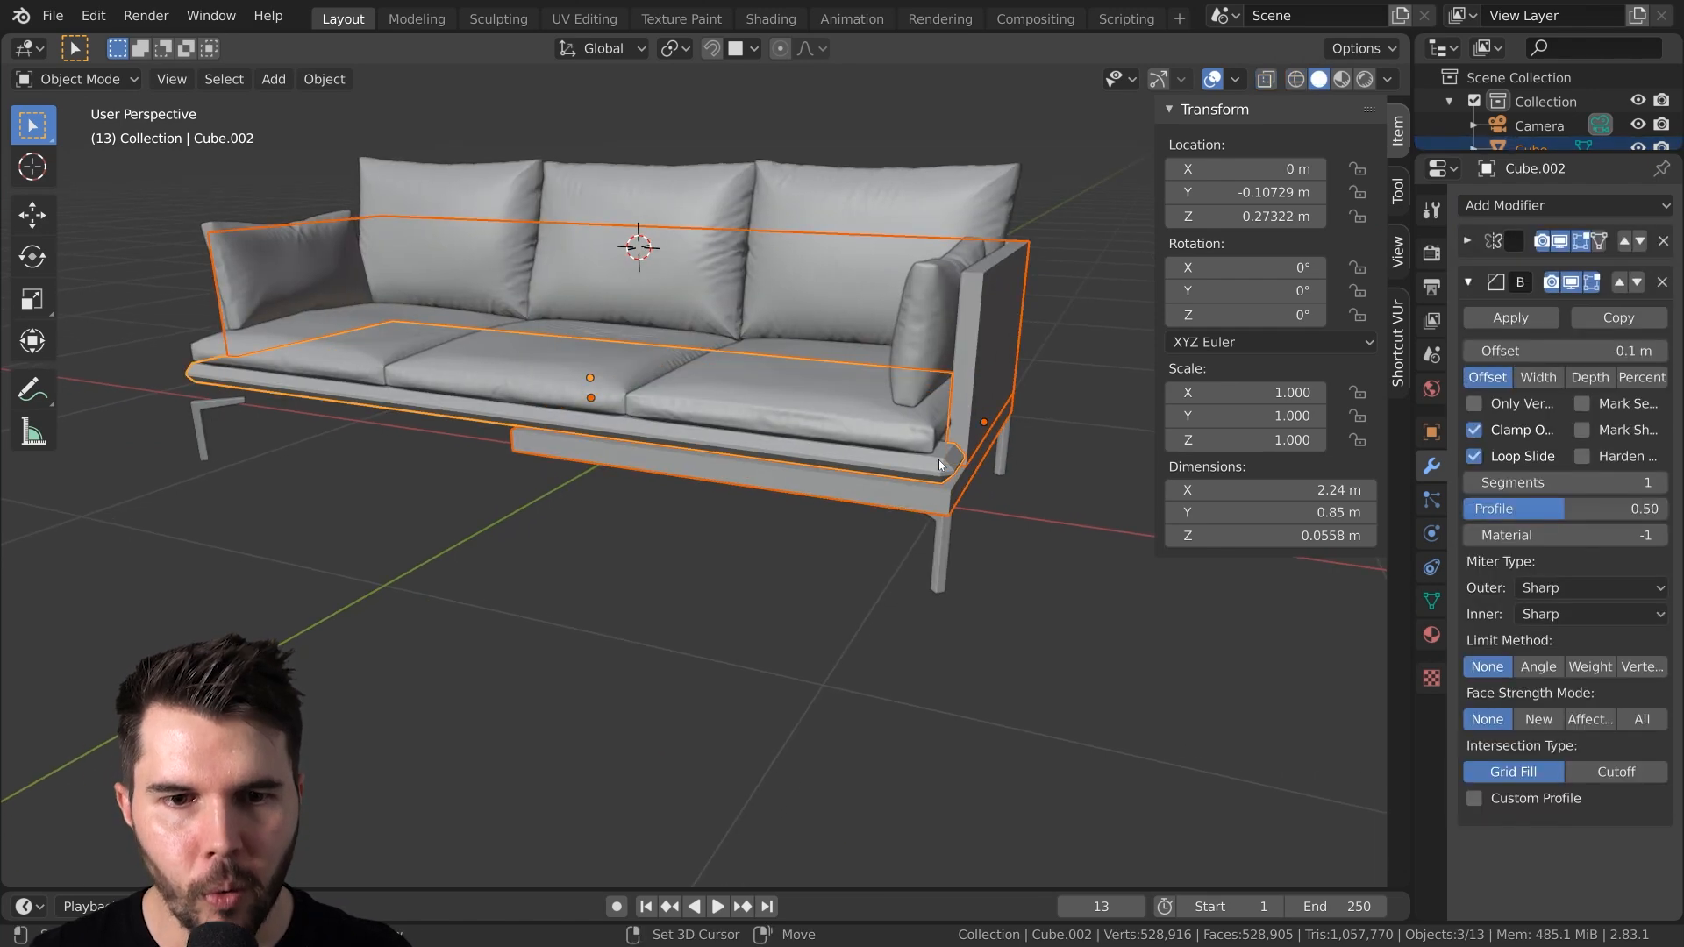
key(ctrl+l)
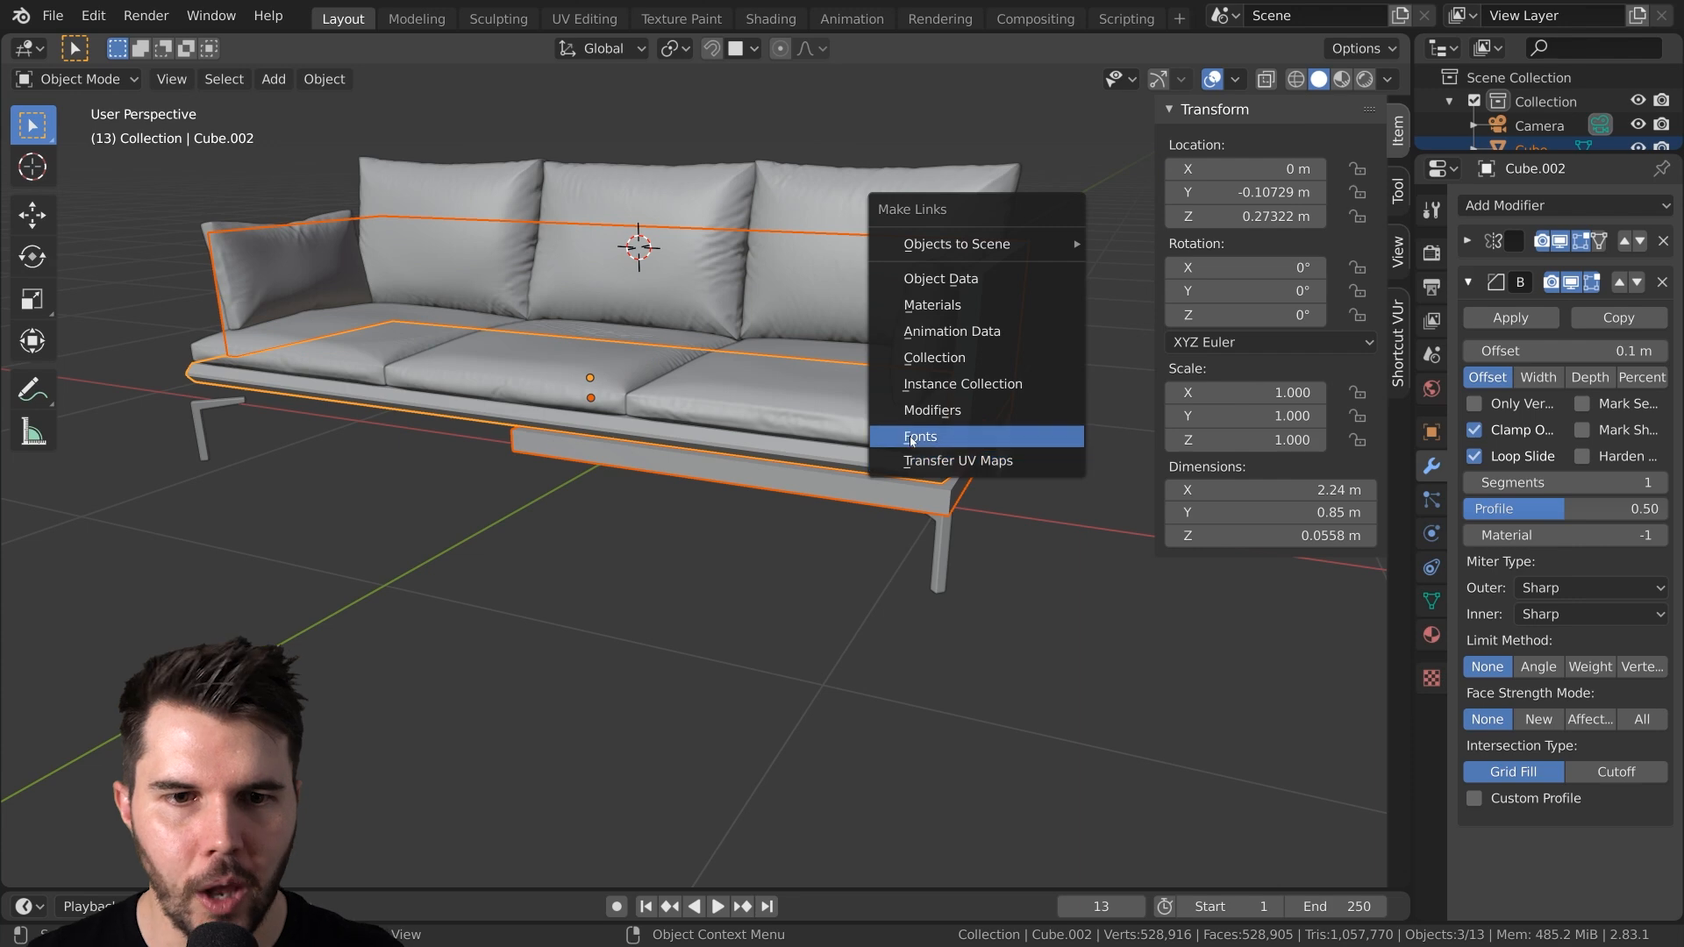
click(921, 406)
Move the lower rail's open end loop along X to the sofa's centre at 0 m
scroll(760, 497, up, 2)
middle_drag(760, 504, 571, 441)
click(707, 463)
click(834, 349)
click(514, 407)
key(Tab)
key(g)
key(x)
click(568, 440)
scroll(702, 454, down, 3)
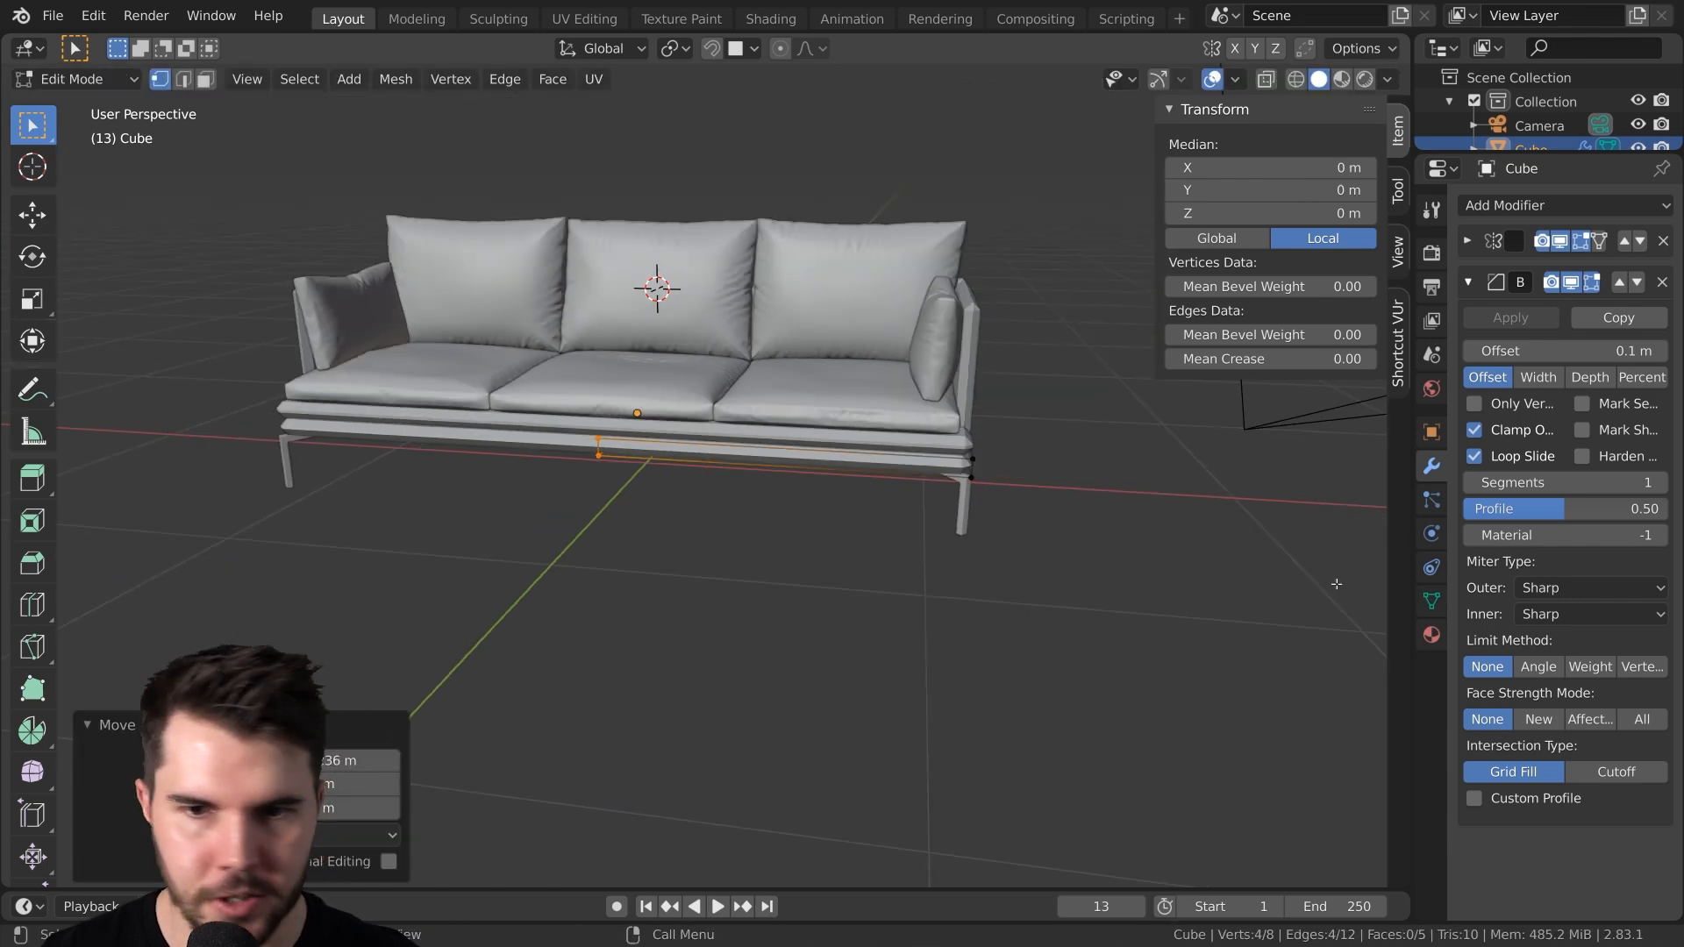
middle_drag(956, 491, 820, 490)
key(Tab)
Set the upper rail's bevel offset to 0.012 m
click(803, 428)
click(833, 446)
click(876, 387)
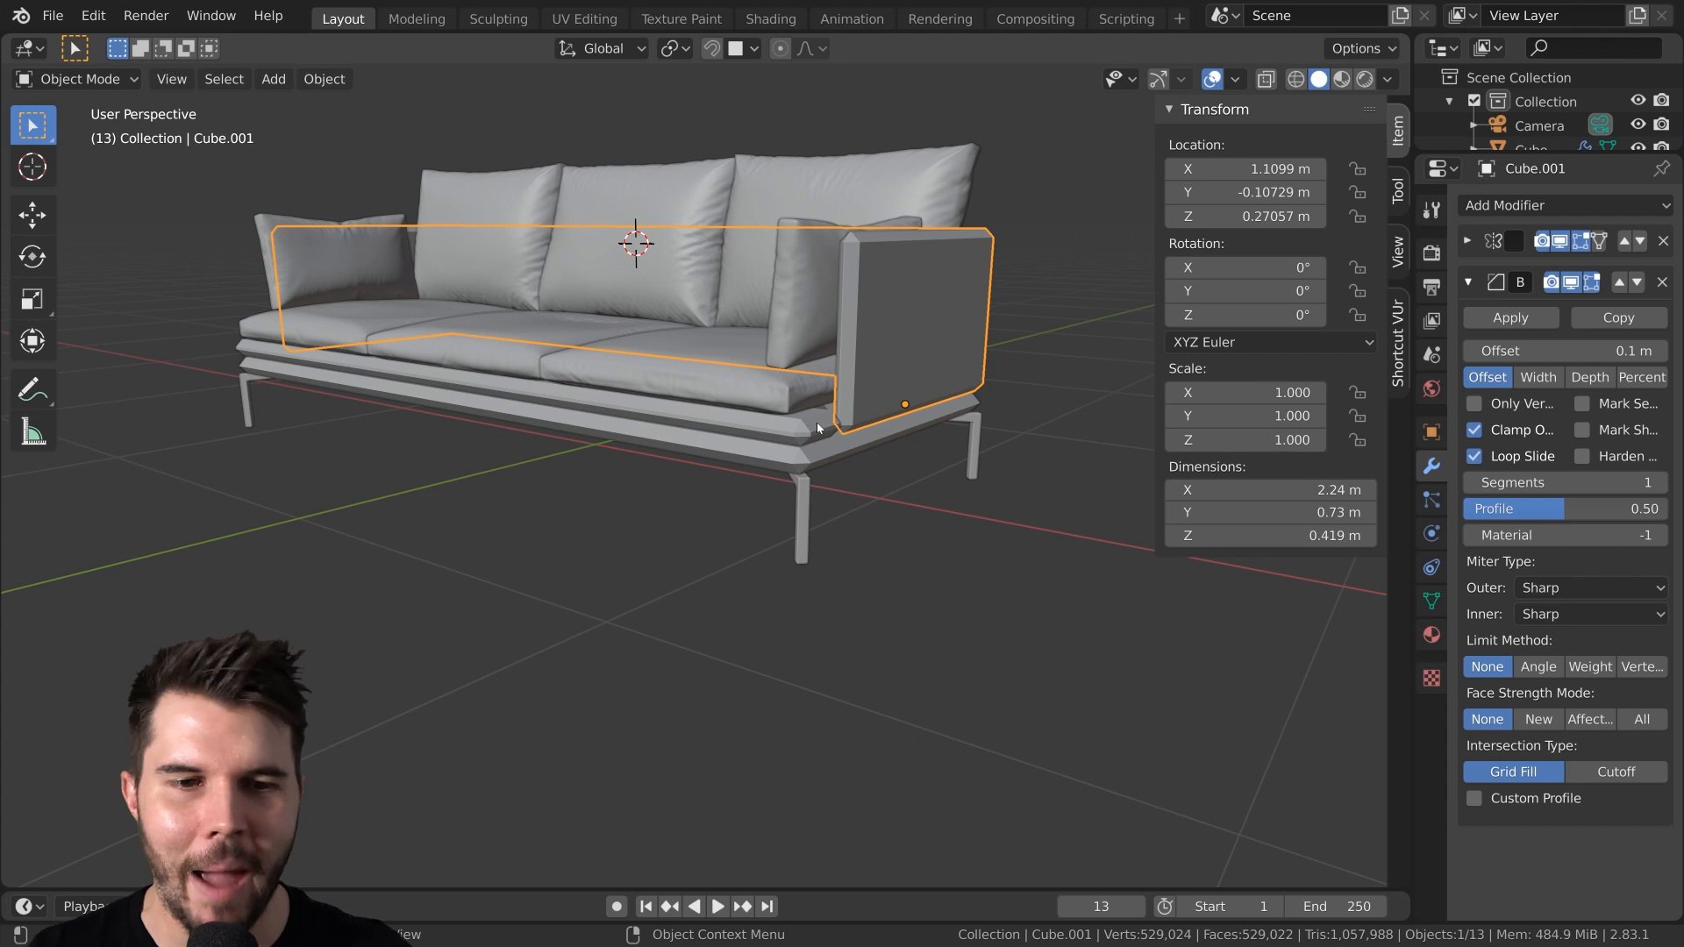
scroll(817, 423, up, 1)
middle_drag(818, 423, 716, 436)
click(716, 435)
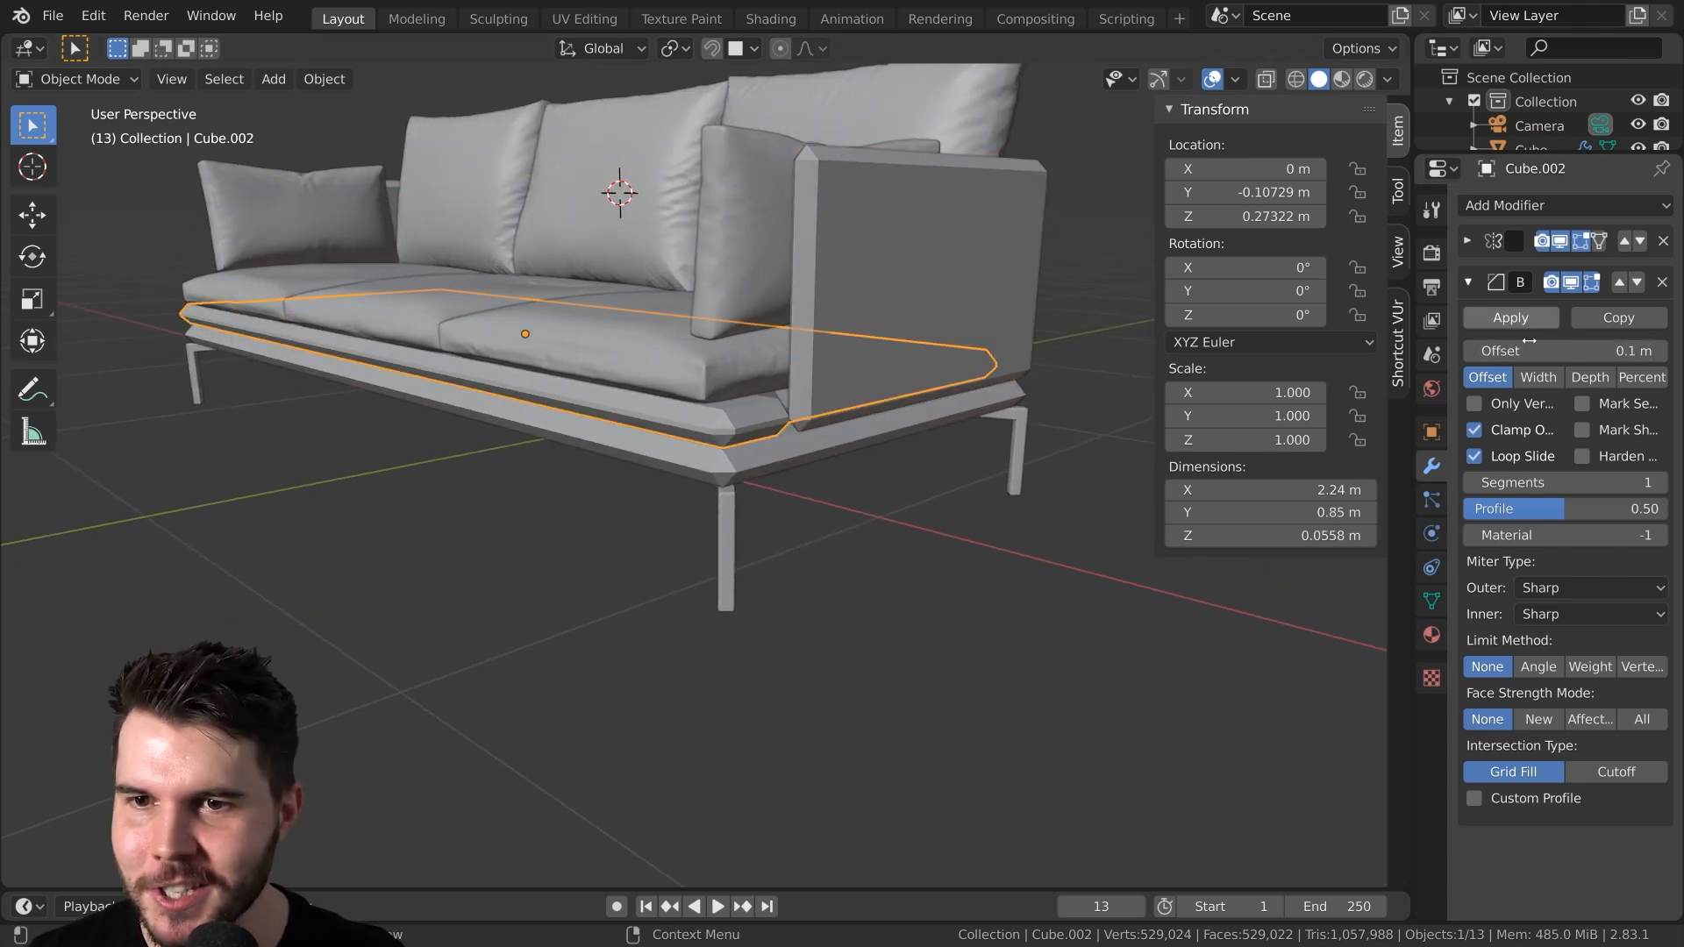
mouse_move(1561, 350)
mouse_down()
mouse_move(1526, 350)
mouse_move(1566, 351)
mouse_up()
middle_drag(959, 429, 985, 583)
scroll(868, 583, up, 4)
middle_drag(869, 584, 809, 607)
scroll(807, 607, down, 3)
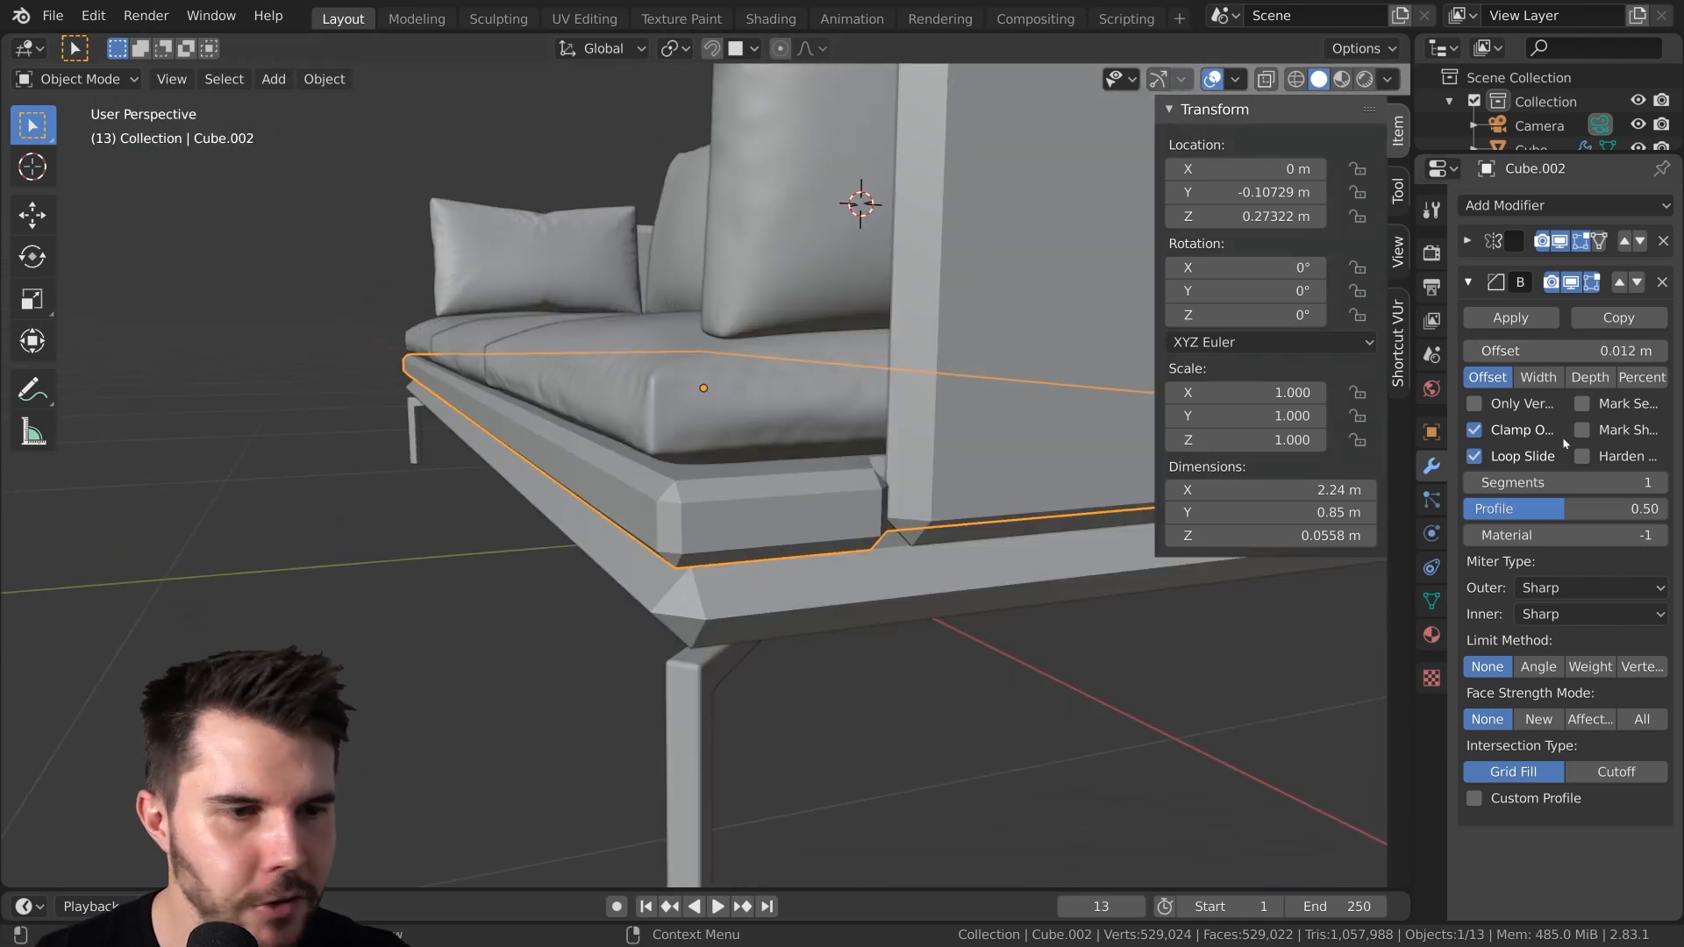
Set the upper rail's bevel to 3 segments and an offset of 0.008 m
drag(1562, 350, 1549, 350)
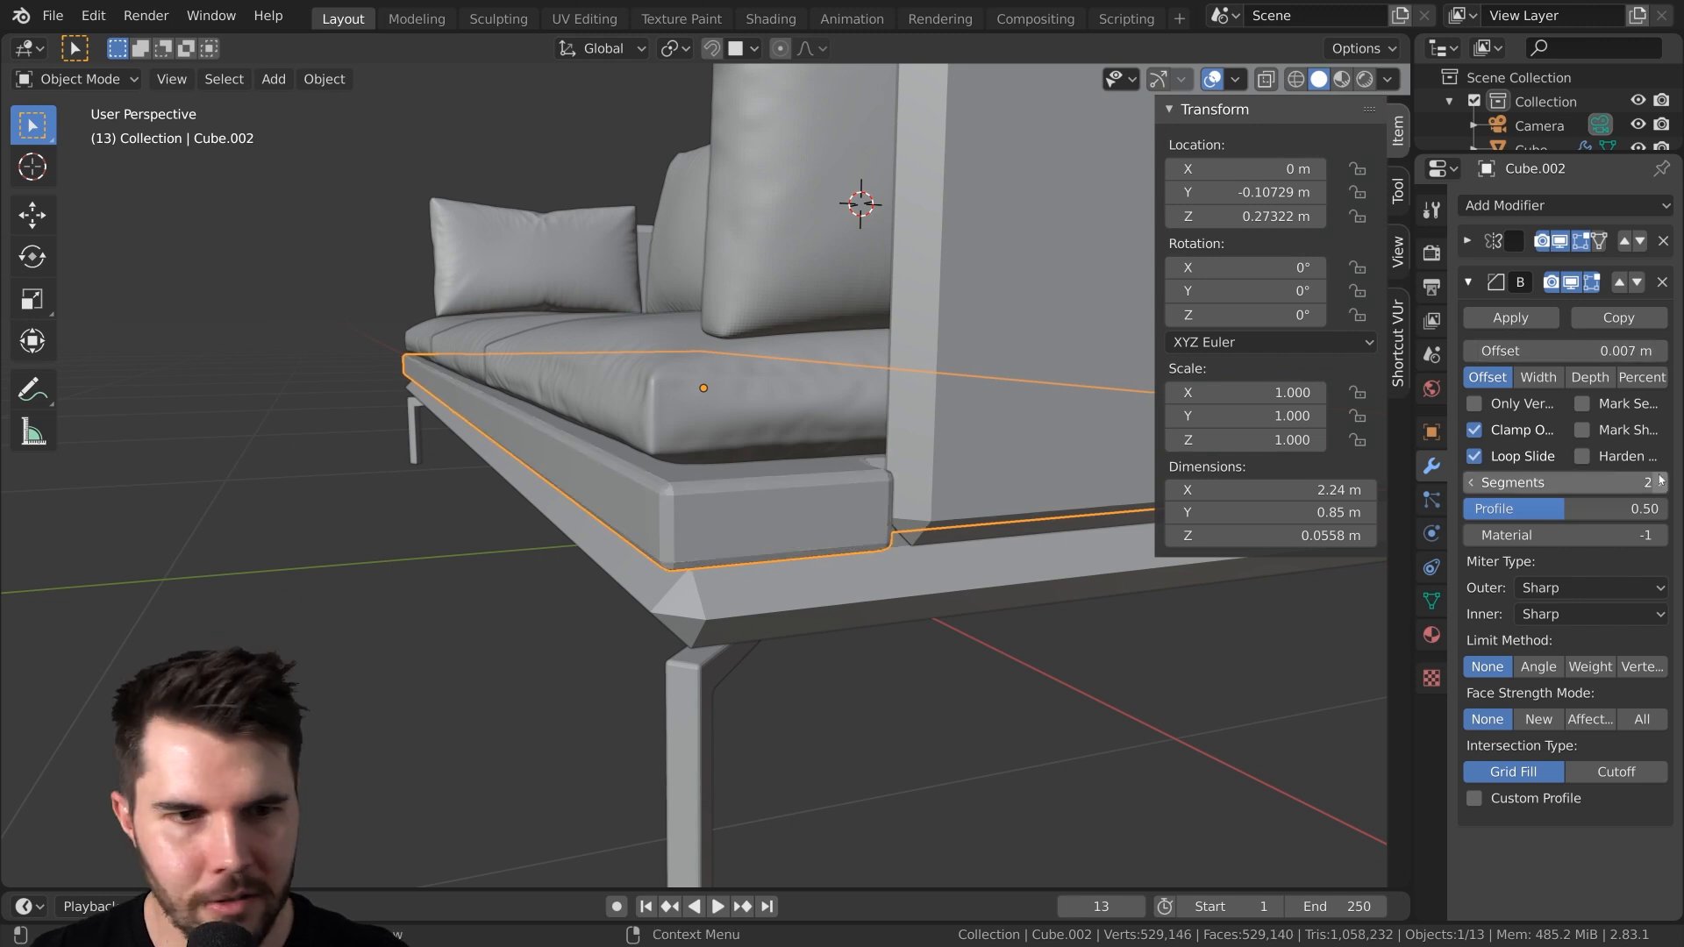
middle_drag(754, 483, 699, 483)
middle_drag(597, 465, 670, 459)
scroll(641, 460, up, 1)
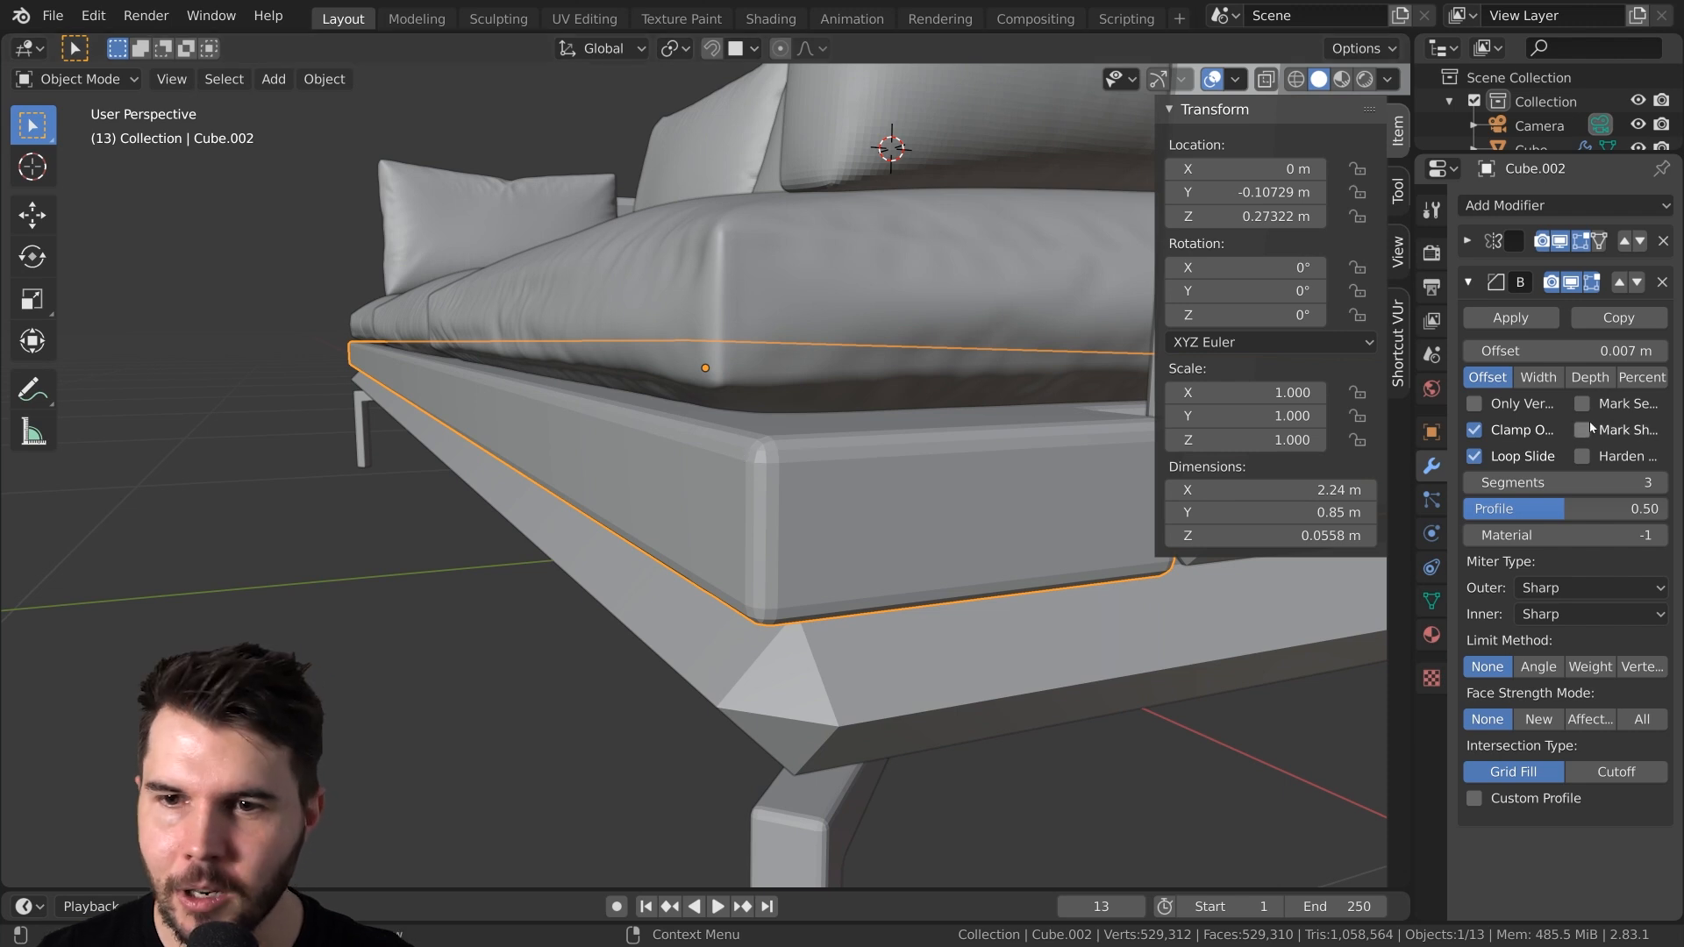
mouse_move(1571, 351)
mouse_down()
mouse_move(1606, 351)
mouse_move(1580, 351)
mouse_up()
mouse_move(945, 493)
middle_down()
mouse_move(917, 539)
mouse_move(918, 509)
middle_up()
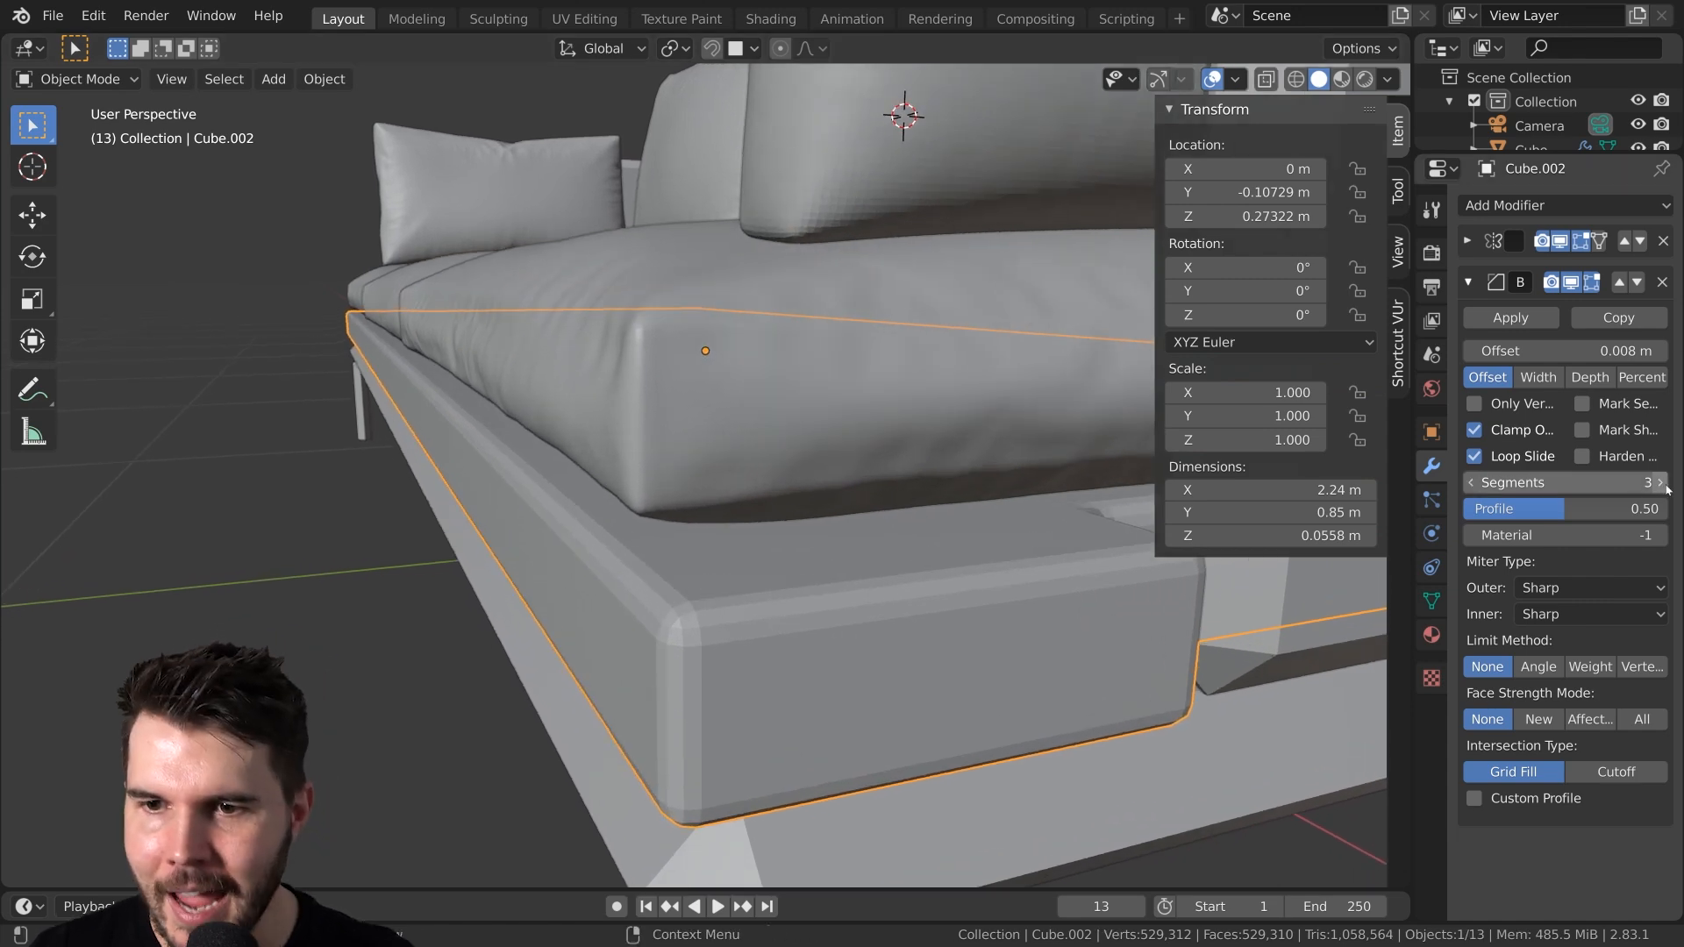
Compare 2 and 3 bevel segments on the upper rail's front corner and annotate the corner and its edges
click(1471, 485)
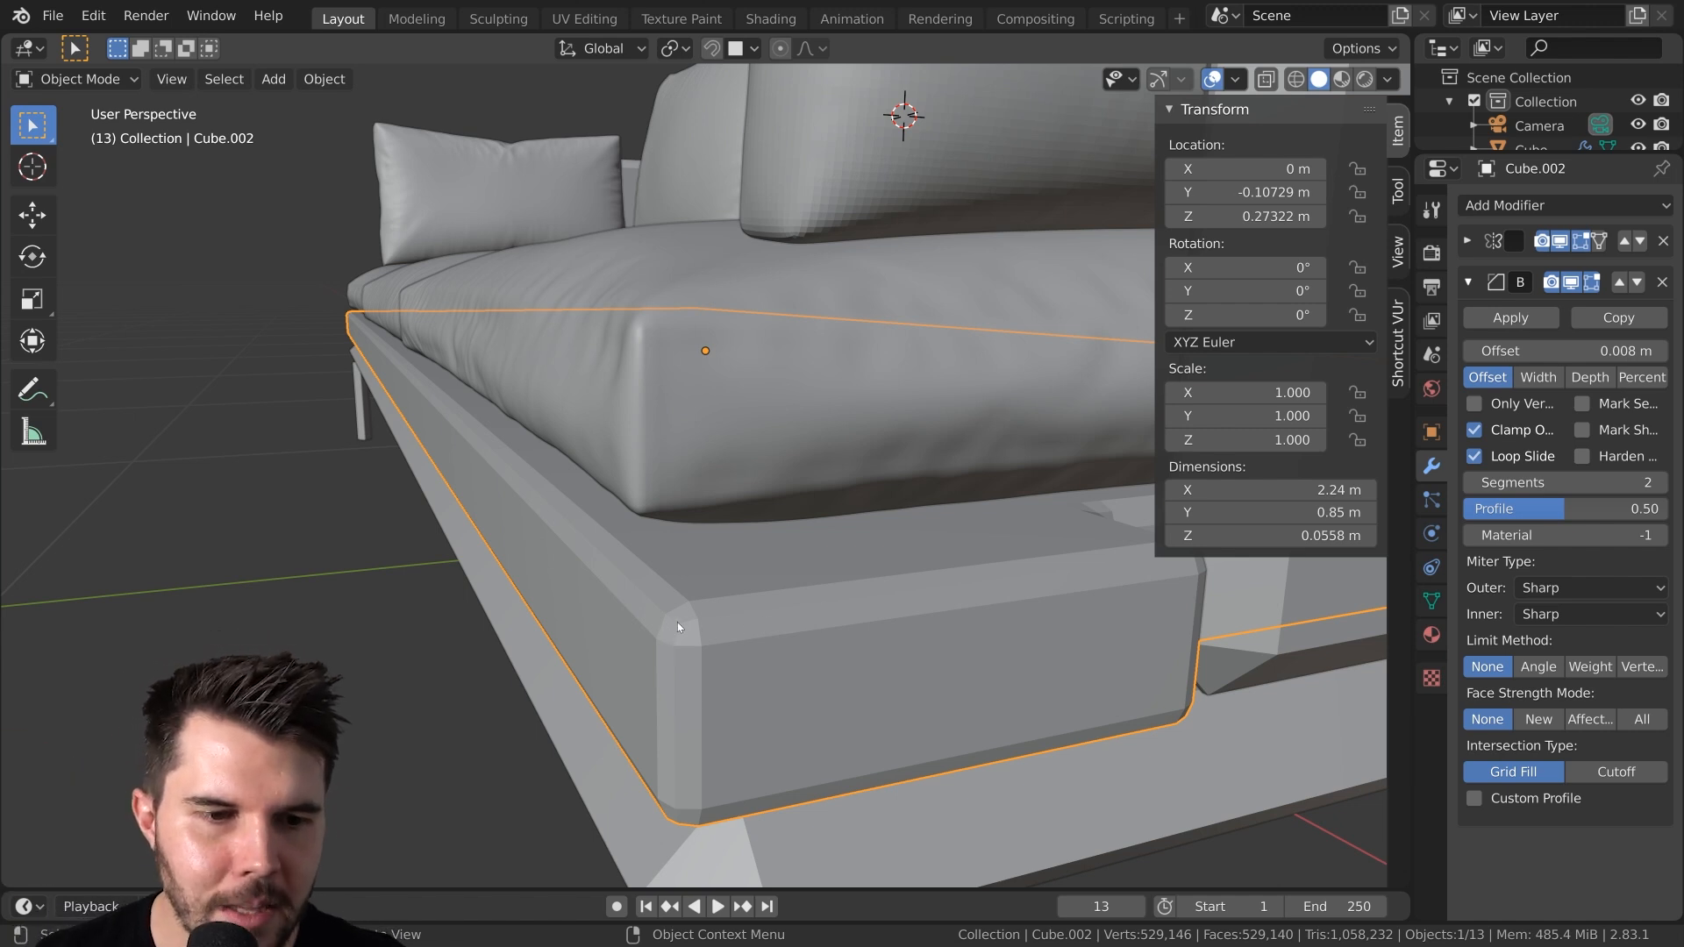
ctrl+middle_drag(678, 624, 698, 588)
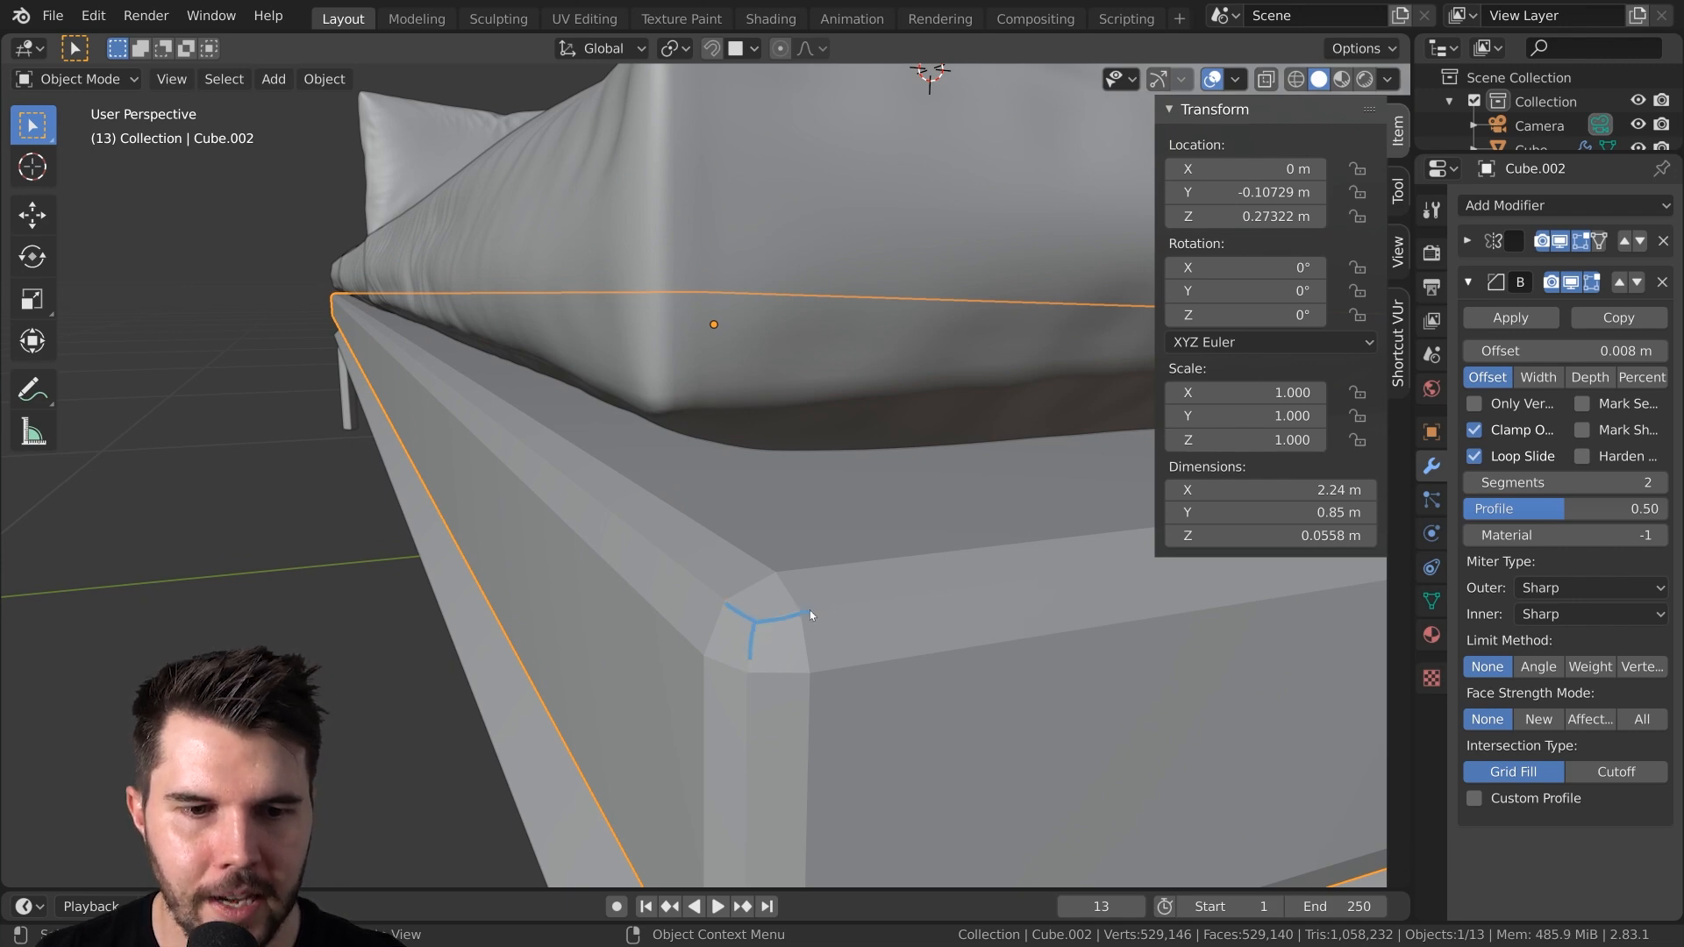
scroll(809, 614, down, 5)
scroll(737, 545, up, 3)
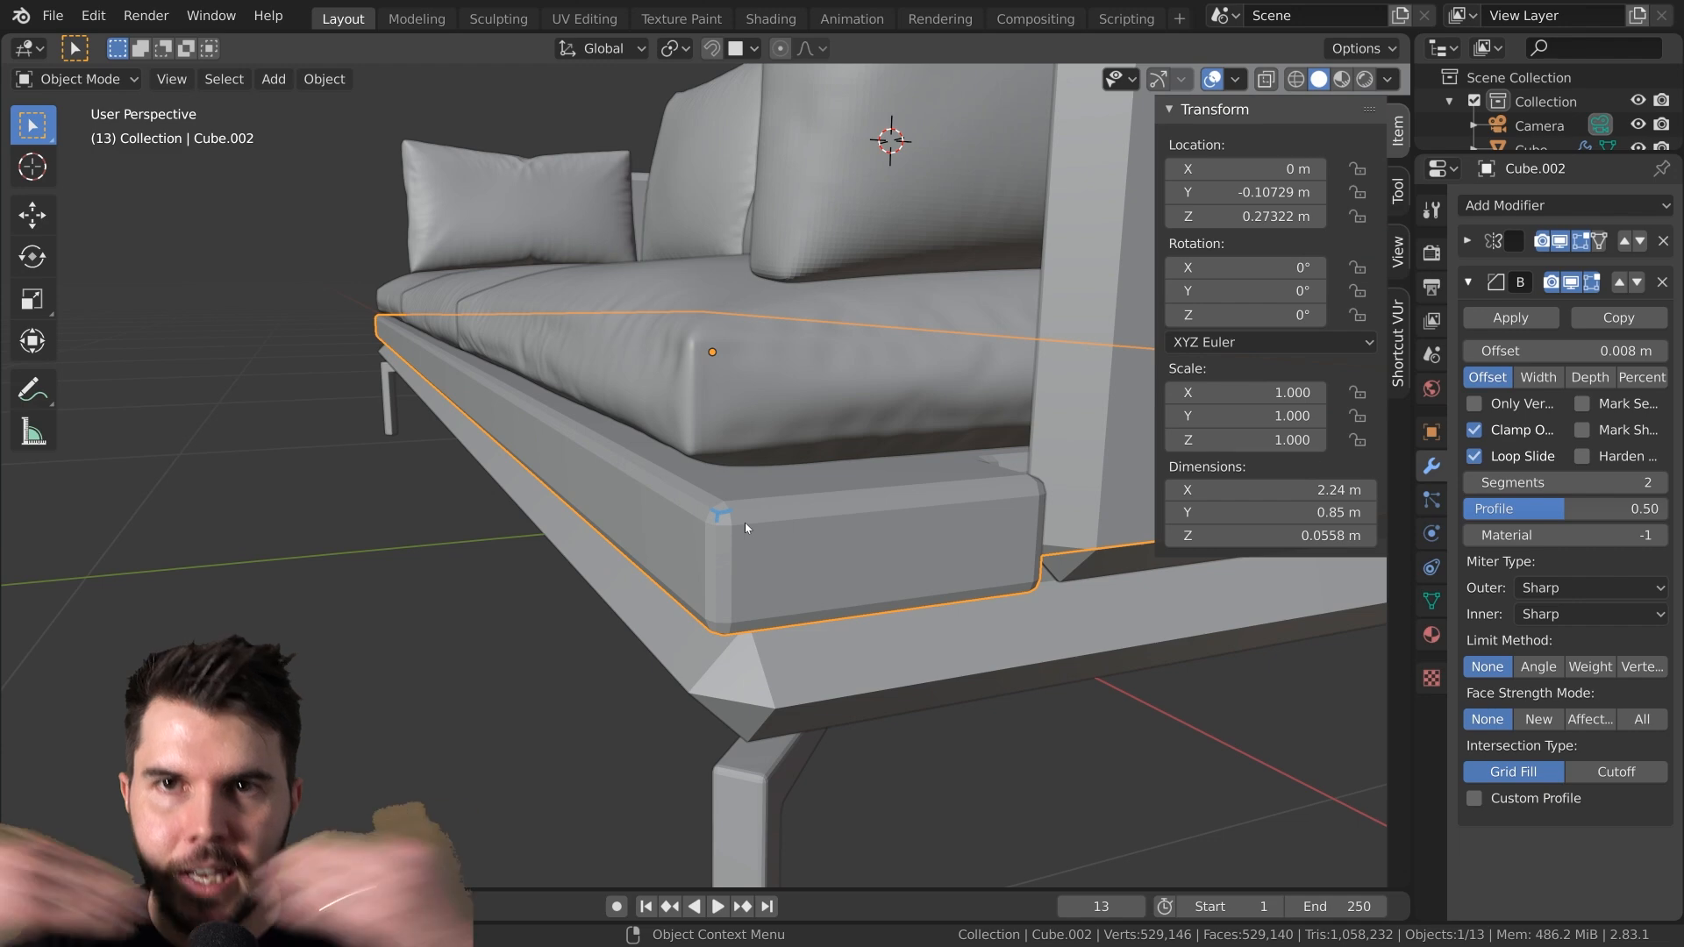
scroll(773, 555, up, 5)
scroll(765, 602, down, 5)
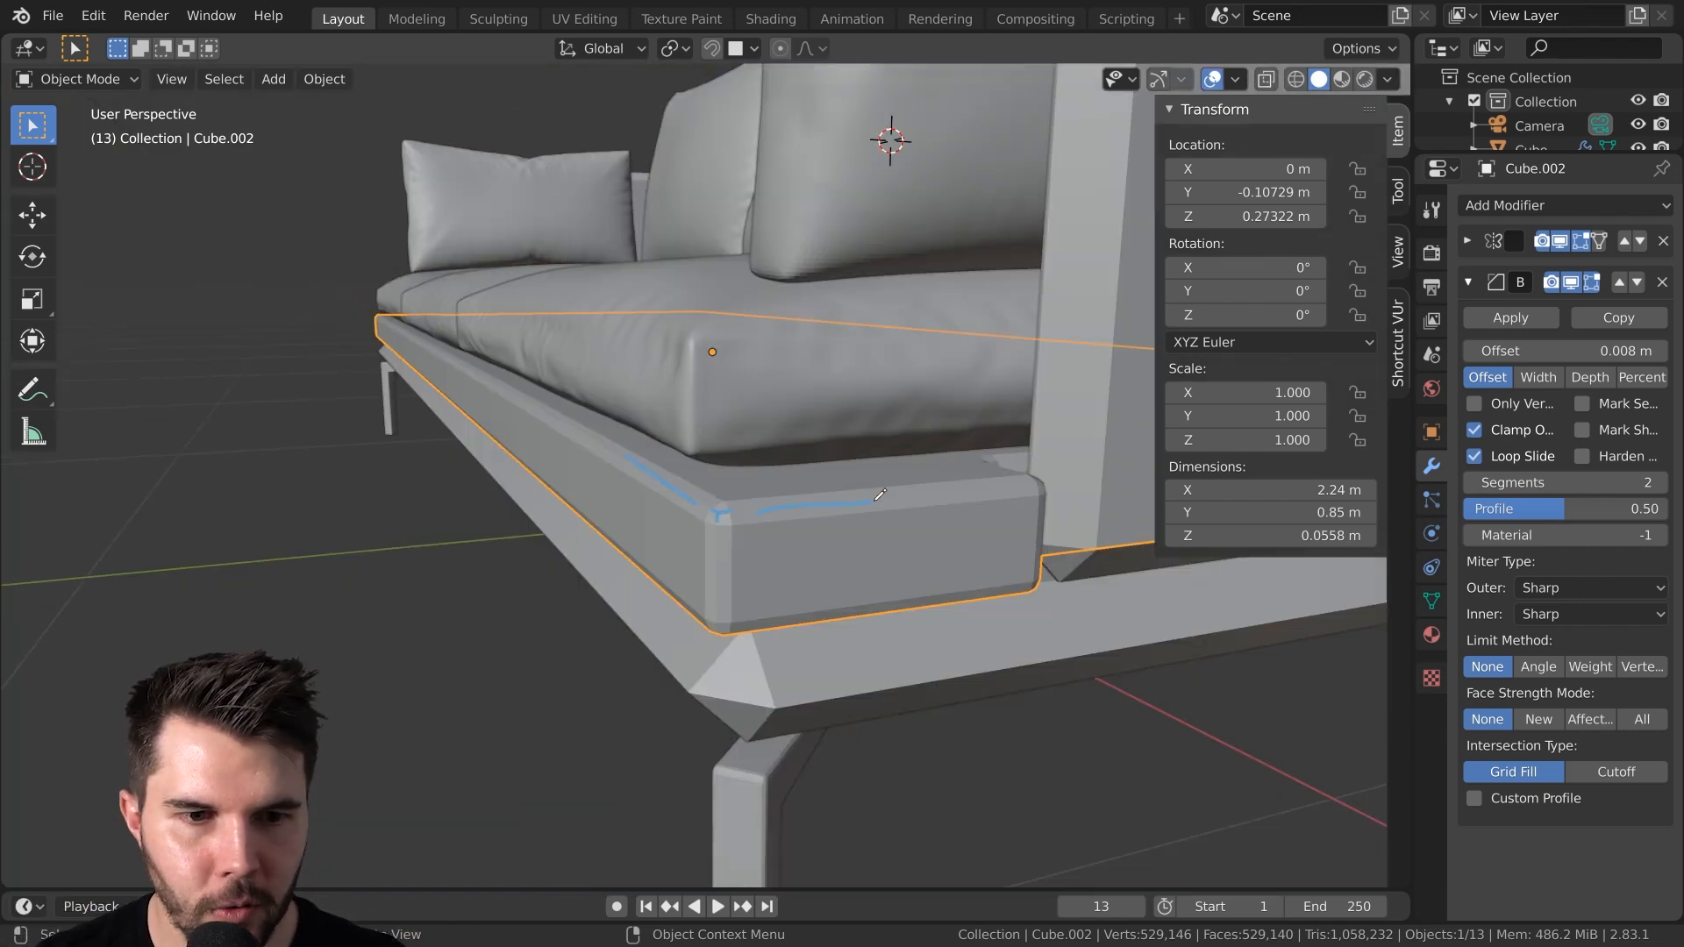
click(1657, 482)
scroll(1060, 523, up, 3)
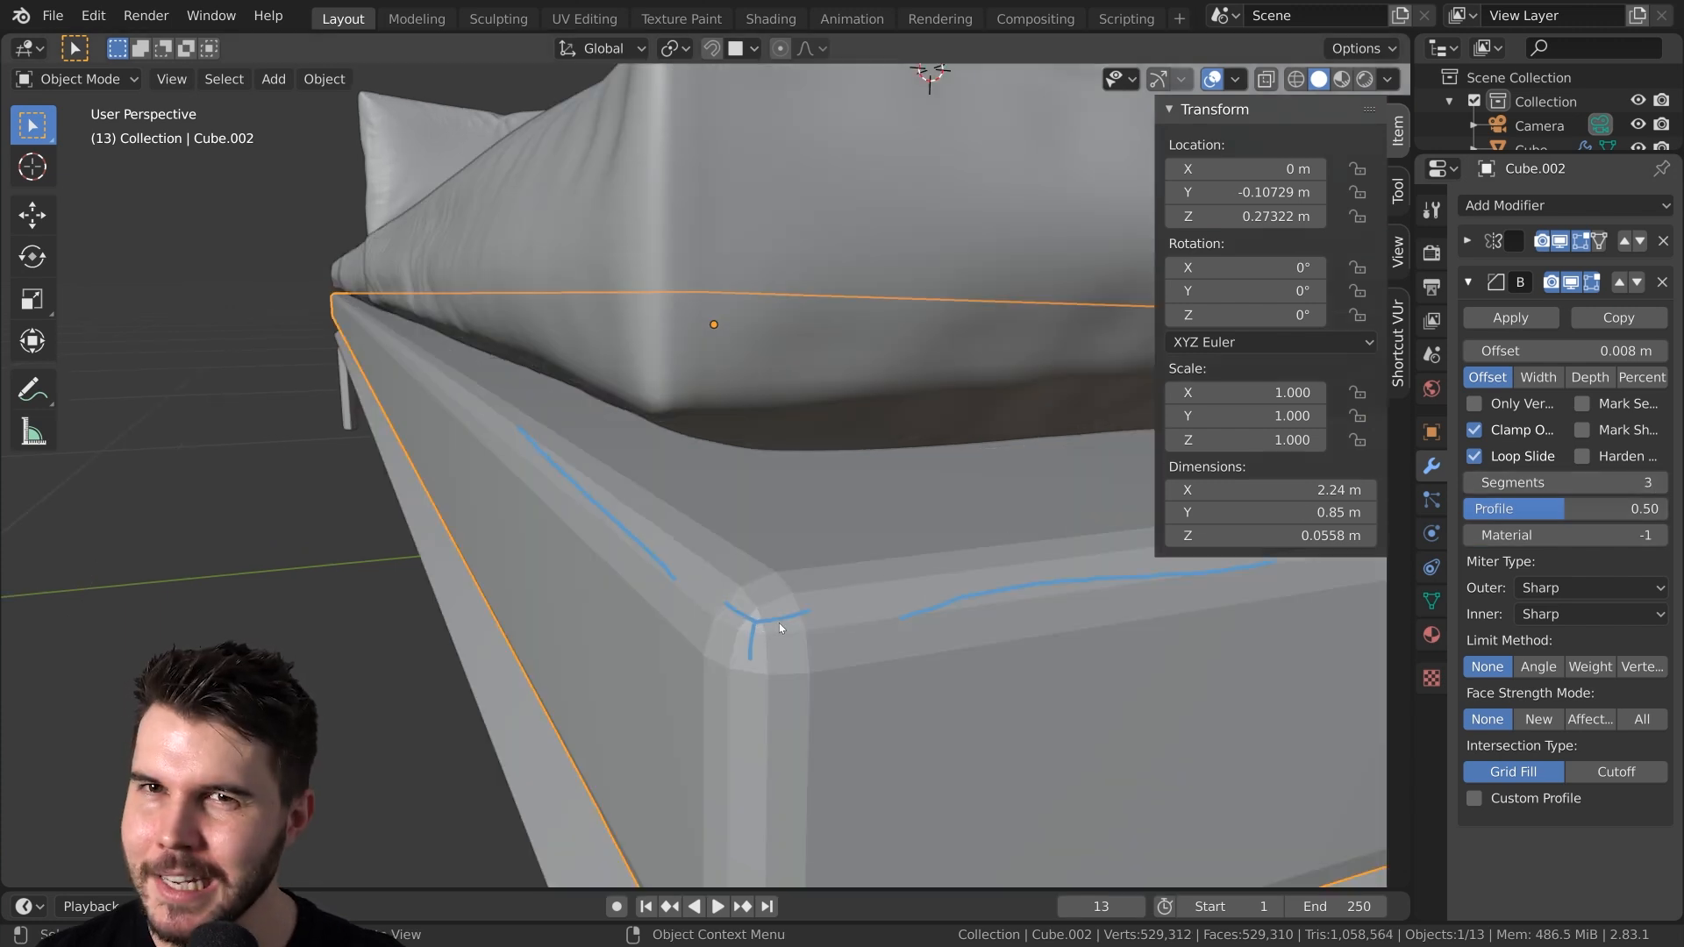
click(1473, 482)
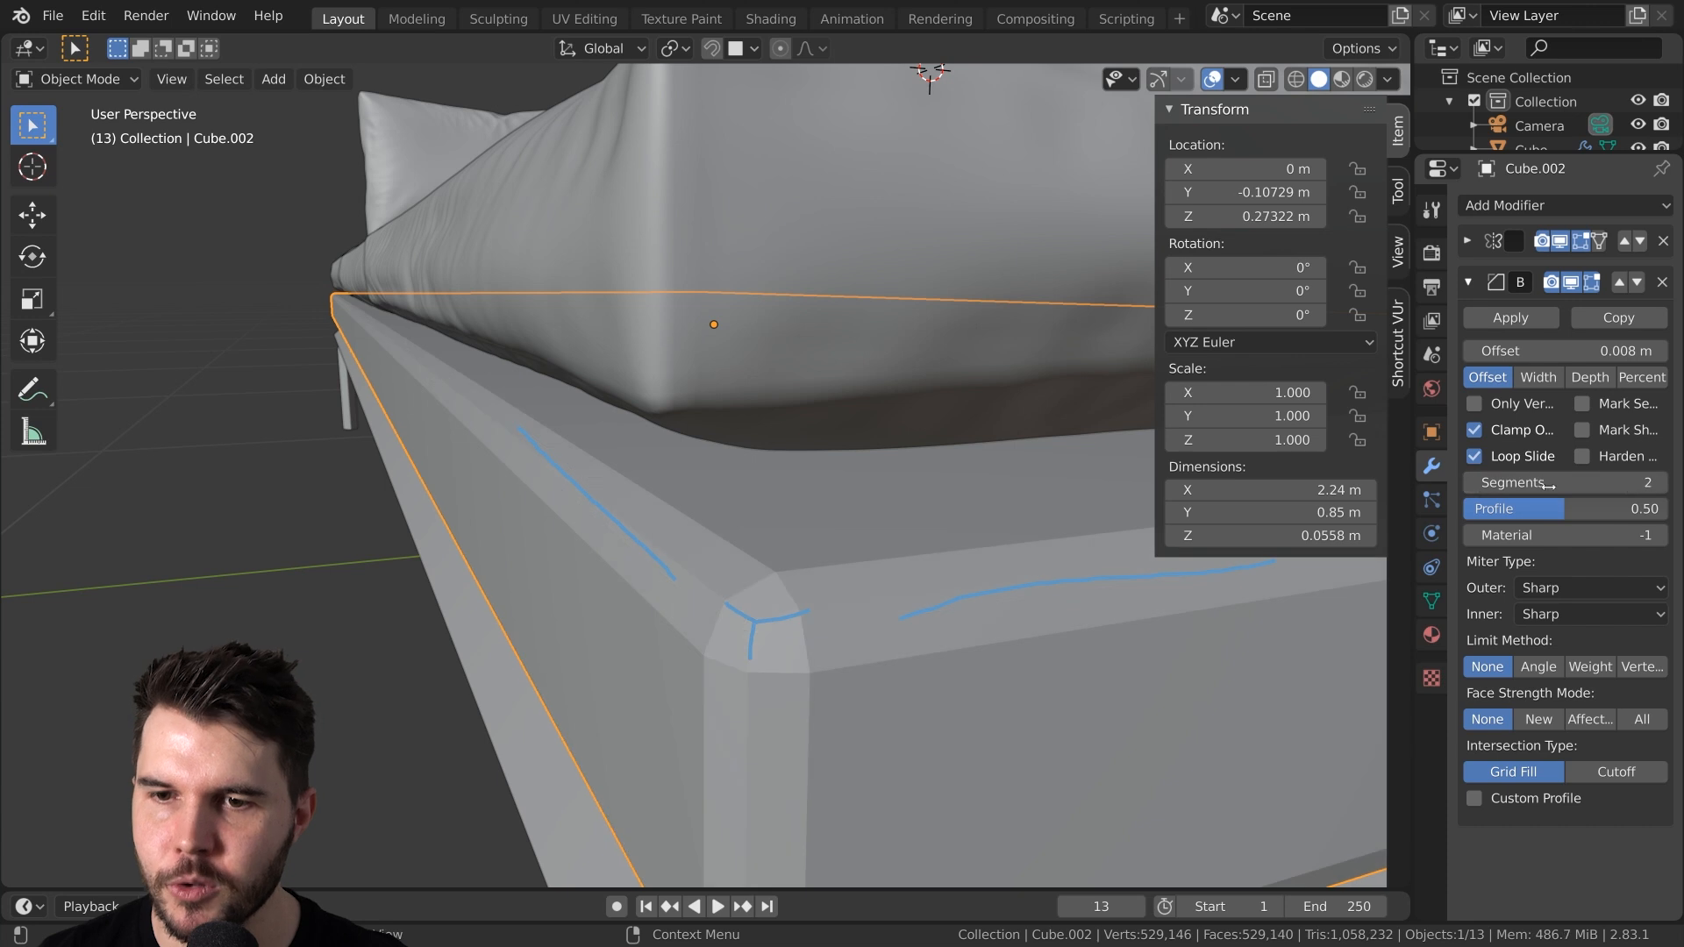
Set the upper rail's bevel to 4 segments and erase the annotation strokes on its corner and edges
click(1657, 483)
click(1658, 483)
scroll(1011, 616, down, 3)
scroll(1008, 618, up, 3)
scroll(1011, 584, down, 3)
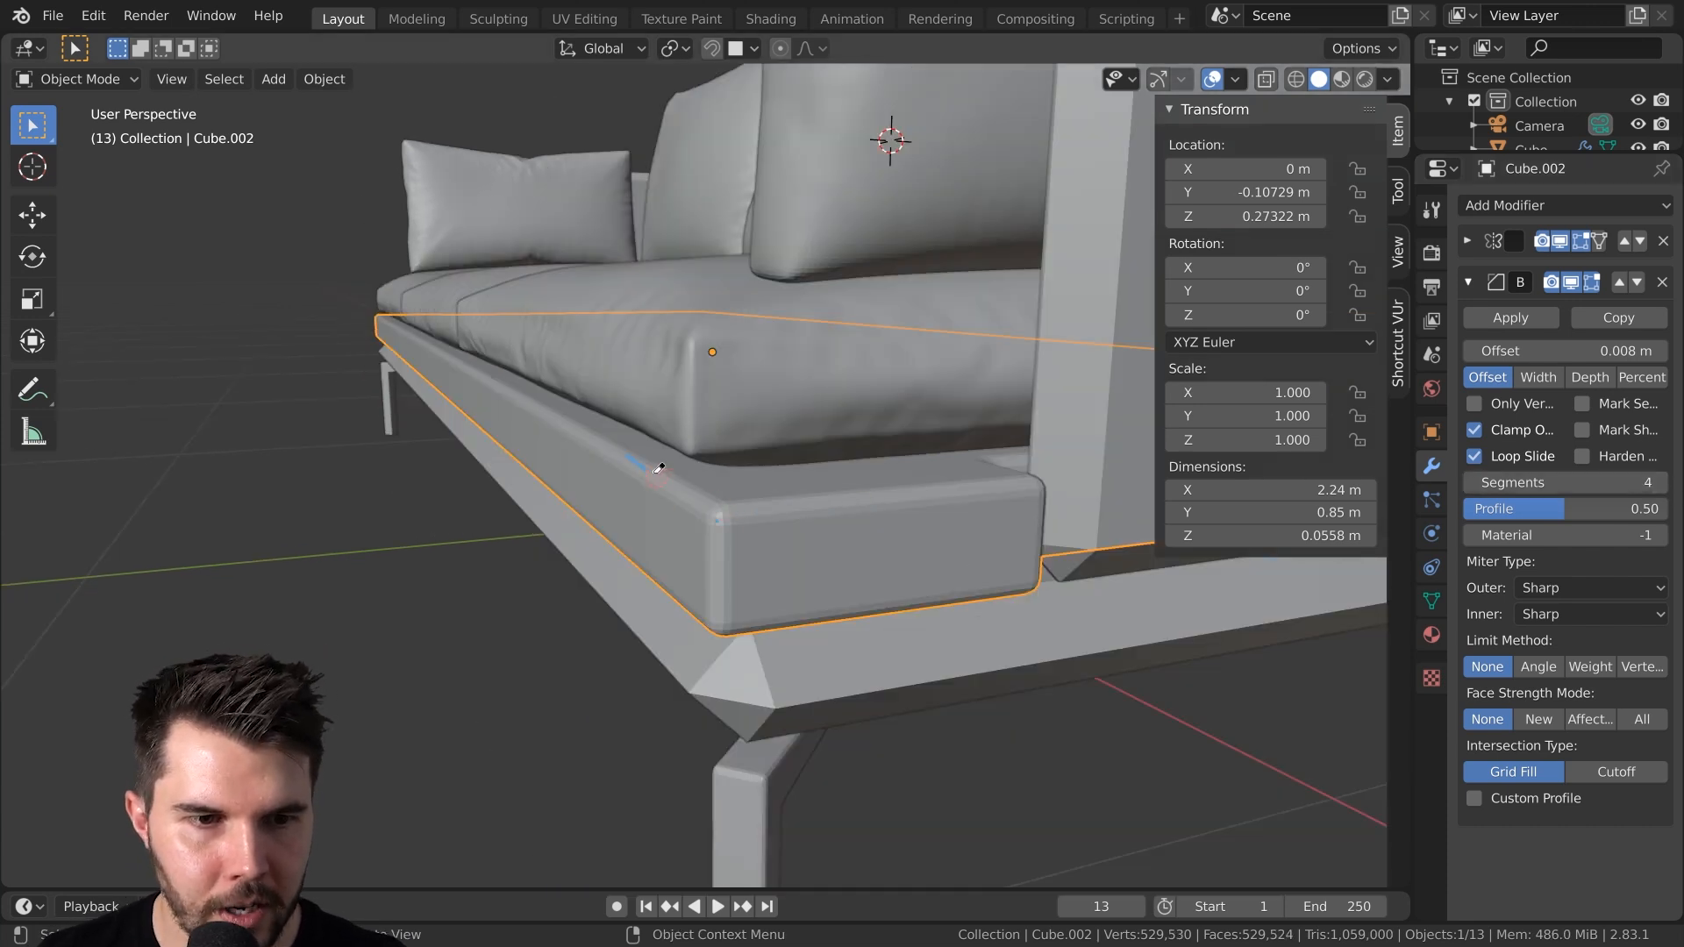
Select the lower rail and side panel with the upper rail active, and move its Bevel modifier above the Mirror modifier
scroll(772, 562, down, 2)
shift+click(818, 545)
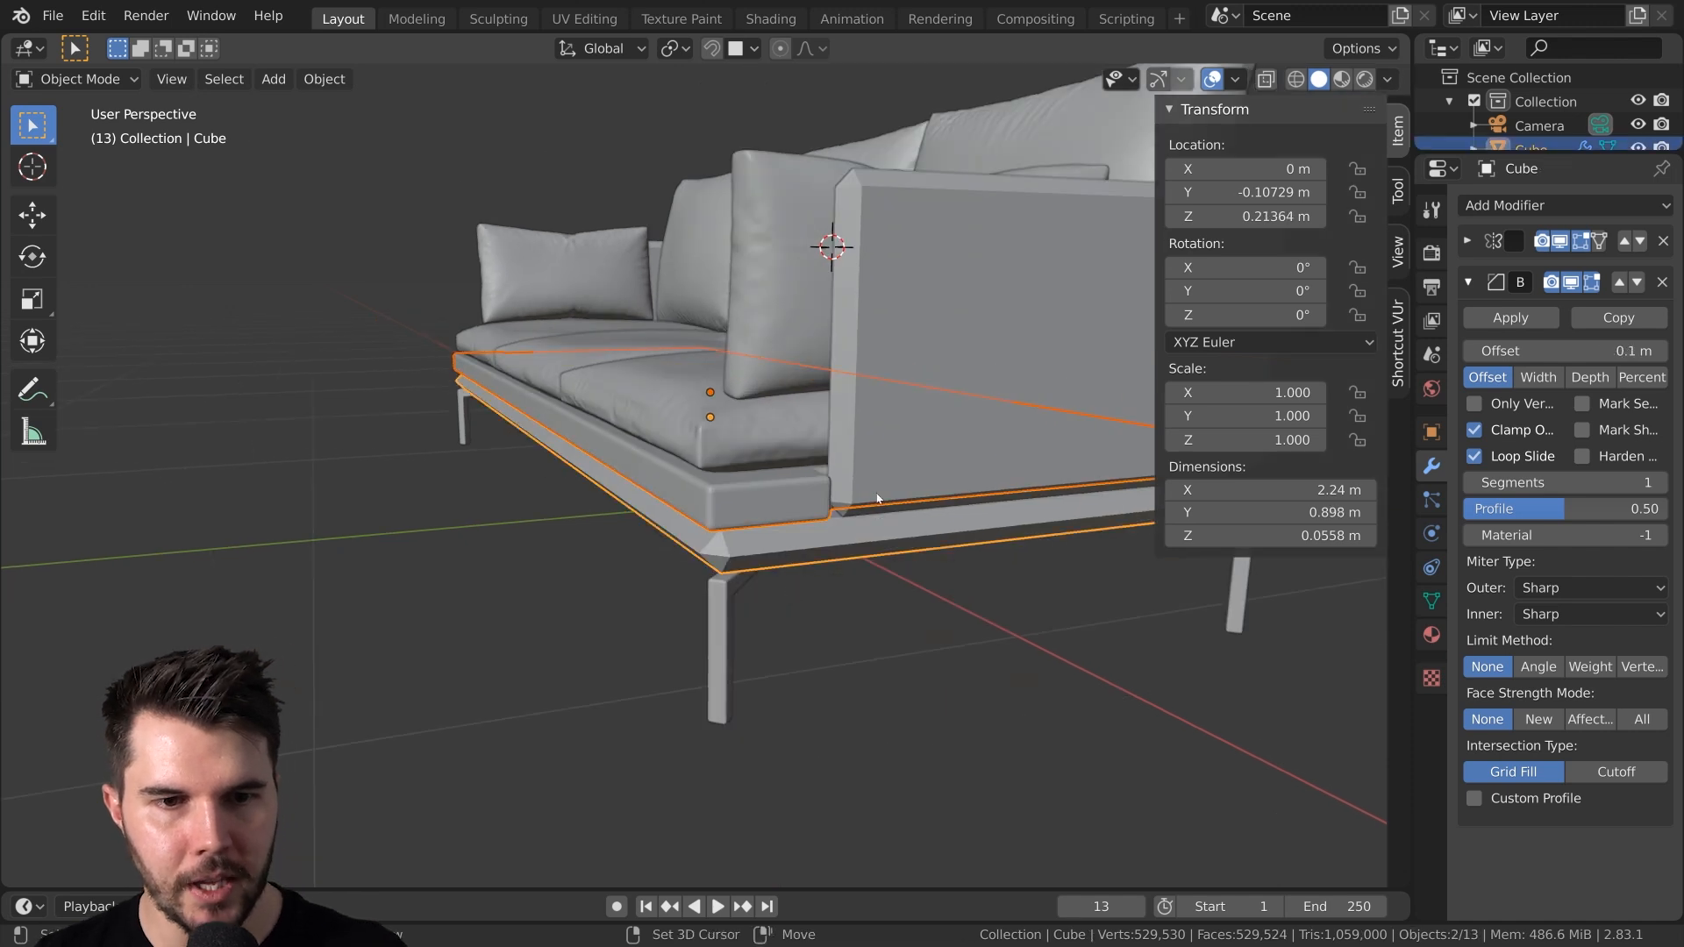
shift+click(903, 482)
shift+click(764, 519)
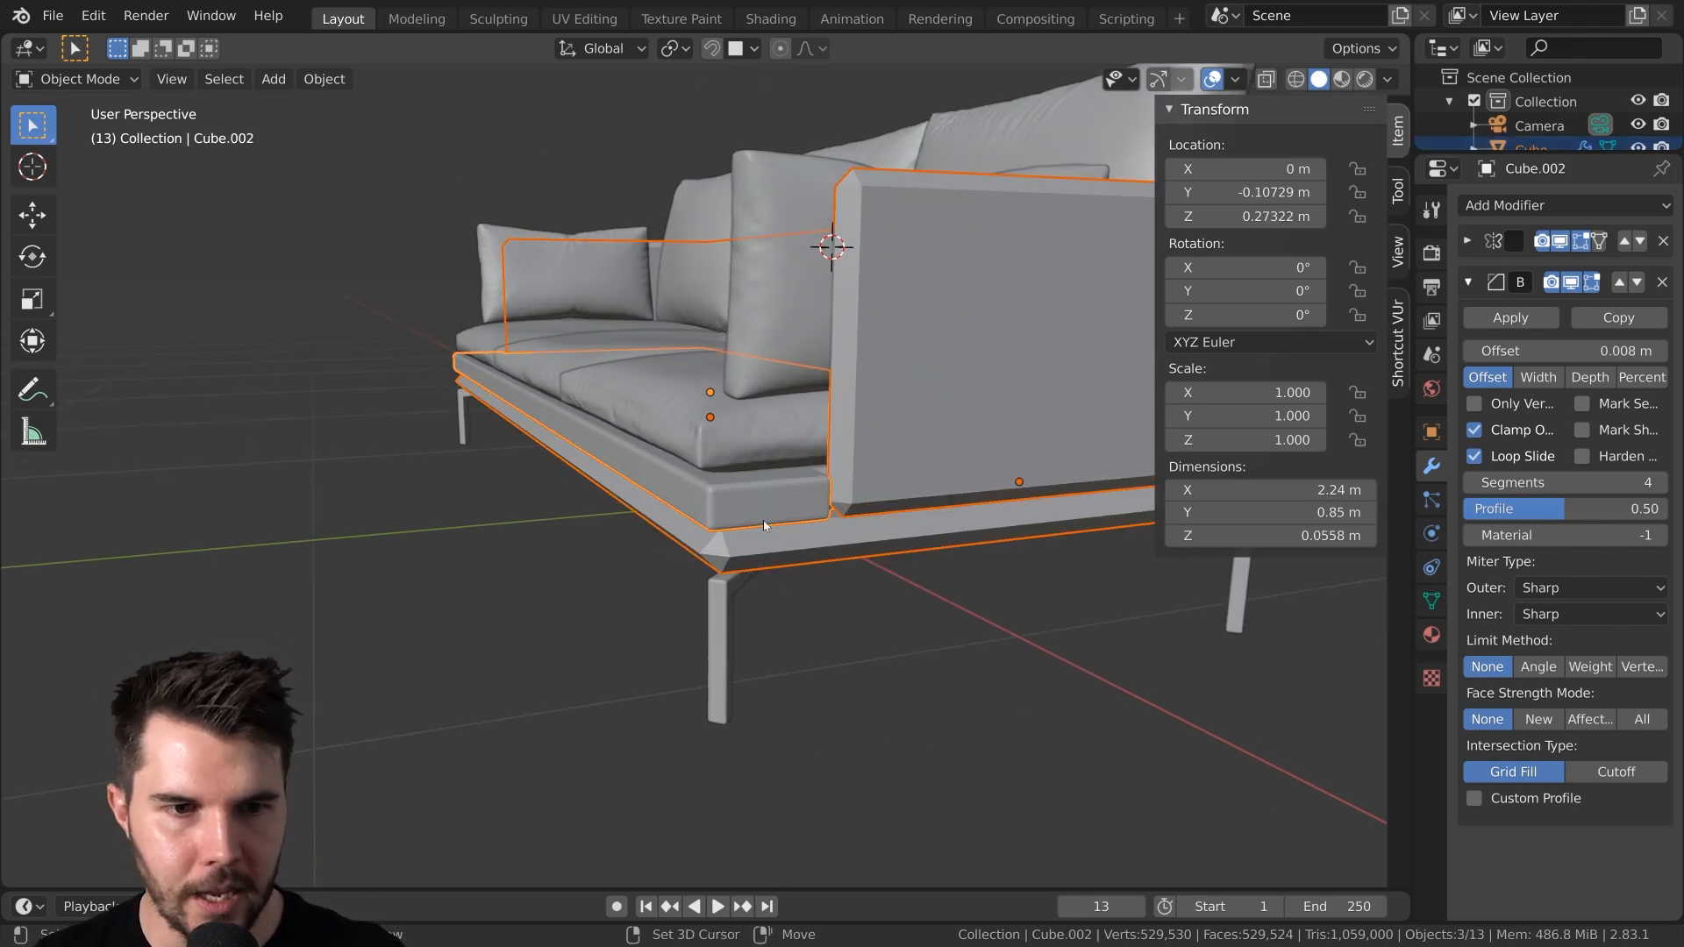
click(1618, 283)
scroll(815, 525, up, 1)
mouse_move(804, 549)
middle_down()
mouse_move(793, 556)
mouse_move(807, 539)
mouse_move(829, 561)
middle_up()
scroll(795, 553, down, 1)
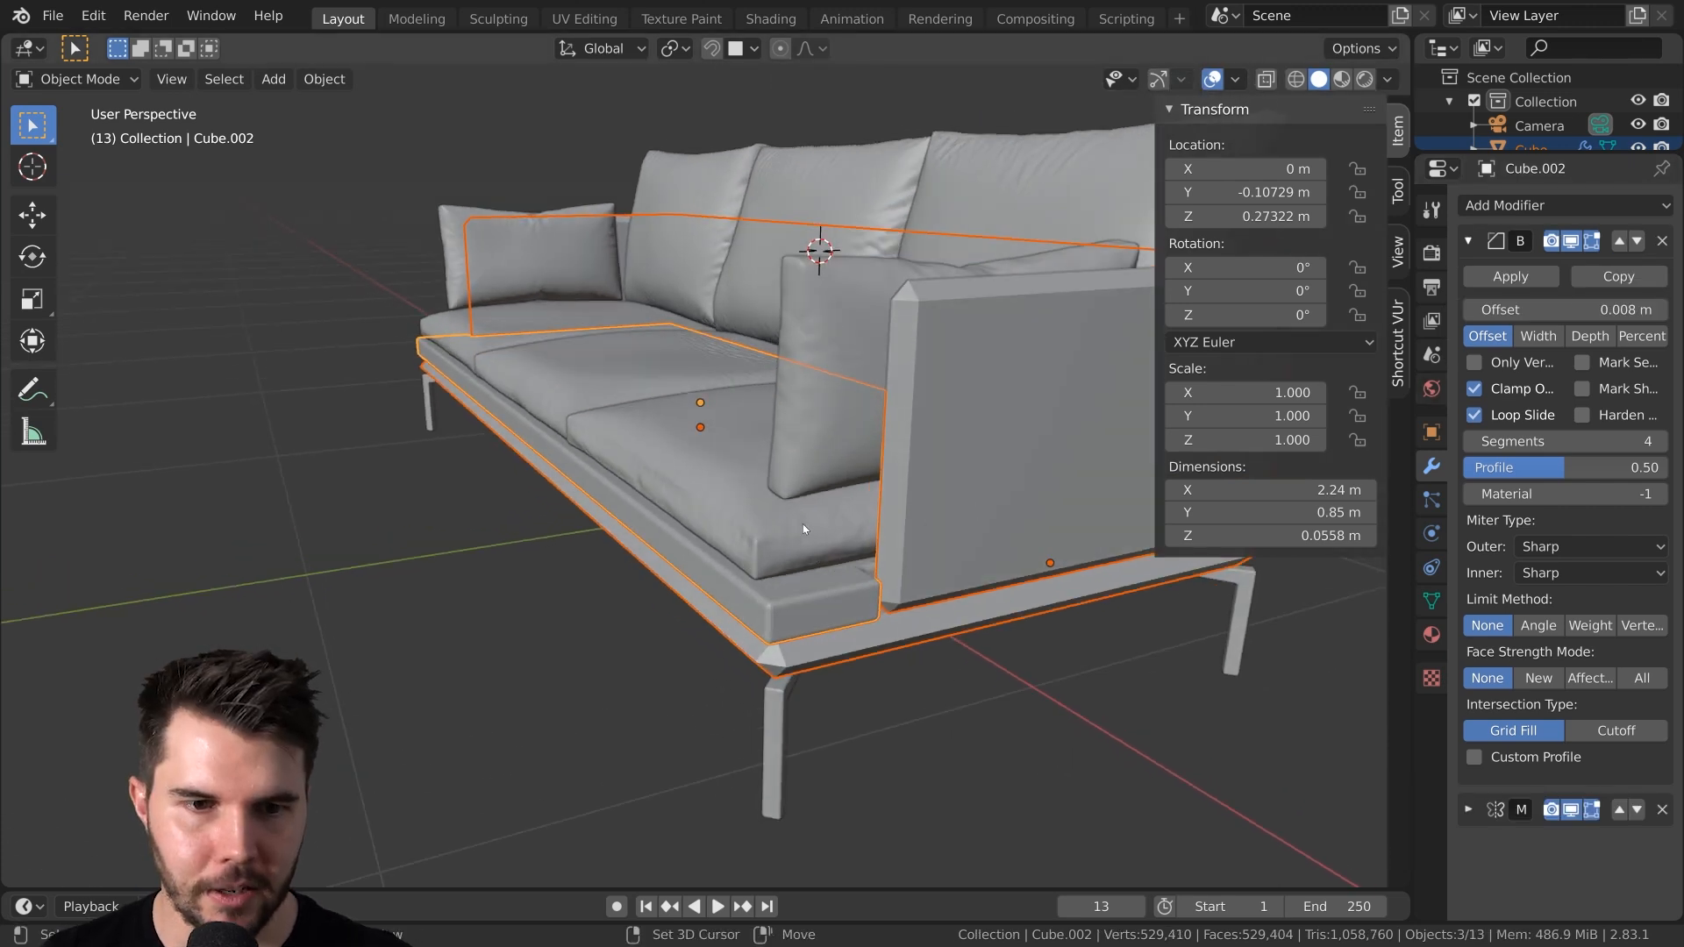
Link the upper rail's reordered modifiers to the lower rail and the side panel
scroll(790, 500, up, 2)
key(ctrl+l)
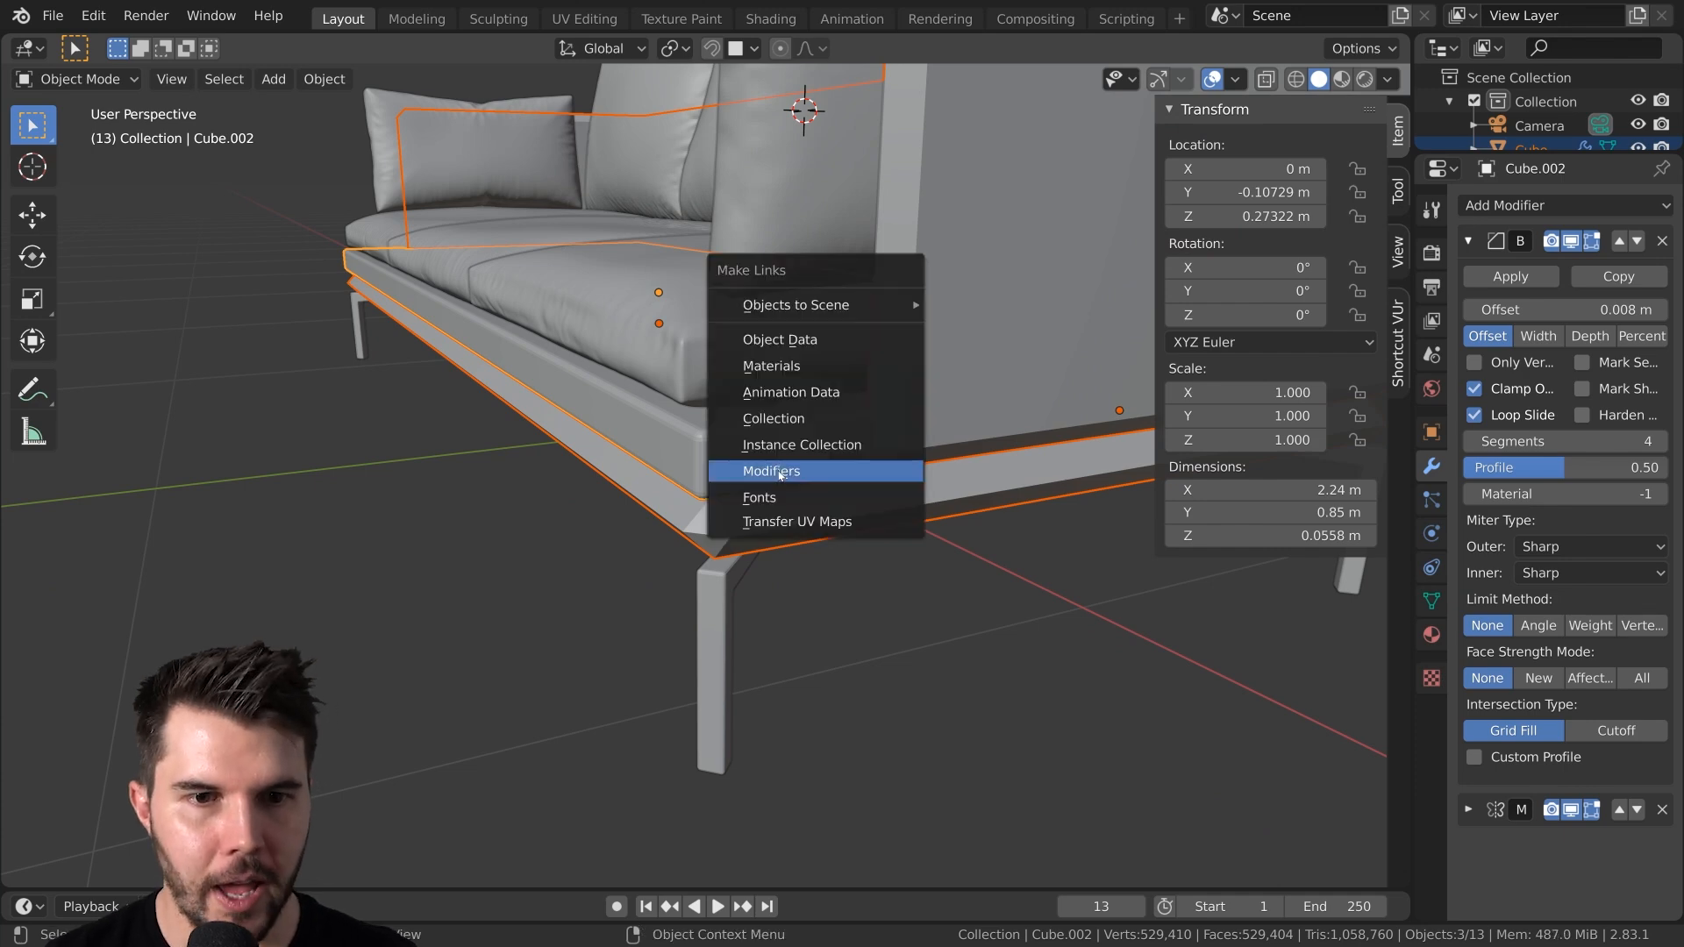
click(779, 472)
click(781, 512)
Examine the side panel's mesh and bevel around its back corner in Edit Mode
click(907, 397)
middle_drag(907, 396, 1039, 527)
middle_drag(929, 372, 764, 411)
scroll(781, 421, up, 1)
key(Tab)
key(Tab)
key(Tab)
middle_drag(542, 481, 745, 436)
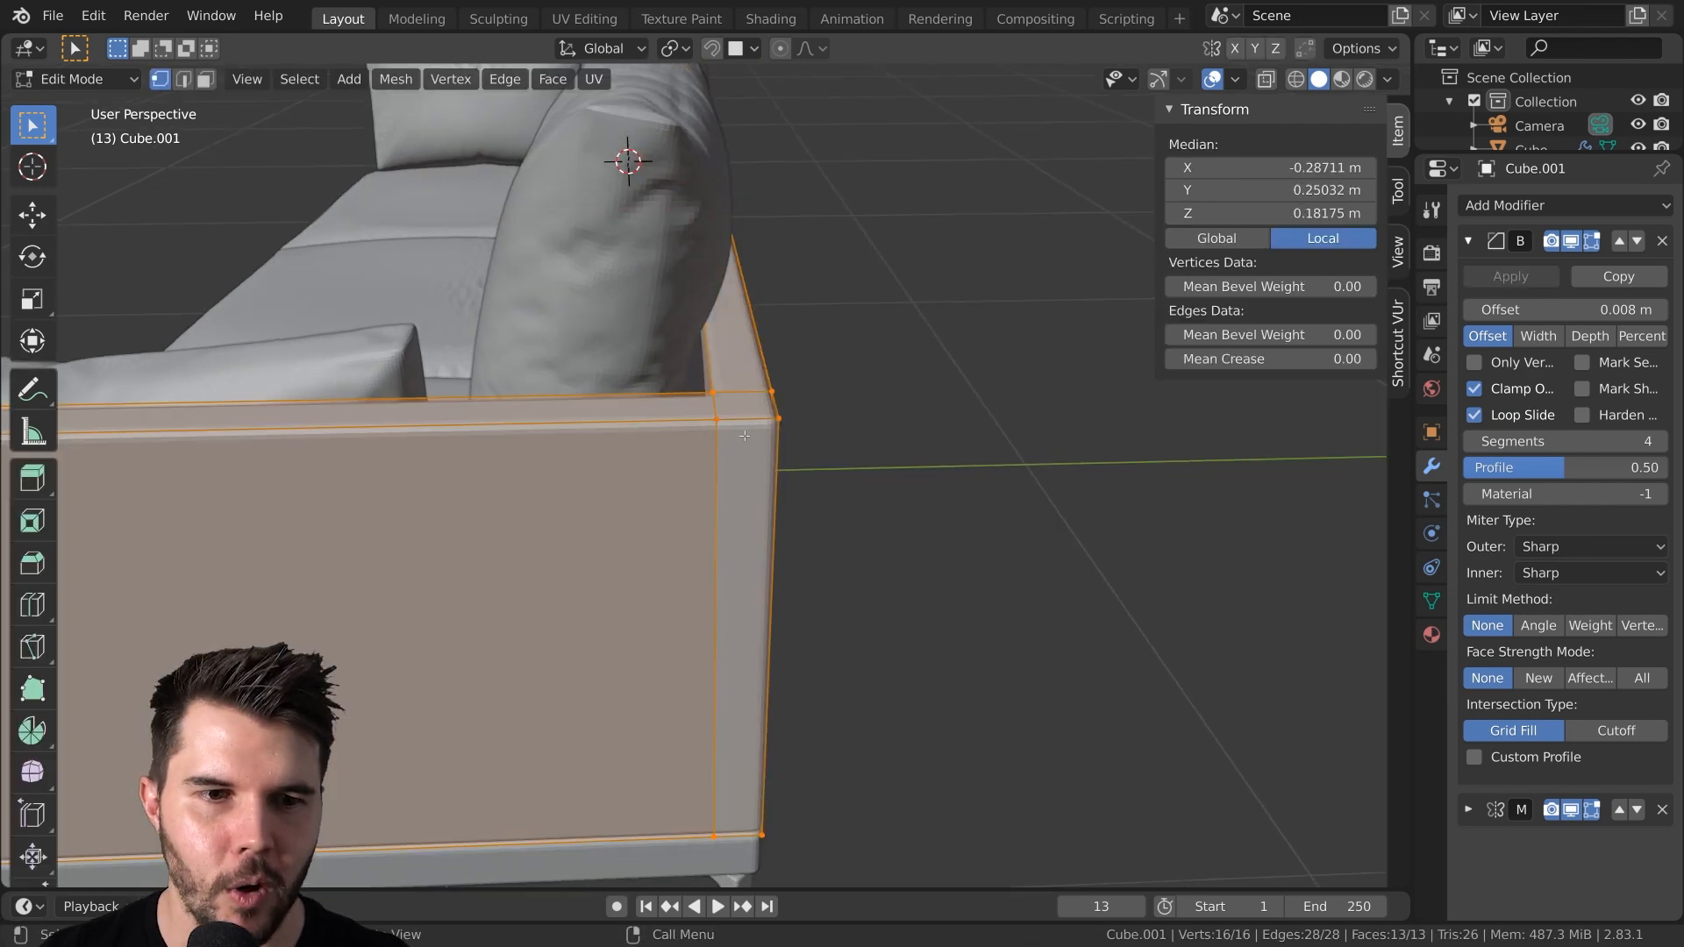
alt+click(722, 442)
key(Tab)
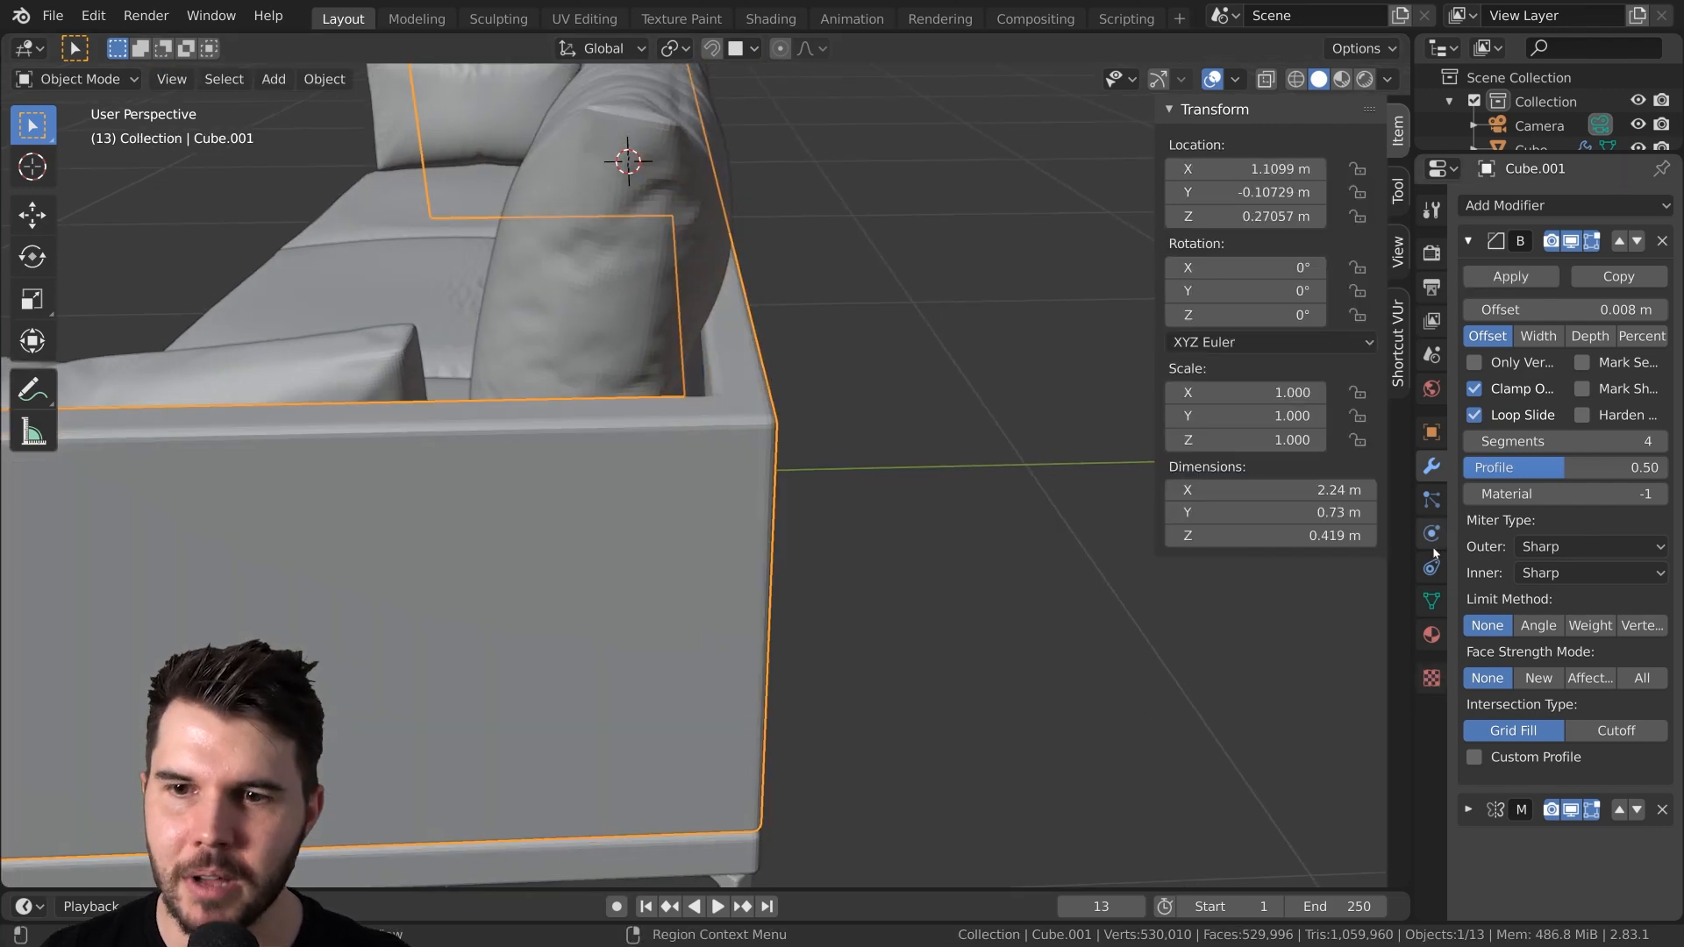
Set the side panel's bevel limit method to Angle and link its modifiers to both rails
click(1549, 632)
middle_drag(1260, 613, 865, 492)
click(556, 496)
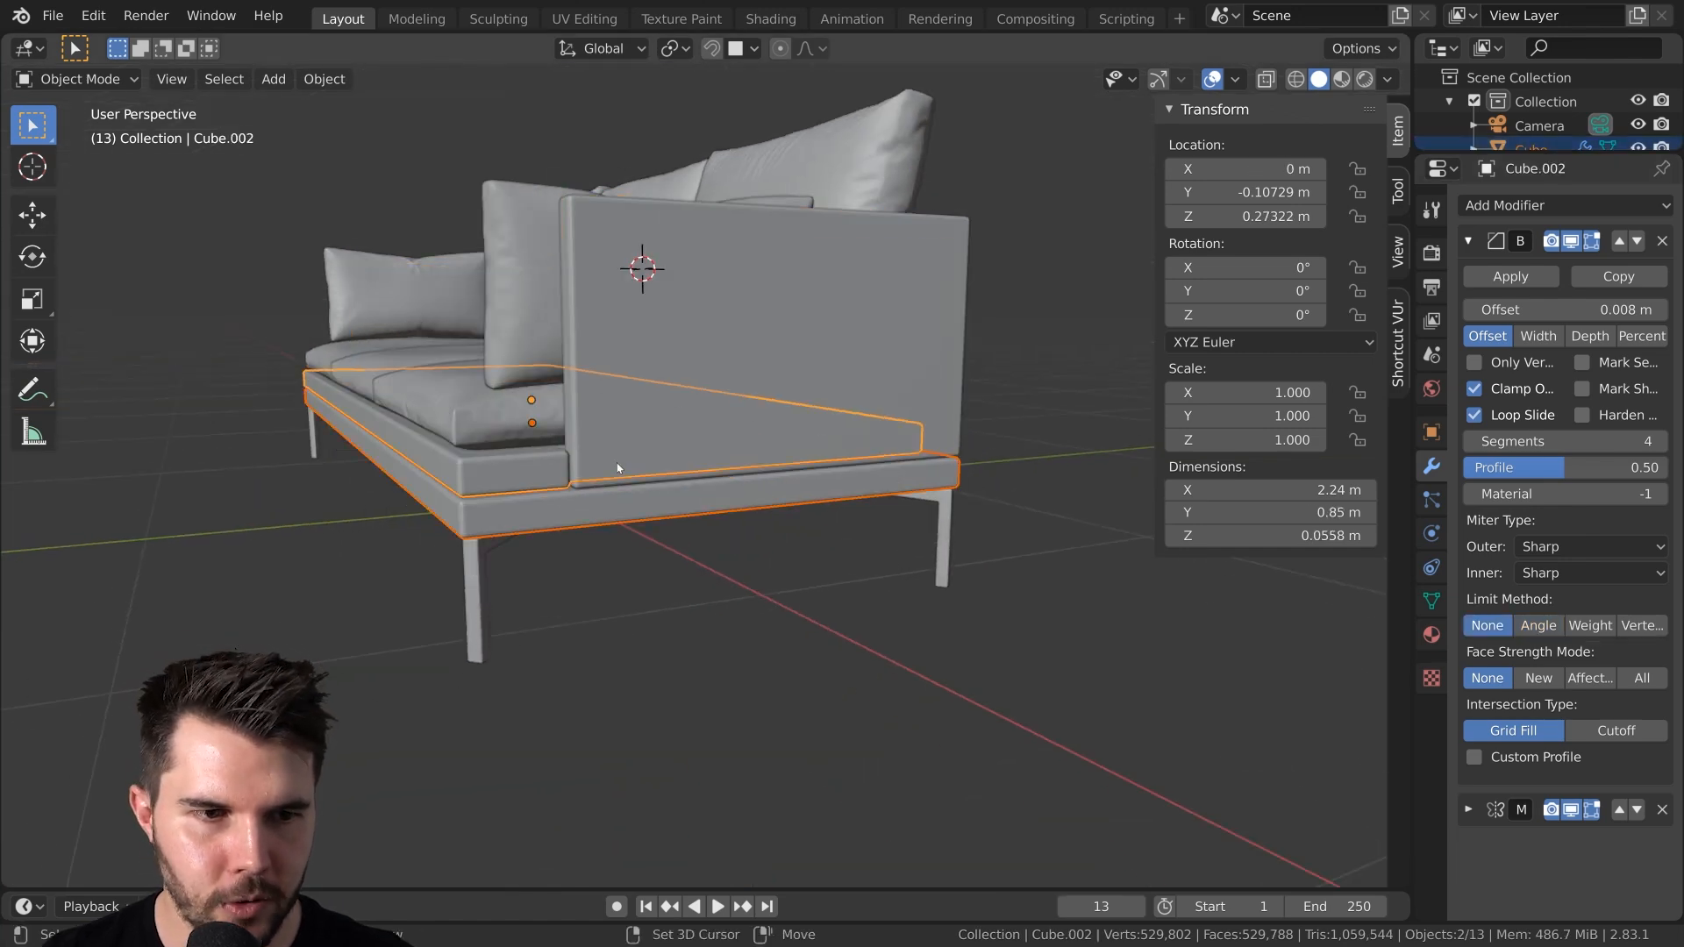
shift+click(645, 456)
key(ctrl+l)
click(647, 458)
key(alt+a)
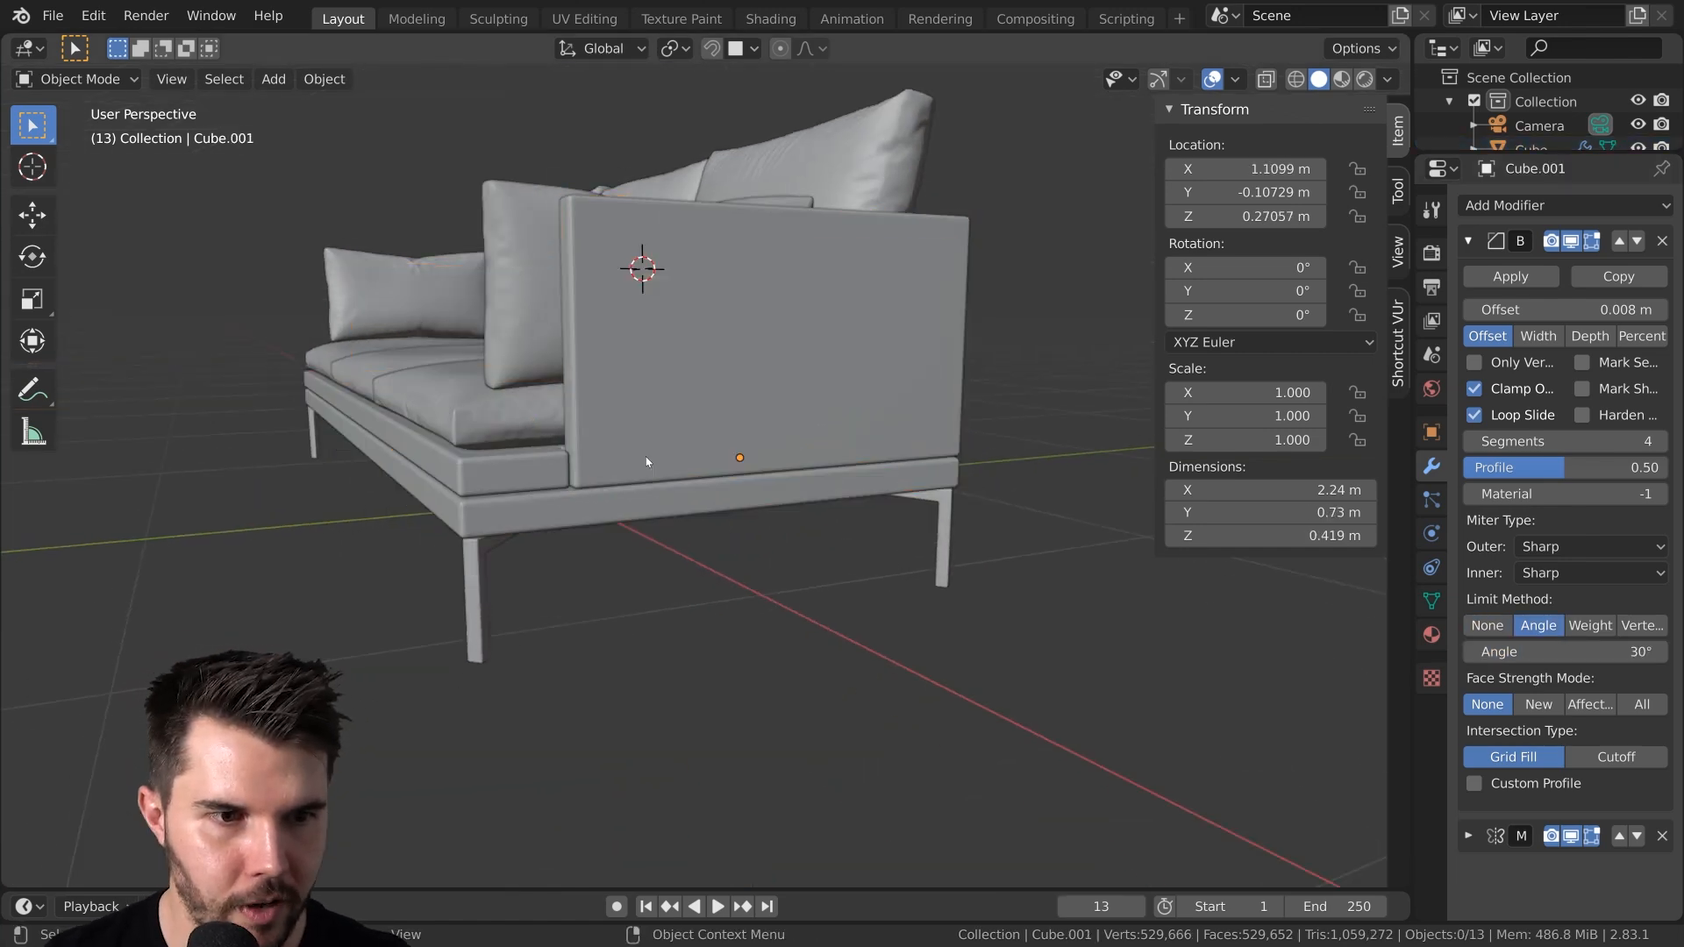
Select both rails and the side panel, and apply the side panel's Bevel modifier
click(567, 497)
middle_drag(566, 497, 661, 446)
shift+click(661, 446)
shift+click(804, 395)
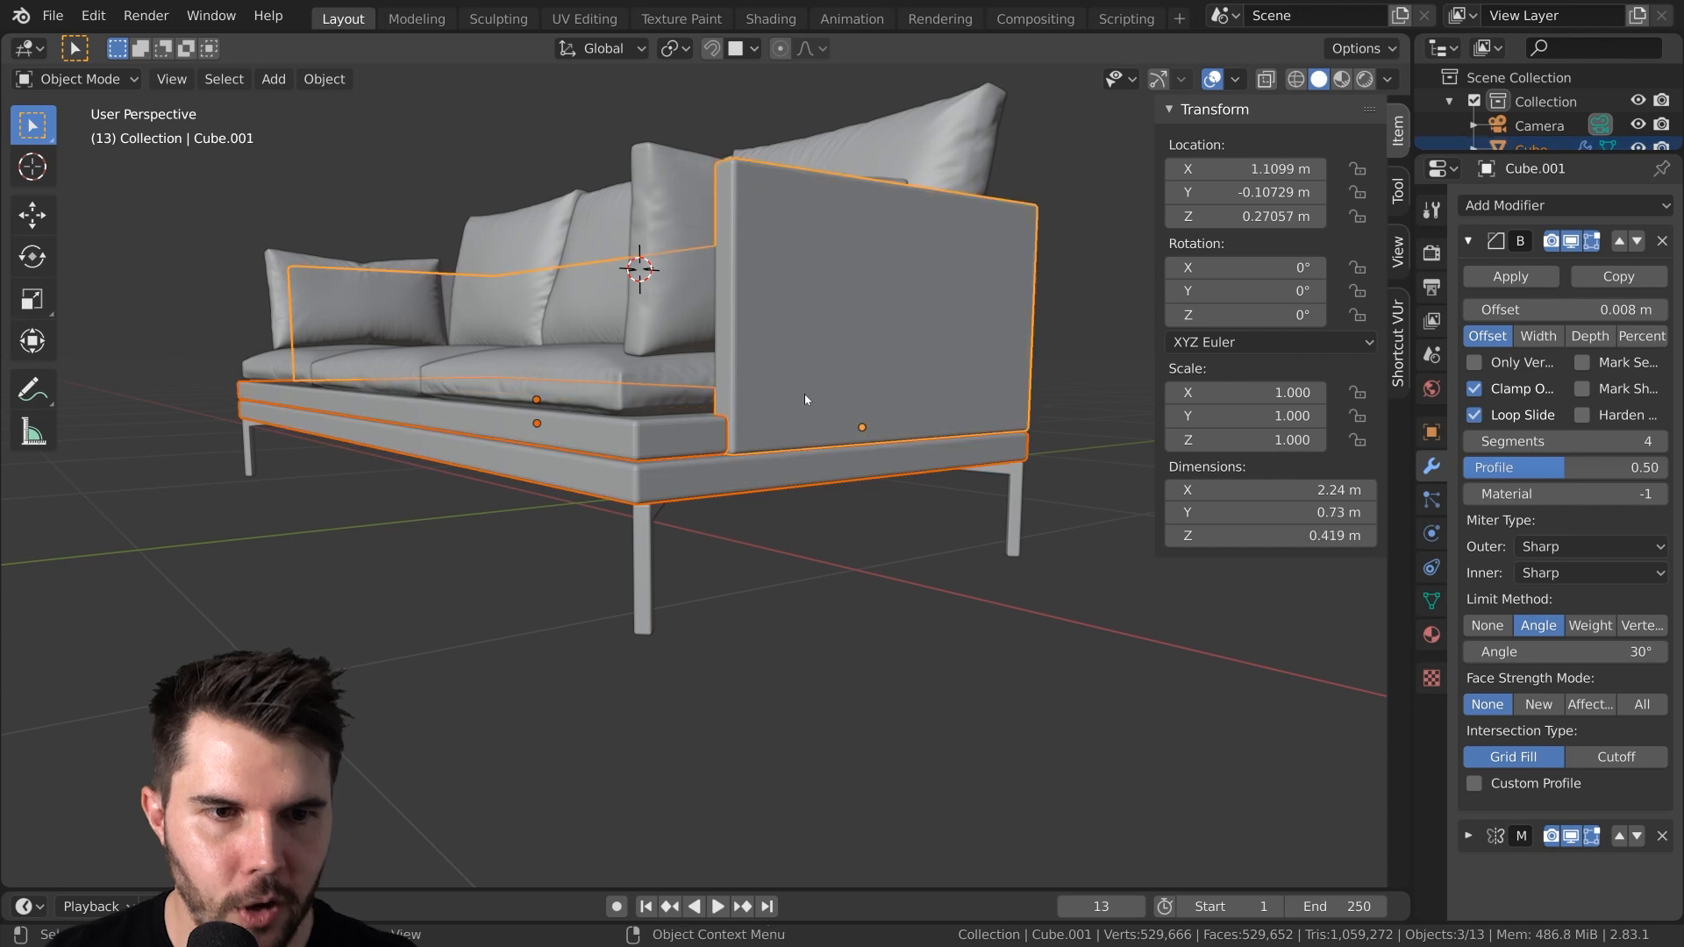
click(1482, 277)
click(842, 334)
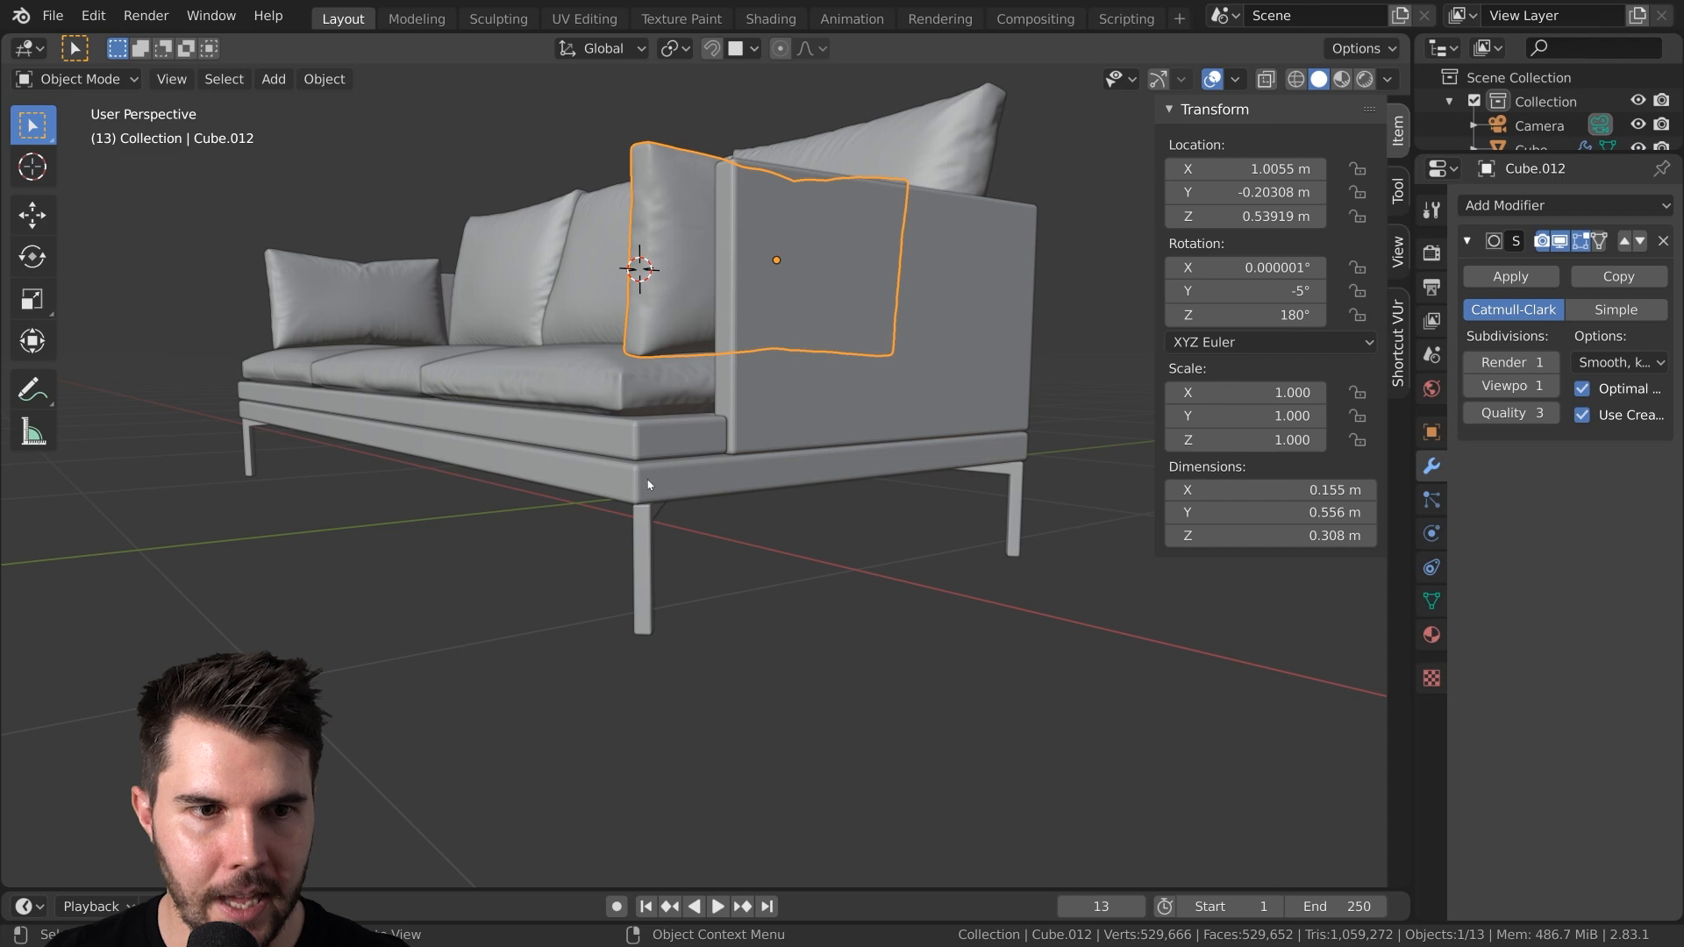
Apply the Bevel modifiers of the upper and lower rails one after the other
click(647, 486)
click(660, 445)
click(1541, 281)
click(756, 472)
click(1510, 276)
Edit the side panel's mesh and select the centre edge loop of the bevel running along its outer front and top edges
middle_drag(847, 448, 794, 482)
click(749, 372)
key(Tab)
middle_drag(749, 372, 921, 500)
scroll(856, 413, up, 2)
scroll(921, 500, up, 1)
alt+click(766, 412)
shift+middle_drag(799, 335, 777, 448)
scroll(776, 397, up, 1)
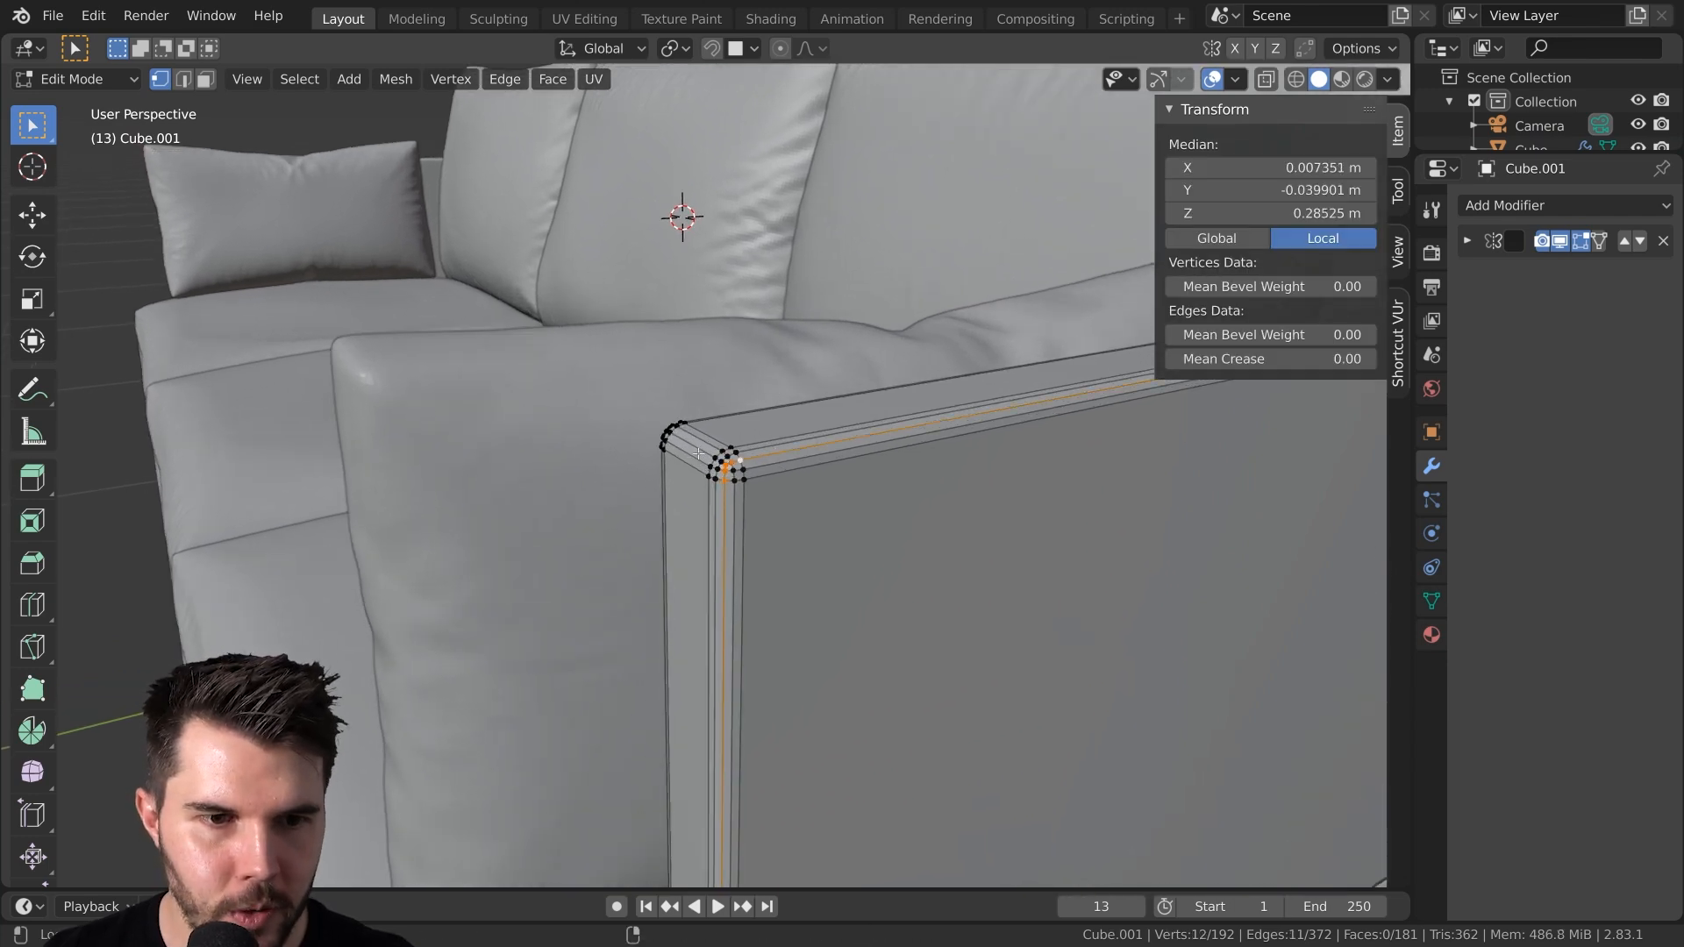
Isolate the side panel and add the centre bevel loops of its front end's short top edge and inner front and top edges to the selection
key(slash)
middle_drag(962, 442, 801, 650)
scroll(794, 648, up, 4)
scroll(789, 646, up, 3)
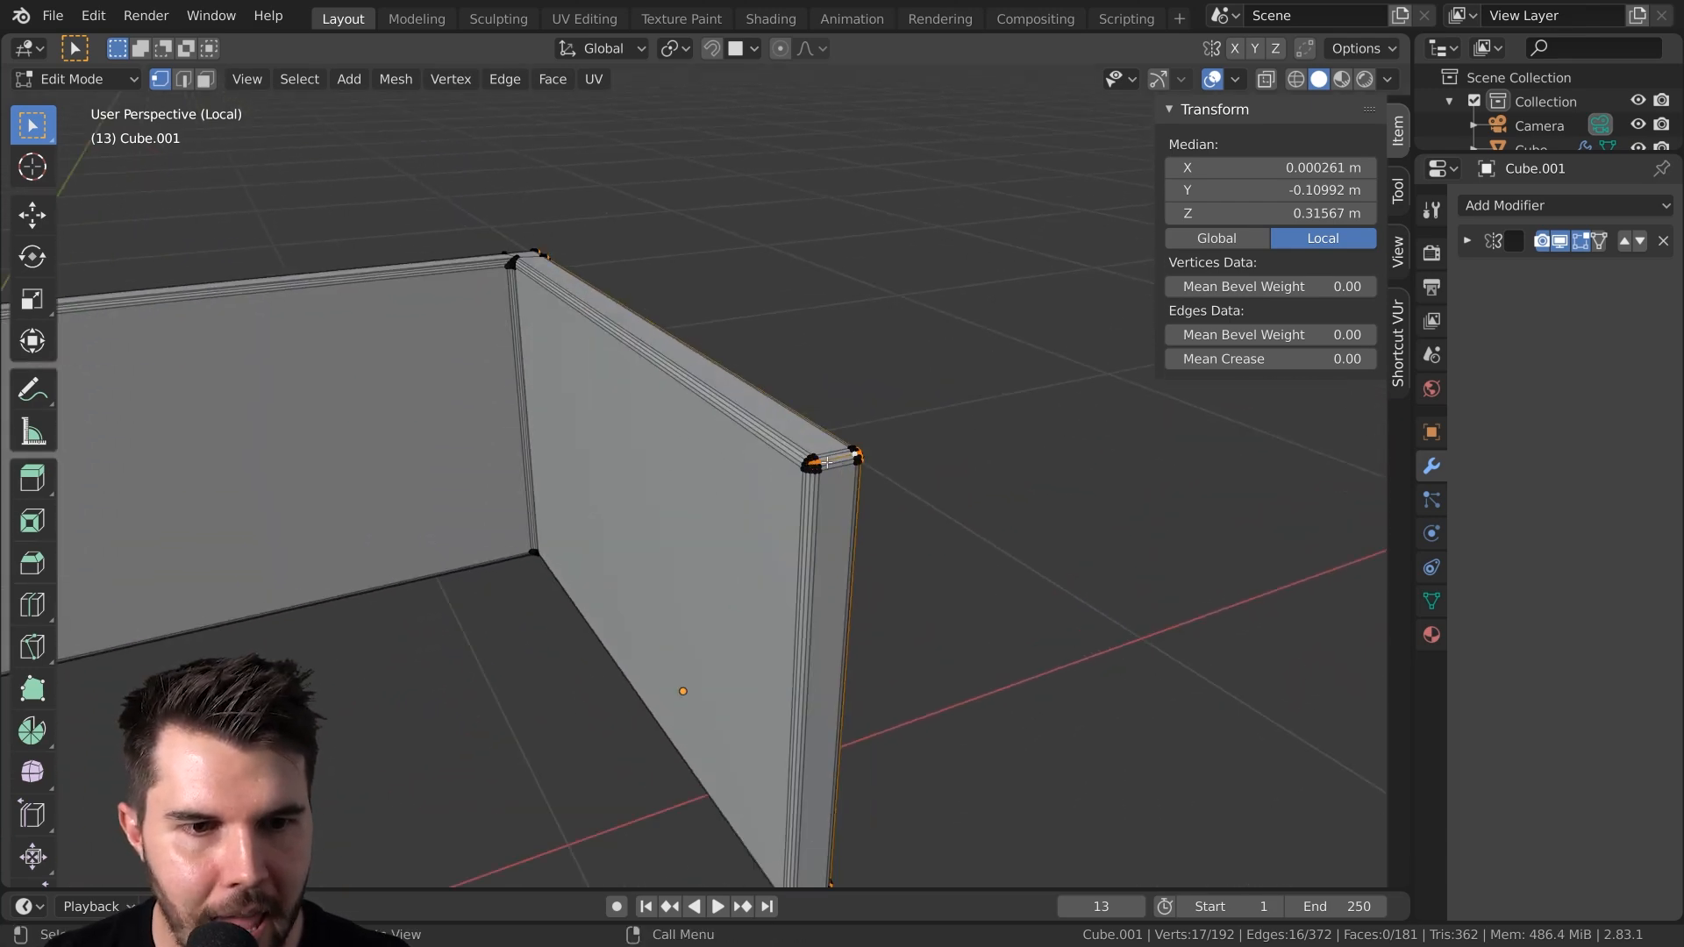
alt+shift+click(834, 450)
alt+shift+click(850, 482)
scroll(849, 483, down, 1)
shift+middle_drag(849, 483, 1031, 510)
scroll(698, 291, up, 1)
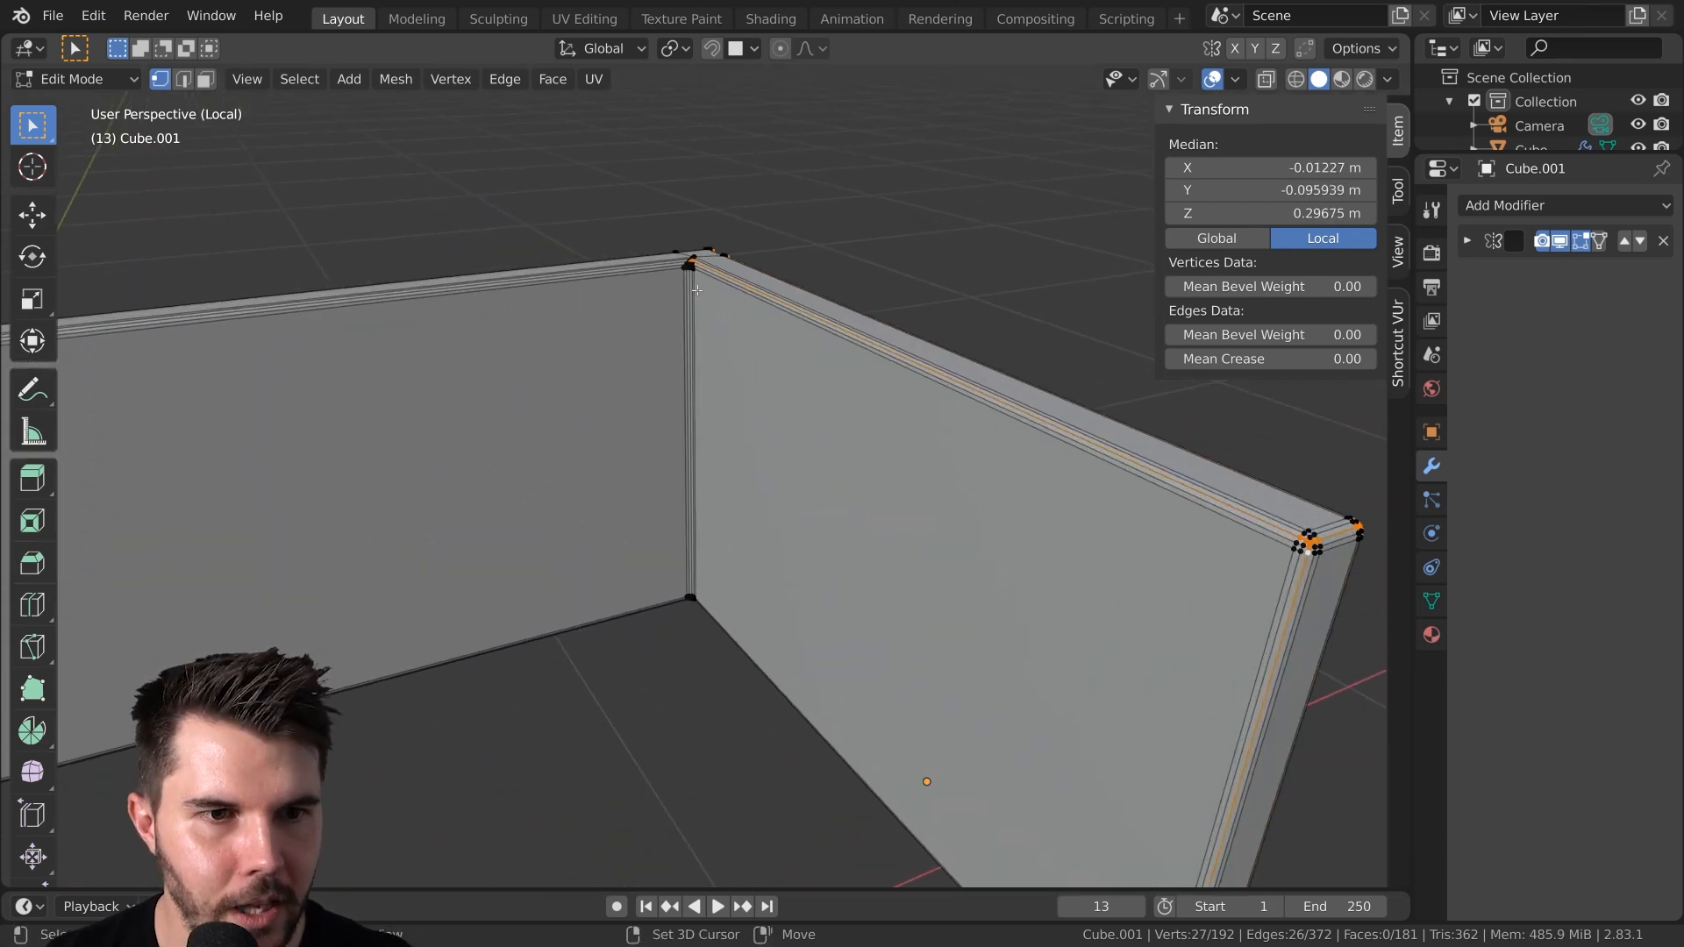
Add the centre bevel loops along the underside of the side panel to the edge selection
middle_drag(929, 547, 823, 361)
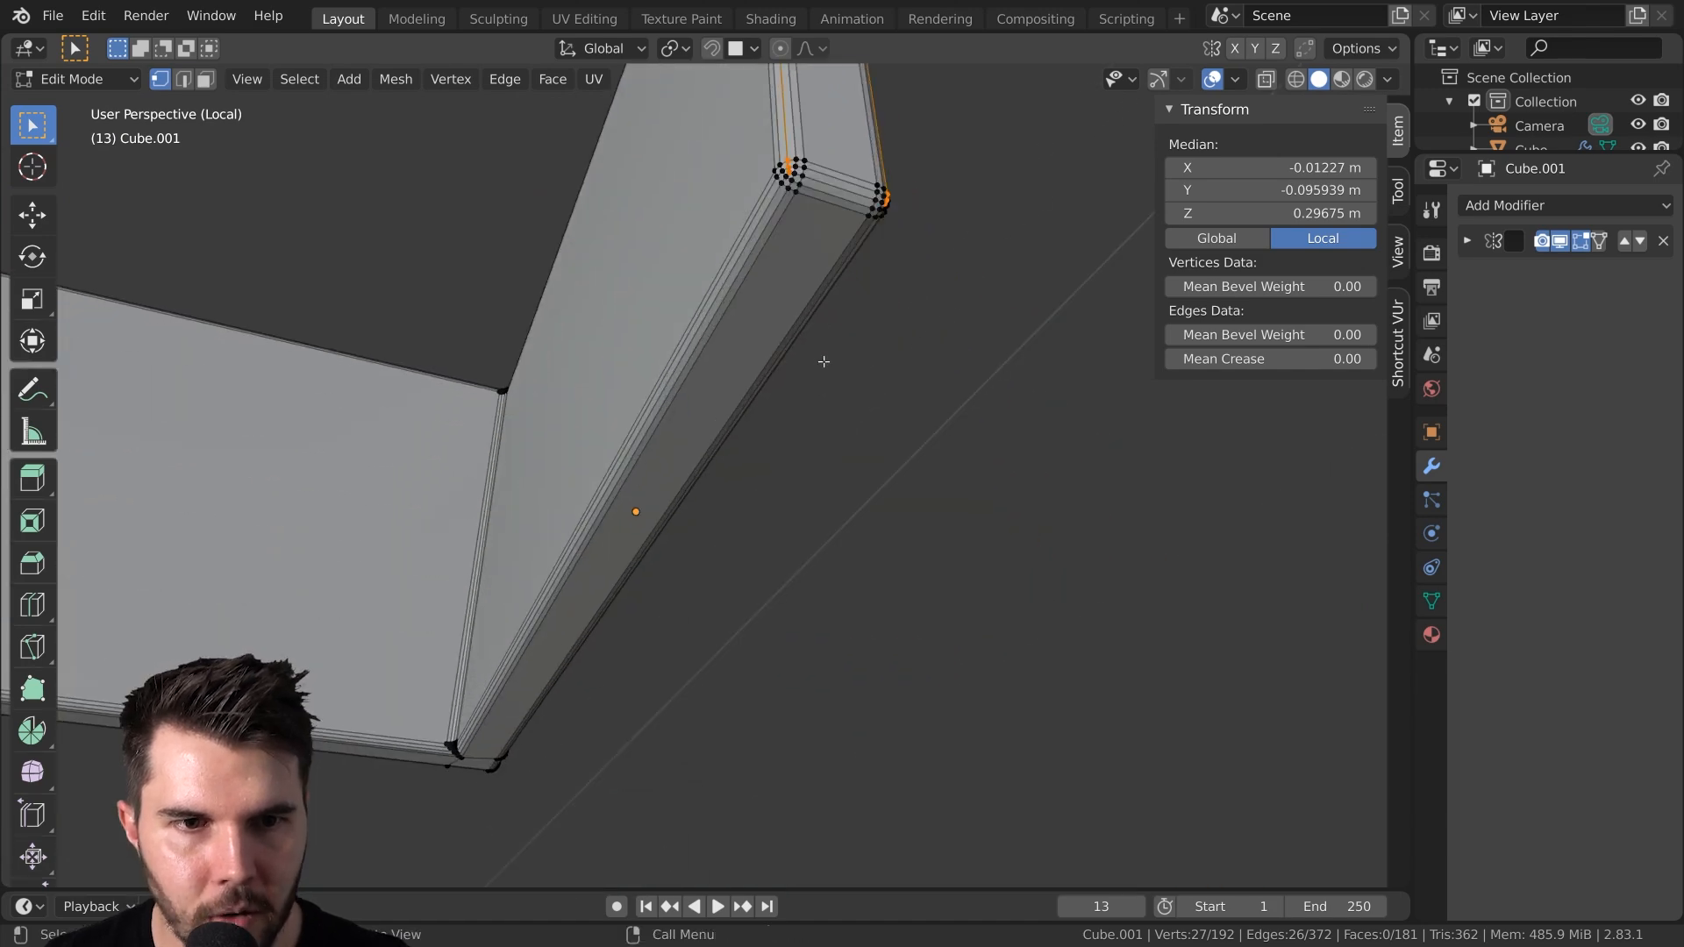
middle_drag(787, 198, 785, 447)
alt+shift+click(790, 488)
scroll(774, 567, down, 2)
middle_drag(774, 568, 779, 414)
middle_drag(842, 520, 1080, 506)
scroll(857, 504, down, 6)
scroll(701, 474, up, 1)
shift+middle_drag(702, 474, 816, 602)
scroll(905, 557, up, 3)
shift+middle_drag(904, 557, 833, 456)
scroll(892, 440, up, 3)
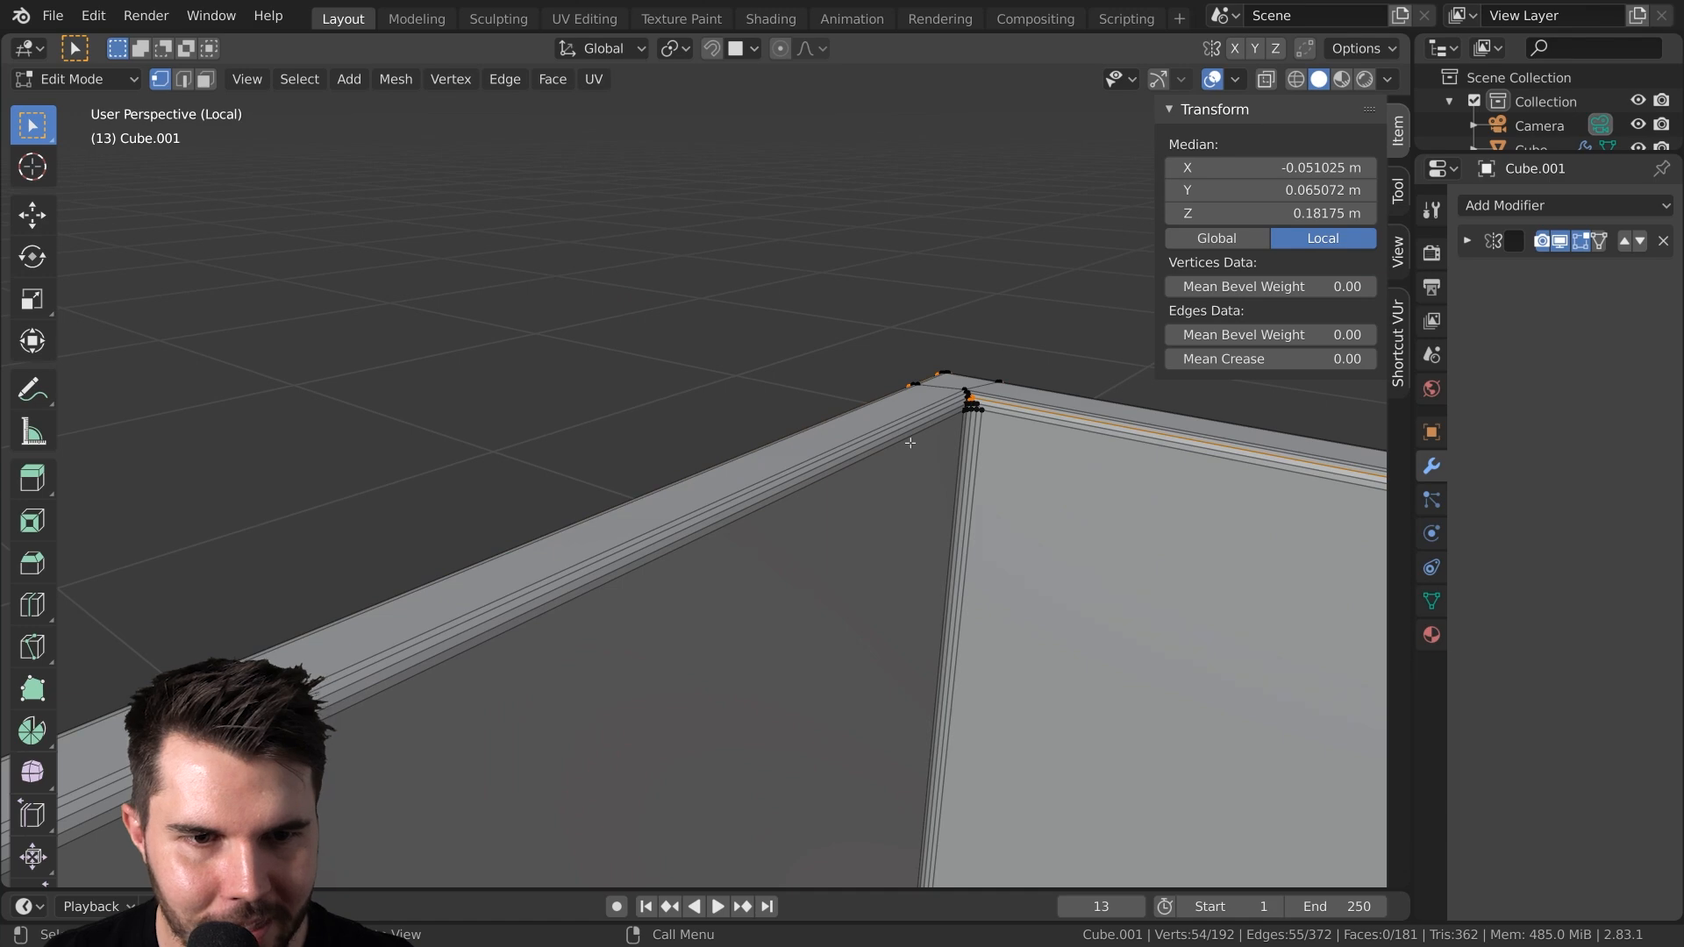
Add the back section's inner top loop and the inner corner's vertical loop to the selection, and mark all selected edges as seams
scroll(1030, 385, down, 3)
shift+middle_drag(952, 443, 926, 279)
scroll(926, 278, up, 1)
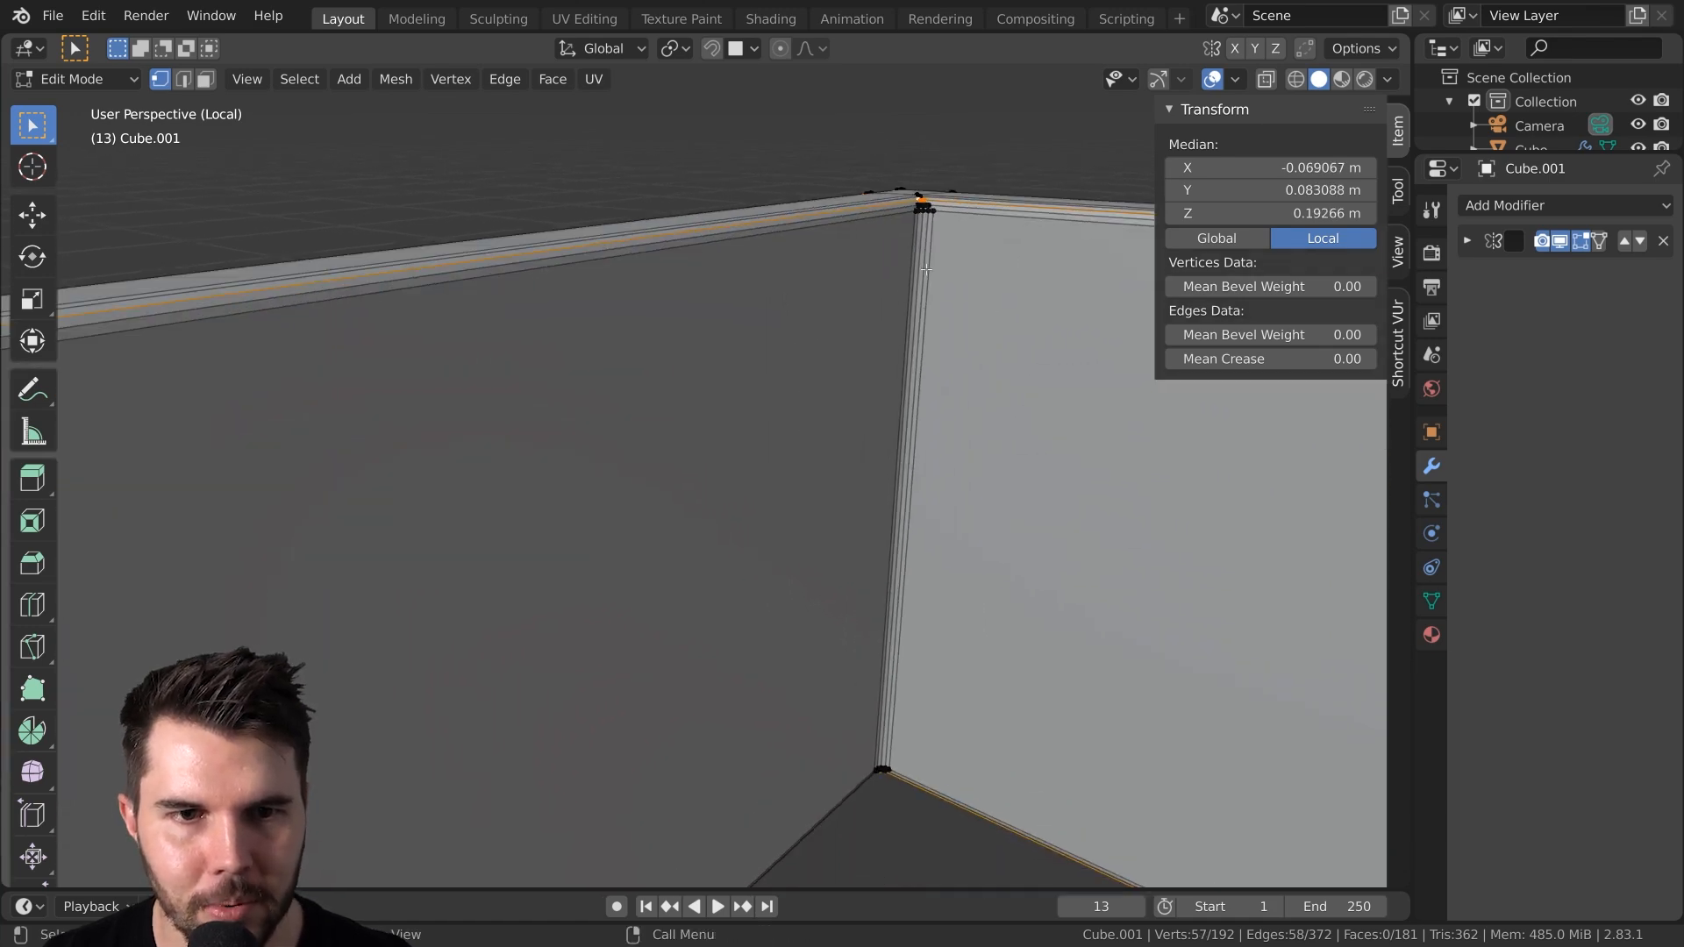
scroll(938, 353, down, 5)
scroll(913, 602, up, 6)
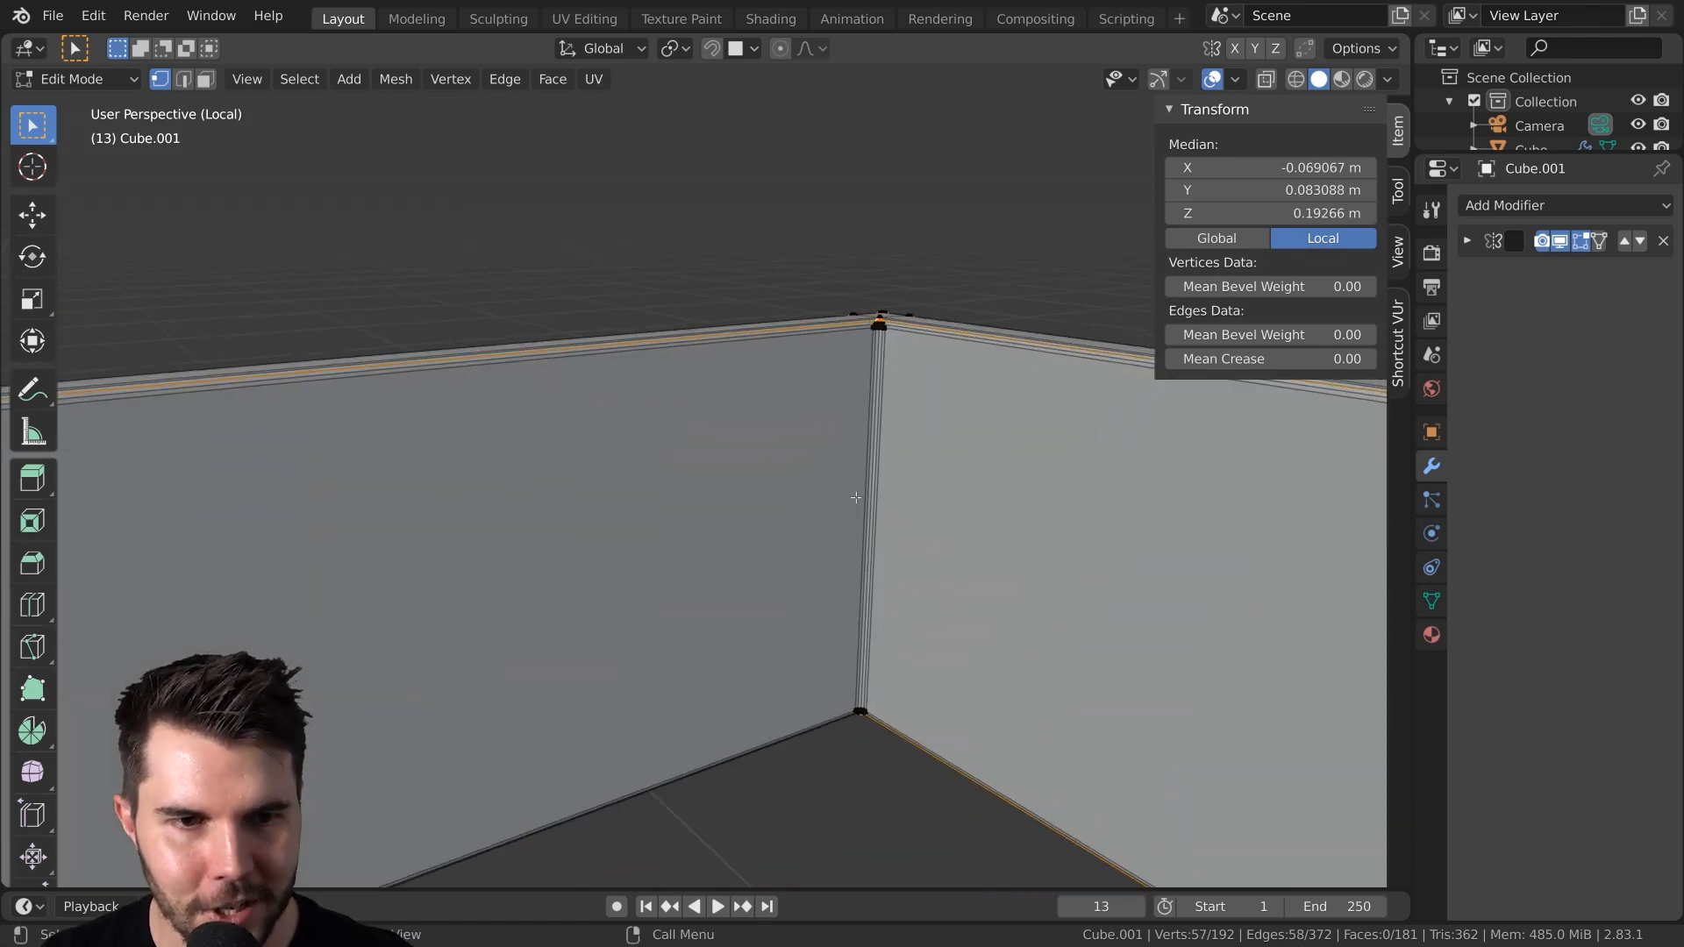
shift+middle_drag(772, 412, 634, 465)
scroll(769, 372, up, 3)
alt+shift+click(791, 289)
scroll(792, 288, down, 11)
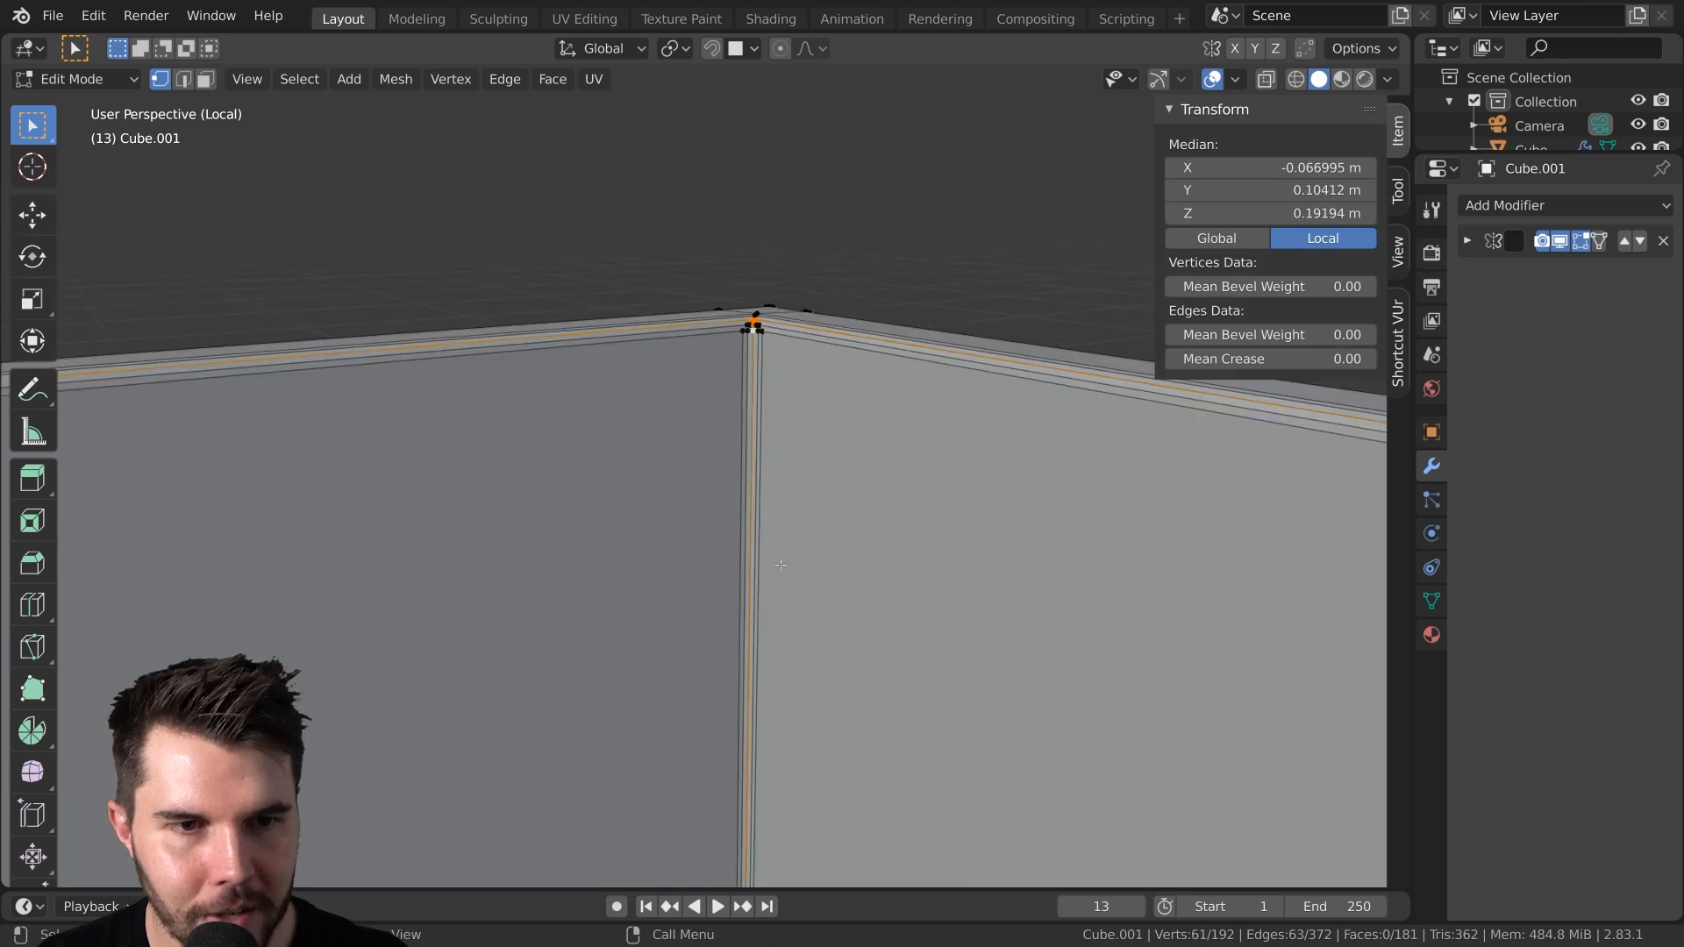
key(ctrl+e)
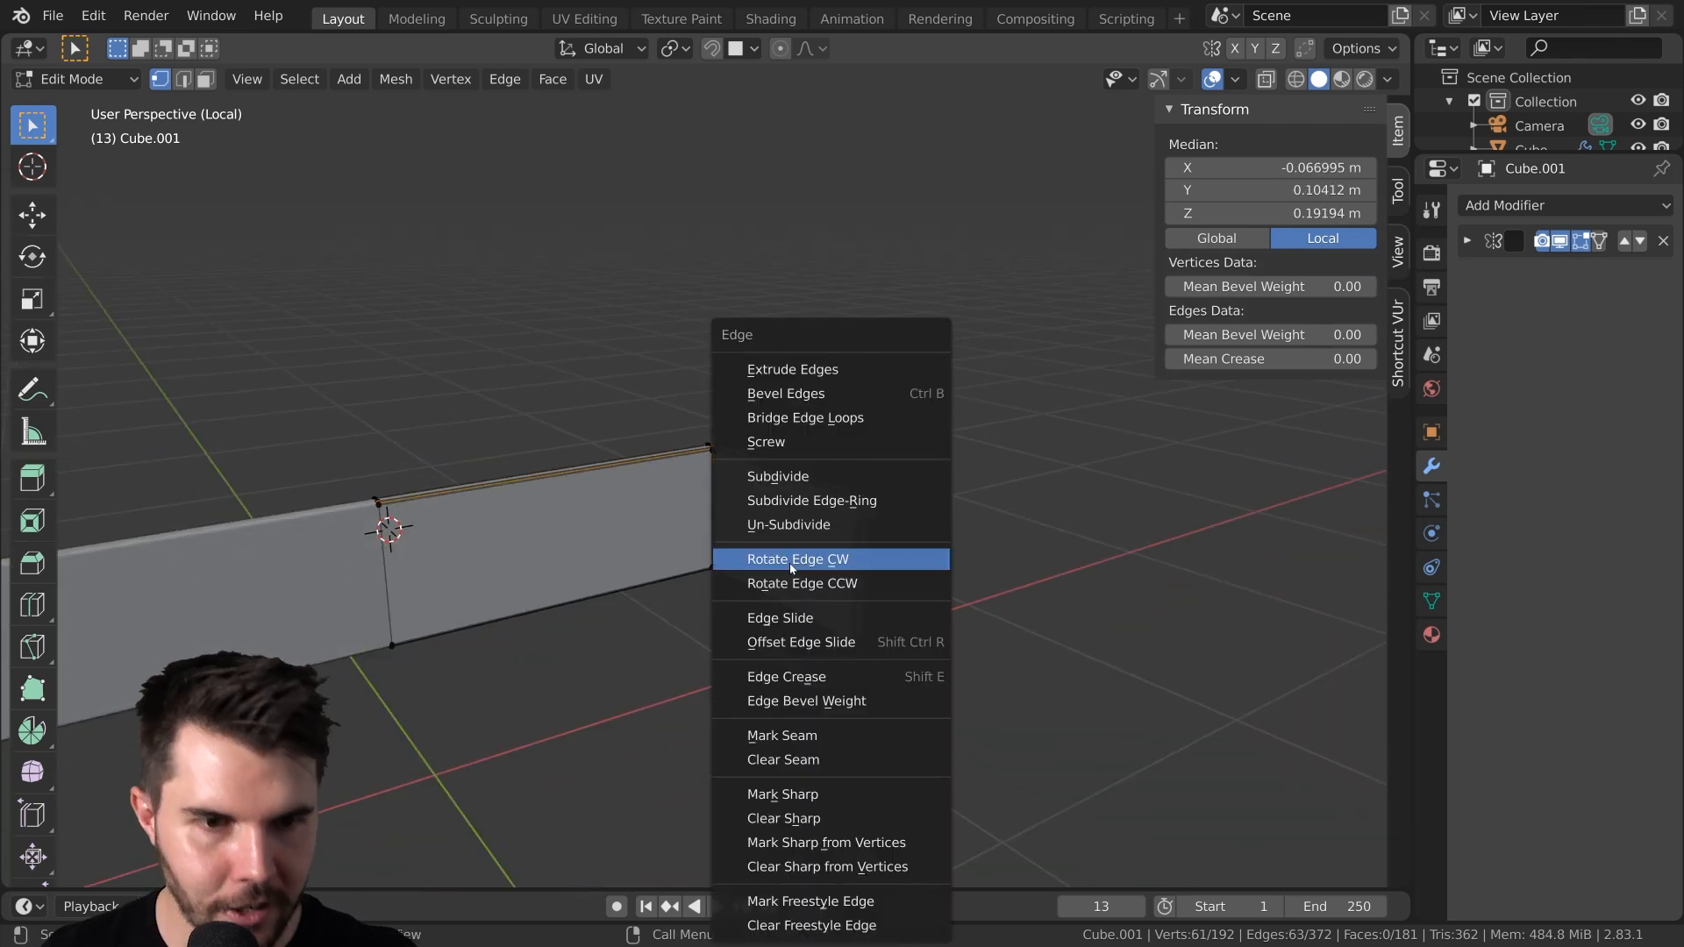
click(803, 735)
Select the whole side panel mesh and unwrap it in the UV Editing workspace
key(a)
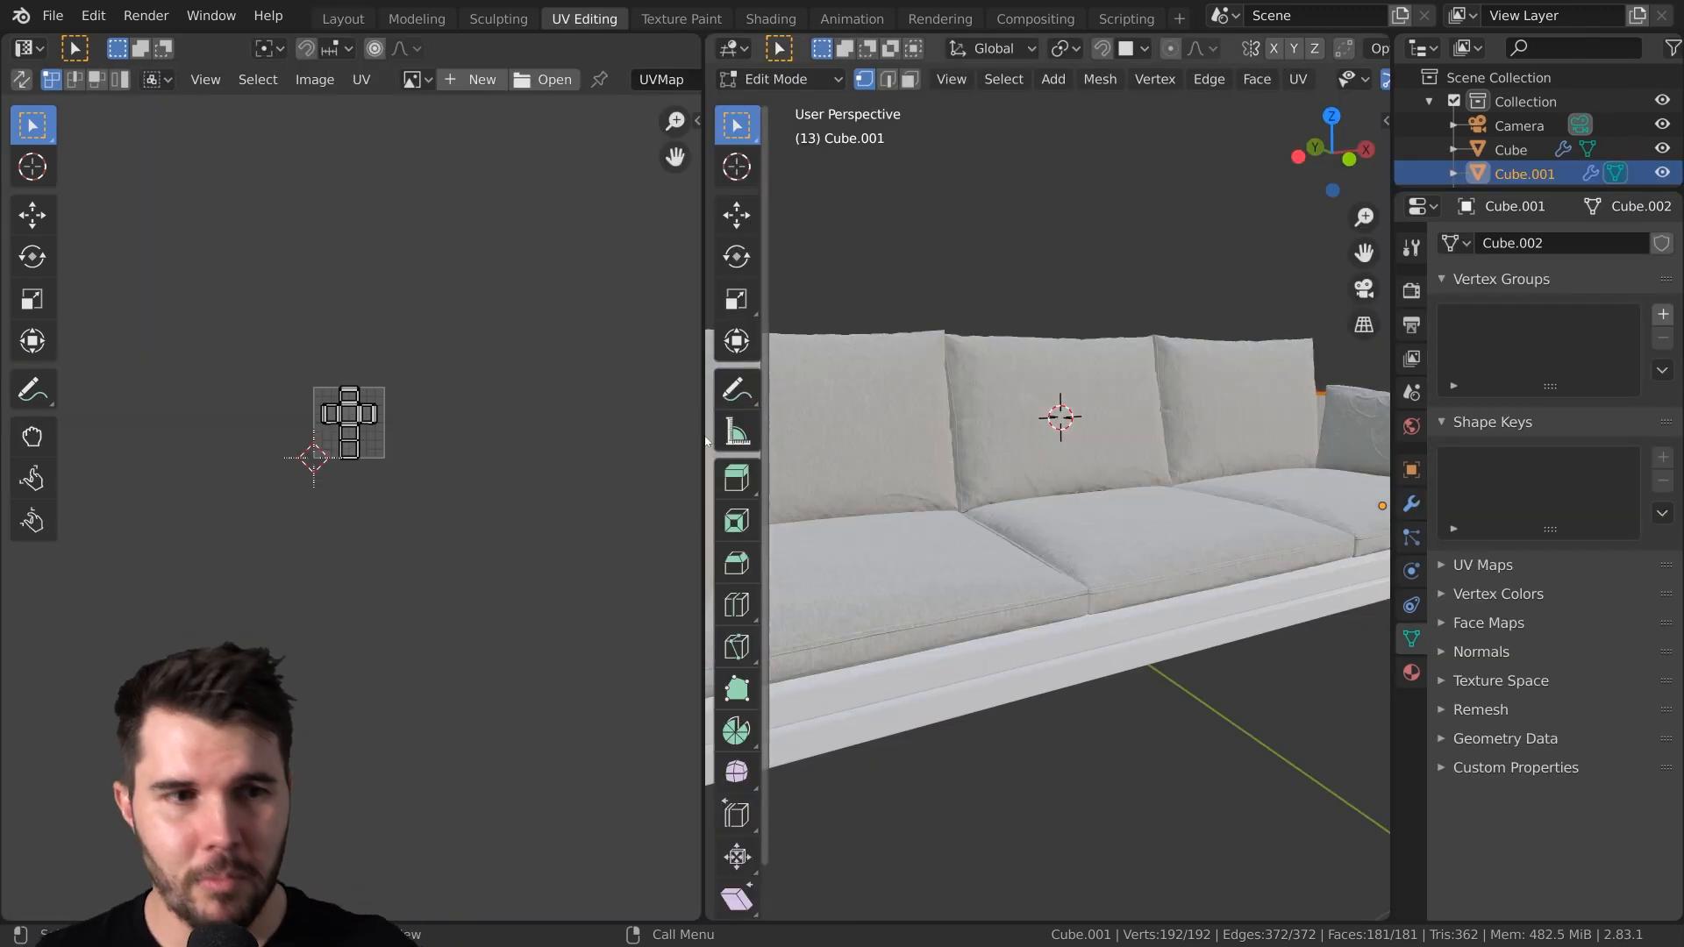
scroll(526, 473, up, 4)
scroll(1089, 544, down, 4)
middle_drag(1089, 544, 957, 551)
shift+middle_drag(1254, 555, 1029, 525)
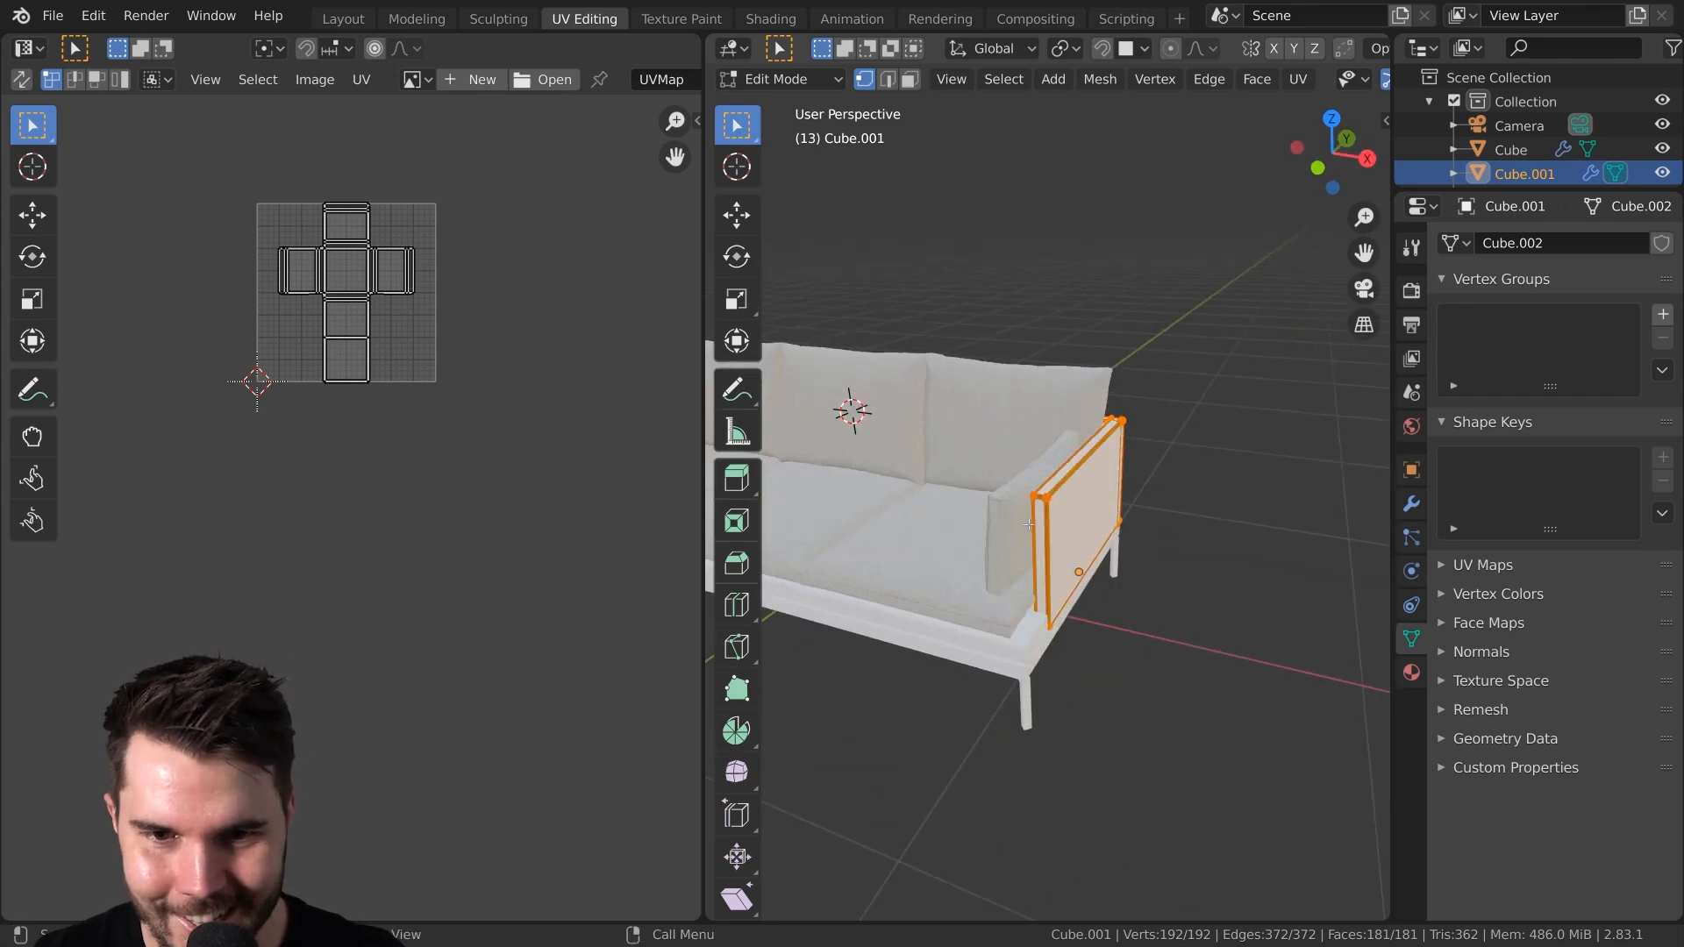
key(u)
click(1034, 523)
scroll(413, 545, up, 5)
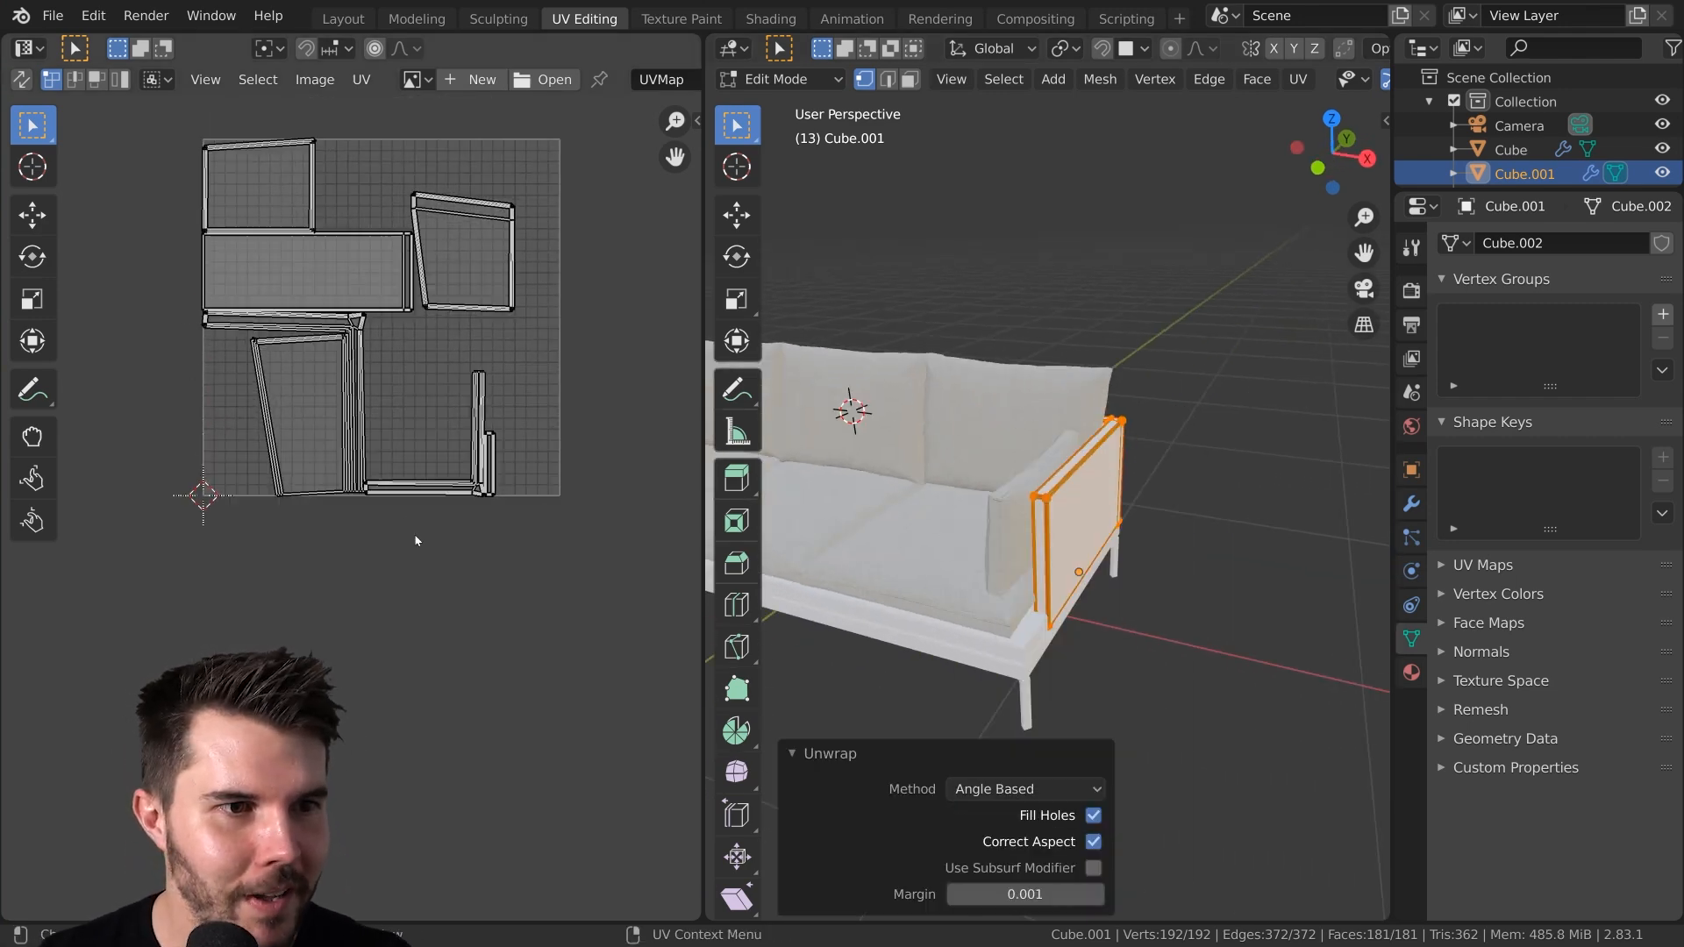
Return to the Layout workspace, leave the isolated view, and open the upper rail in Edit Mode
key(Tab)
click(351, 21)
middle_drag(963, 589, 872, 318)
key(KP_Divide)
shift+click(772, 340)
middle_drag(772, 340, 851, 458)
key(Tab)
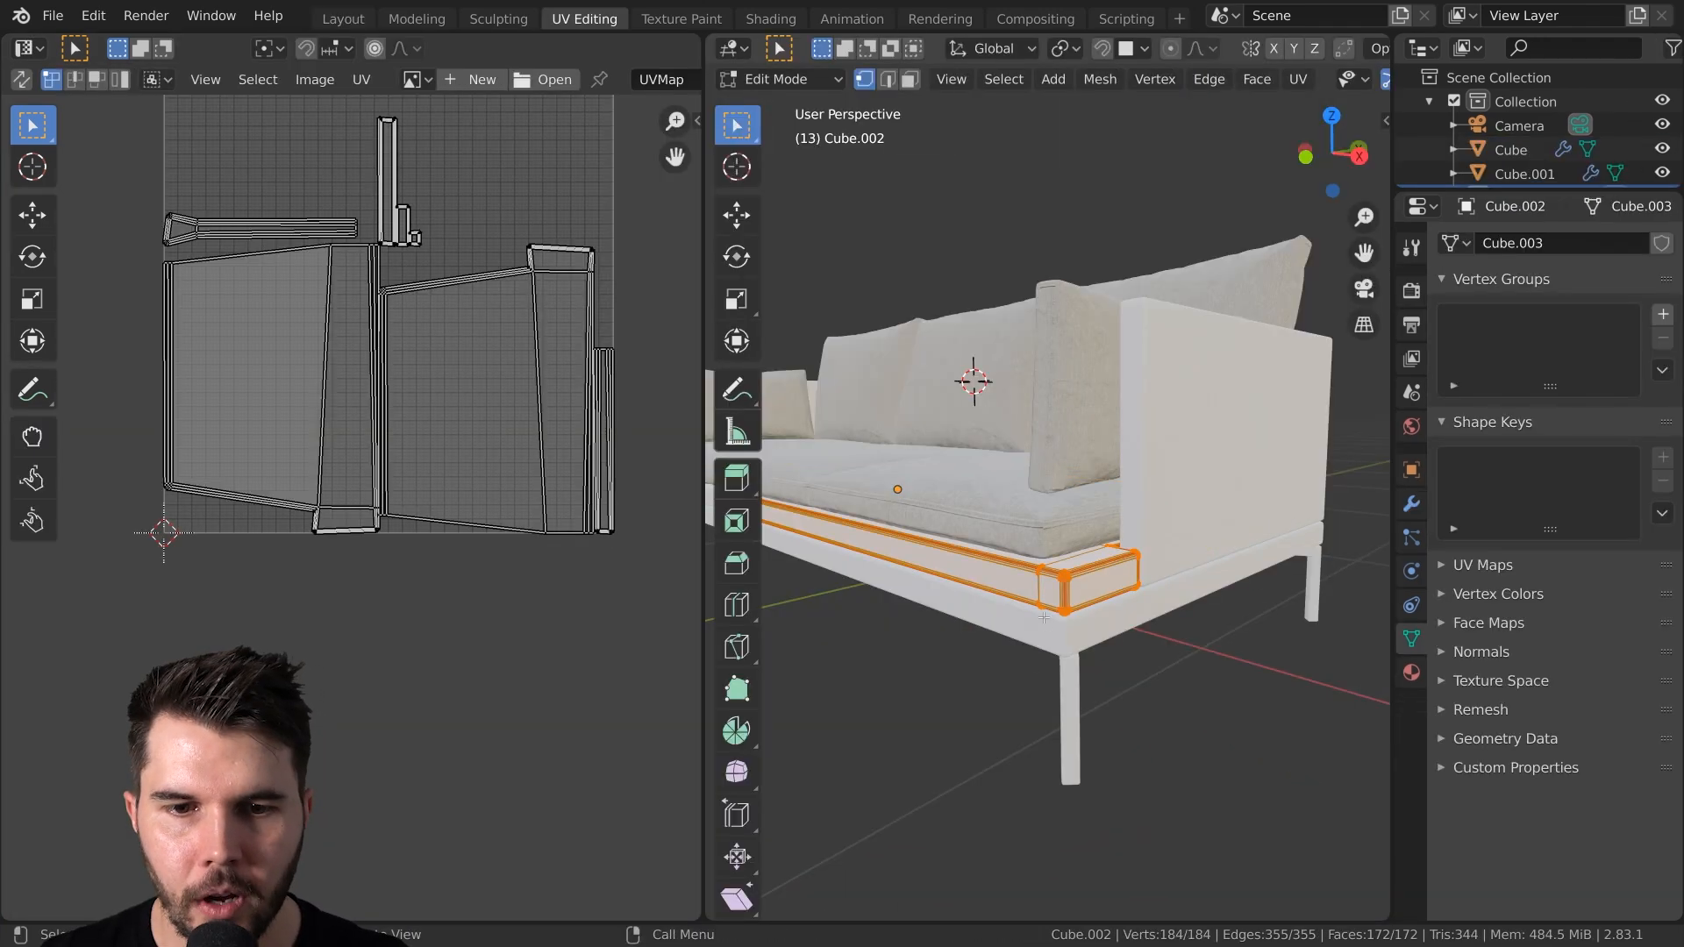
Switch from the upper rail to the lower rail in Edit Mode to check its UV layout
key(Tab)
click(1044, 618)
key(Tab)
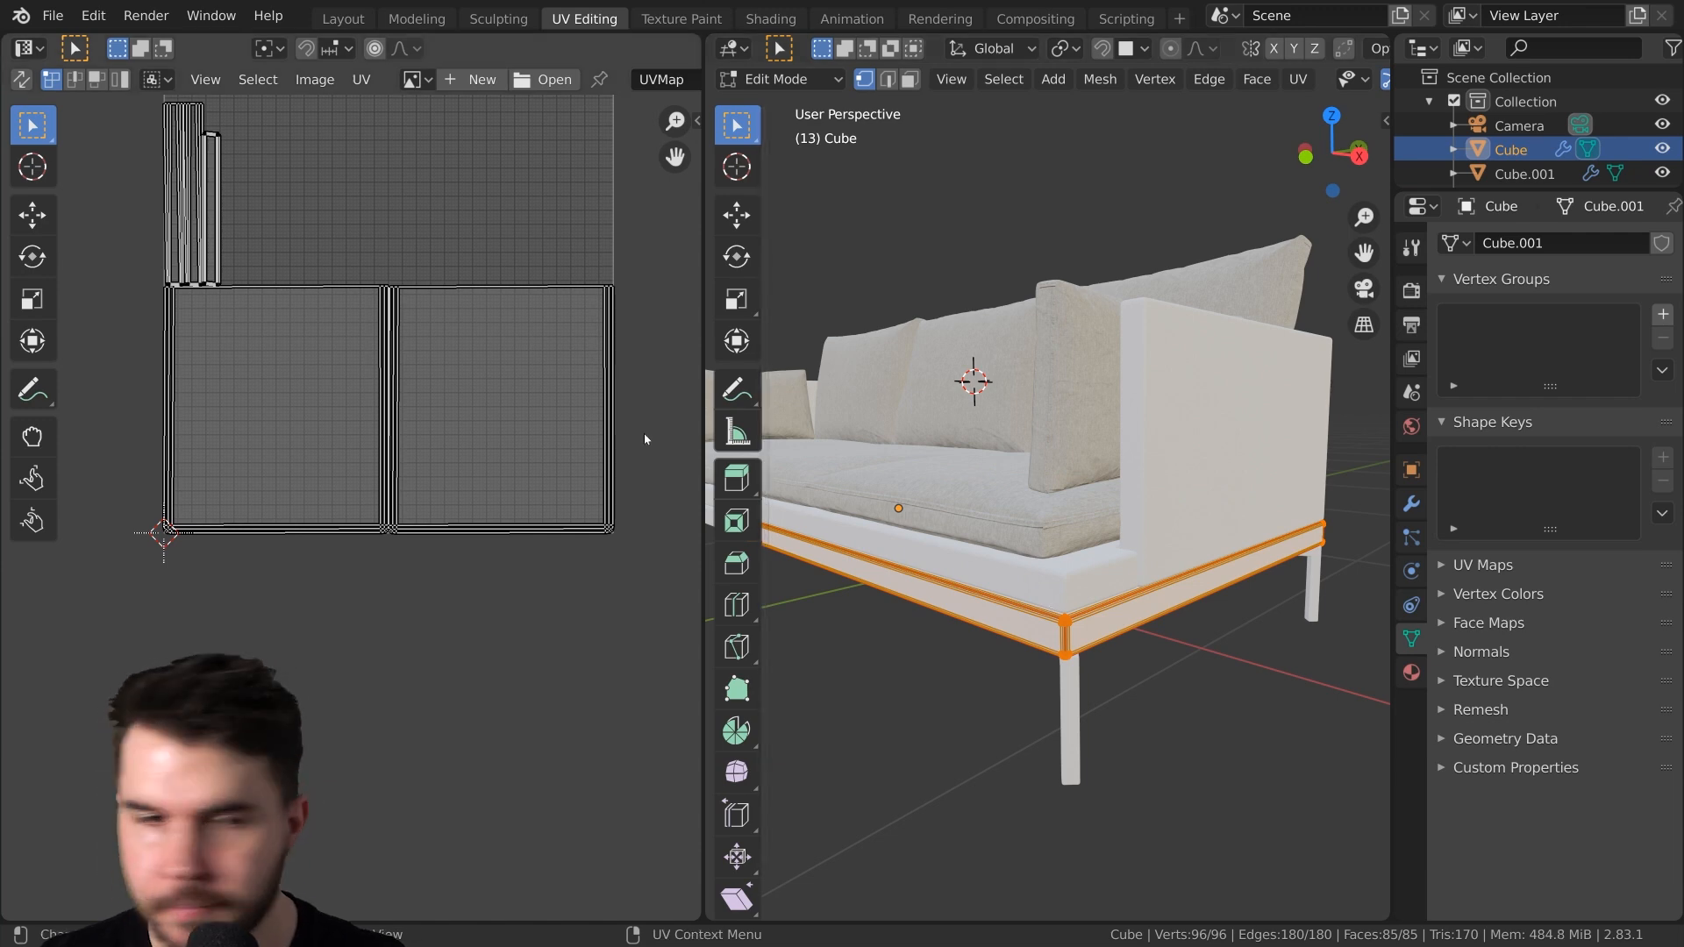
Select both rails and the side panel with a seat cushion as the active object, and link the cushion's material to them
key(Tab)
shift+click(1198, 512)
shift+click(1013, 511)
shift+click(1046, 554)
middle_drag(1047, 556, 1136, 546)
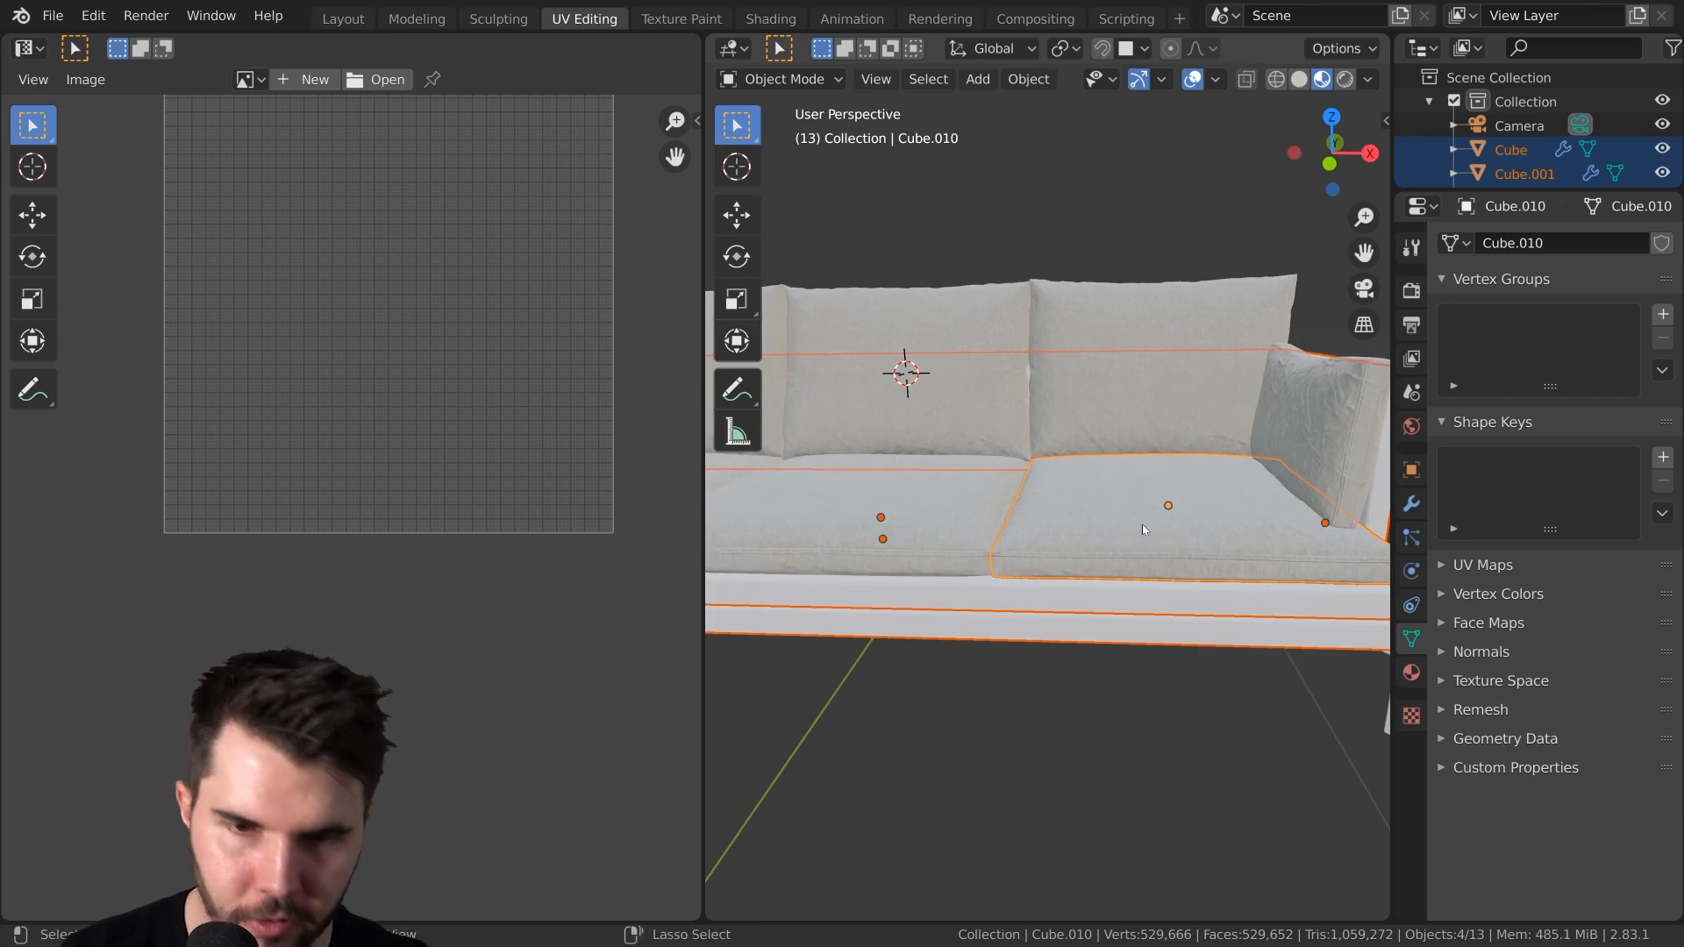
key(ctrl+l)
click(1163, 423)
Examine the fabric direction and UV distortion around the upper rail's front corner
middle_drag(1119, 508, 1051, 465)
scroll(973, 511, up, 4)
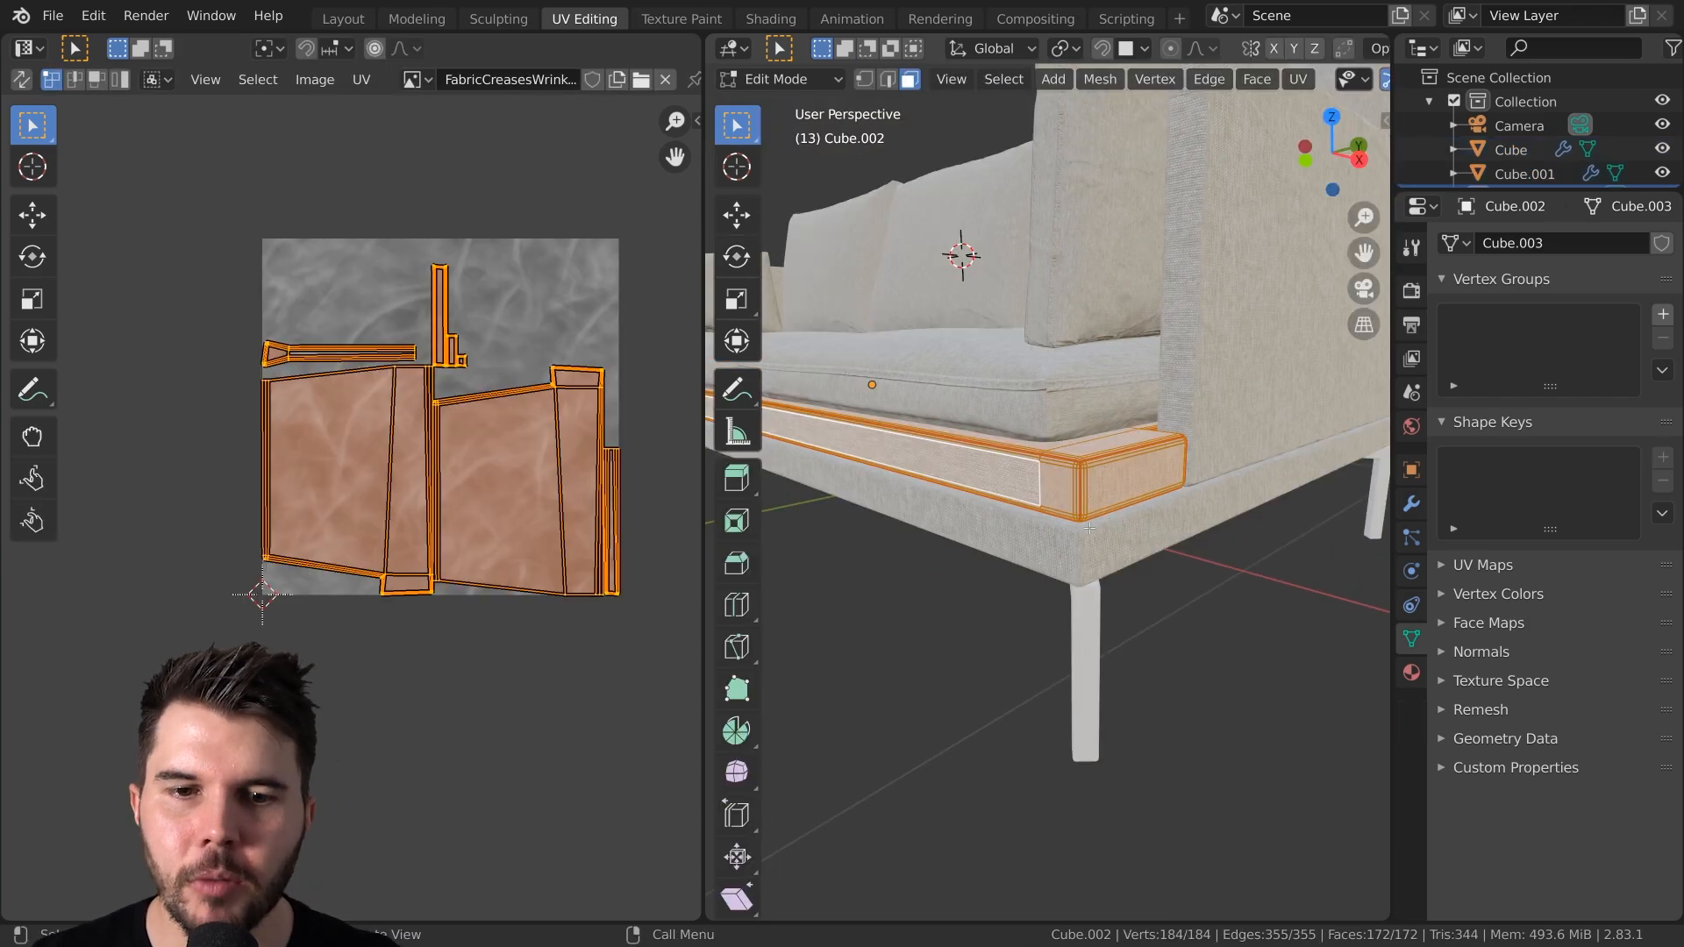
ctrl+middle_drag(1089, 528, 1098, 410)
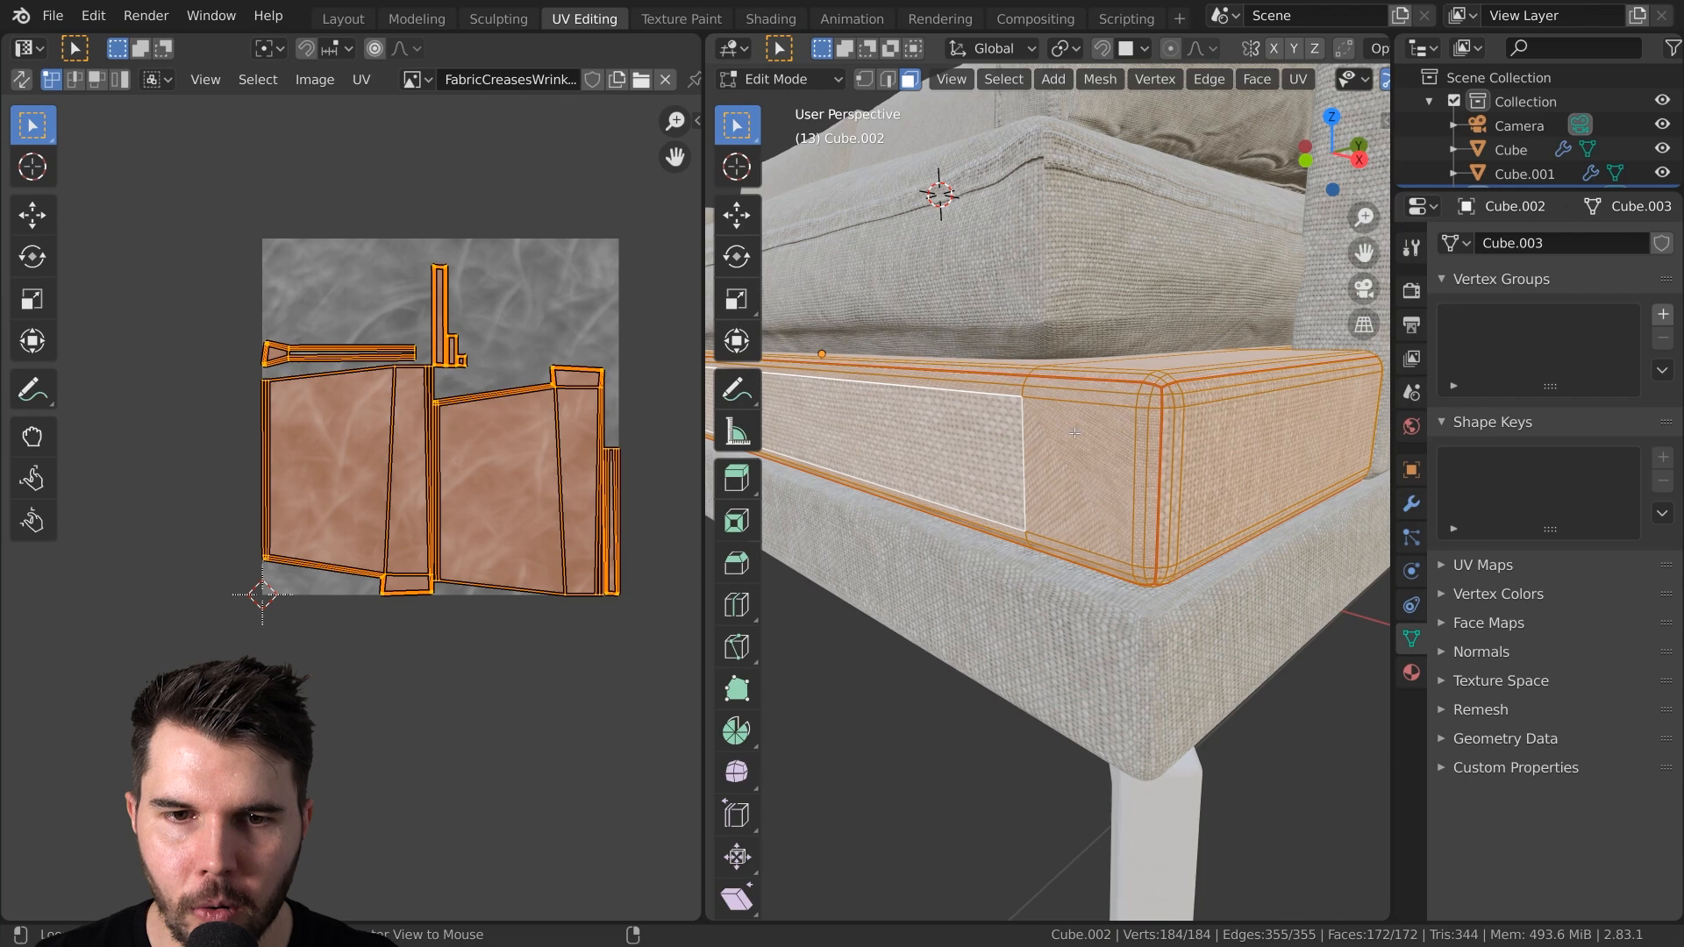
key(alt+a)
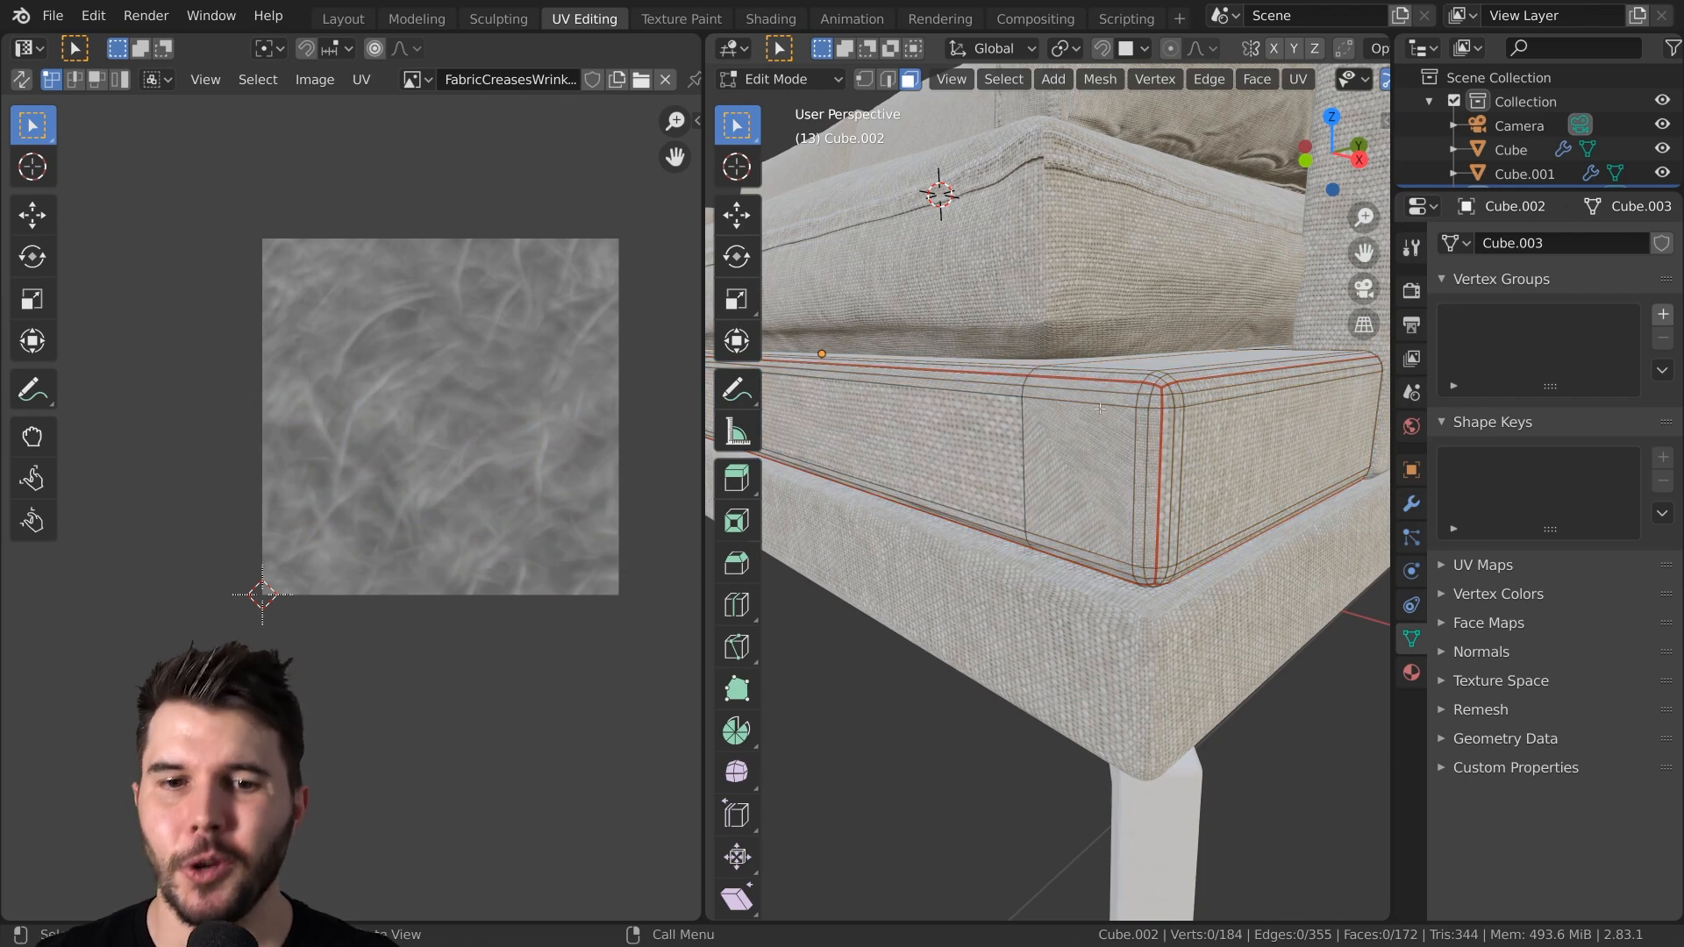
scroll(1105, 436, up, 2)
scroll(1123, 446, down, 3)
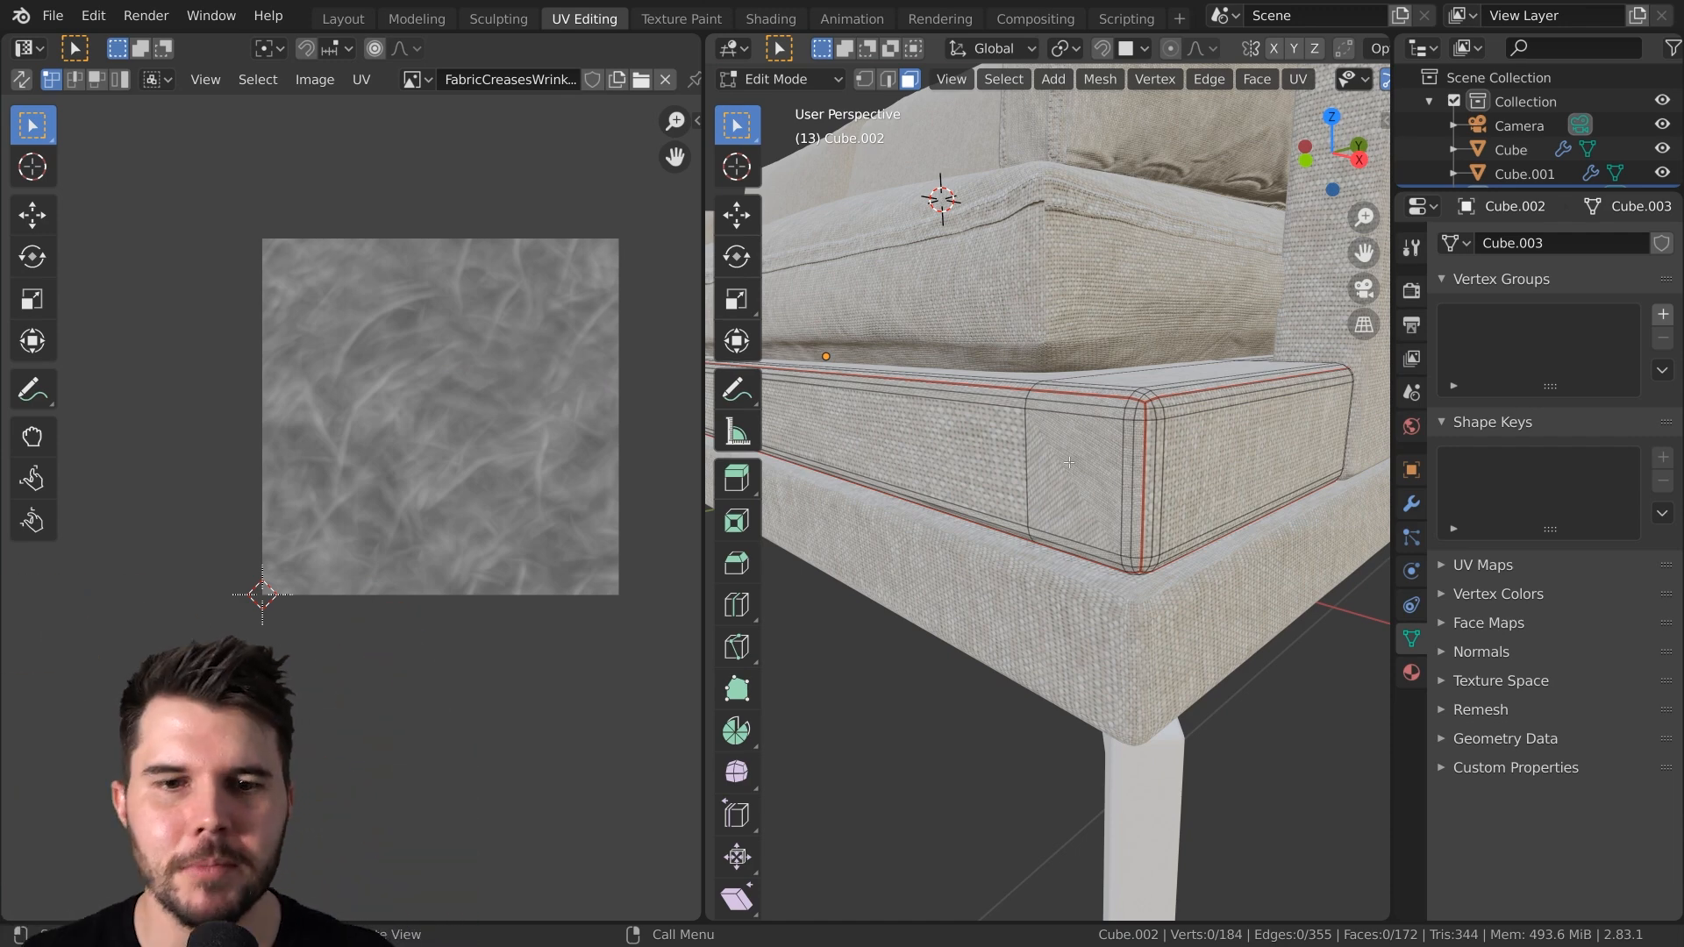
Select the whole upper rail mesh and unwrap it again using the Conformal method
key(a)
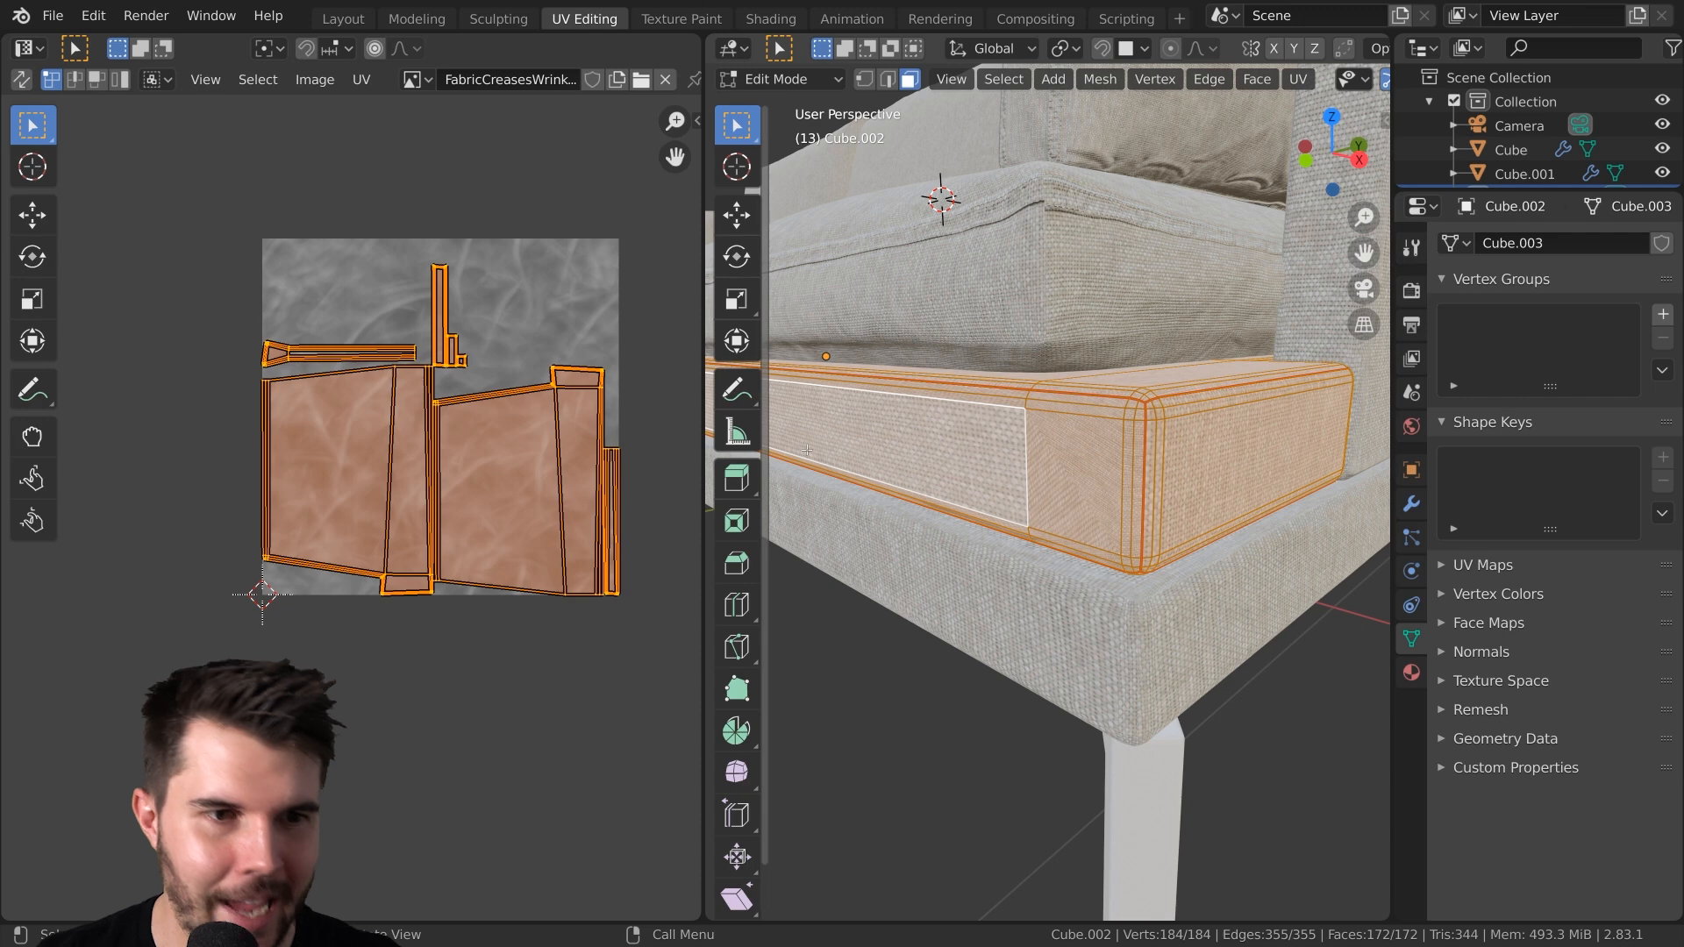
key(n)
key(n)
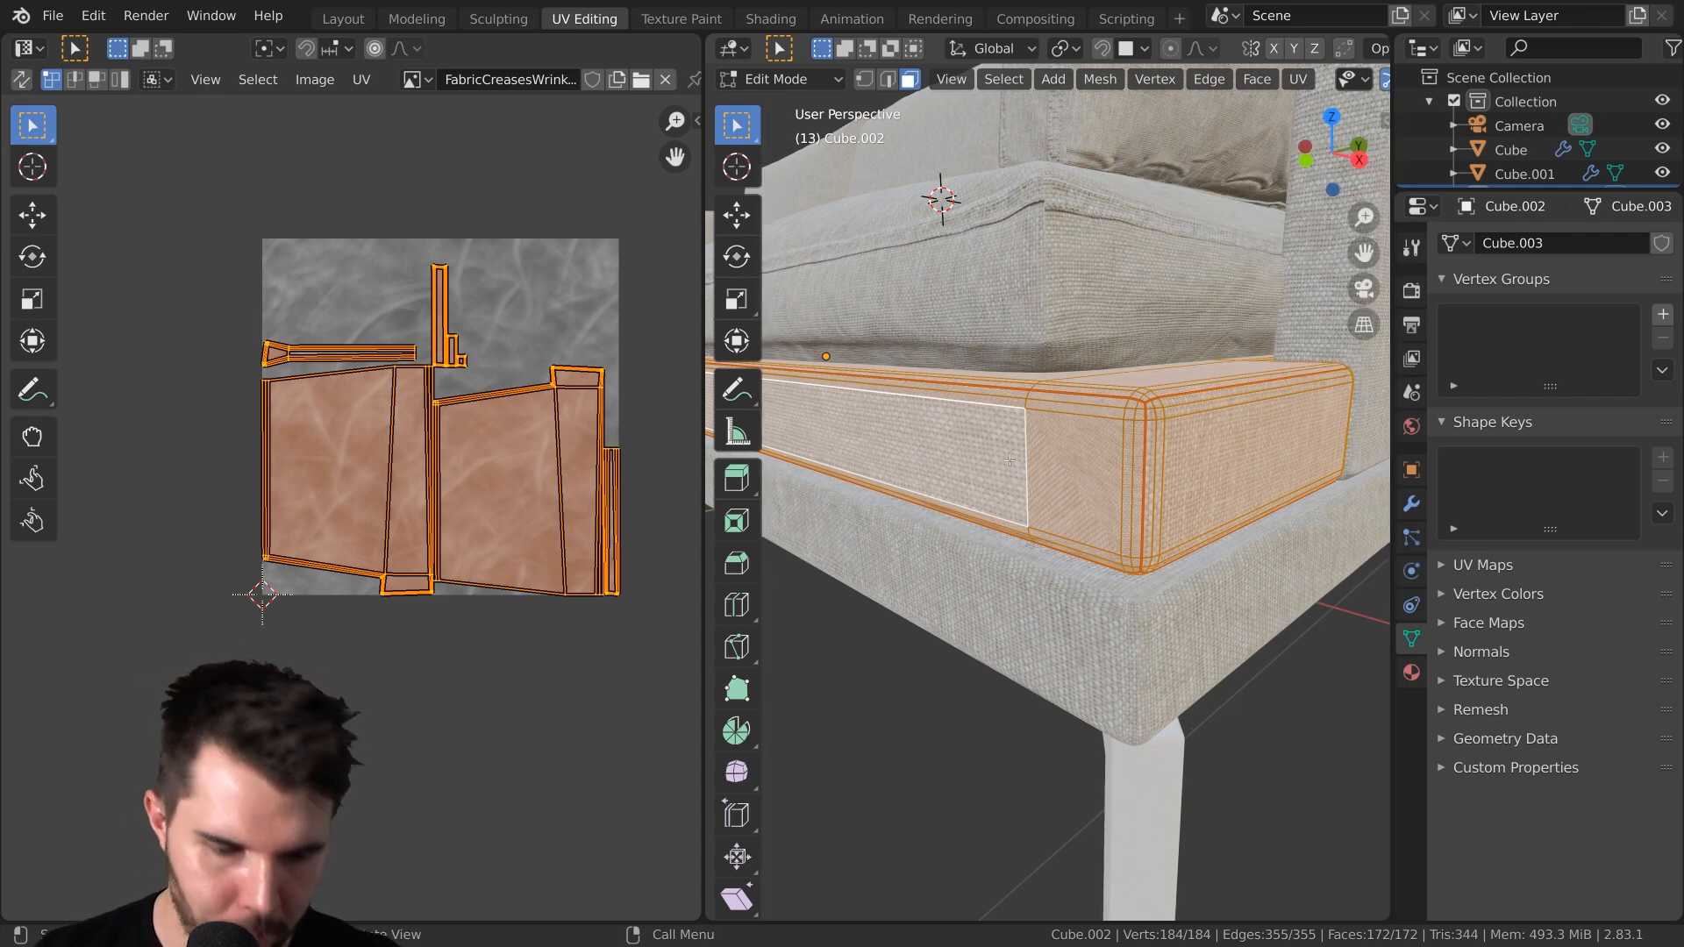
key(u)
click(1052, 383)
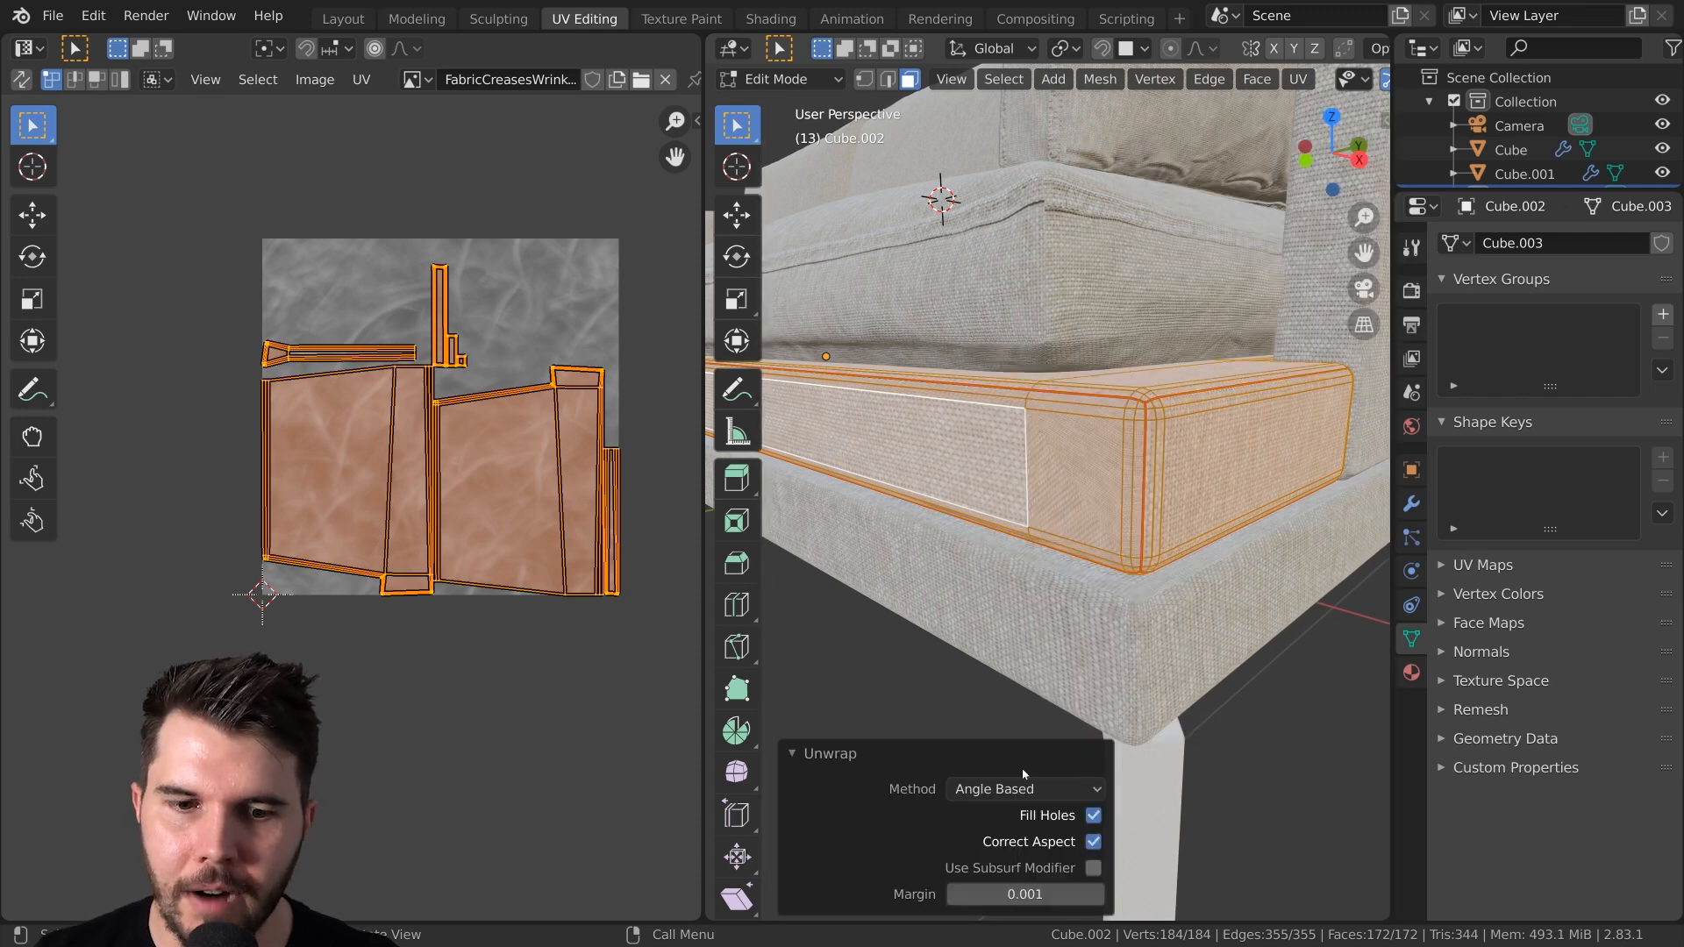
click(1001, 794)
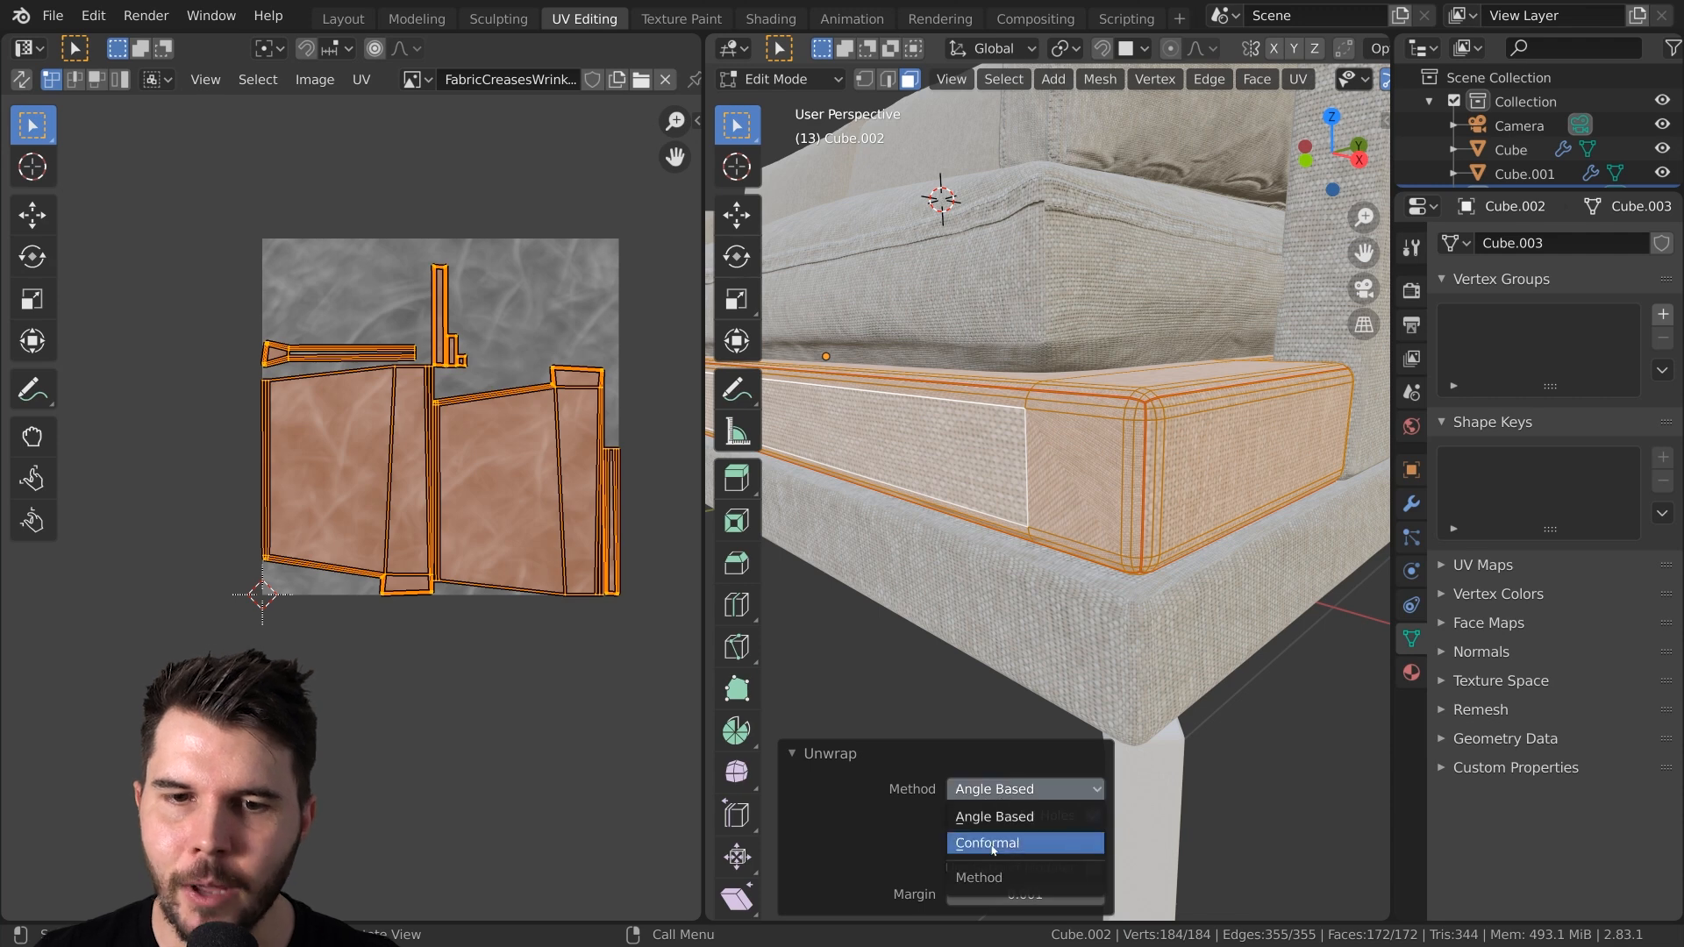
click(993, 844)
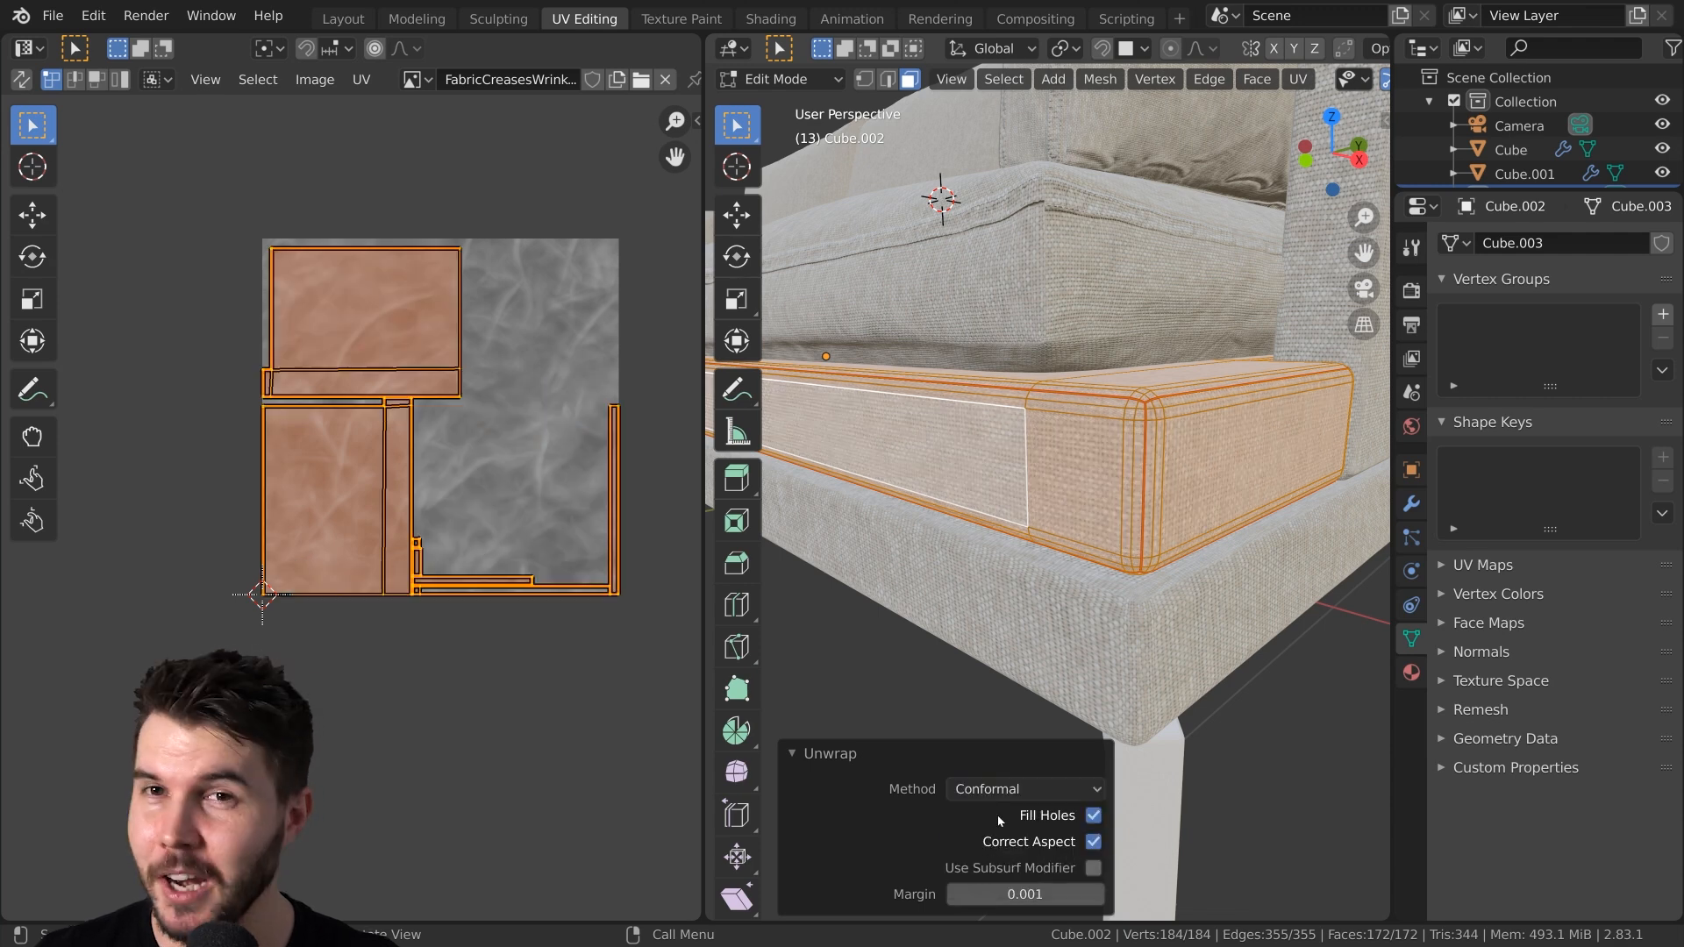
Inspect the upper rail's new UV islands and compare its weave size with the cushion and lower rail
scroll(550, 486, up, 3)
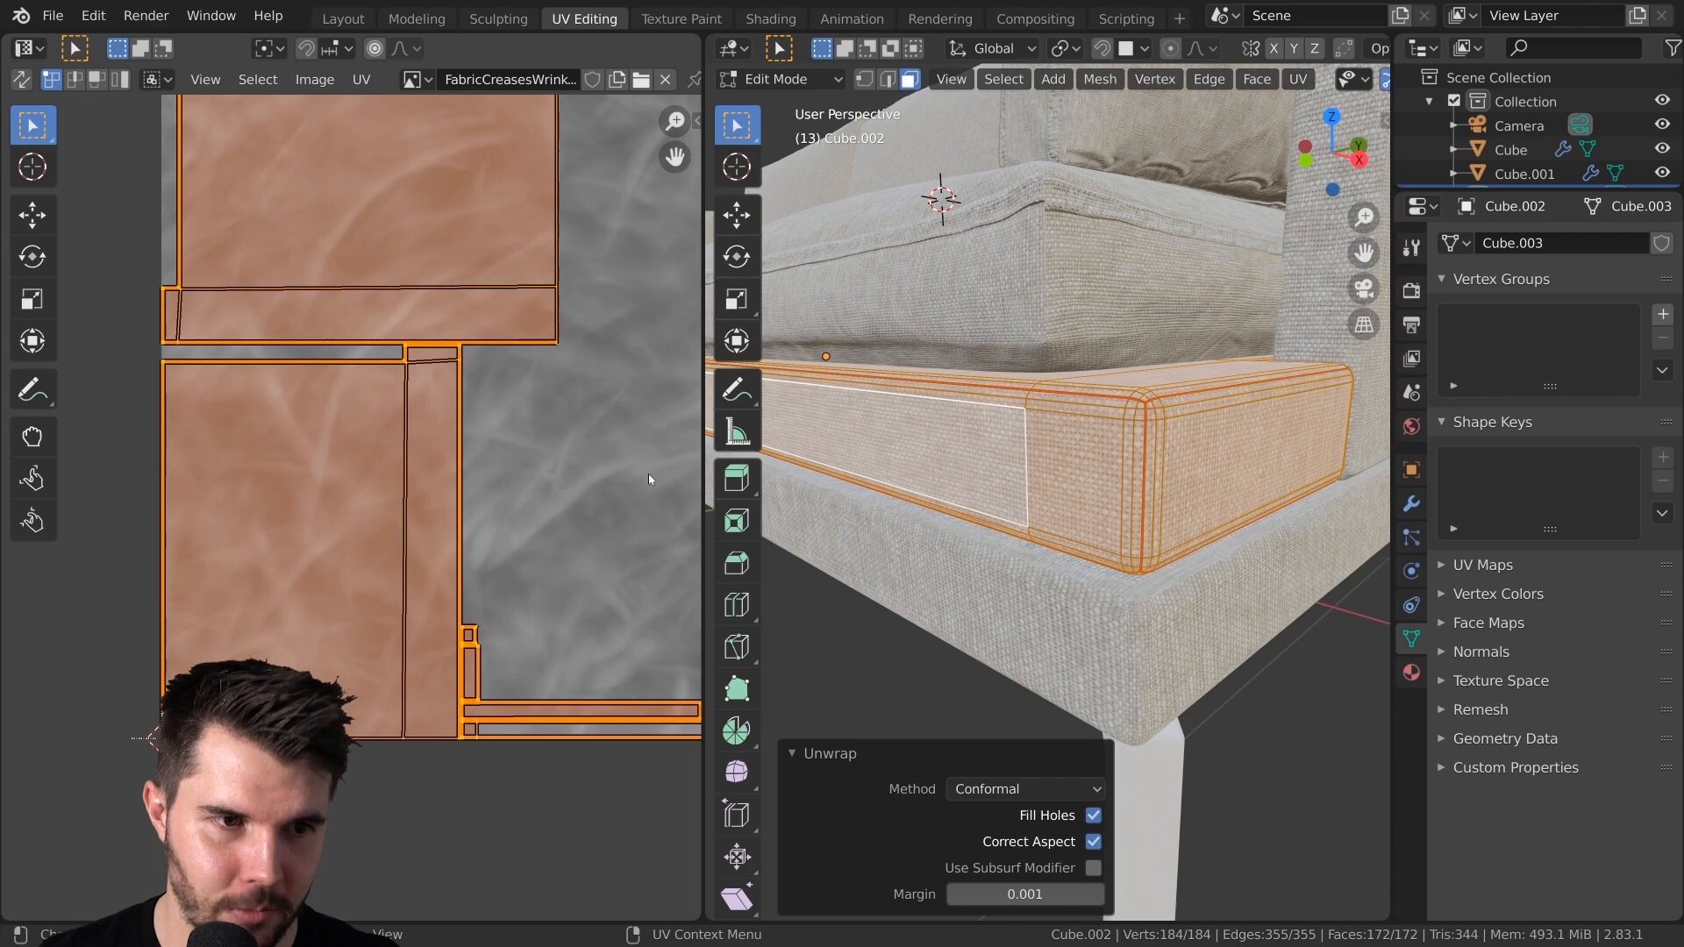
middle_drag(399, 417, 432, 475)
scroll(474, 517, down, 1)
middle_drag(1094, 496, 1121, 446)
key(Tab)
key(Tab)
scroll(1123, 452, up, 1)
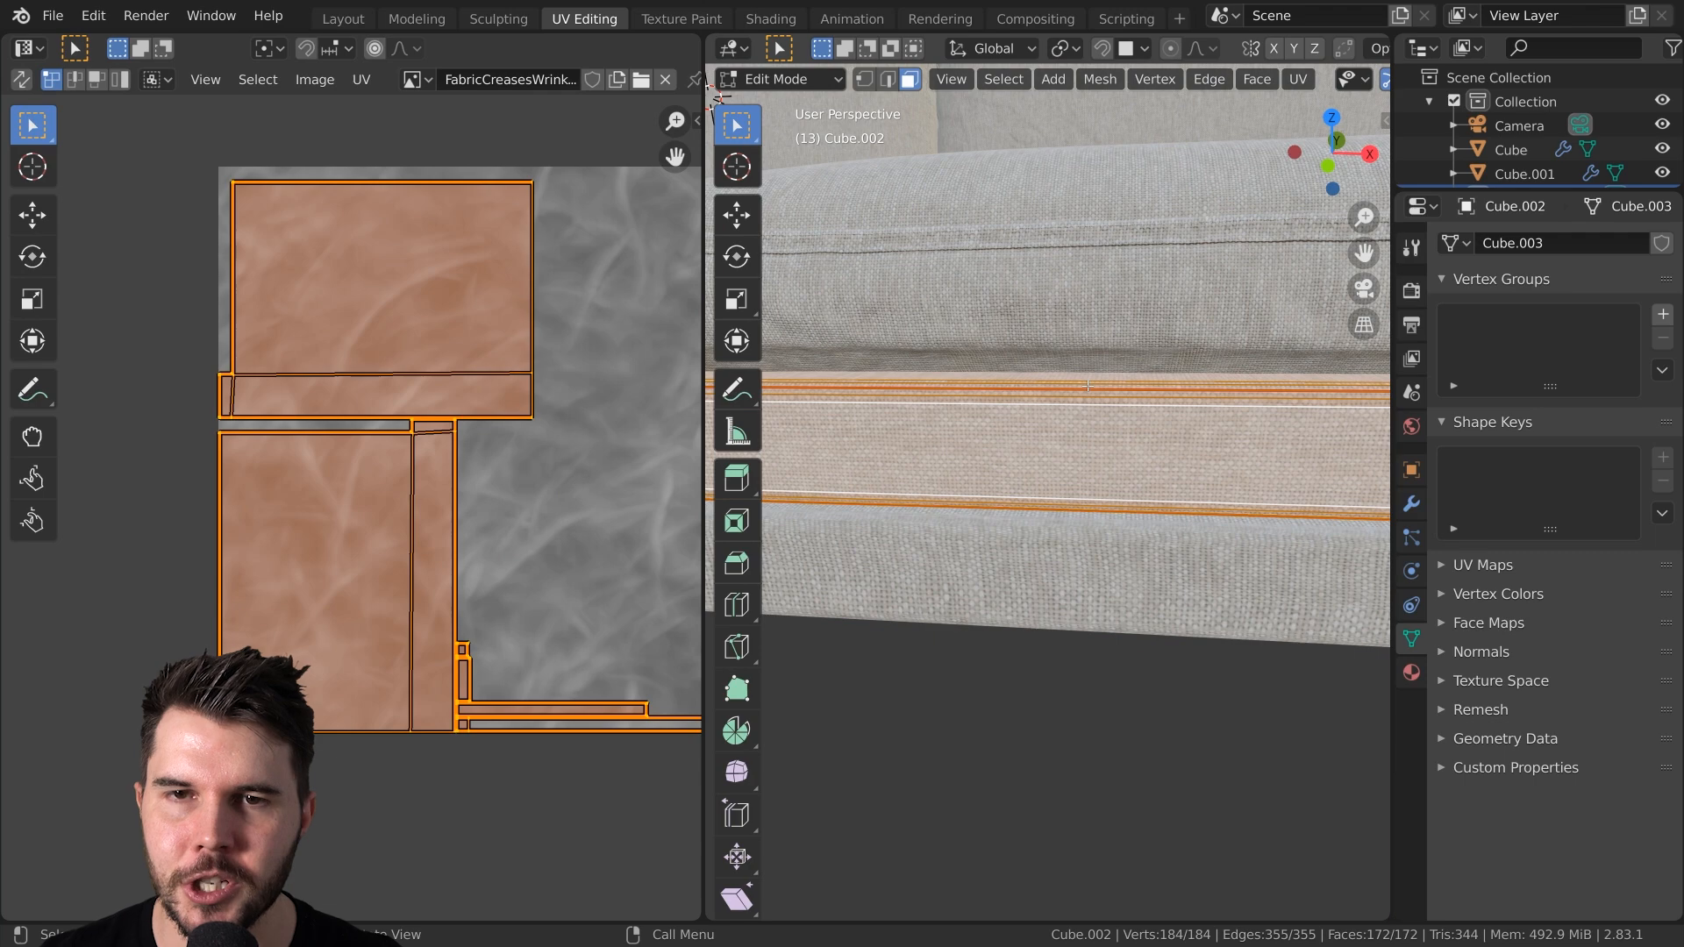
key(Tab)
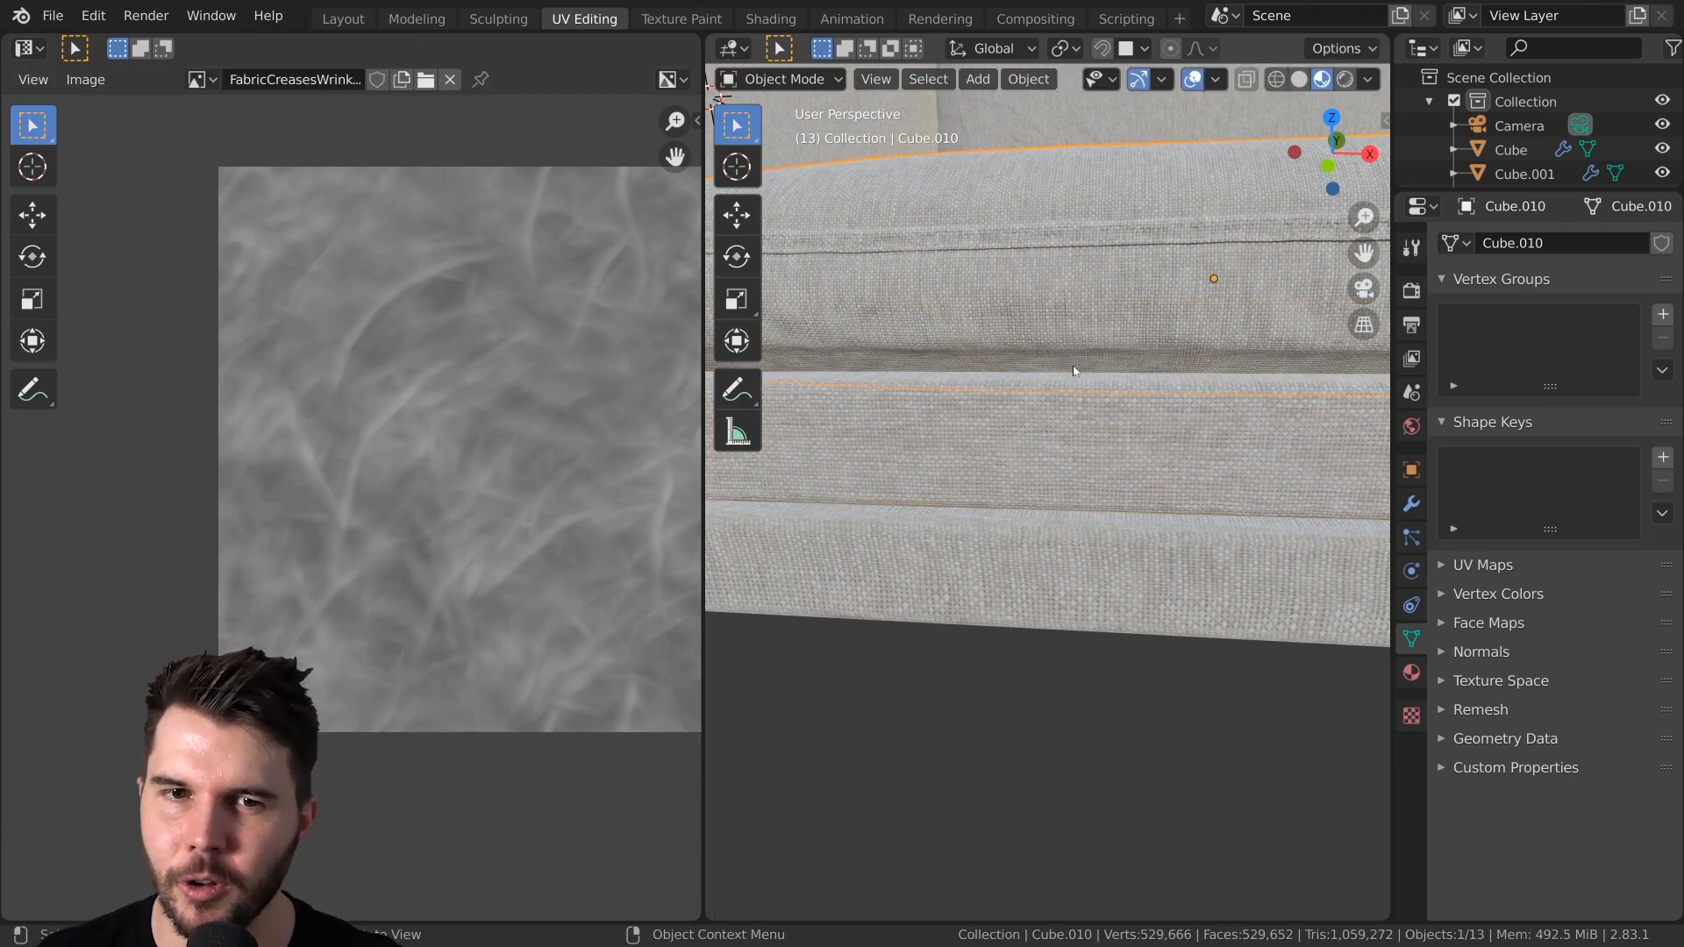
scroll(1088, 341, down, 3)
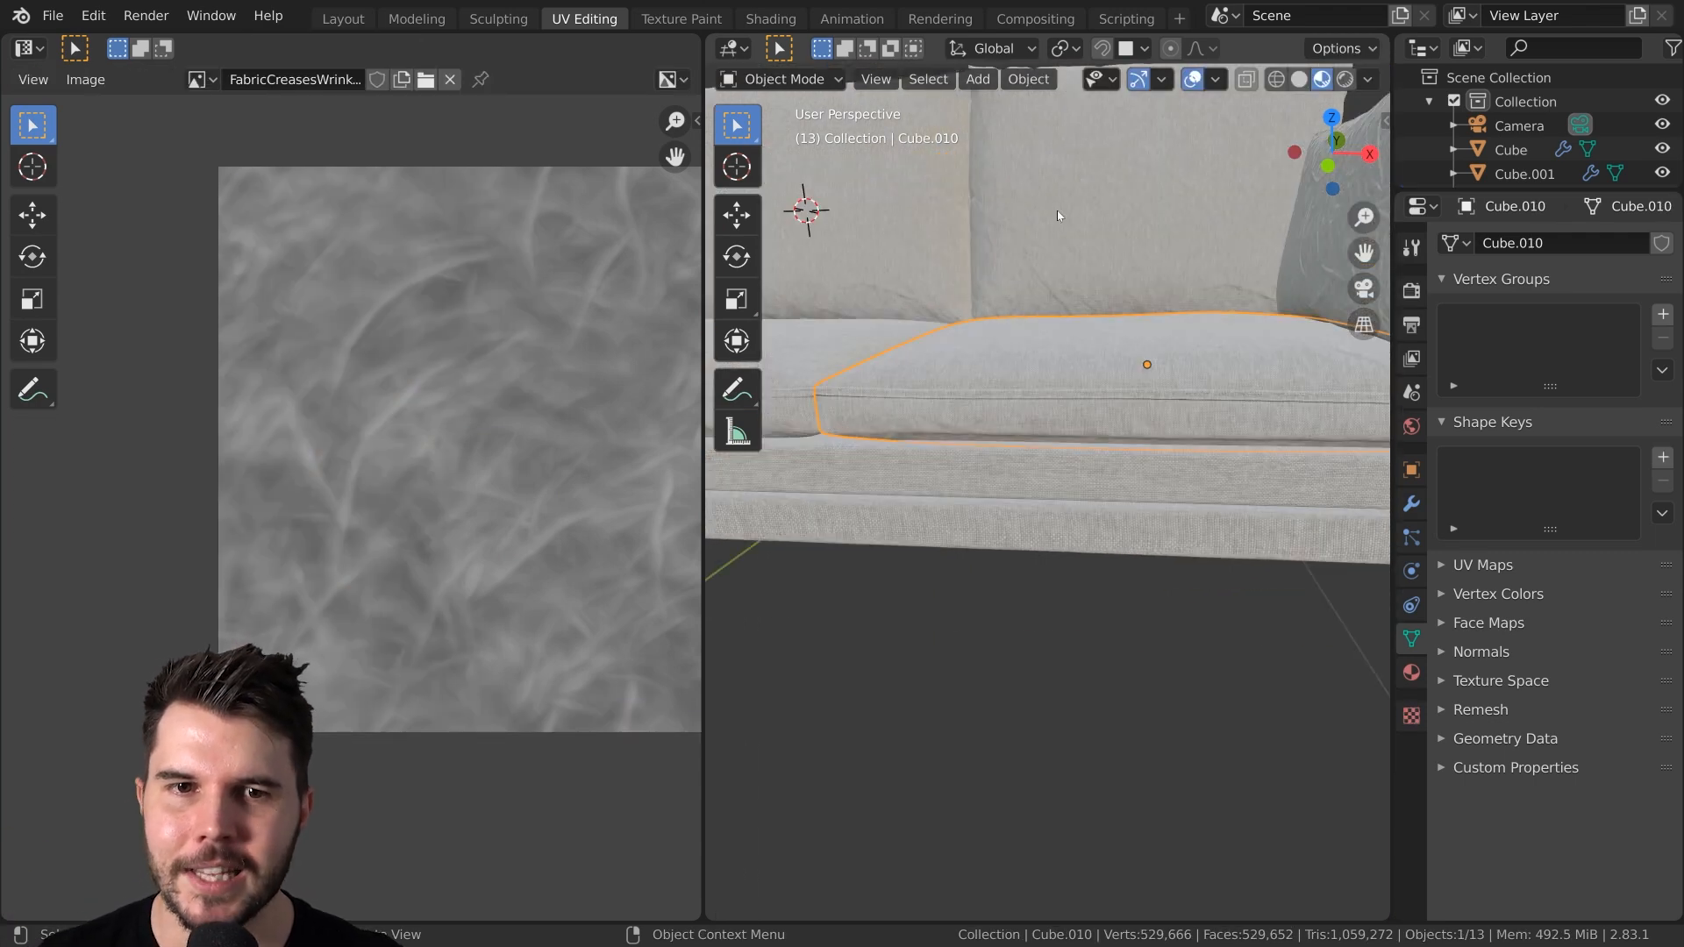
Reopen the upper rail in Edit Mode and scale up all its UV islands by about half to make the weave finer
click(1129, 463)
scroll(1128, 461, up, 2)
key(Tab)
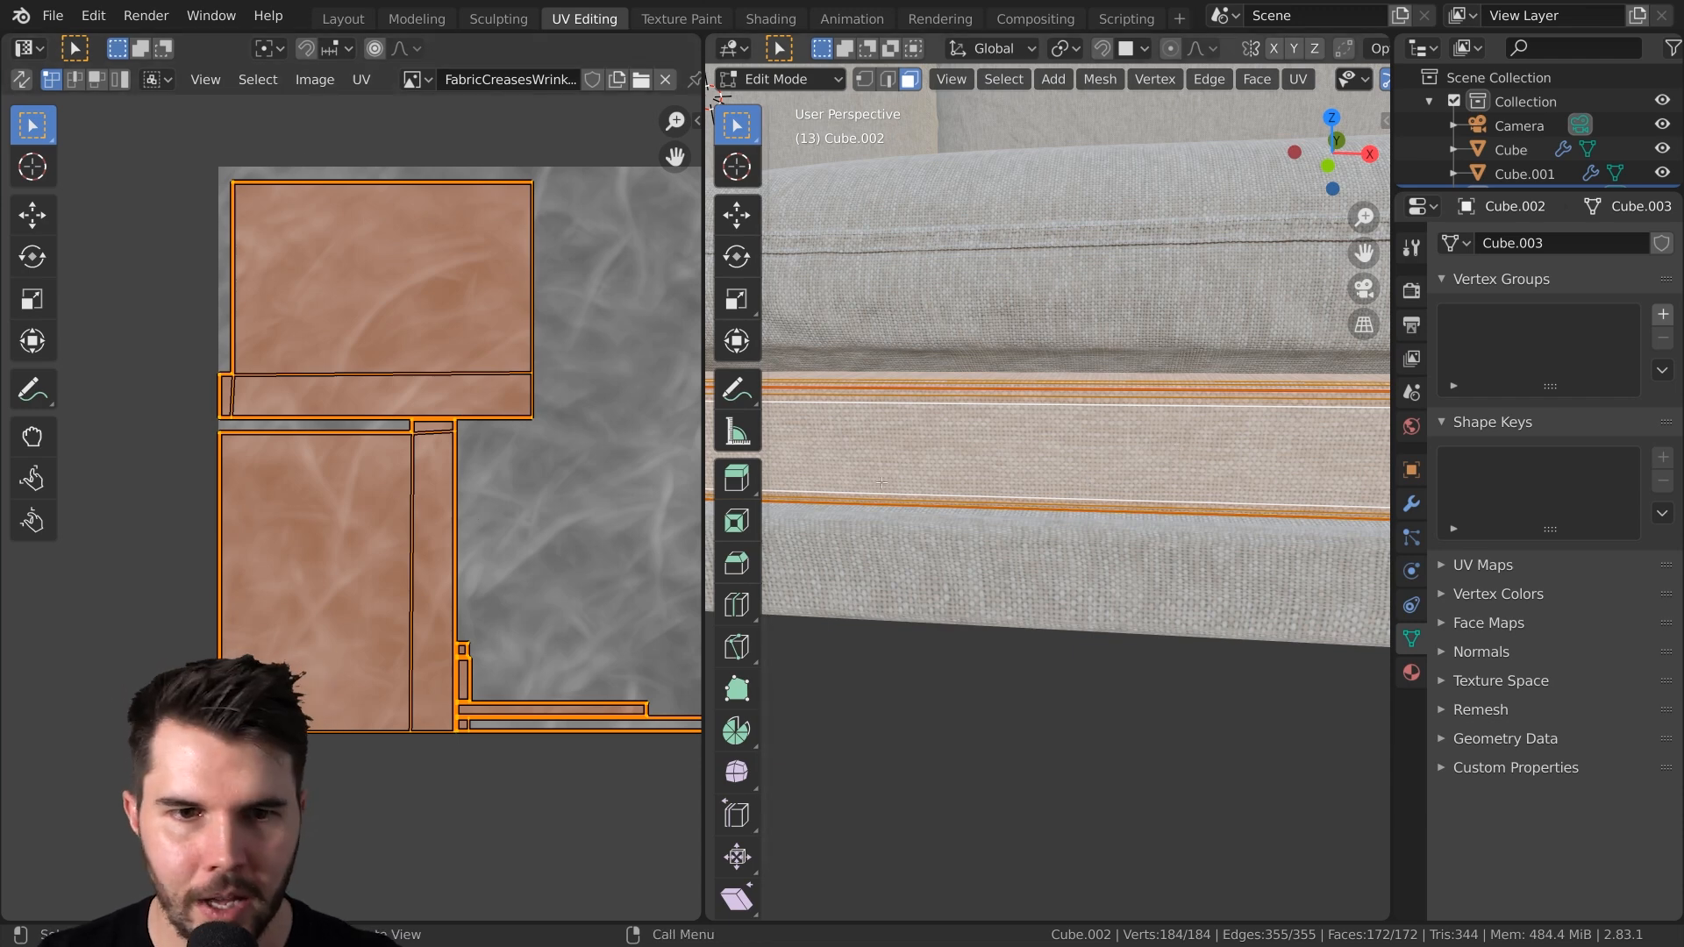
key(s)
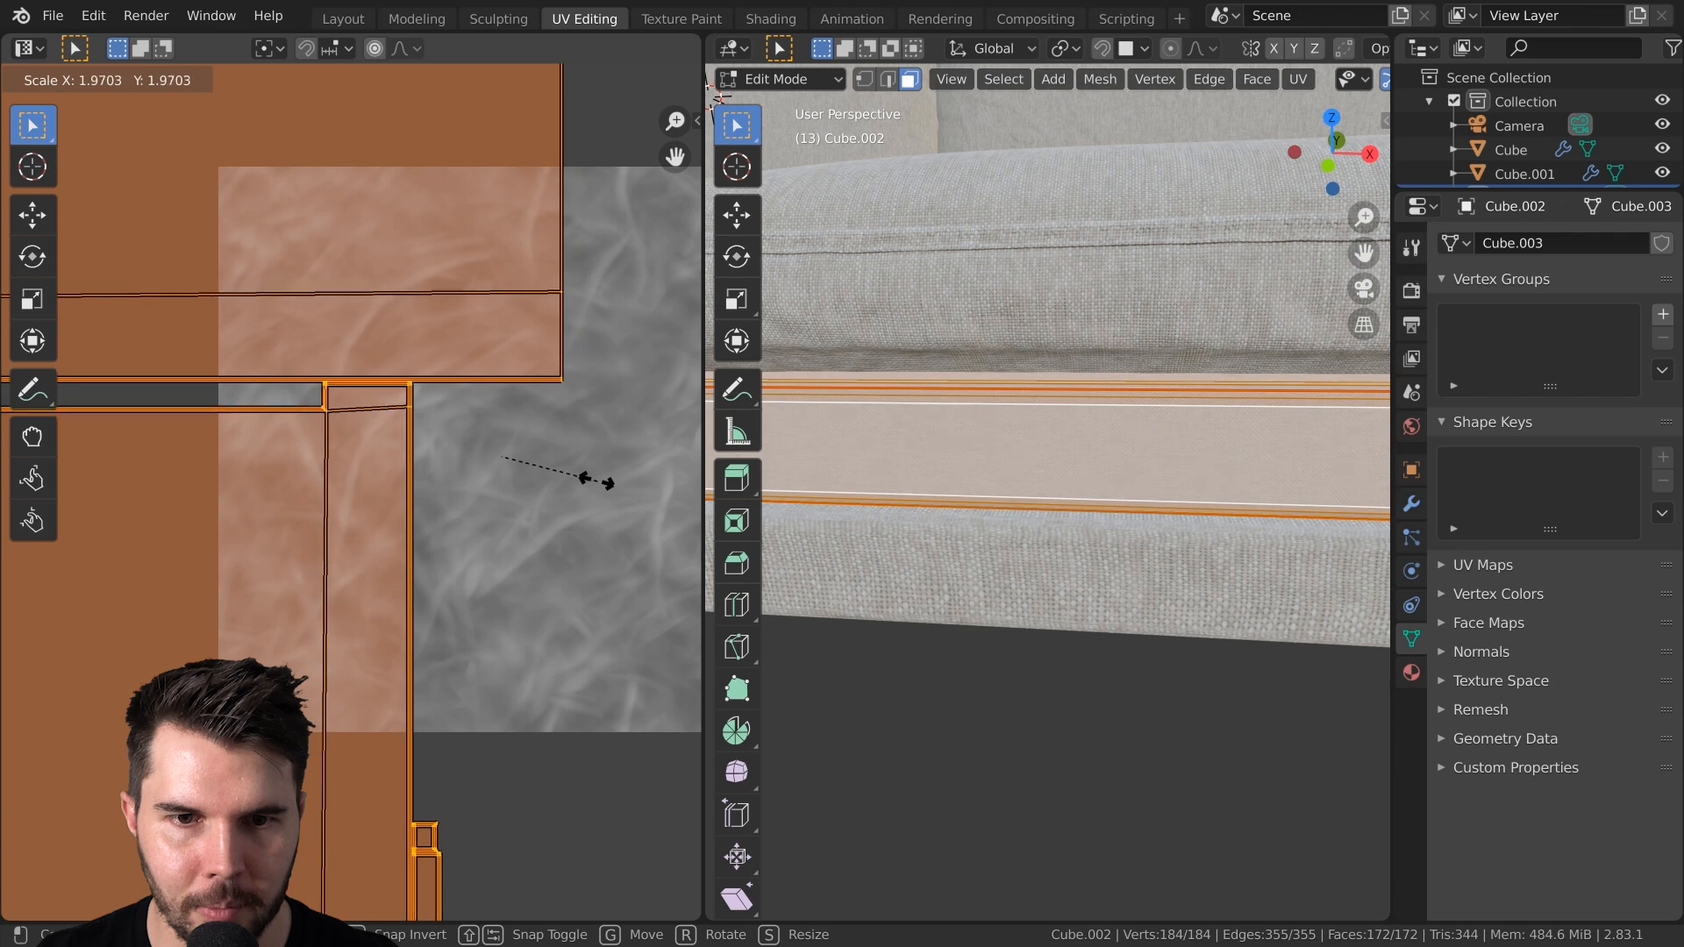
click(588, 471)
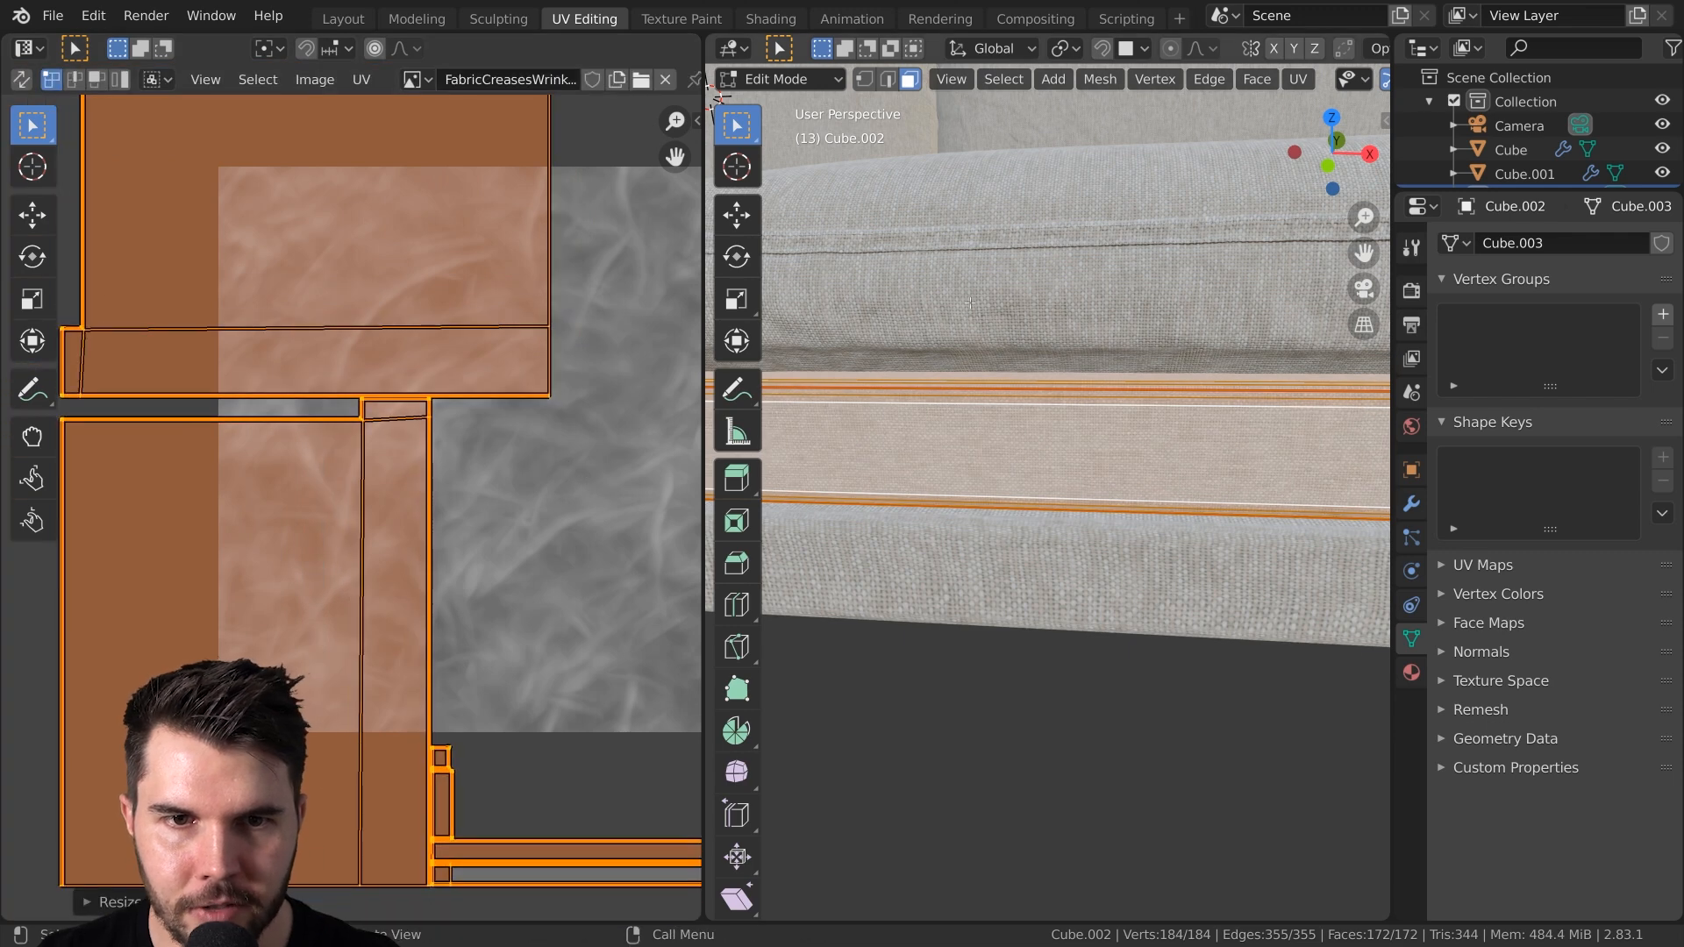
key(s)
click(642, 665)
key(s)
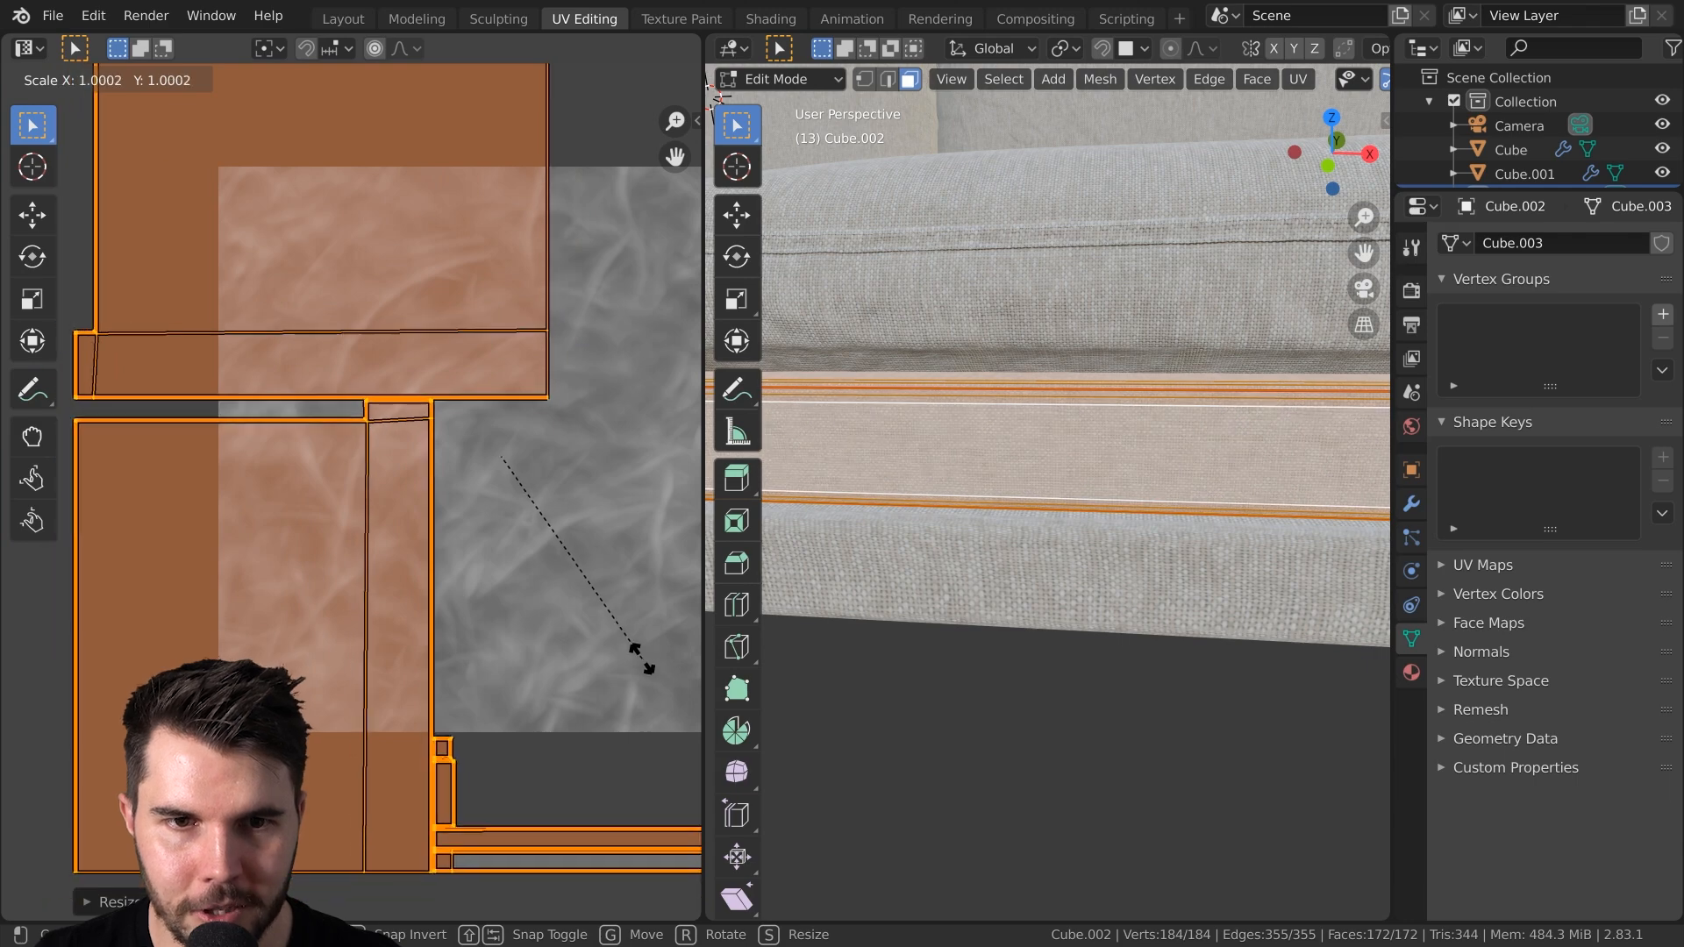
click(639, 659)
Switch to the lower rail and unwrap its whole mesh using the Conformal method
key(Tab)
click(1109, 544)
key(Tab)
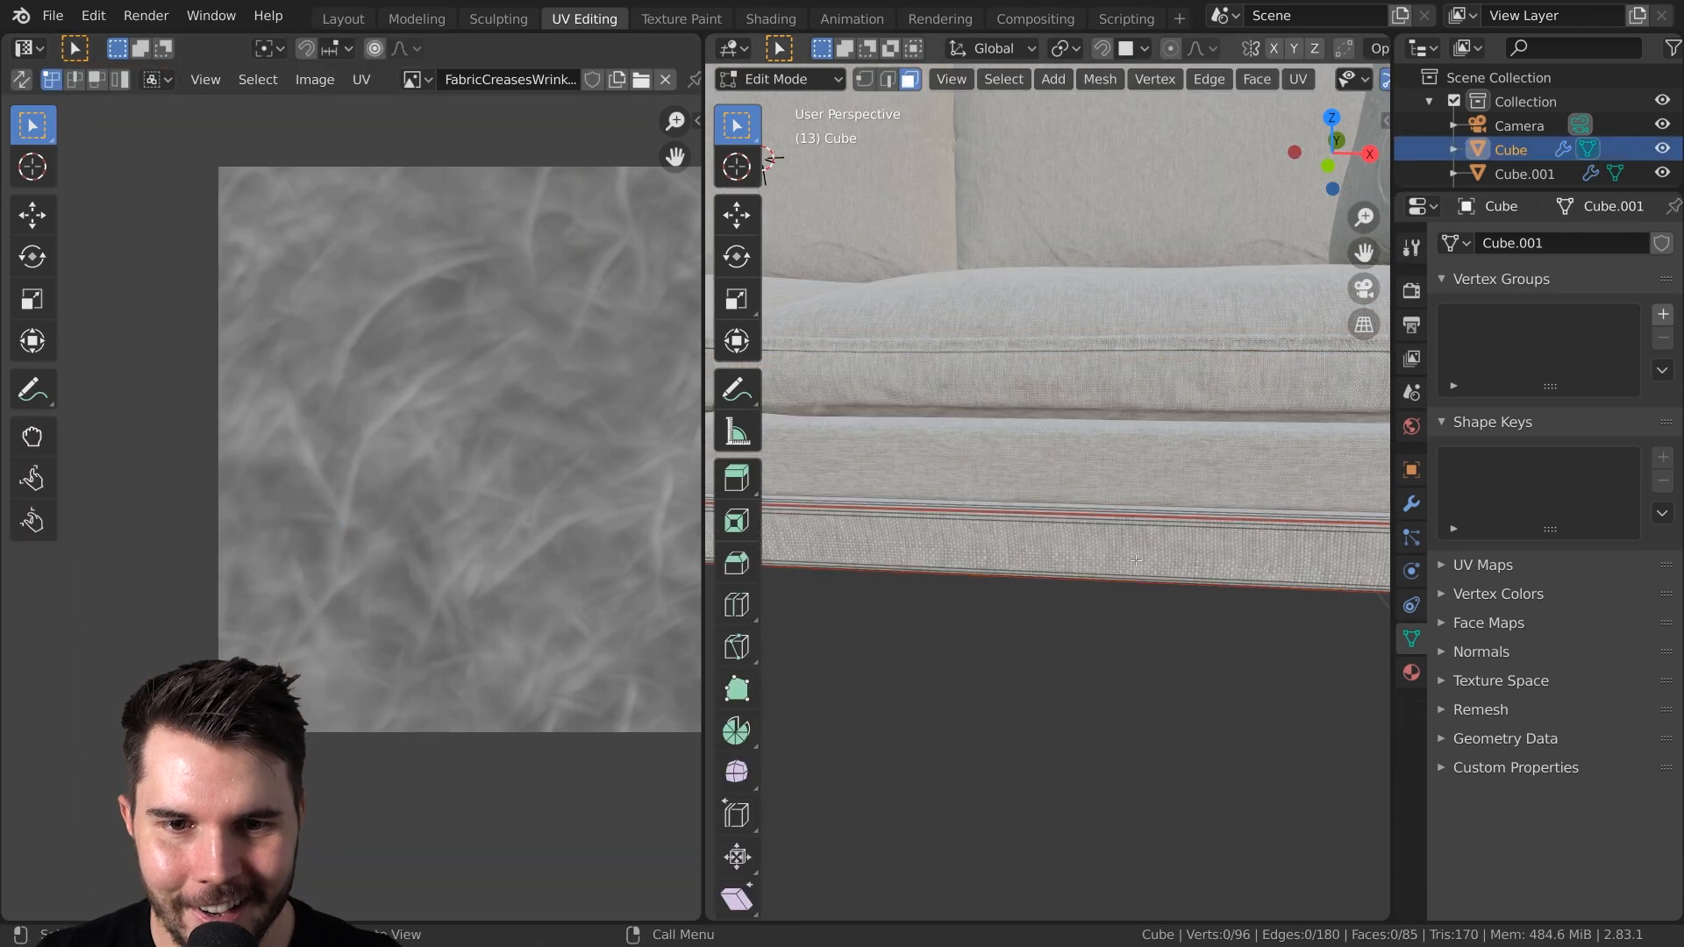
scroll(989, 529, down, 6)
key(u)
click(992, 526)
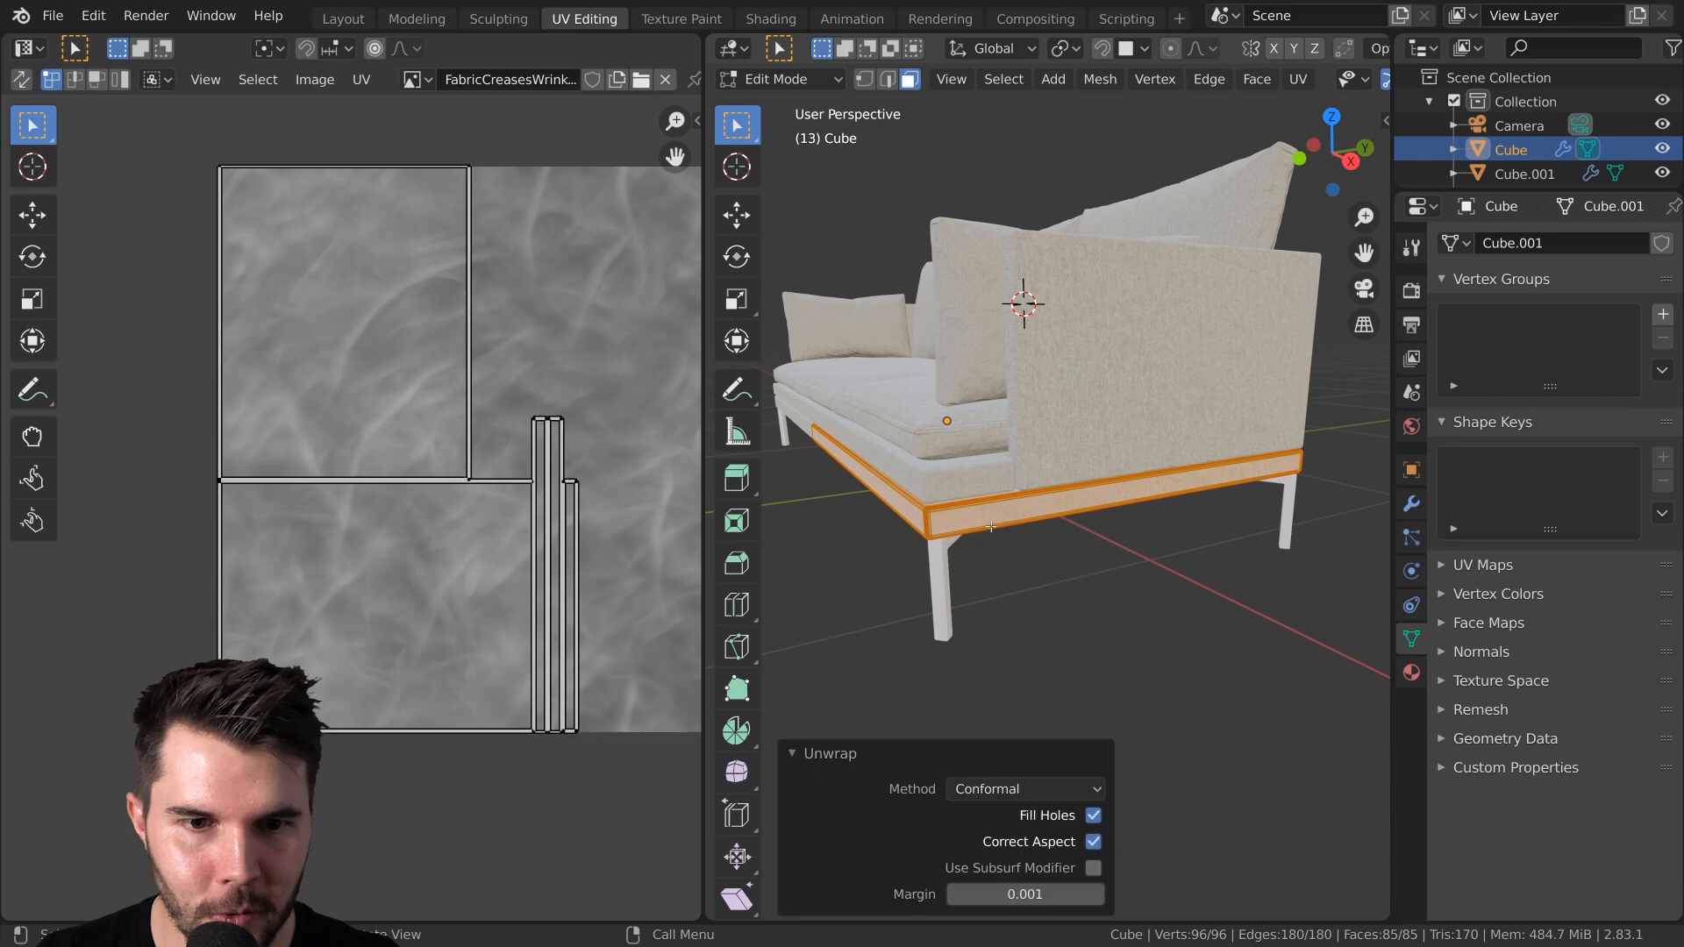
scroll(910, 416, up, 8)
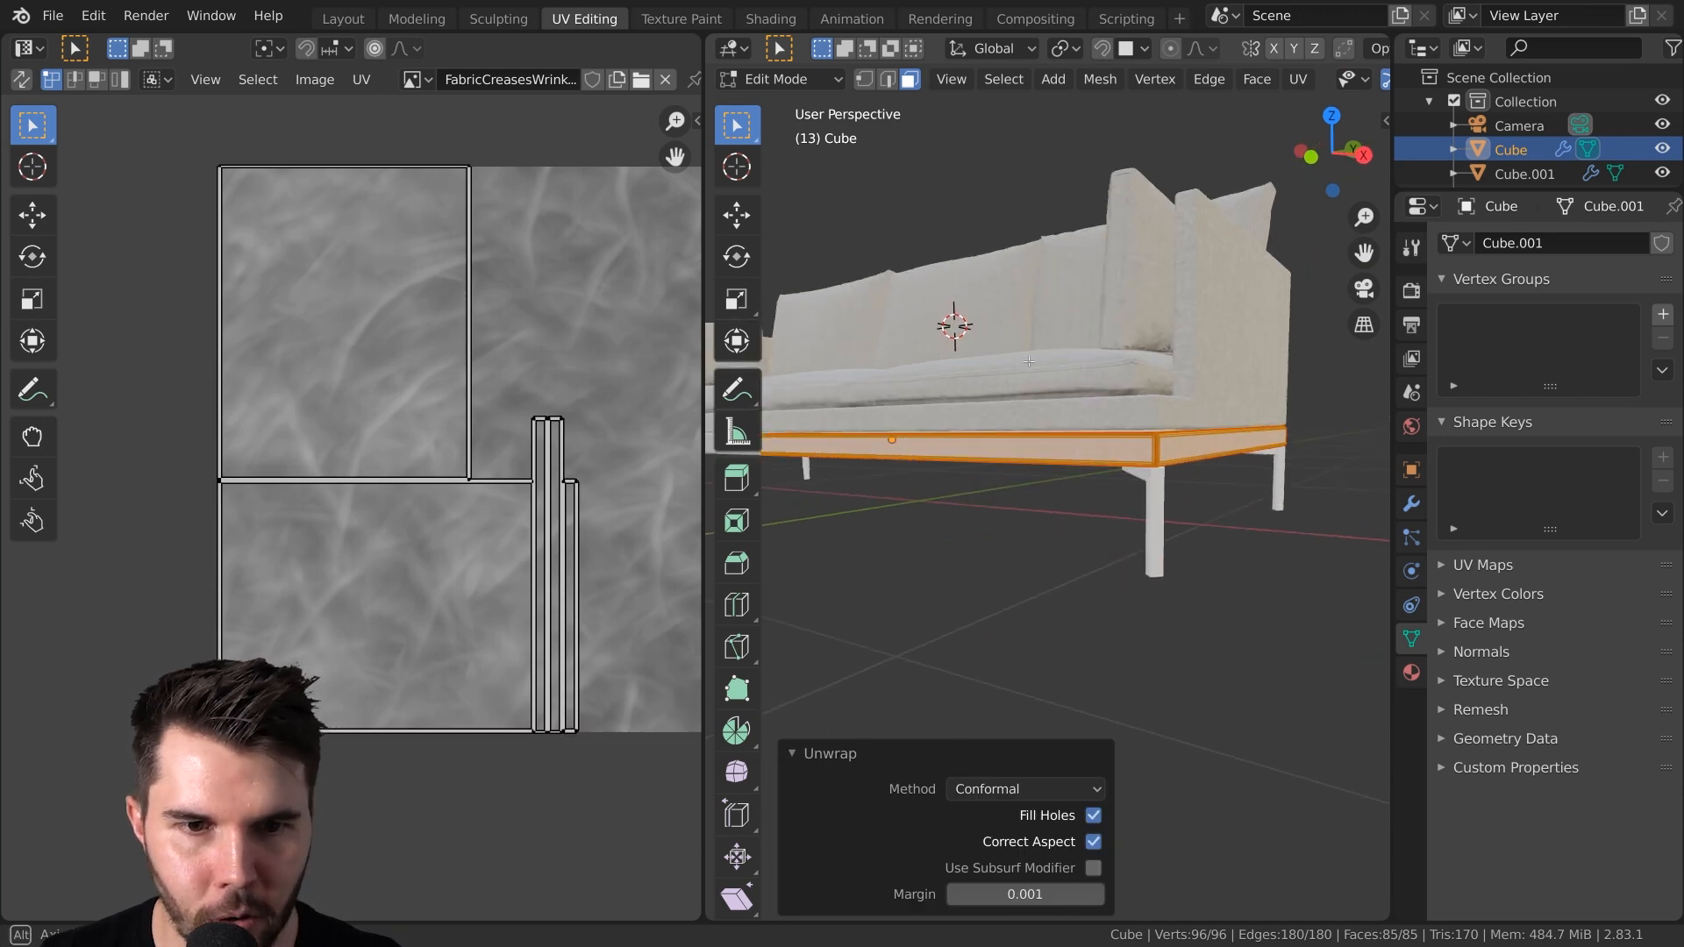
Select all of the lower rail's UV islands and scale them up about 1.4 times to make its weave finer
key(a)
key(s)
click(604, 491)
key(s)
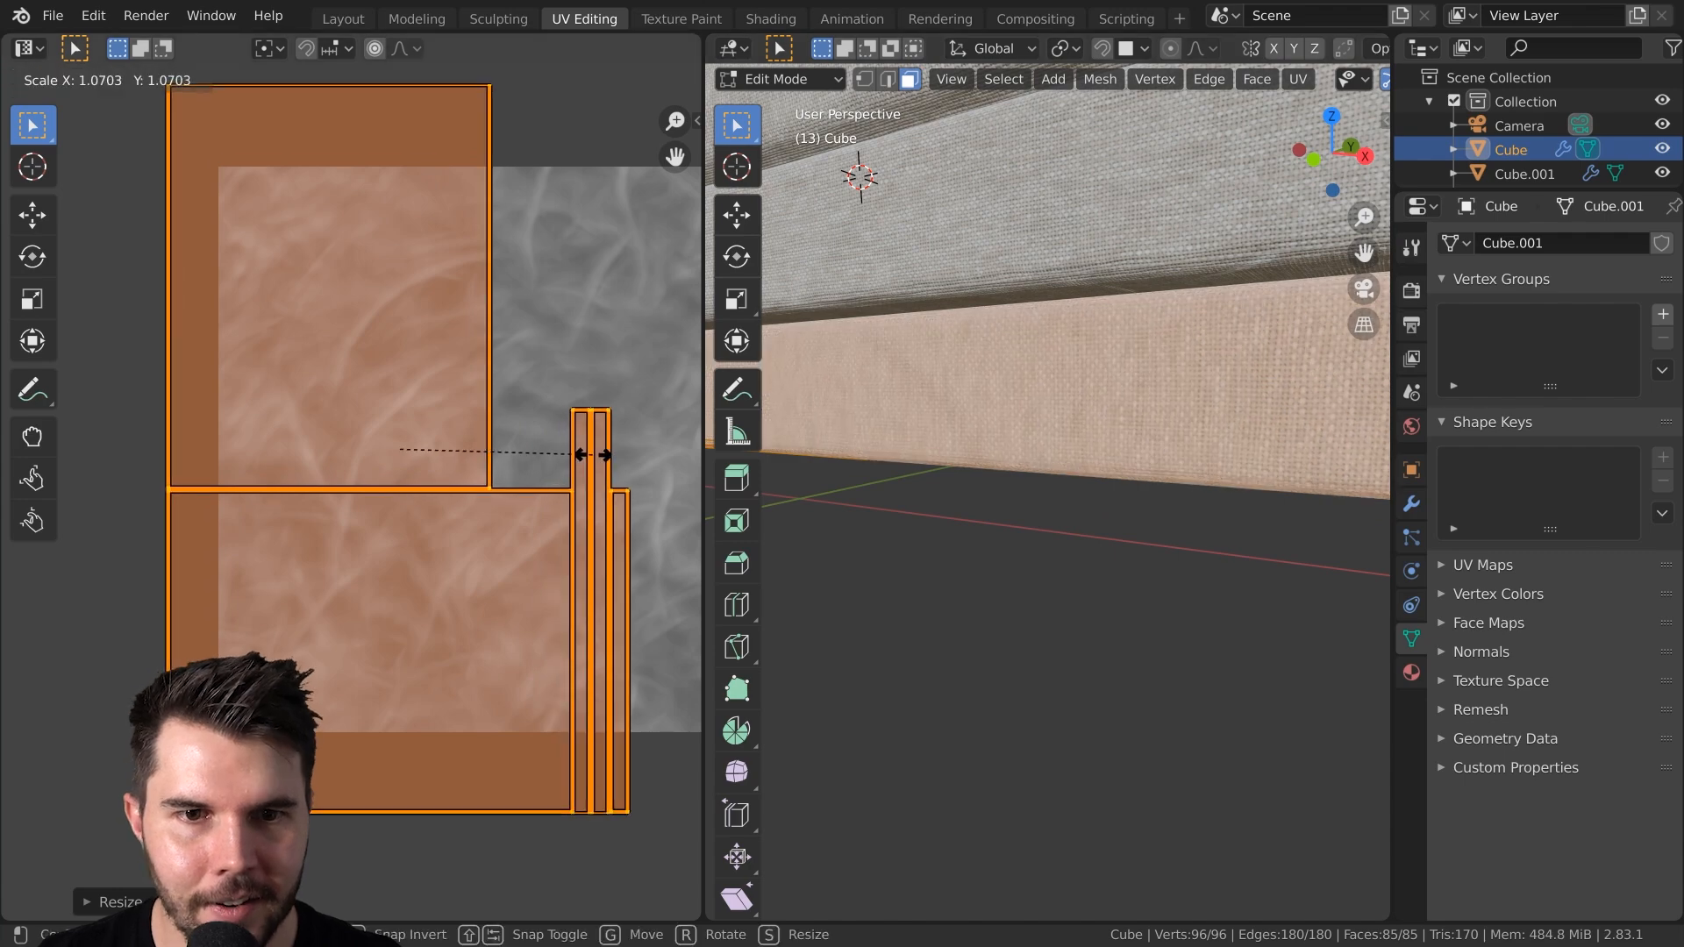
click(611, 457)
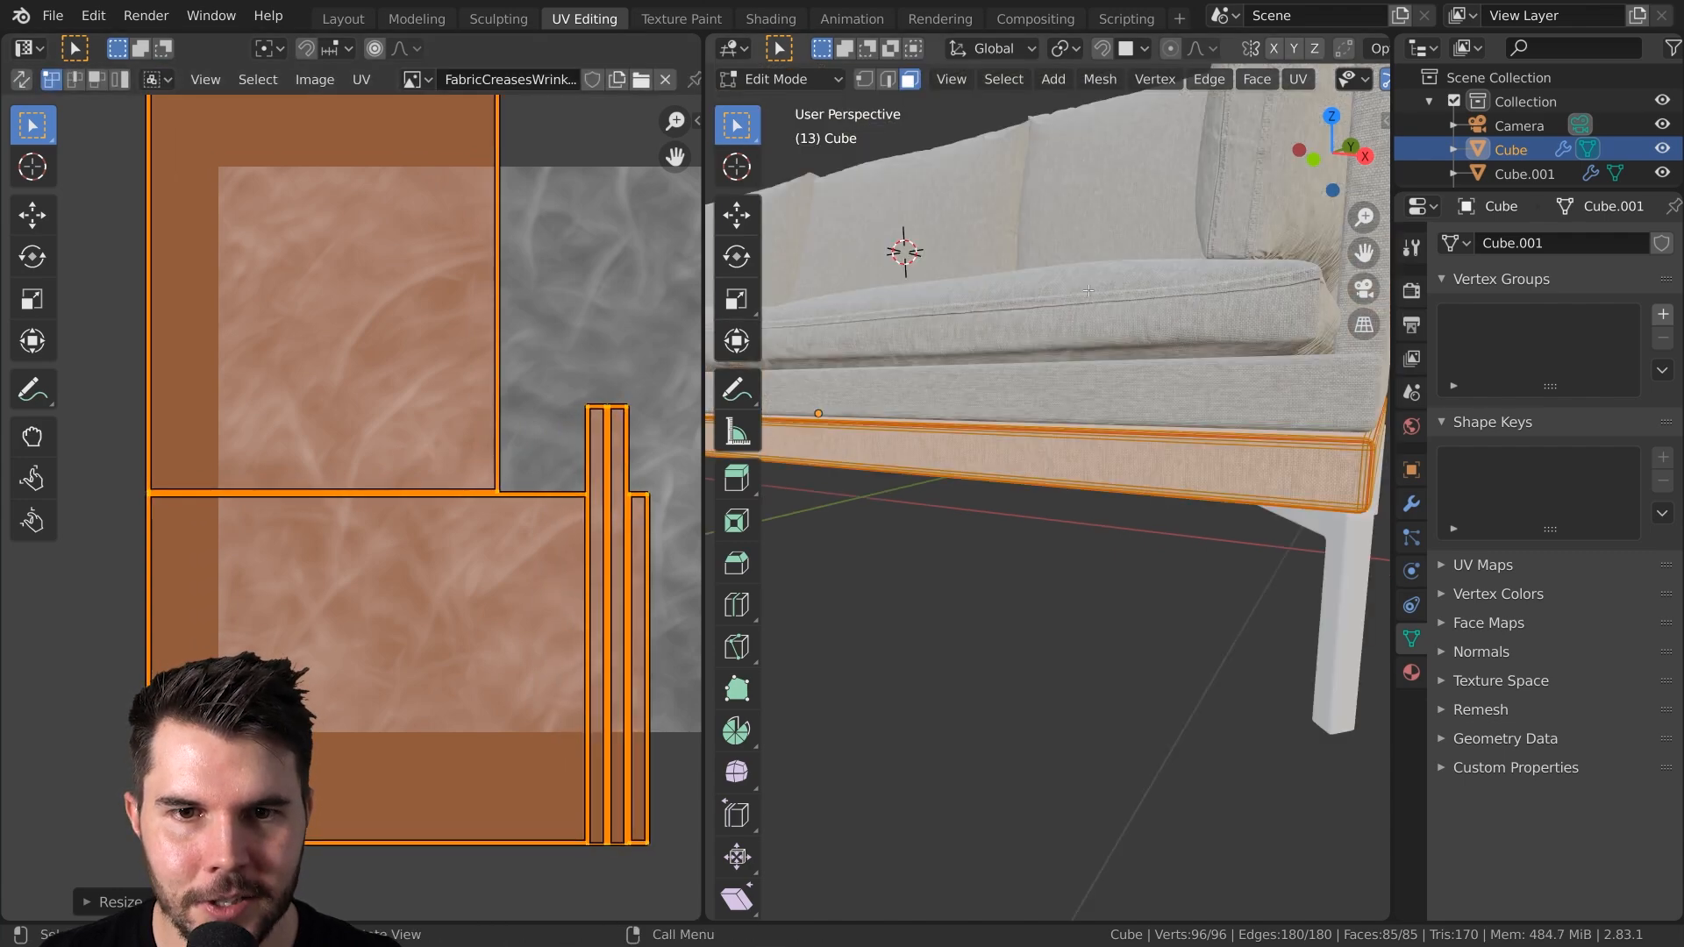
key(Tab)
Open the sofa's side panel in Edit Mode and select its whole mesh
click(1131, 474)
scroll(1130, 468, up, 2)
key(Tab)
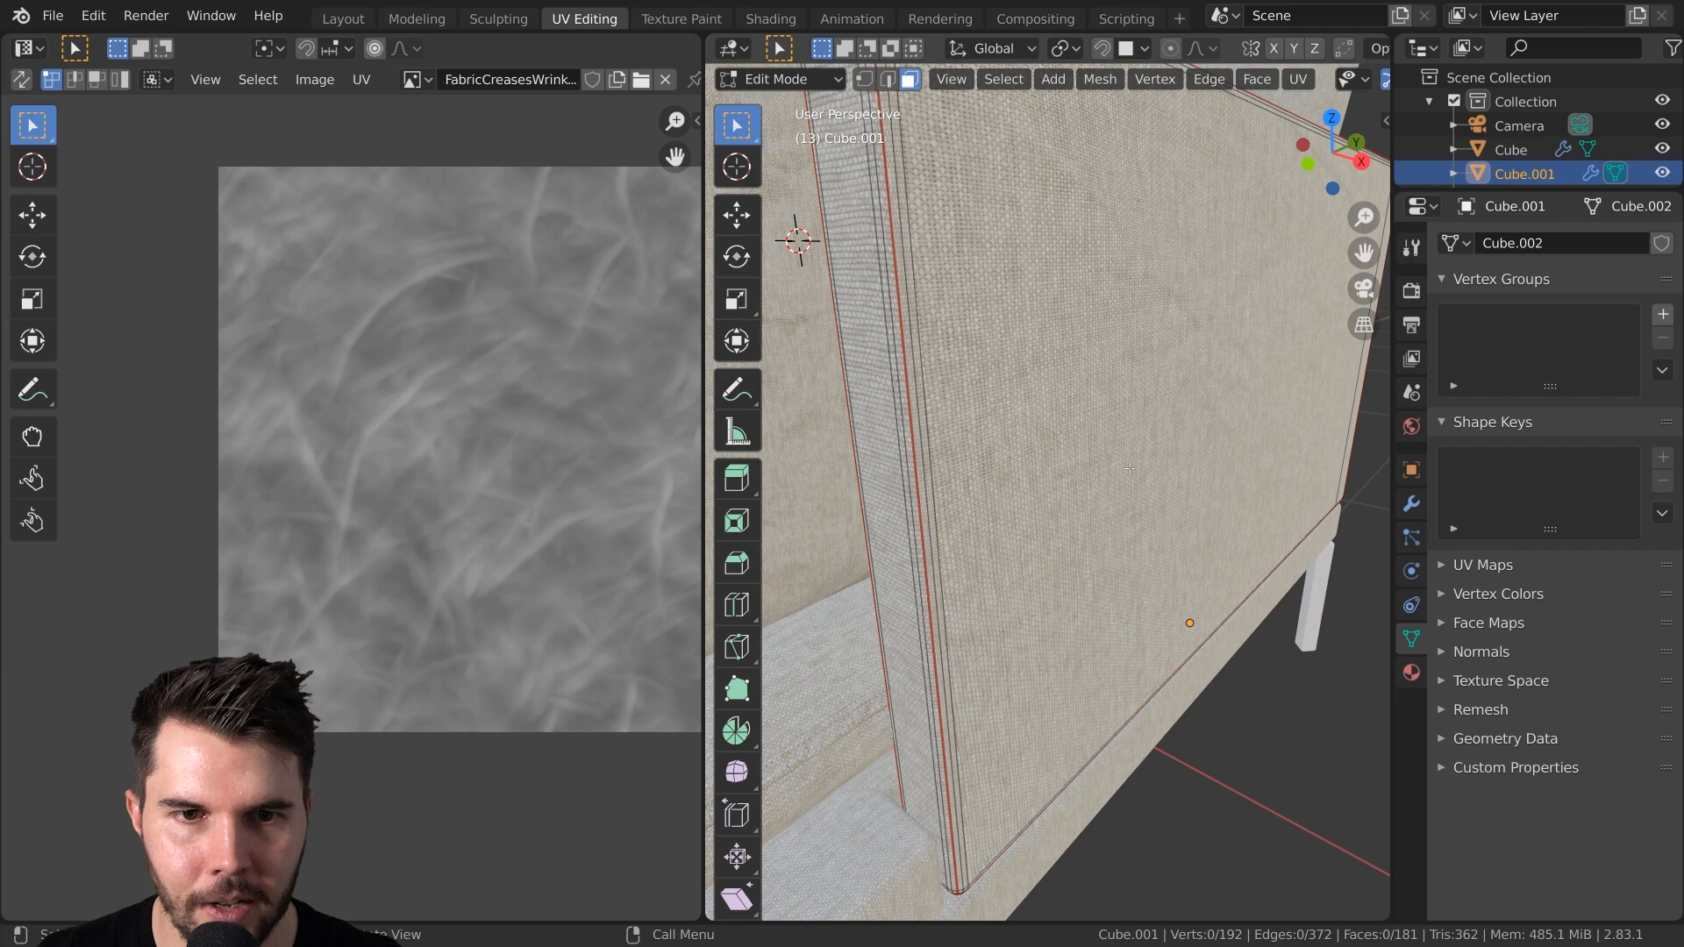
key(a)
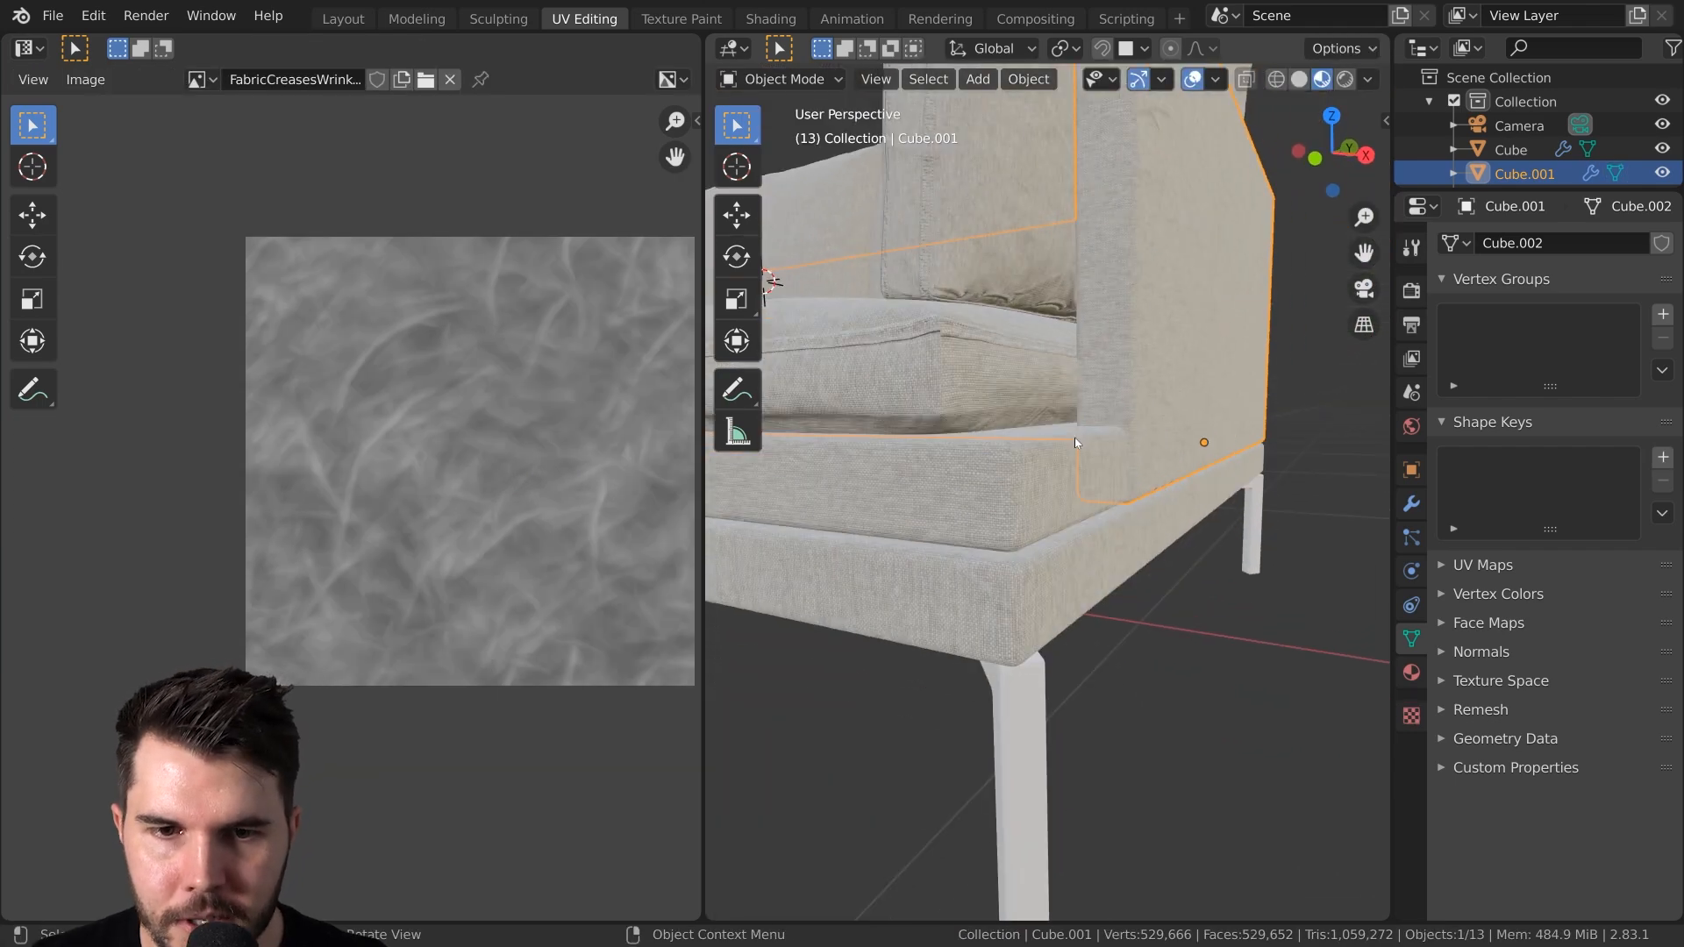
Open the upper rail in Edit Mode and add a second UV map named Seams
click(1039, 486)
middle_drag(1038, 486, 886, 500)
scroll(1062, 465, up, 3)
middle_drag(947, 360, 1088, 526)
key(Tab)
scroll(978, 377, up, 4)
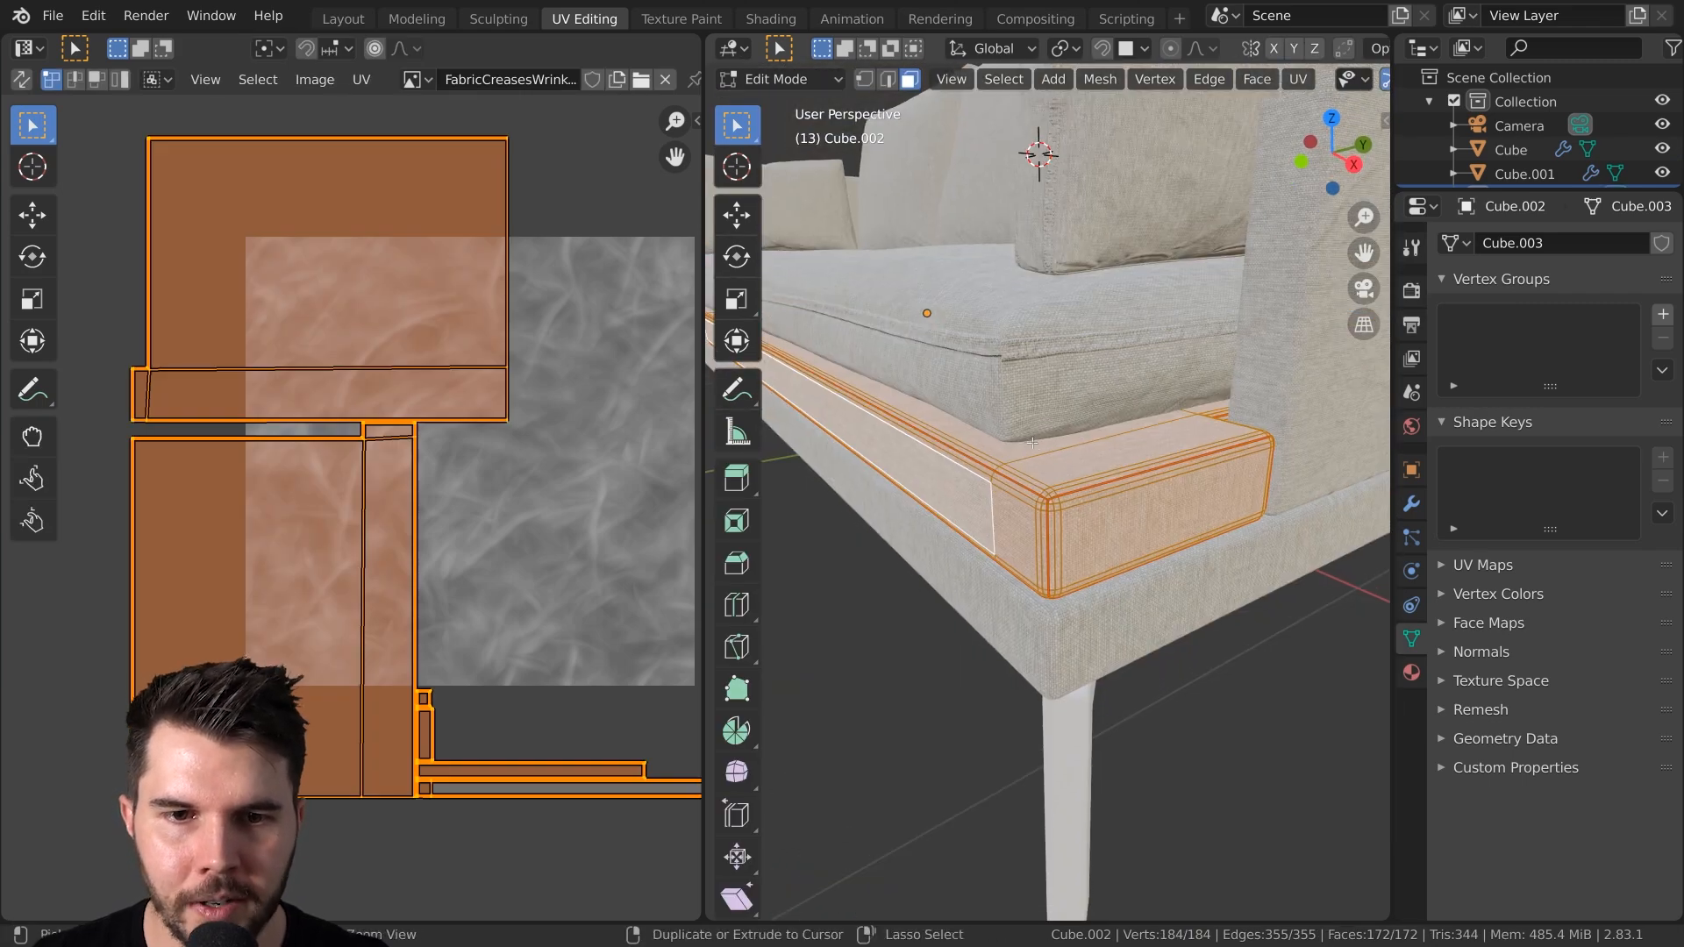
scroll(1087, 456, up, 4)
ctrl+middle_drag(1114, 421, 1129, 496)
click(1483, 565)
click(1664, 600)
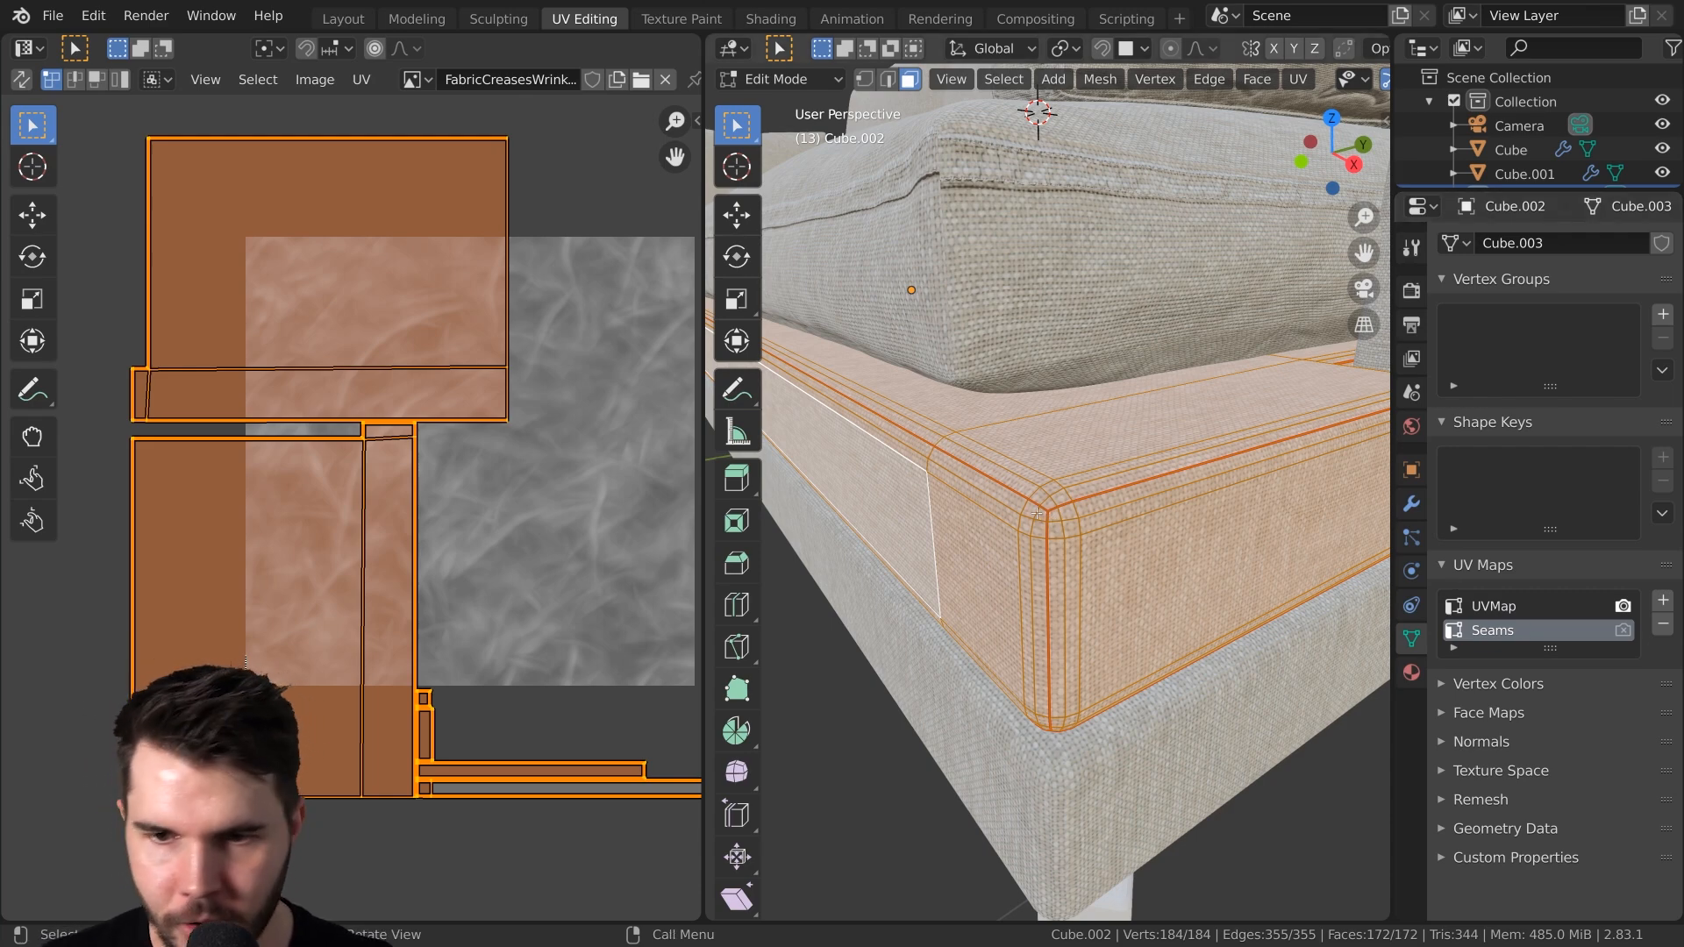
key(alt+a)
key(l)
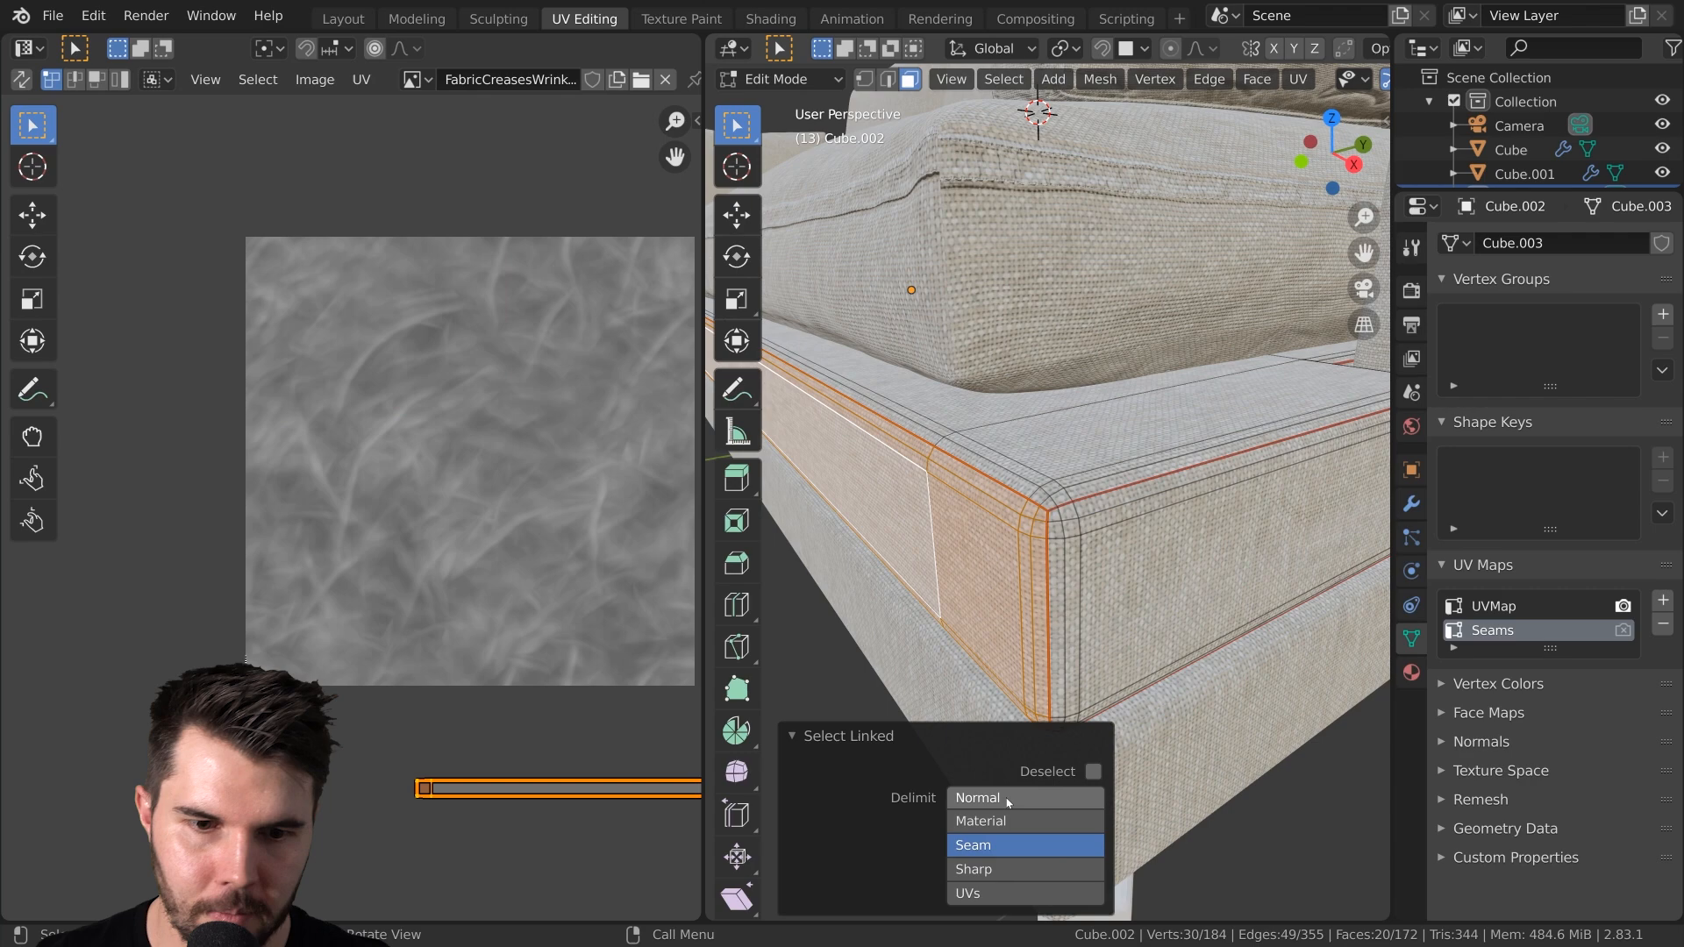
shift+middle_drag(584, 628, 470, 489)
scroll(597, 567, up, 1)
mouse_move(992, 494)
middle_down()
mouse_move(1113, 474)
mouse_move(834, 481)
mouse_move(1017, 485)
middle_up()
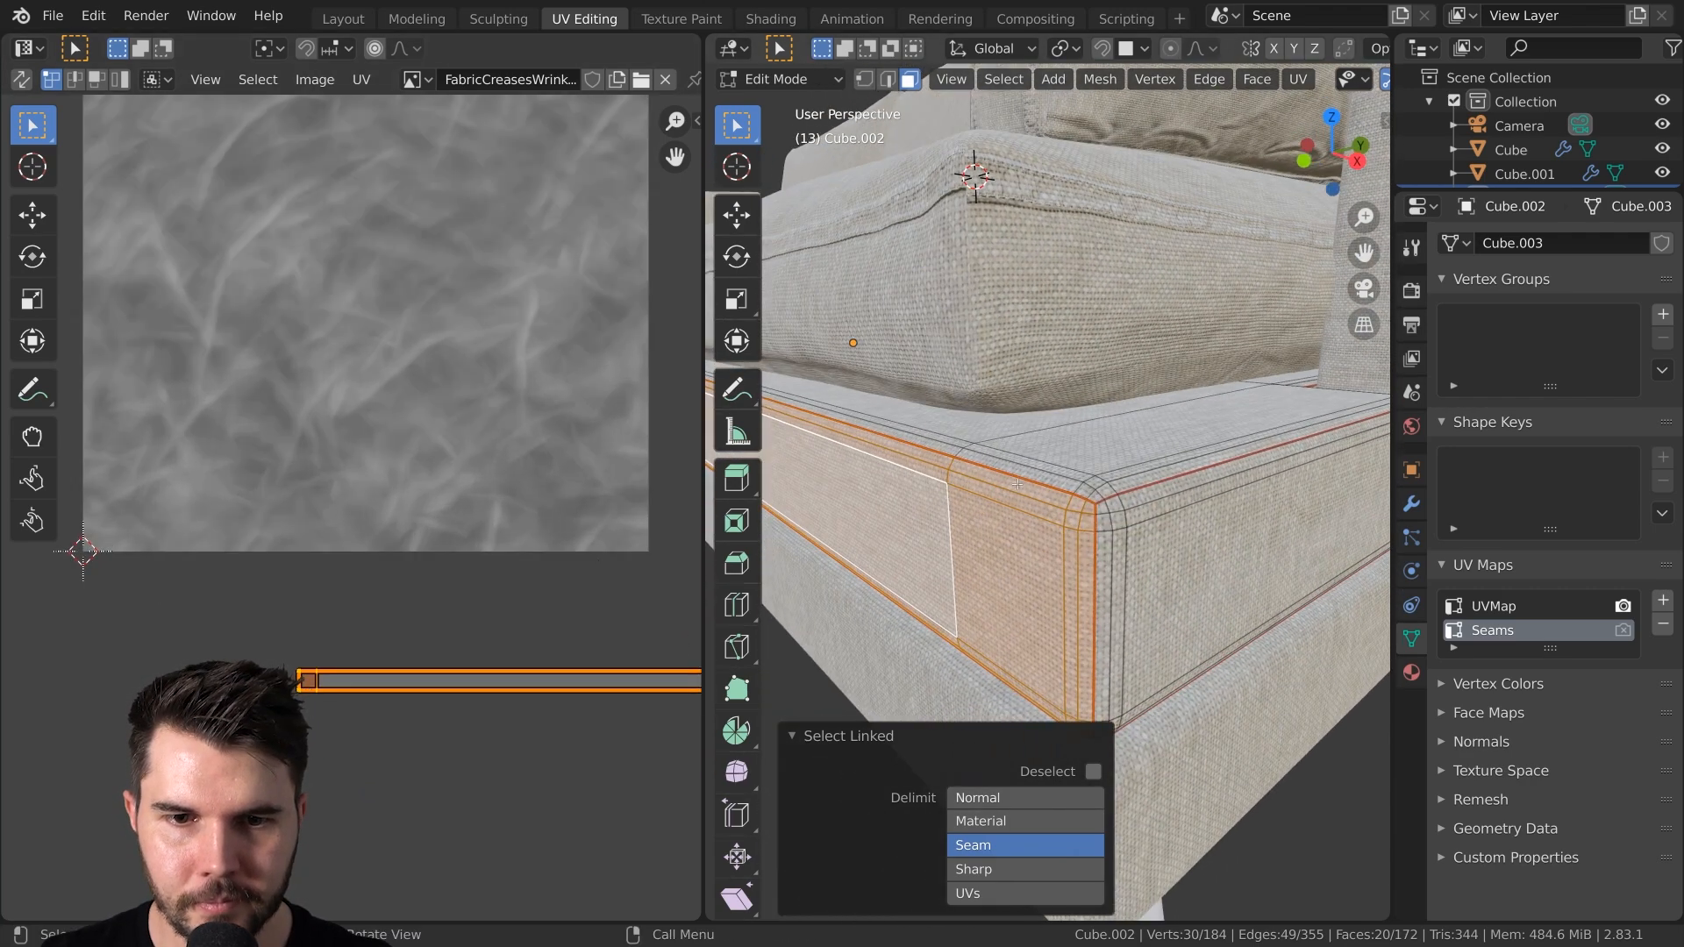
Select the bevel faces bordering the seam along the upper rail's top edge and unwrap them using the Conformal method
alt+click(1085, 508)
scroll(1079, 518, down, 5)
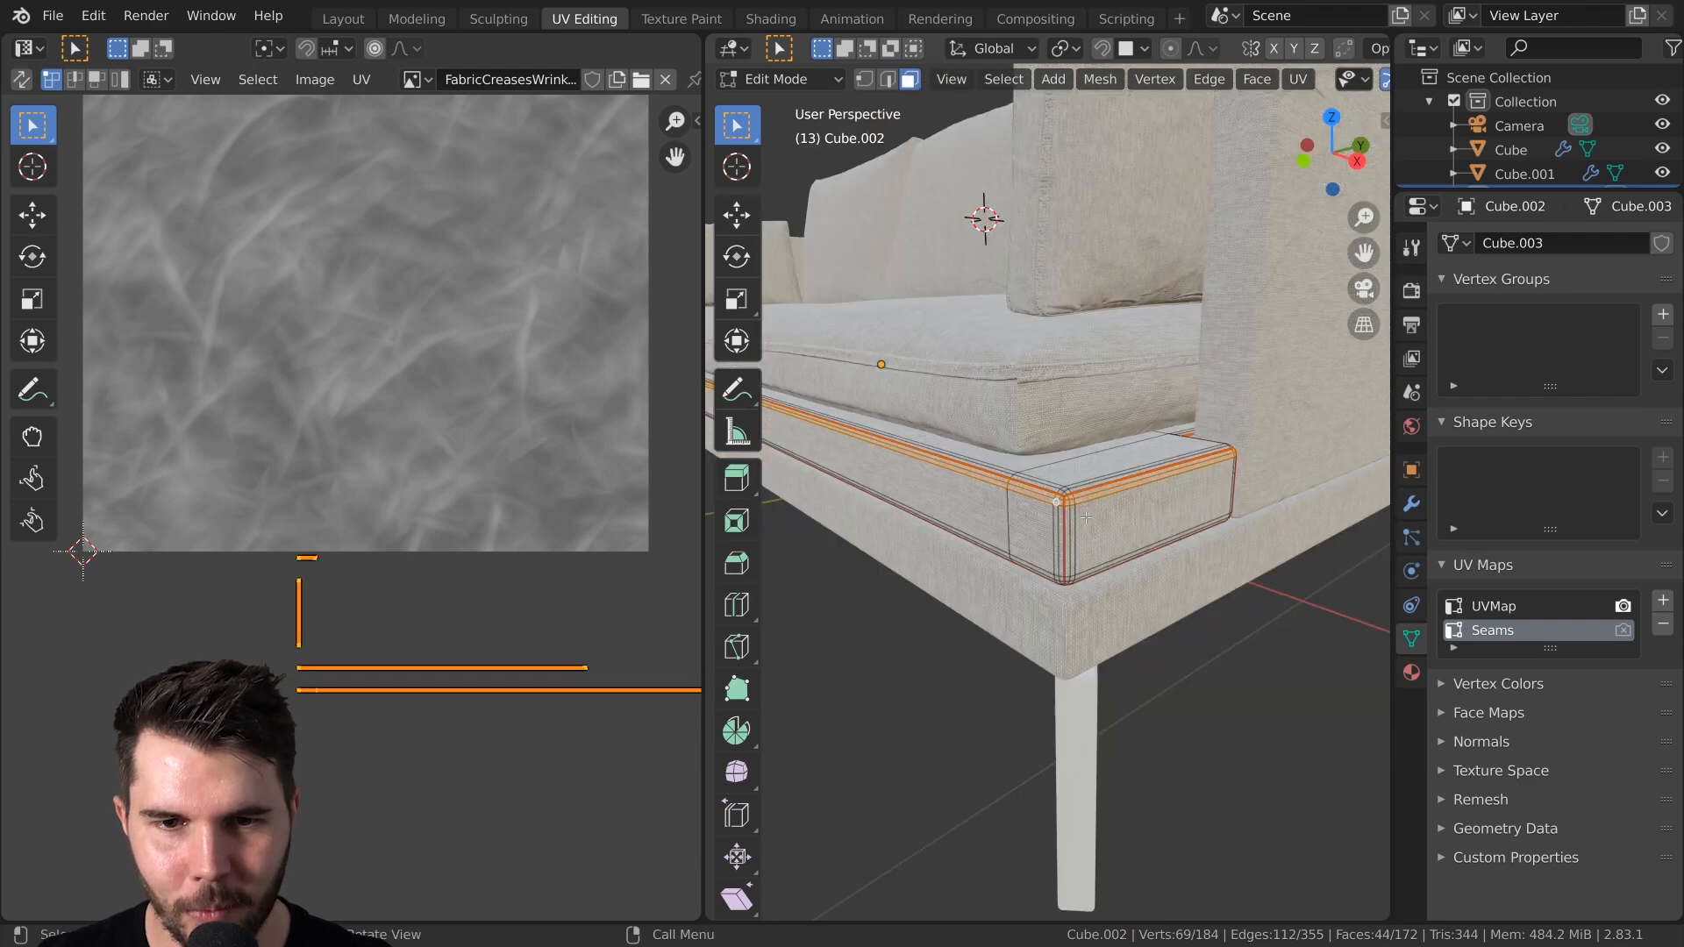
key(u)
click(1149, 485)
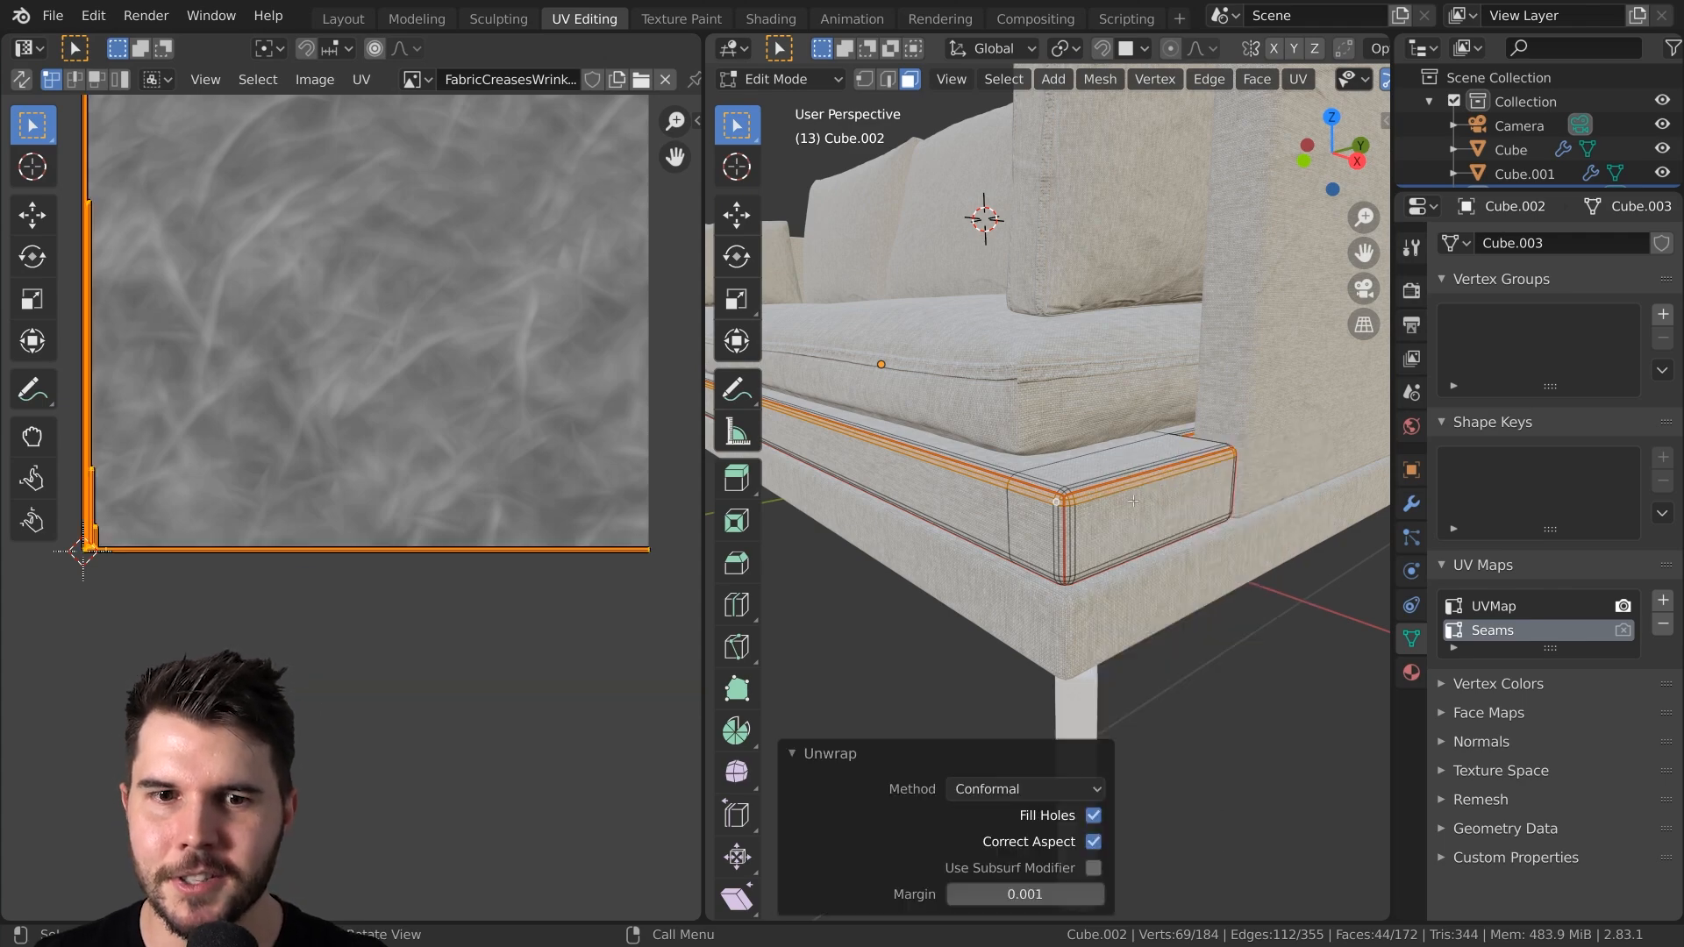
Select the long horizontal UV strip and rotate it by -90 degrees so it stands upright
scroll(476, 566, up, 3)
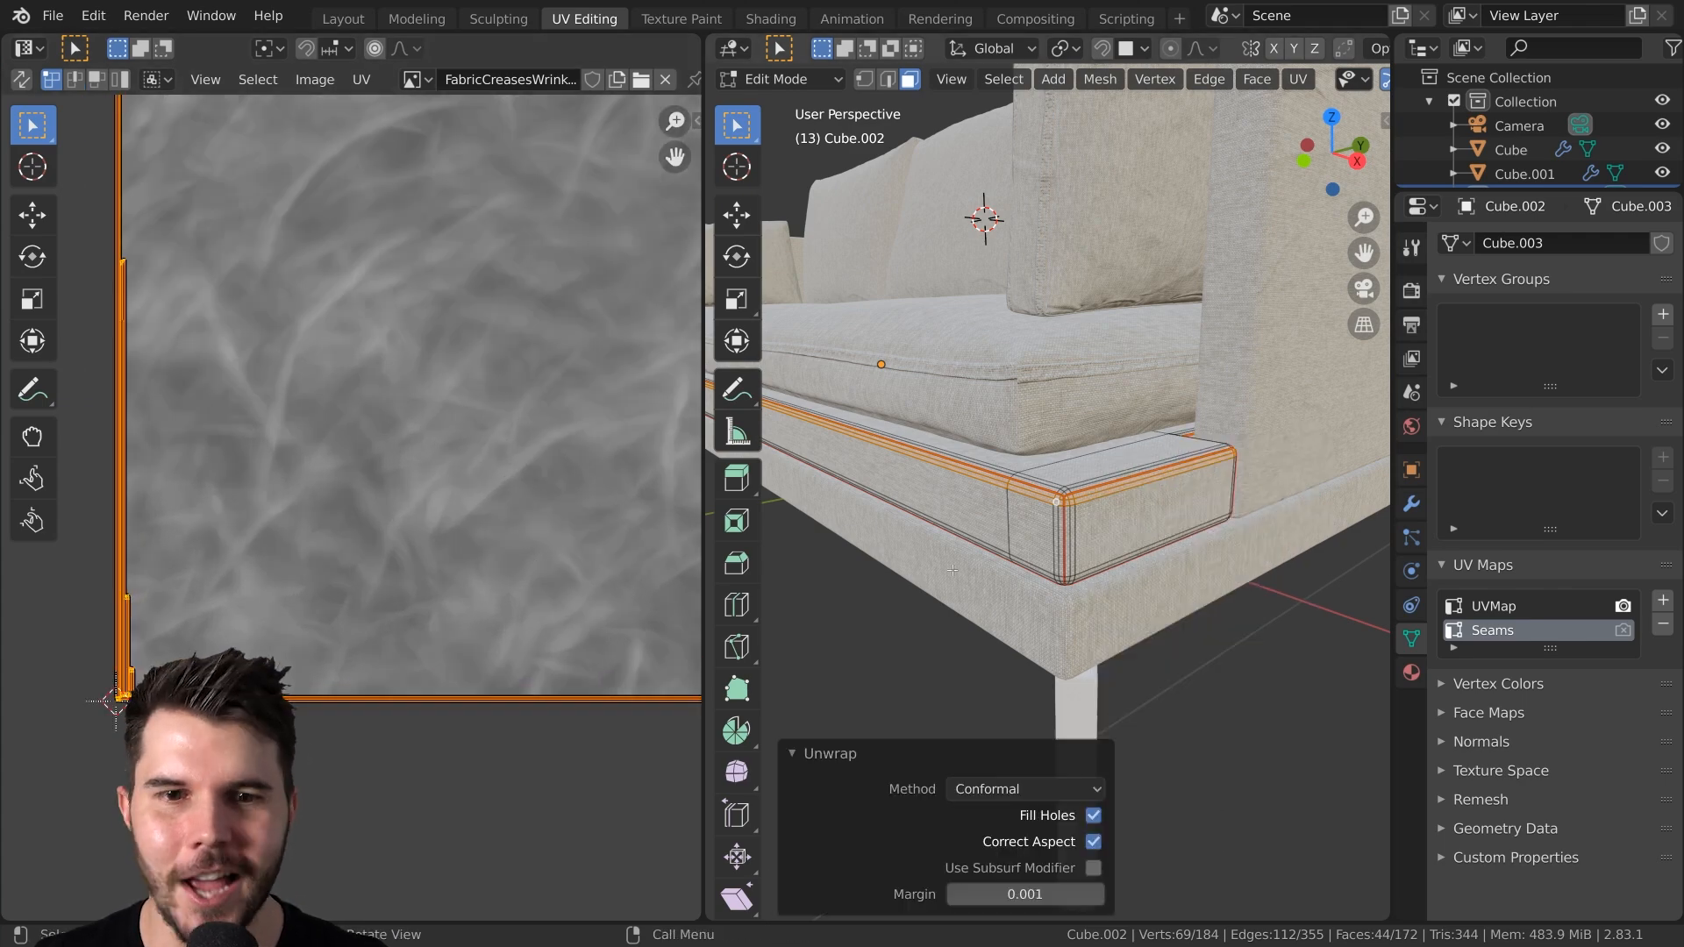
scroll(1009, 524, down, 3)
shift+middle_drag(1009, 524, 1007, 497)
scroll(1007, 498, up, 1)
scroll(1007, 497, up, 4)
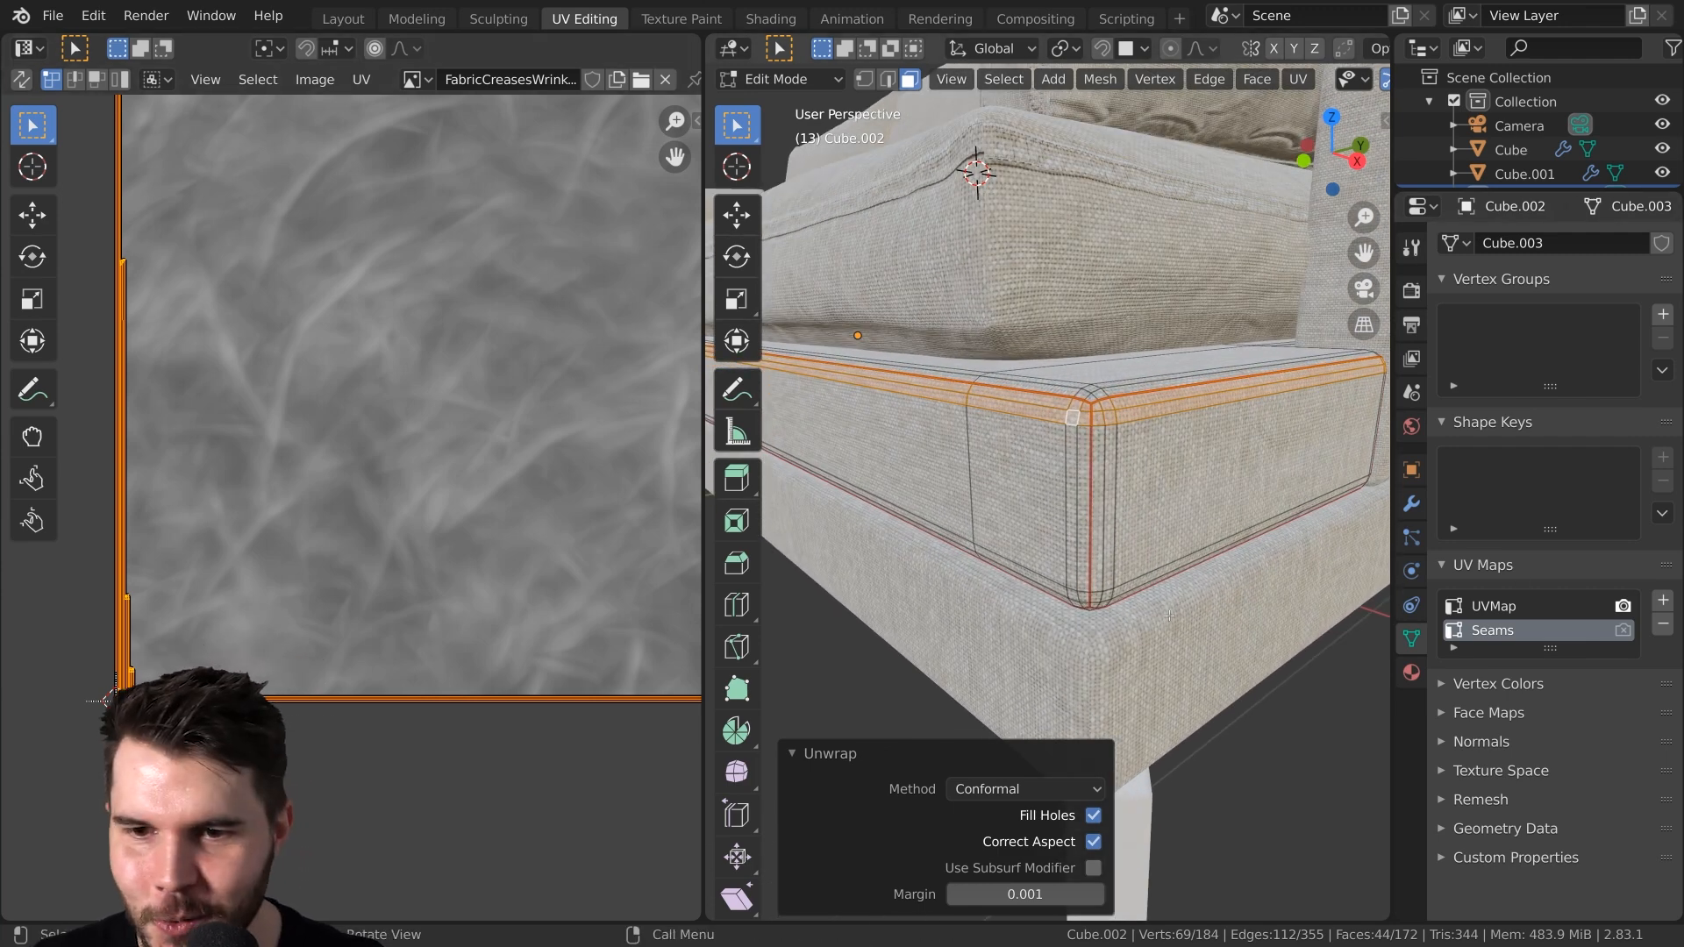
scroll(351, 526, down, 1)
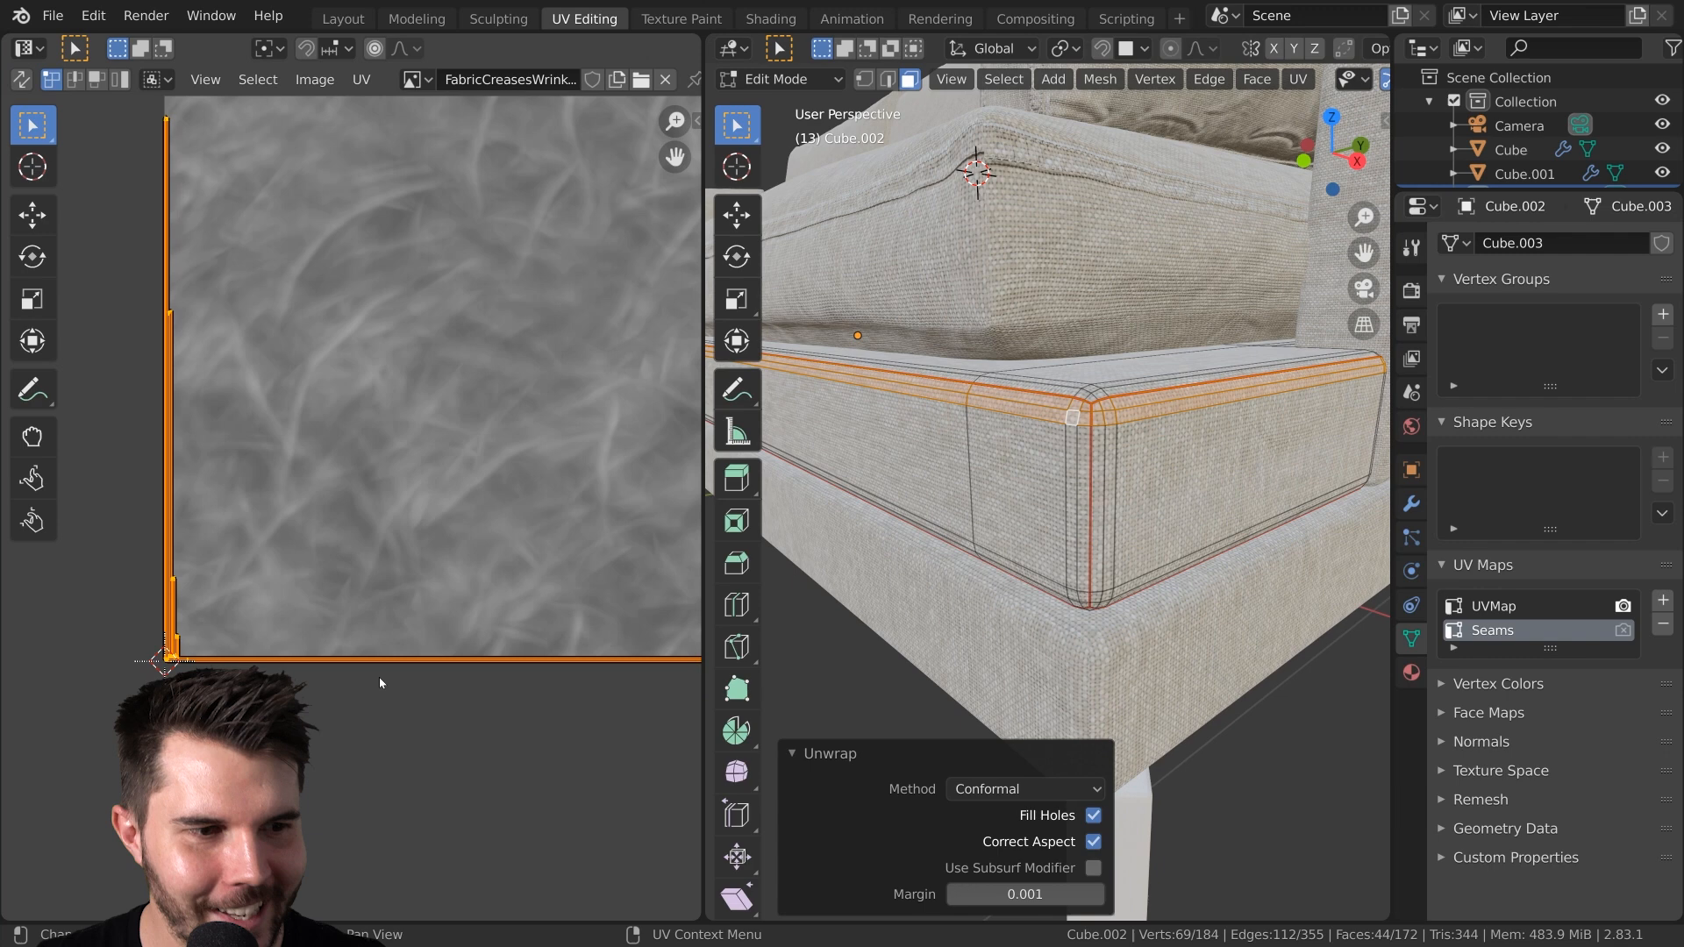
click(504, 693)
middle_drag(690, 613, 614, 558)
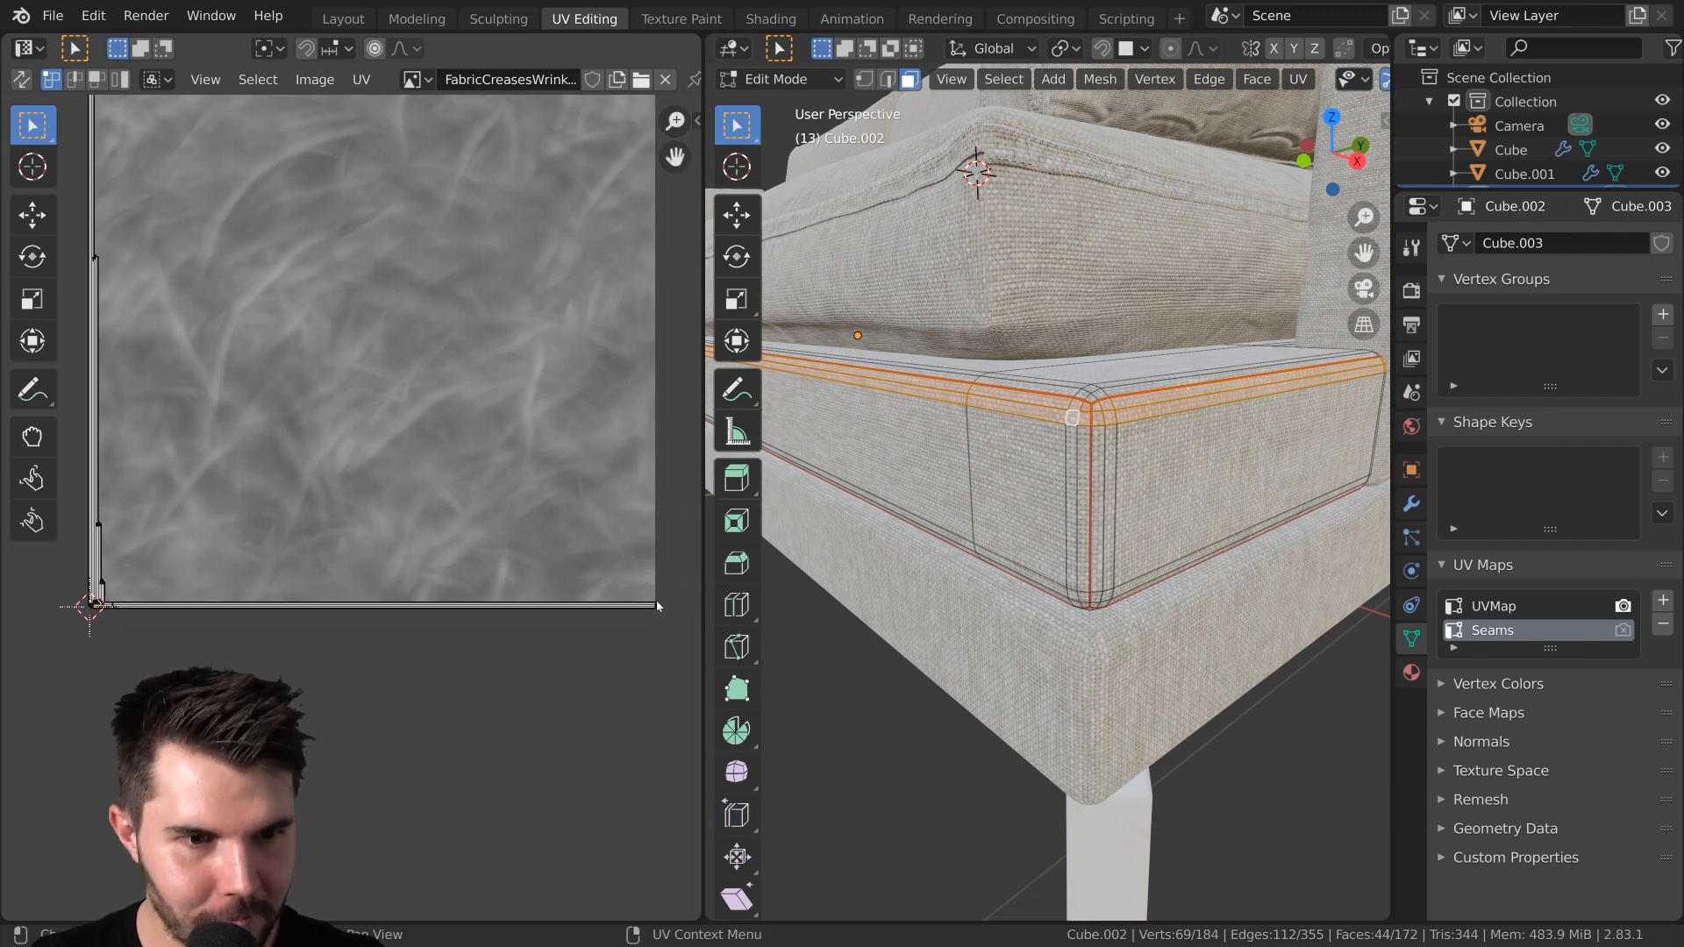
key(r)
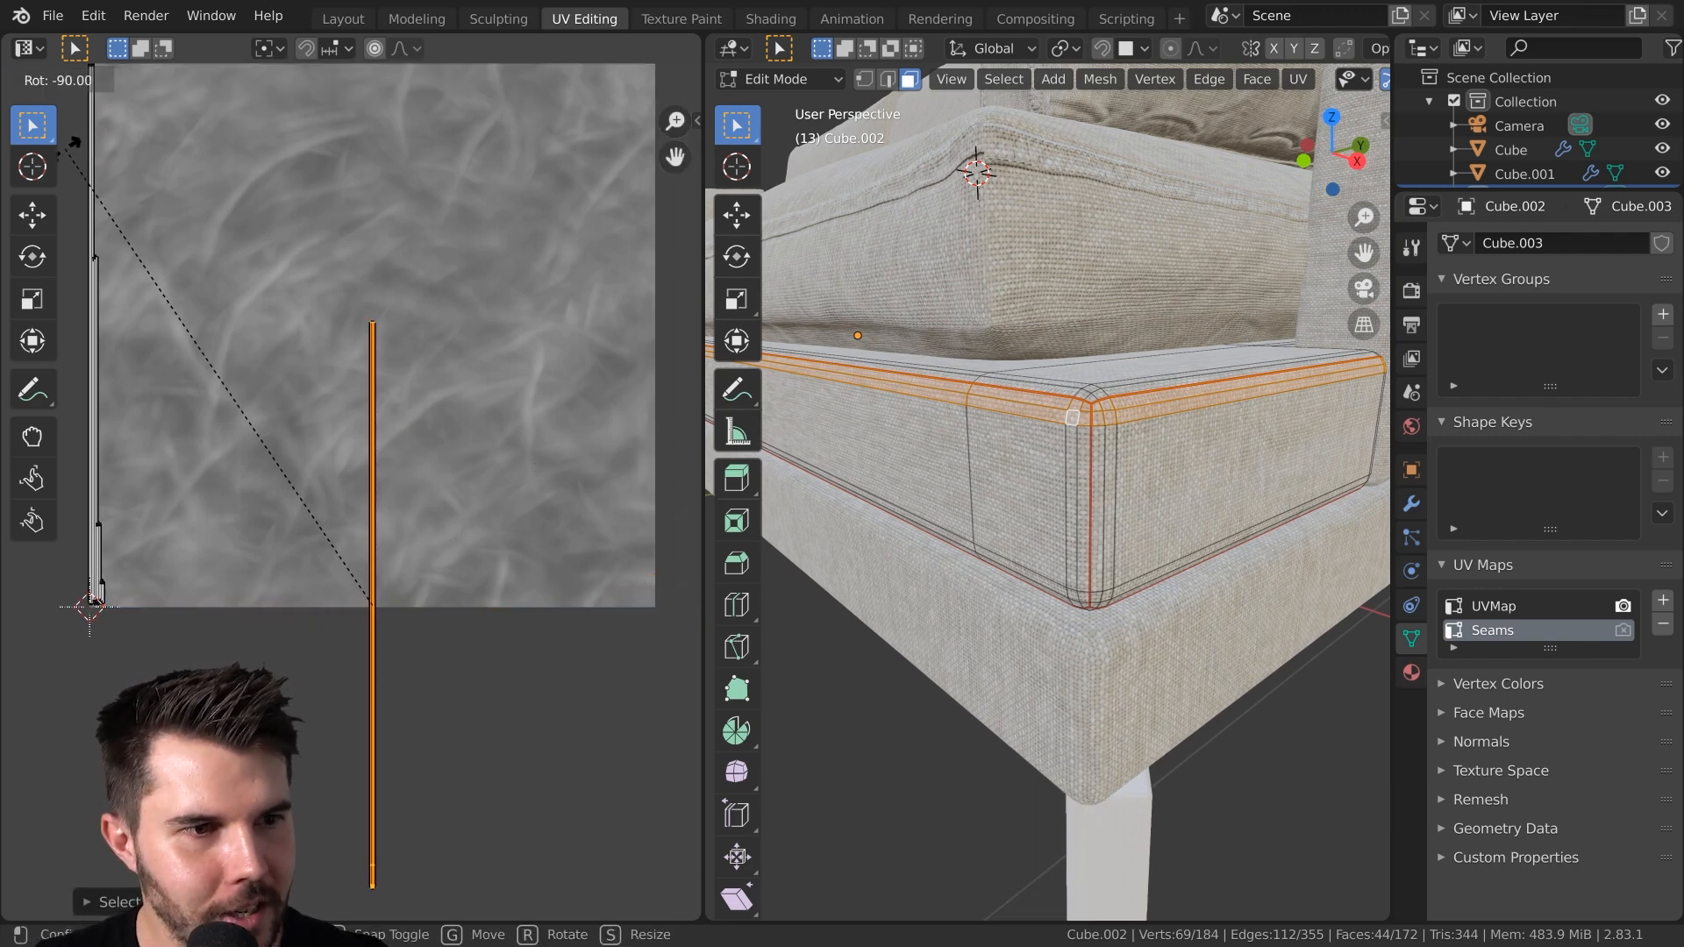
ctrl+click(66, 152)
middle_drag(296, 359, 410, 442)
Move the rotated UV strip up over the texture, beside the other vertical strips
key(g)
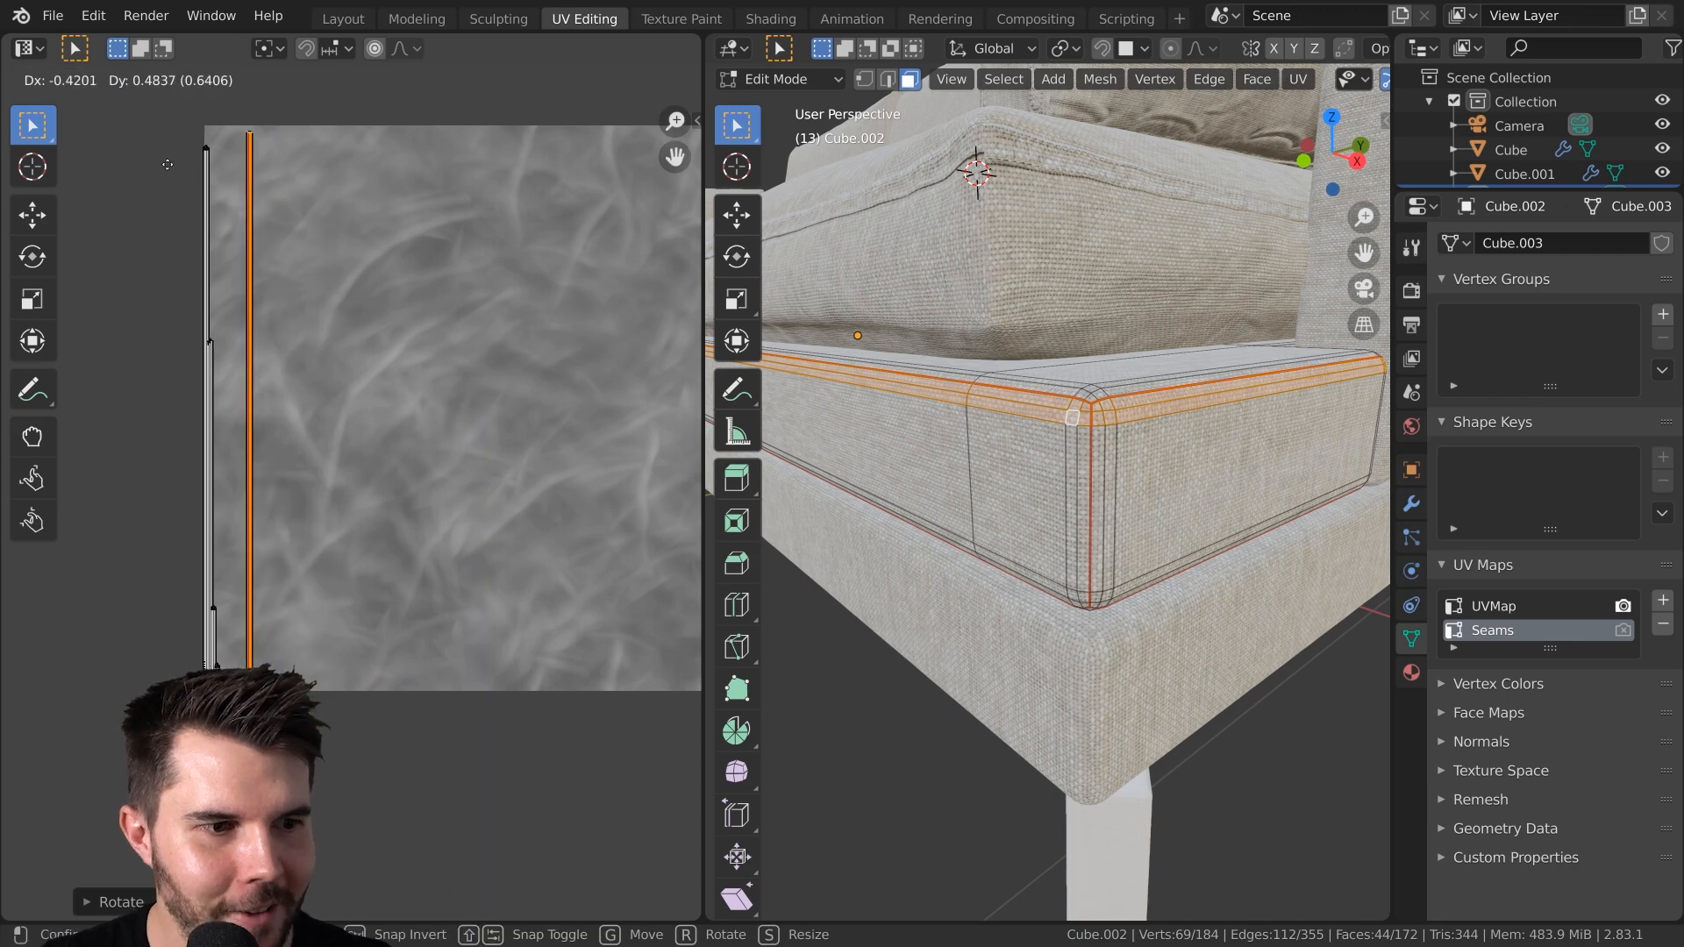
click(146, 159)
shift+middle_drag(321, 395, 414, 371)
scroll(414, 372, up, 2)
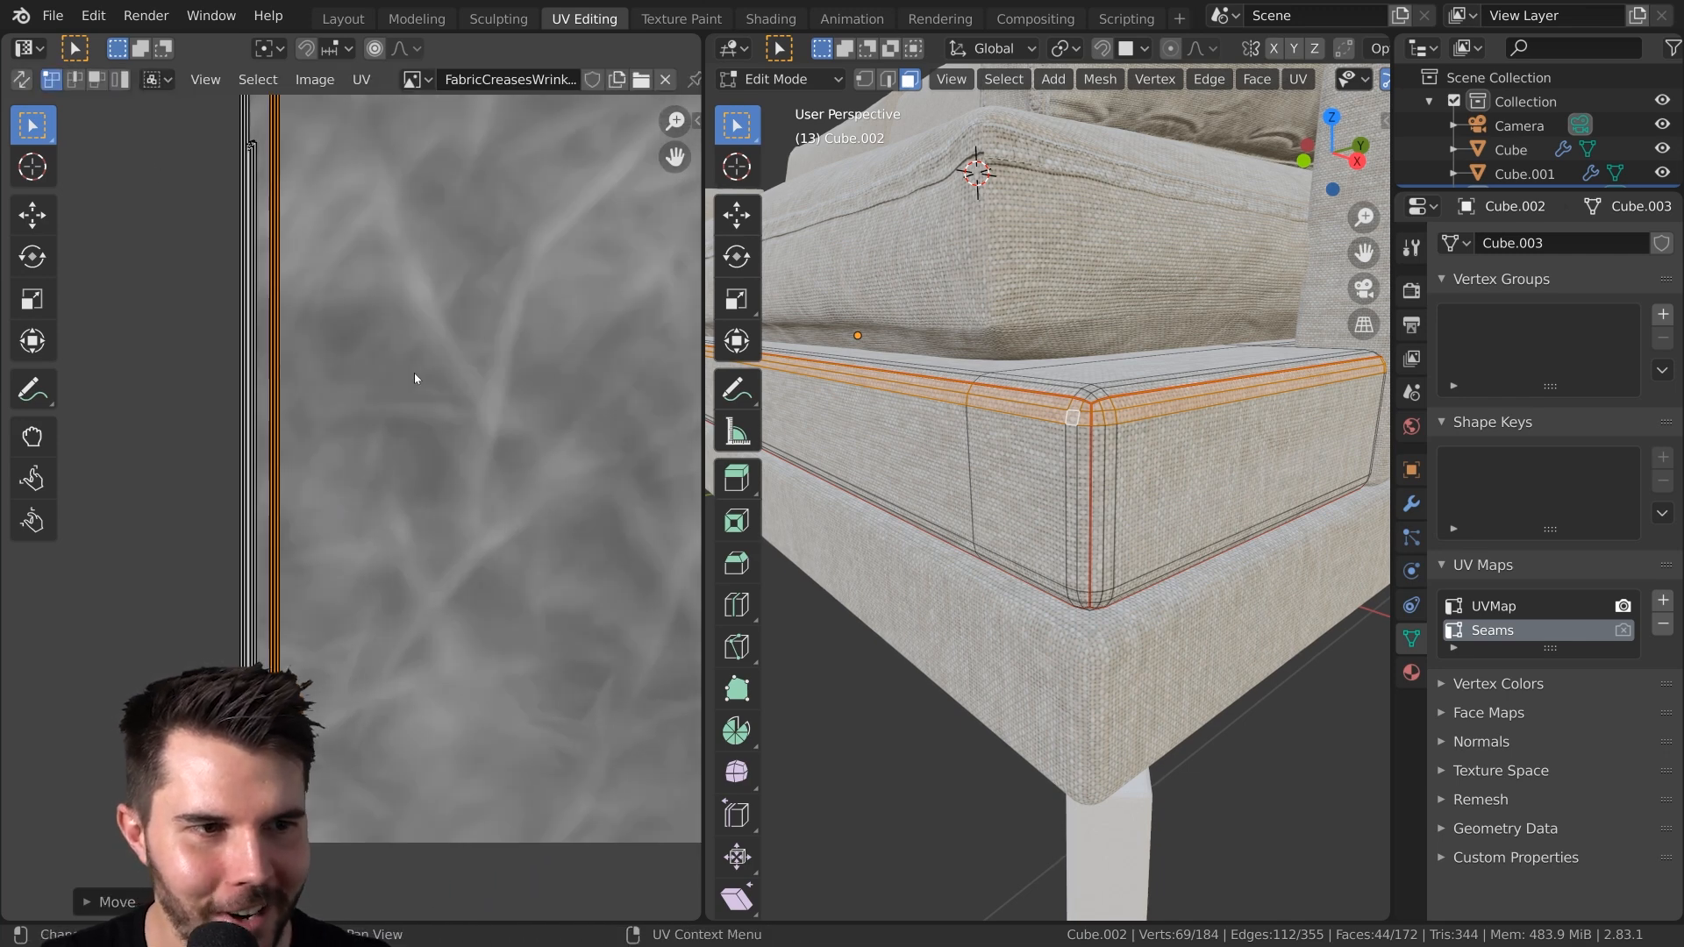
scroll(526, 434, down, 3)
shift+middle_drag(610, 432, 482, 430)
Show the UV vertex coordinates and centre the rotated strip by setting its X position to 0.5
key(n)
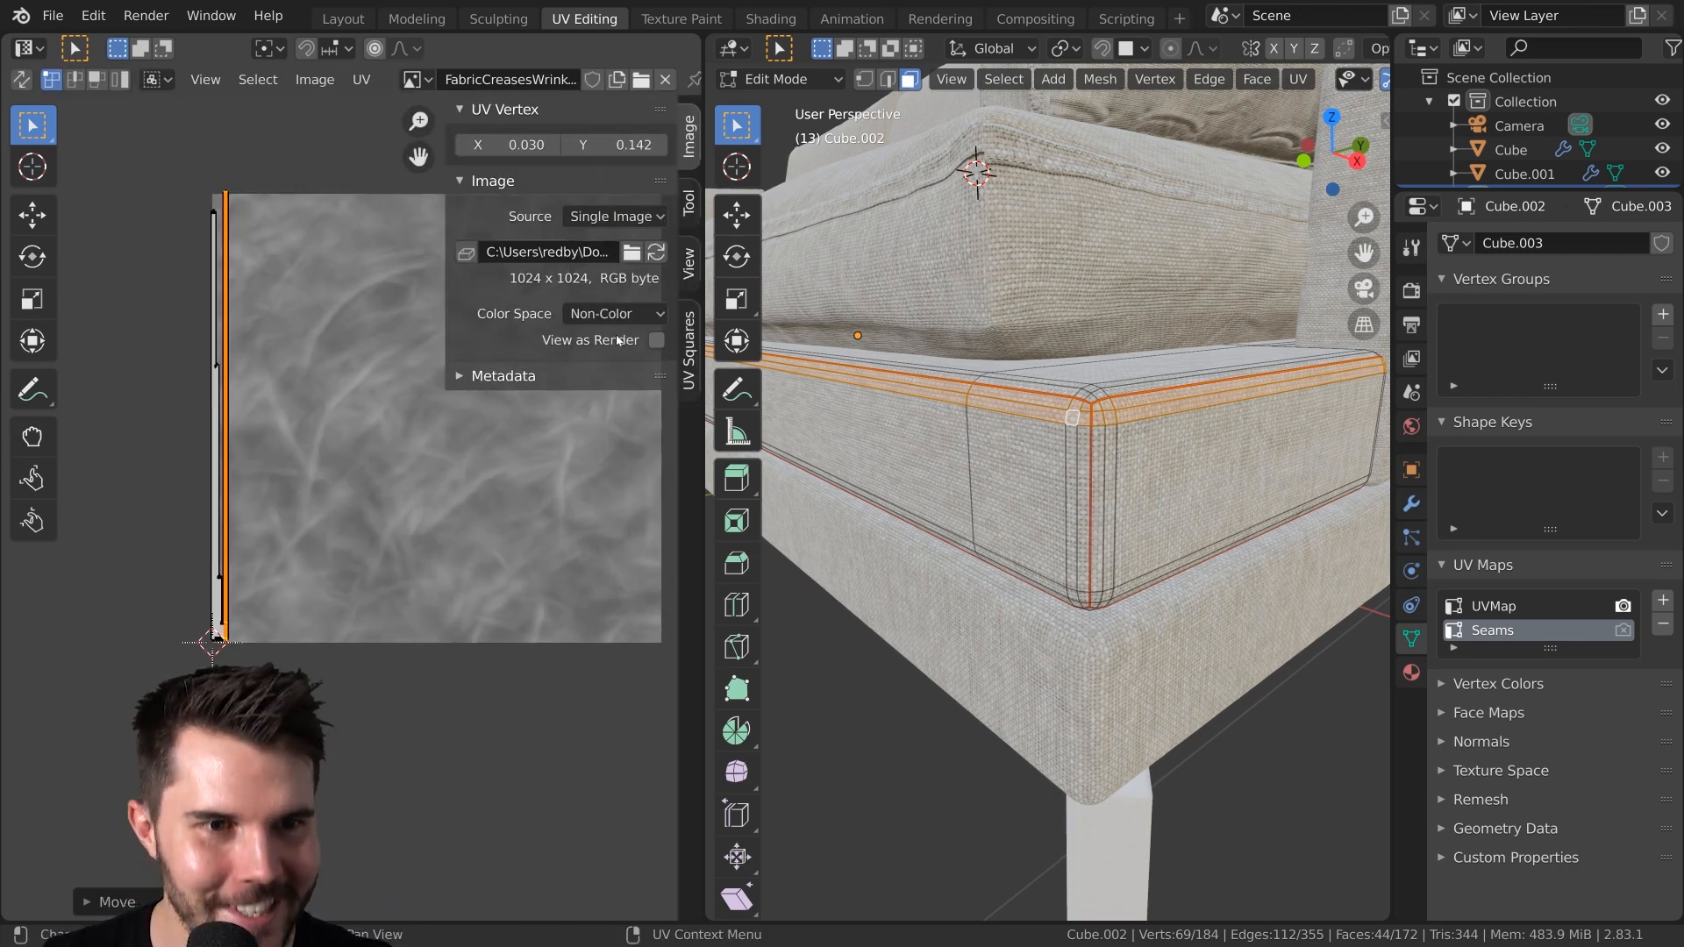
click(507, 145)
text(0.54)
key(Return)
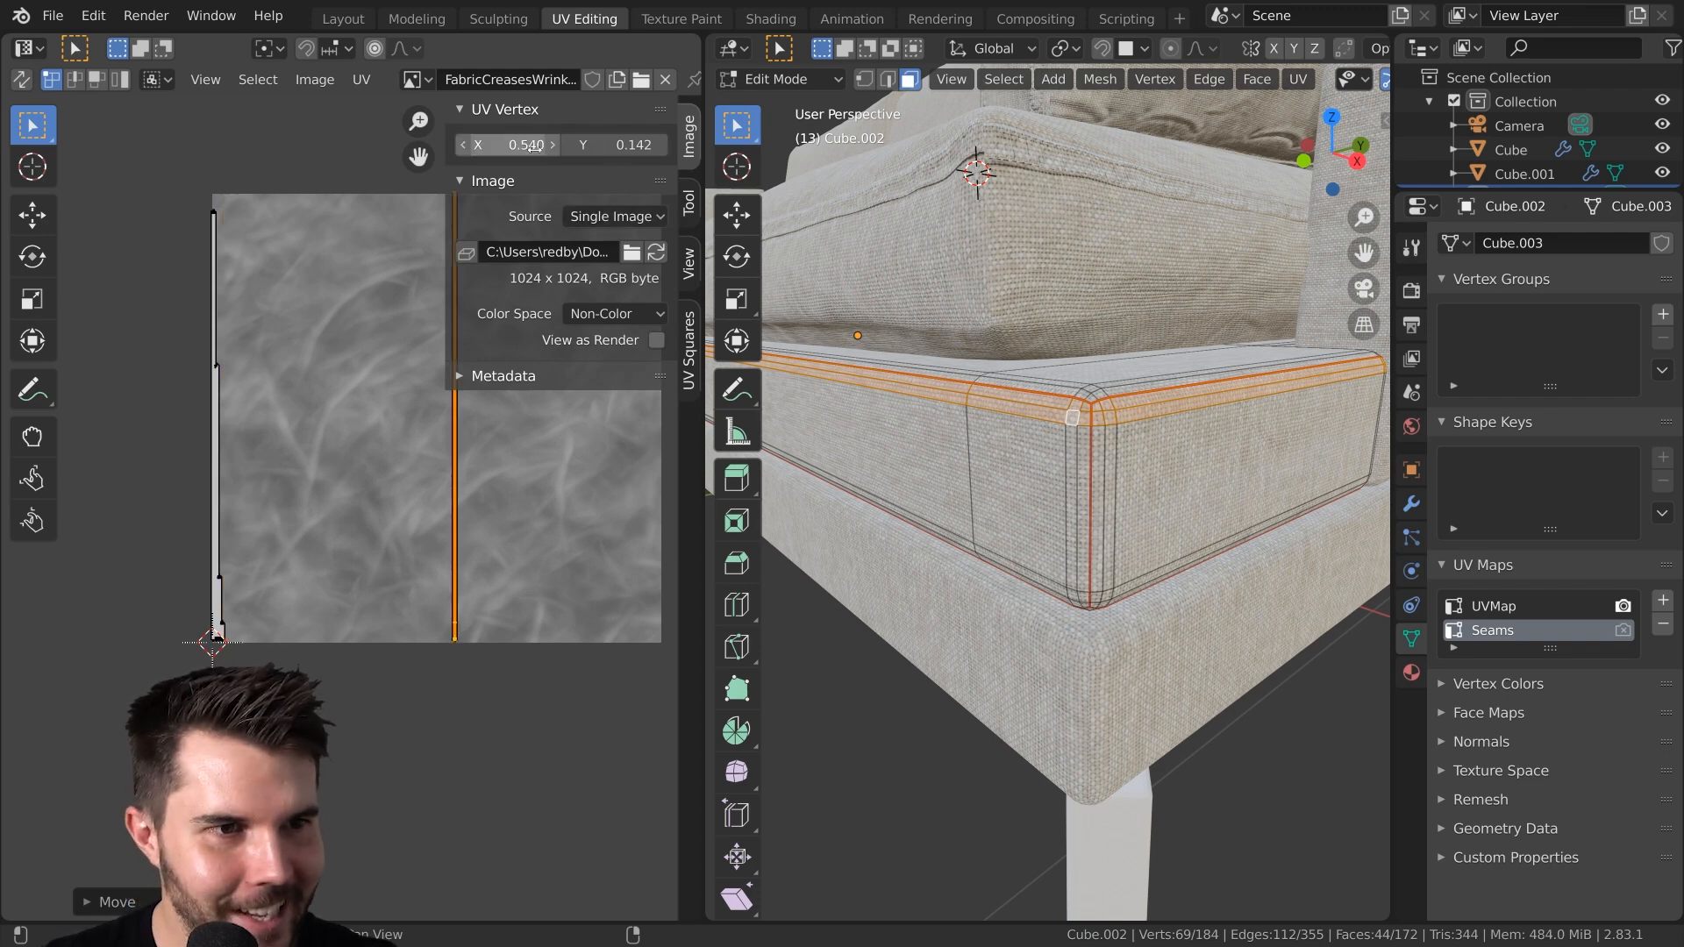
click(508, 145)
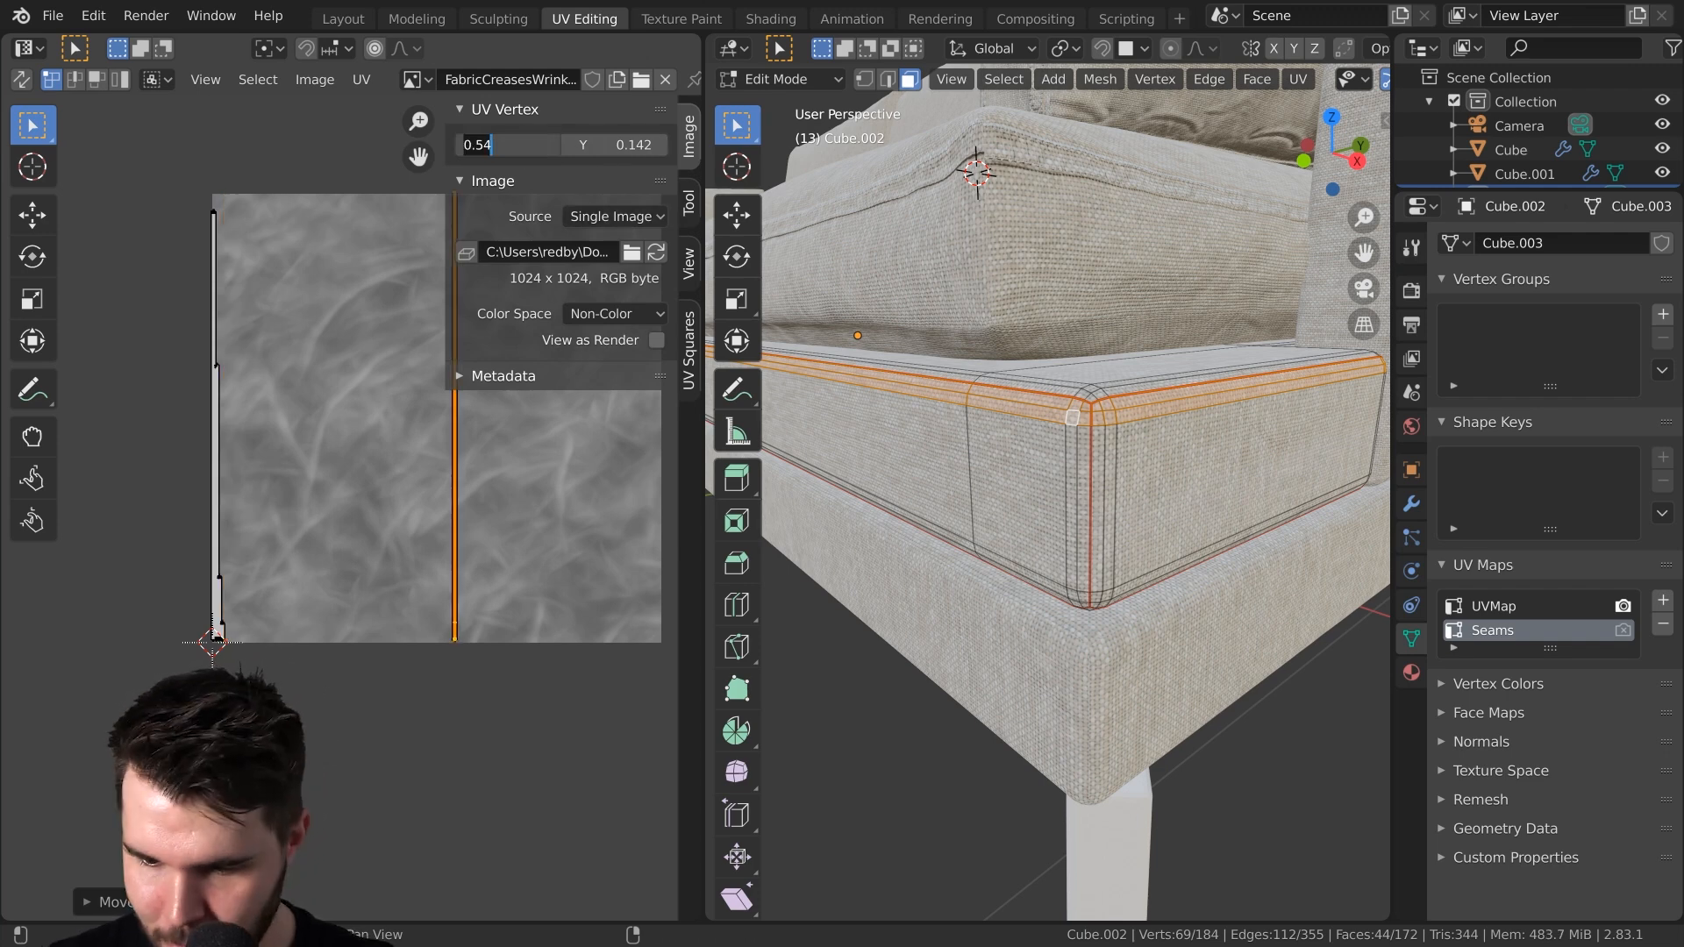
key(Return)
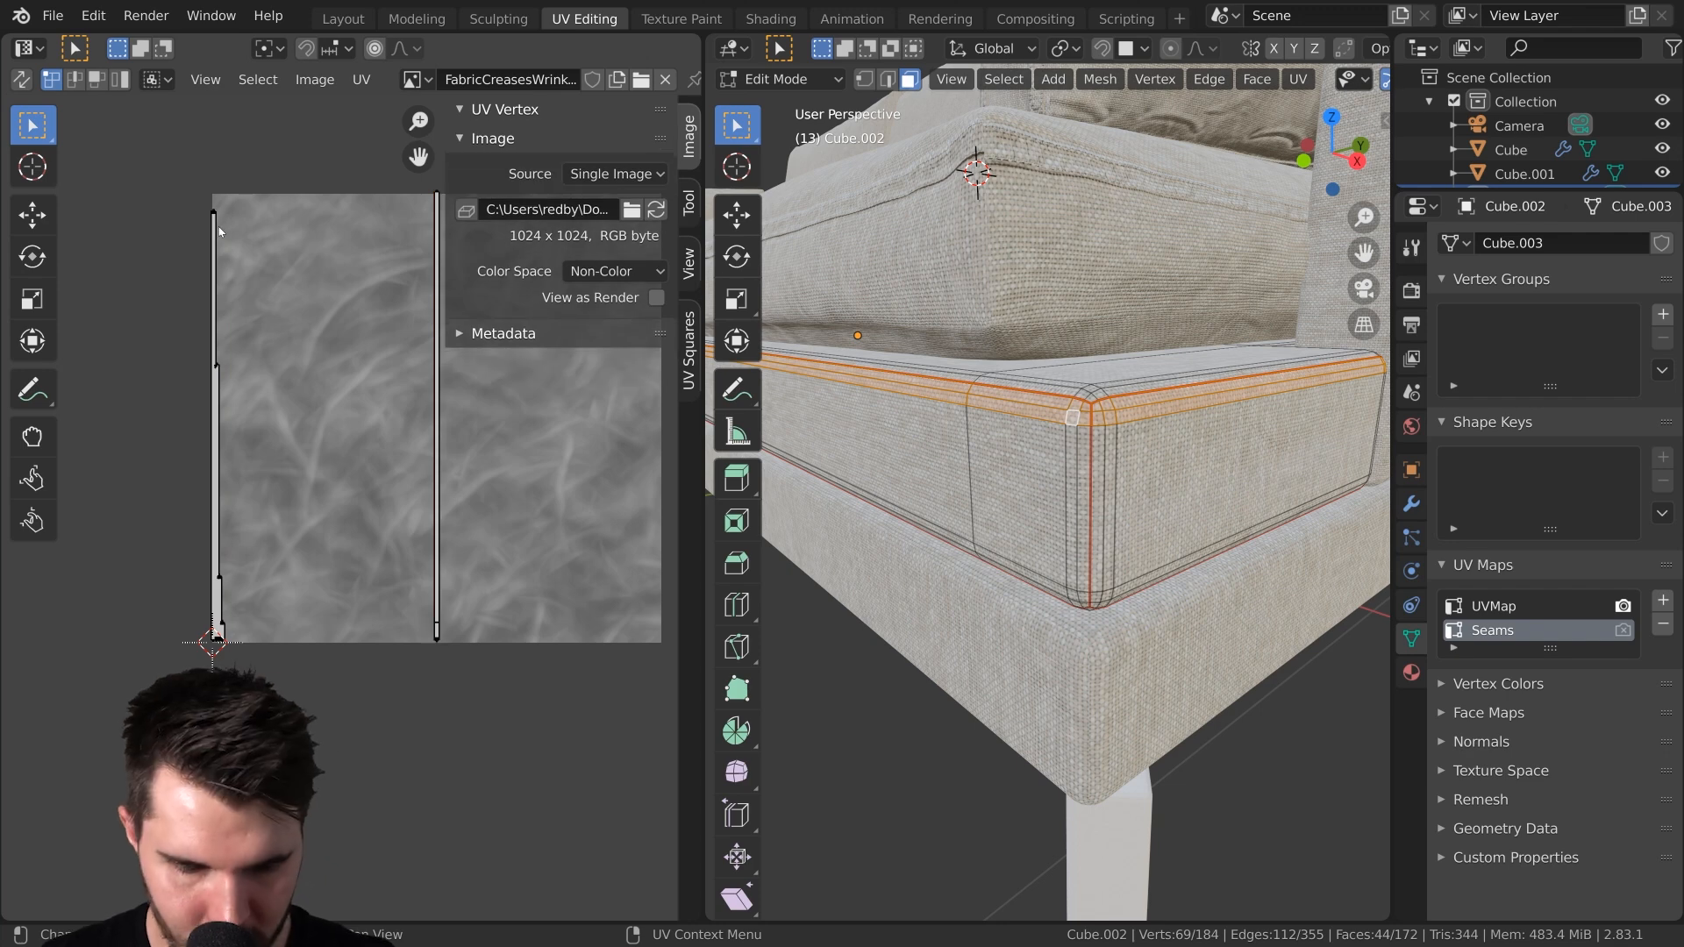
Select the two tallest strips at the texture's edge one at a time and set each one's X position to 0.5
click(219, 230)
click(508, 145)
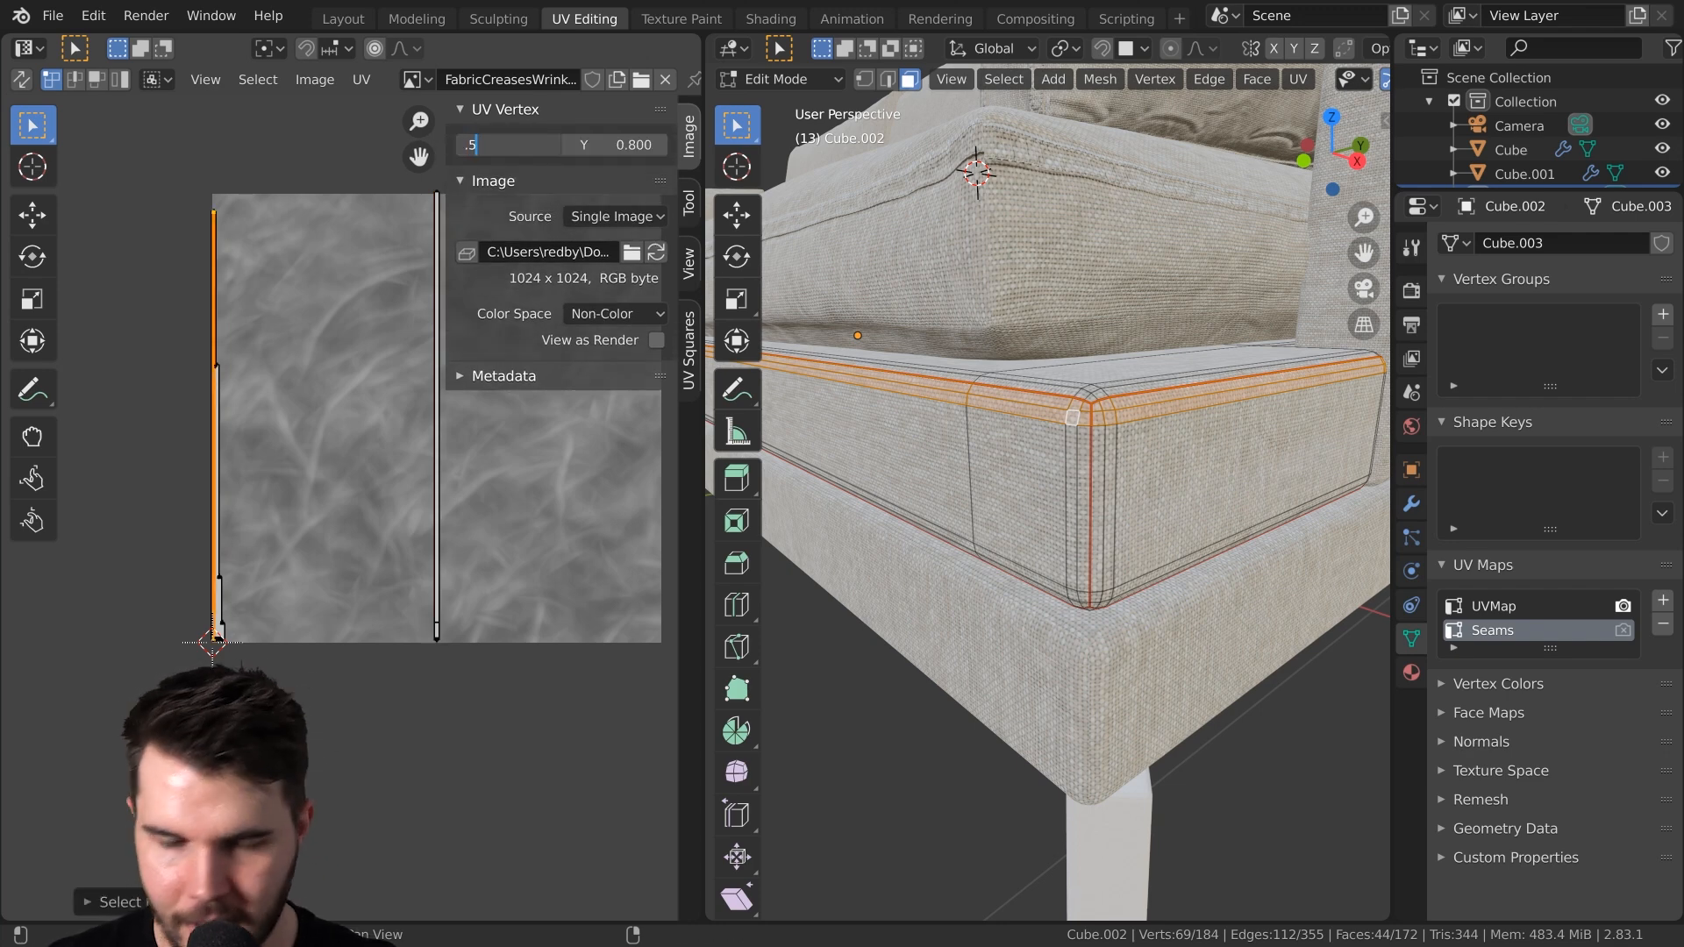
key(Return)
key(alt+a)
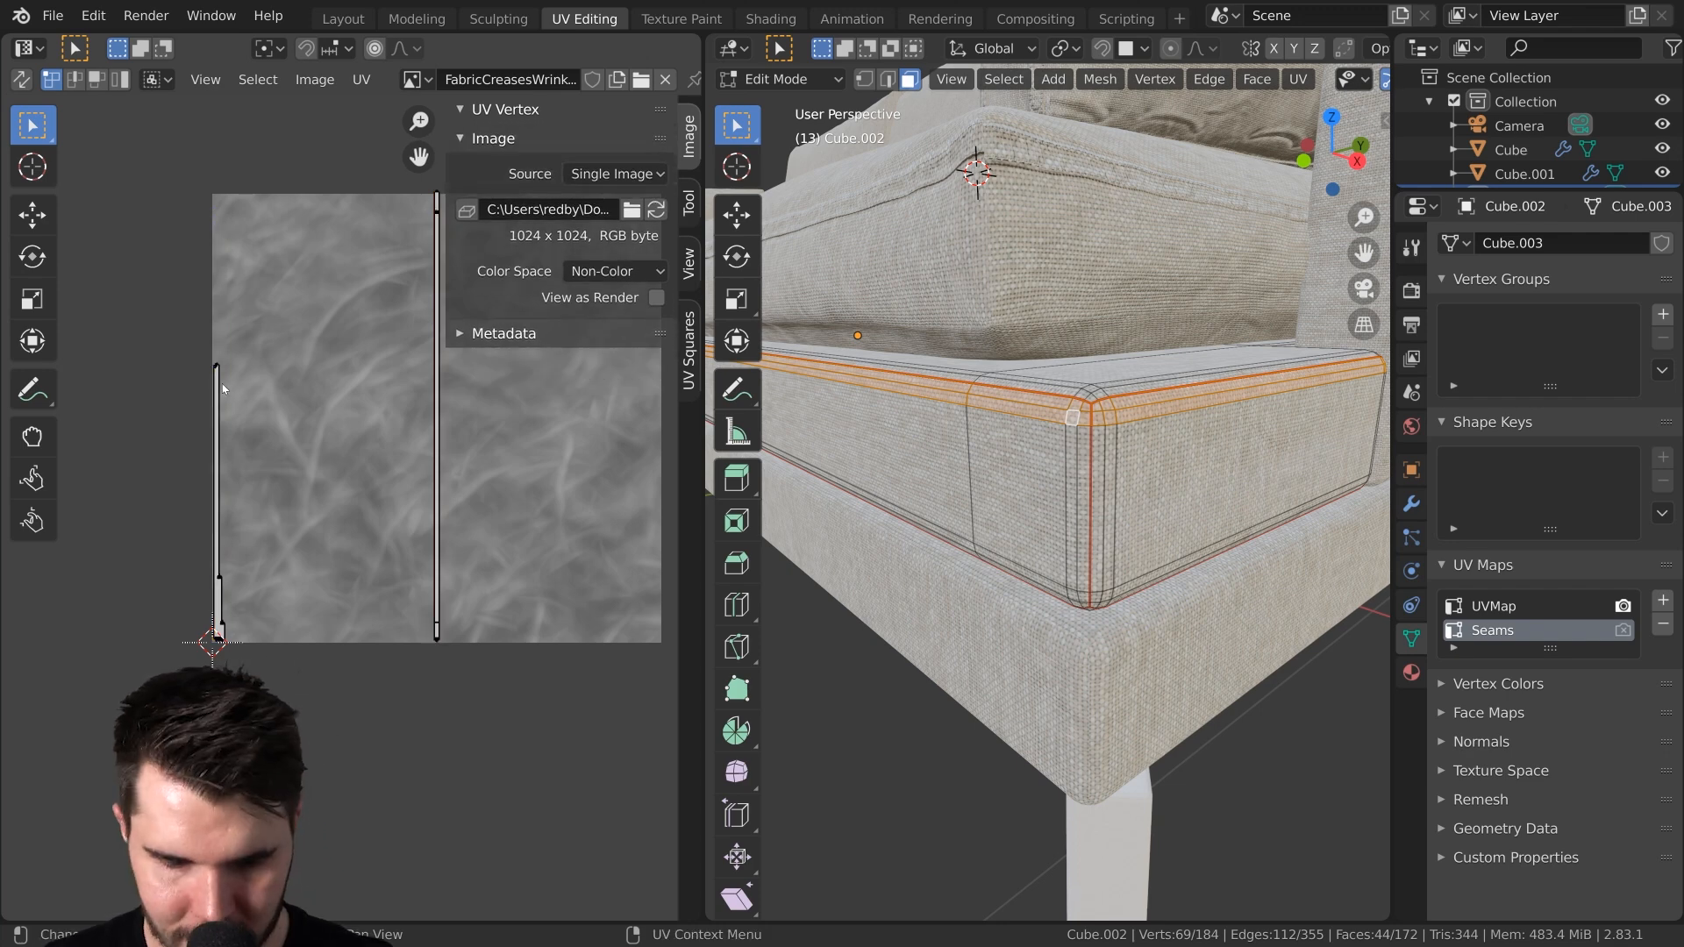
key(l)
click(509, 145)
text(.5)
key(Return)
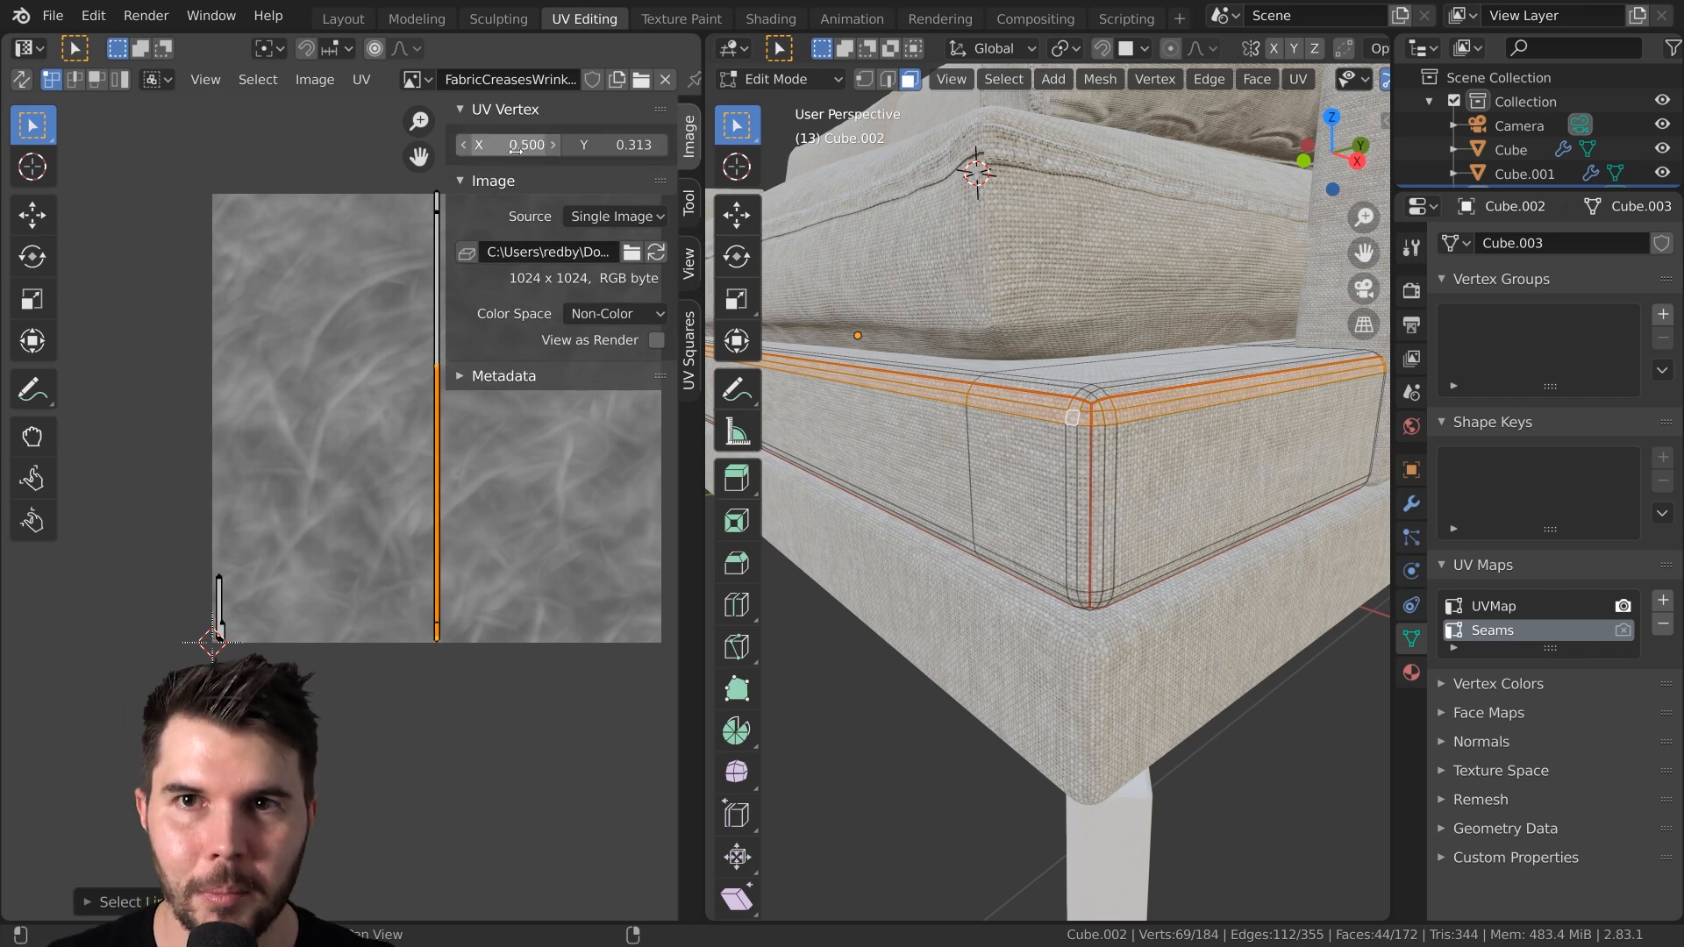
Set the X position of each of the two remaining short UV strips to 0.5 and hide the coordinates
key(alt+a)
key(l)
click(501, 145)
text(.5)
key(Return)
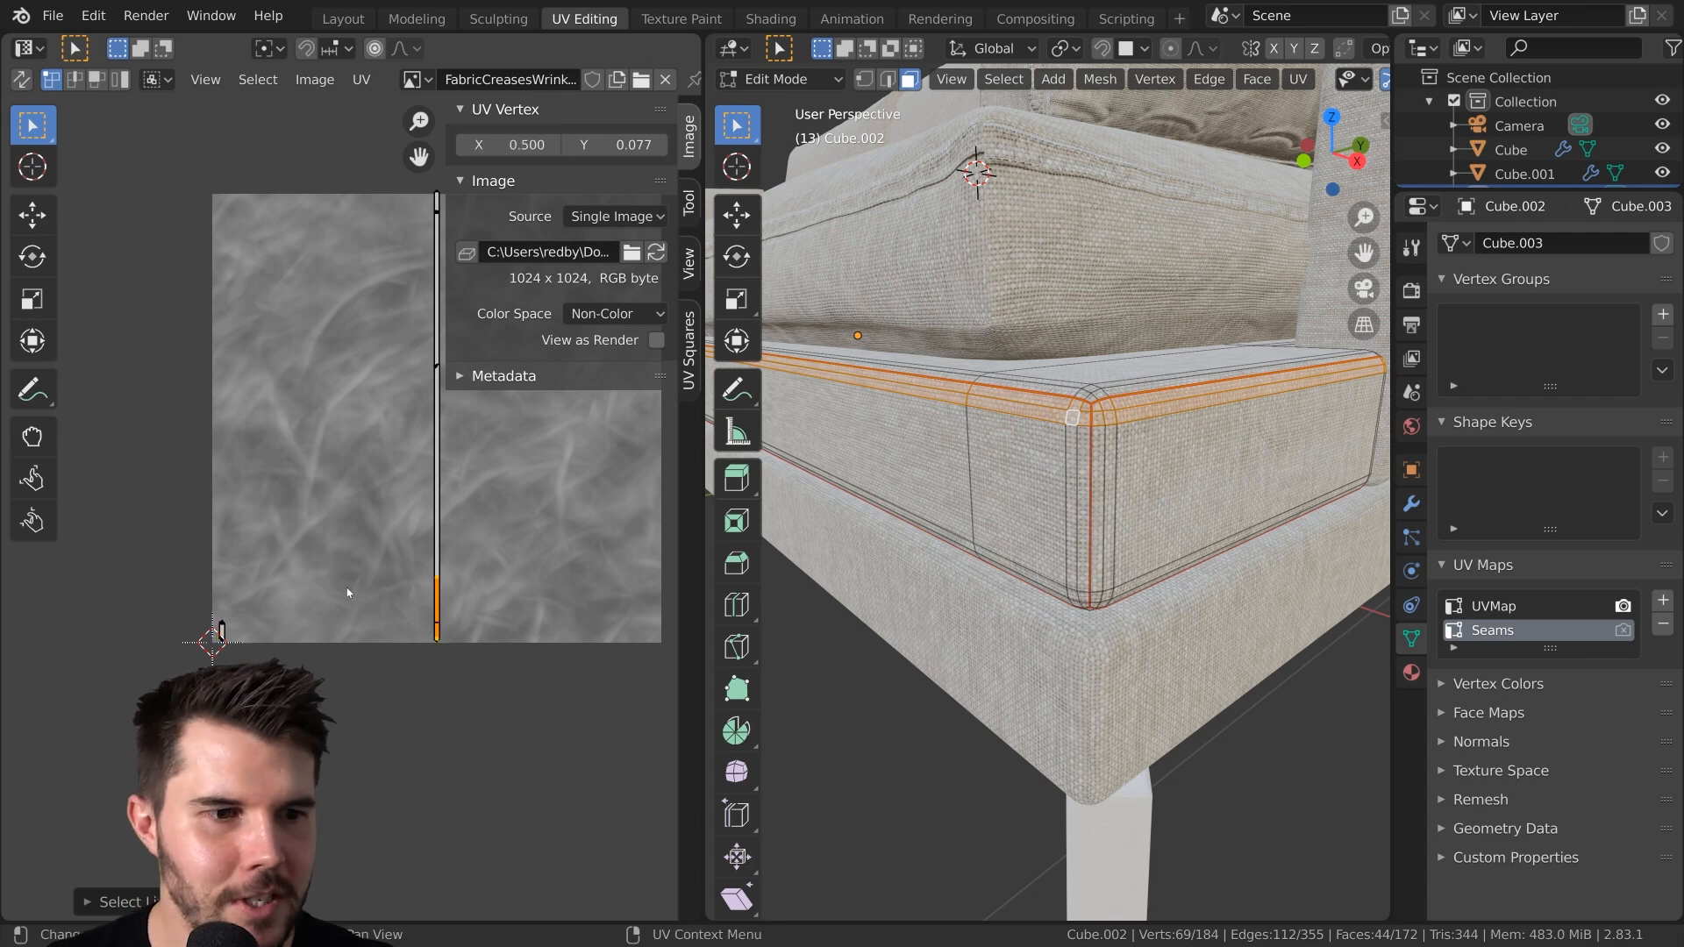
click(230, 626)
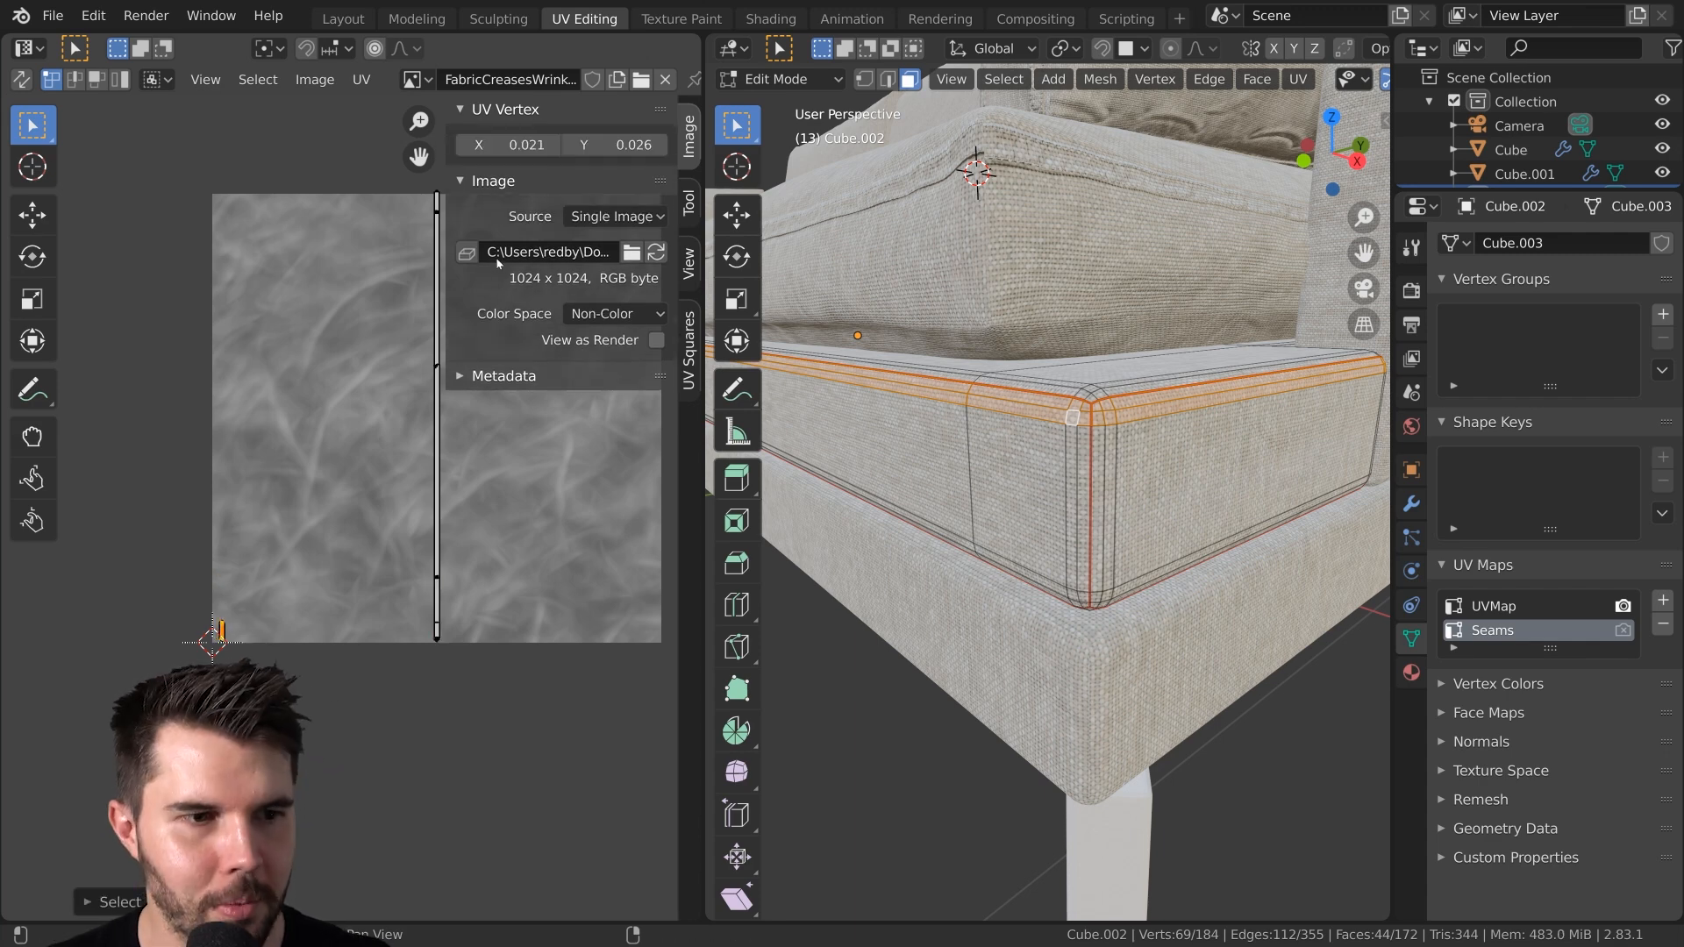
click(513, 144)
text(.5)
key(Return)
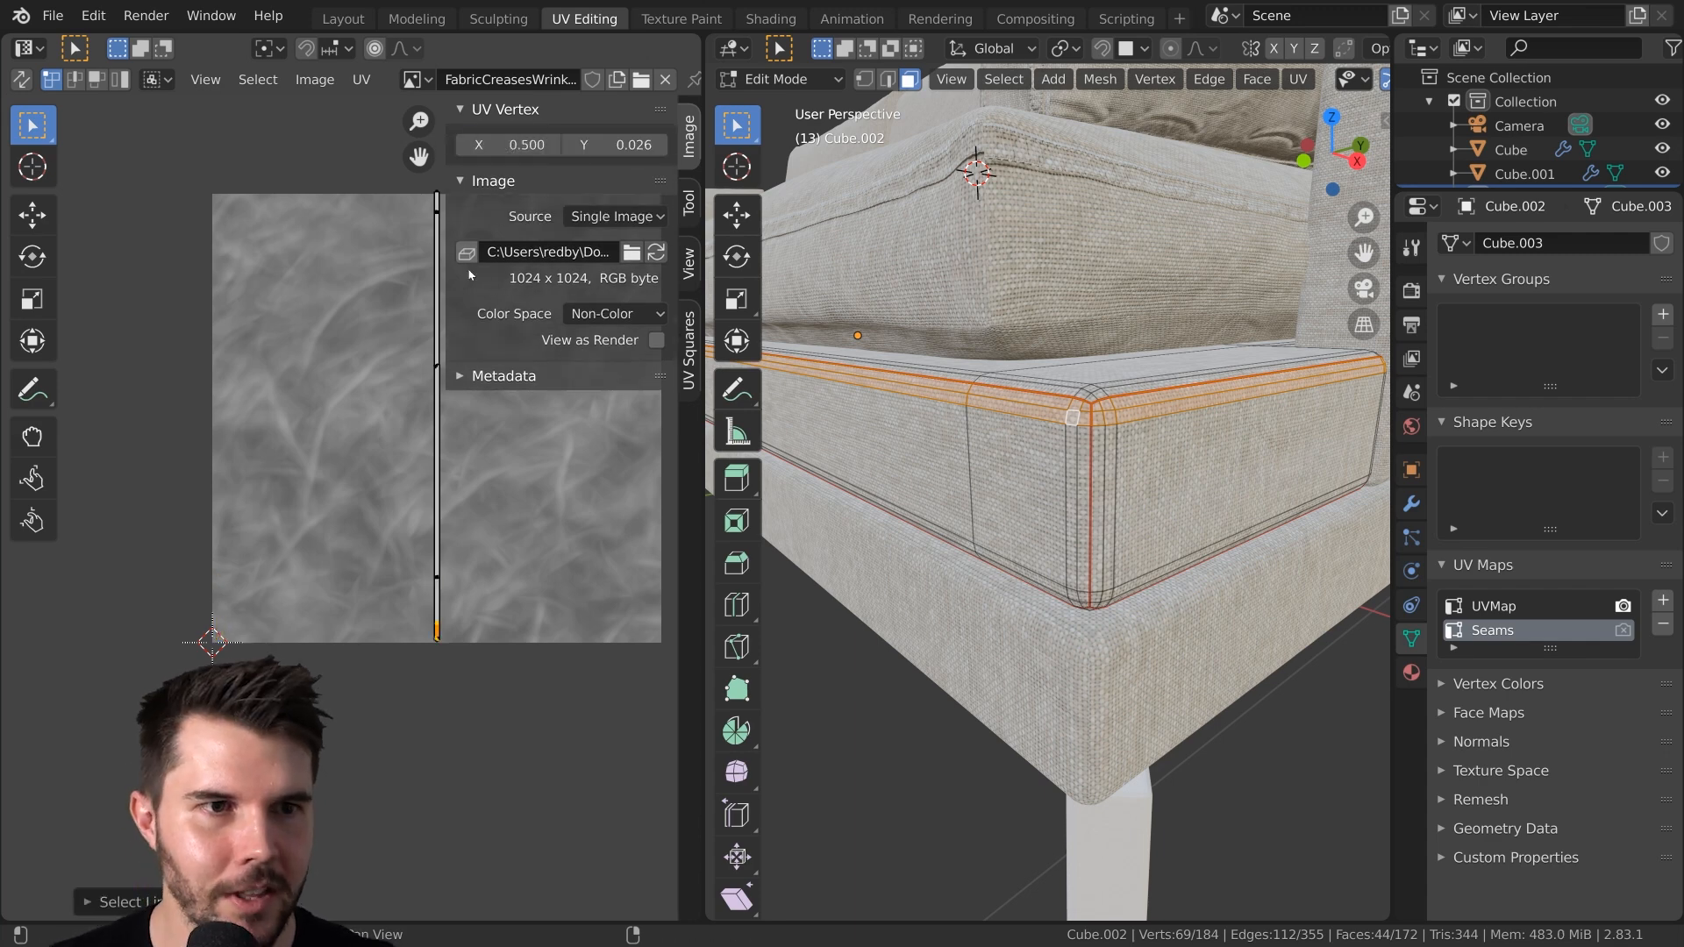
key(n)
Scale all the stacked UV strips up about 4 times around their shared centre and check the rail in Object Mode
key(s)
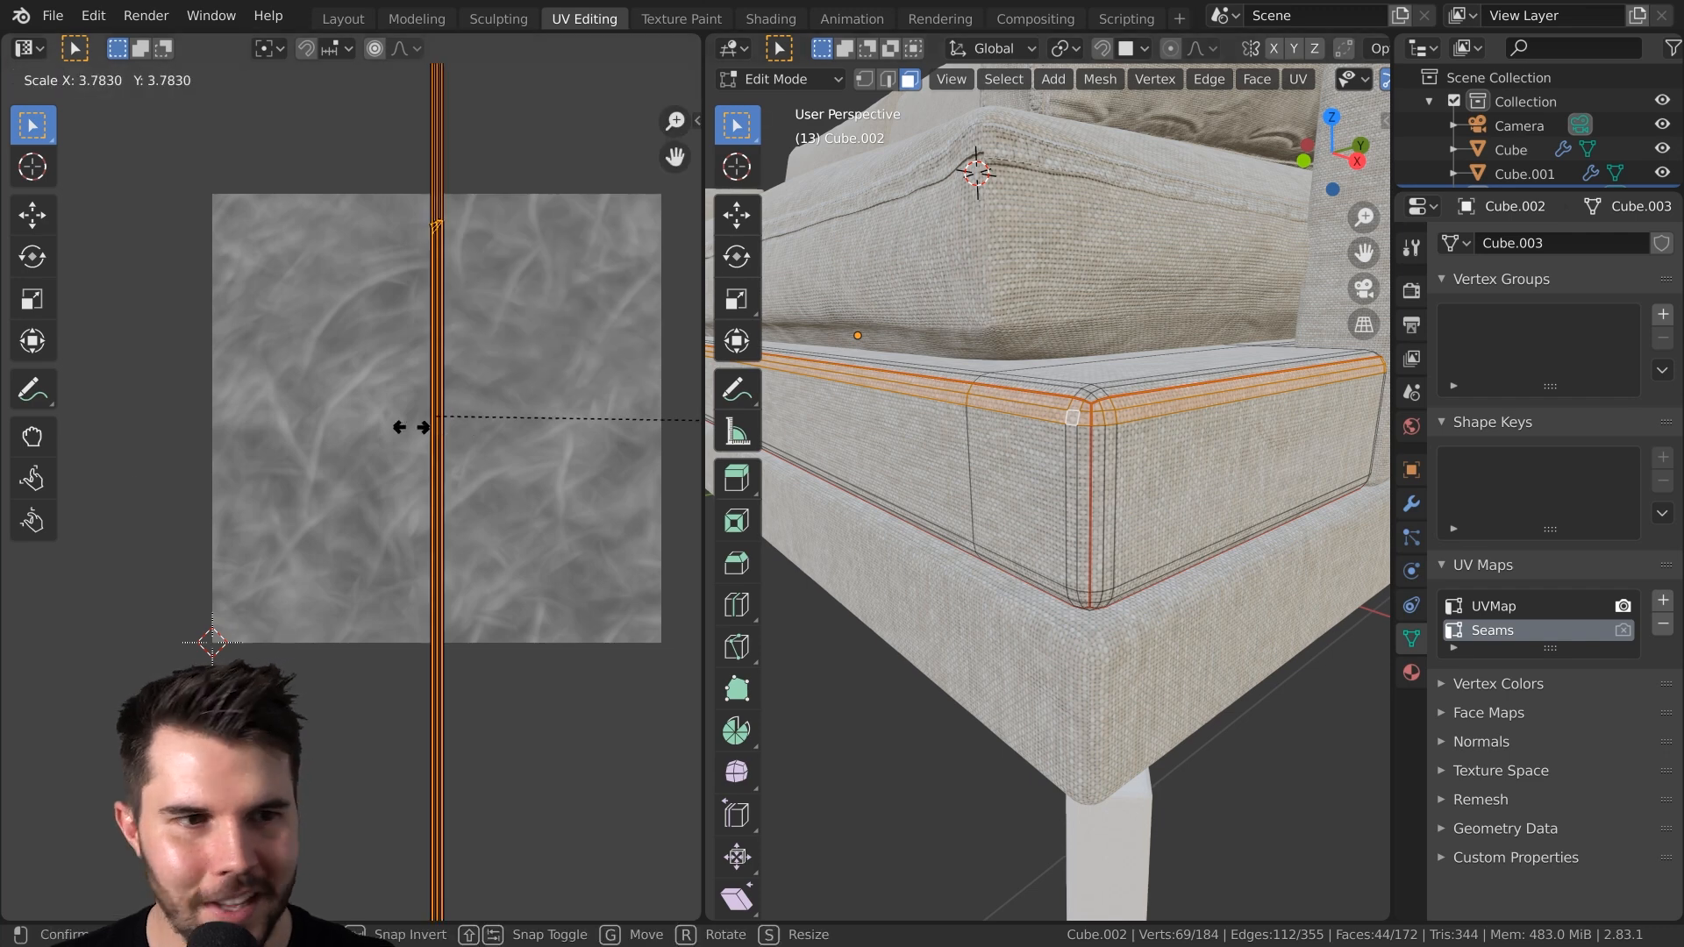
click(653, 249)
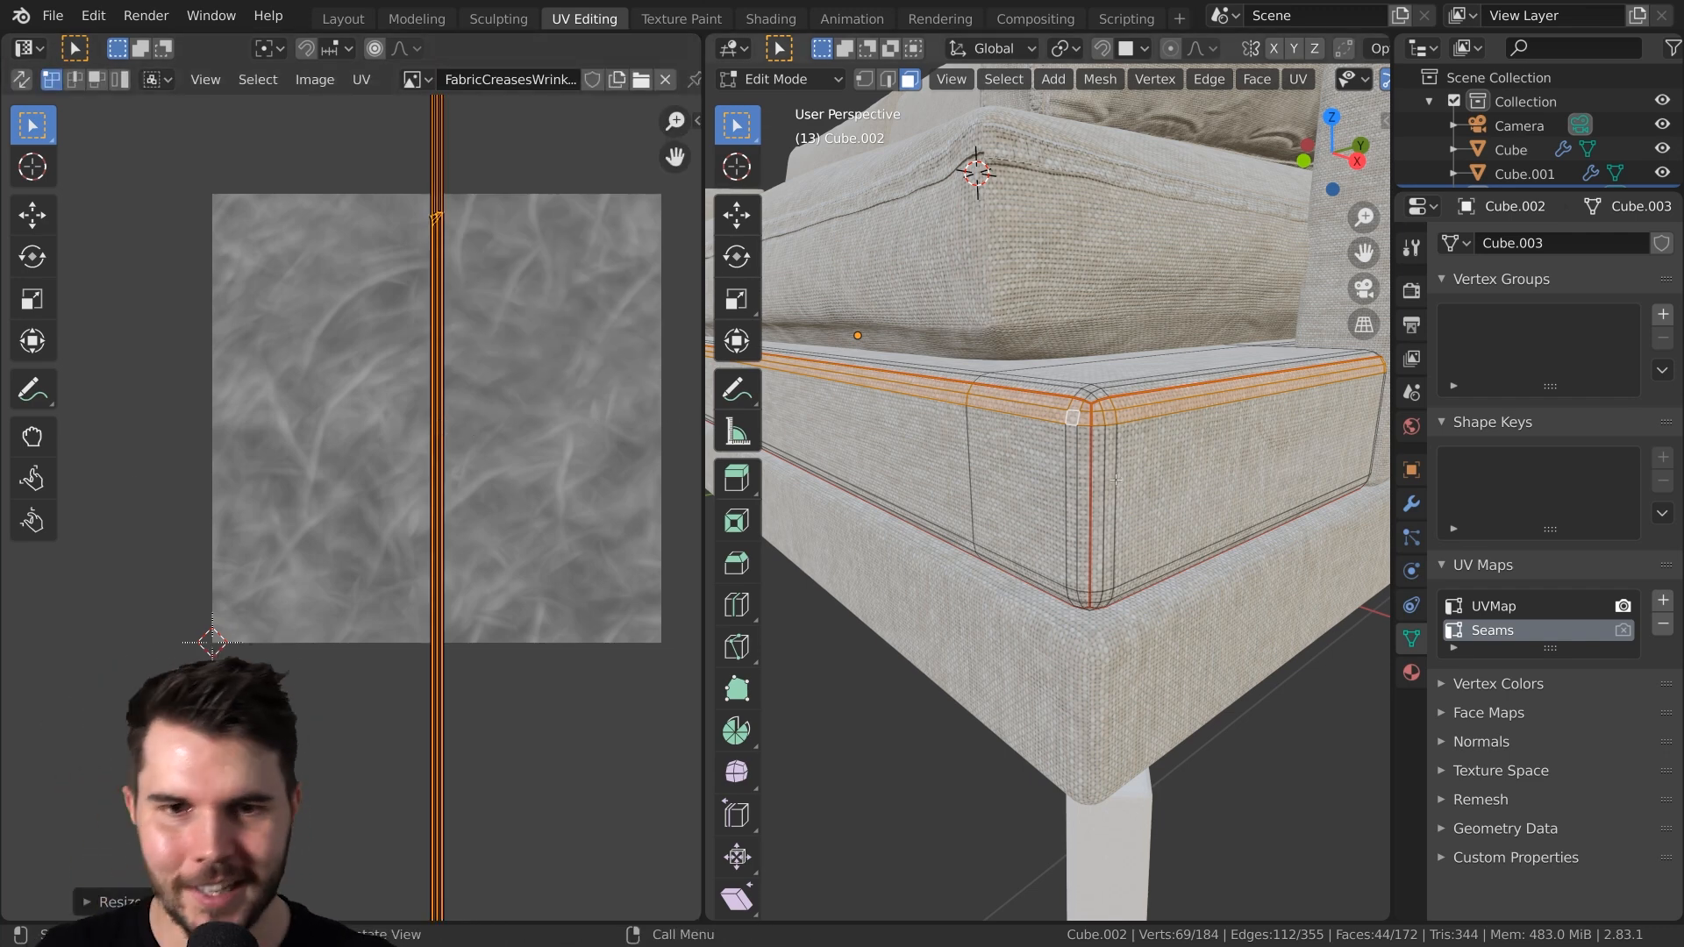
key(Tab)
key(Tab)
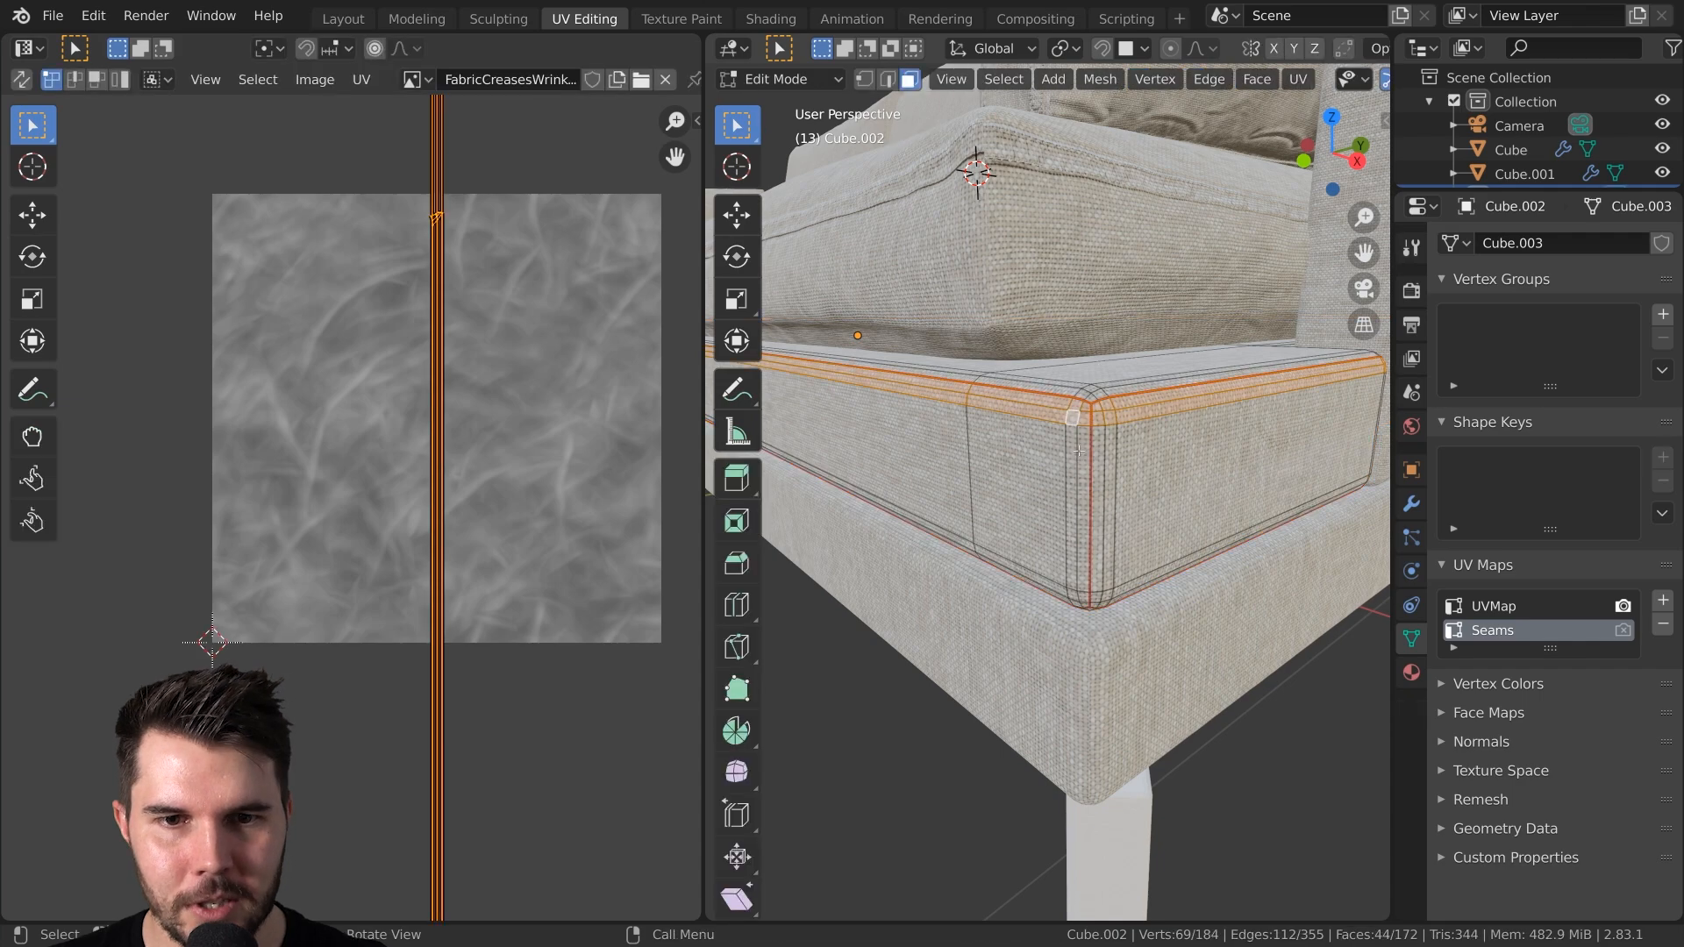
Enlarge the stacked UV strips about 20 times more until they cover roughly half the texture's width
key(s)
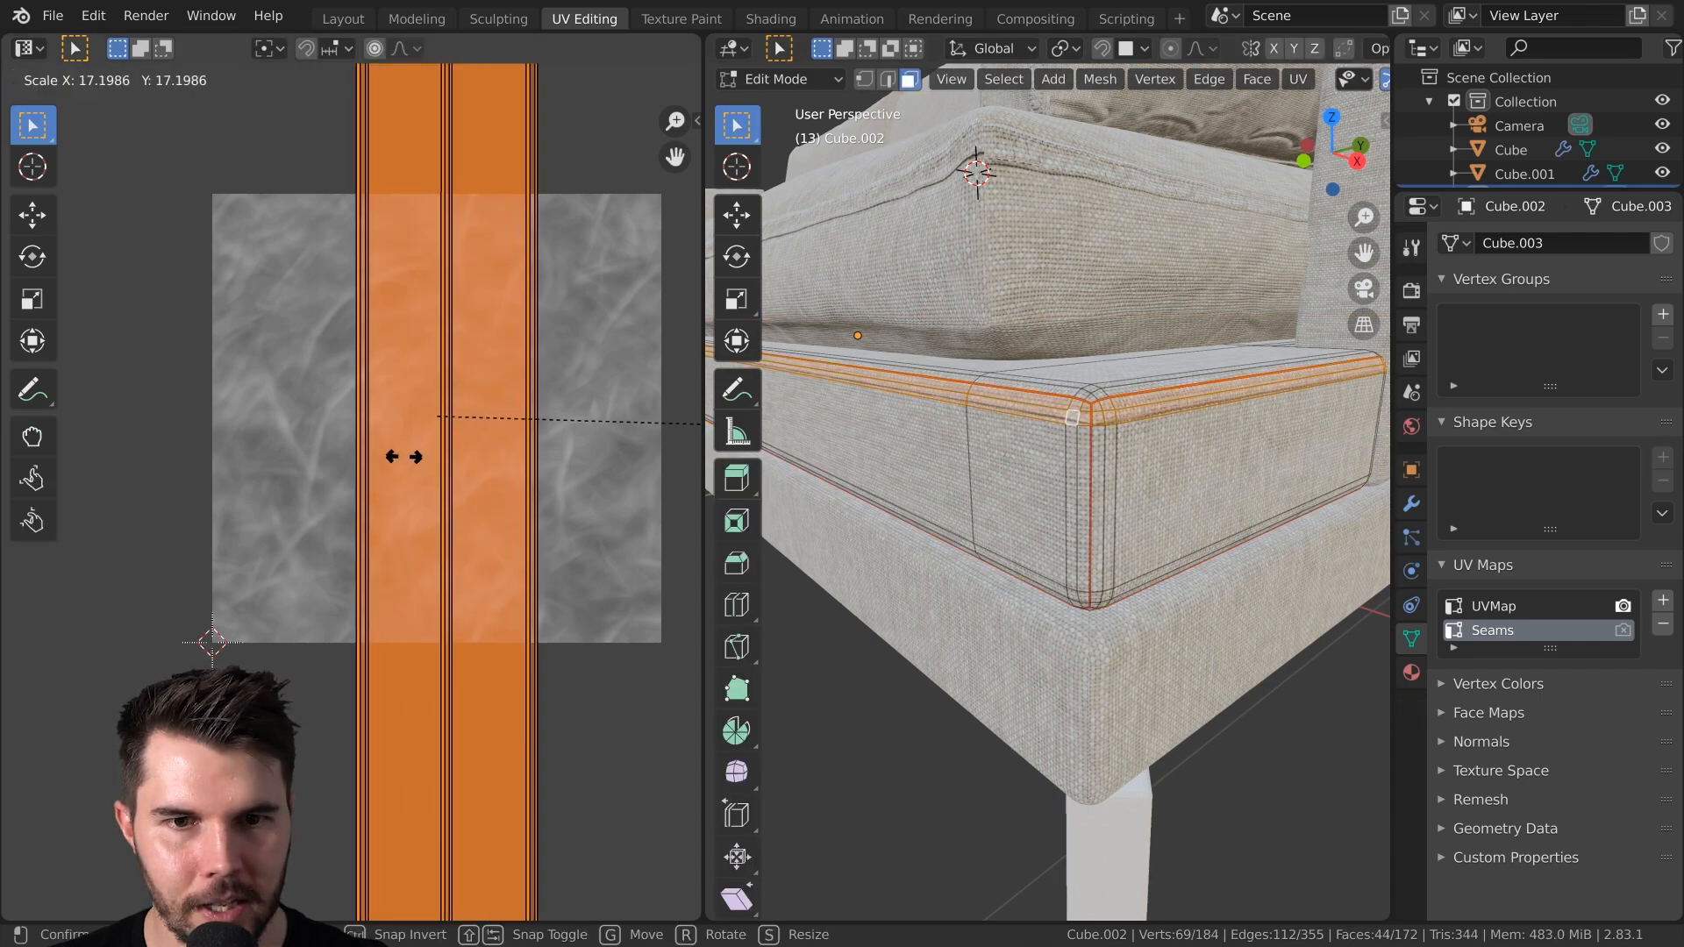
click(70, 478)
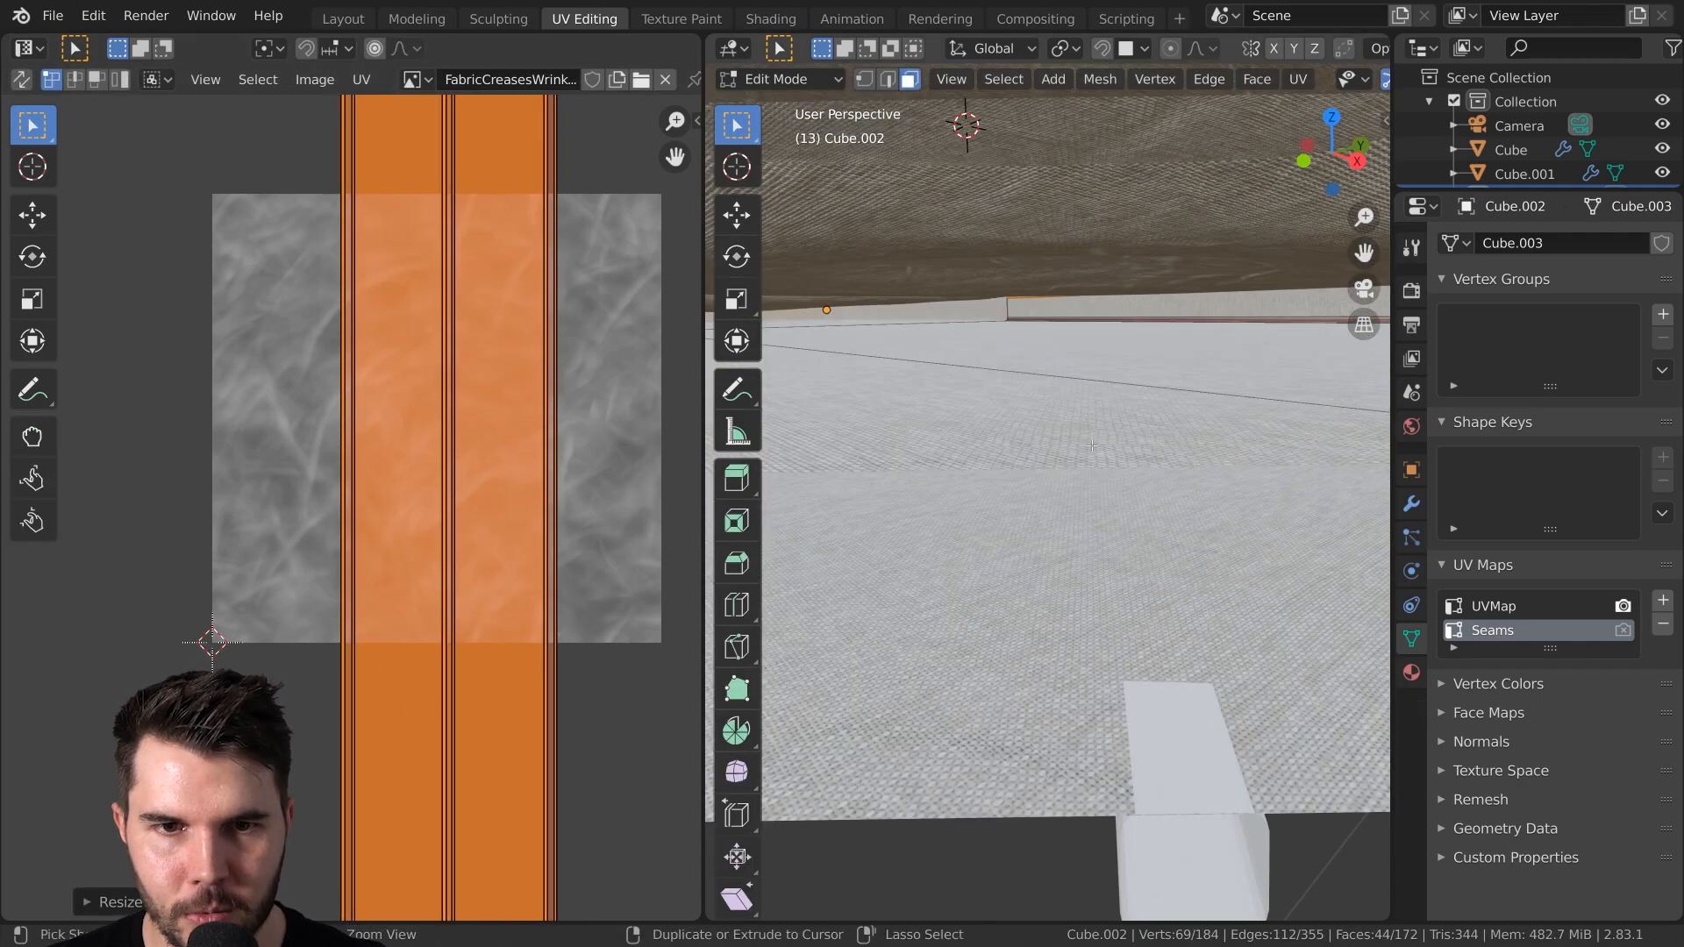
key(Tab)
key(Tab)
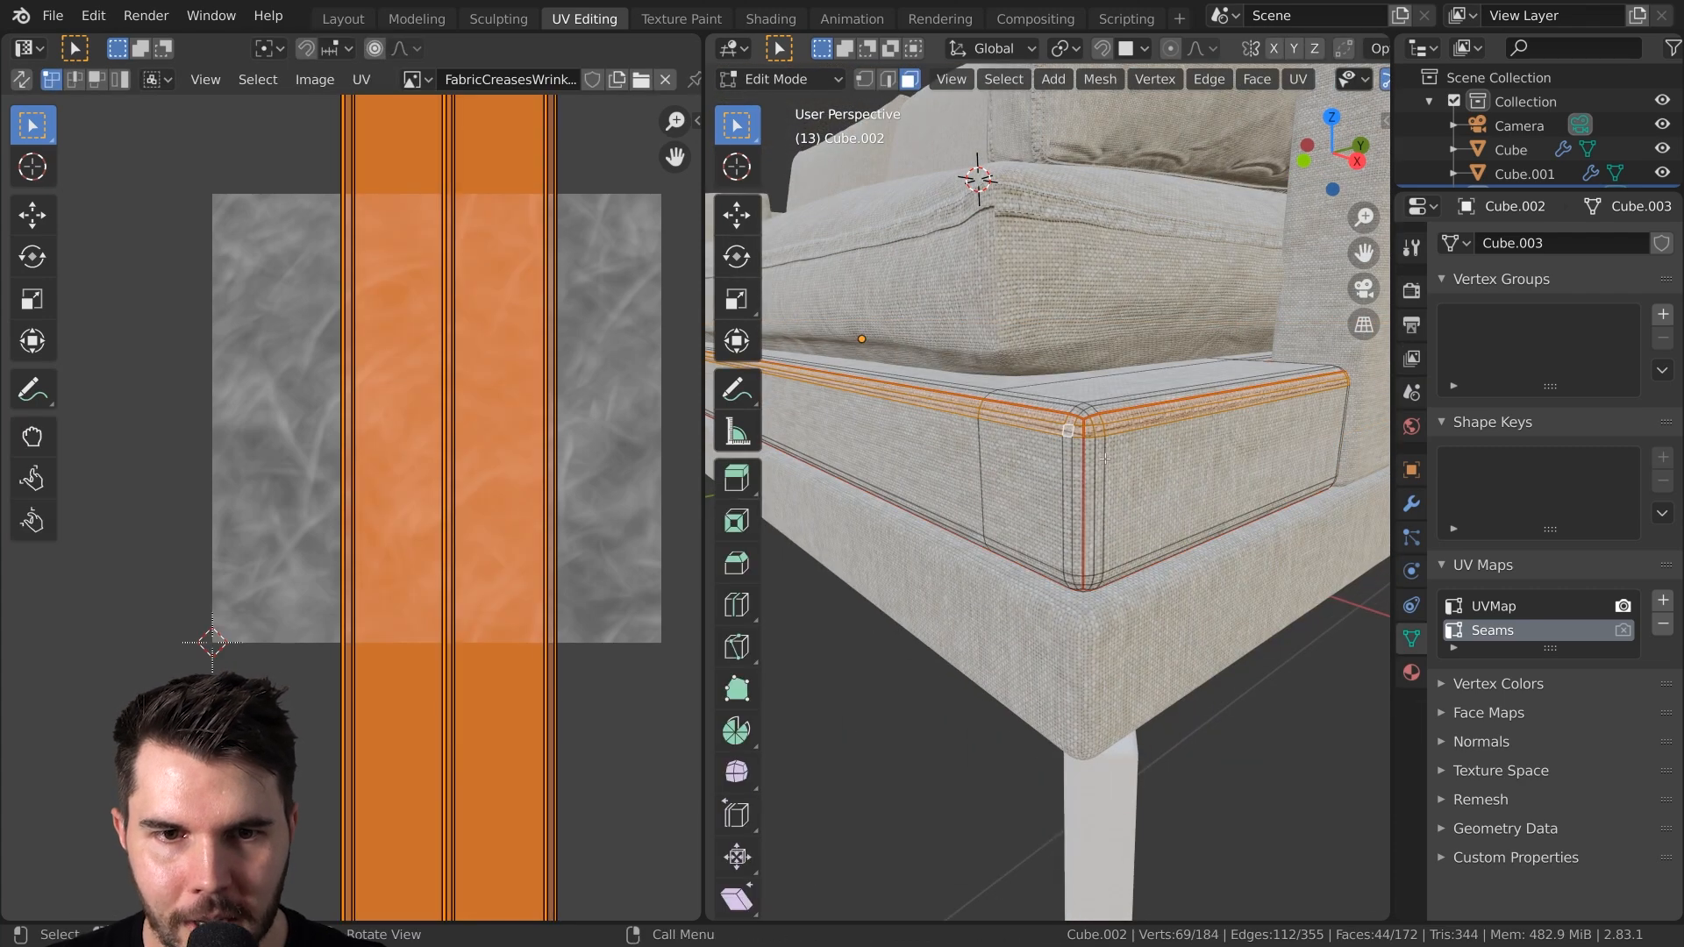
Scale the UV strips down slightly to about 0.87 and inspect the upper rail's corner in Object Mode
key(s)
click(566, 525)
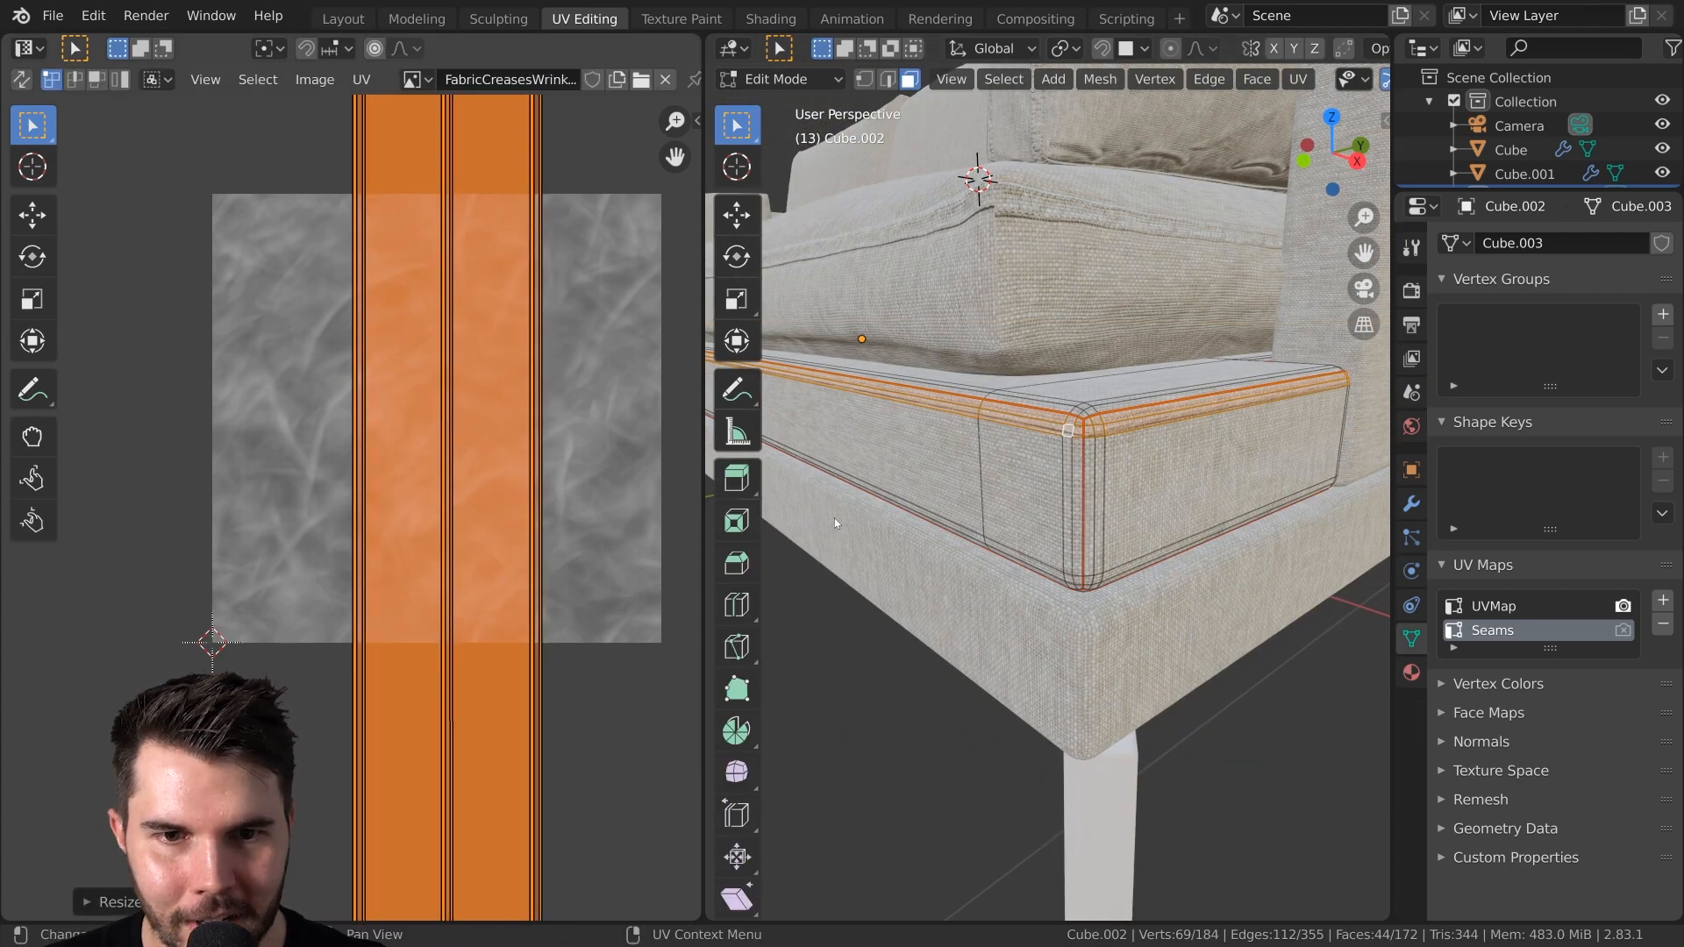
key(Tab)
middle_drag(986, 484, 1018, 588)
scroll(1018, 588, up, 3)
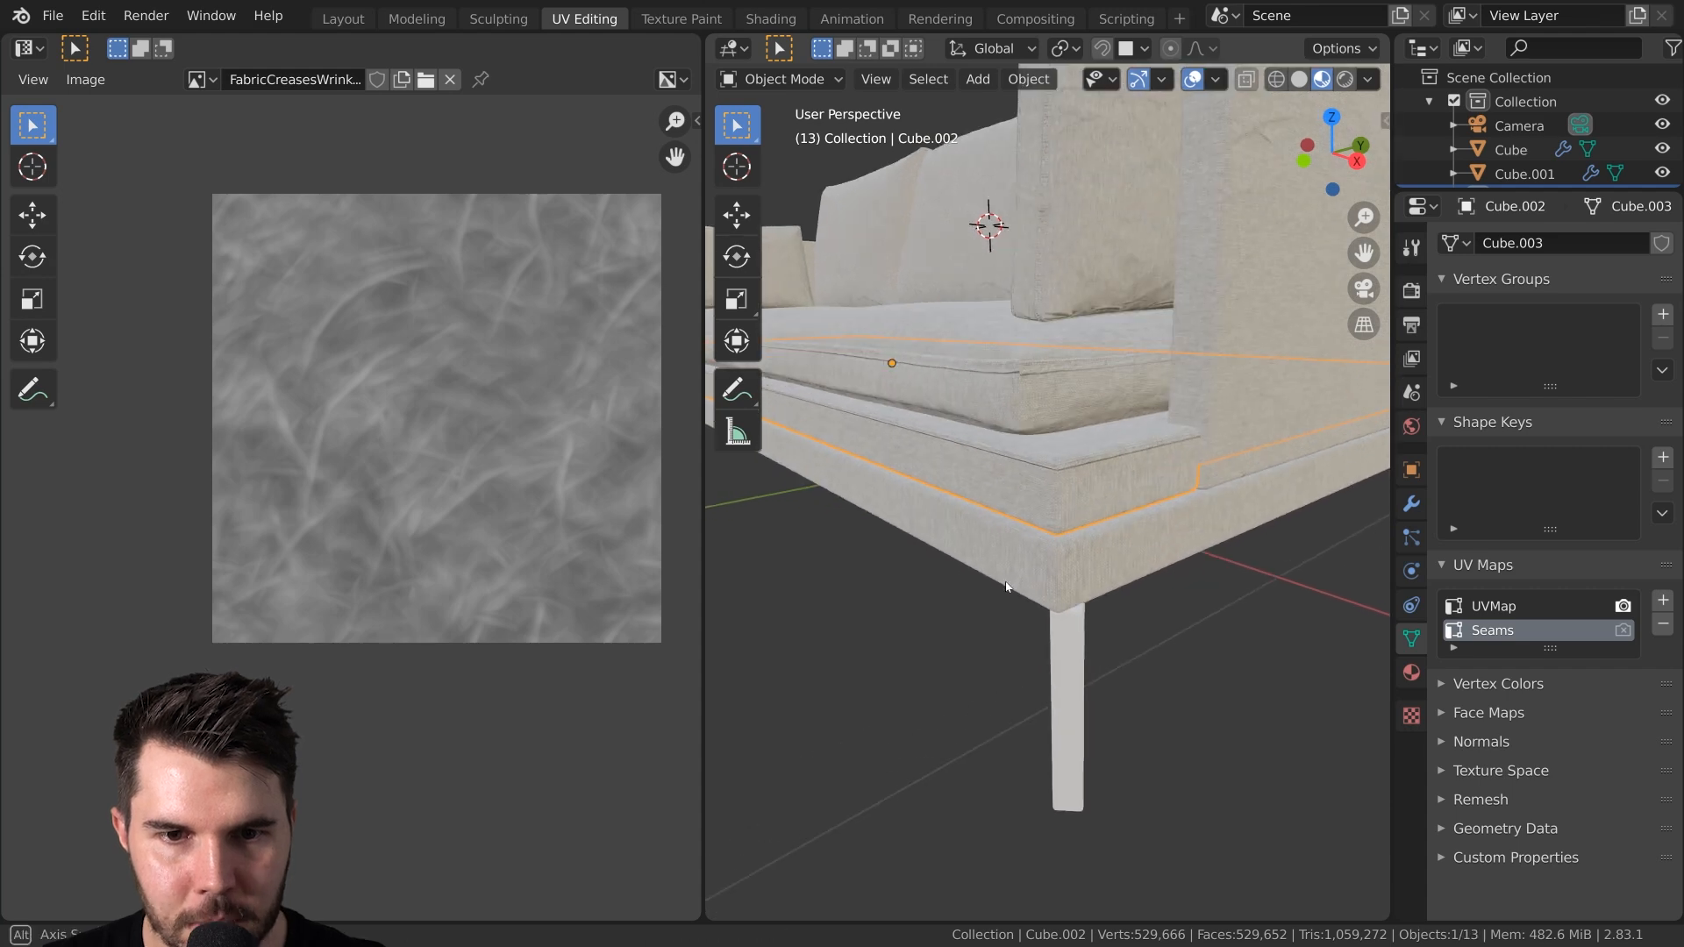
Examine the seams and fabric texture on the sofa's rails, armrest panel and cushions in the Layout workspace
shift+click(1018, 550)
shift+click(1171, 403)
scroll(1165, 439, down, 3)
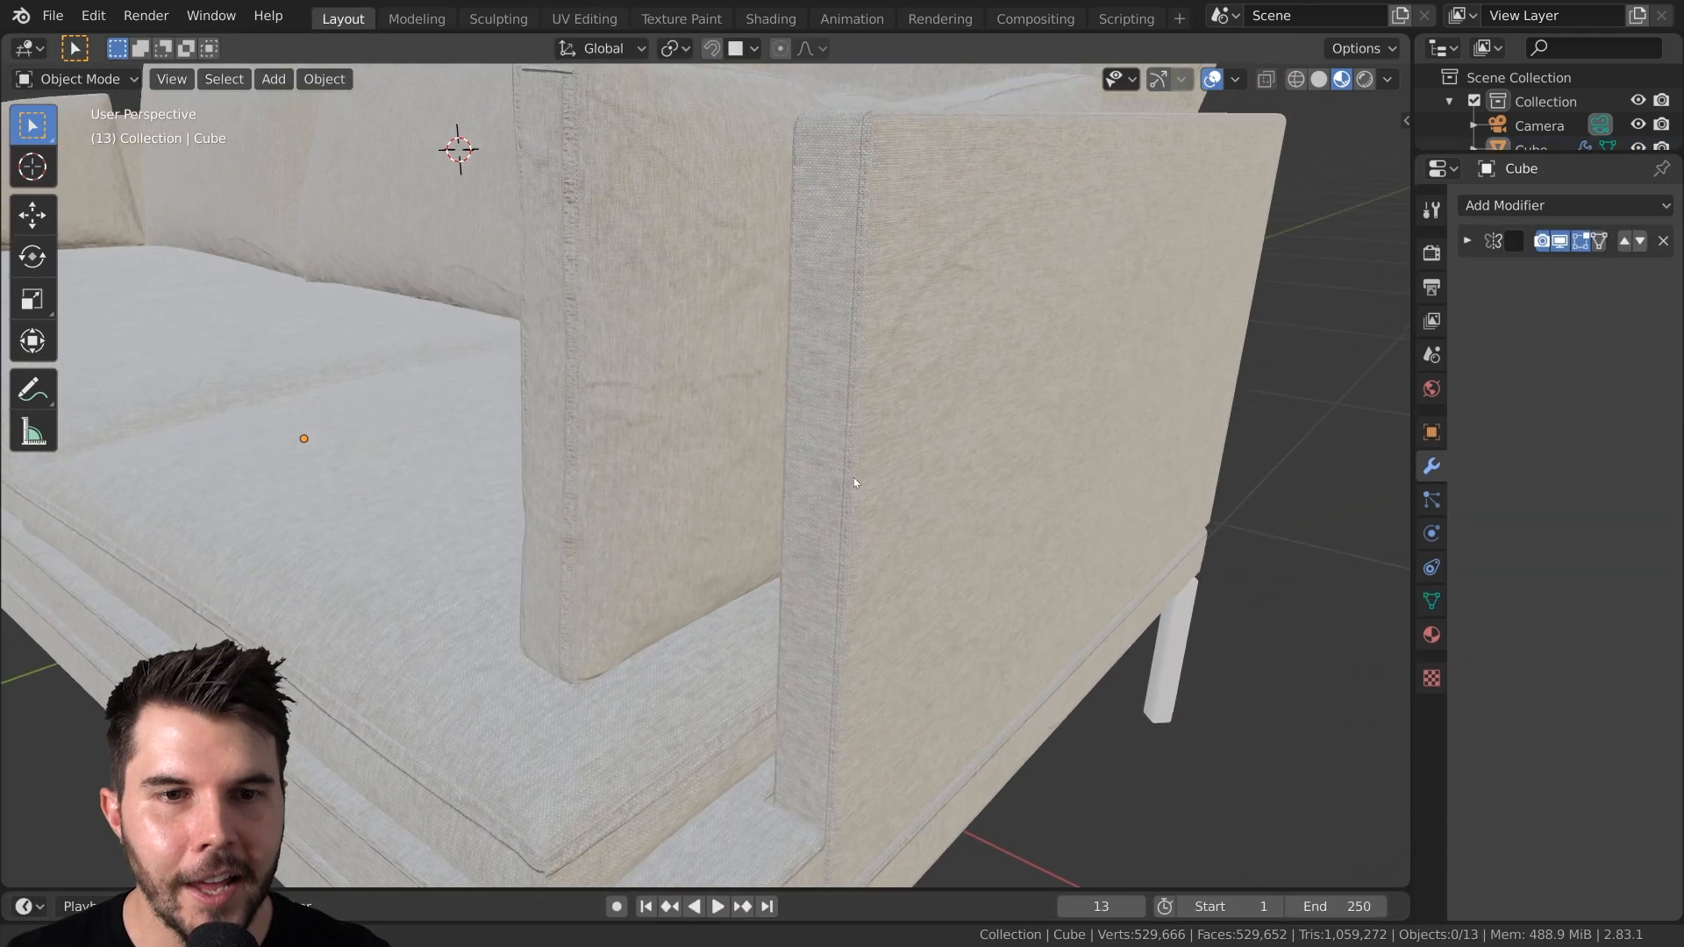
middle_drag(854, 477, 841, 400)
scroll(751, 586, down, 2)
middle_drag(751, 586, 765, 491)
scroll(653, 515, up, 1)
scroll(653, 515, up, 1)
scroll(520, 613, down, 1)
middle_drag(813, 577, 782, 618)
scroll(1057, 617, down, 2)
middle_drag(884, 616, 790, 590)
scroll(702, 570, up, 2)
middle_drag(627, 554, 873, 519)
scroll(818, 550, down, 1)
Select the pillow beside the armrest, split the 3D viewport vertically and show the Shader Editor in the new area
click(1035, 256)
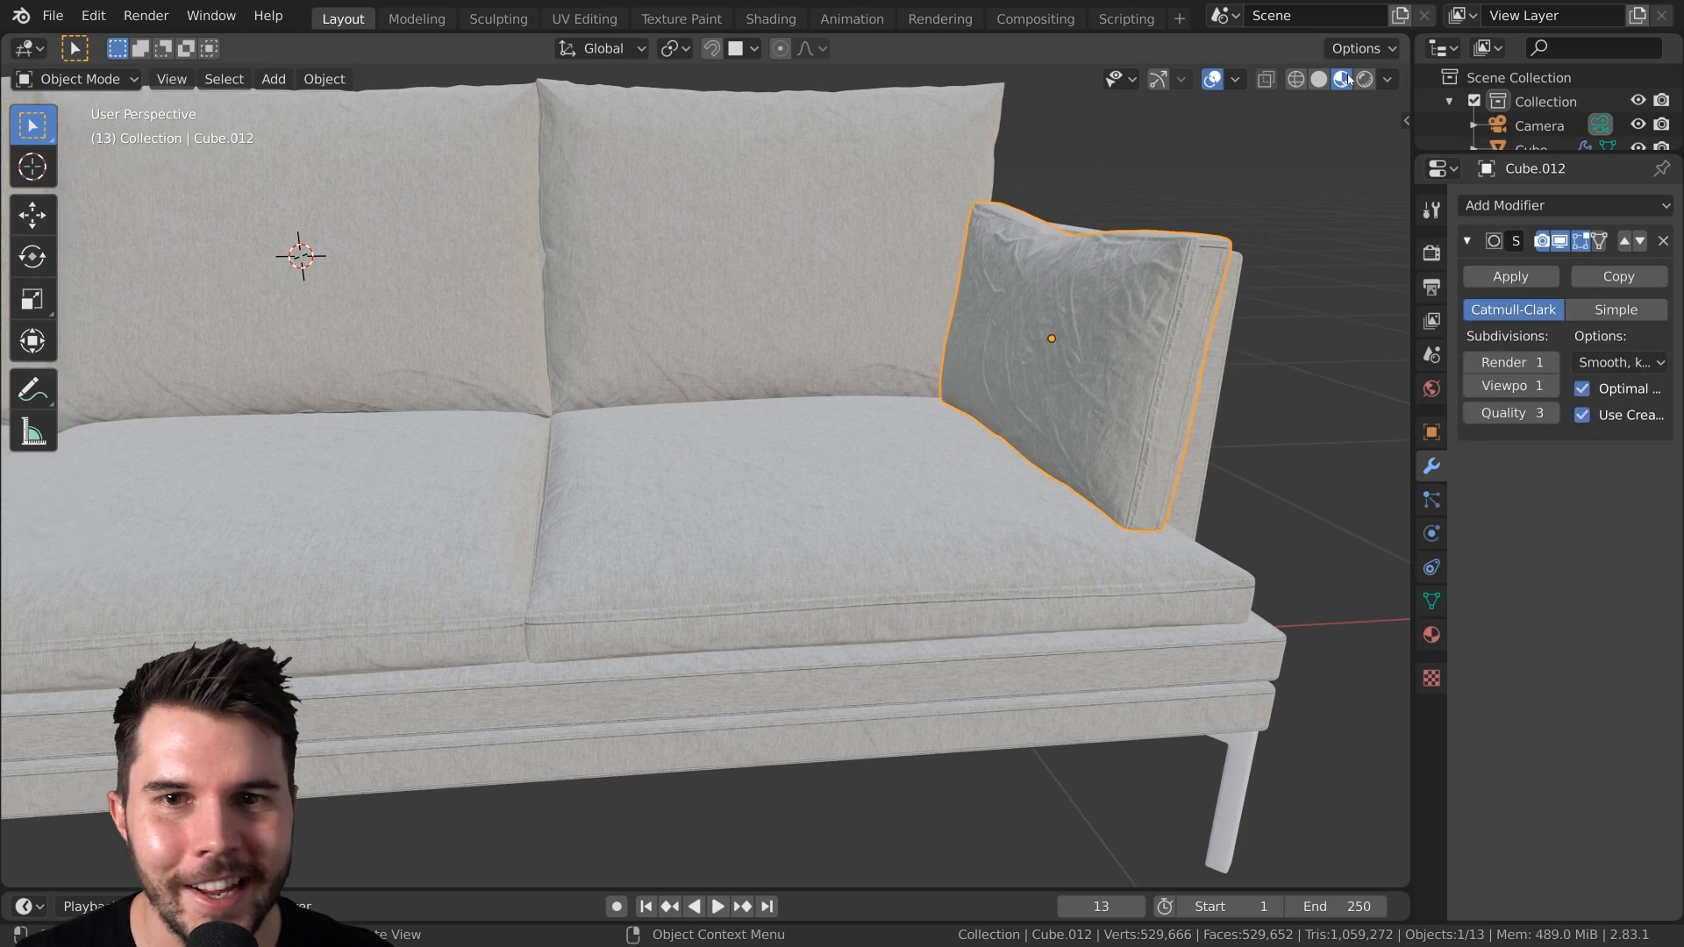
key(ctrl+space)
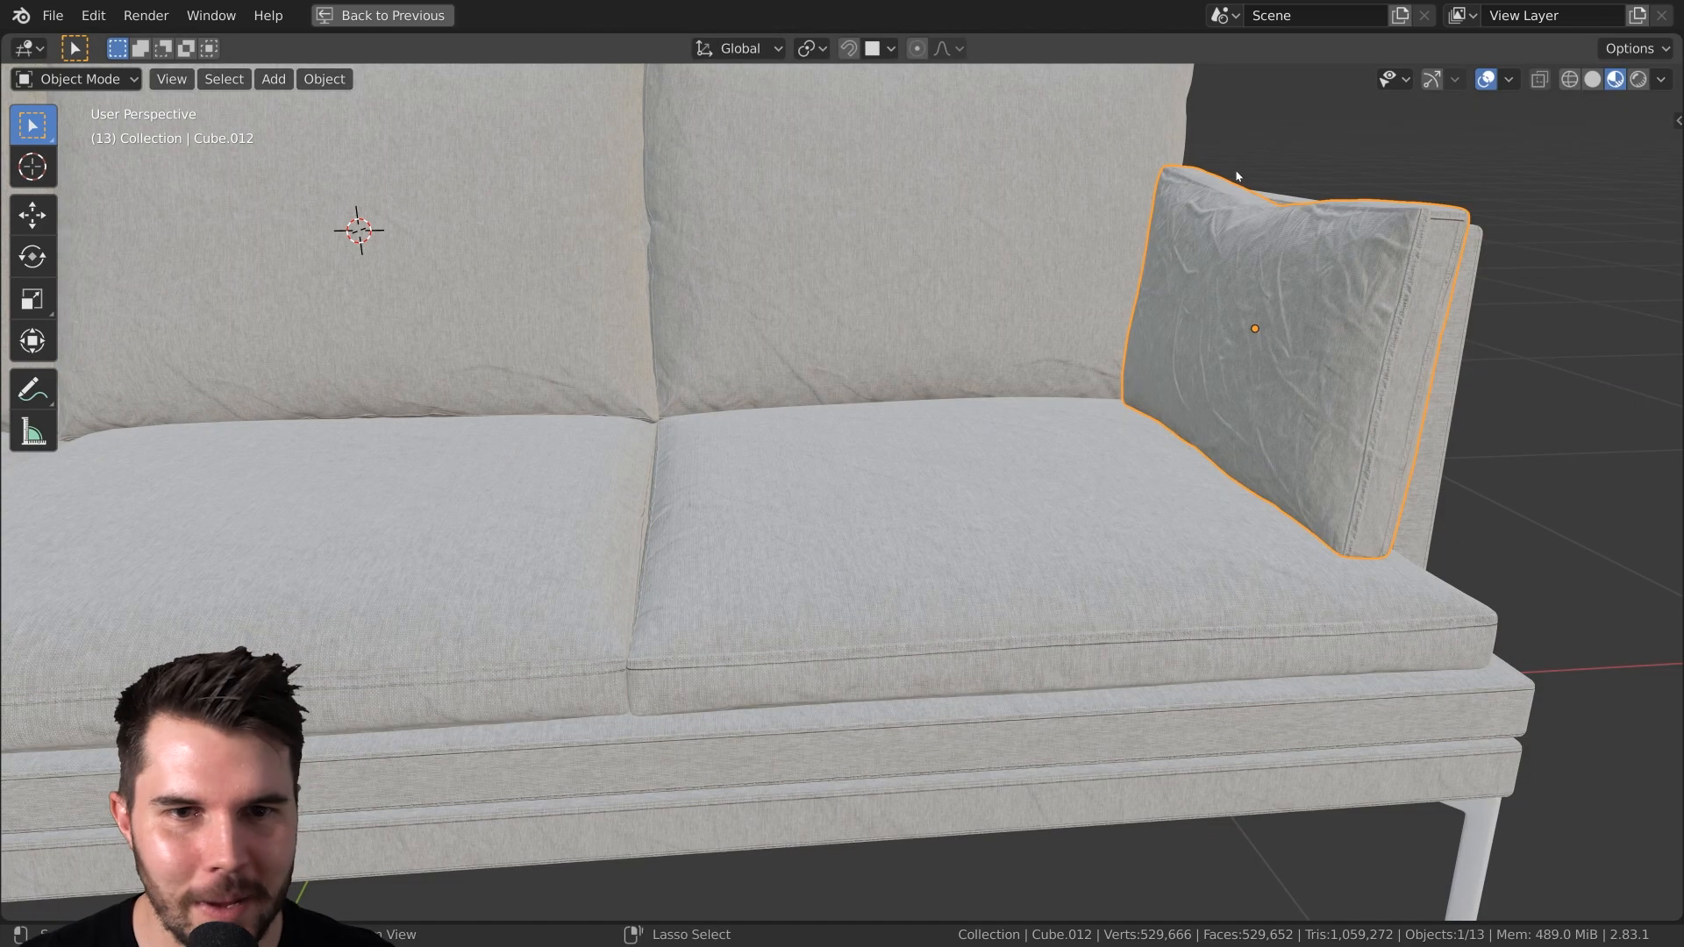
key(ctrl+space)
drag(1205, 45, 911, 46)
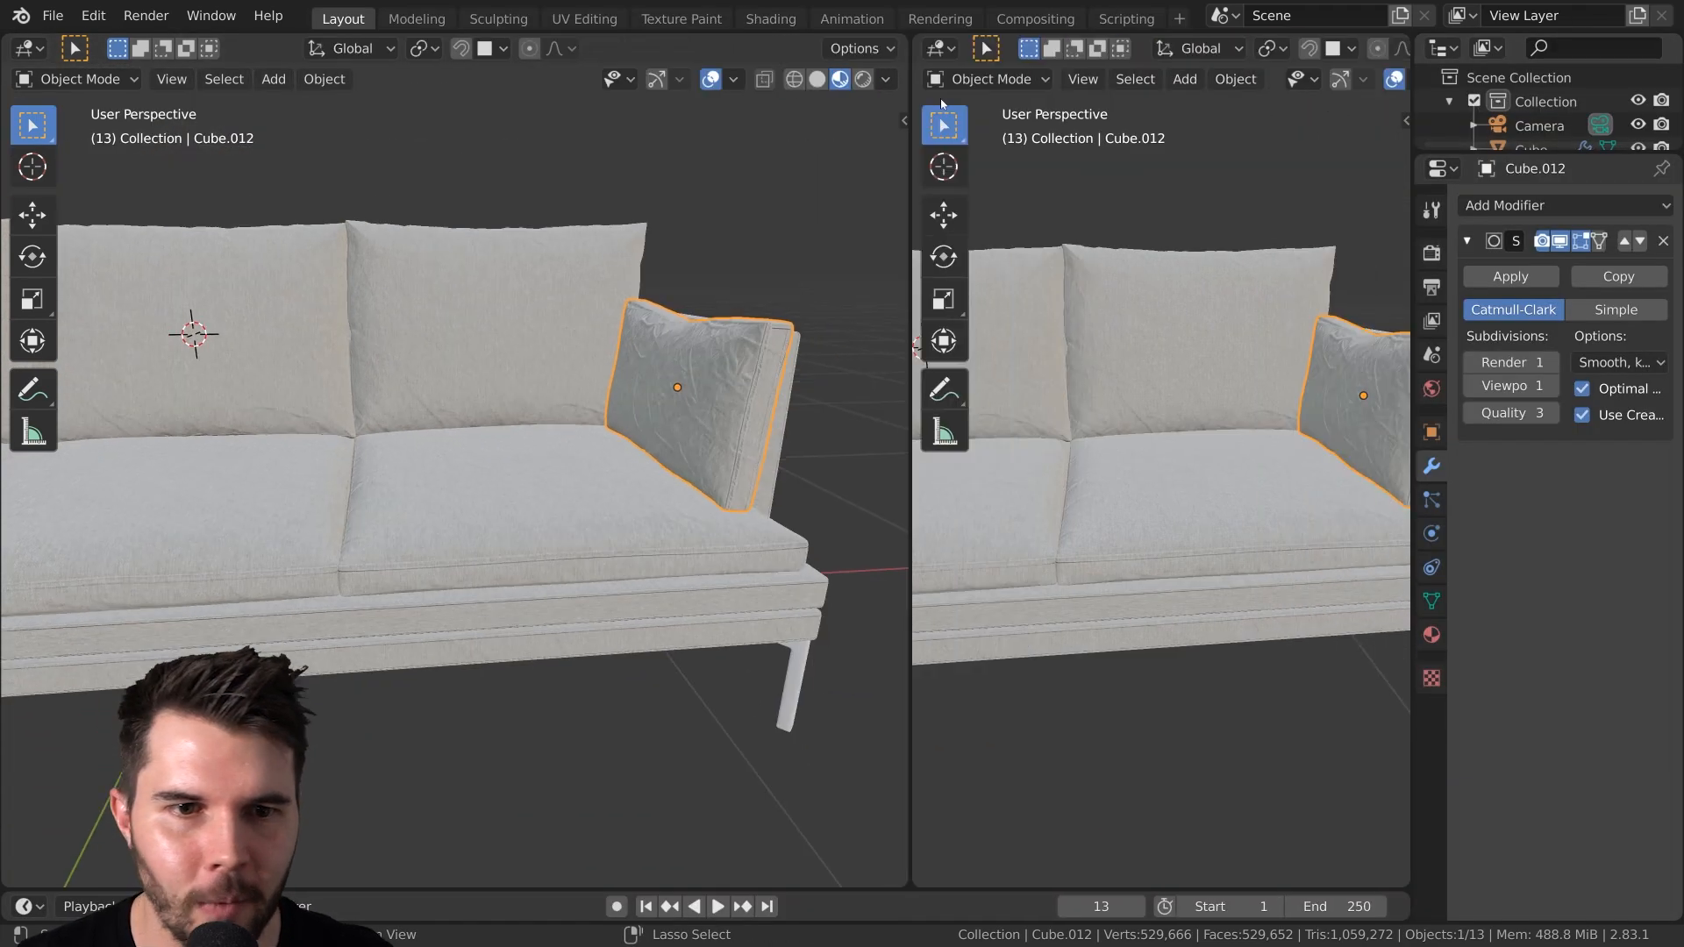
key(shift+F4)
key(shift+F3)
scroll(1109, 371, up, 5)
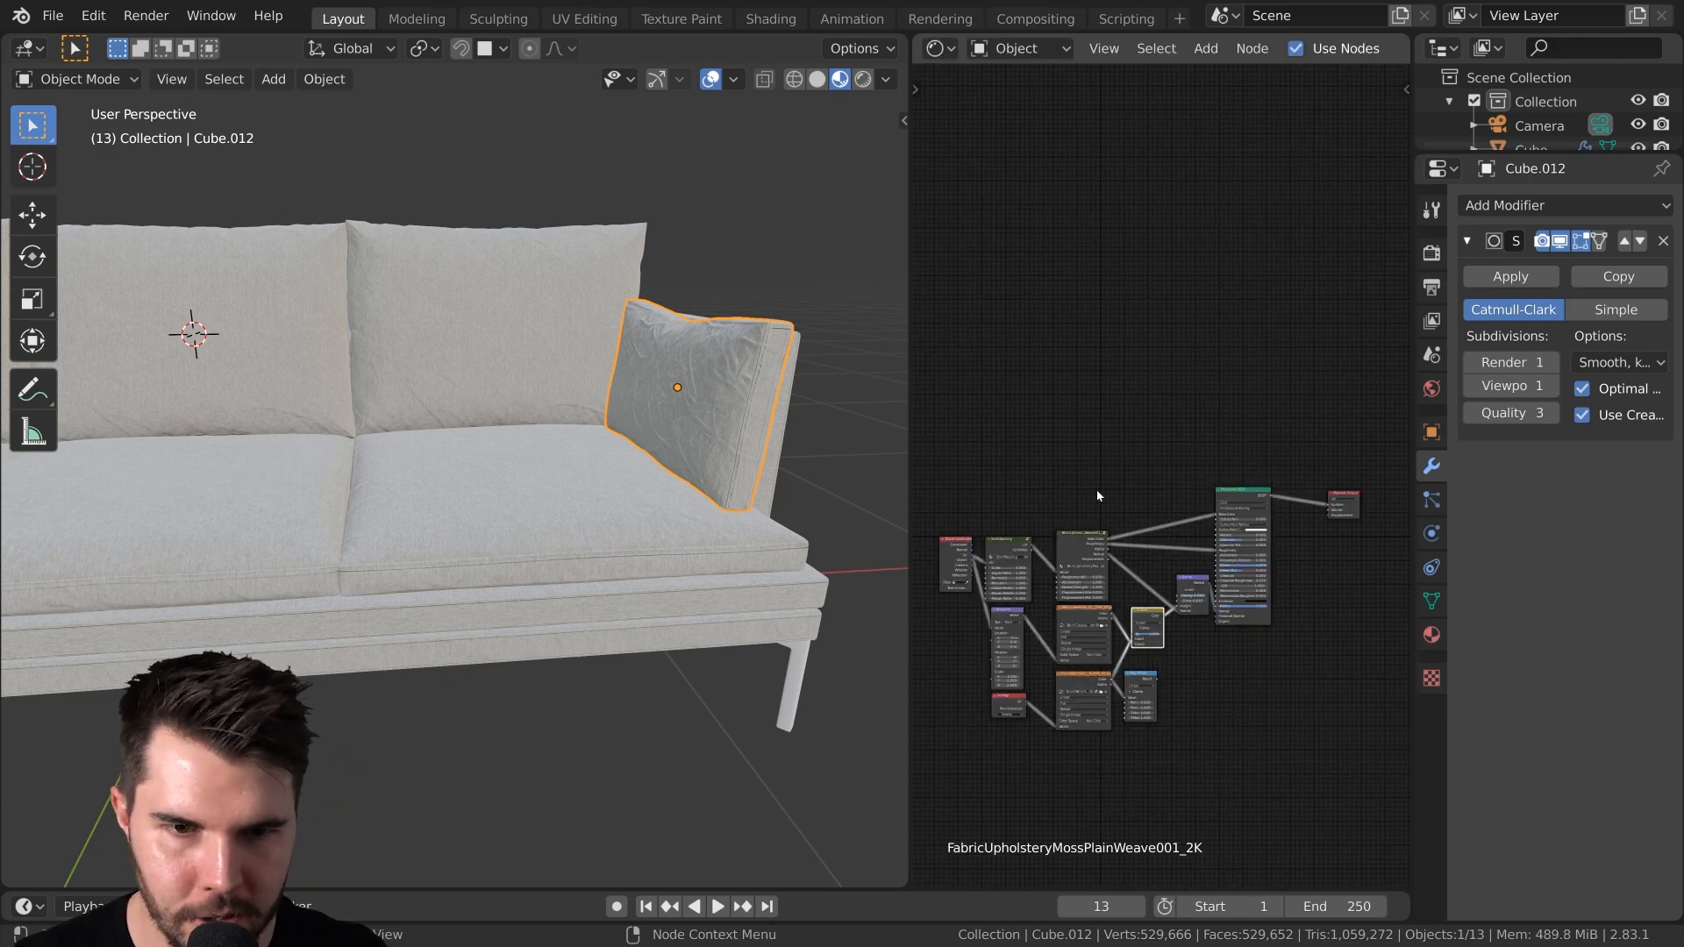
Set the Screen node's factor to 0.296 to soften the fabric creases, checking the pillow's surface
scroll(1213, 408, up, 8)
middle_drag(1253, 517, 1184, 428)
scroll(1298, 534, up, 2)
shift+middle_drag(755, 445, 614, 702)
scroll(592, 549, up, 4)
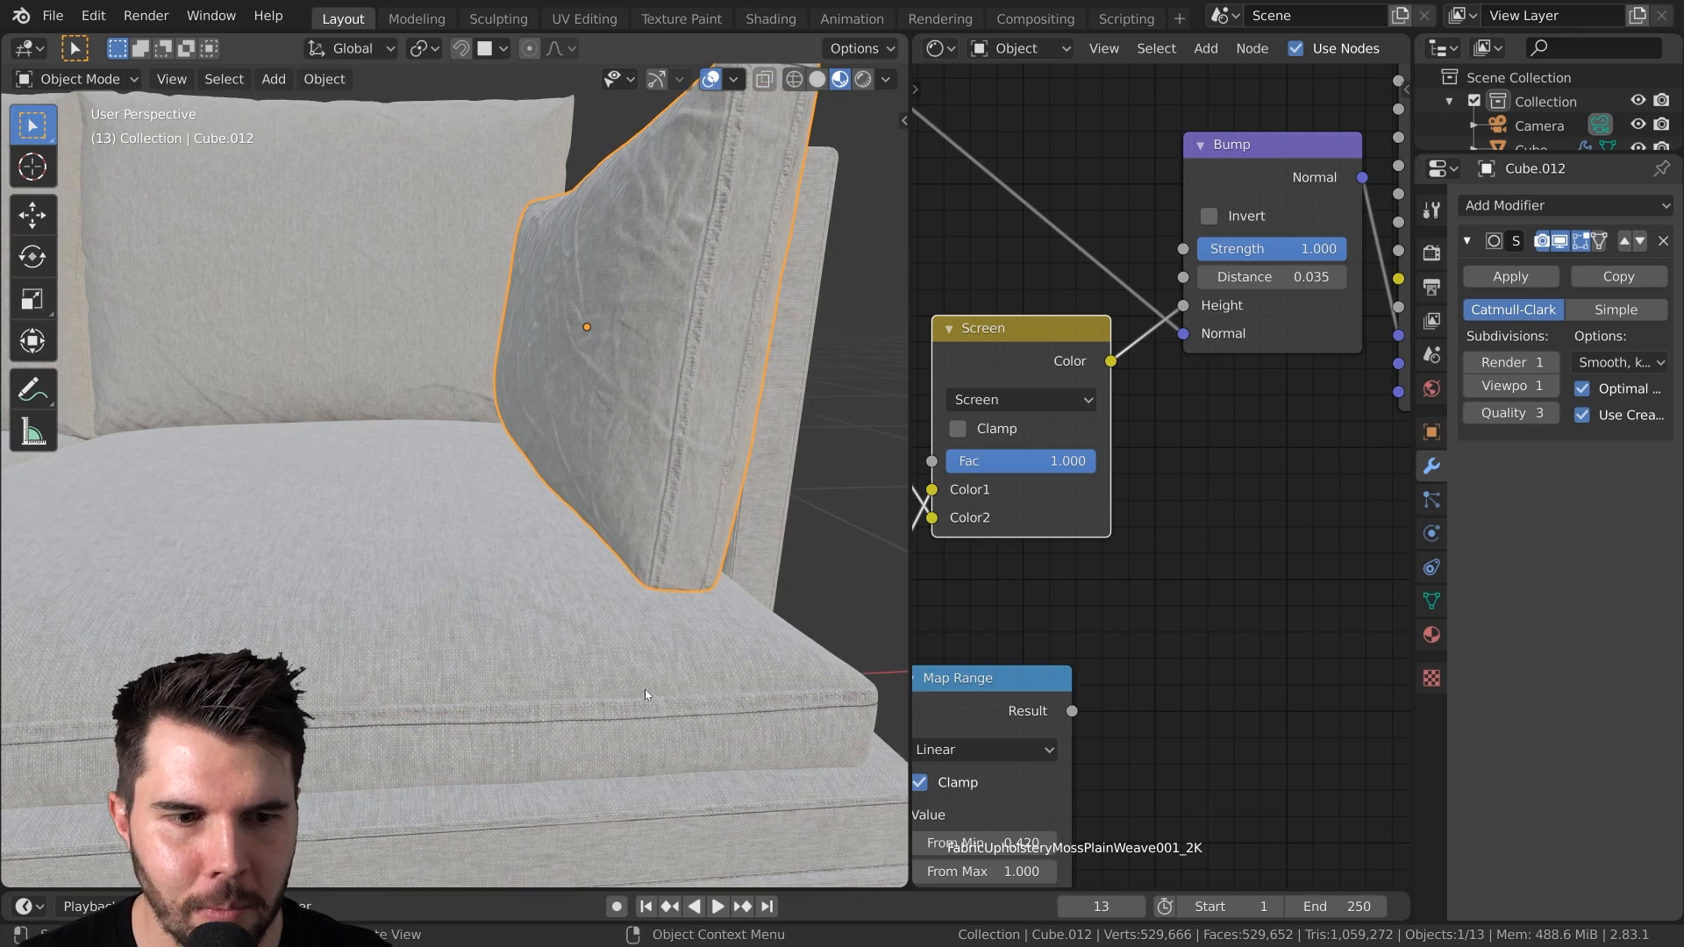
middle_drag(1027, 462, 1076, 464)
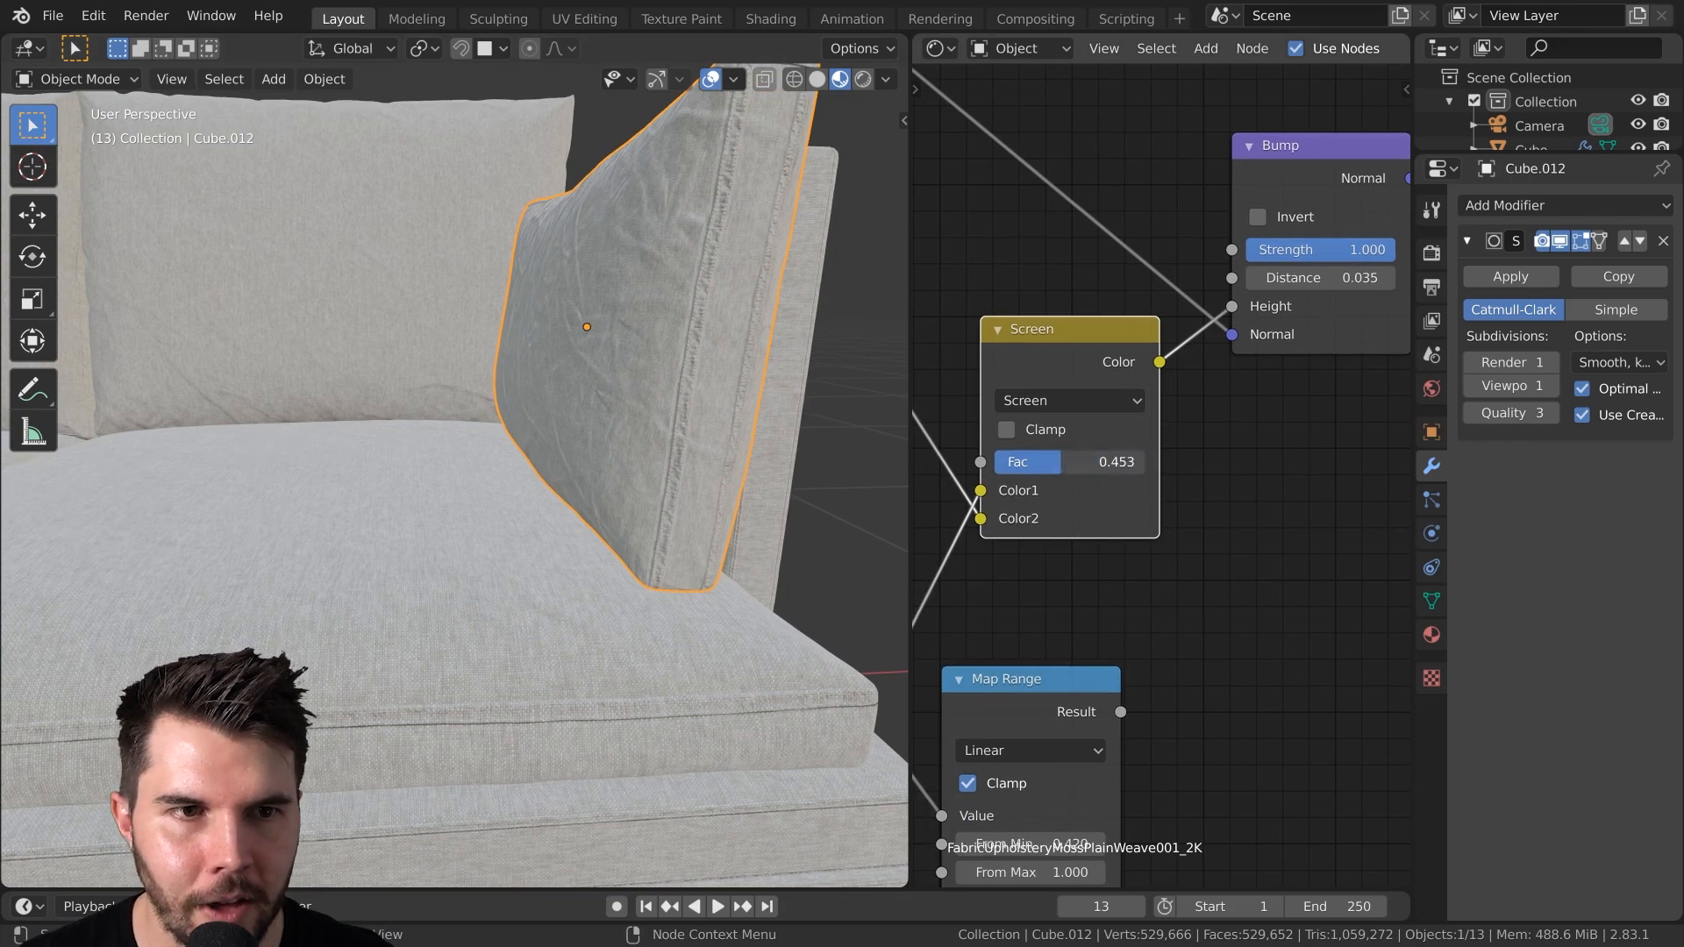
middle_drag(966, 445, 1264, 367)
click(1162, 438)
scroll(694, 303, up, 3)
middle_drag(693, 304, 848, 460)
middle_drag(1371, 384, 1222, 398)
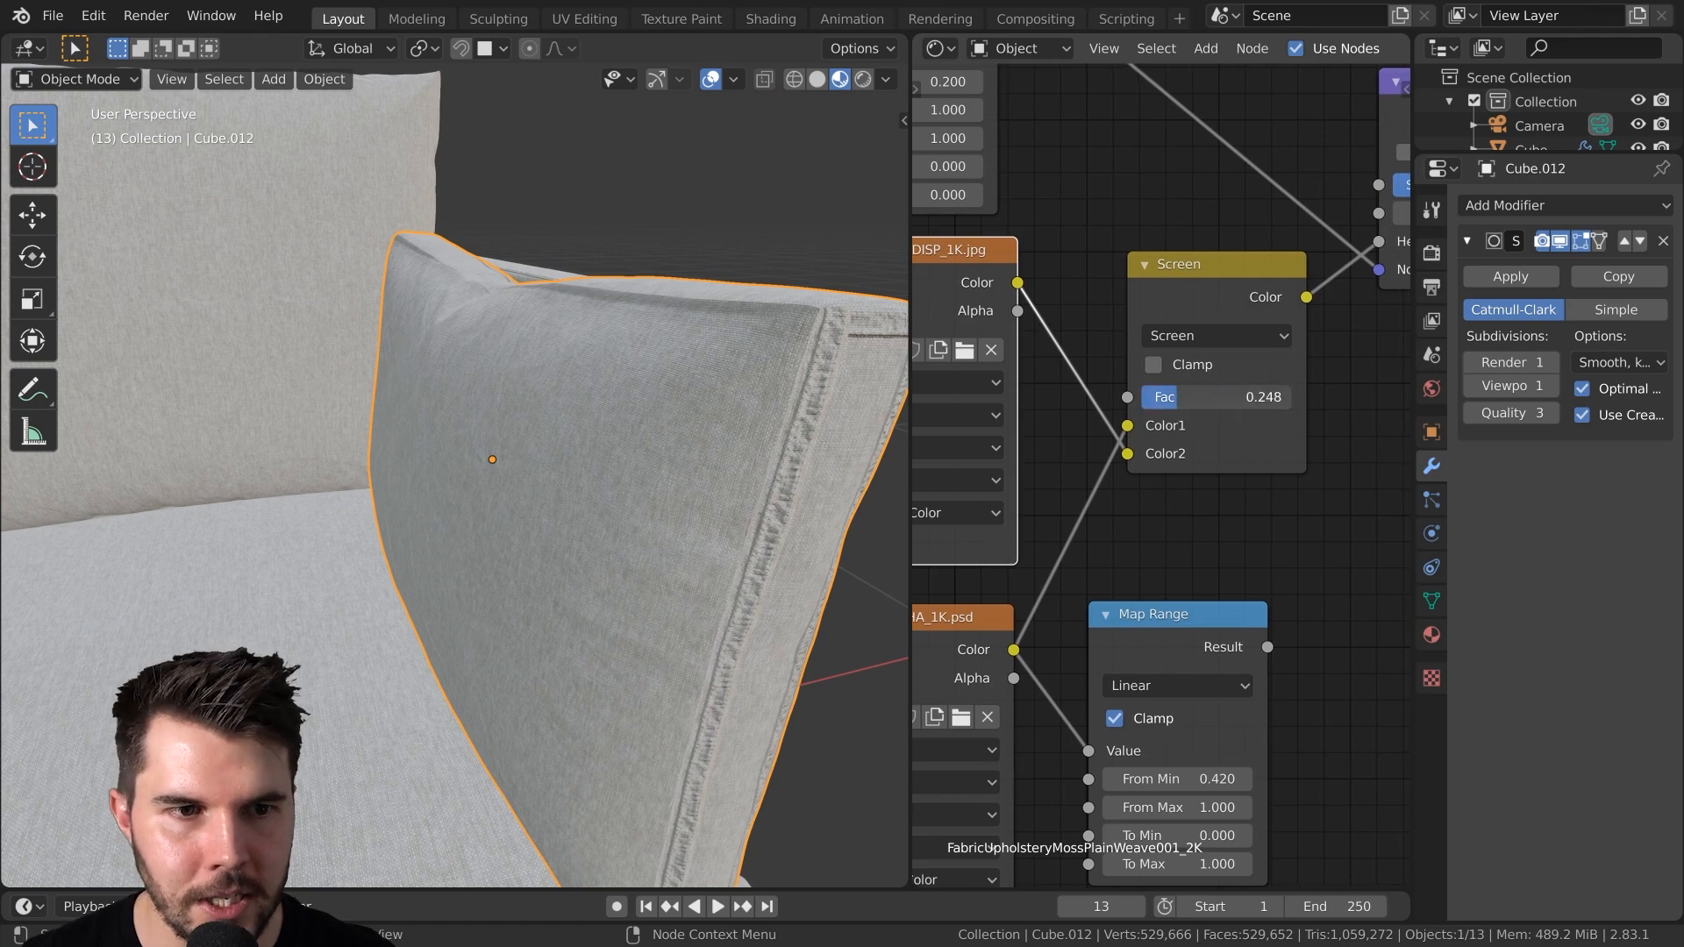
scroll(486, 487, down, 3)
middle_drag(486, 487, 366, 517)
scroll(593, 468, down, 2)
scroll(616, 493, down, 4)
Select only the pillow's back panel up to its seams in Edit Mode and display the mesh's UV maps
scroll(543, 532, up, 3)
scroll(403, 516, up, 2)
scroll(366, 517, up, 2)
key(Tab)
key(alt+a)
key(l)
click(1431, 601)
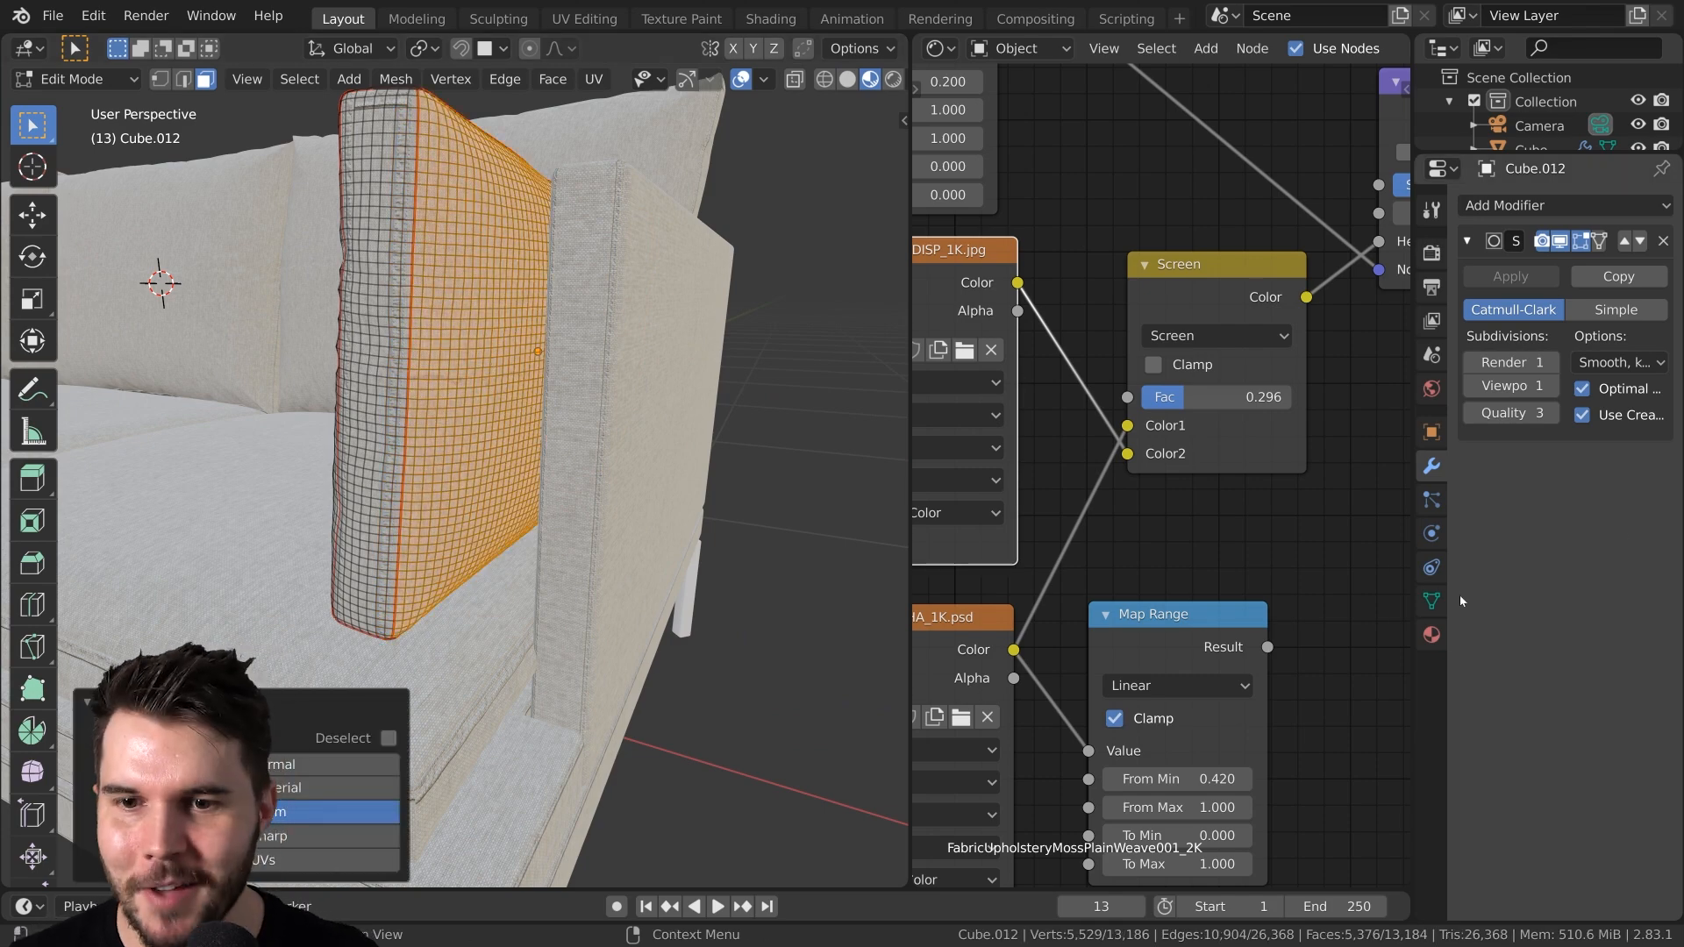
Replace the Shader Editor with the Image Editor, select the pillow's whole mesh and unlink the Render Result image
scroll(1213, 517, down, 1)
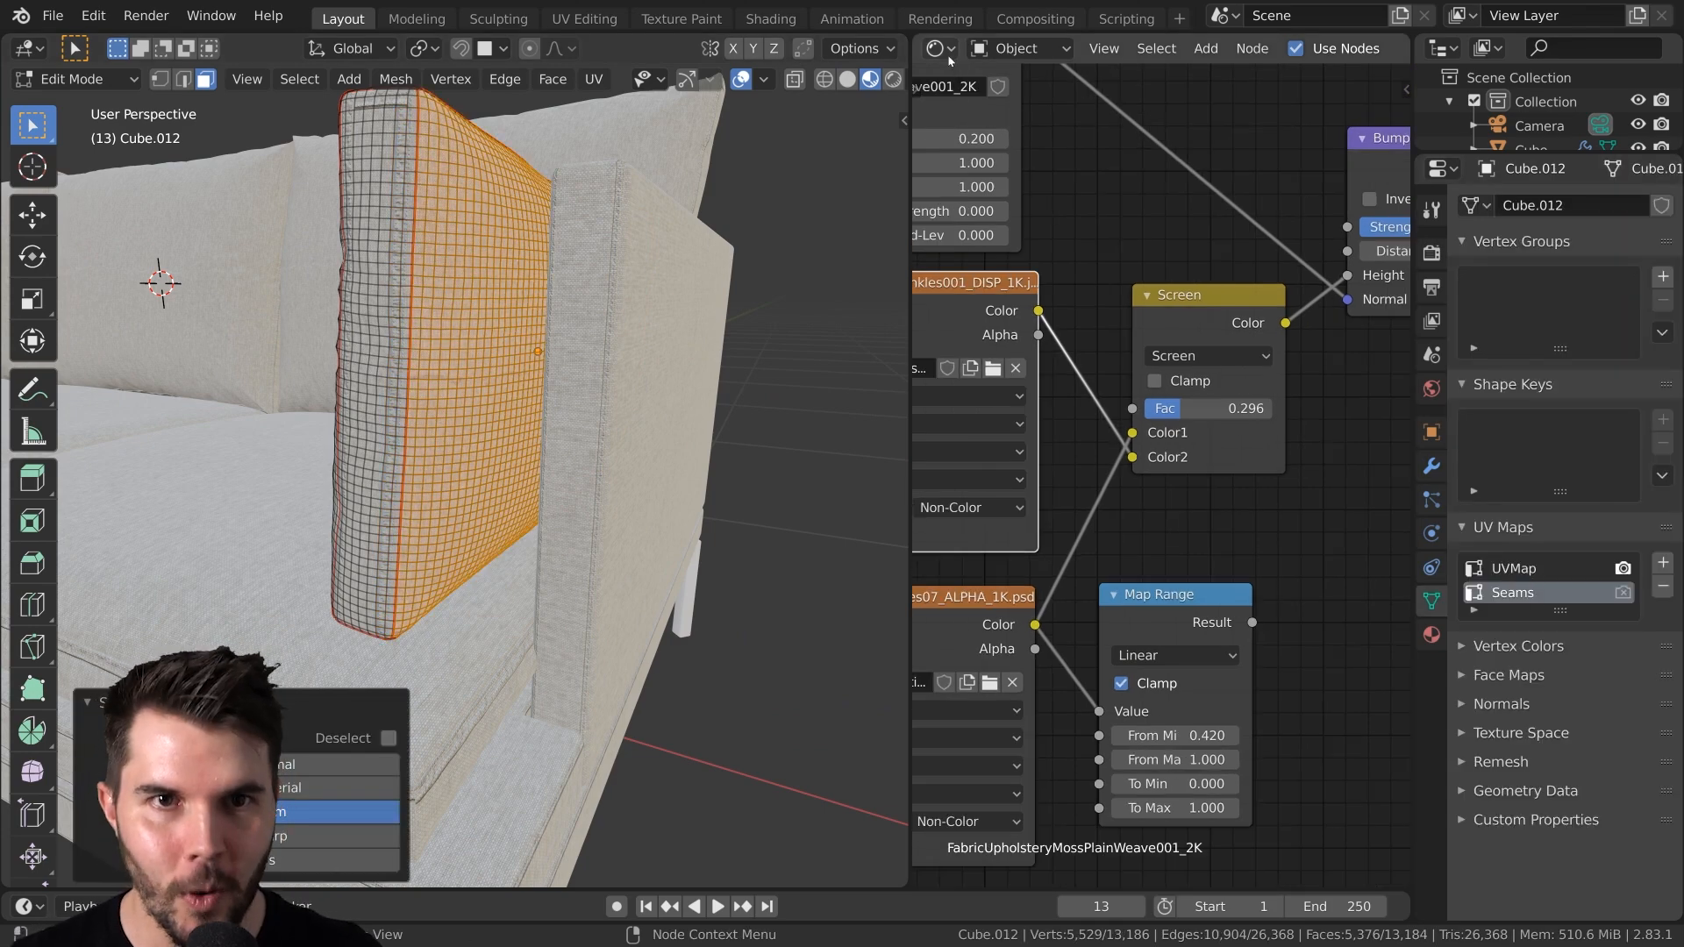
click(941, 49)
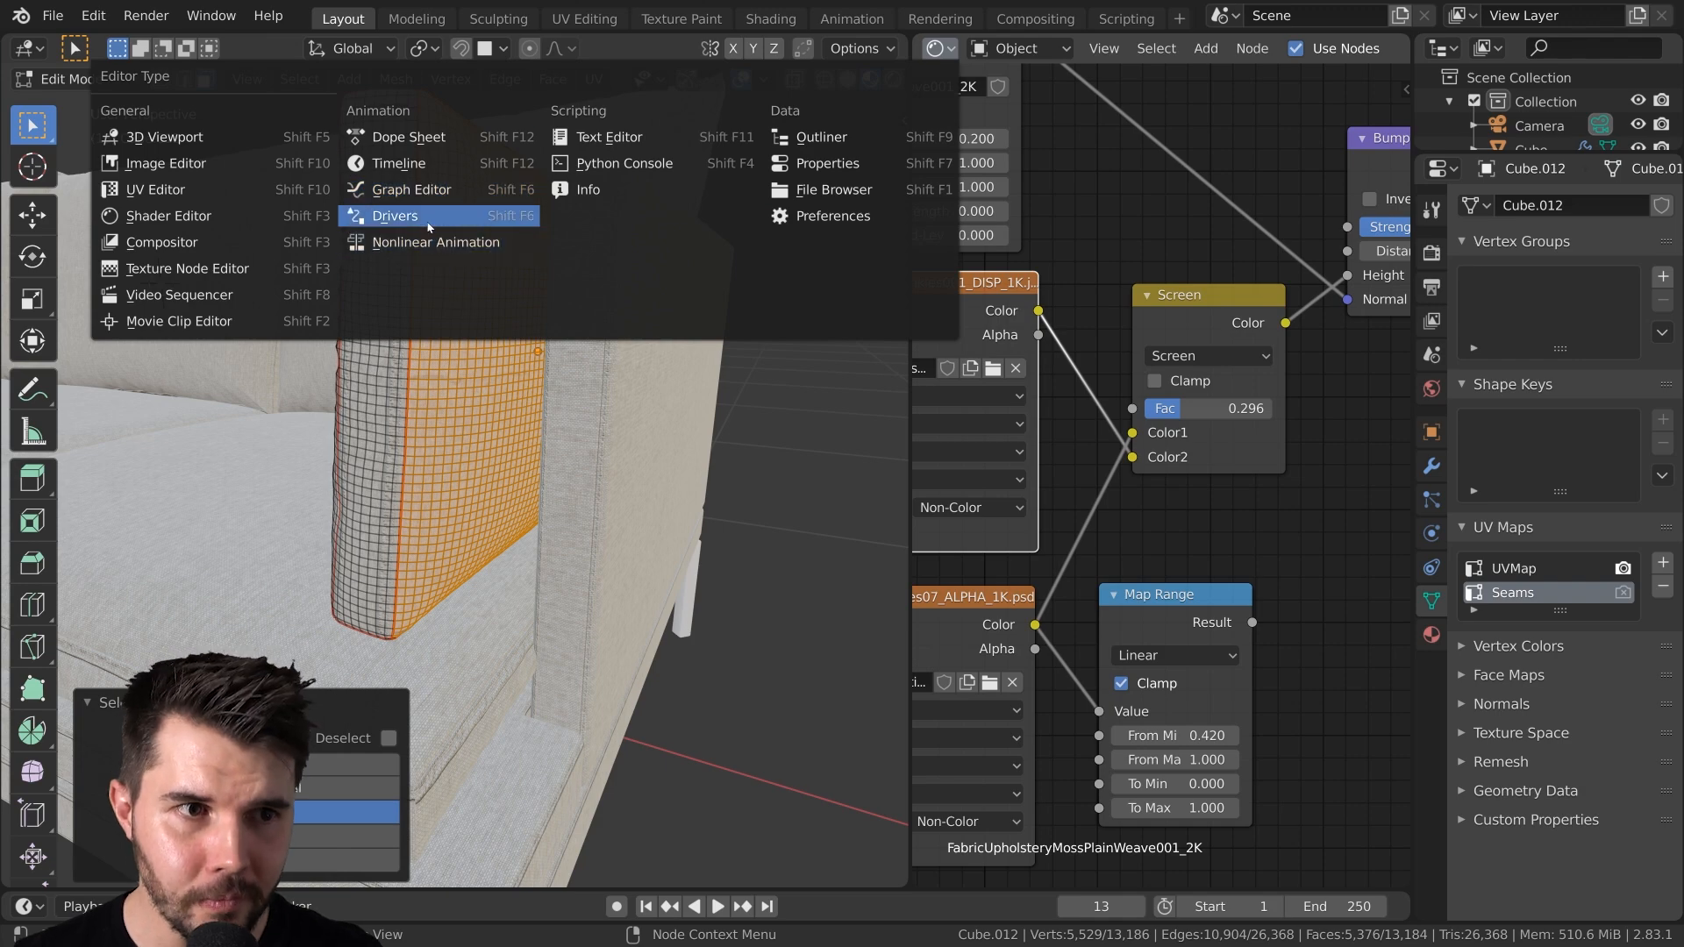
click(198, 164)
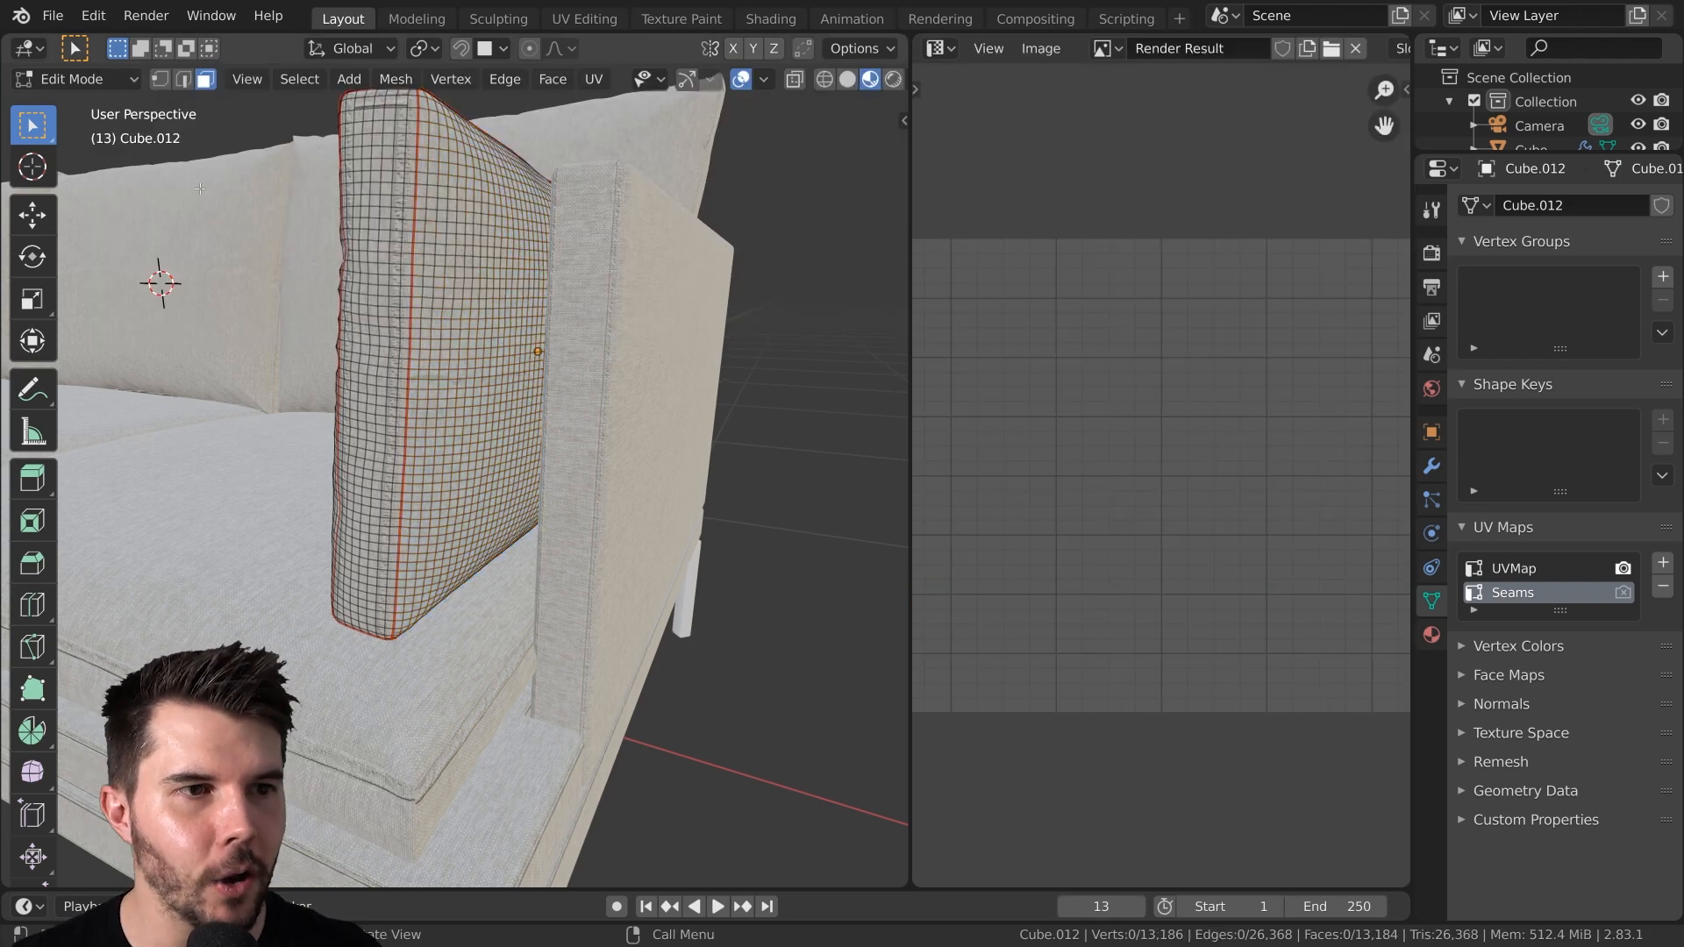
key(a)
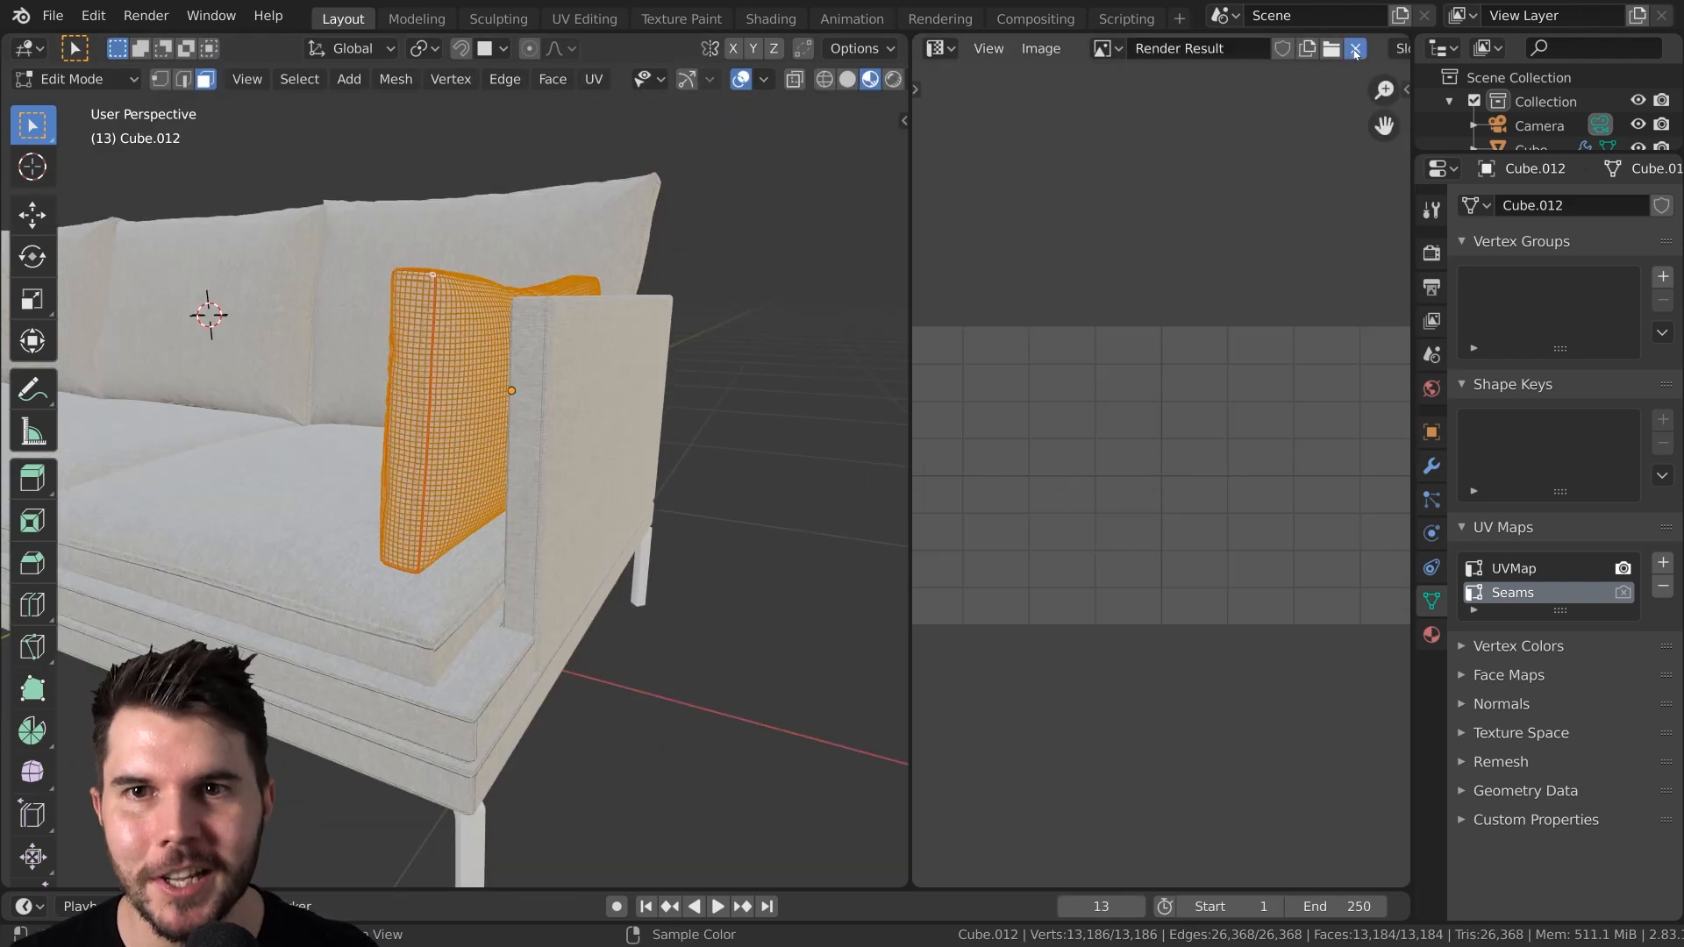
click(1355, 50)
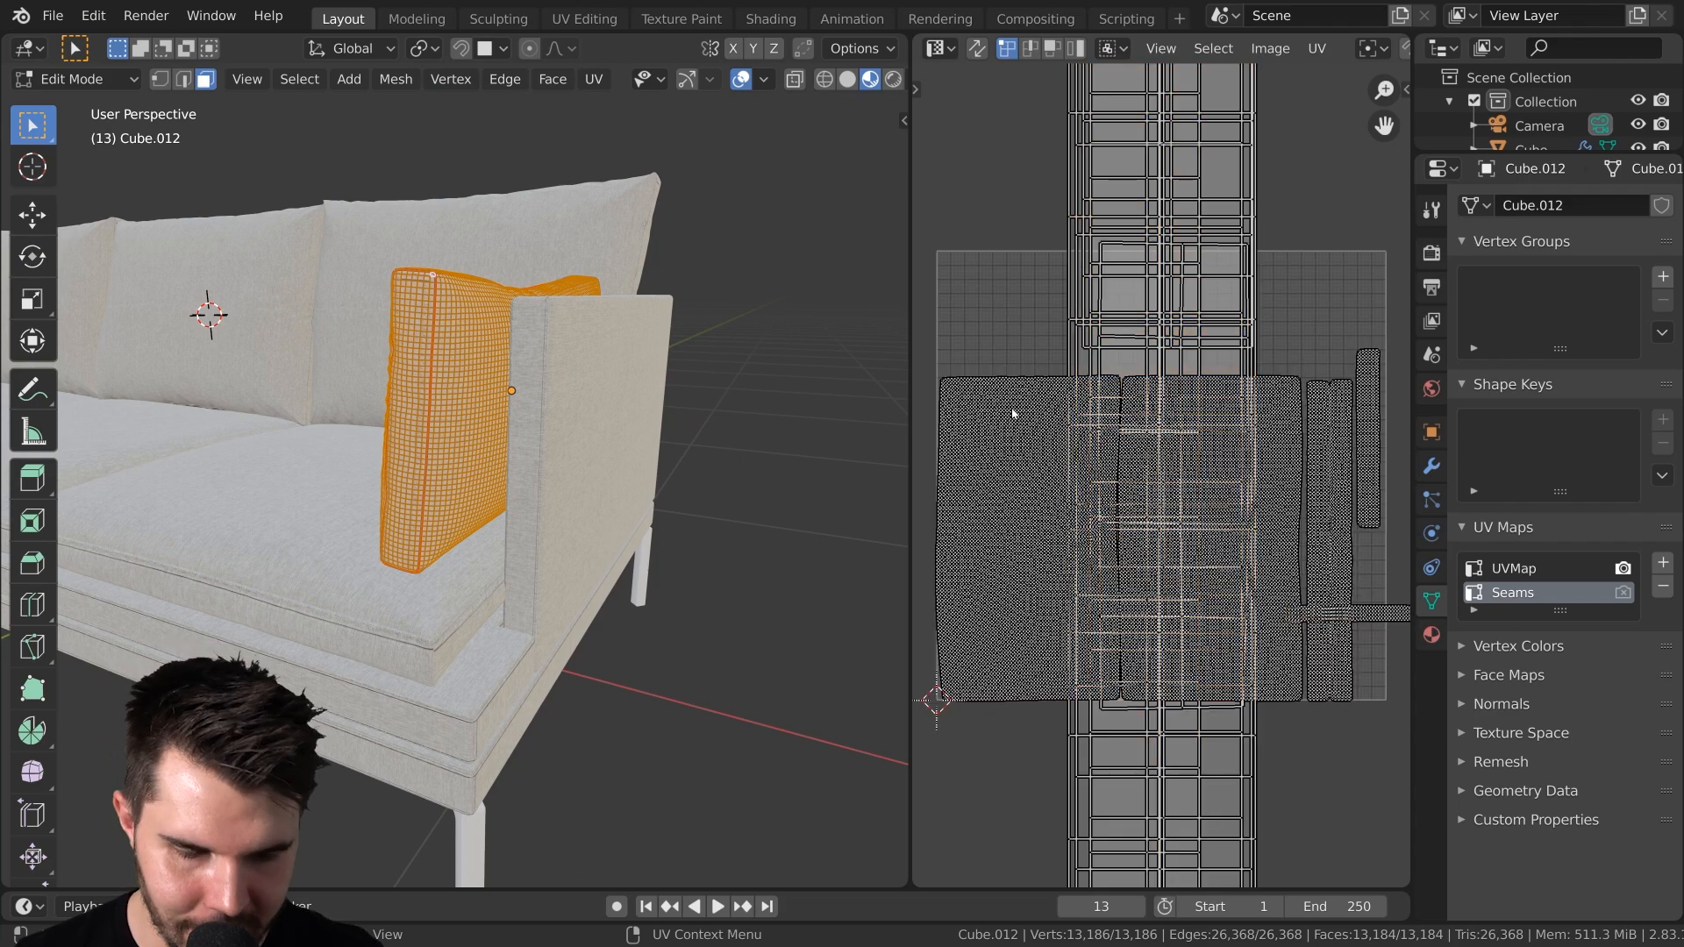
Select the UV islands of the pillow's panels without the stitch strips and scale them down to about one seventh
key(l)
key(l)
key(l)
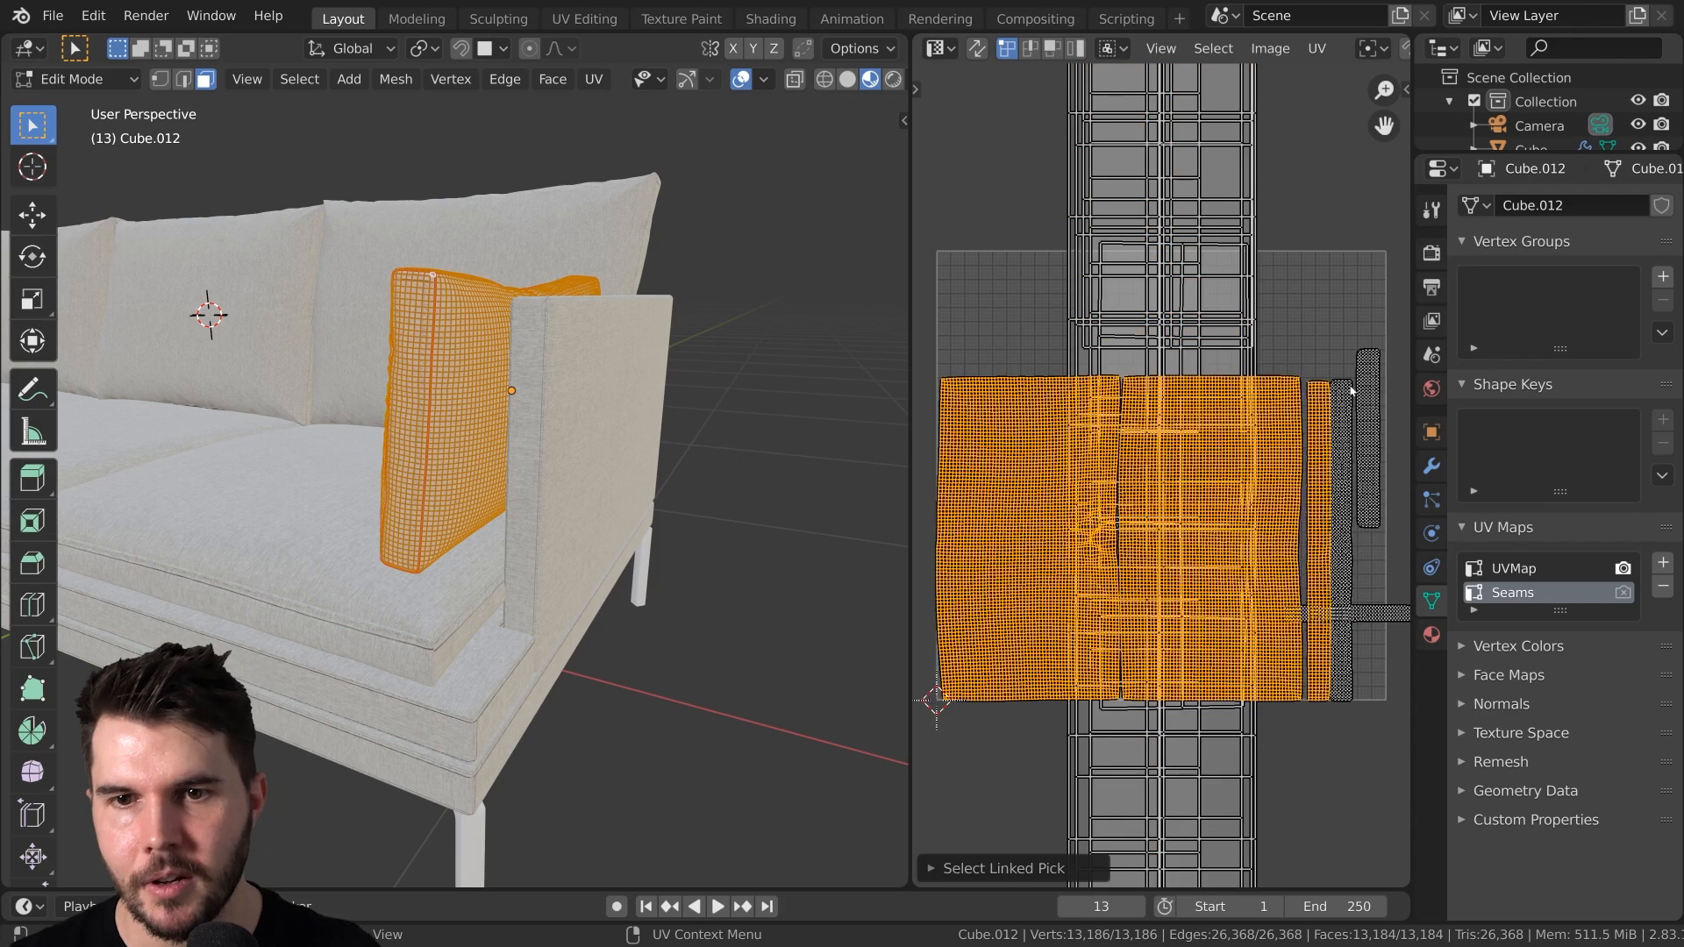
key(l)
key(l)
scroll(1380, 630, down, 2)
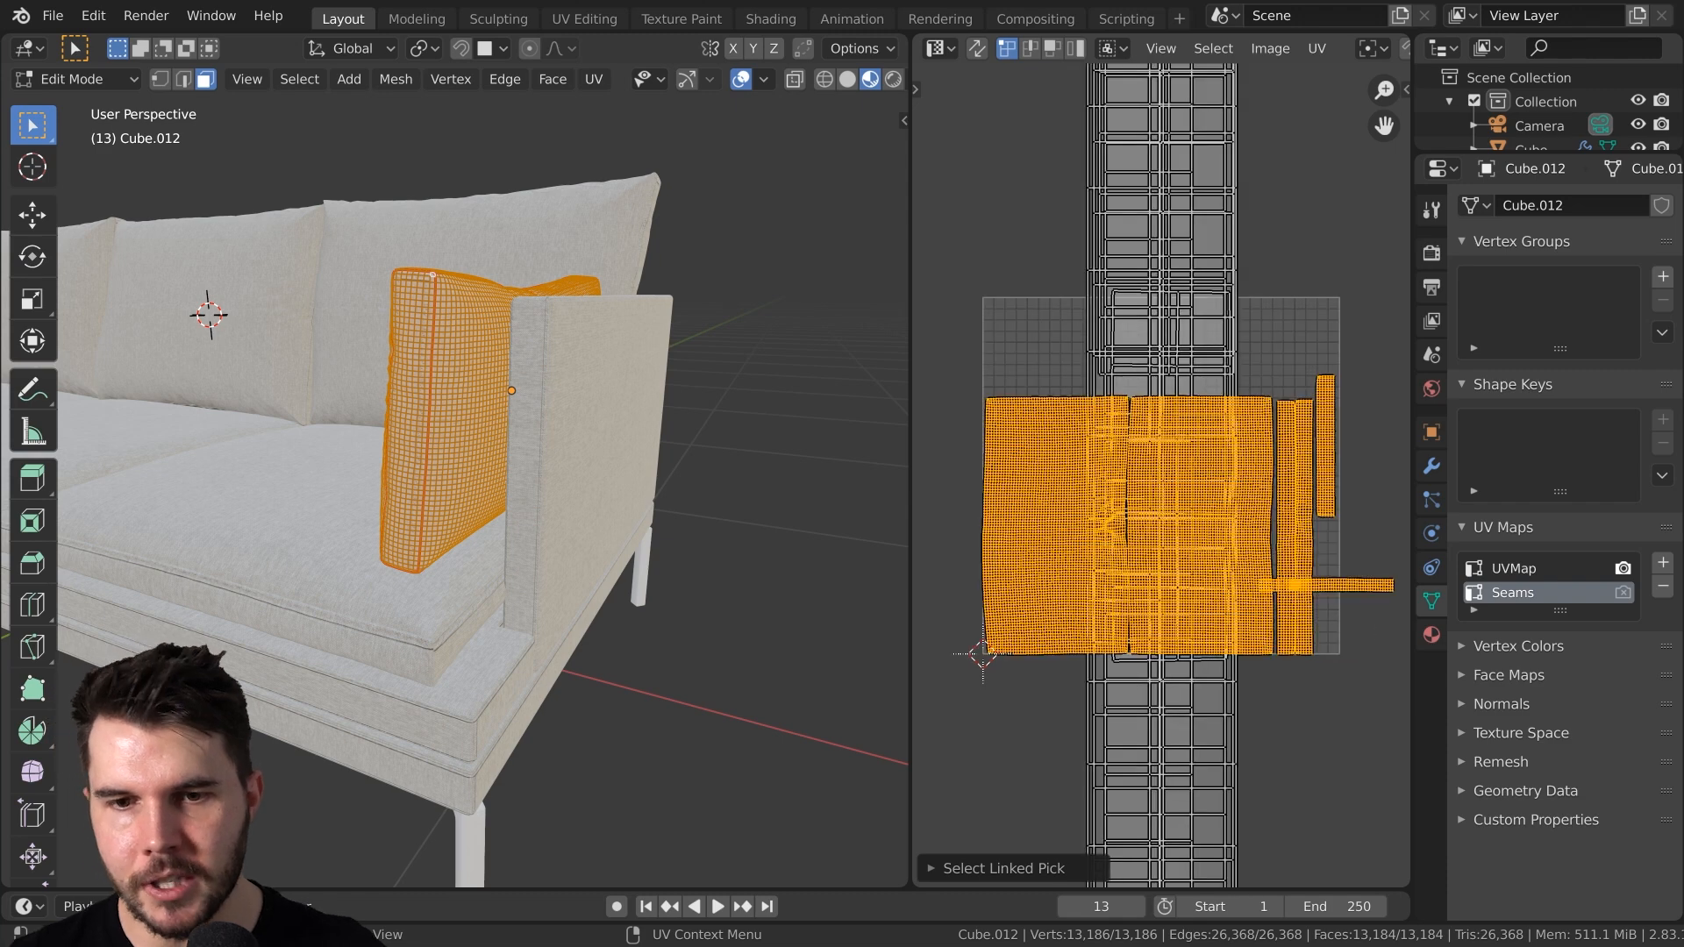
key(s)
click(1219, 527)
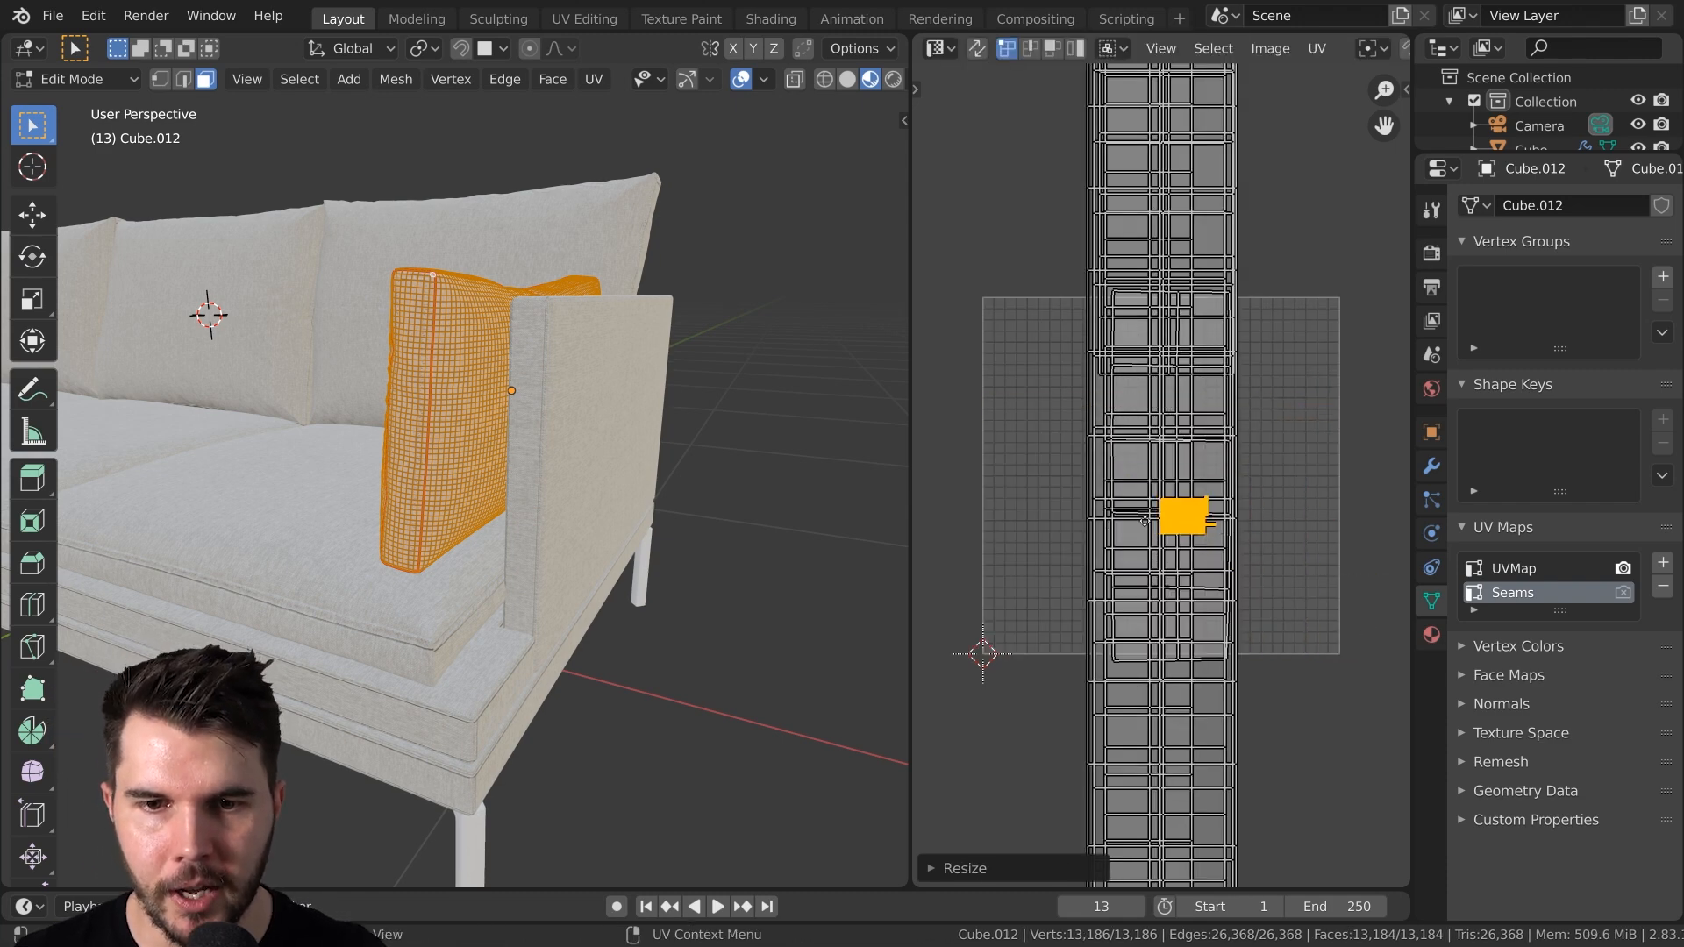
Move the shrunken UV islands along X to the edge of the UV square and check the pillow in Object Mode
key(g)
key(x)
click(1001, 531)
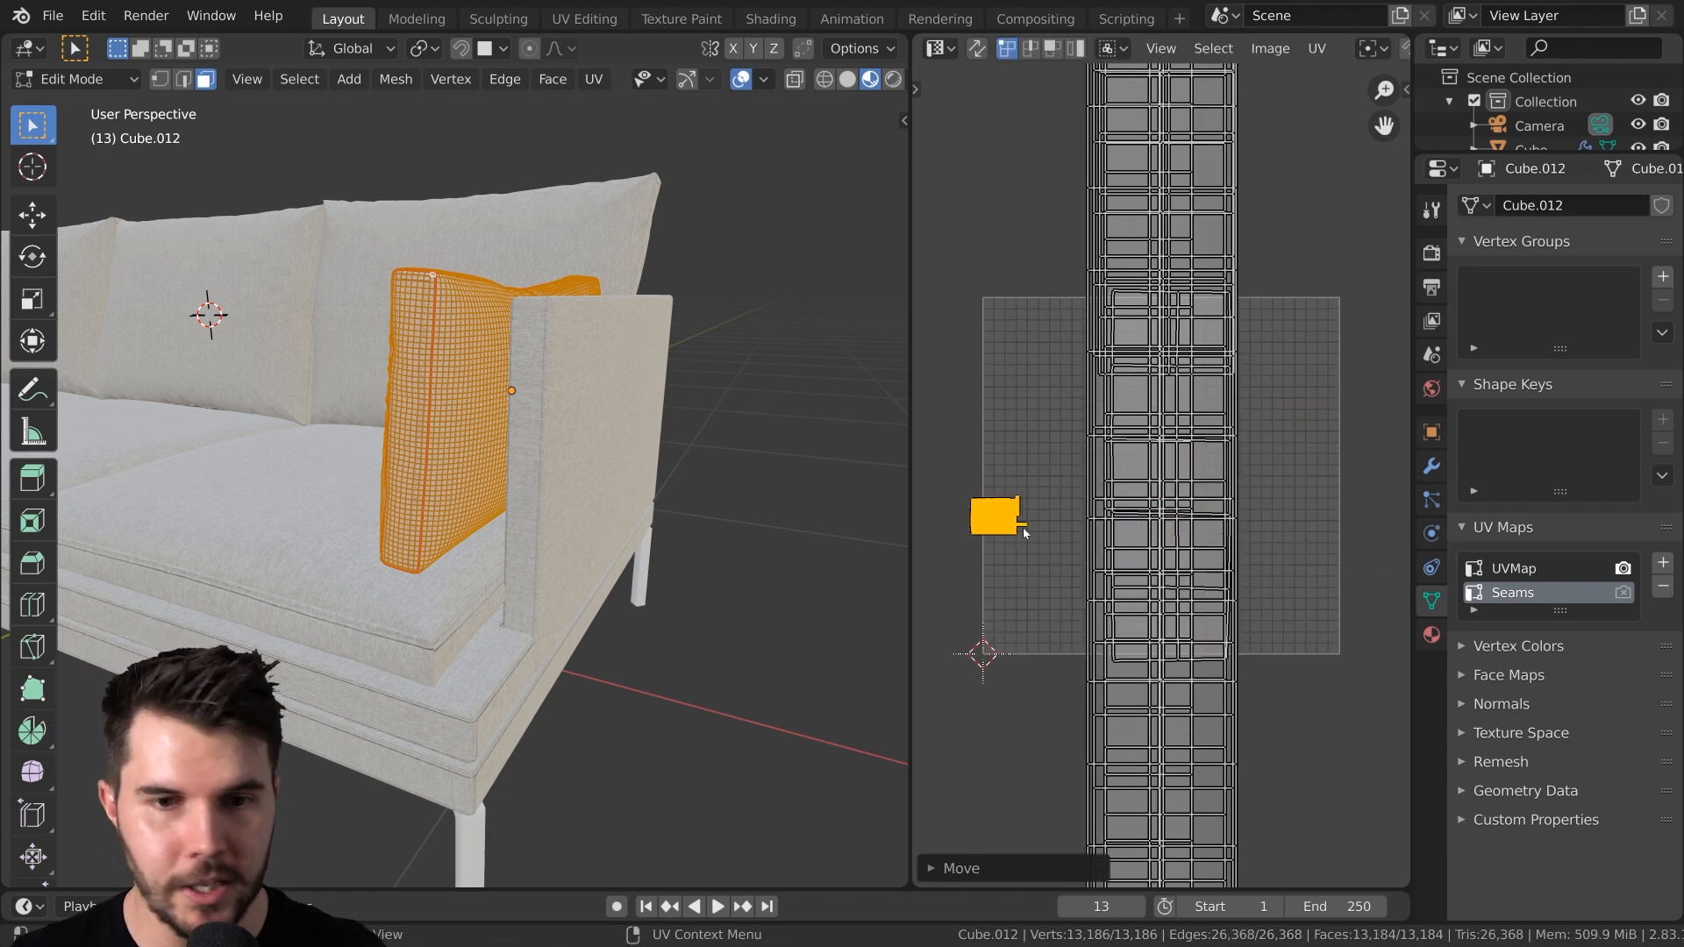
key(Tab)
scroll(520, 507, up, 3)
middle_drag(517, 492, 608, 472)
scroll(572, 506, down, 5)
click(608, 472)
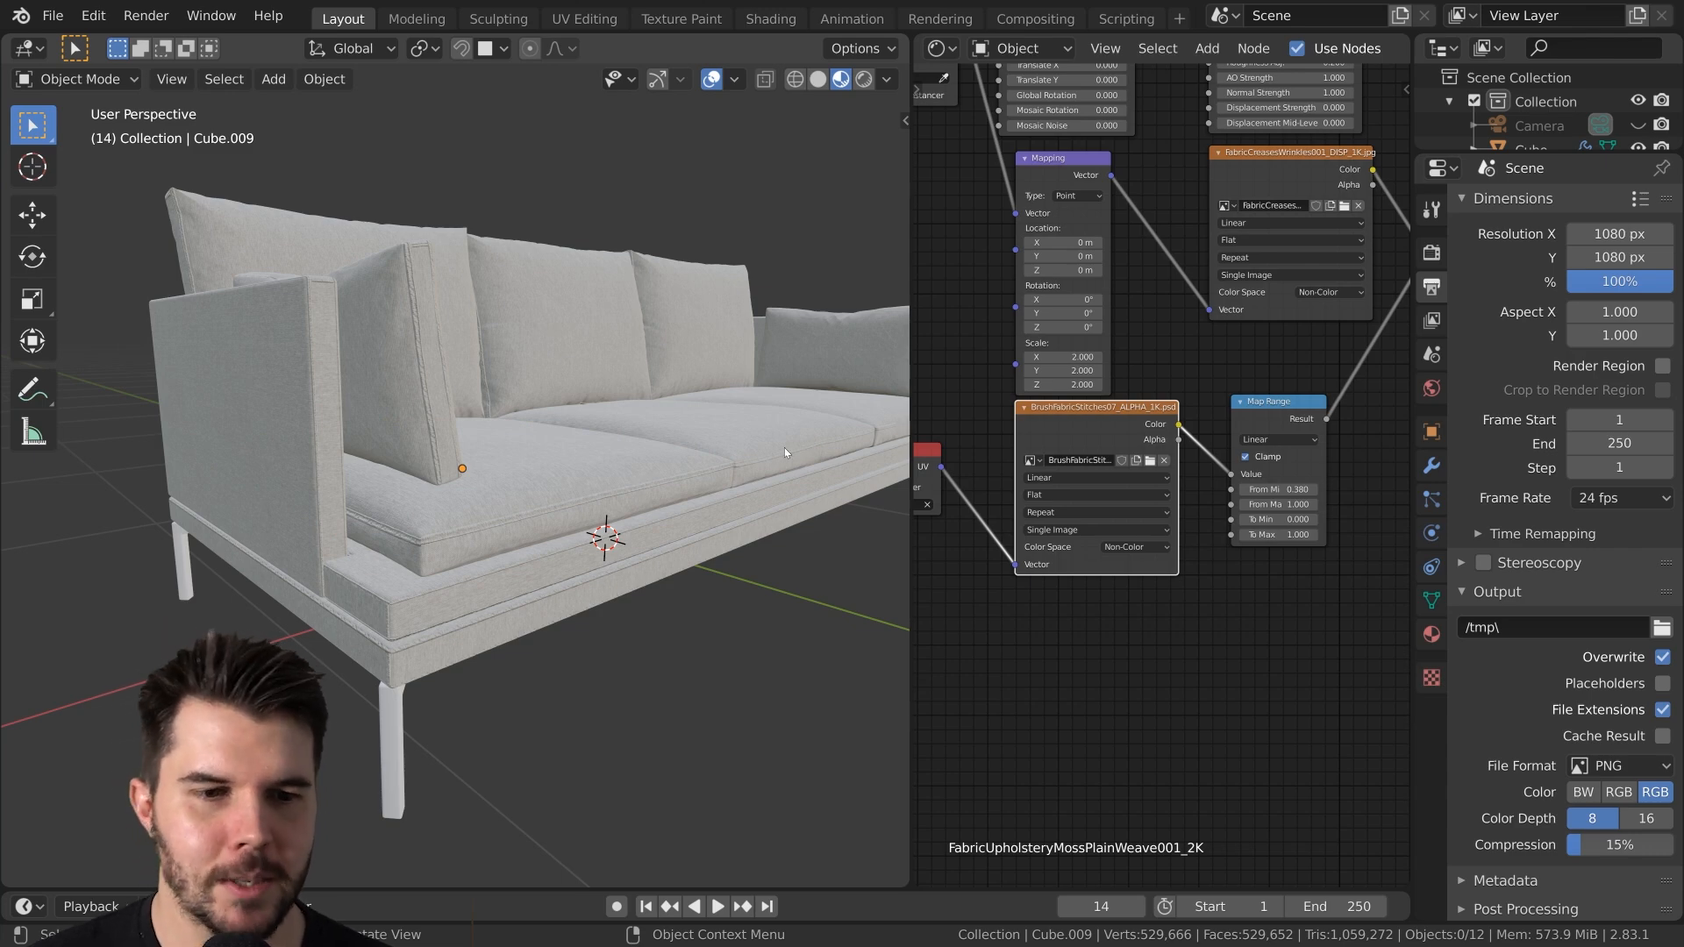
Duplicate the BrushFabricStitches07 alpha texture node below the original and load the BrushFabricStitches07 MASK_1K.png image into the copy
scroll(1159, 478, up, 1)
scroll(609, 566, up, 1)
scroll(609, 561, up, 3)
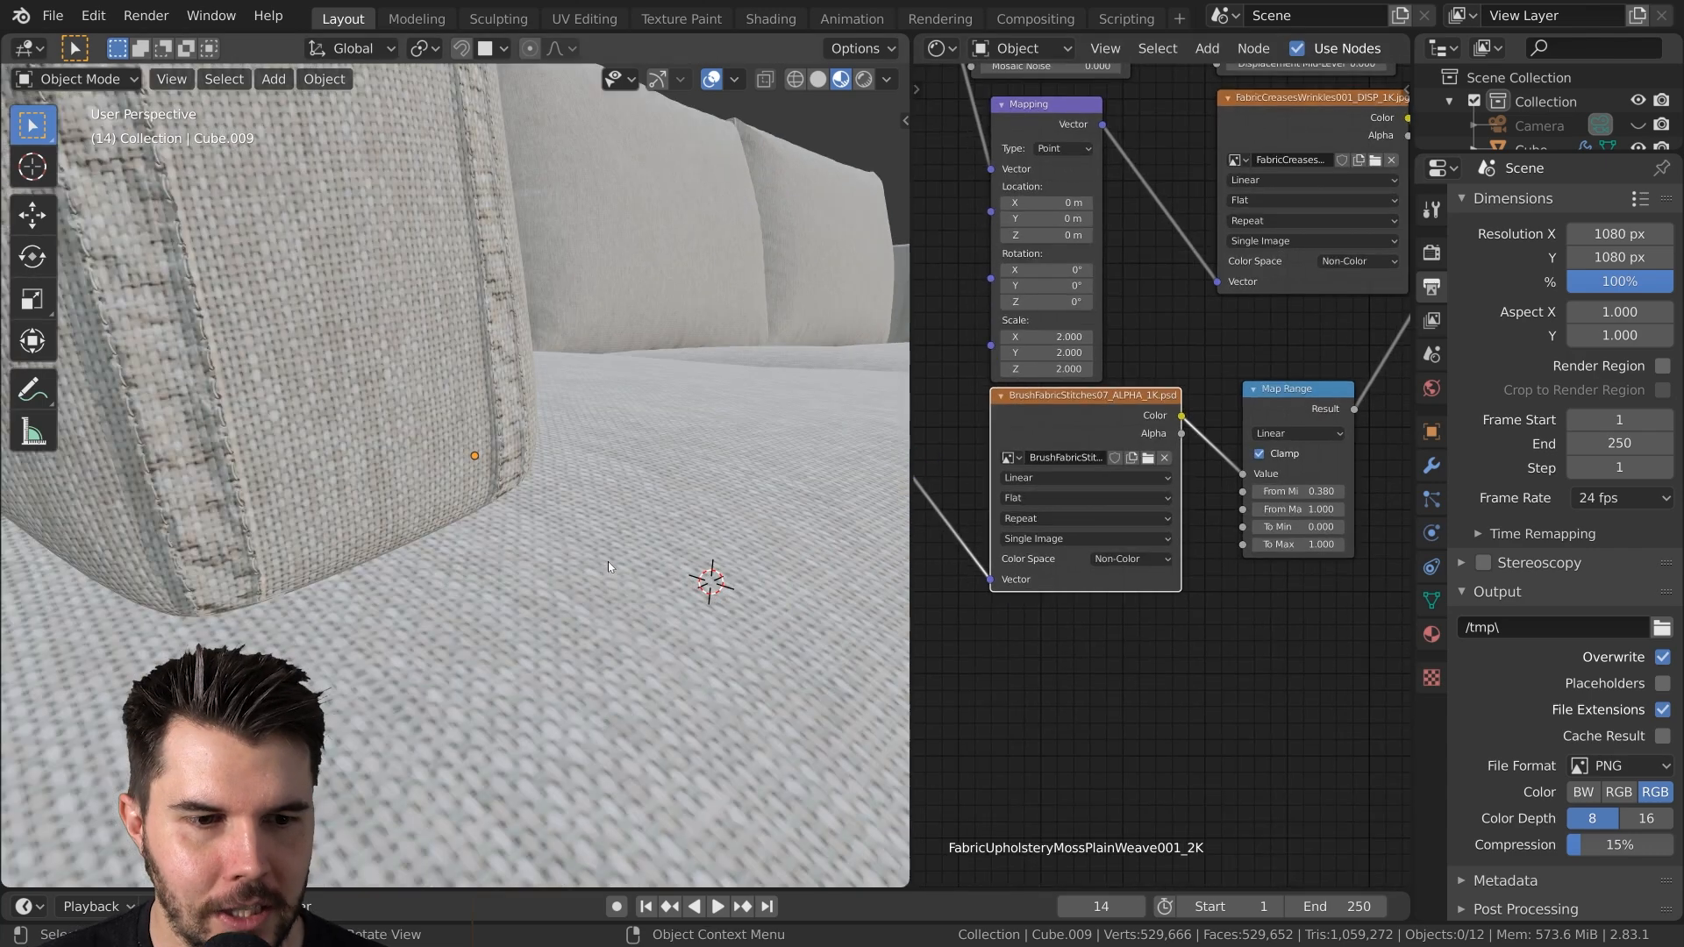
scroll(587, 544, up, 4)
scroll(579, 523, up, 5)
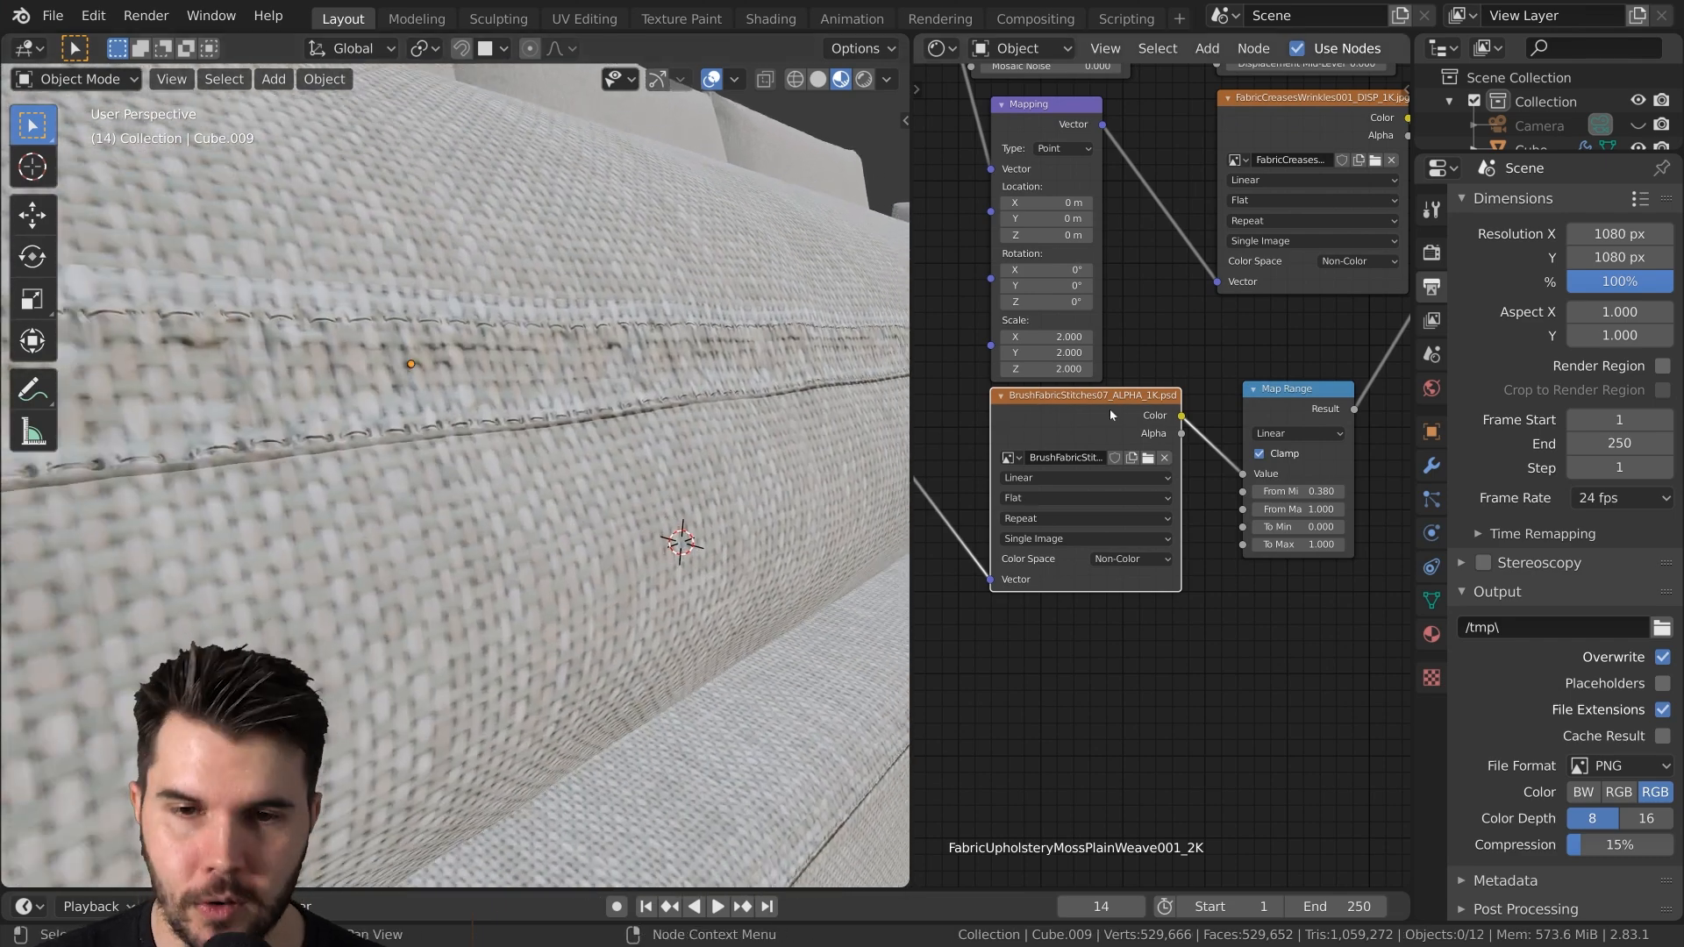
middle_drag(997, 413, 1013, 359)
key(shift+d)
click(1114, 591)
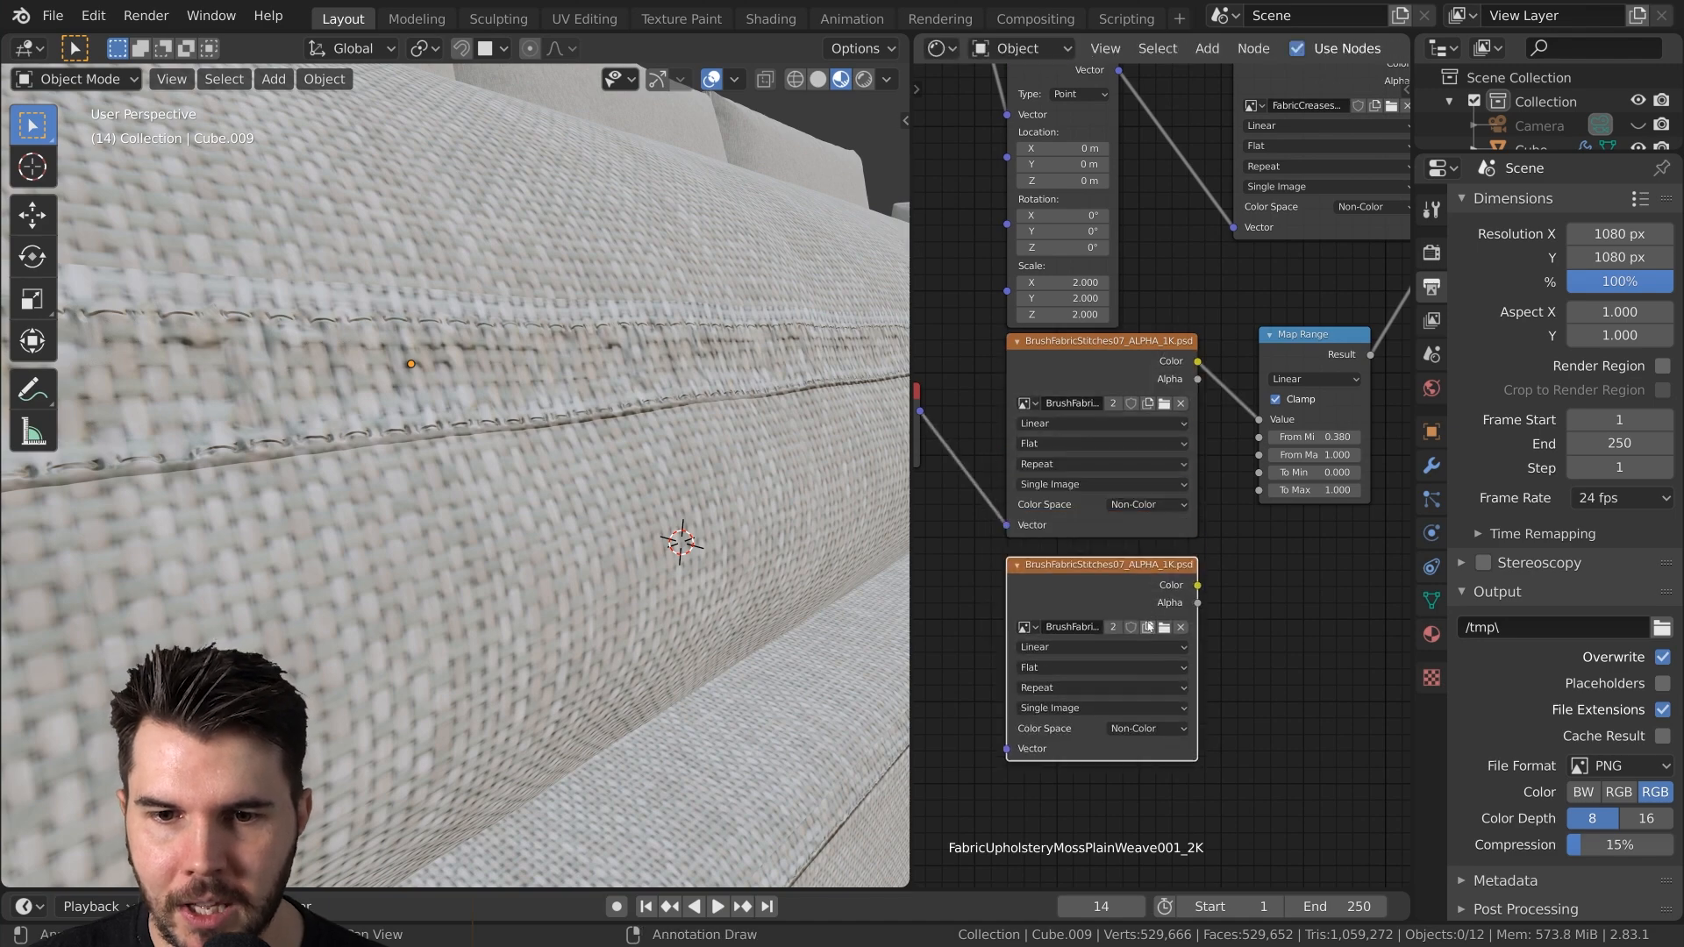
click(1164, 628)
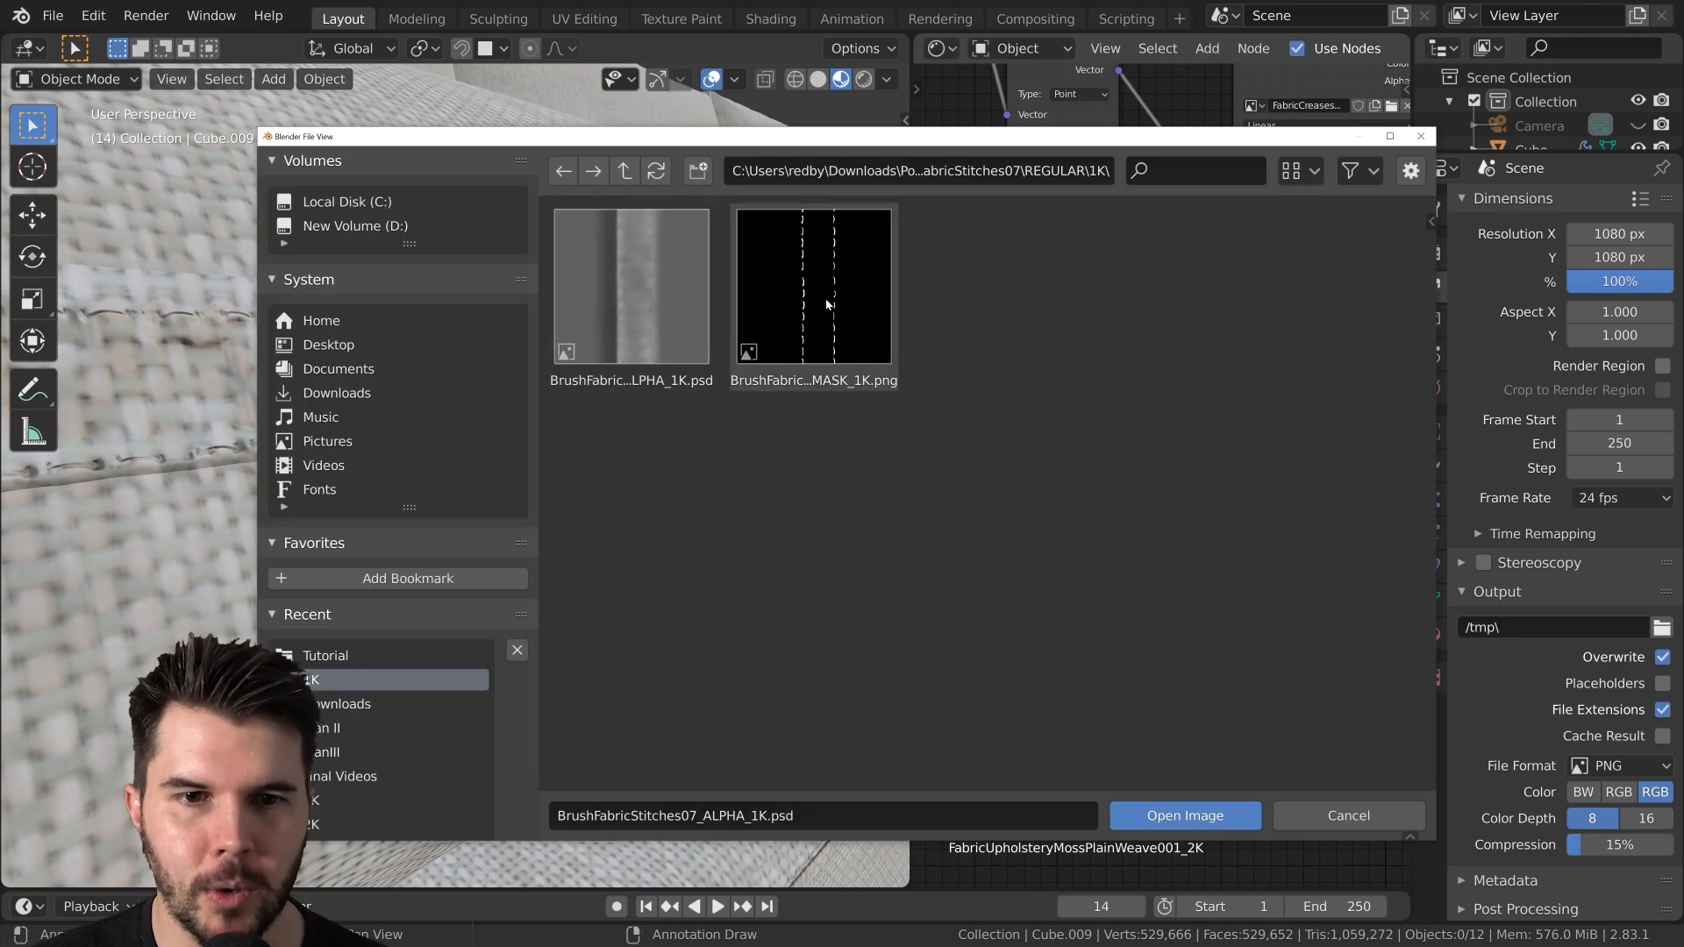
click(802, 289)
click(1185, 816)
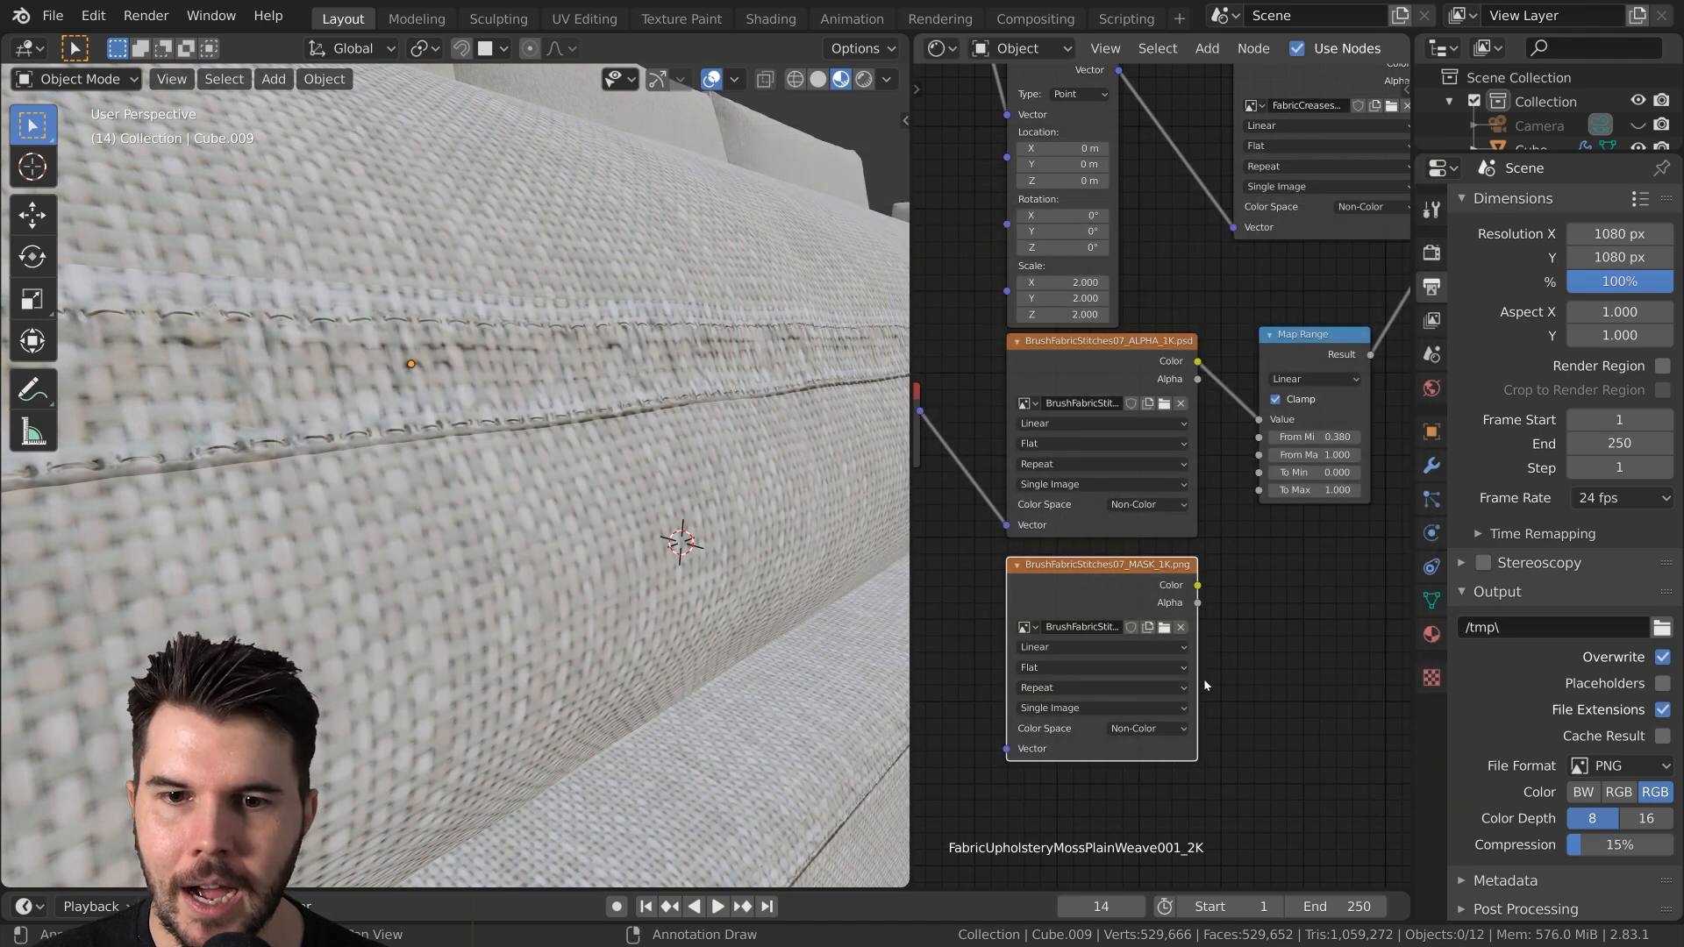
Connect the seam UV Map node's UV output to the Vector input of the stitch mask texture
middle_drag(1142, 453, 1196, 418)
click(1172, 341)
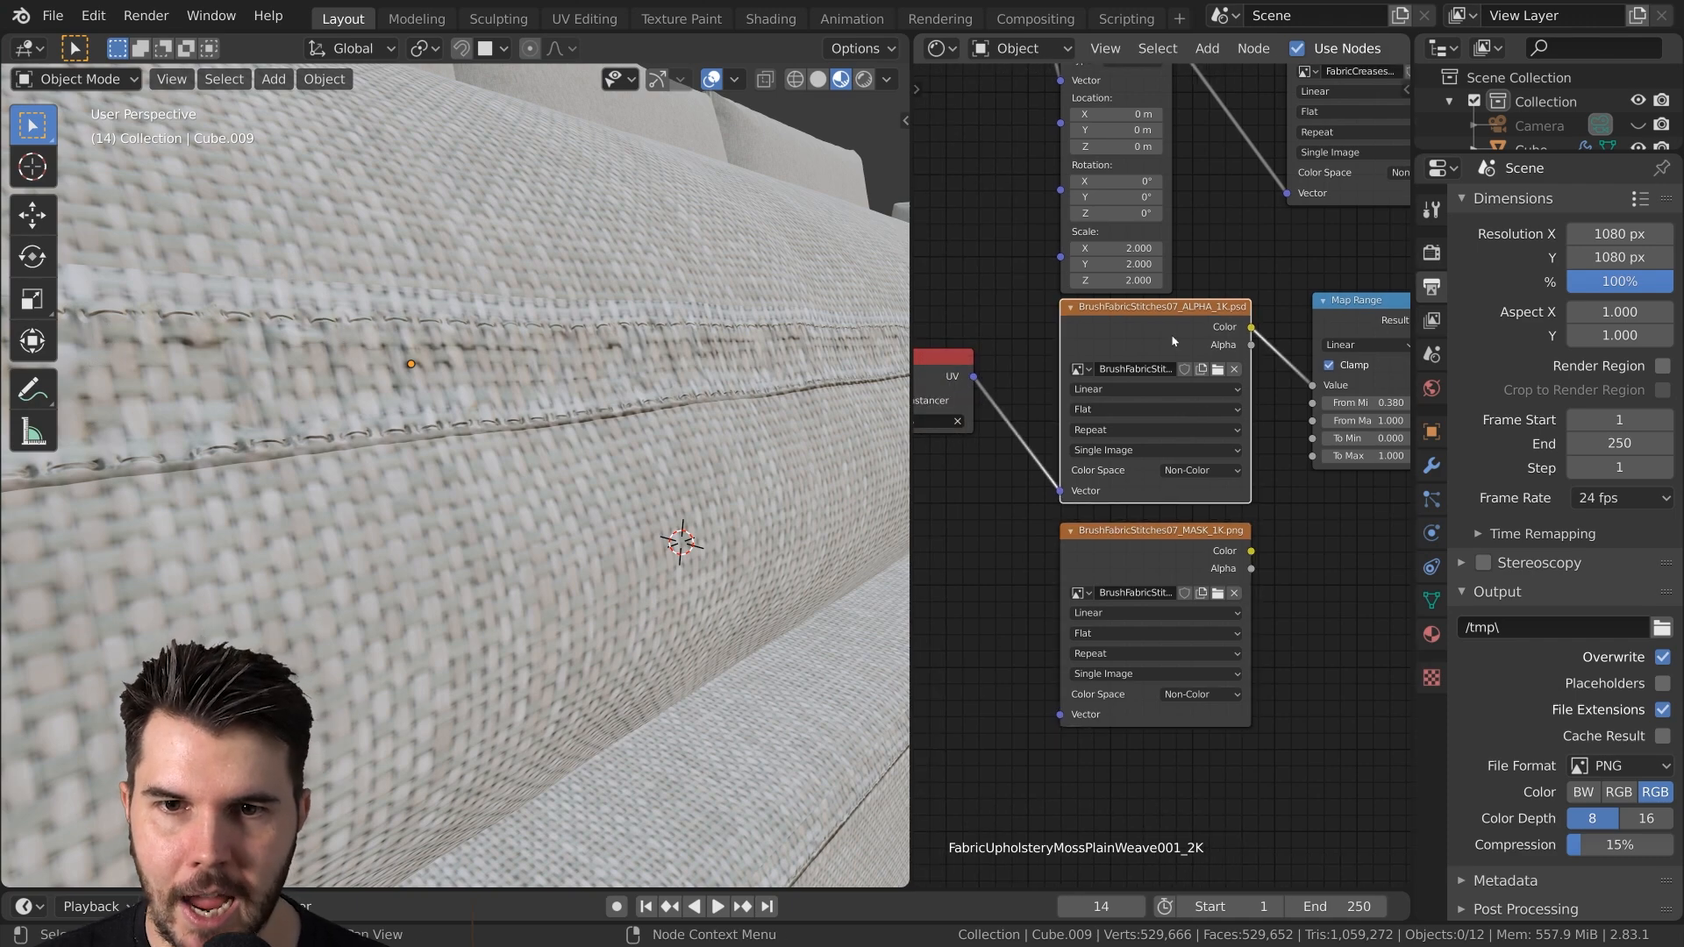
click(1146, 544)
scroll(1123, 492, down, 1)
drag(1000, 392, 1075, 681)
Insert a MixRGB node into the Base Color link between the fabric node group and the Principled shader
scroll(1270, 582, down, 1)
middle_drag(1270, 582, 1112, 715)
scroll(1112, 715, down, 3)
middle_drag(1181, 582, 1165, 585)
scroll(1082, 637, up, 4)
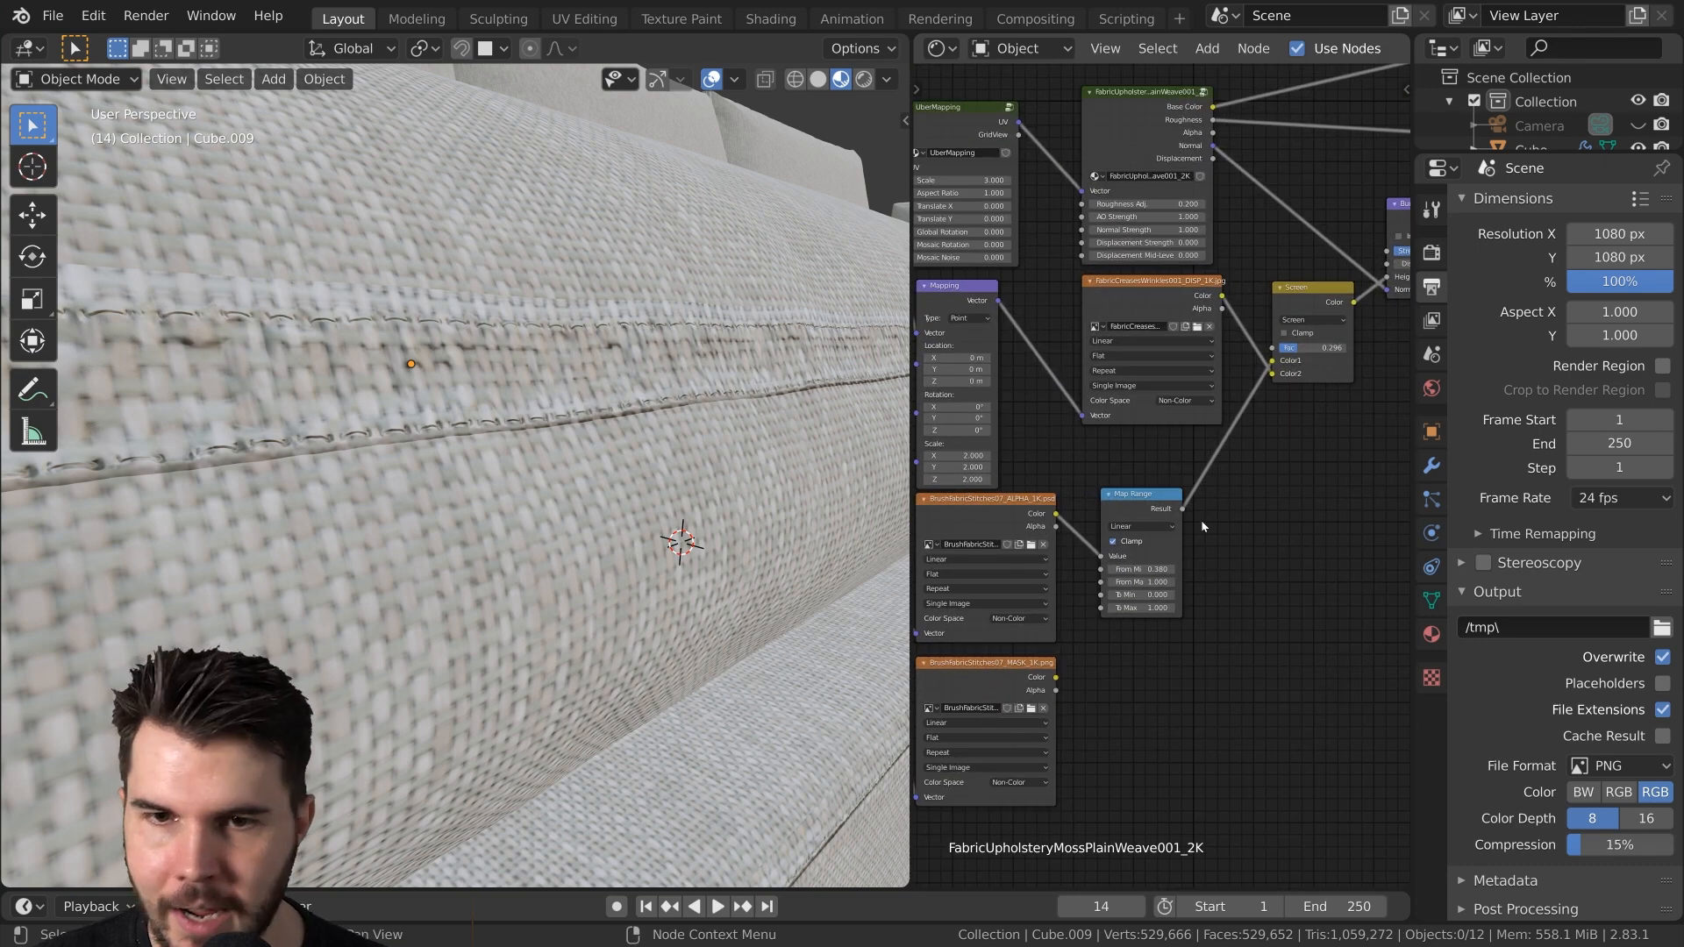
scroll(1203, 522, down, 3)
middle_drag(1271, 482, 1187, 542)
scroll(1141, 263, up, 2)
middle_drag(1172, 263, 1130, 386)
scroll(1130, 386, up, 2)
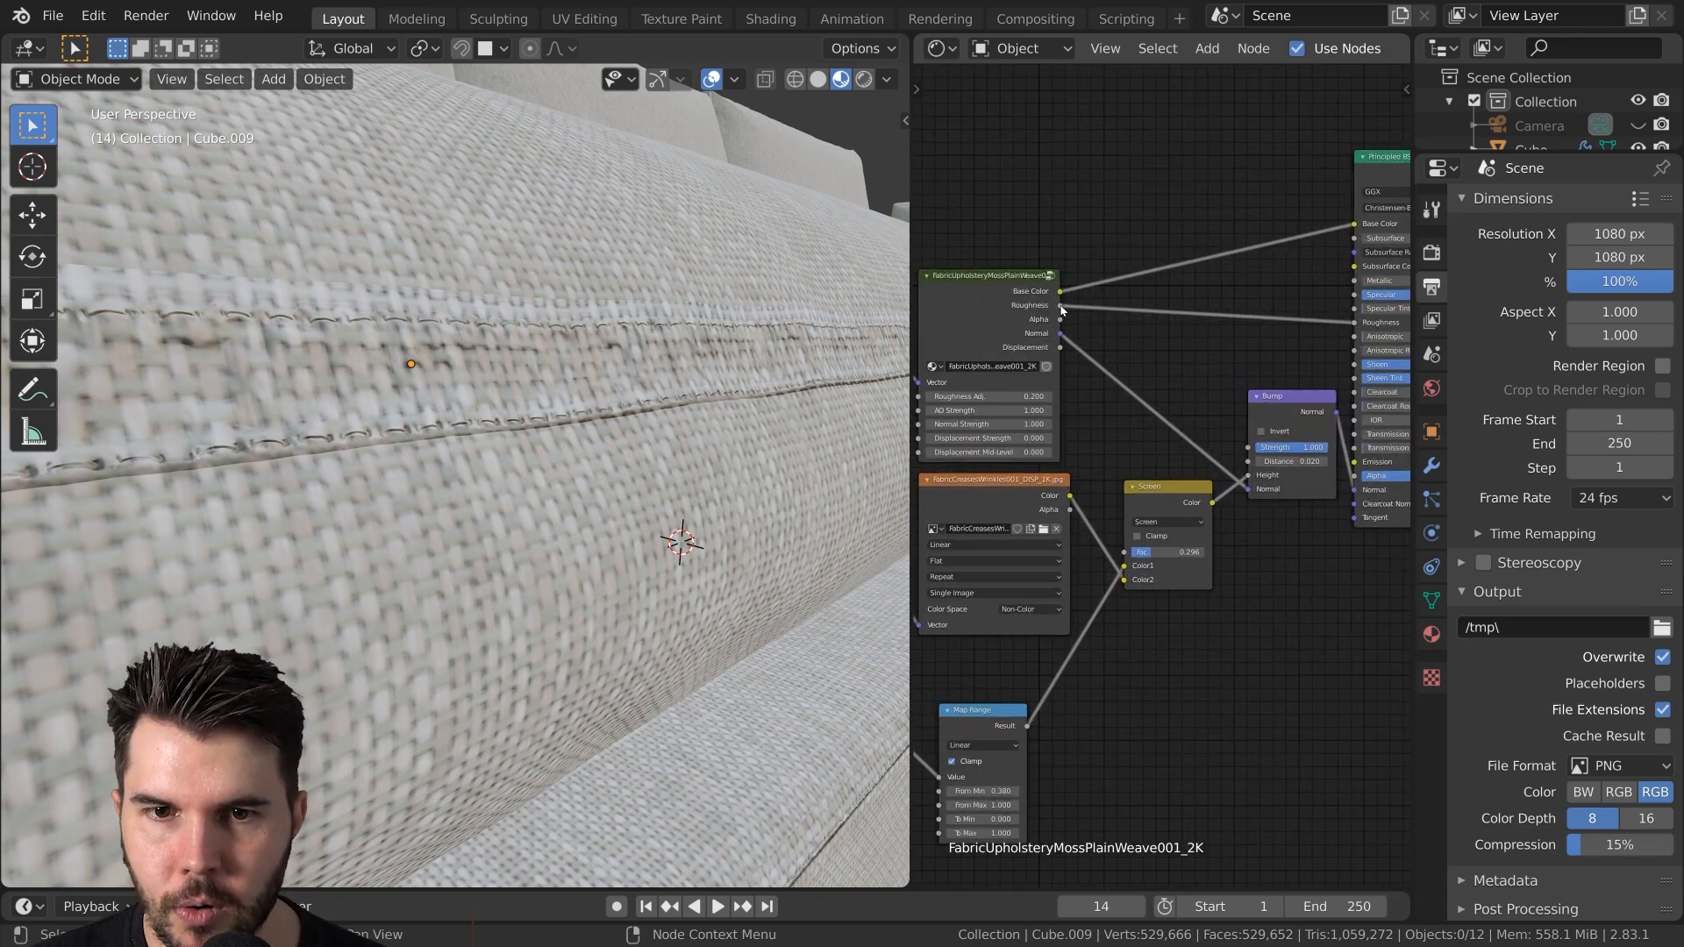
scroll(1059, 263, up, 1)
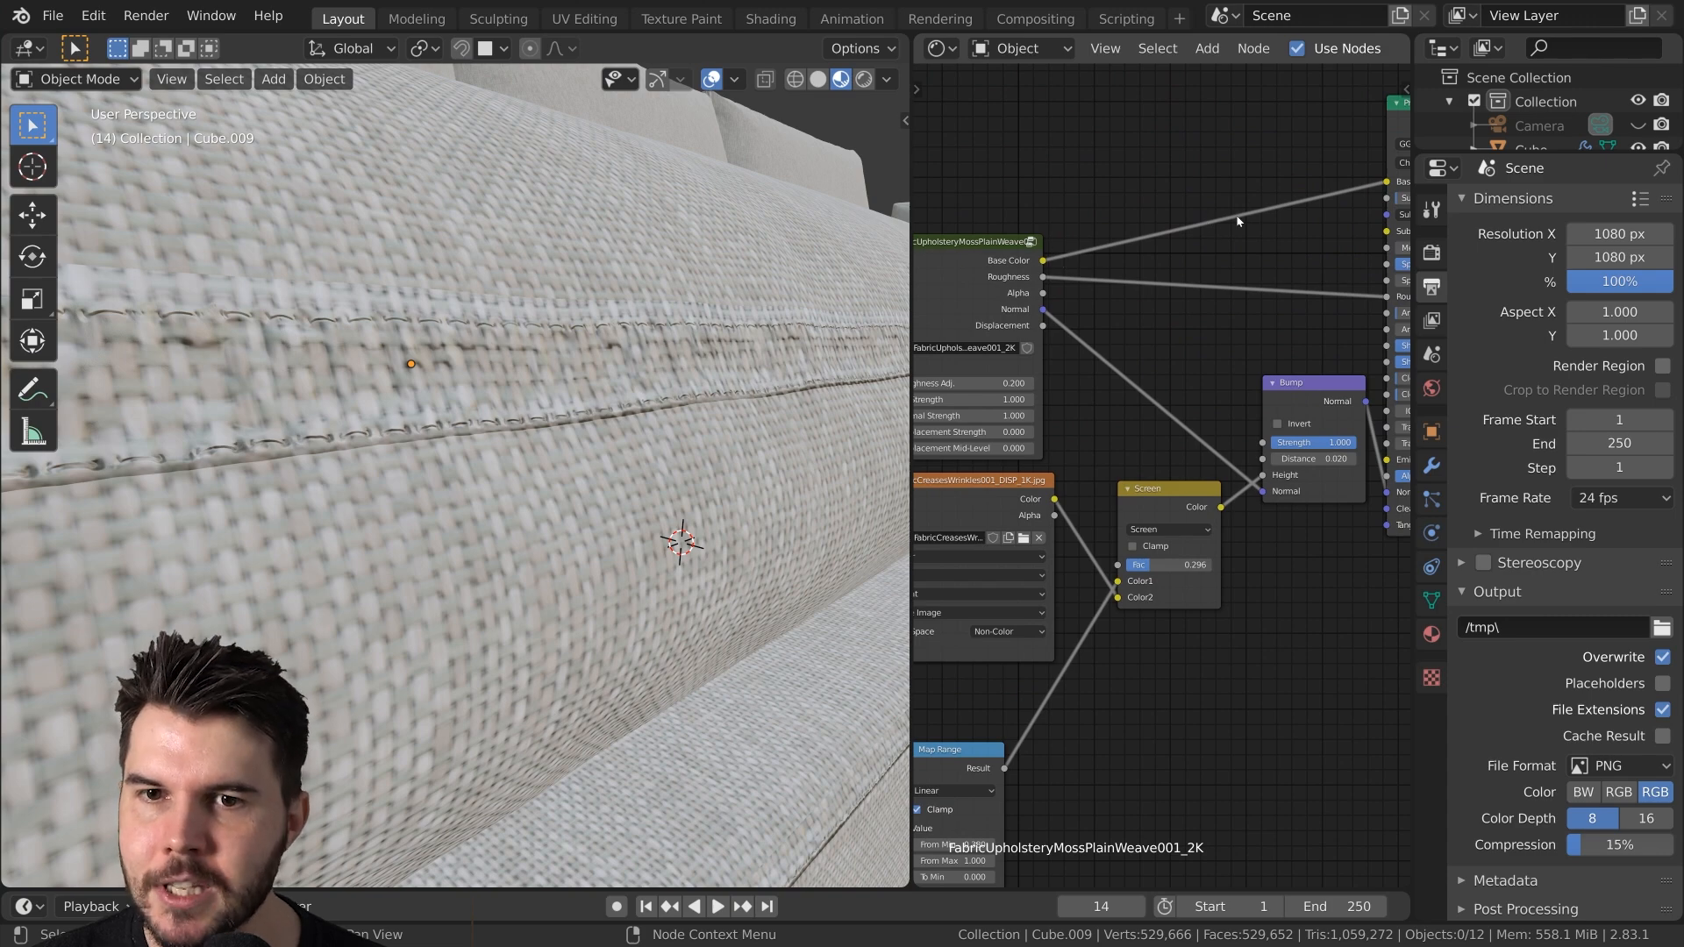
scroll(1091, 541, down, 3)
middle_drag(1090, 542, 1188, 379)
scroll(1217, 356, down, 1)
key(shift+a)
mouse_move(1219, 359)
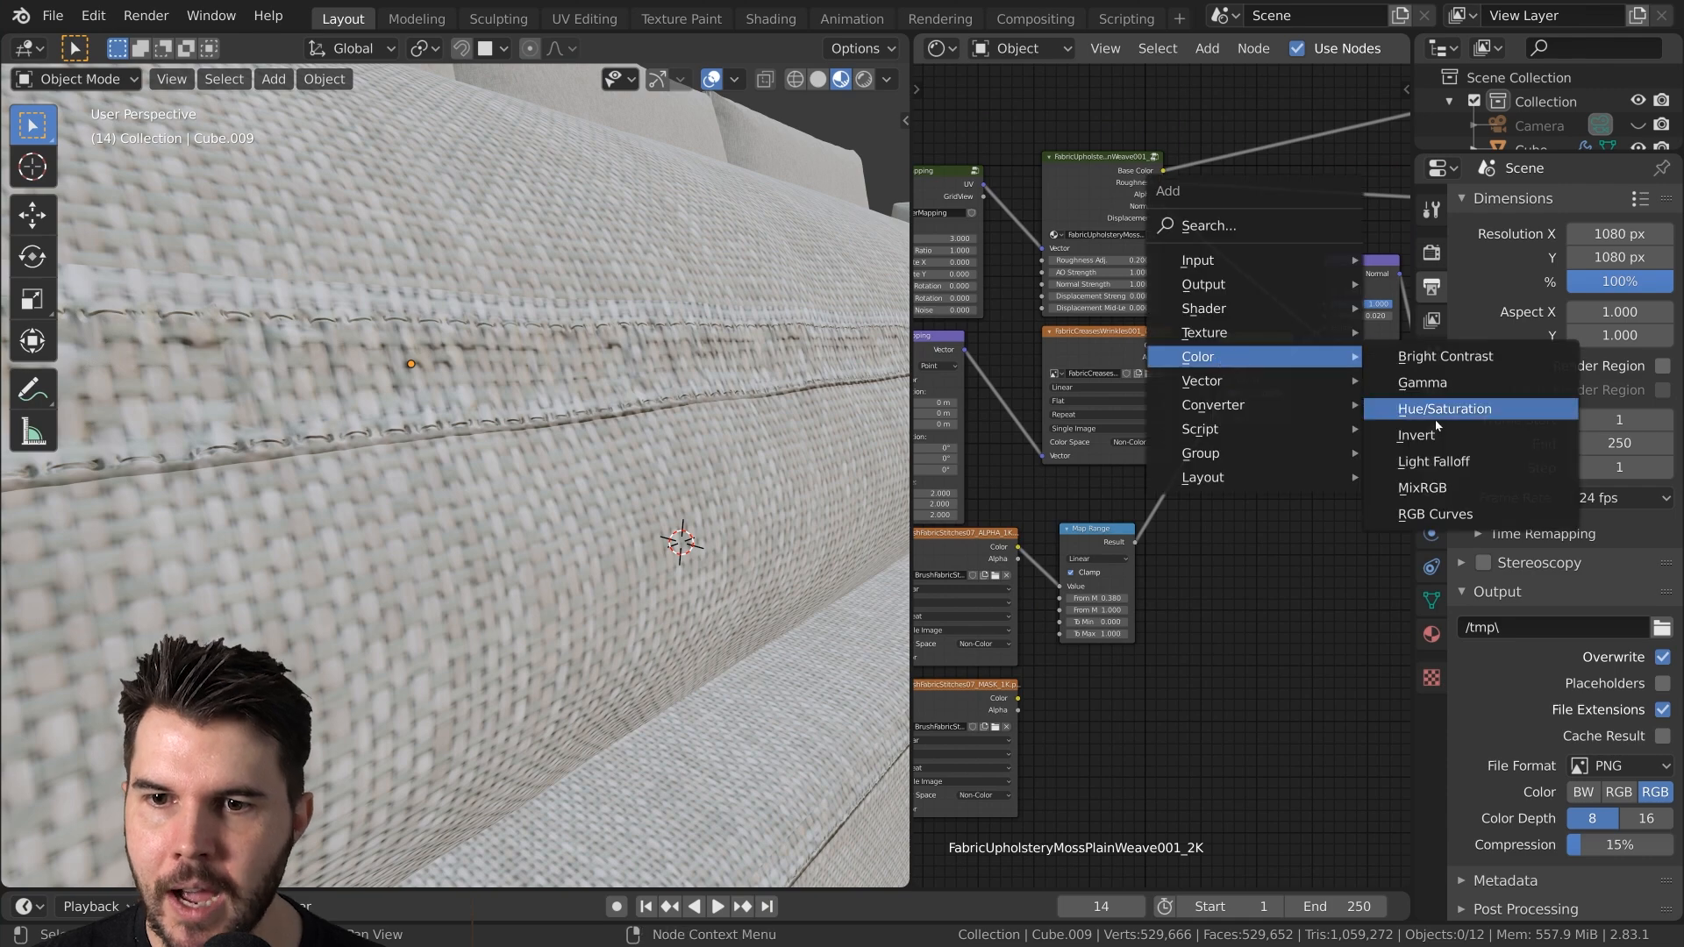
click(1422, 488)
click(1312, 114)
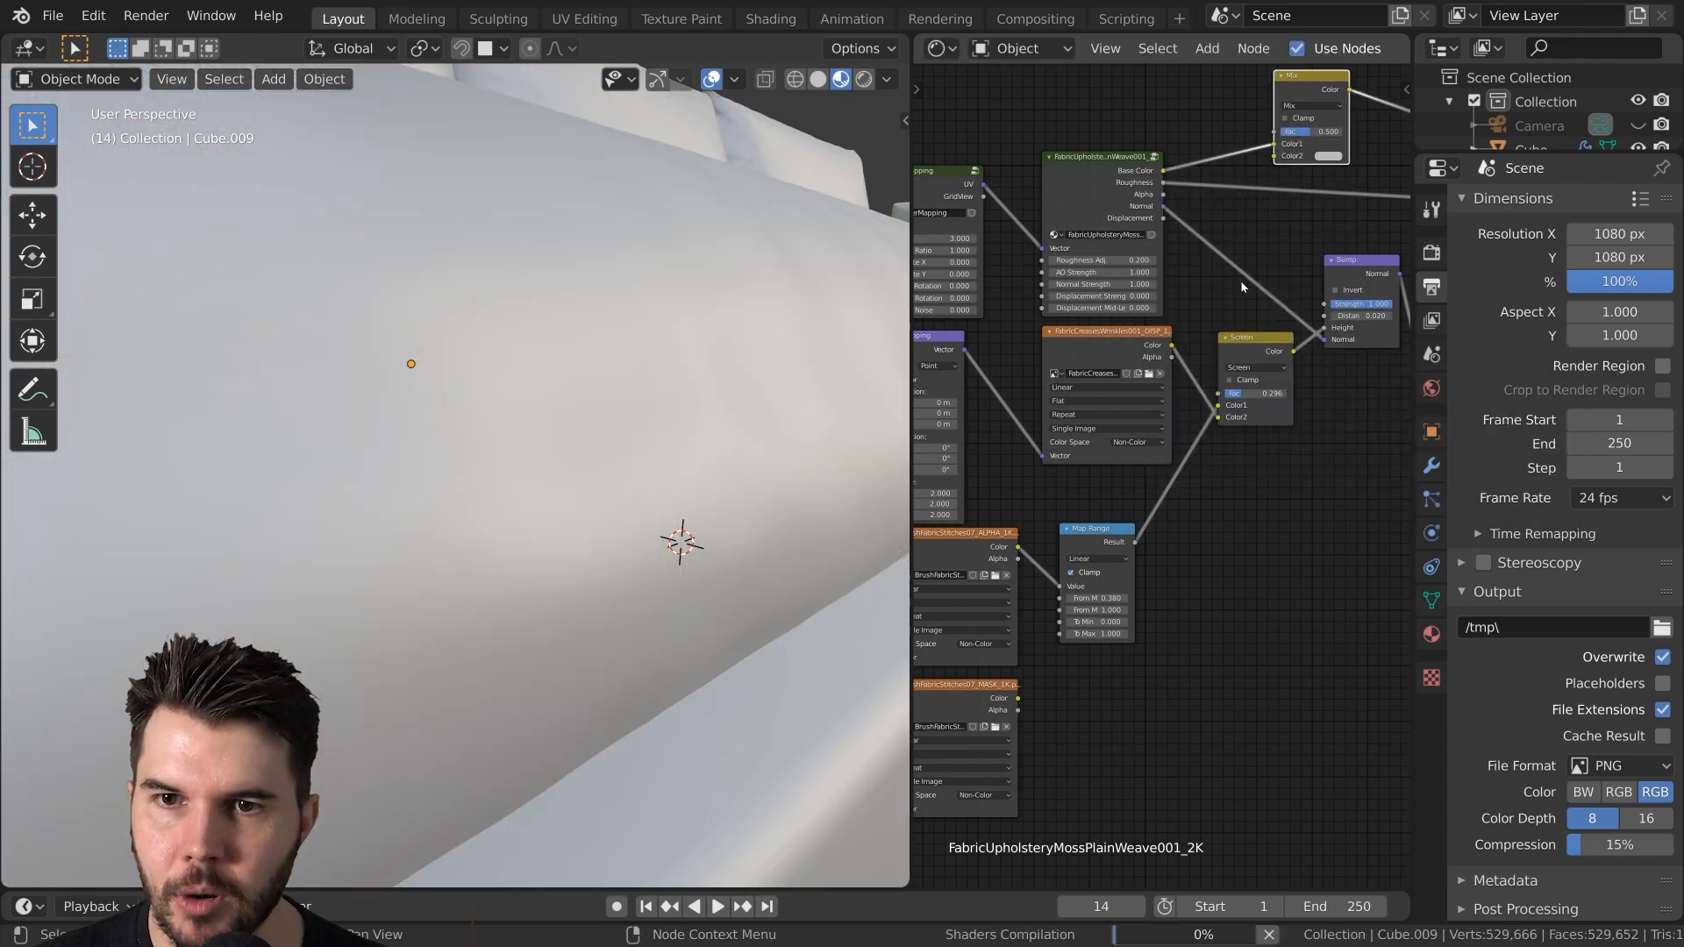
Connect the stitch mask's colour output to the Mix node's factor and set its second colour to a saturated red
scroll(1151, 590, down, 1)
drag(1030, 683, 1266, 160)
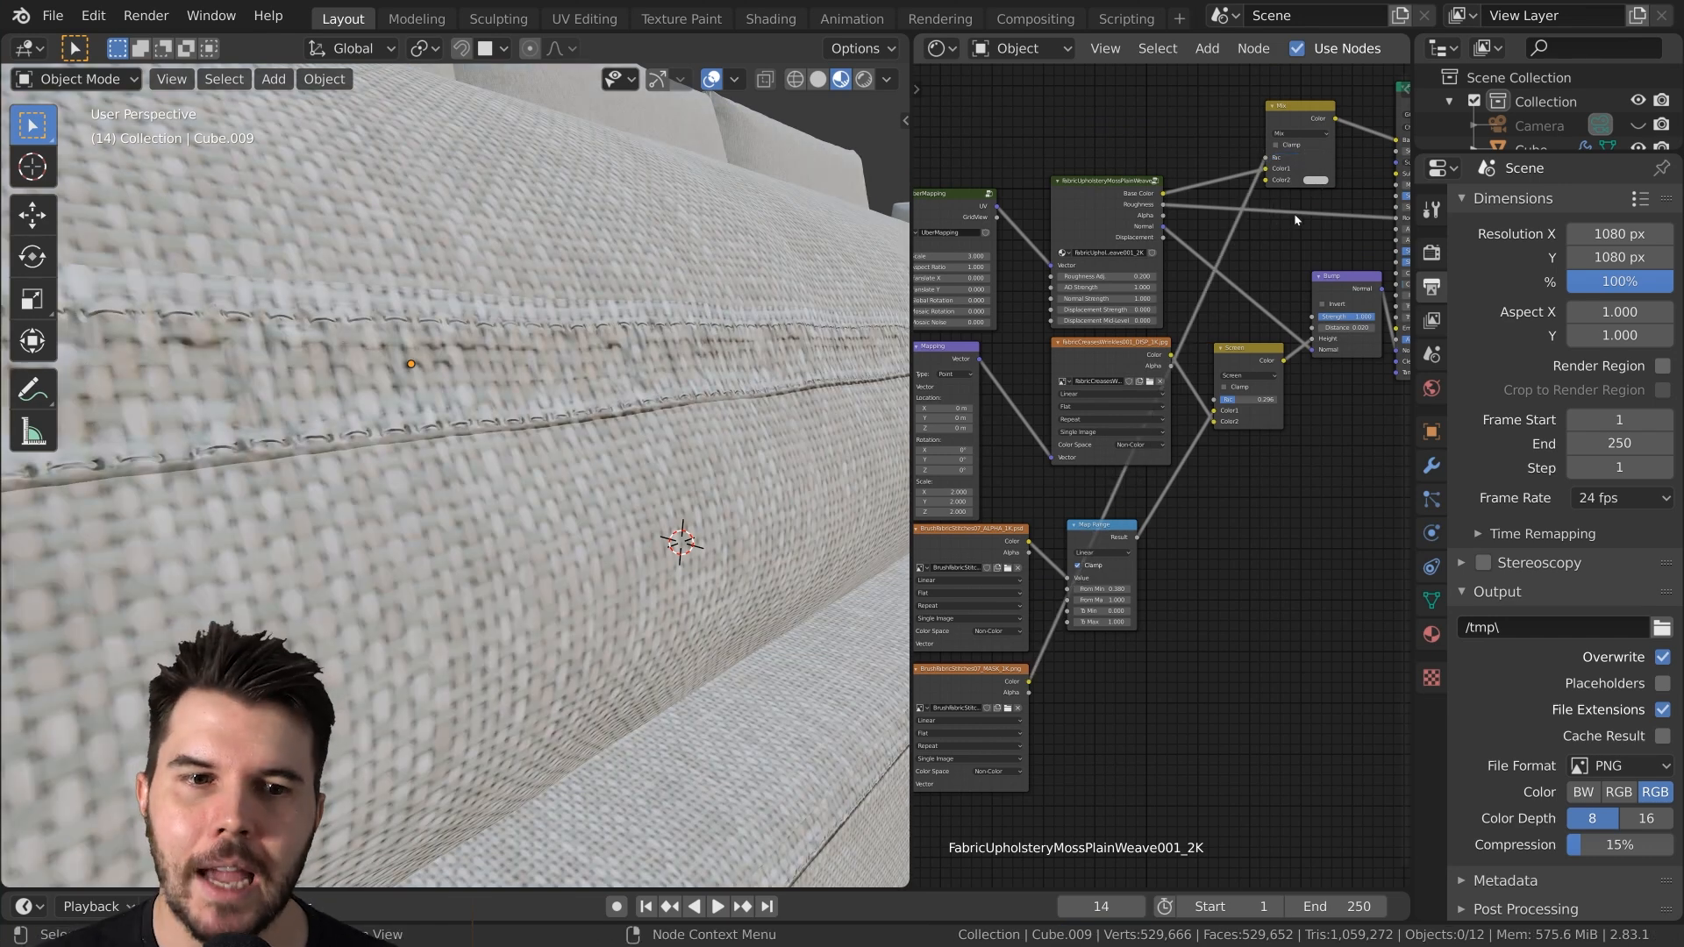
middle_drag(1276, 231, 1119, 488)
scroll(1108, 502, up, 11)
middle_drag(1152, 400, 1133, 472)
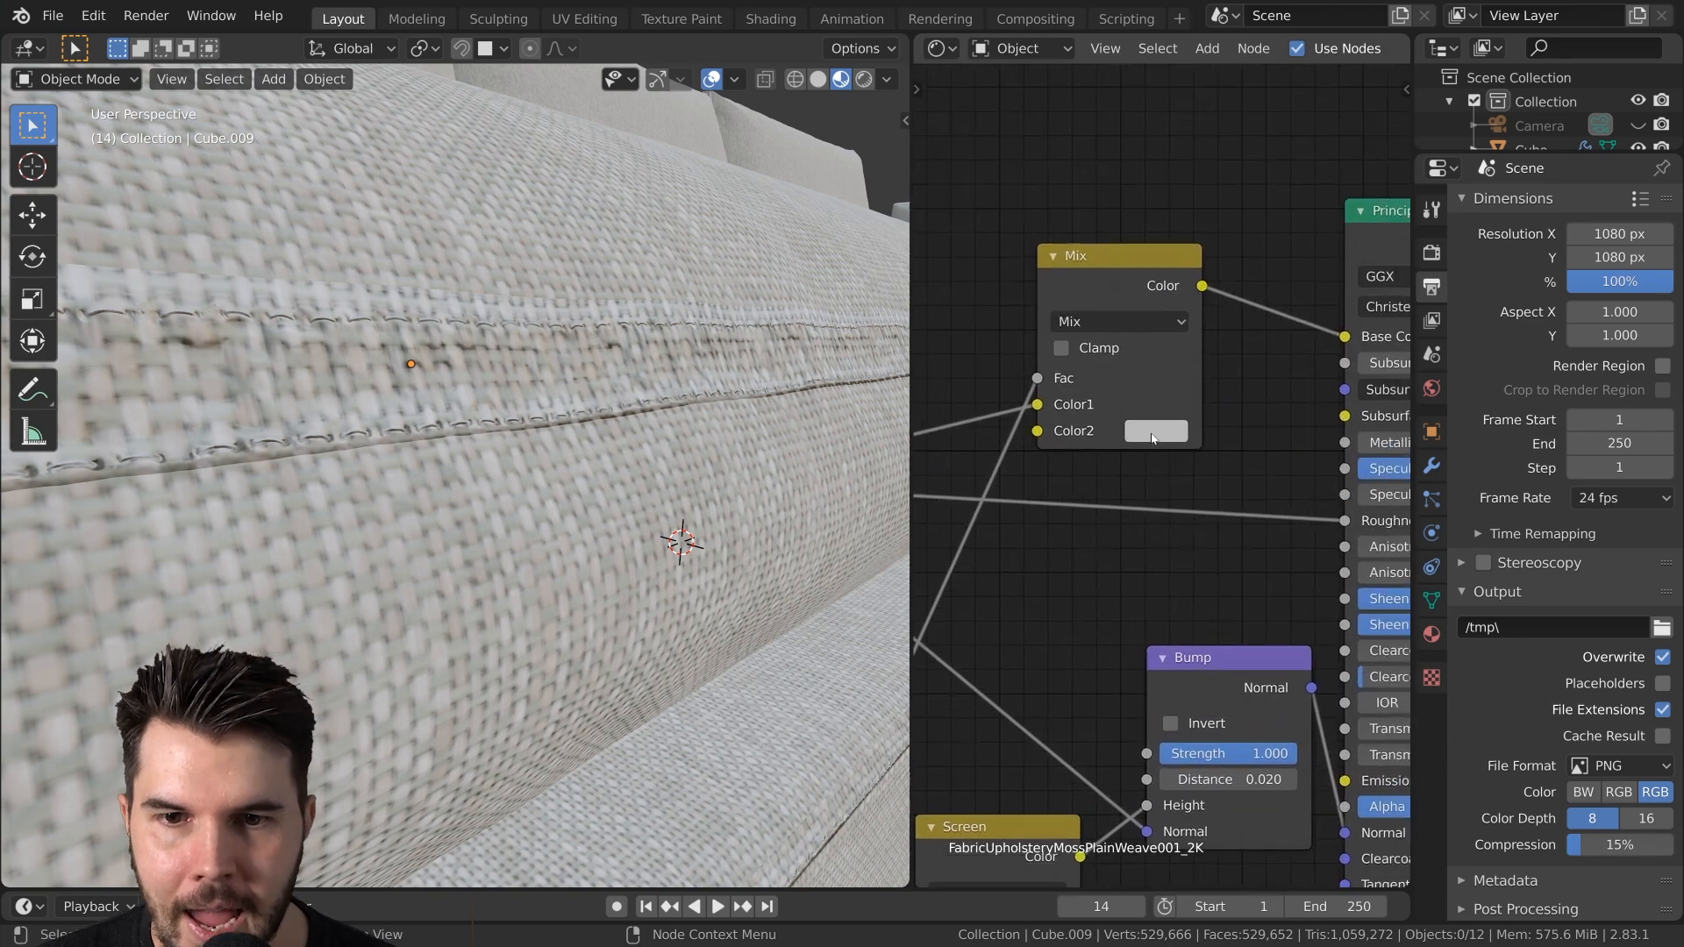
click(1164, 432)
drag(1235, 211, 1223, 255)
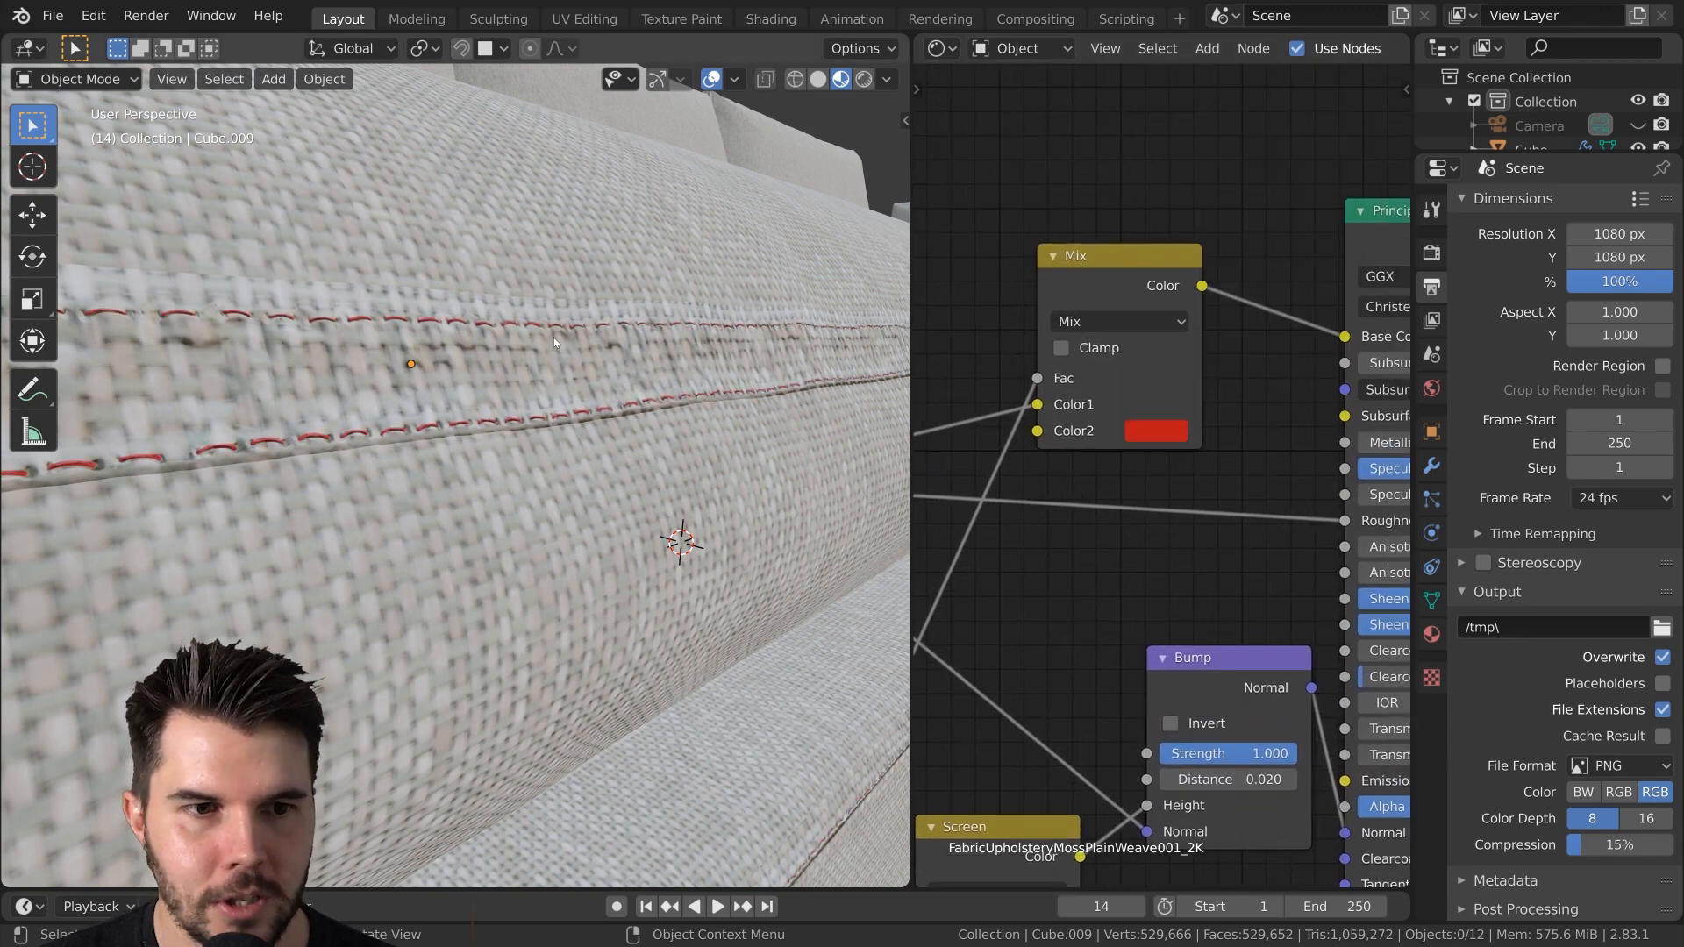
Darken the Mix node's second colour to a deep red by lowering its HSV value to about 0.308
scroll(548, 370, down, 5)
scroll(593, 408, up, 3)
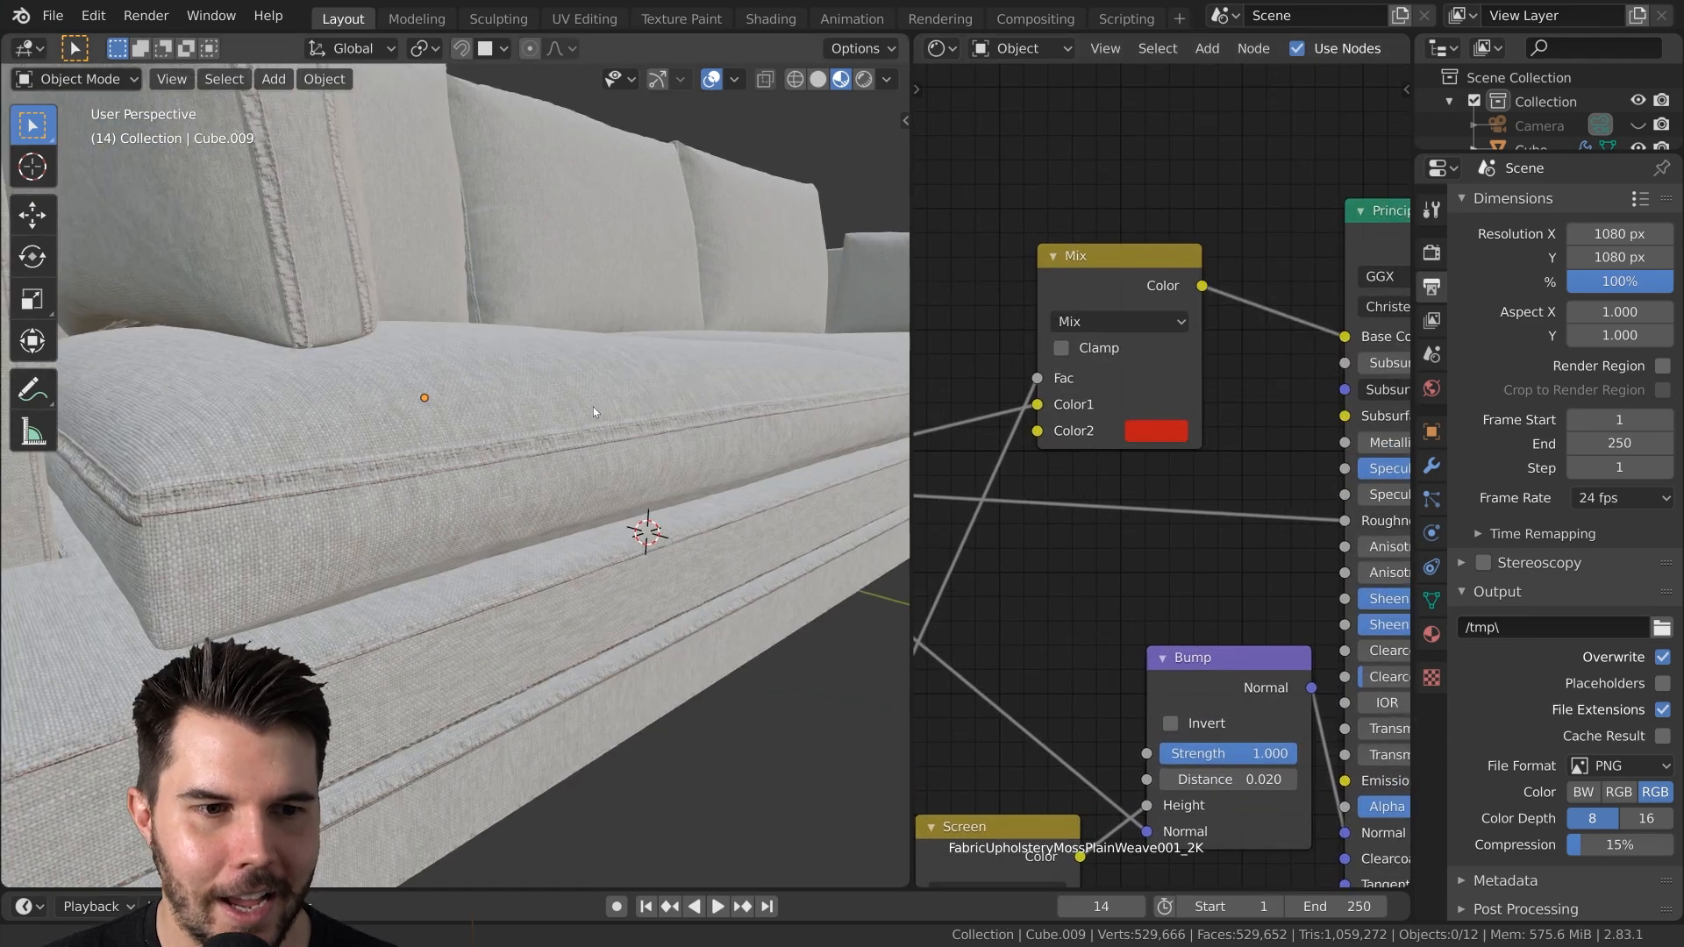
middle_drag(593, 391, 530, 415)
scroll(534, 424, up, 3)
scroll(614, 428, down, 4)
middle_drag(649, 487, 605, 510)
scroll(627, 512, down, 1)
click(1164, 433)
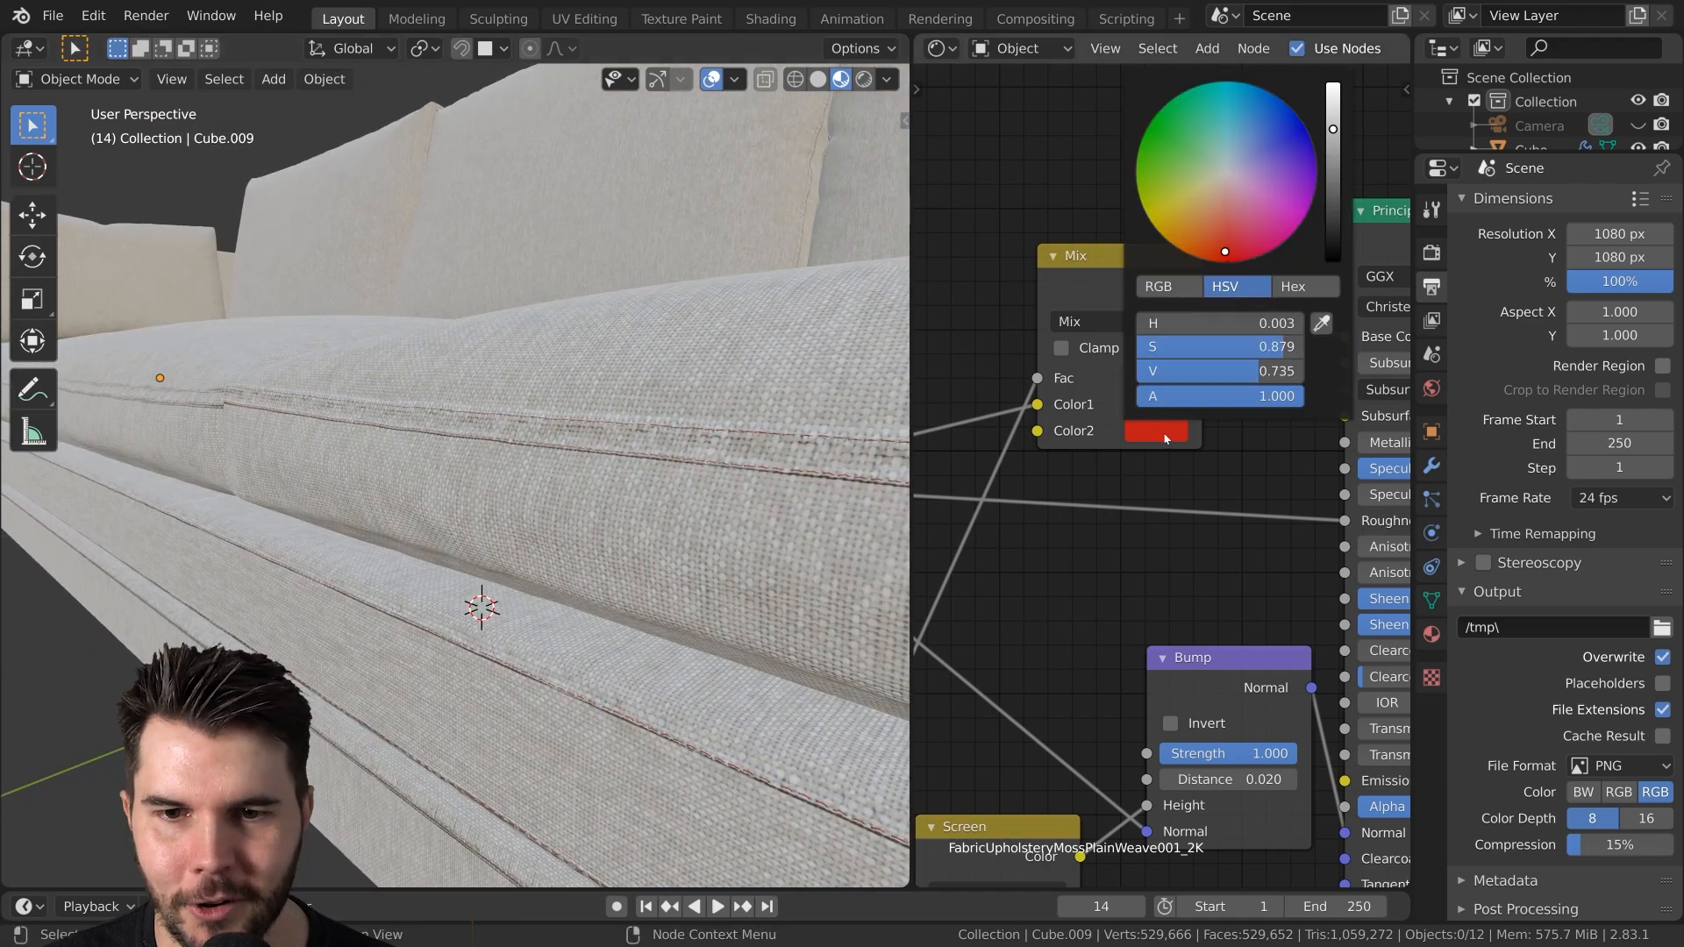
drag(1204, 371, 1132, 371)
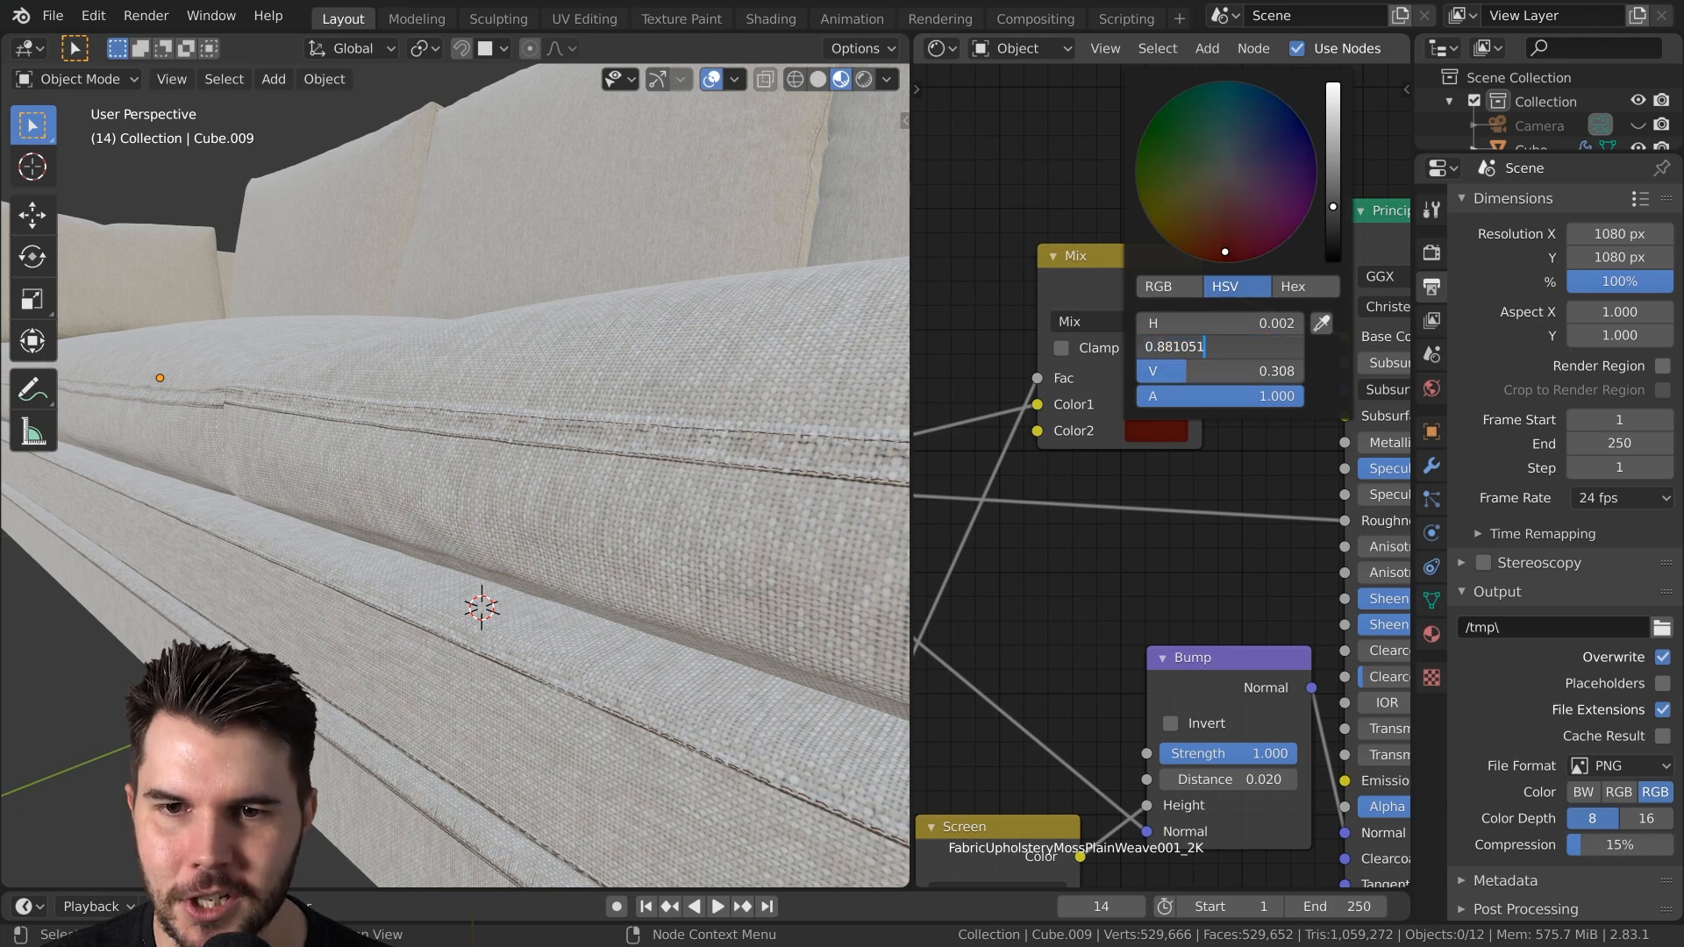
click(1127, 421)
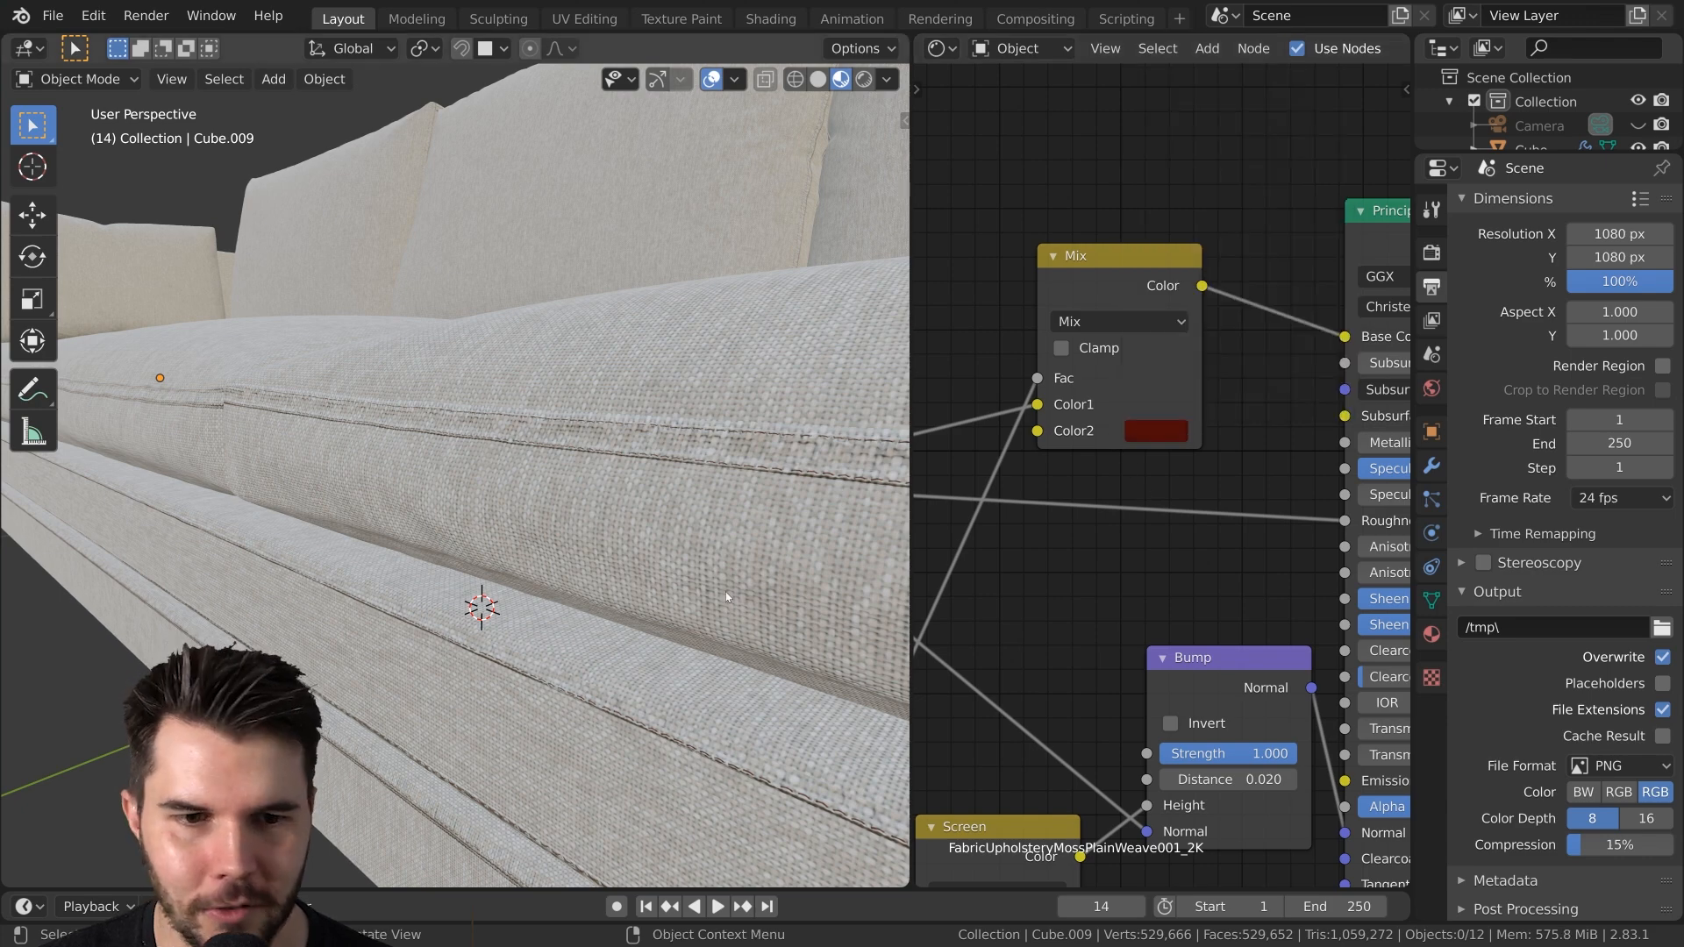
Examine the whole sofa's fabric, seams and stitching from both ends and compare it with the rendered image
scroll(723, 592, down, 2)
scroll(724, 586, down, 1)
middle_drag(724, 586, 740, 530)
middle_drag(553, 528, 639, 530)
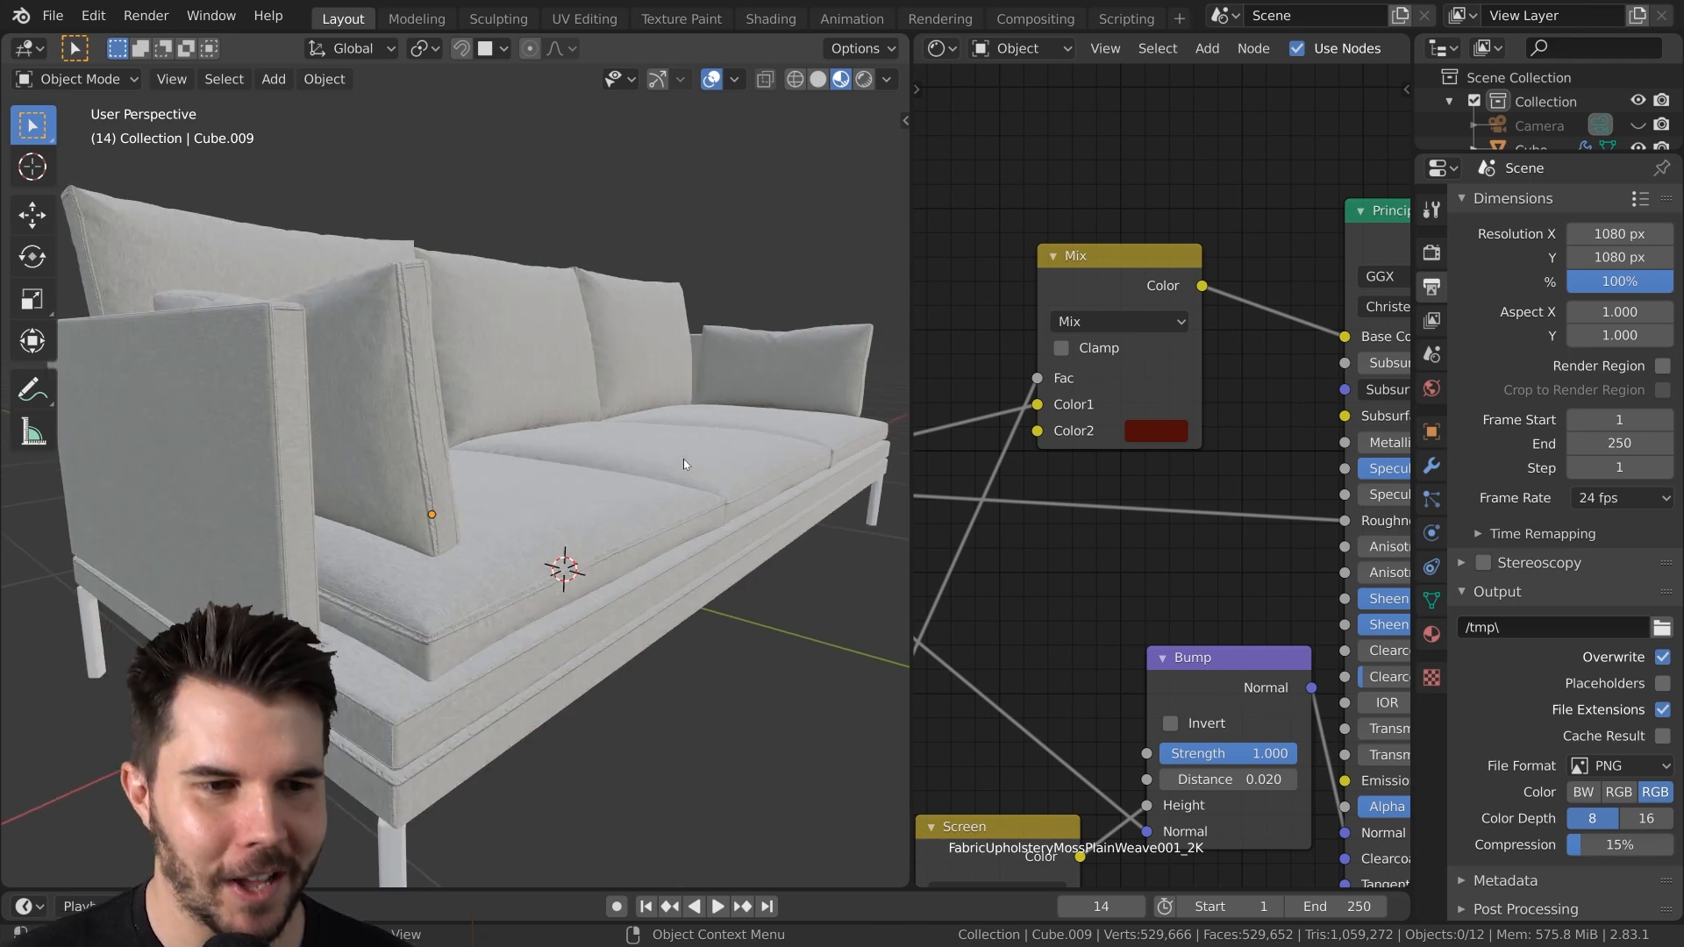
mouse_move(669, 450)
middle_down()
mouse_move(643, 446)
mouse_move(701, 446)
middle_up()
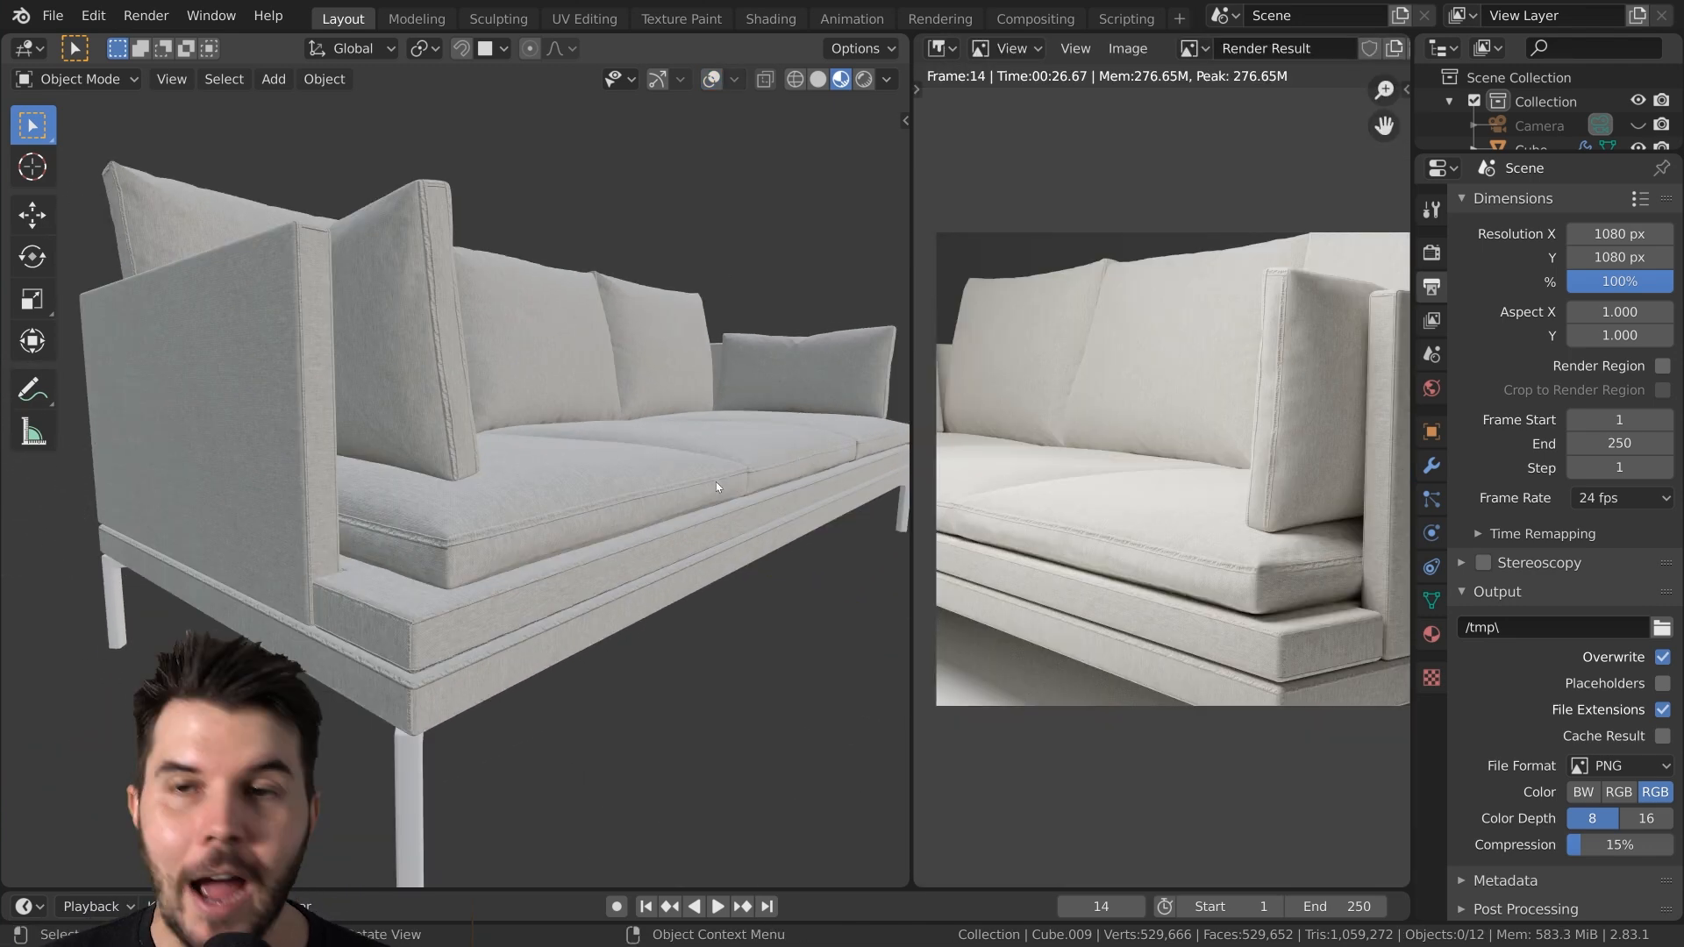
middle_drag(719, 479, 505, 513)
scroll(549, 514, down, 3)
scroll(534, 514, up, 5)
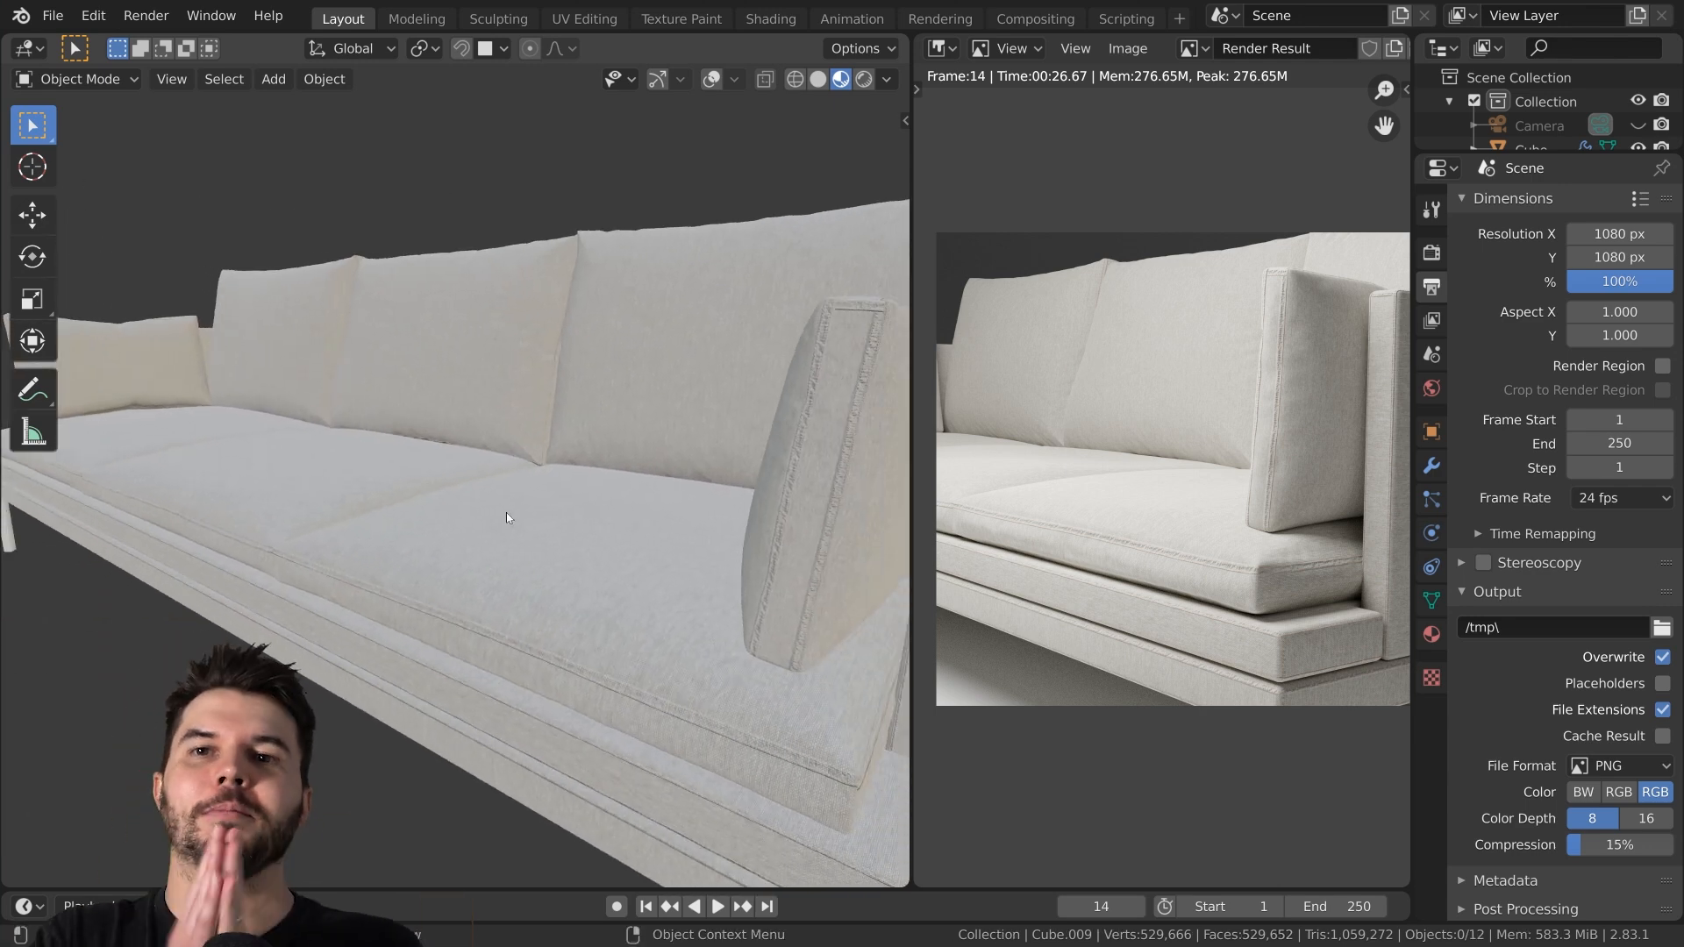
middle_drag(505, 502, 554, 477)
scroll(555, 477, down, 2)
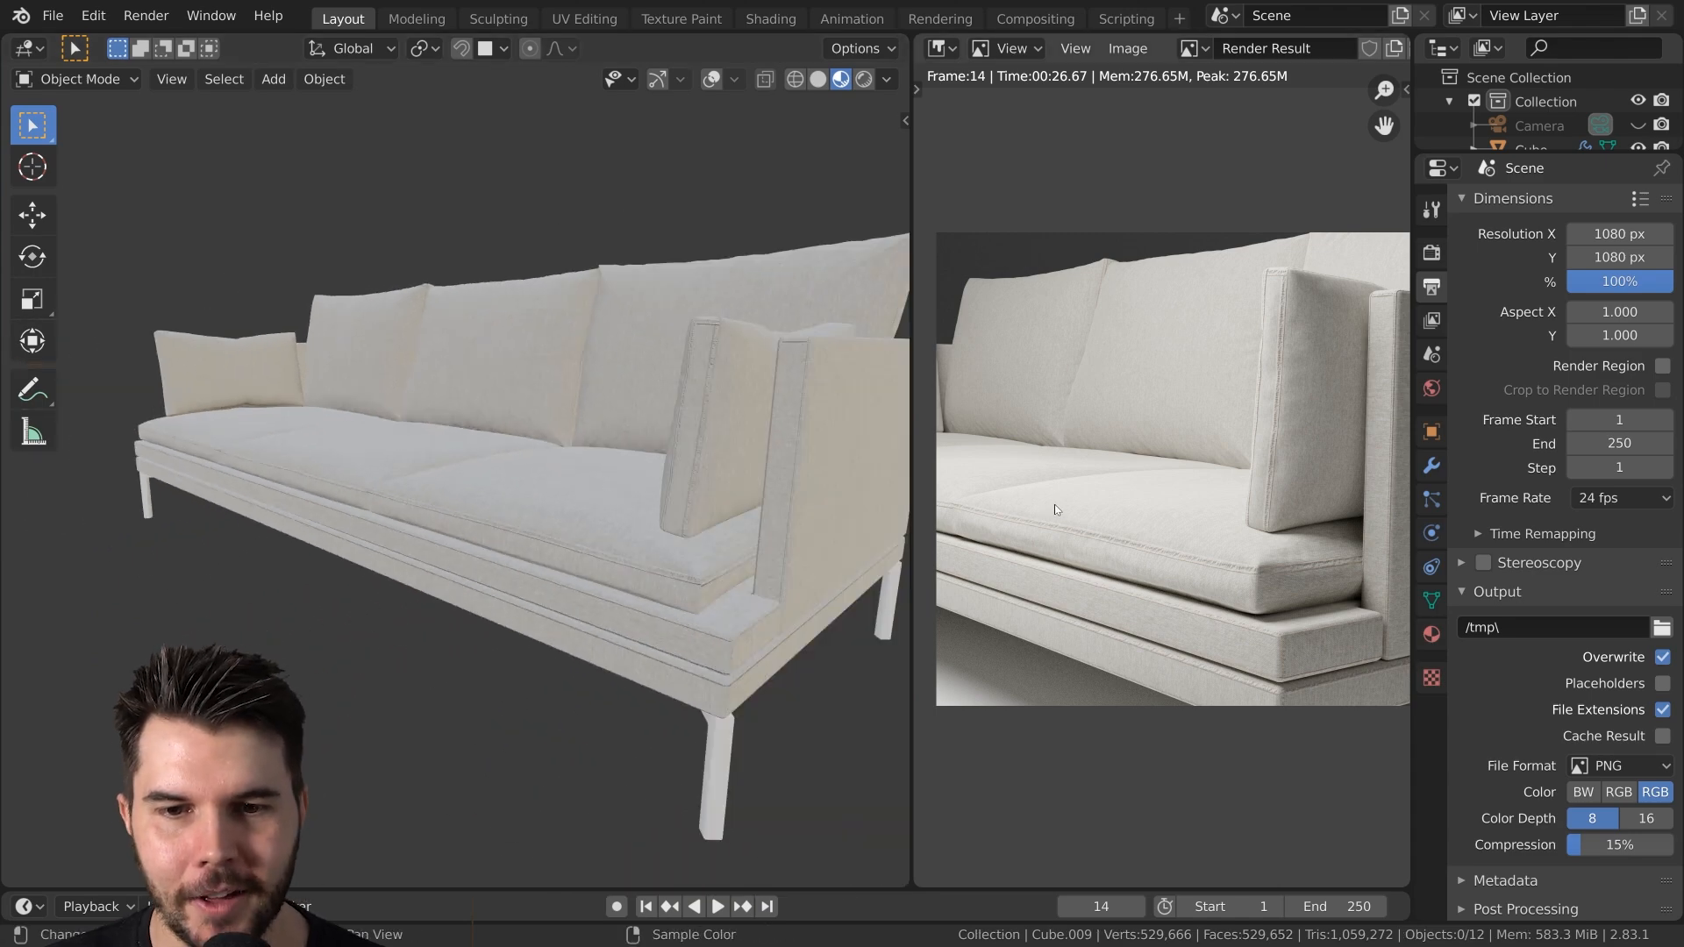
middle_drag(1056, 506, 1073, 505)
scroll(1074, 505, down, 1)
middle_drag(500, 505, 649, 491)
scroll(534, 506, down, 2)
scroll(638, 518, up, 2)
middle_drag(767, 409, 418, 445)
scroll(529, 469, down, 2)
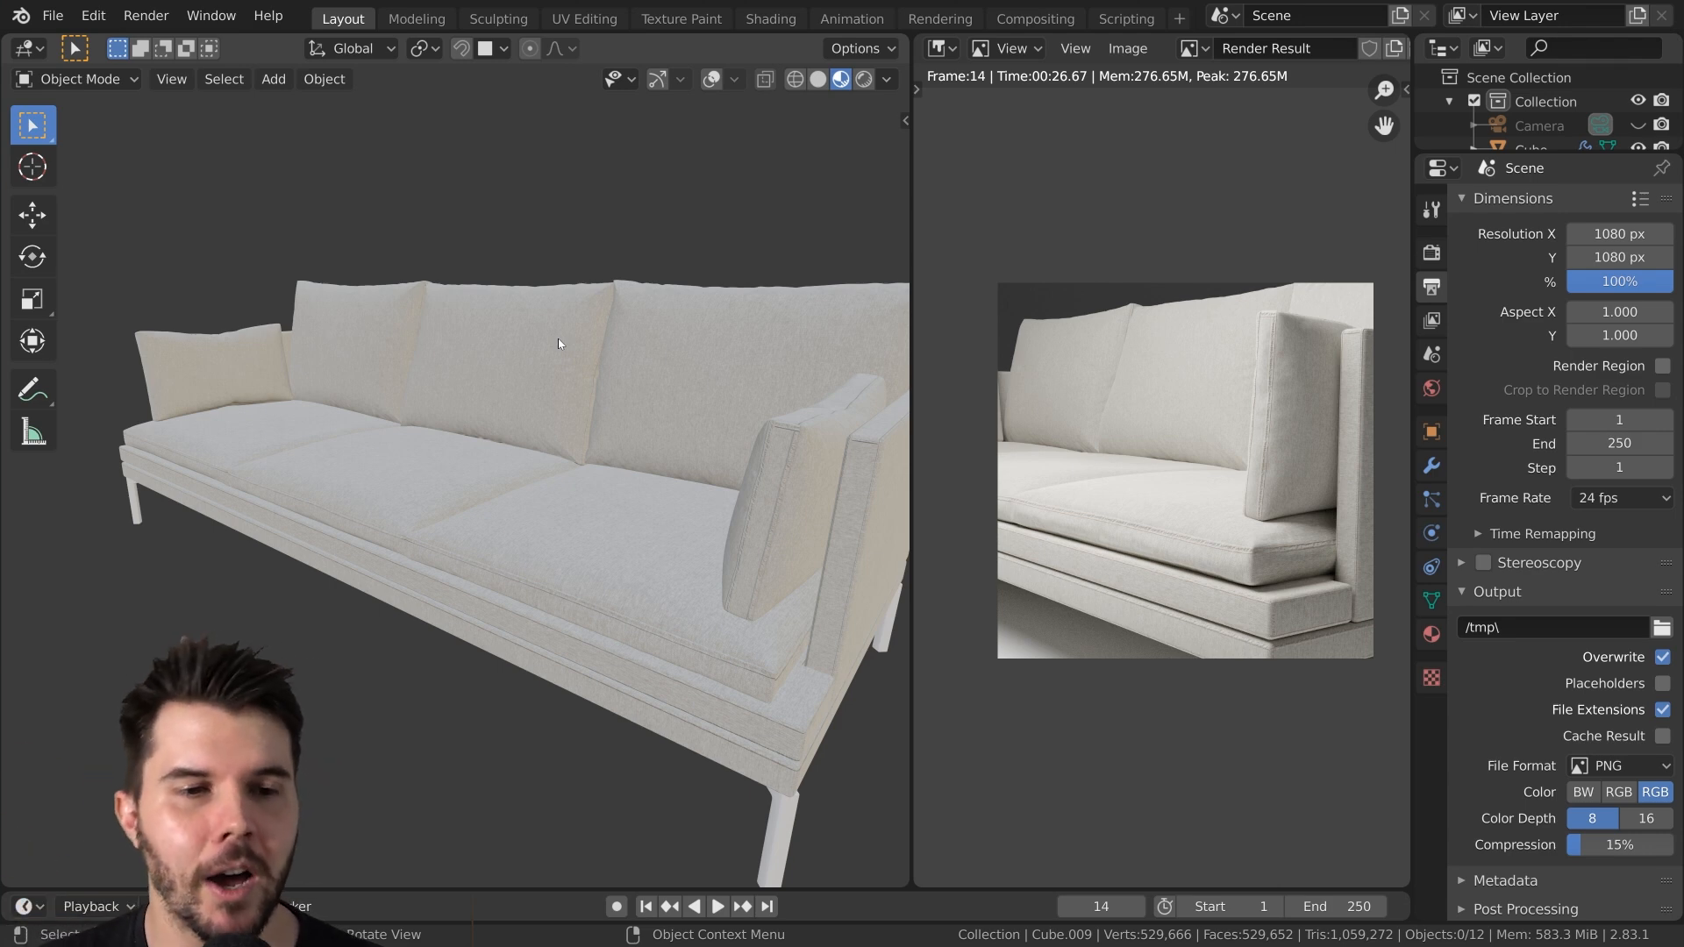
mouse_move(550, 328)
middle_down()
mouse_move(330, 351)
mouse_move(465, 476)
middle_up()
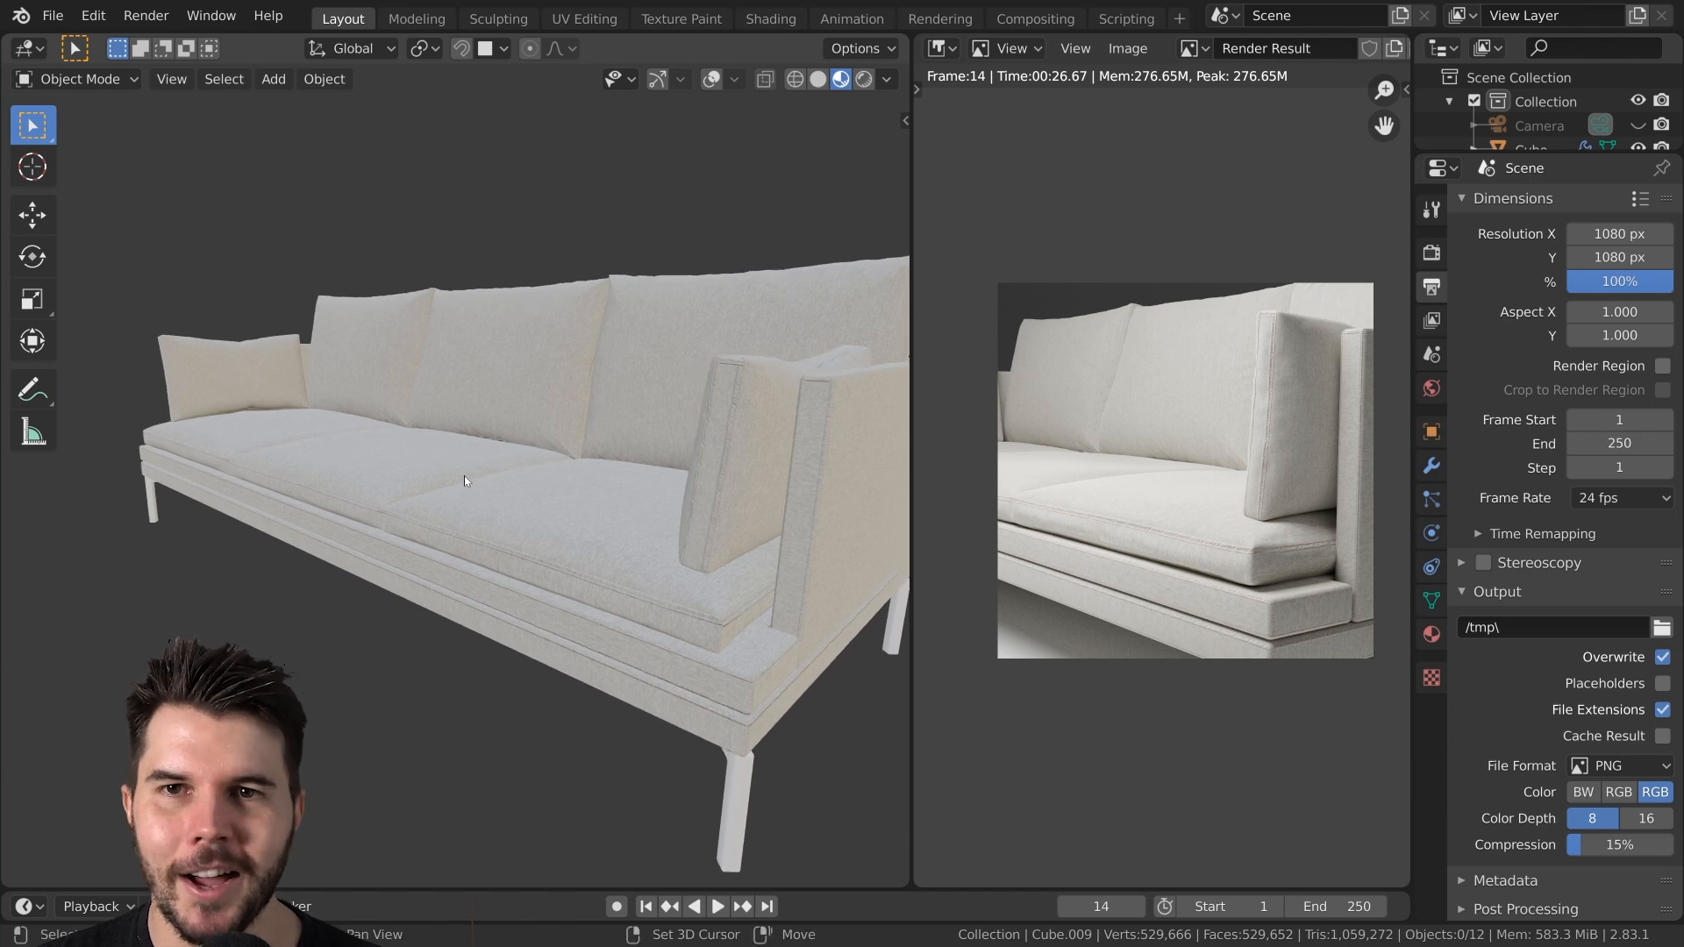